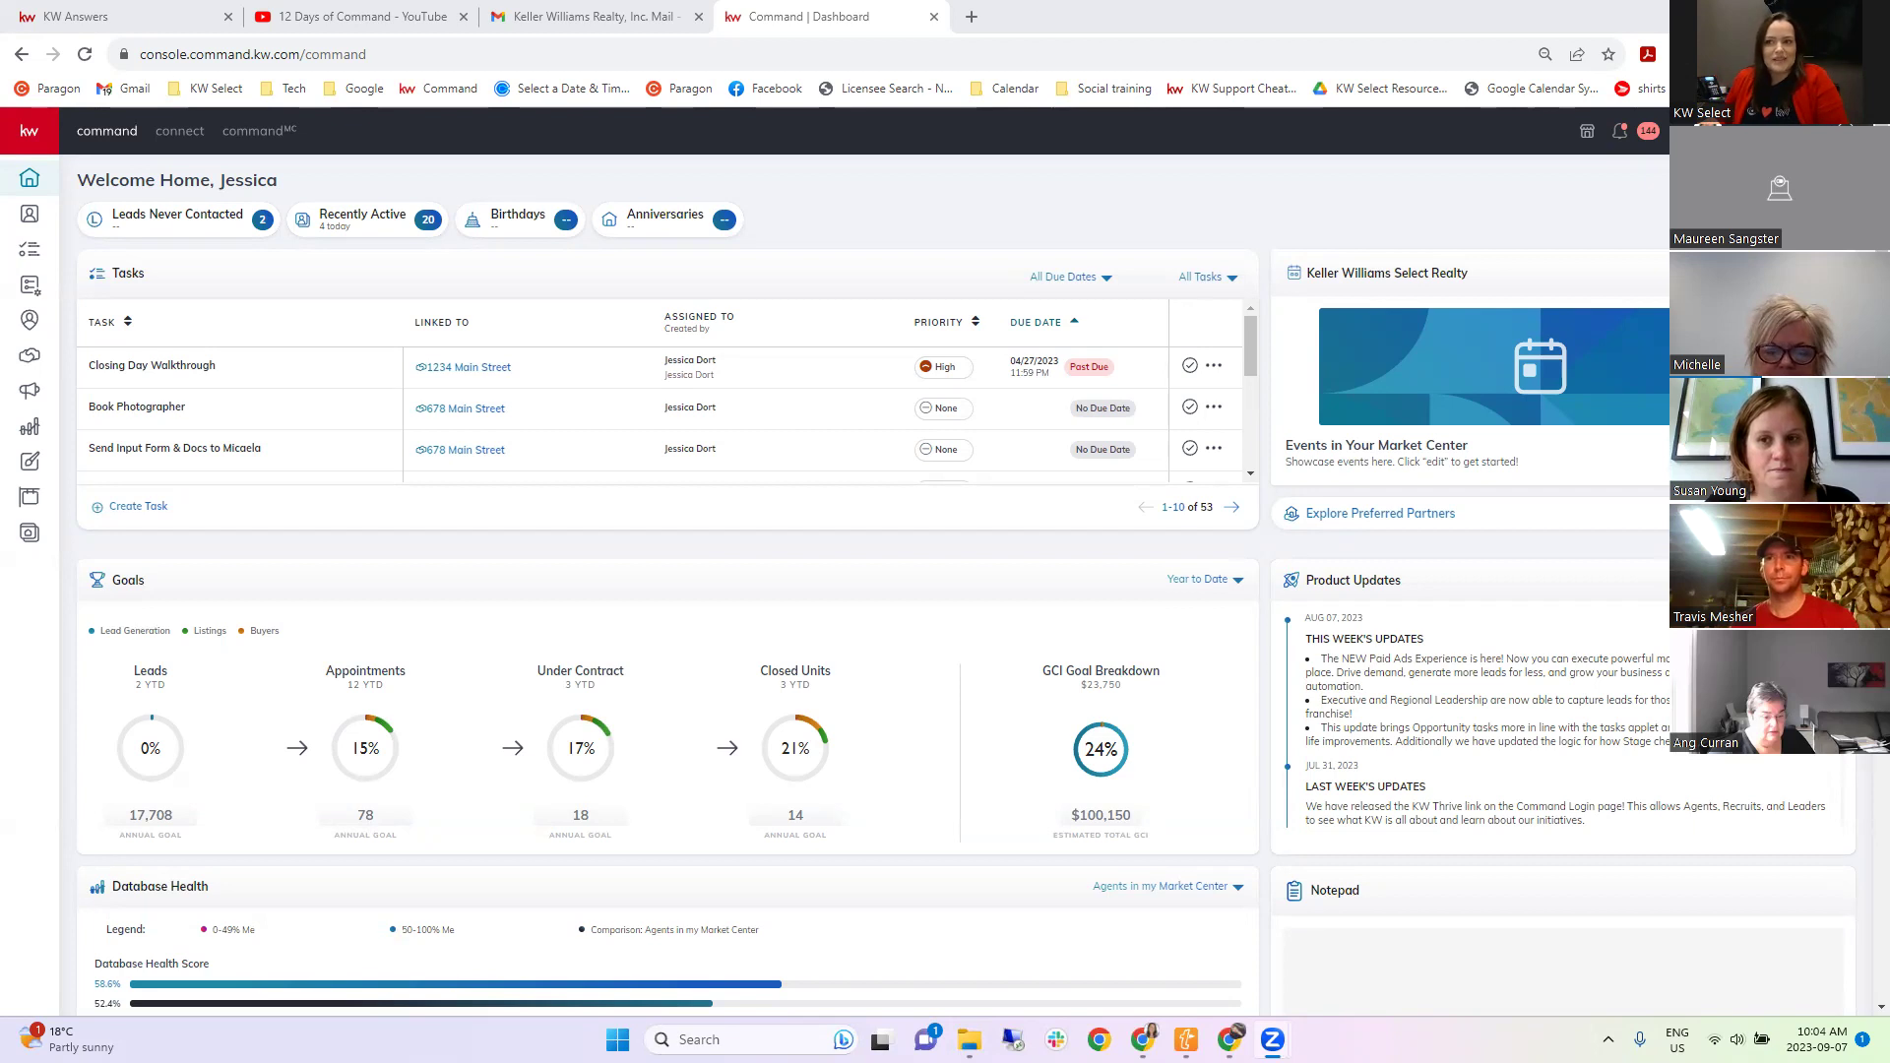
Open the Command account settings and go to the Email Services and Messaging integrations.
{"action": "key", "text": "XF86AudioRaiseVolume"}
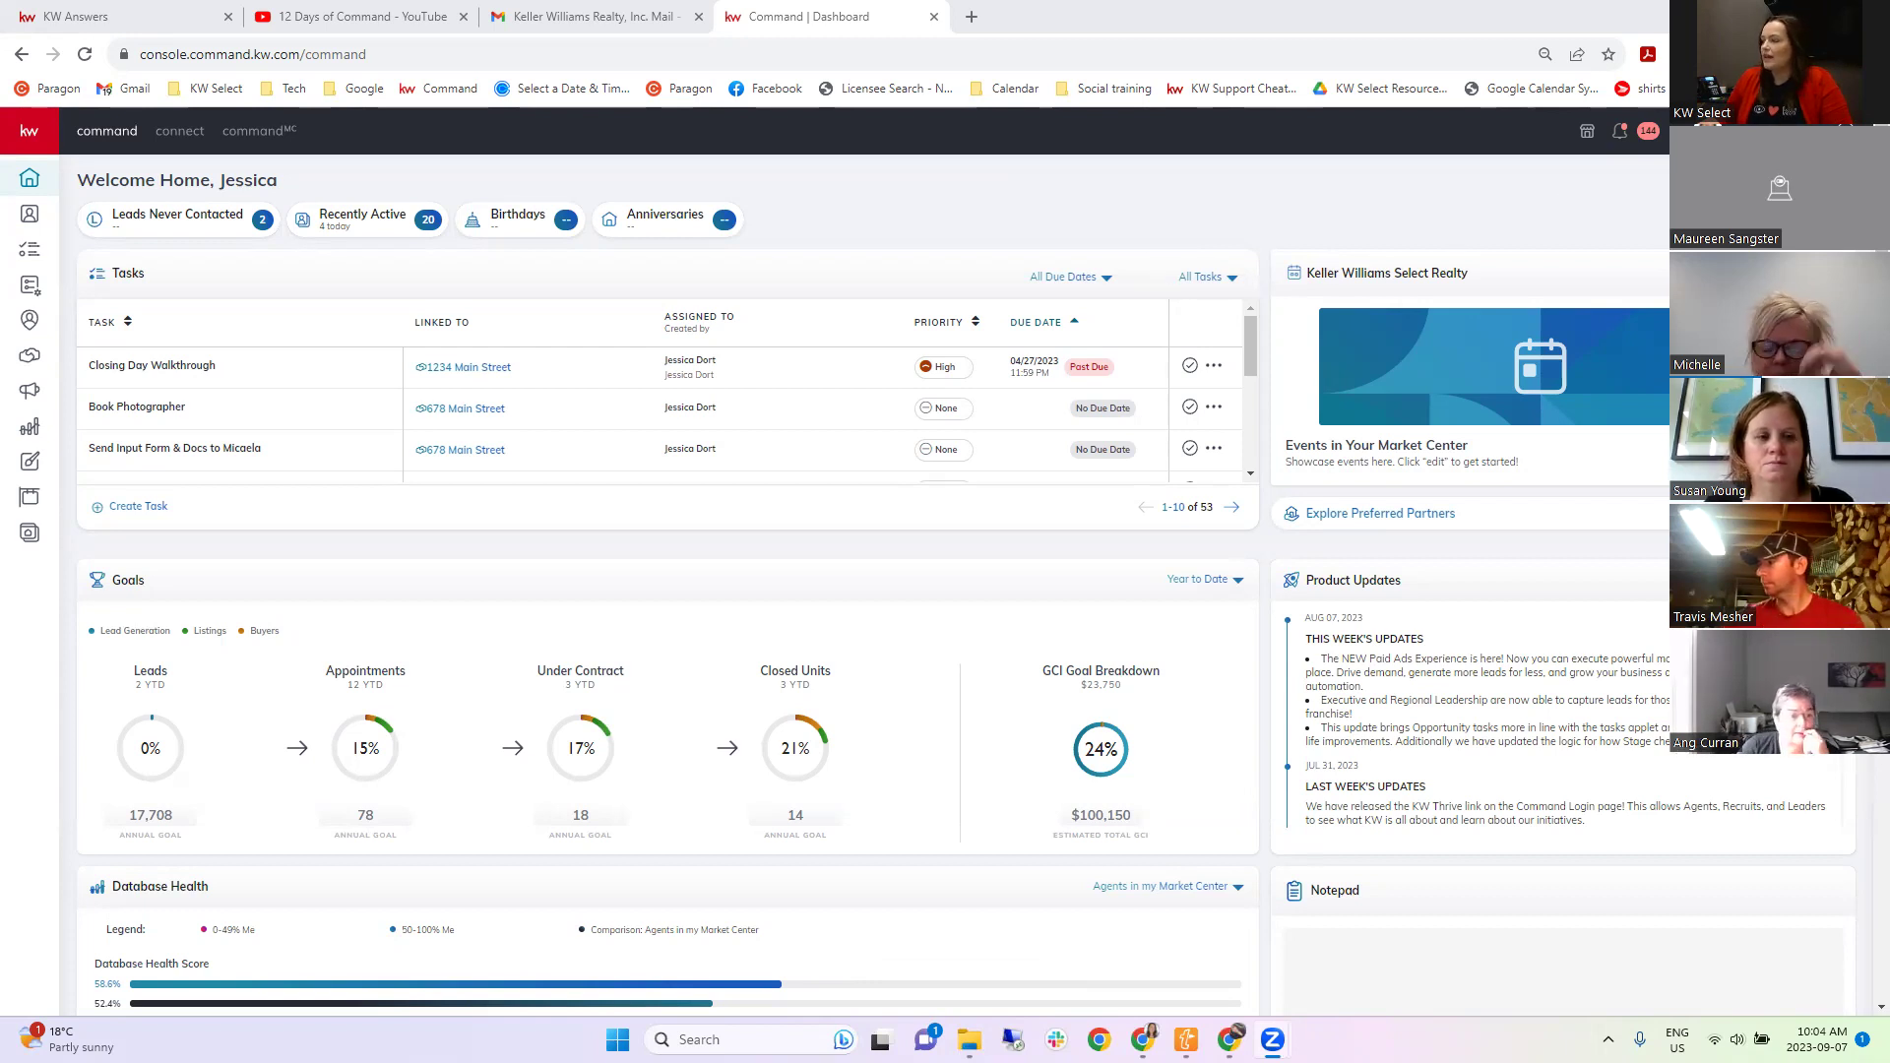
{"action": "left_click", "coordinate": [1678, 131]}
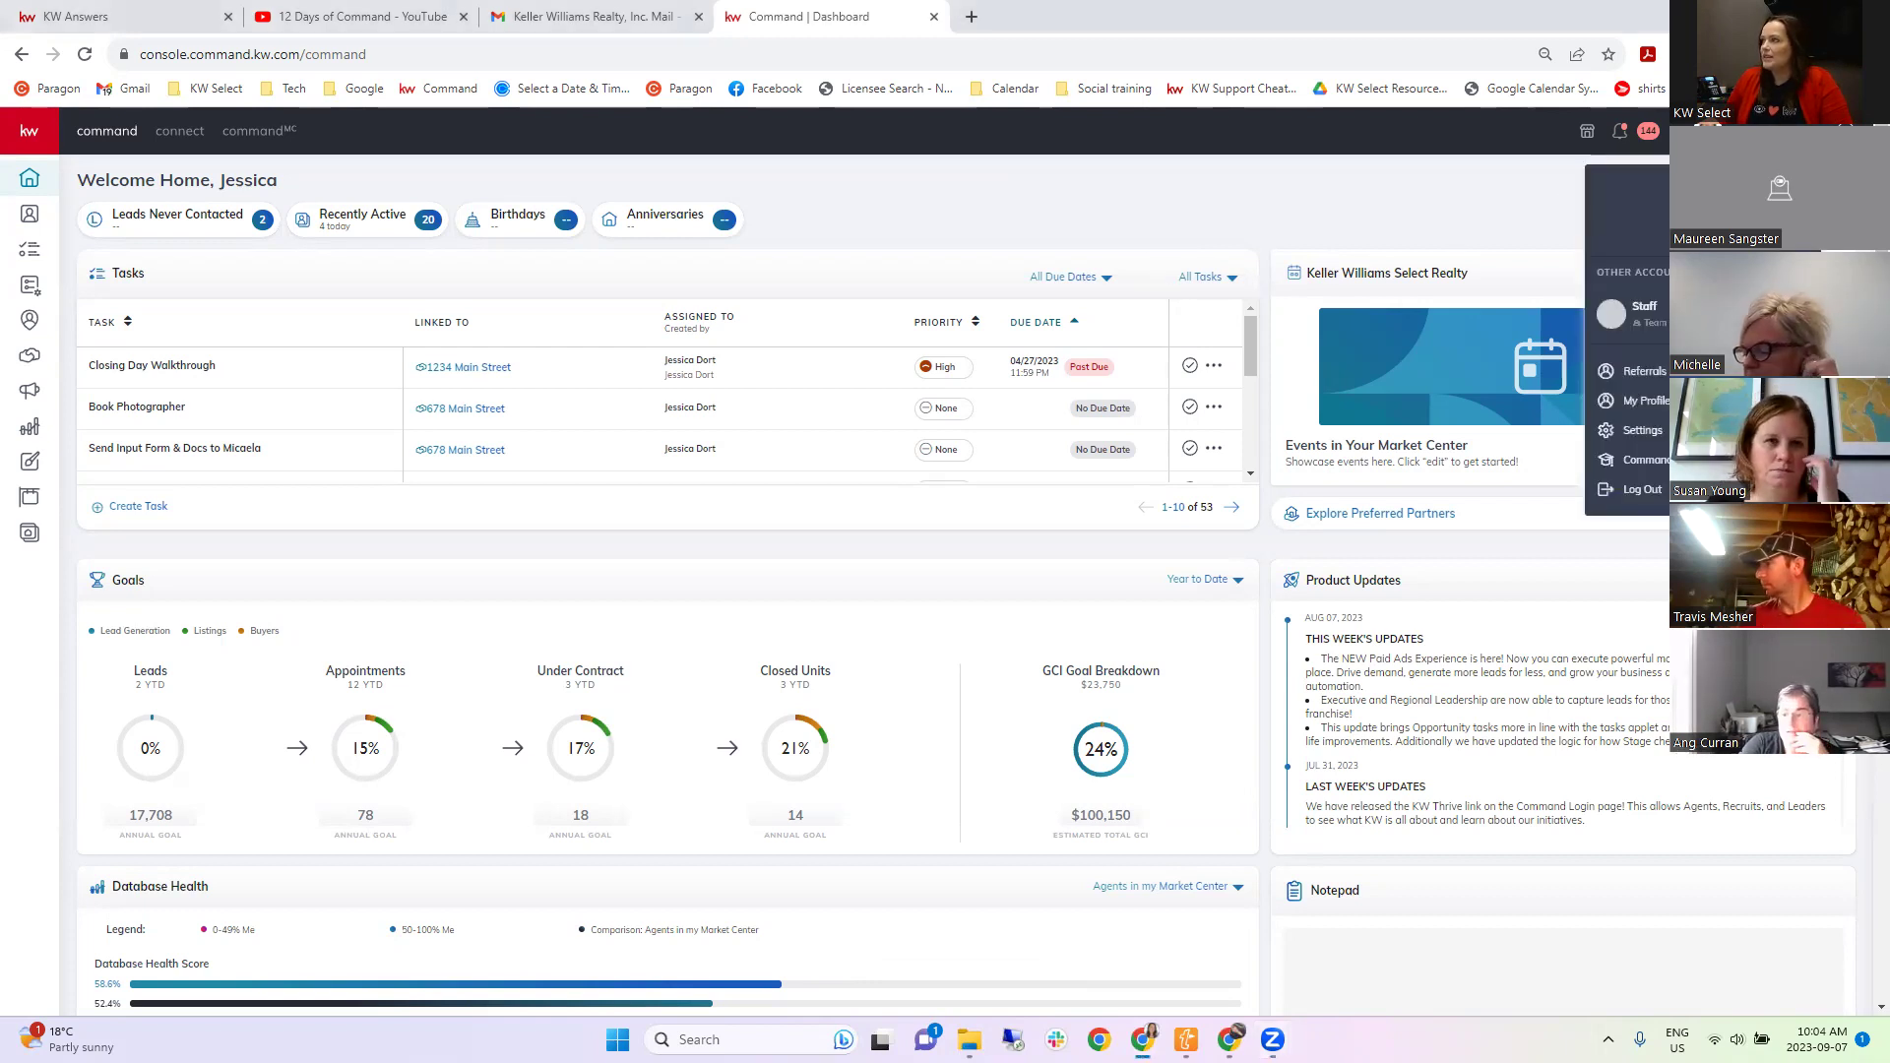
{"action": "left_click", "coordinate": [1629, 433]}
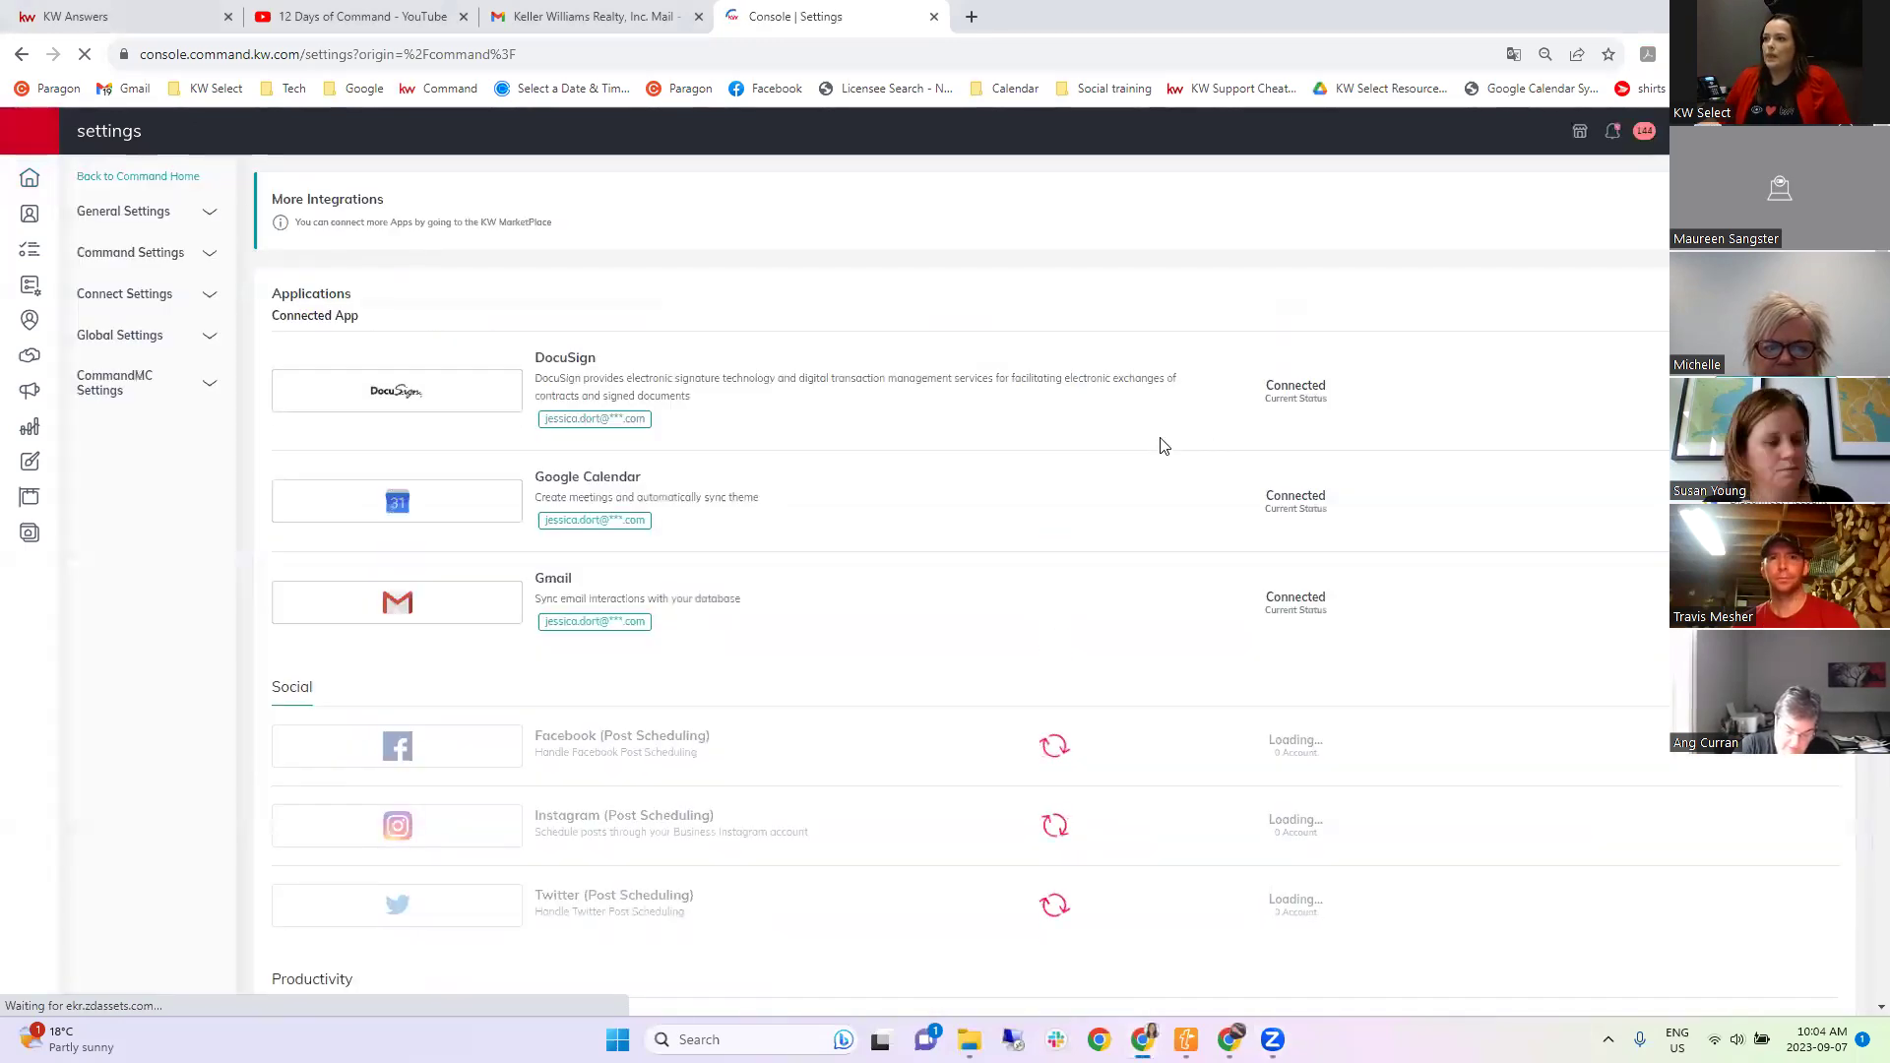
{"action": "scroll", "coordinate": [1161, 445], "scroll_direction": "down", "scroll_amount": 5}
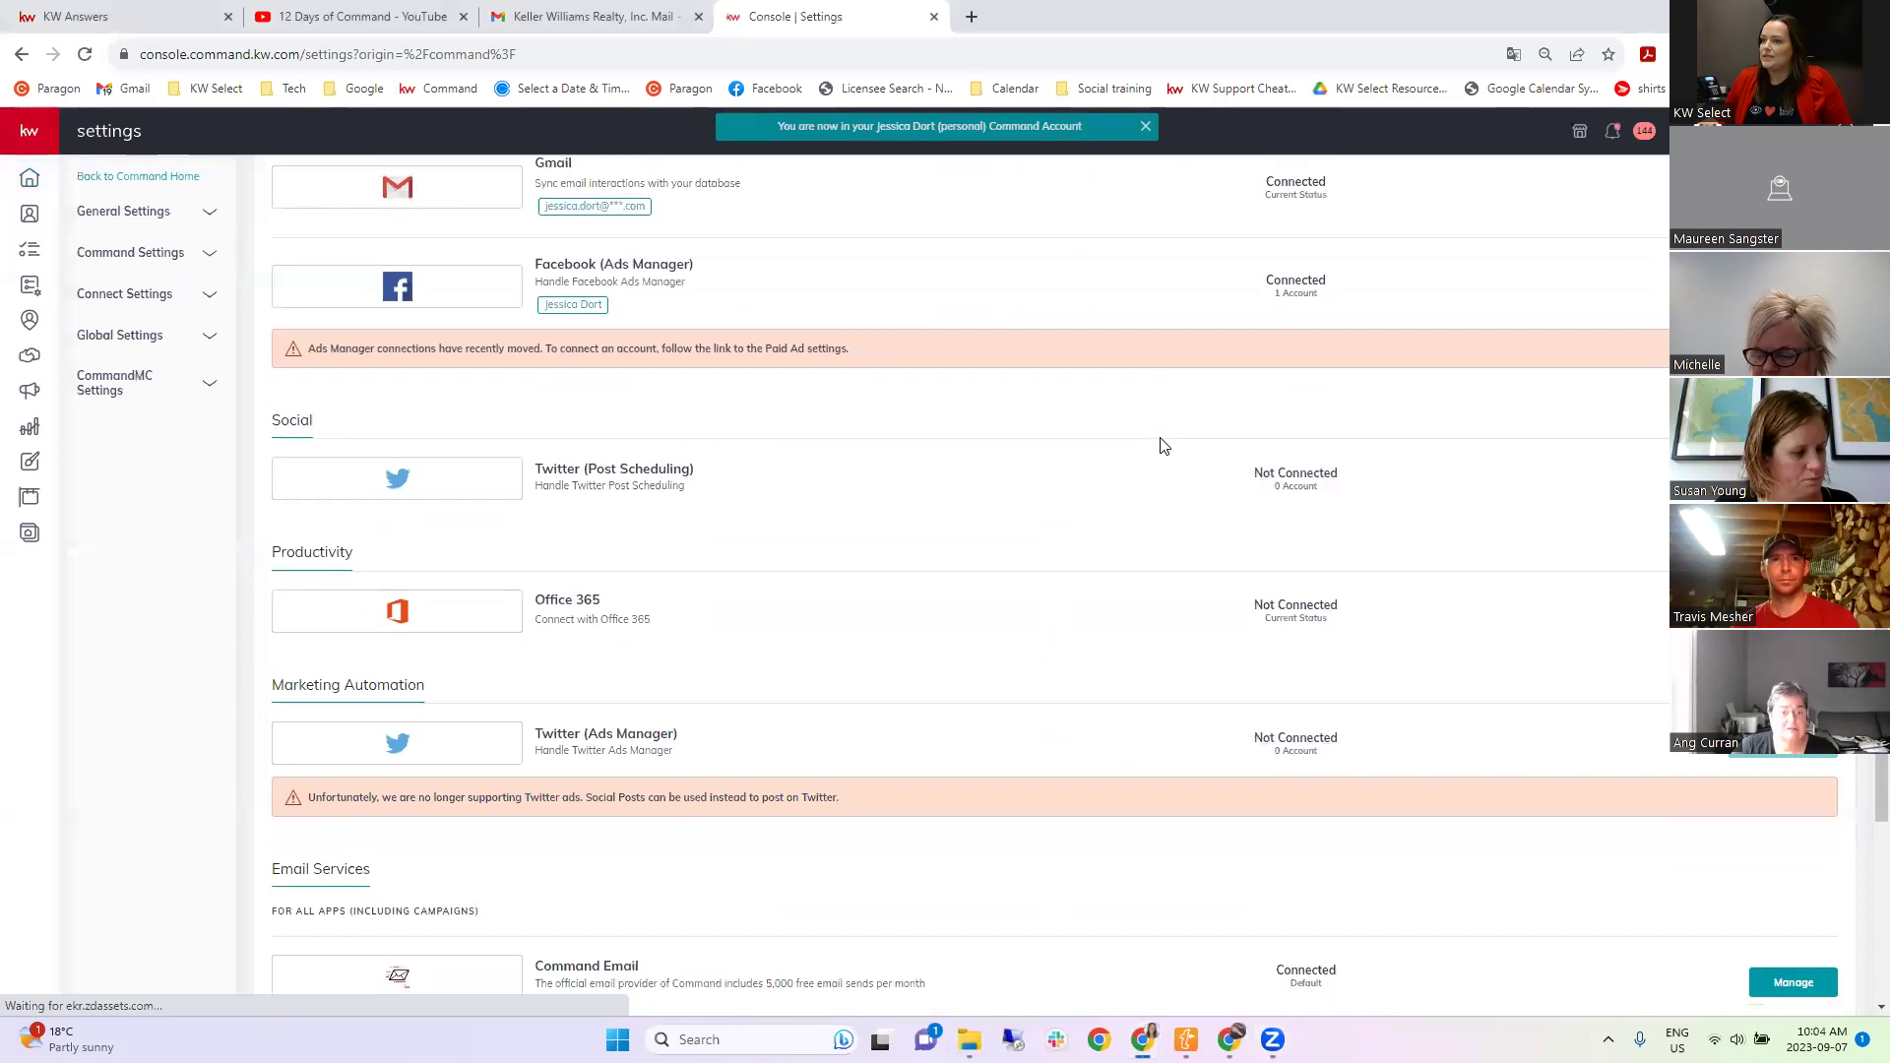
{"action": "scroll", "coordinate": [1161, 445], "scroll_direction": "down", "scroll_amount": 5}
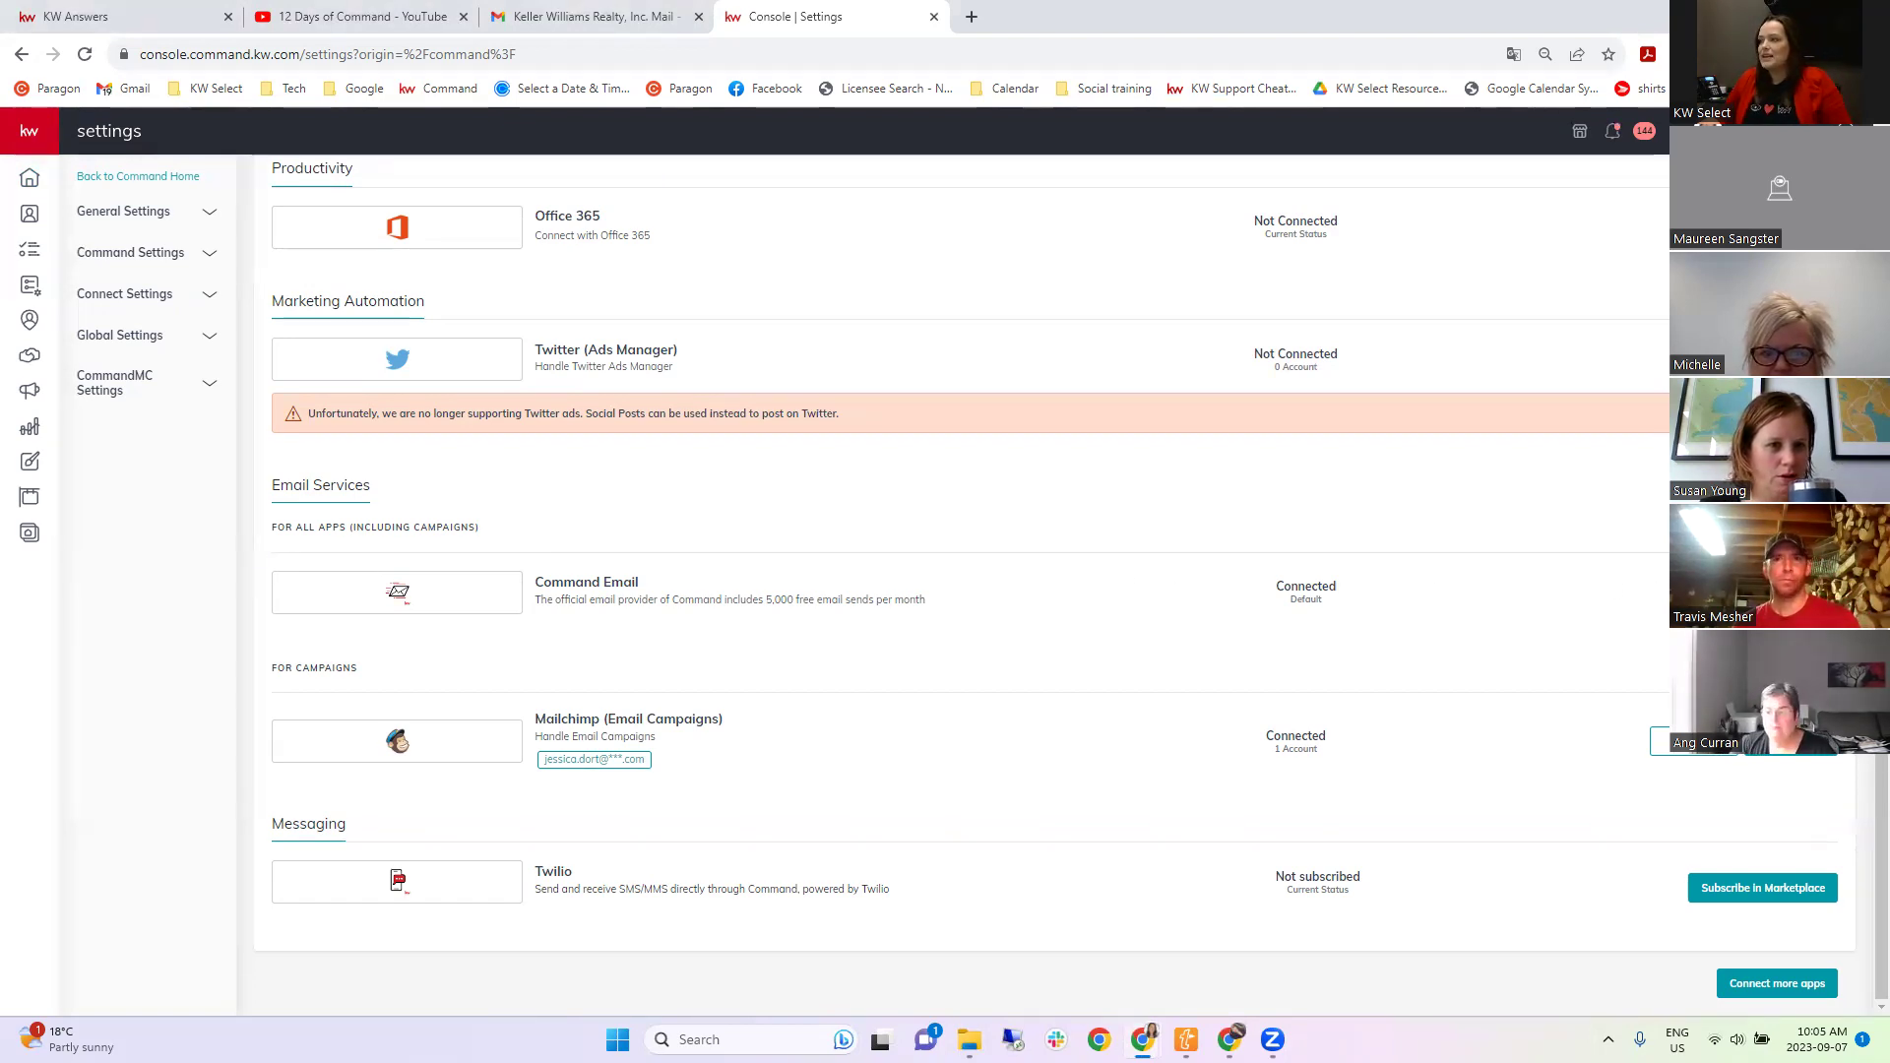
Review the Command Email configuration, including the sender name, reply-to email options and monthly usage, and close it without changes.
{"action": "left_click", "coordinate": [1693, 591]}
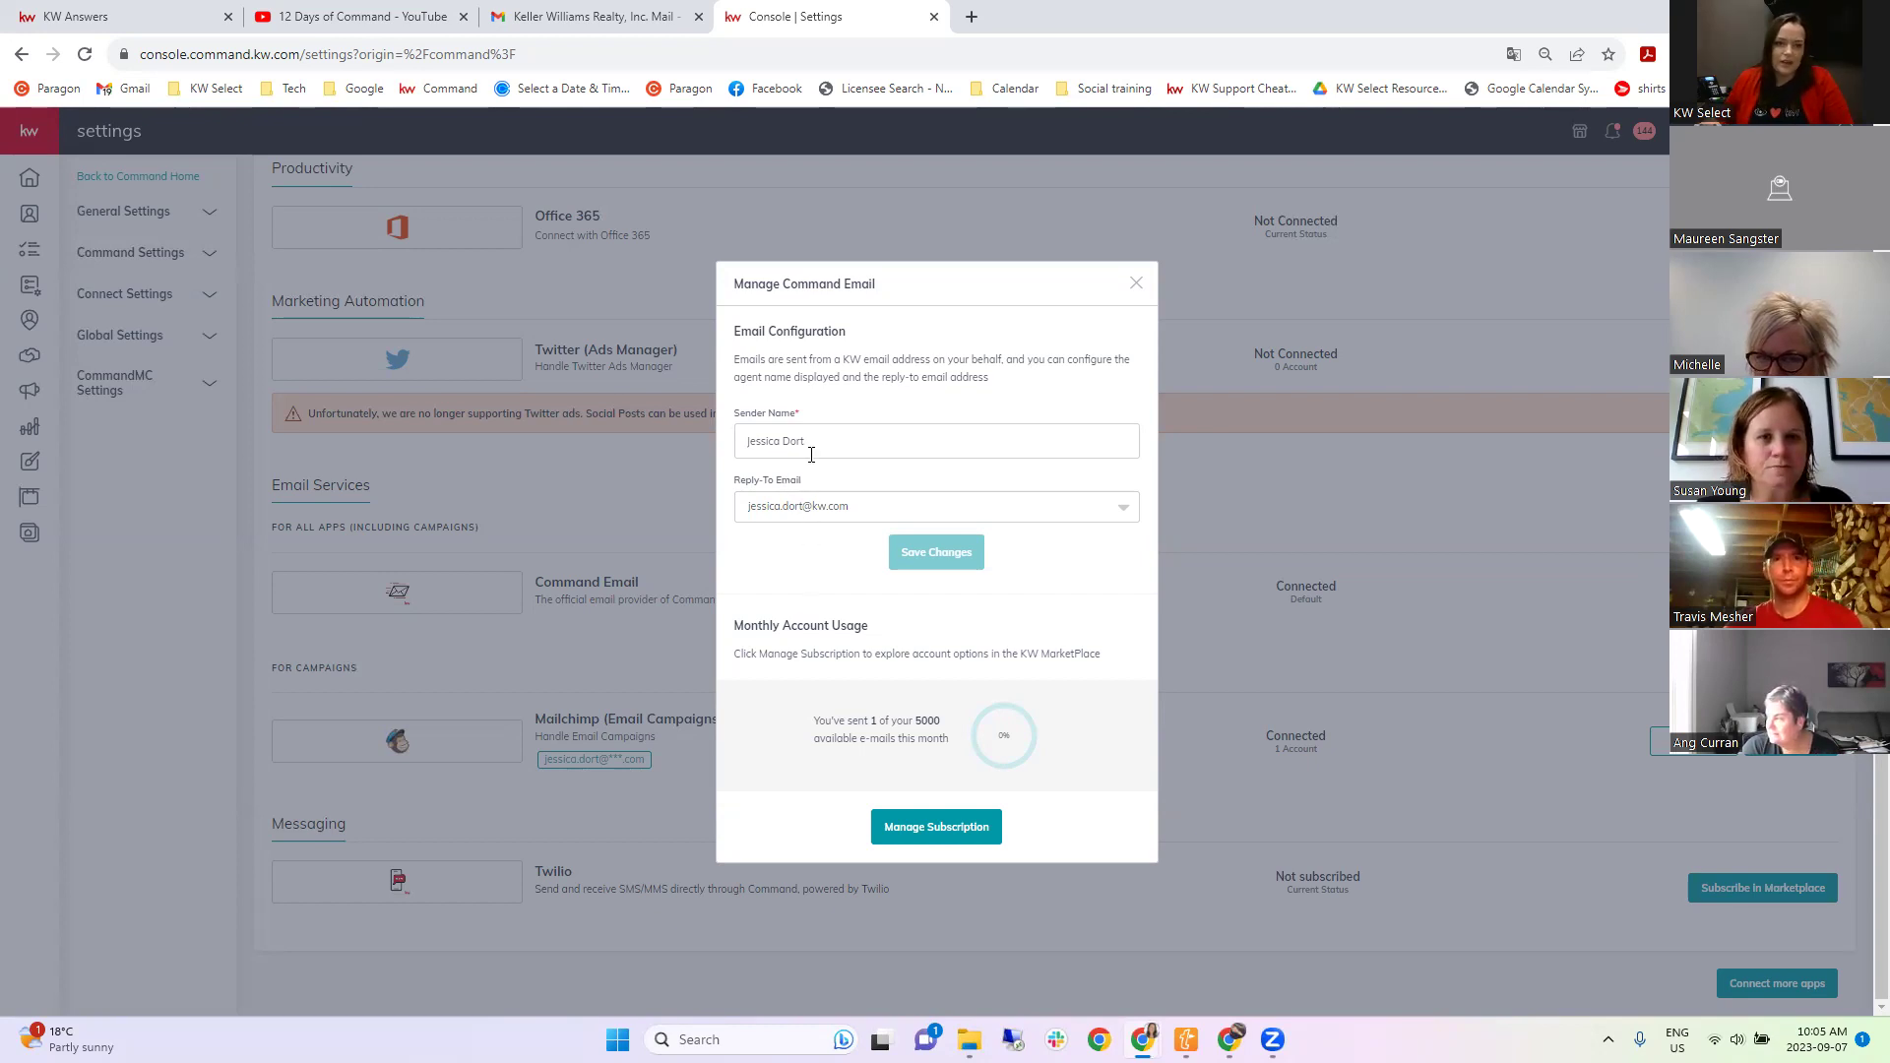
{"action": "left_click", "coordinate": [852, 513]}
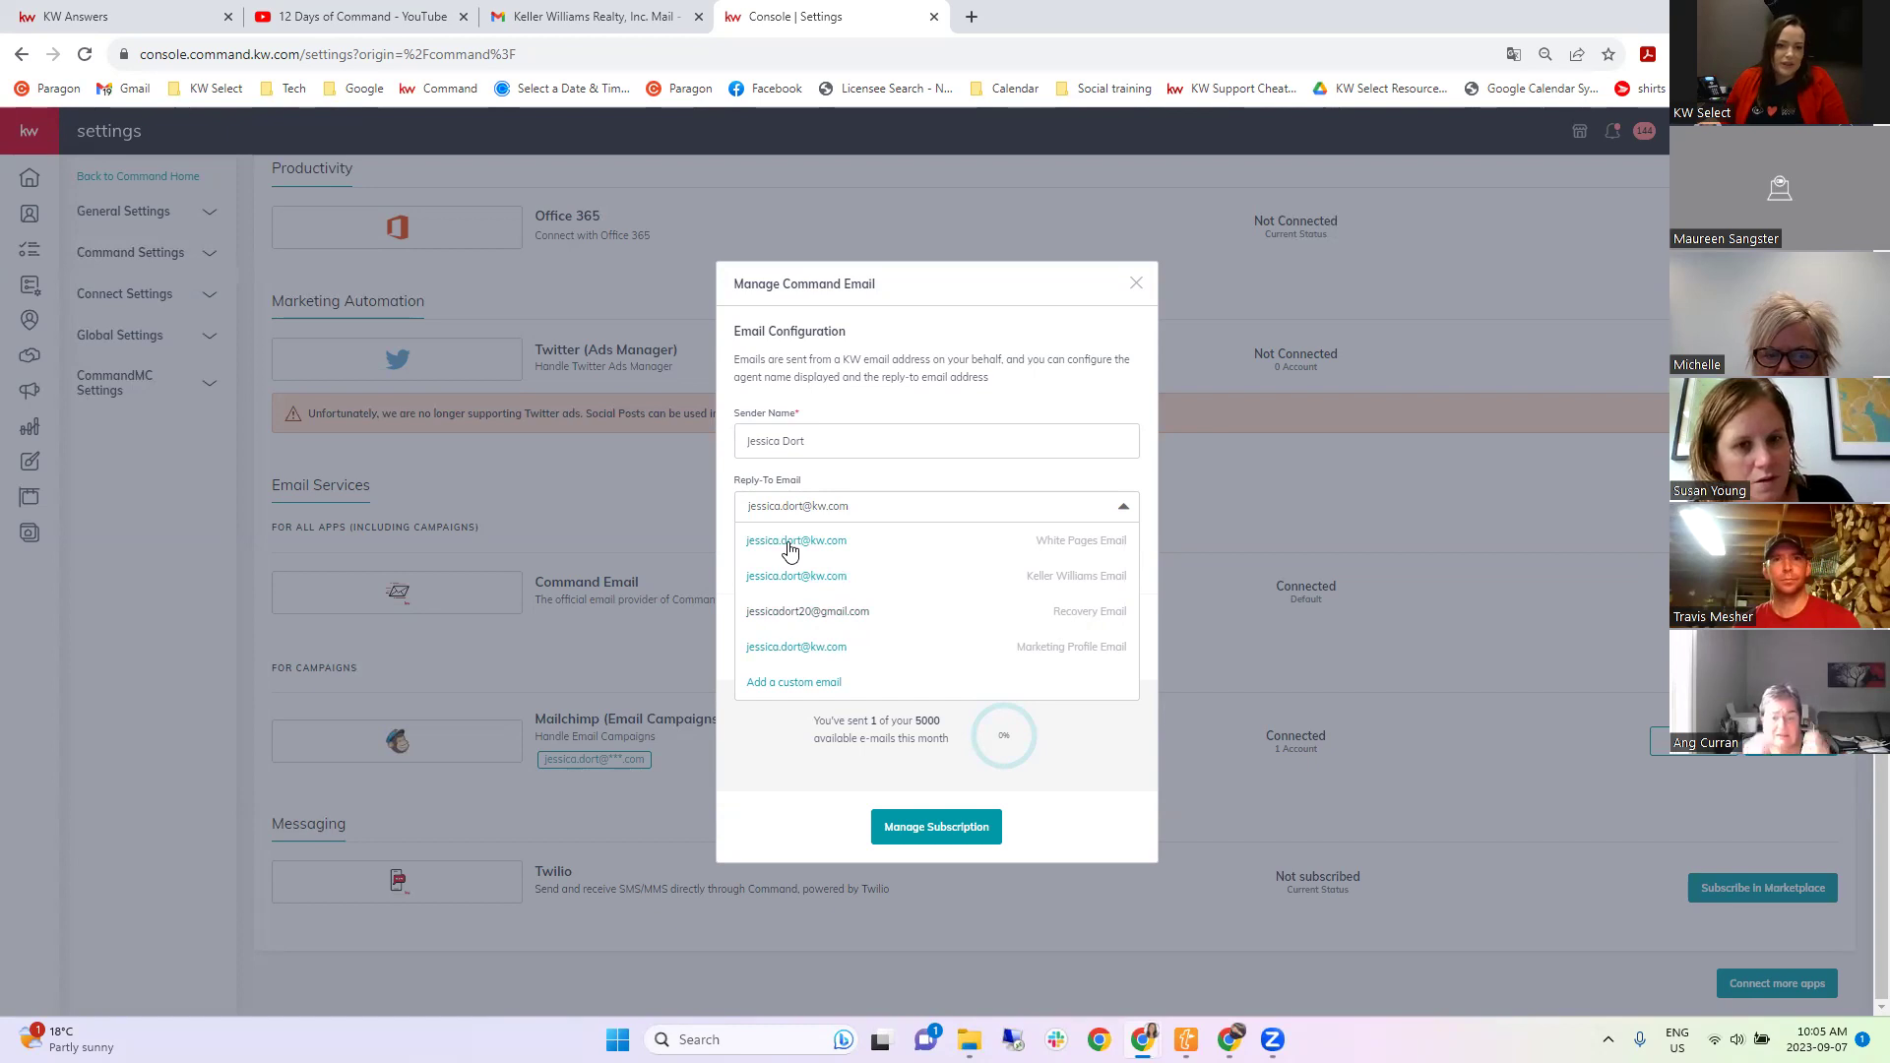
{"action": "left_click", "coordinate": [933, 473]}
{"action": "left_click_drag", "start_coordinate": [862, 447], "coordinate": [716, 441]}
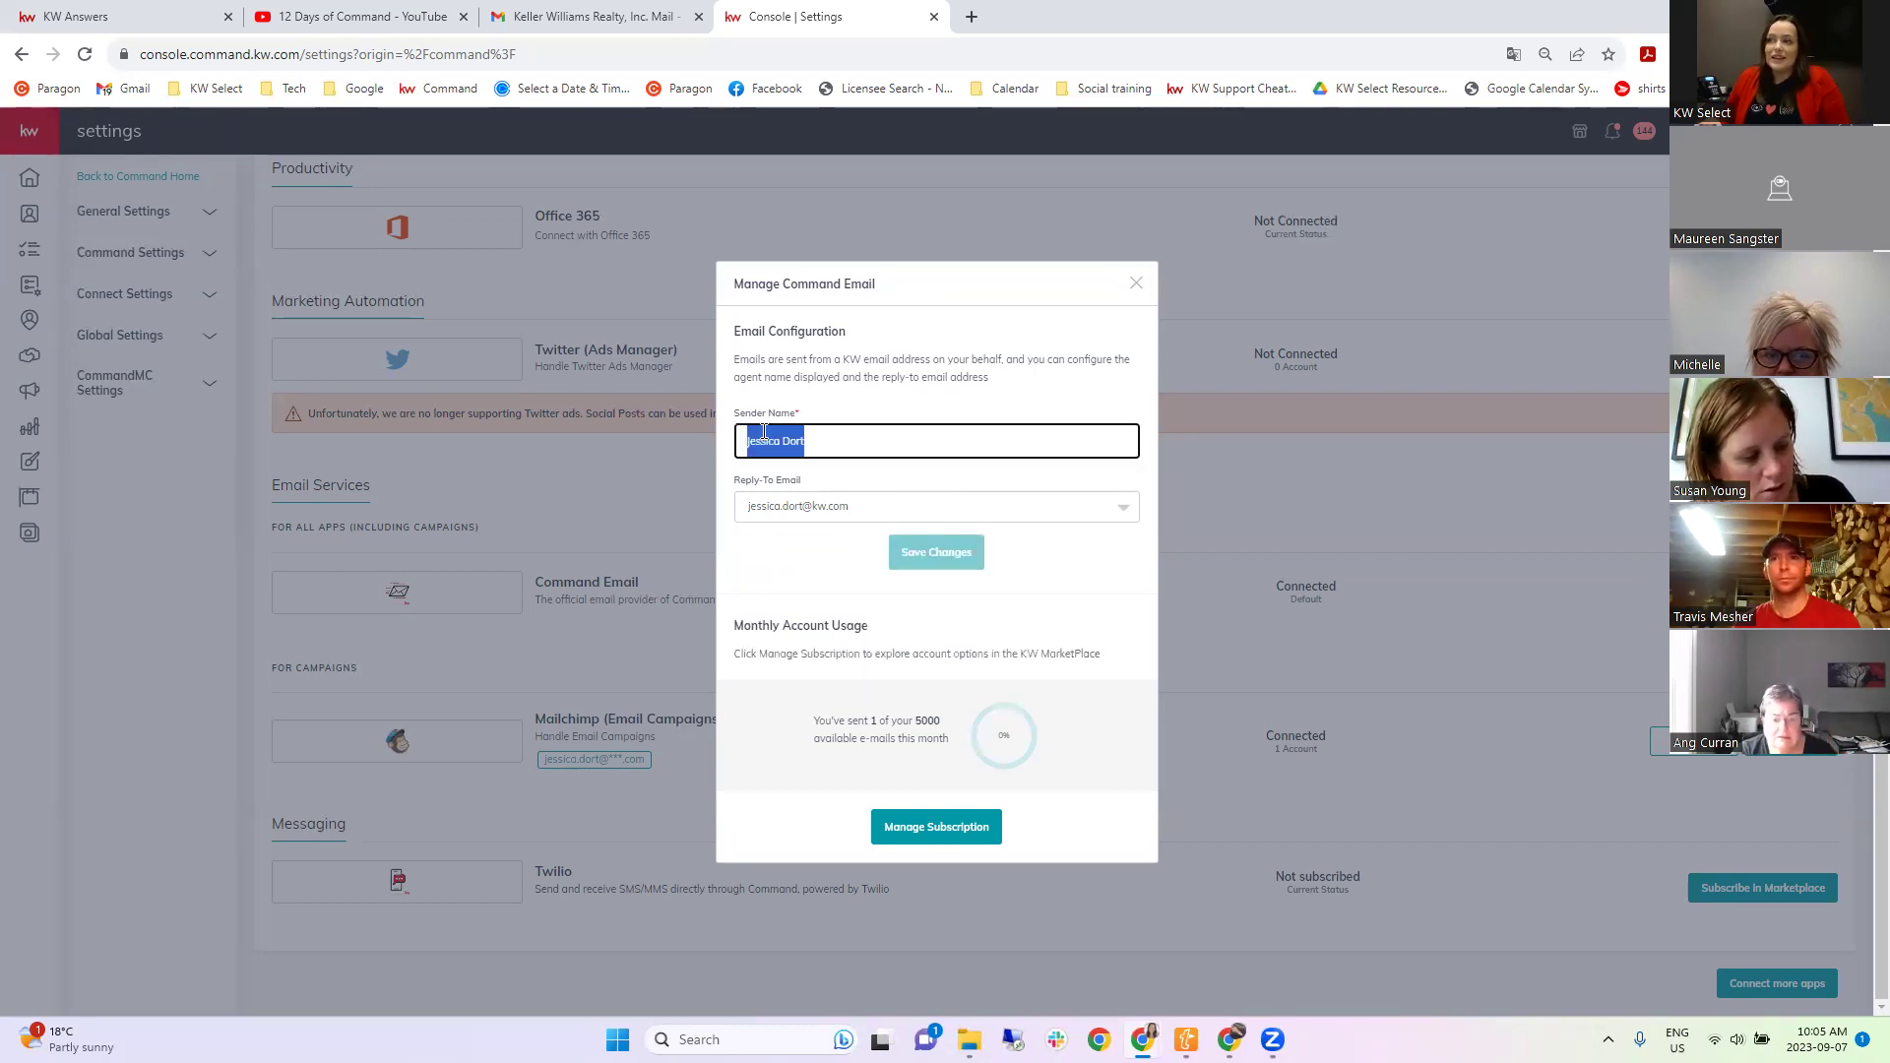
{"action": "left_click", "coordinate": [862, 447]}
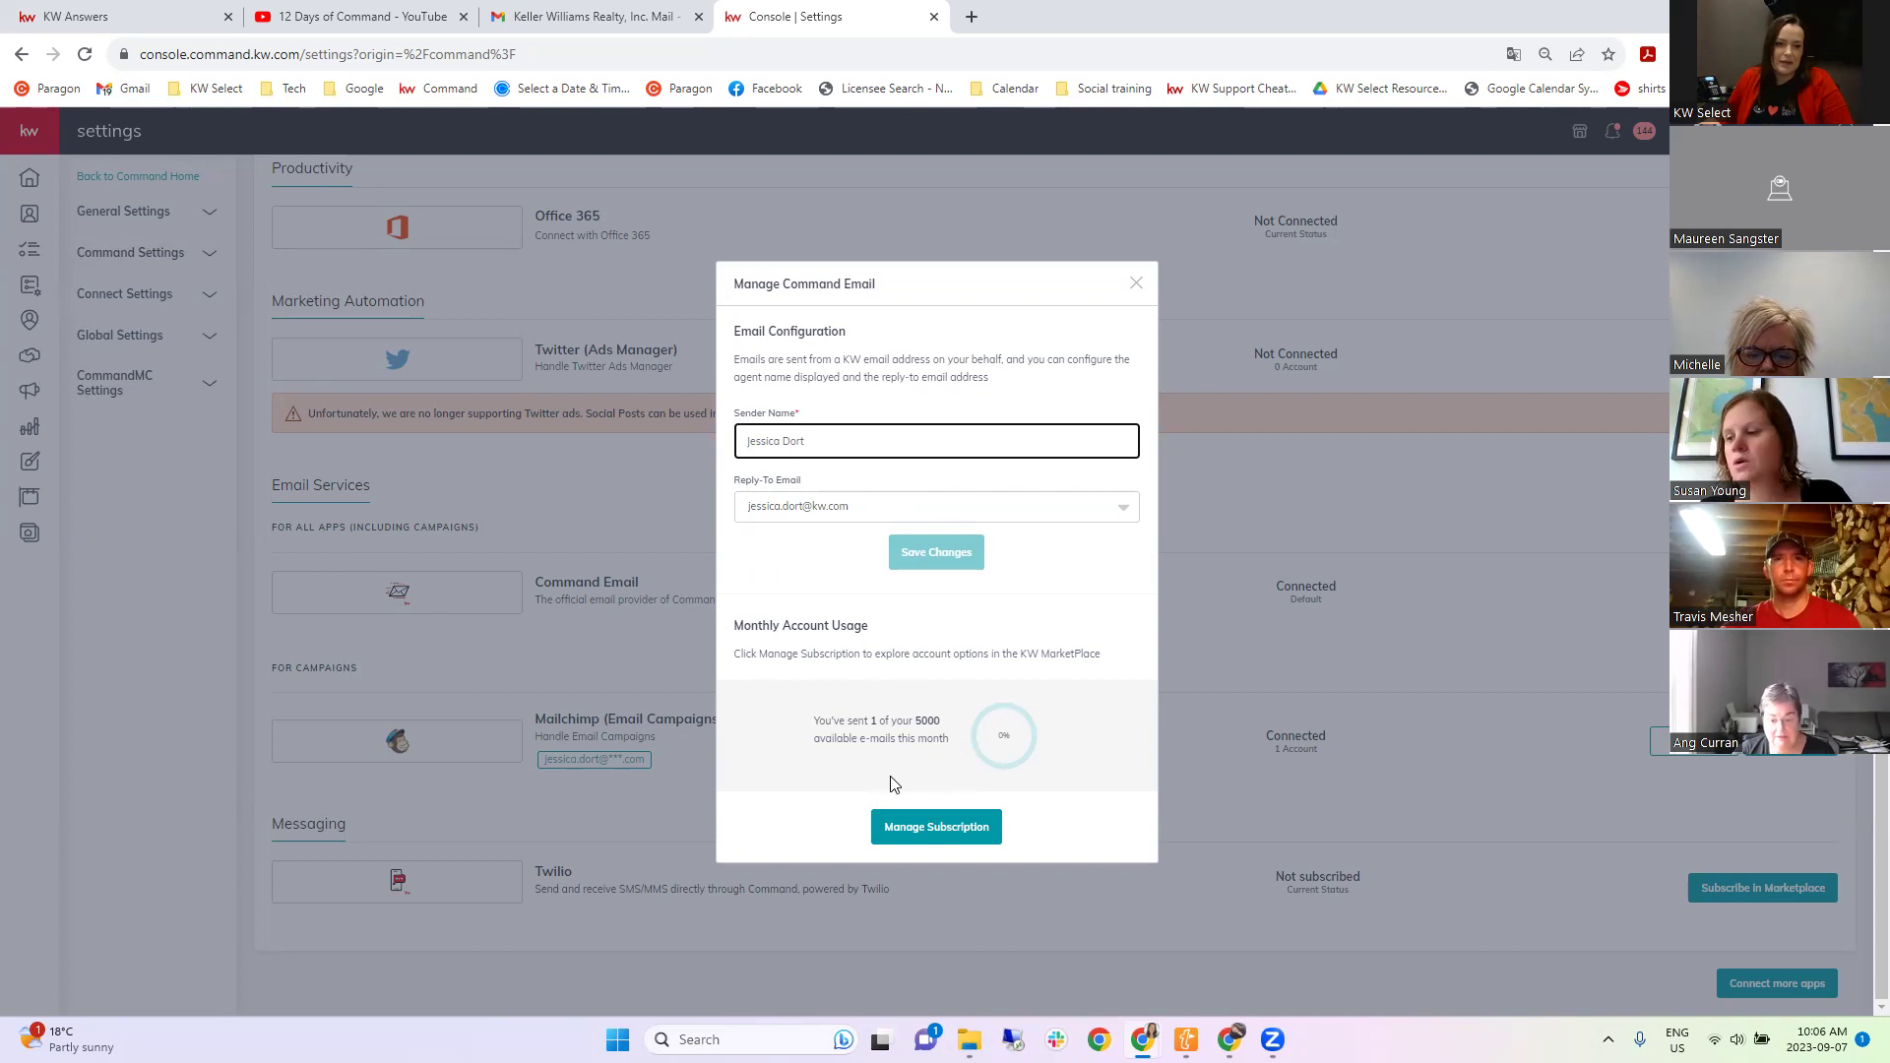
{"action": "left_click", "coordinate": [1137, 288]}
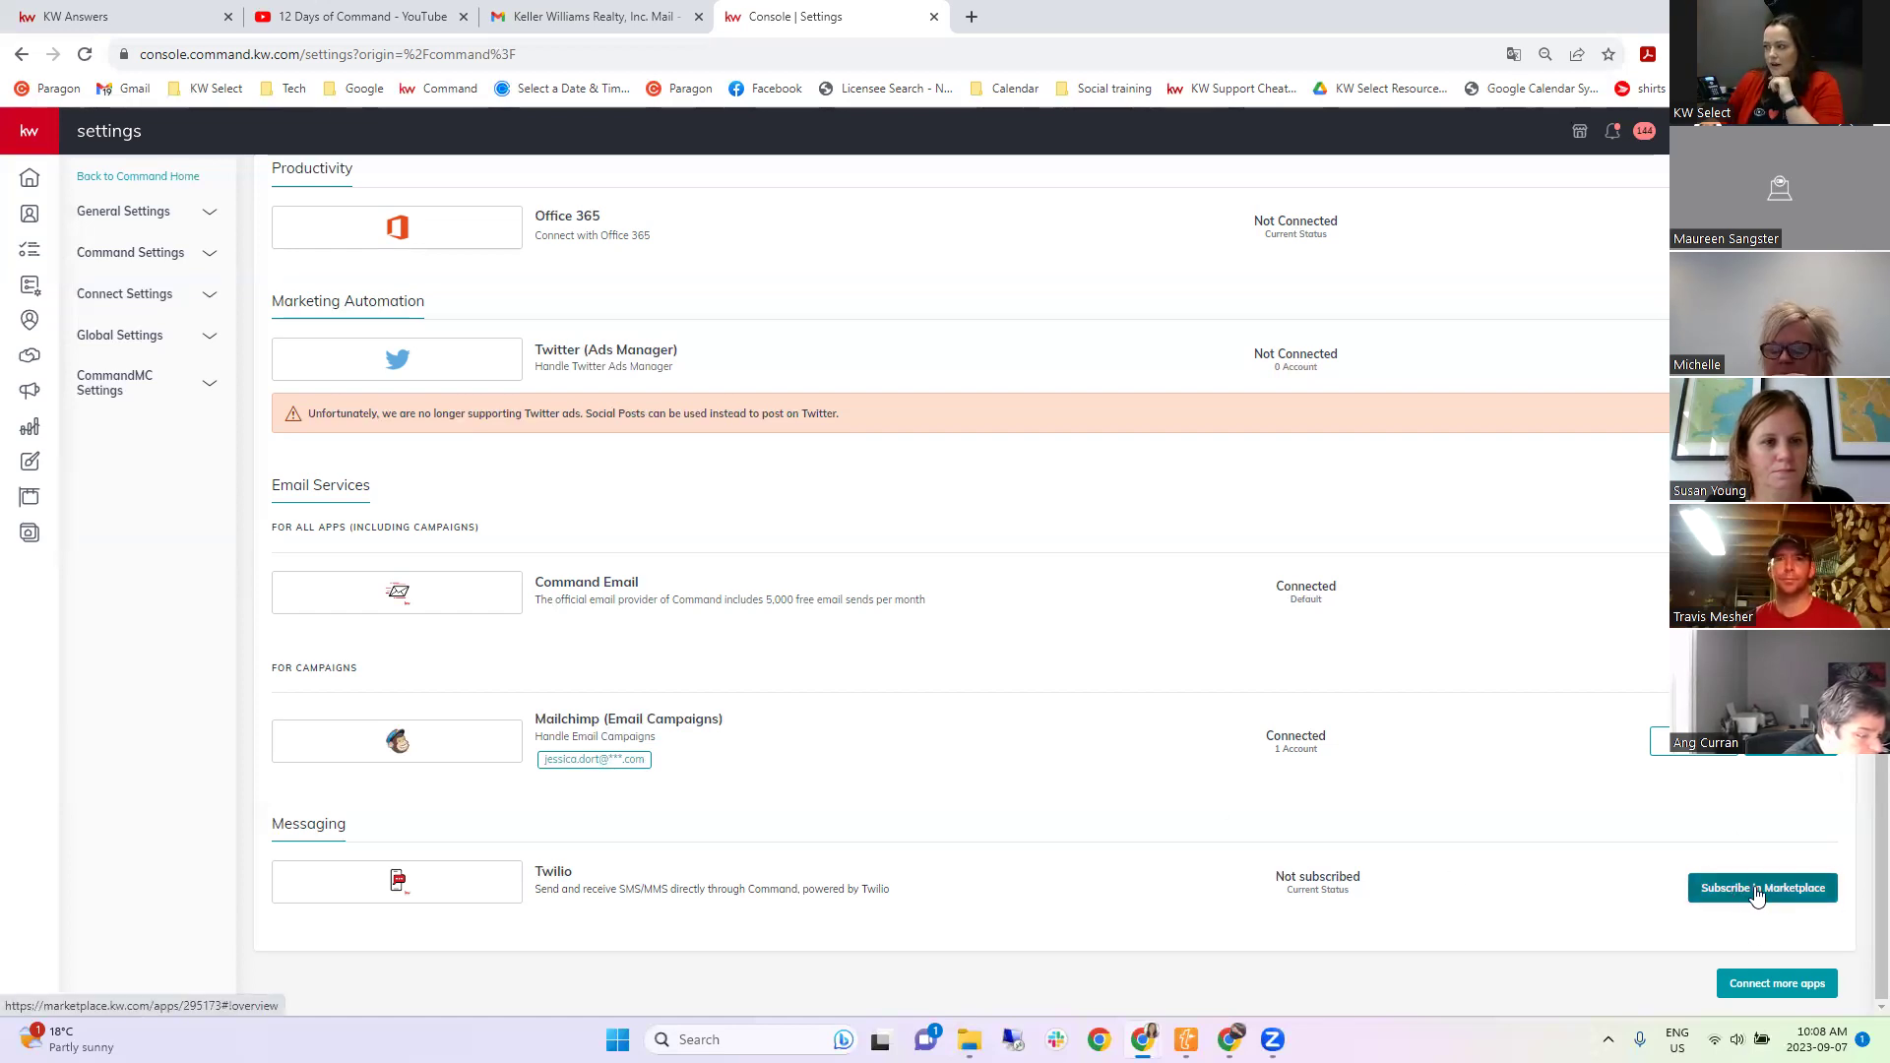
View the Twilio subscription listing in the KW Marketplace, read its overview and details, and close the page.
{"action": "left_click", "coordinate": [1723, 891]}
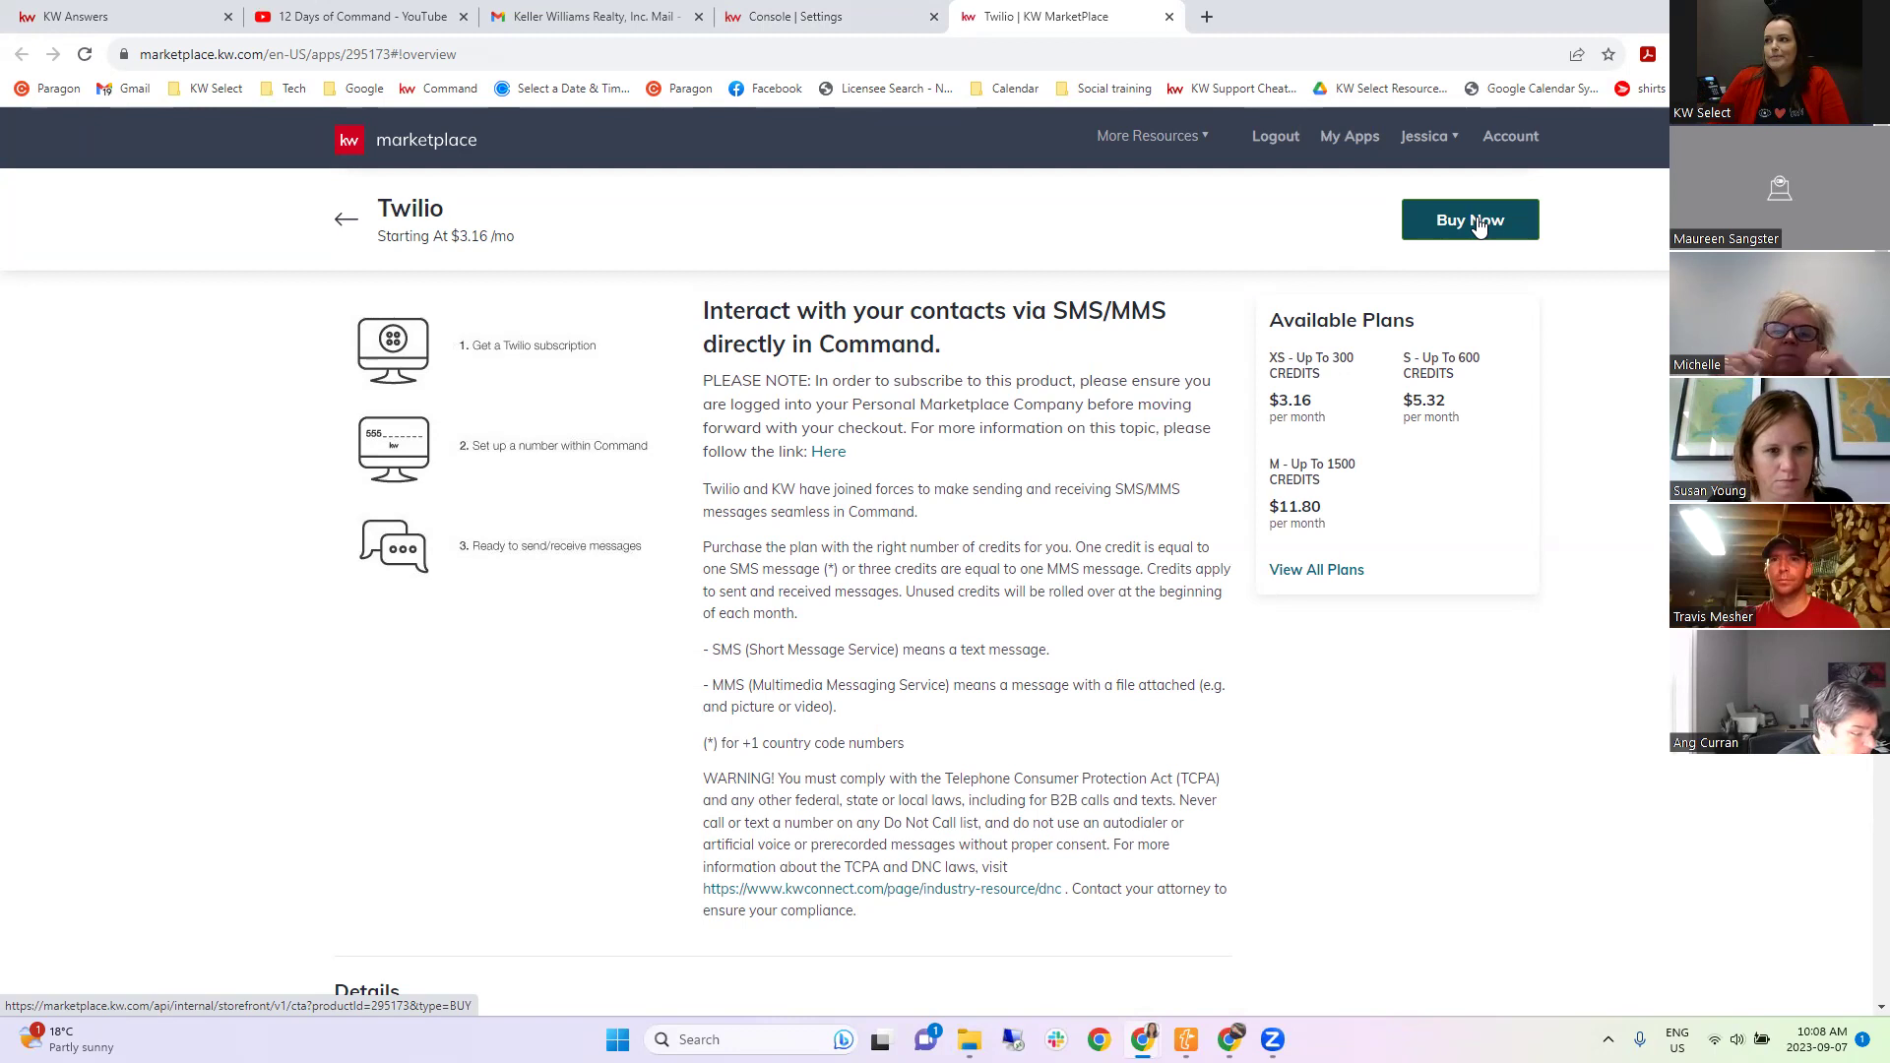
{"action": "left_click", "coordinate": [1439, 214]}
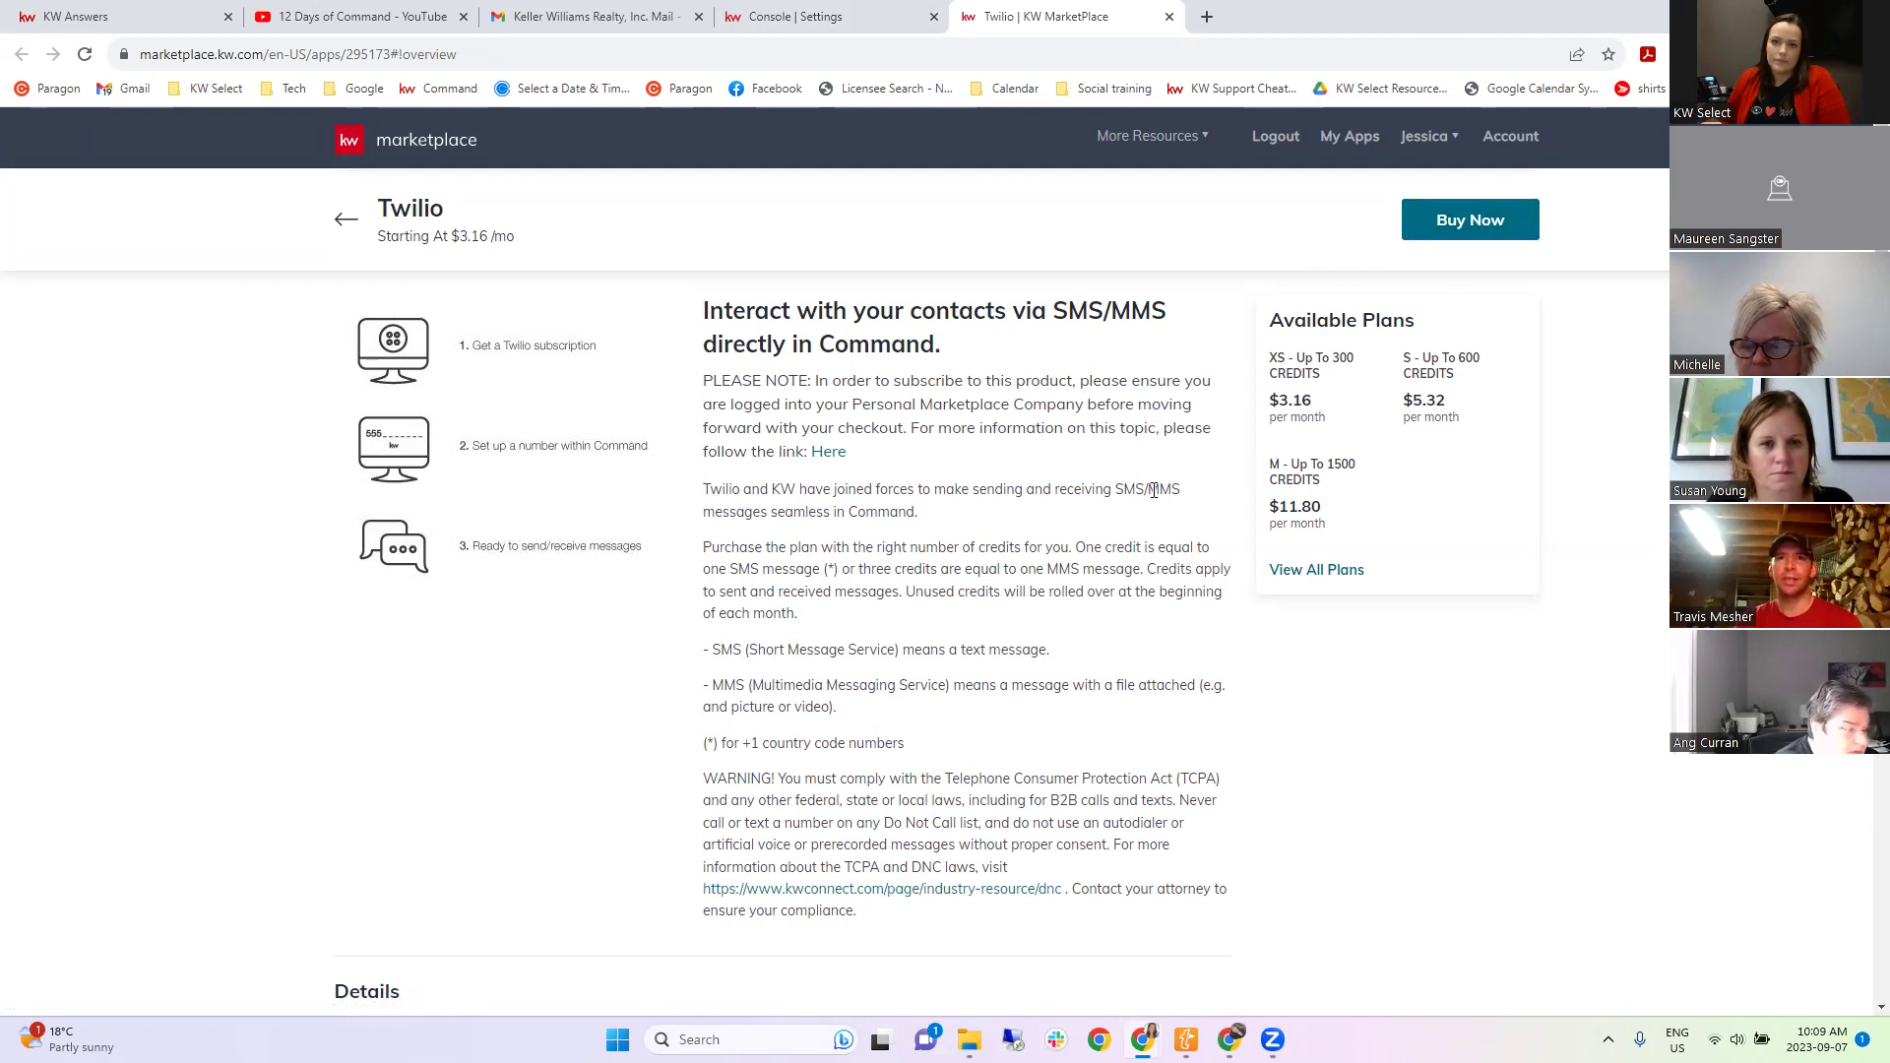
{"action": "scroll", "coordinate": [740, 692], "scroll_direction": "down", "scroll_amount": 1}
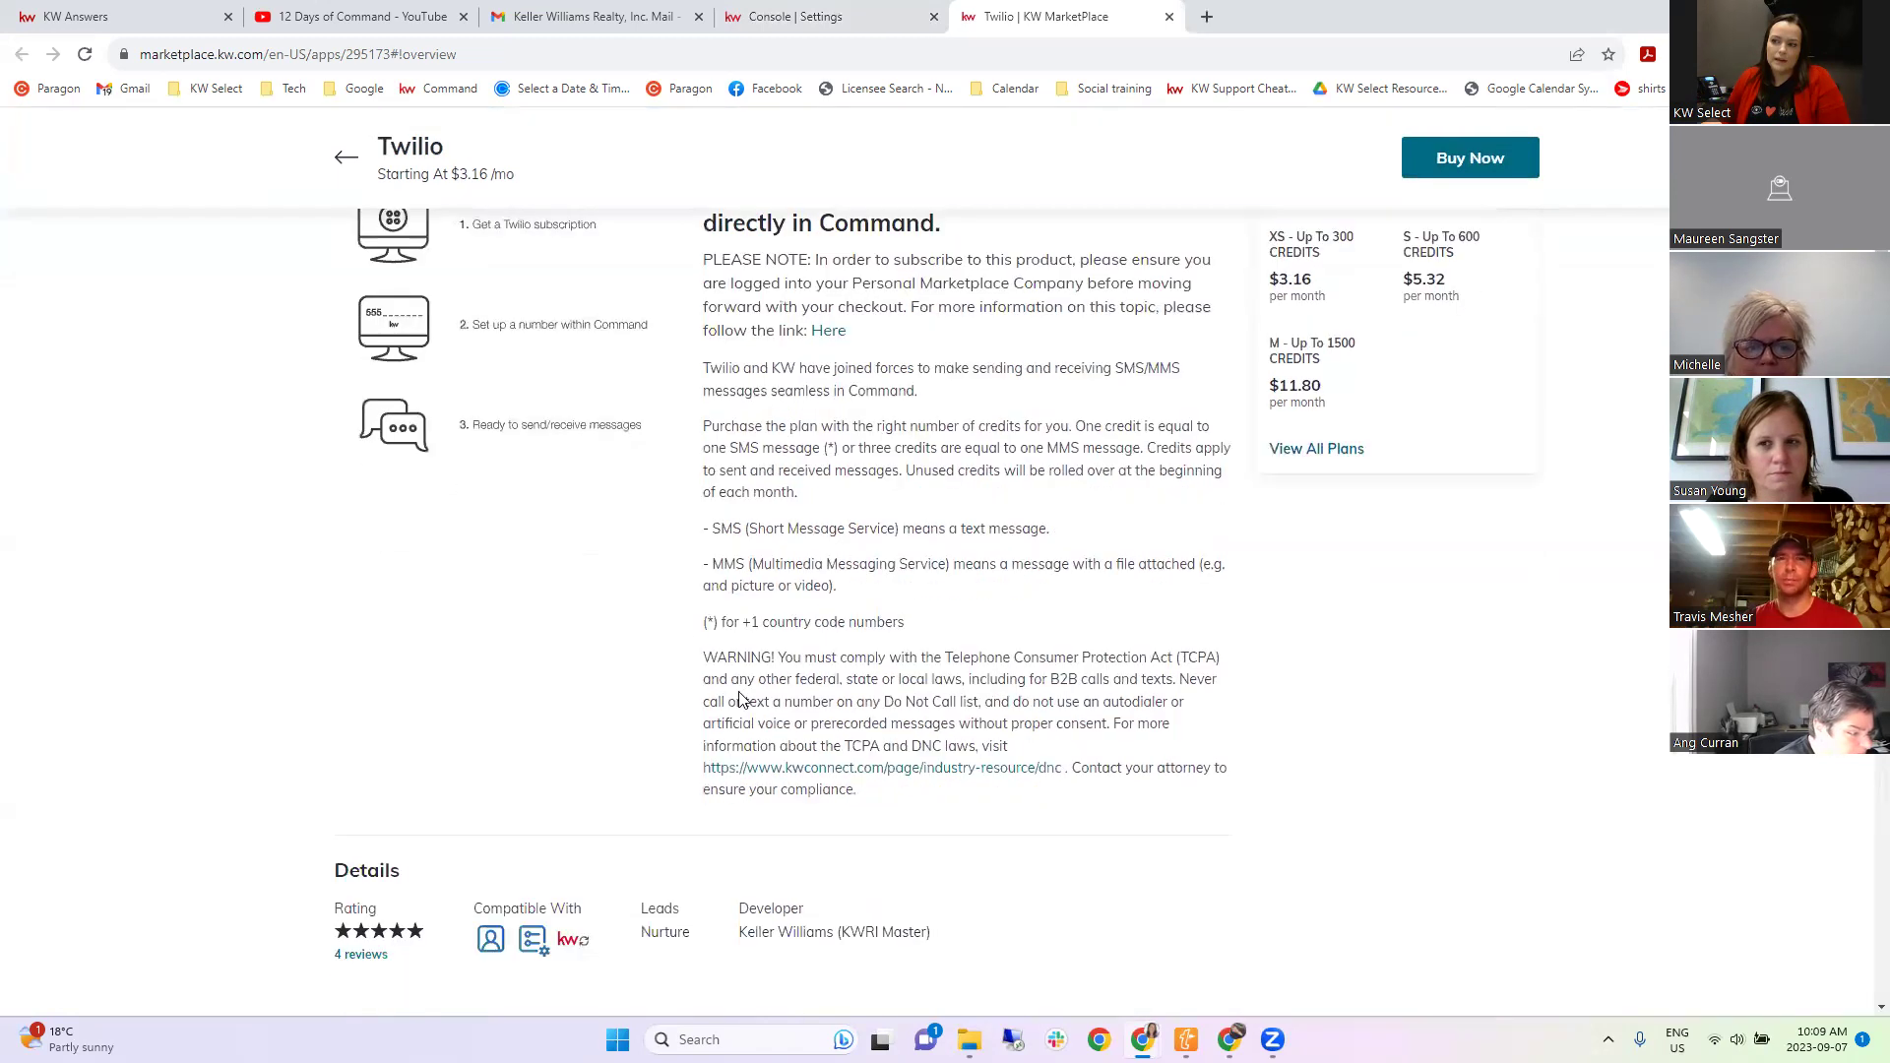
{"action": "scroll", "coordinate": [740, 699], "scroll_direction": "down", "scroll_amount": 2}
{"action": "scroll", "coordinate": [740, 699], "scroll_direction": "up", "scroll_amount": 3}
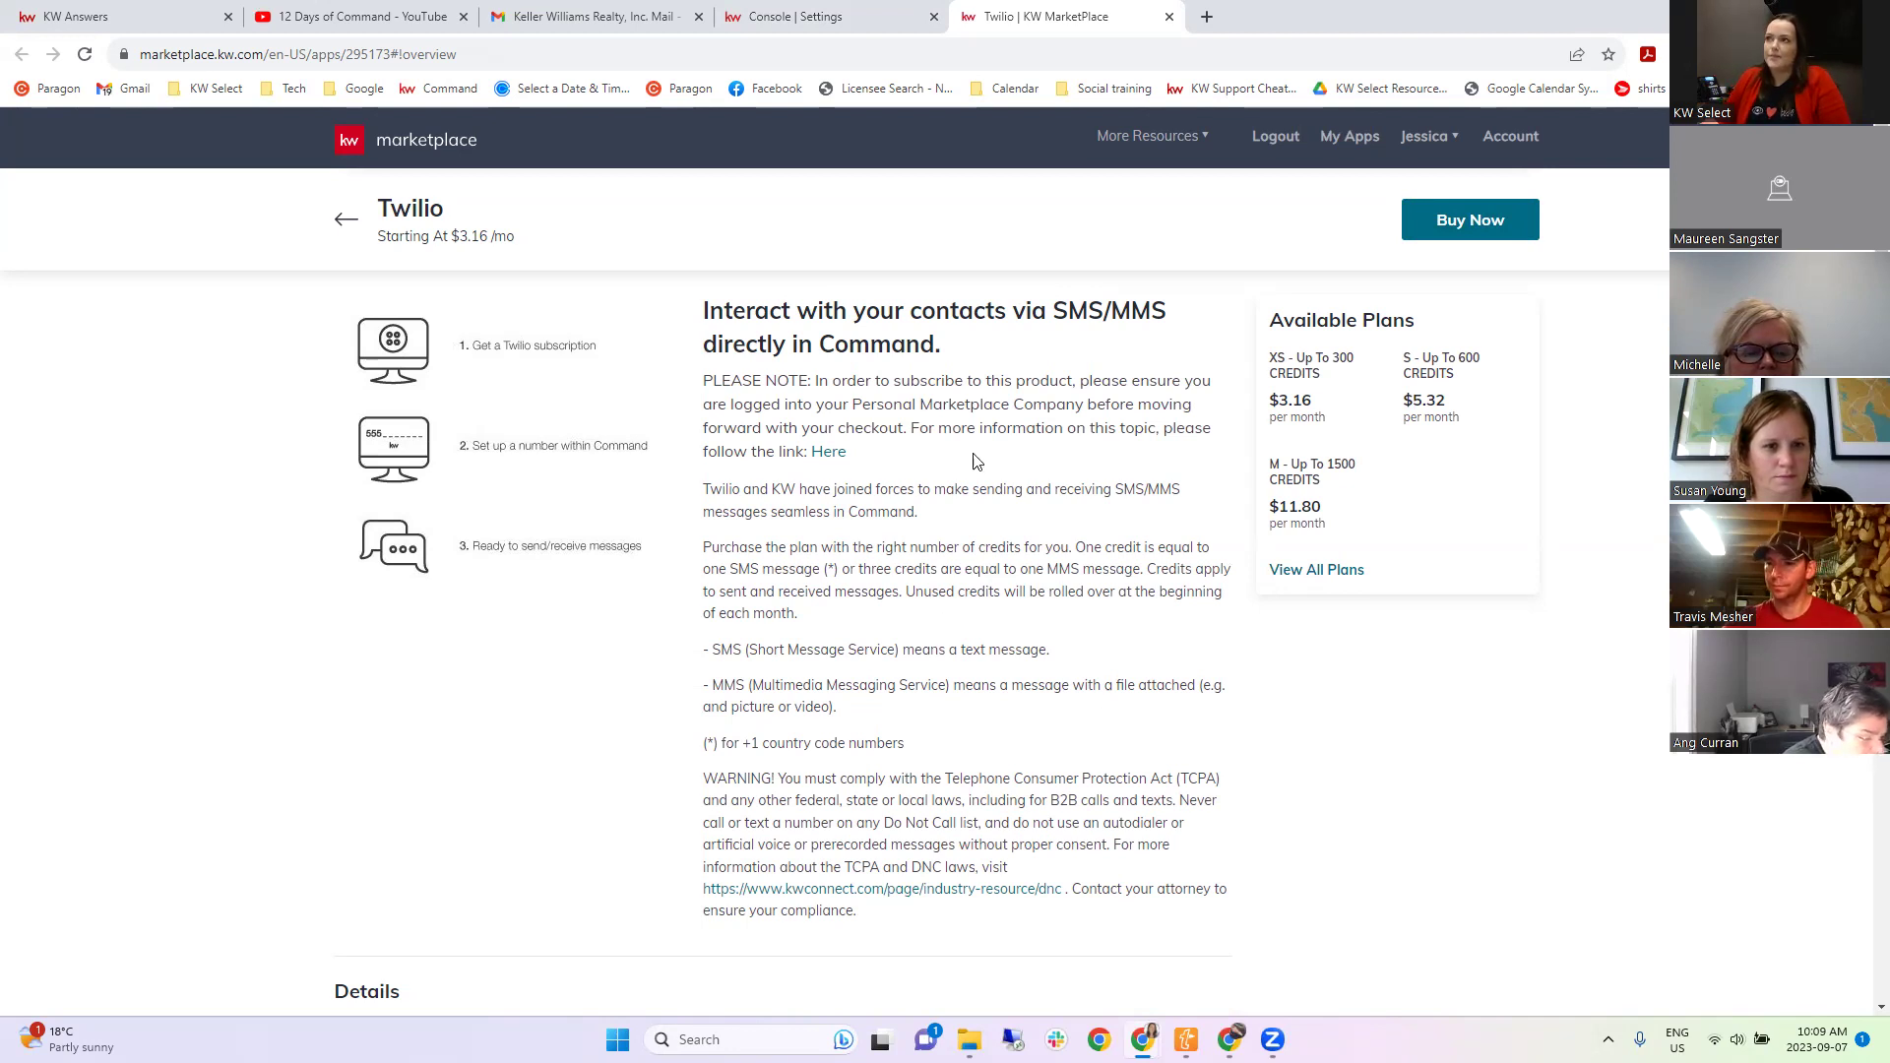
{"action": "left_click", "coordinate": [1170, 16]}
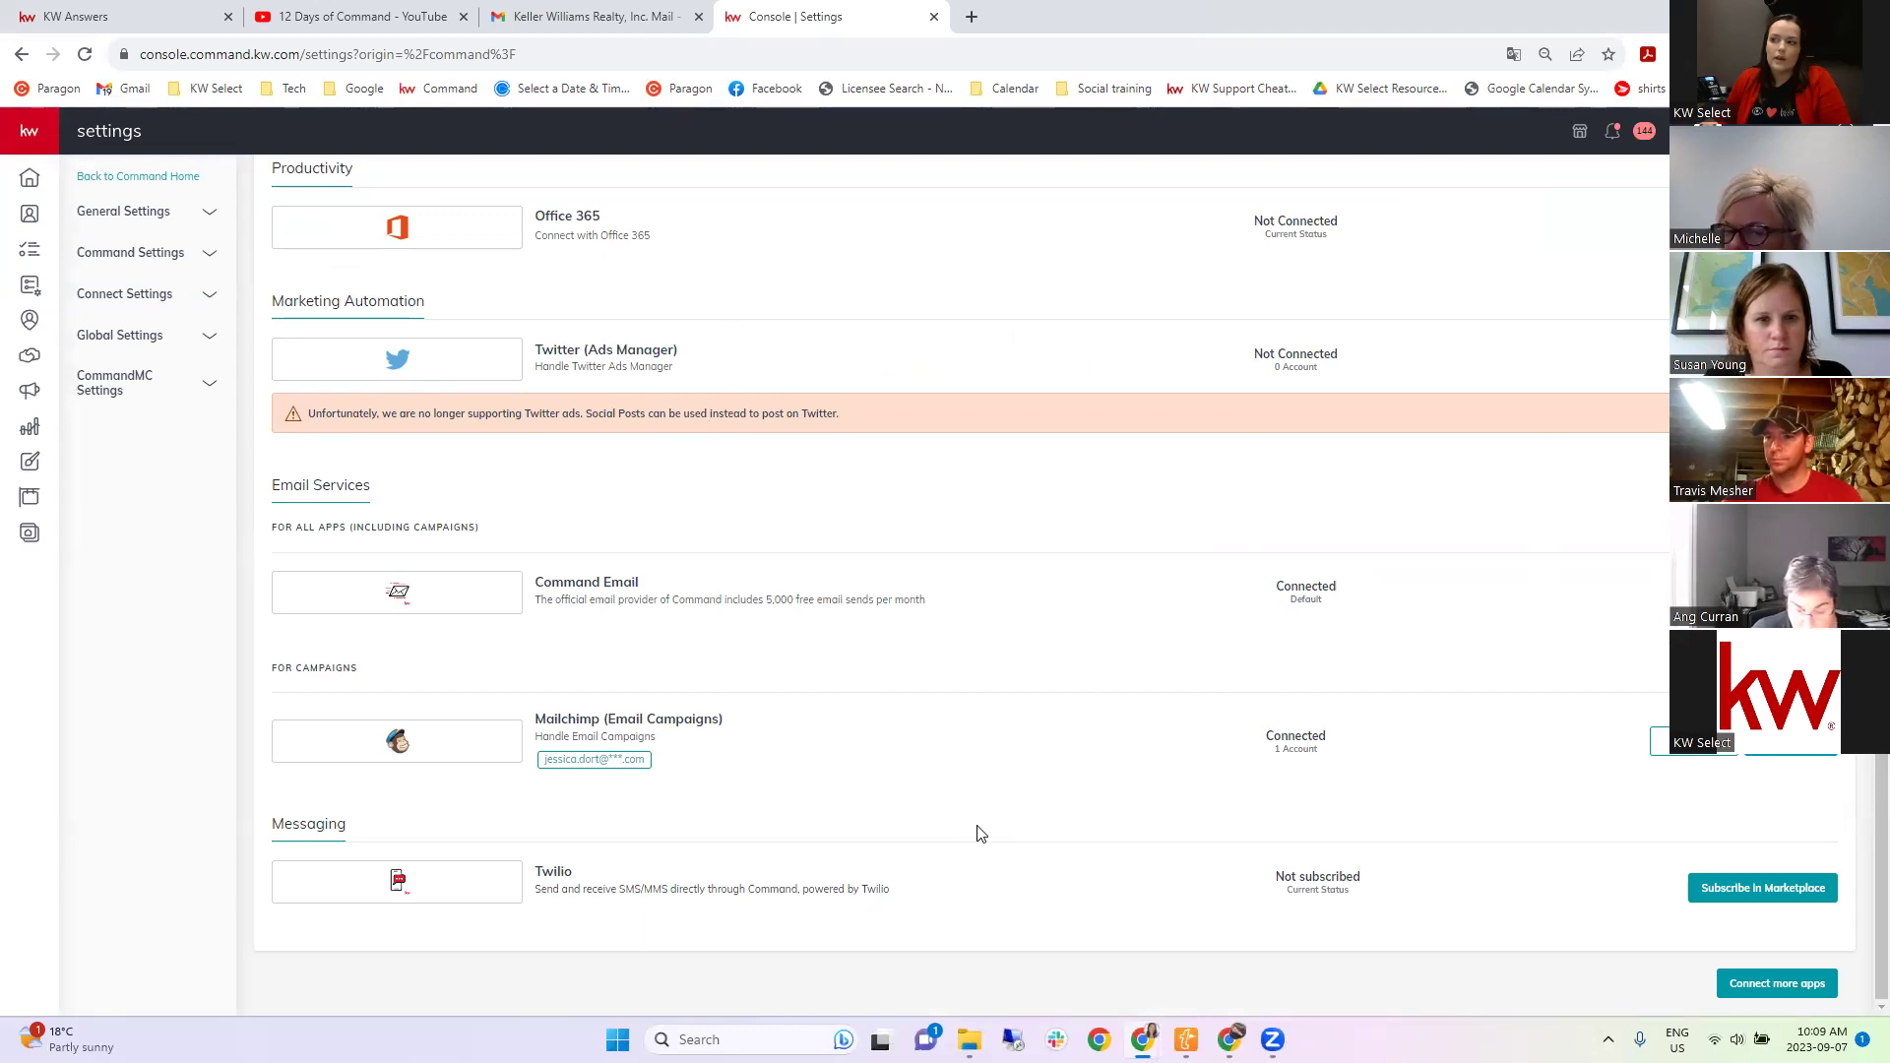
Reopen the Twilio Marketplace listing and examine its available plans, credit rules, and features and benefits.
{"action": "left_click", "coordinate": [1763, 889]}
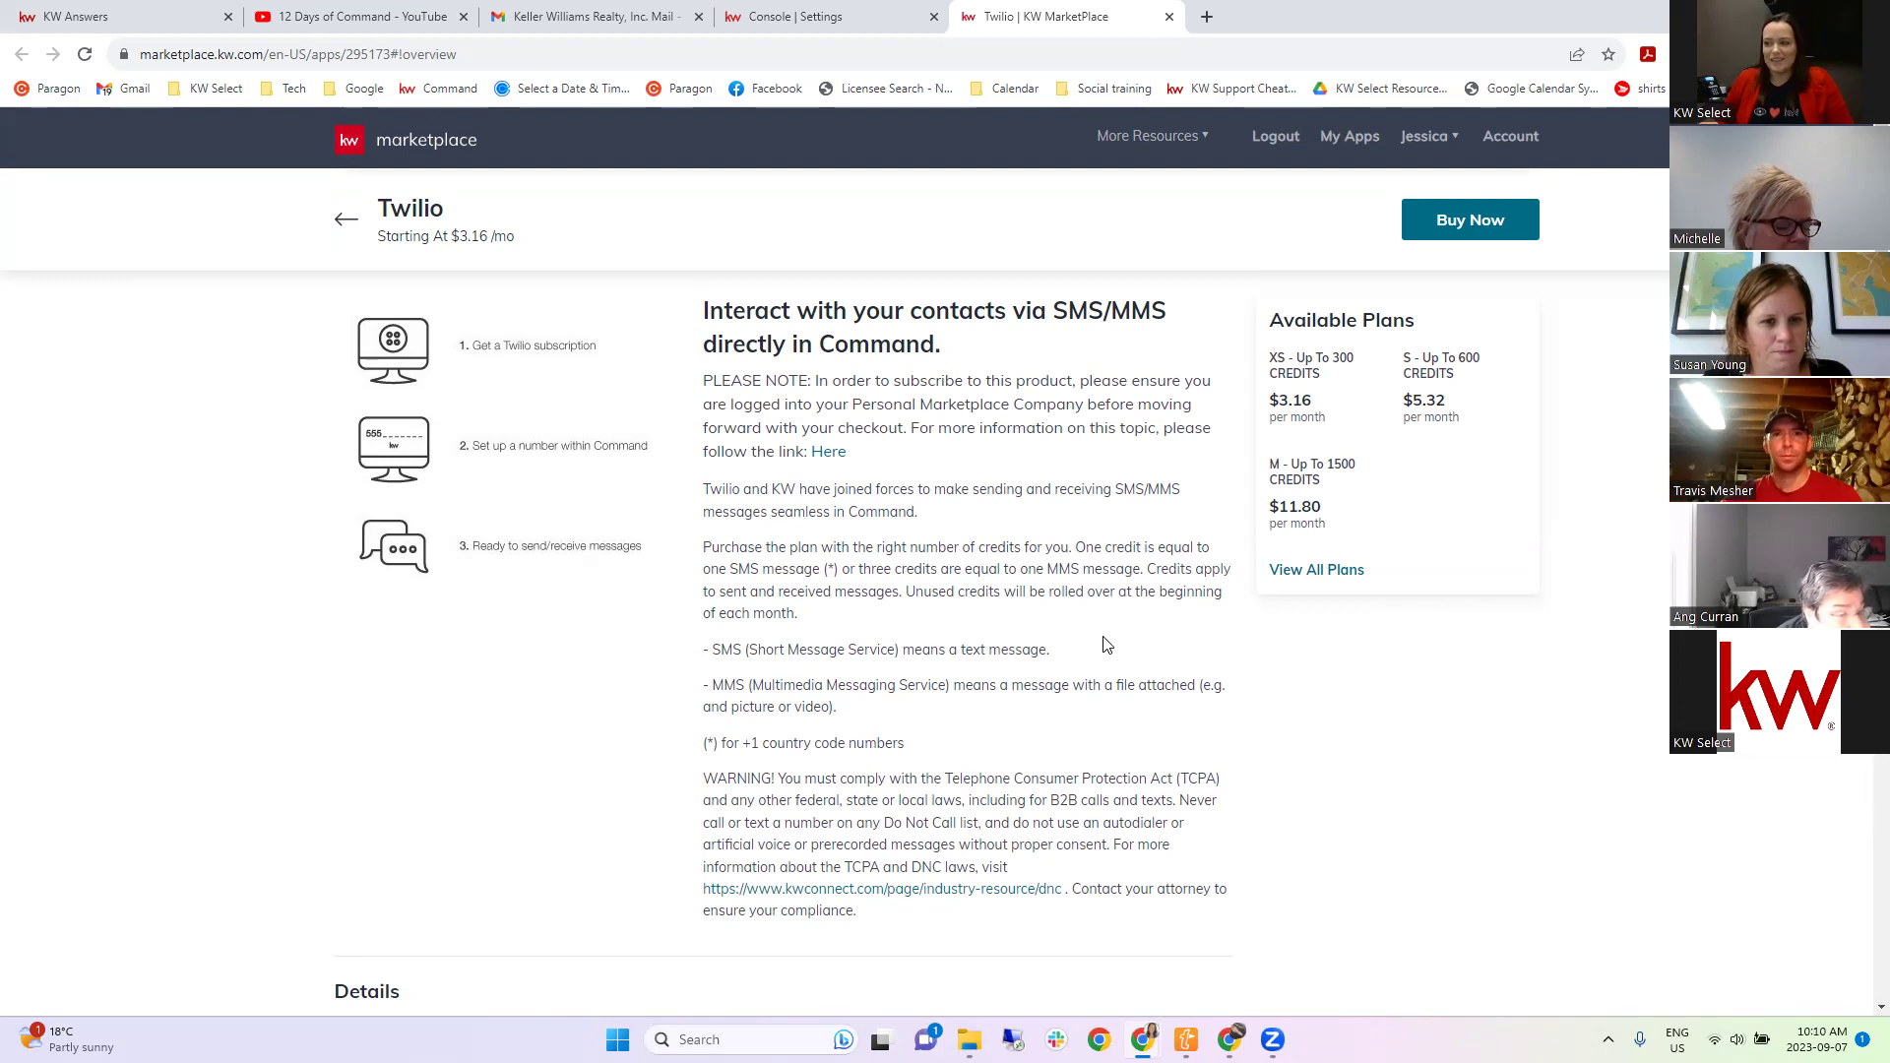
{"action": "scroll", "coordinate": [1100, 642], "scroll_direction": "down", "scroll_amount": 10}
{"action": "scroll", "coordinate": [1104, 642], "scroll_direction": "down", "scroll_amount": 10}
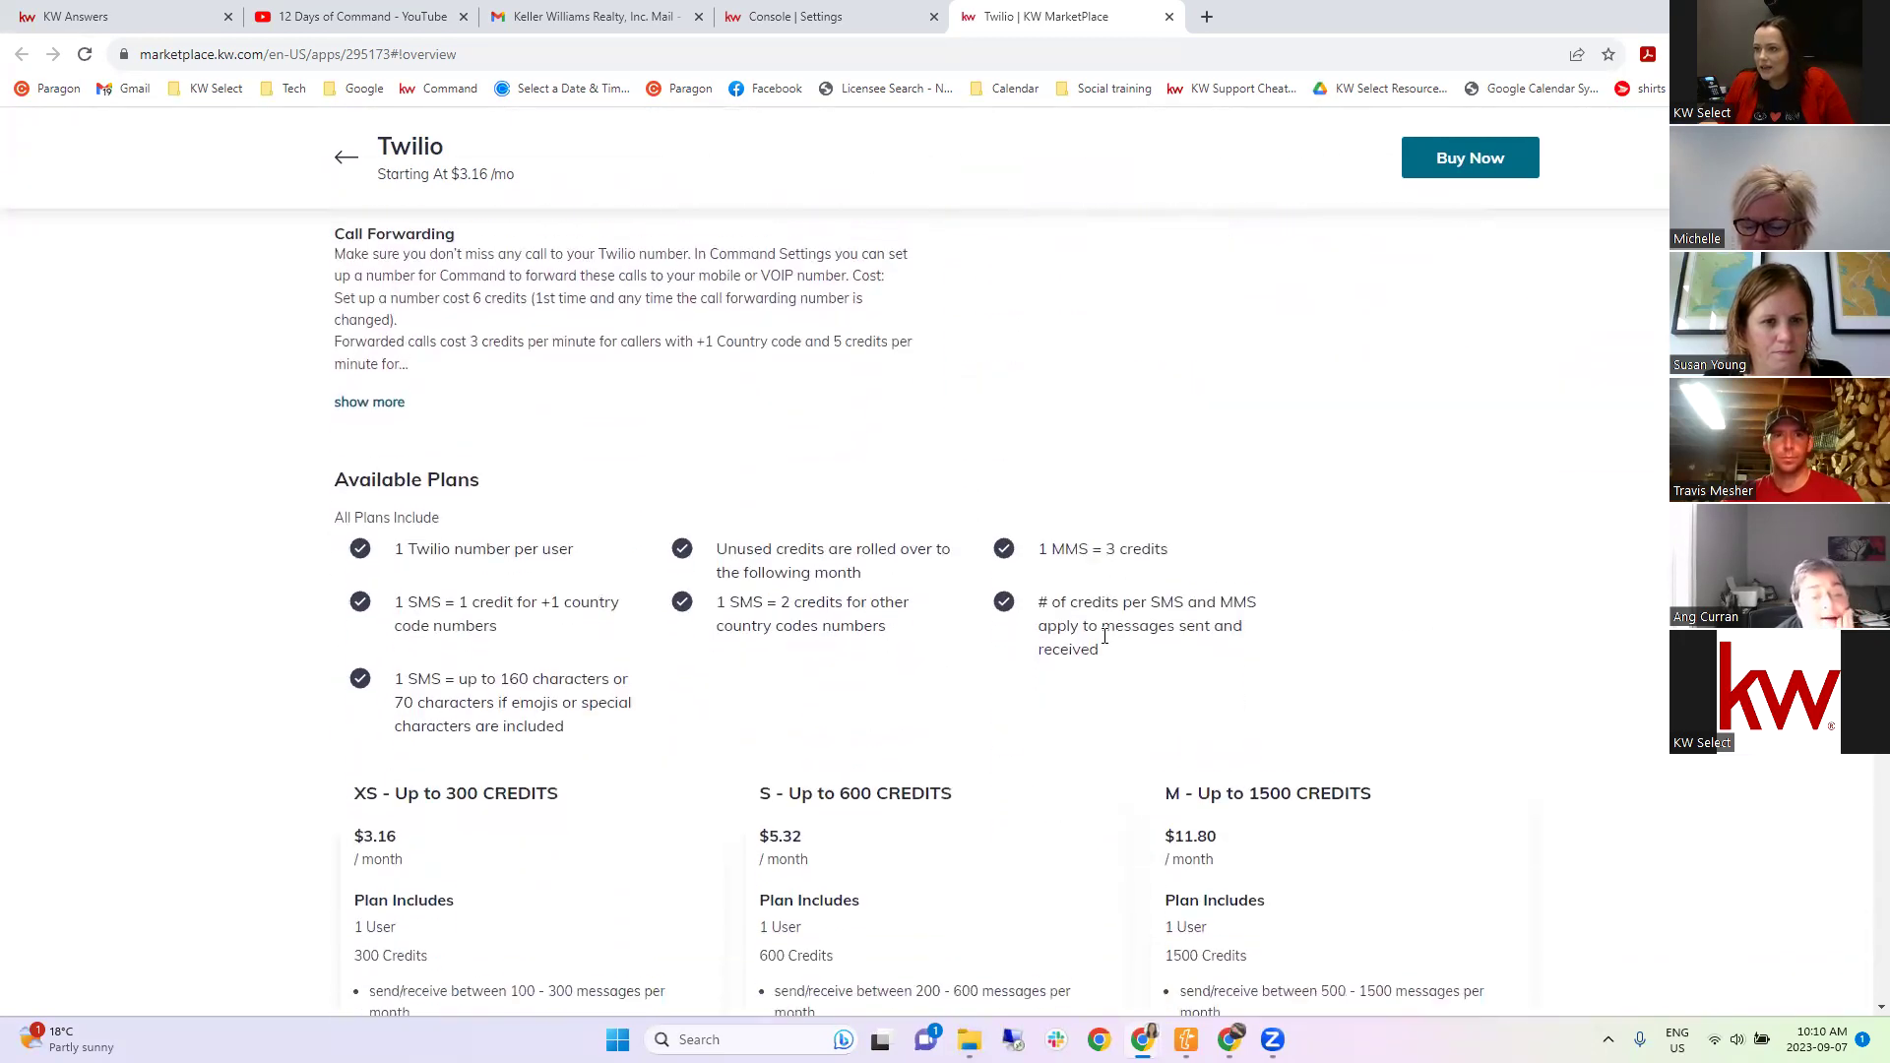
{"action": "scroll", "coordinate": [1105, 637], "scroll_direction": "up", "scroll_amount": 5}
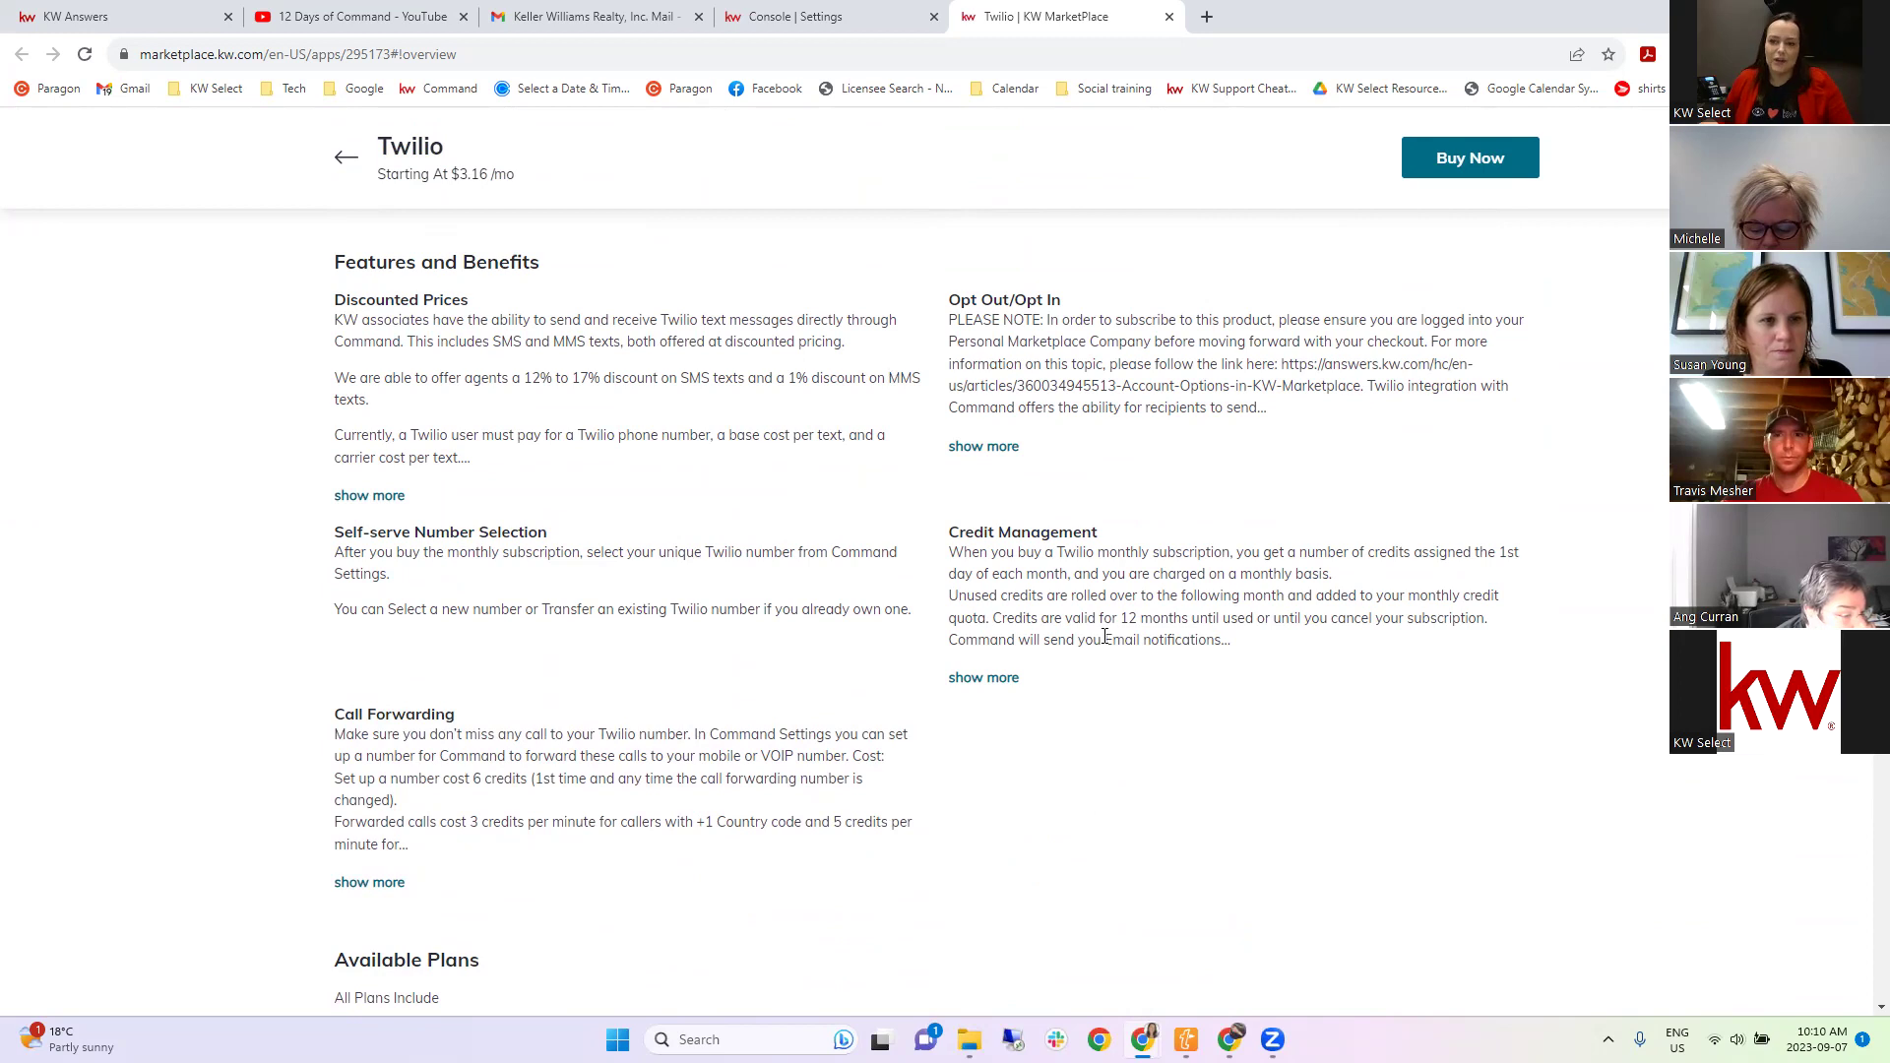
{"action": "scroll", "coordinate": [1050, 730], "scroll_direction": "up", "scroll_amount": 5}
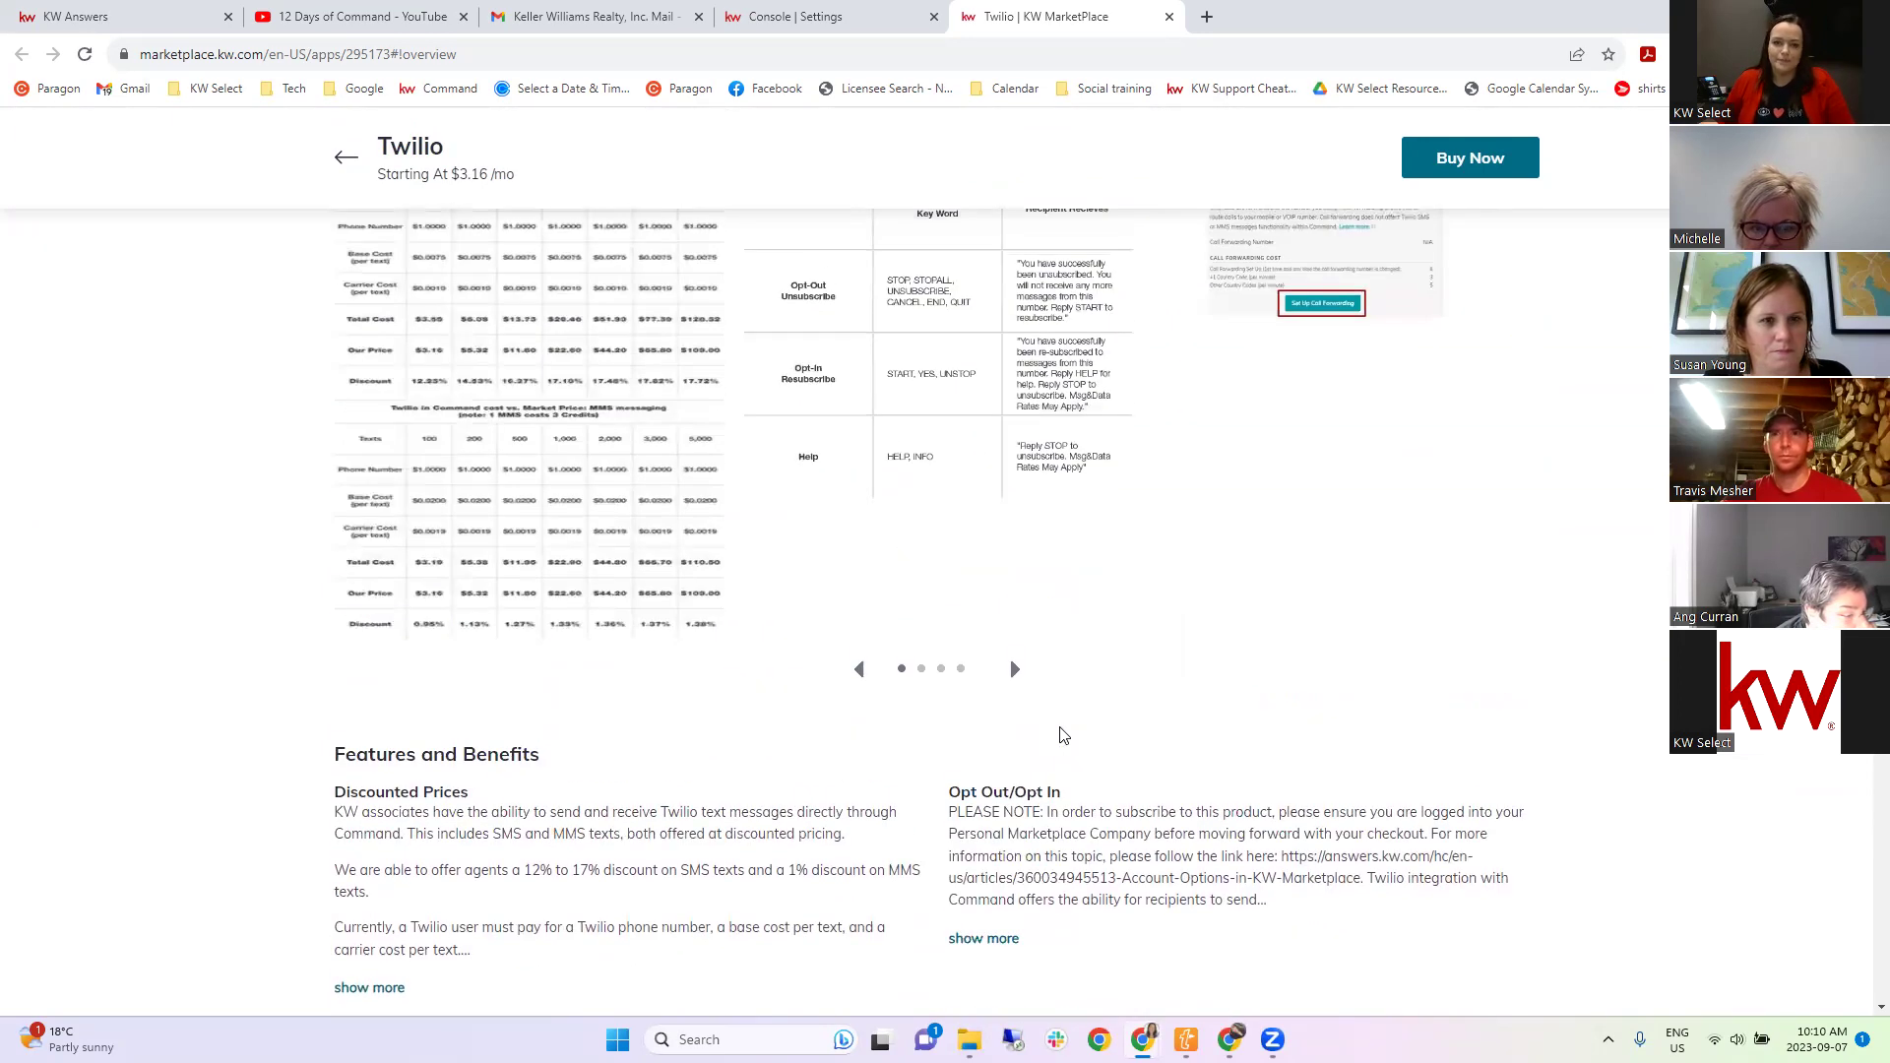
{"action": "scroll", "coordinate": [1063, 729], "scroll_direction": "up", "scroll_amount": 10}
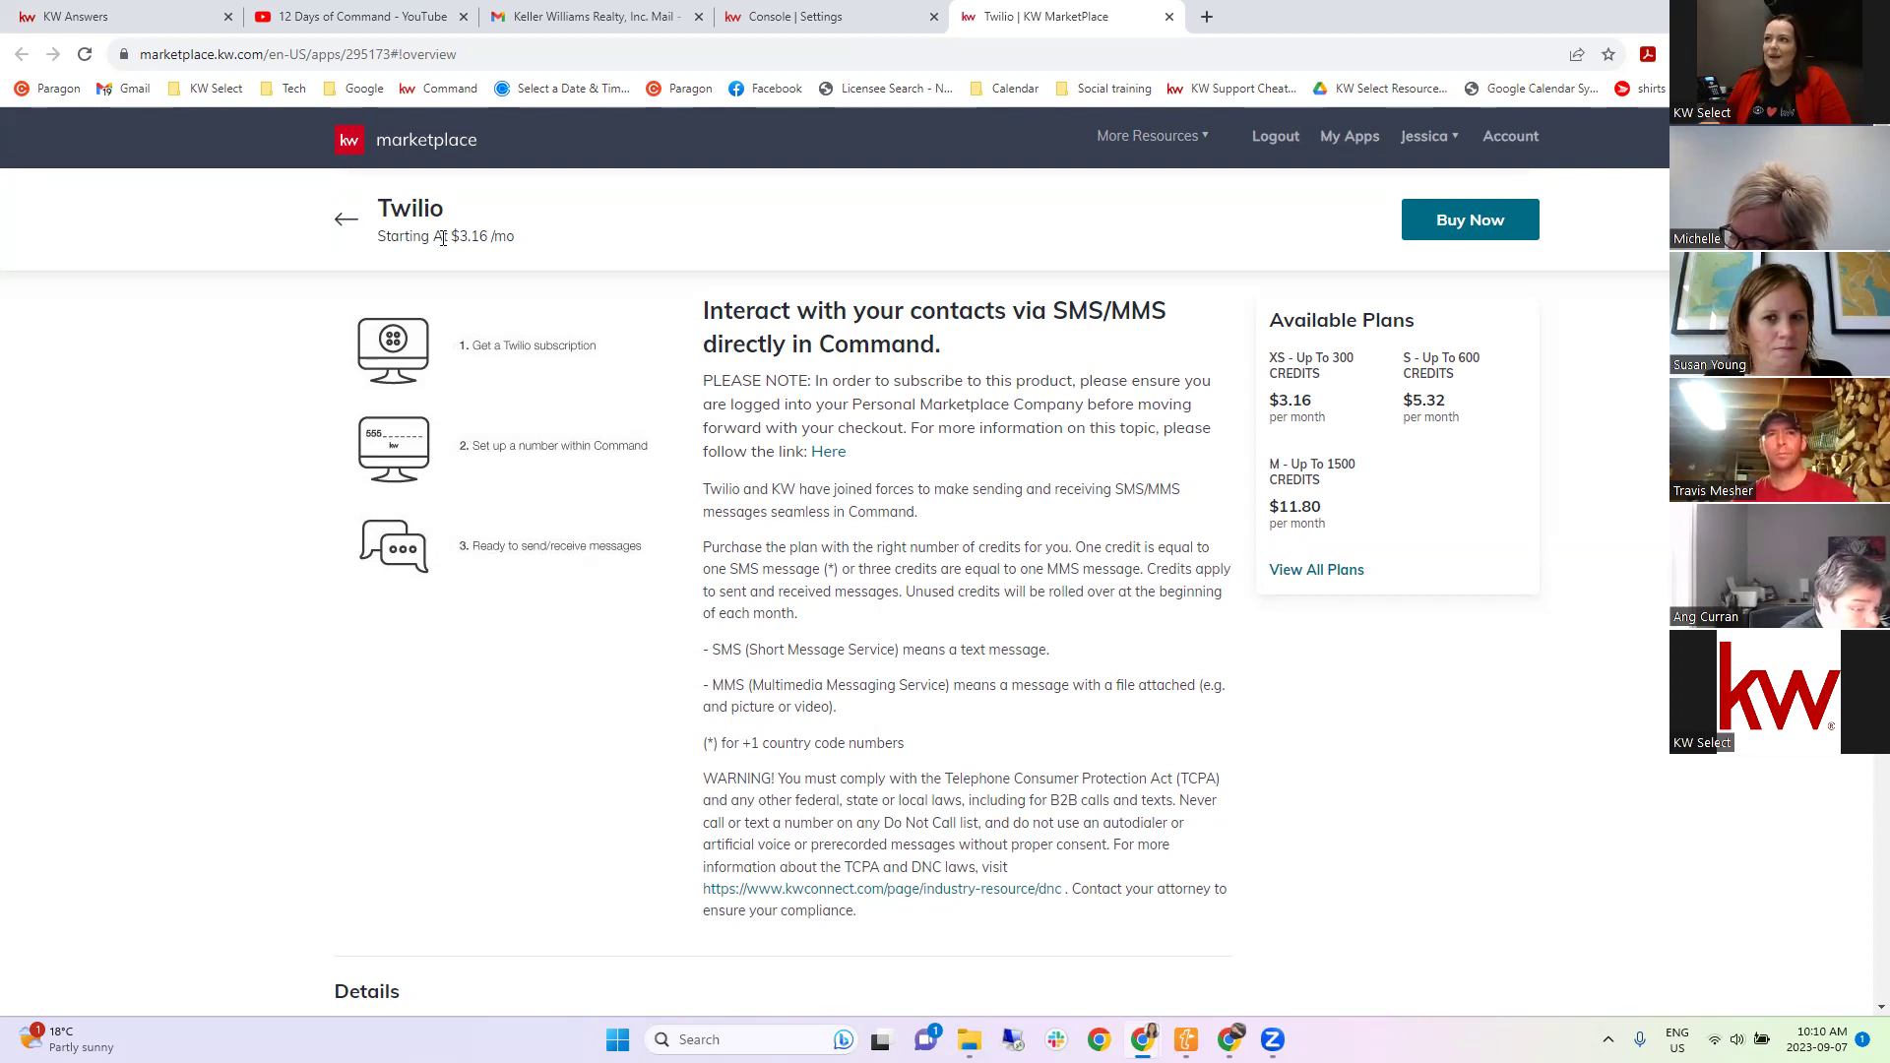
Return to Command home and open the record of the contact tagged KW Agent in Contacts to review its neighborhoods.
{"action": "left_click", "coordinate": [856, 14]}
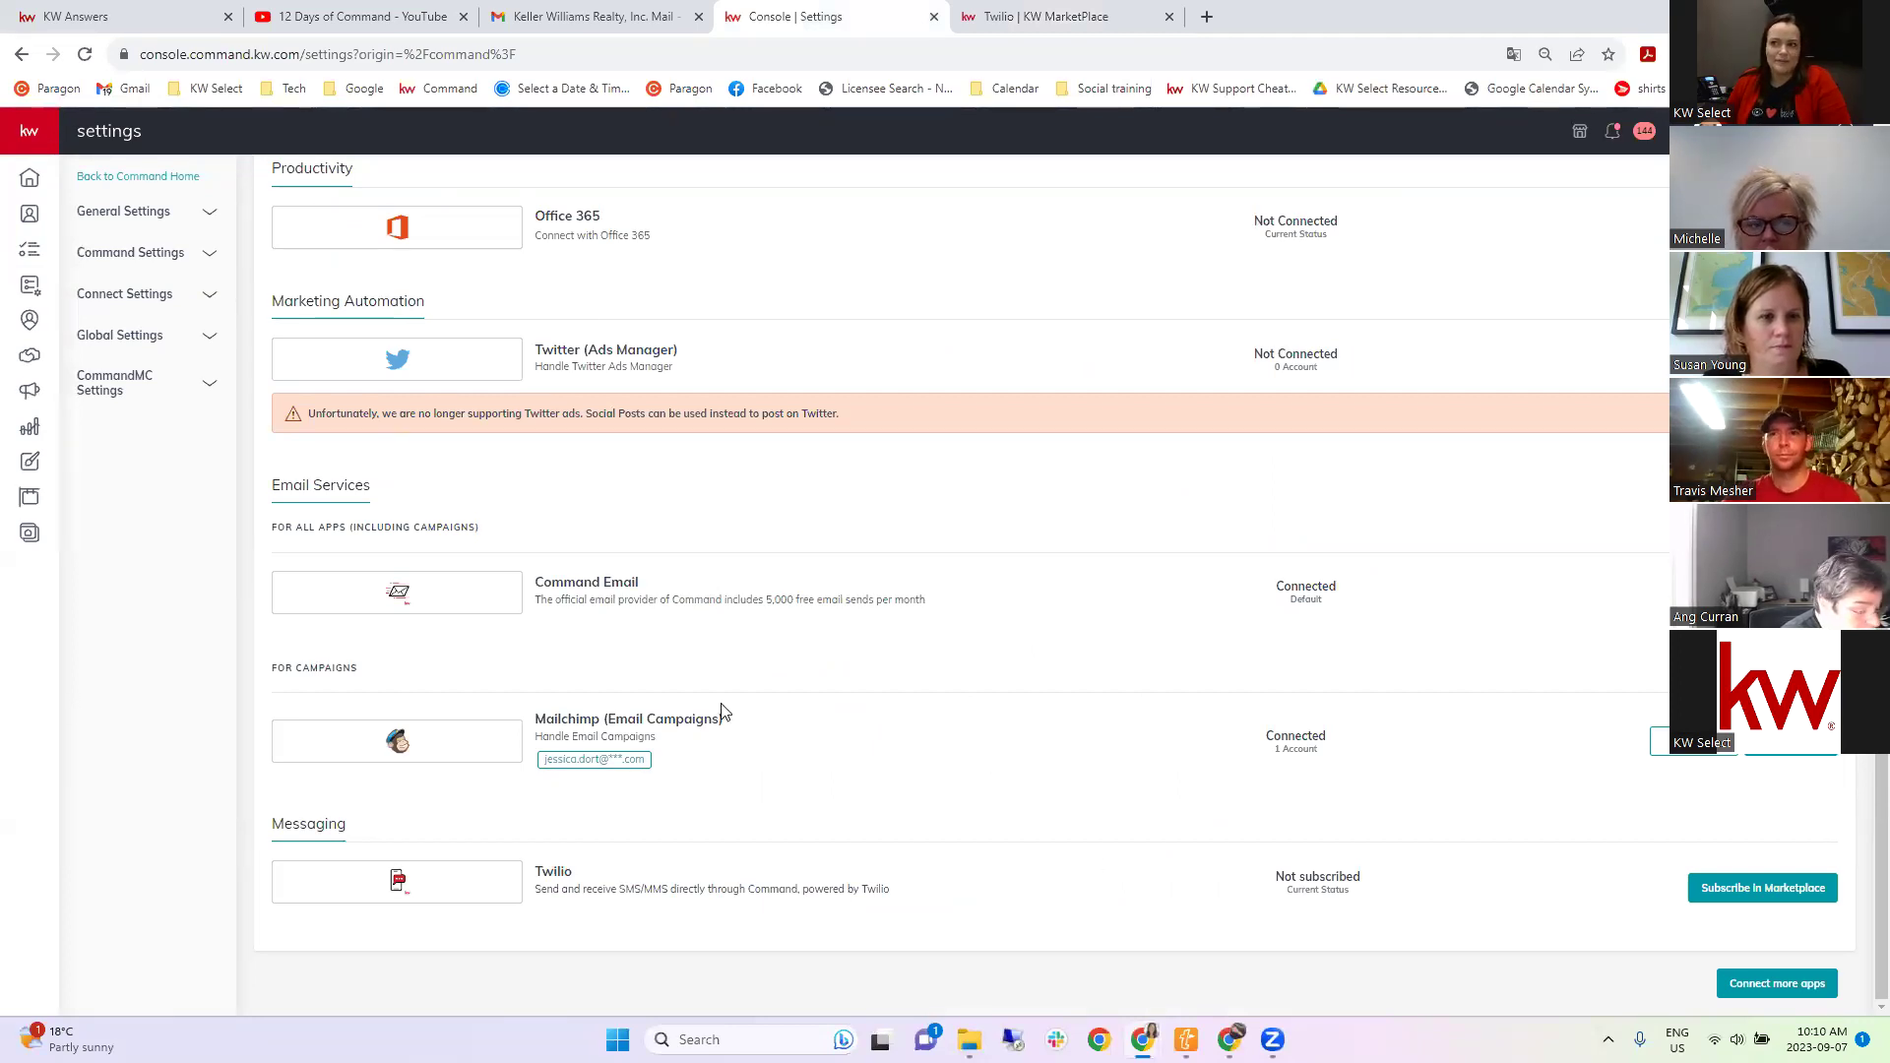
{"action": "scroll", "coordinate": [722, 713], "scroll_direction": "up", "scroll_amount": 10}
{"action": "left_click", "coordinate": [98, 176]}
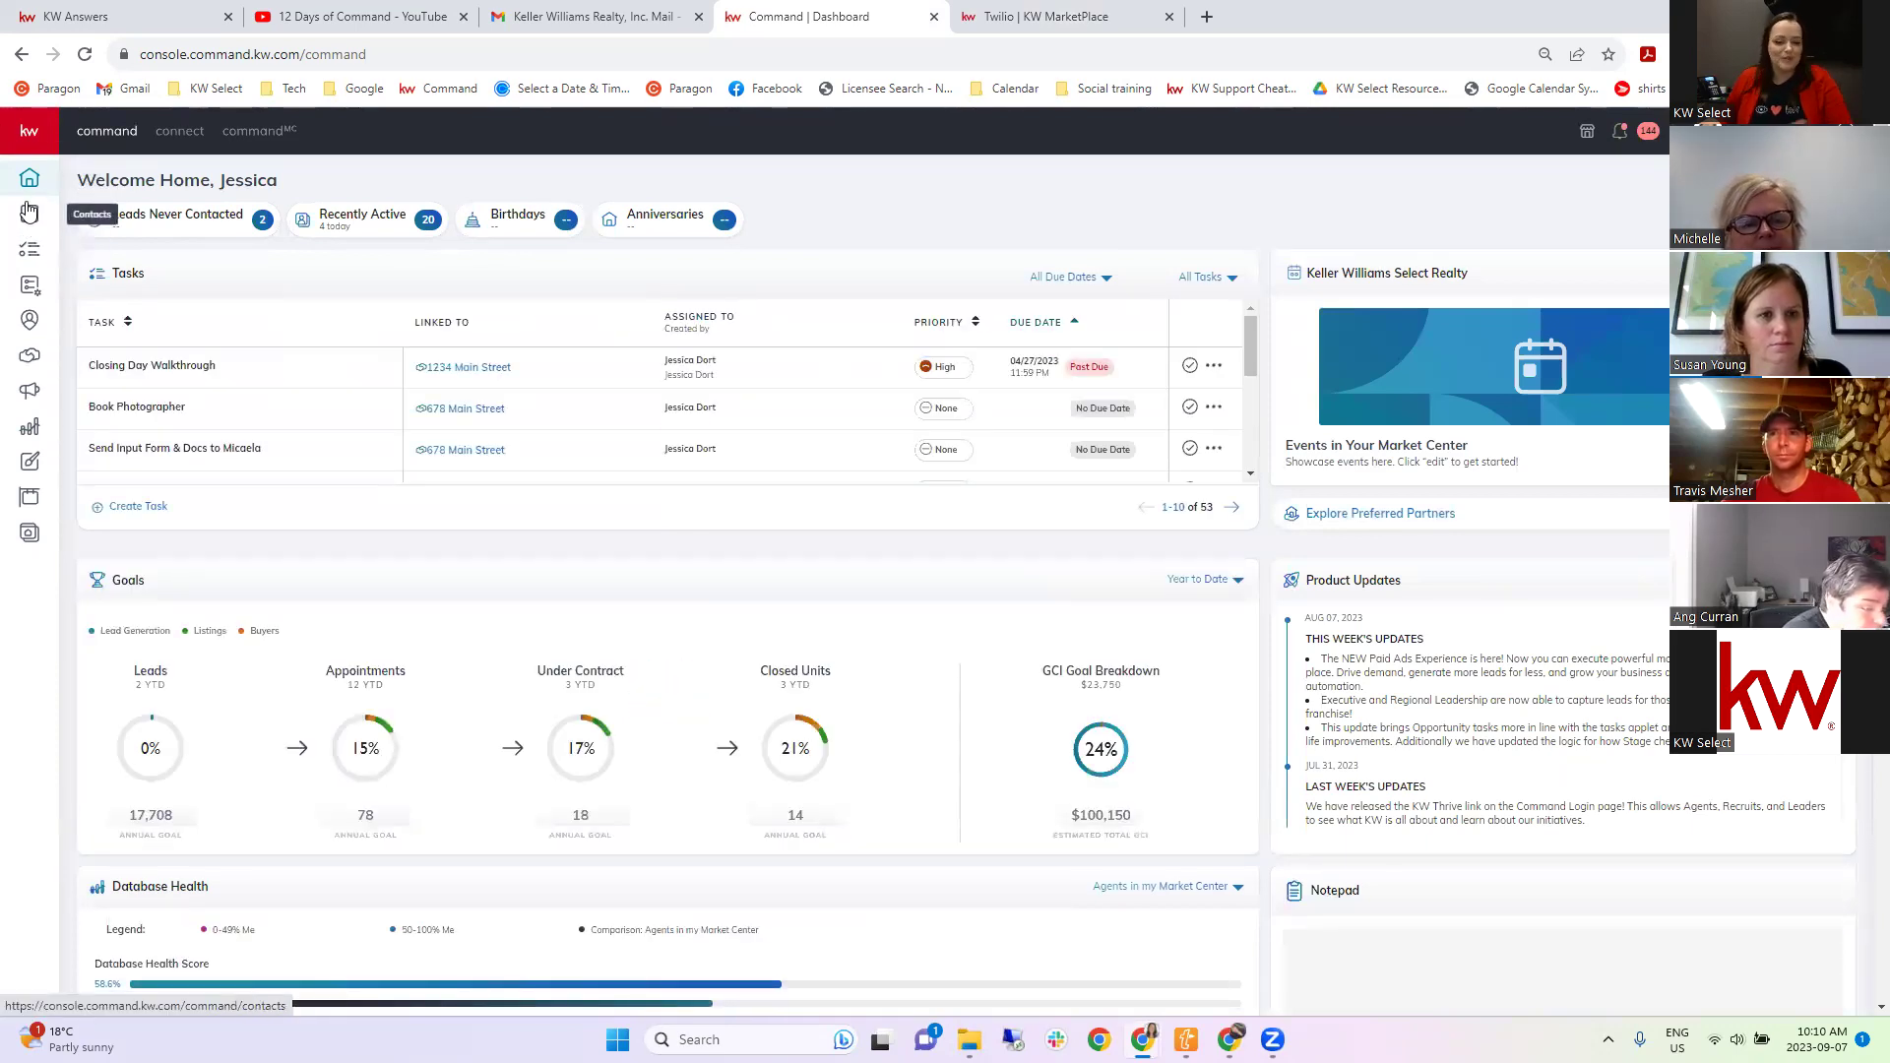
{"action": "left_click", "coordinate": [29, 212]}
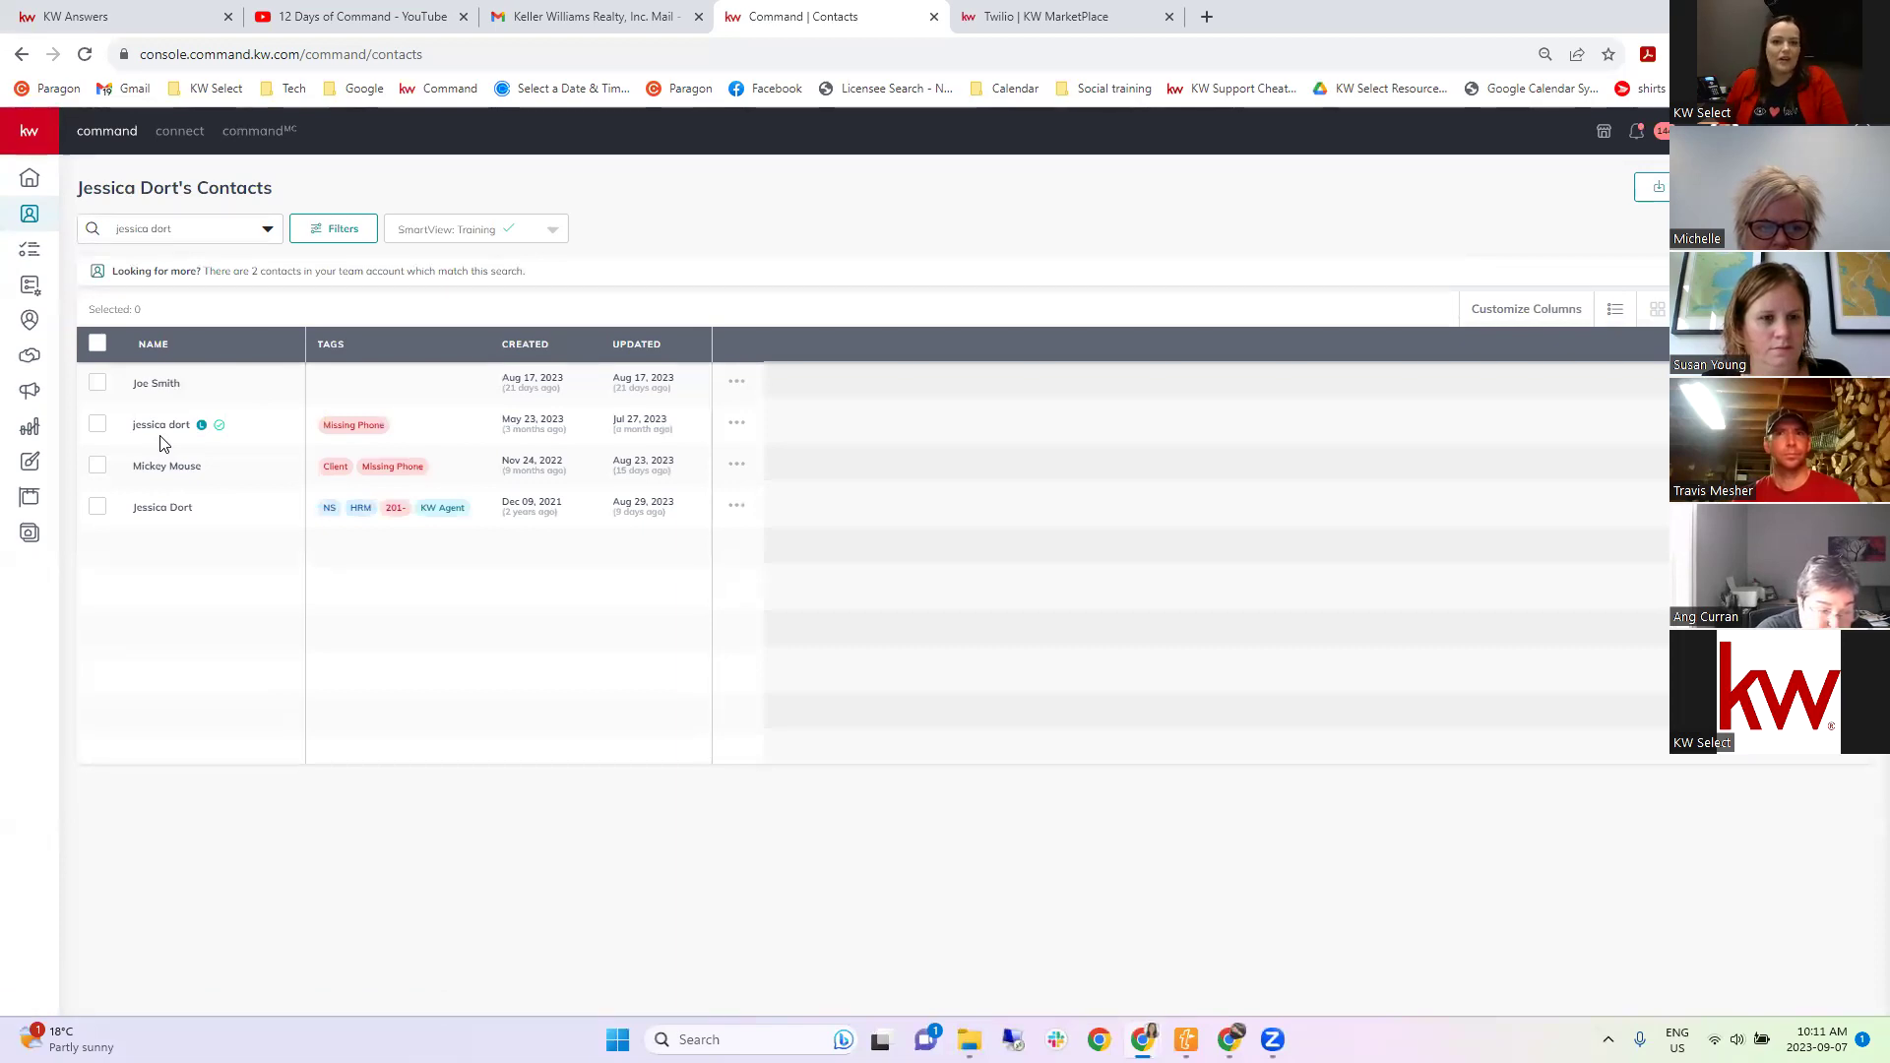
{"action": "left_click", "coordinate": [163, 510]}
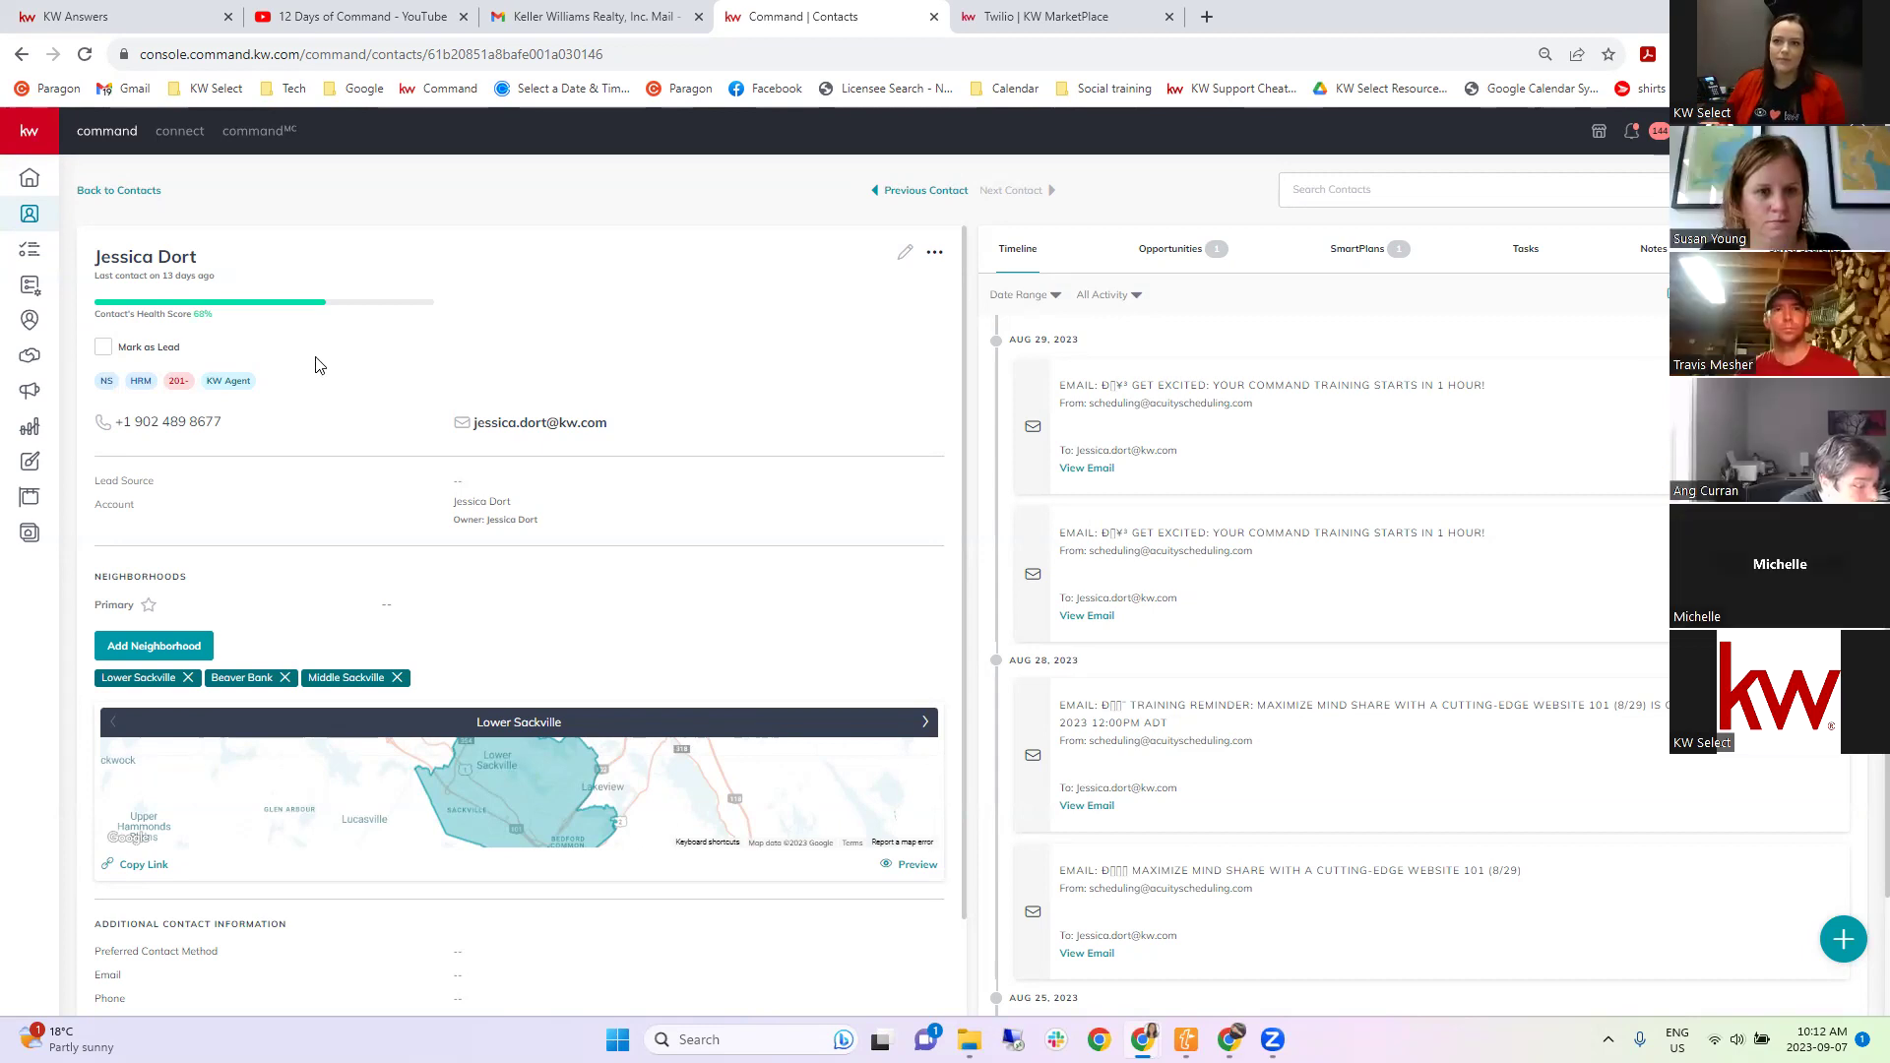
{"action": "scroll", "coordinate": [363, 363], "scroll_direction": "down", "scroll_amount": 1}
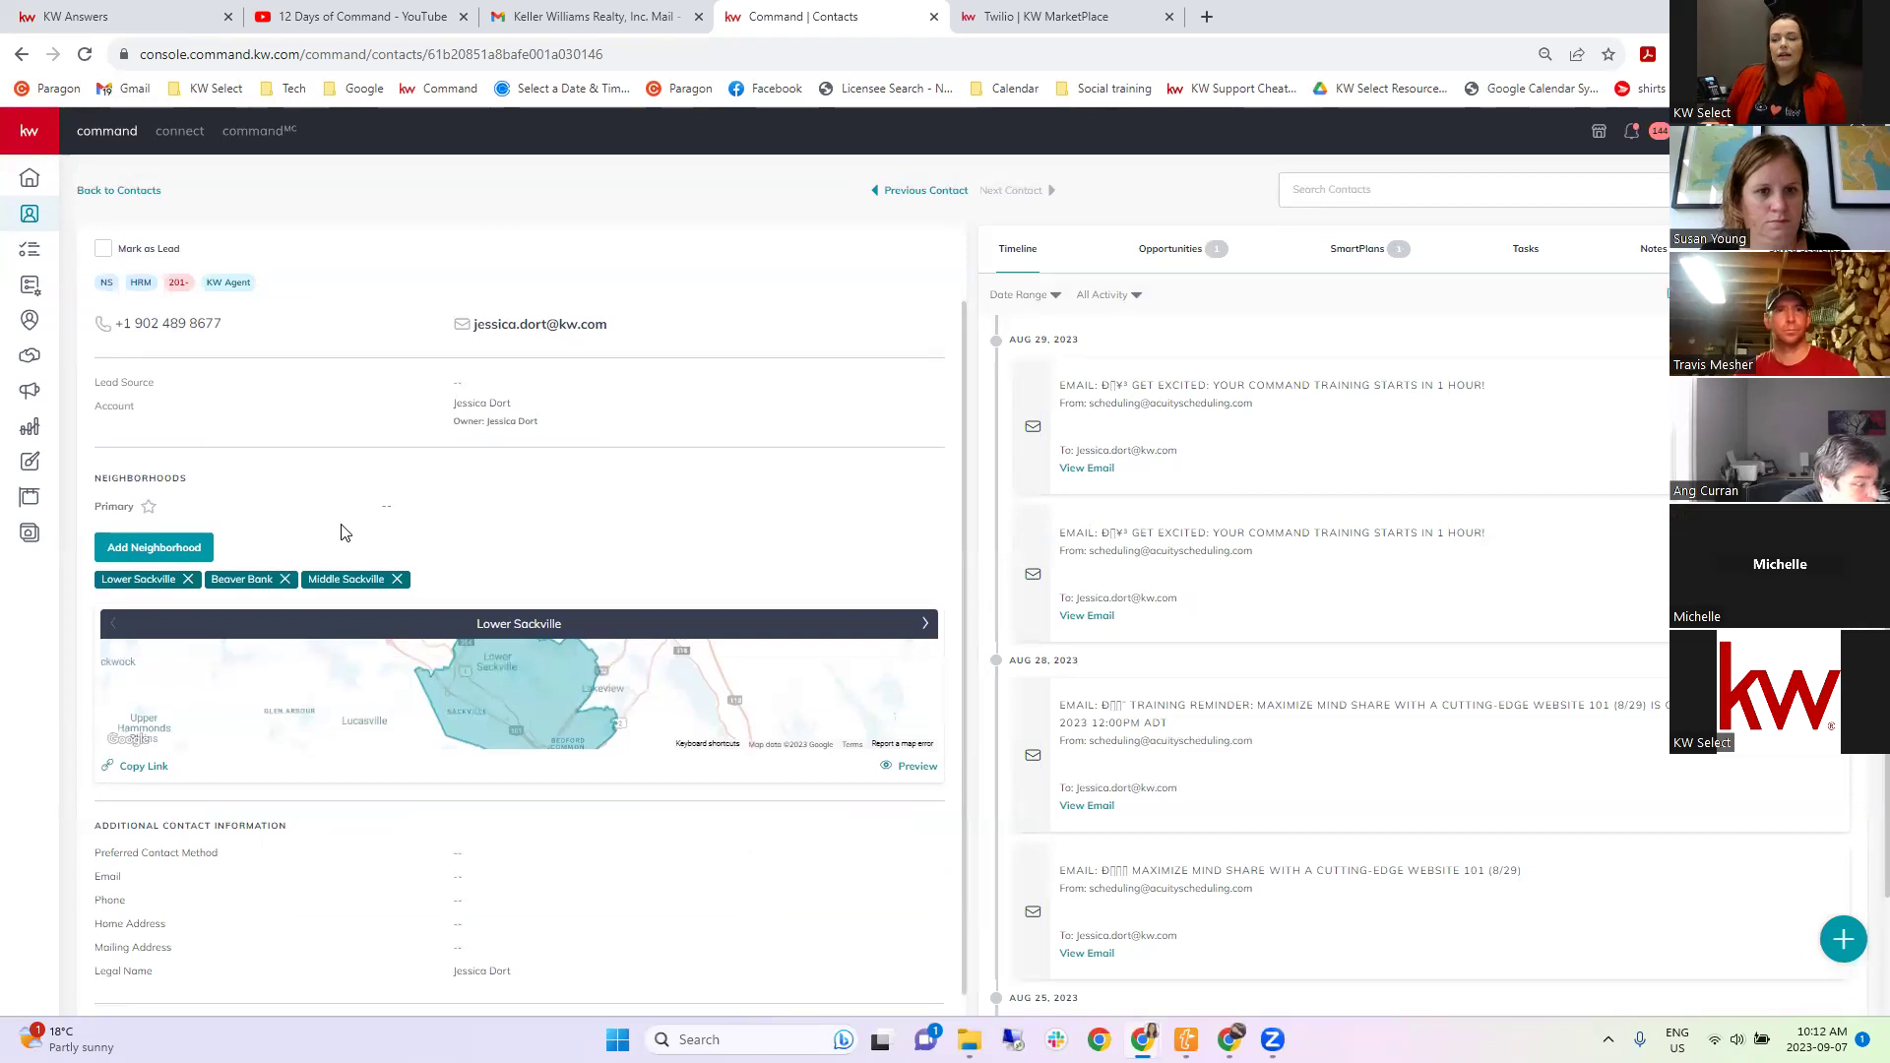
{"action": "scroll", "coordinate": [448, 558], "scroll_direction": "up", "scroll_amount": 1}
{"action": "scroll", "coordinate": [447, 558], "scroll_direction": "up", "scroll_amount": 1}
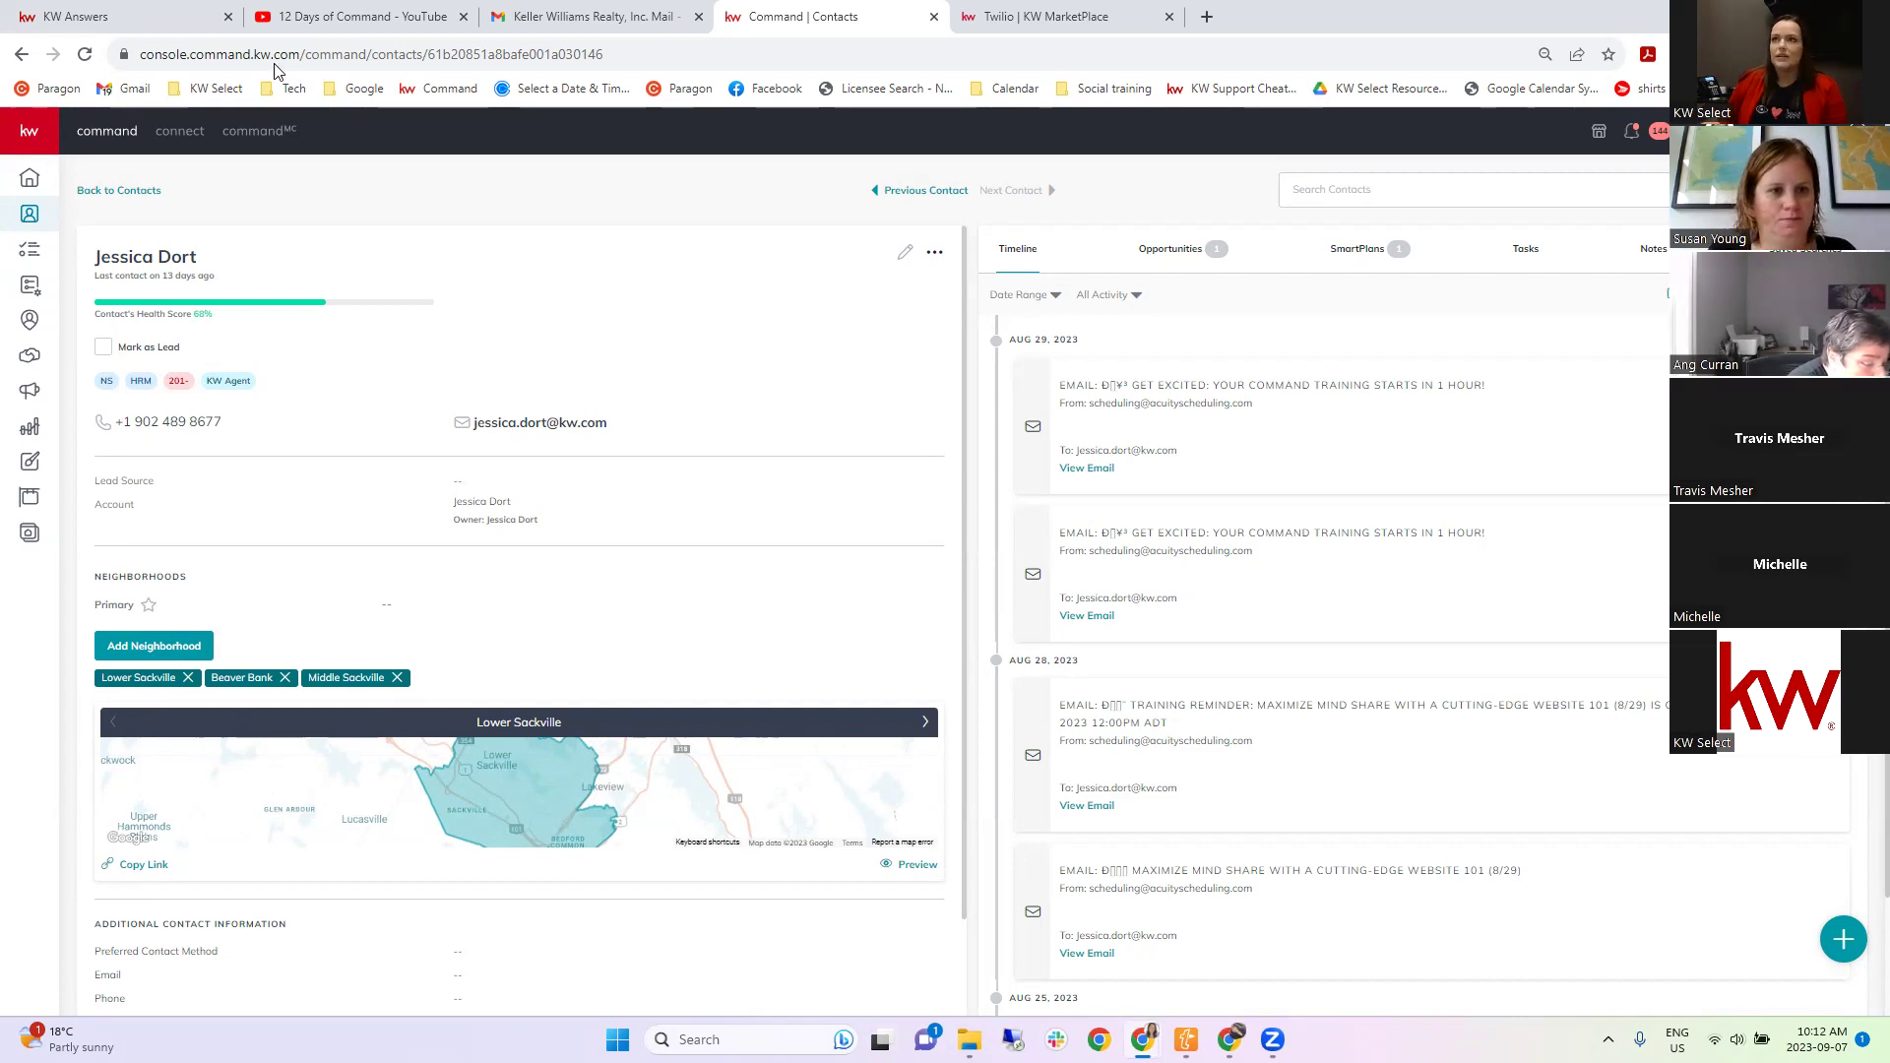
Switch to the Bi-Weekly Neighborhood Update email in Gmail and examine its Lower Sackville, Beaver Bank and Middle Sackville reports.
{"action": "left_click", "coordinate": [630, 18]}
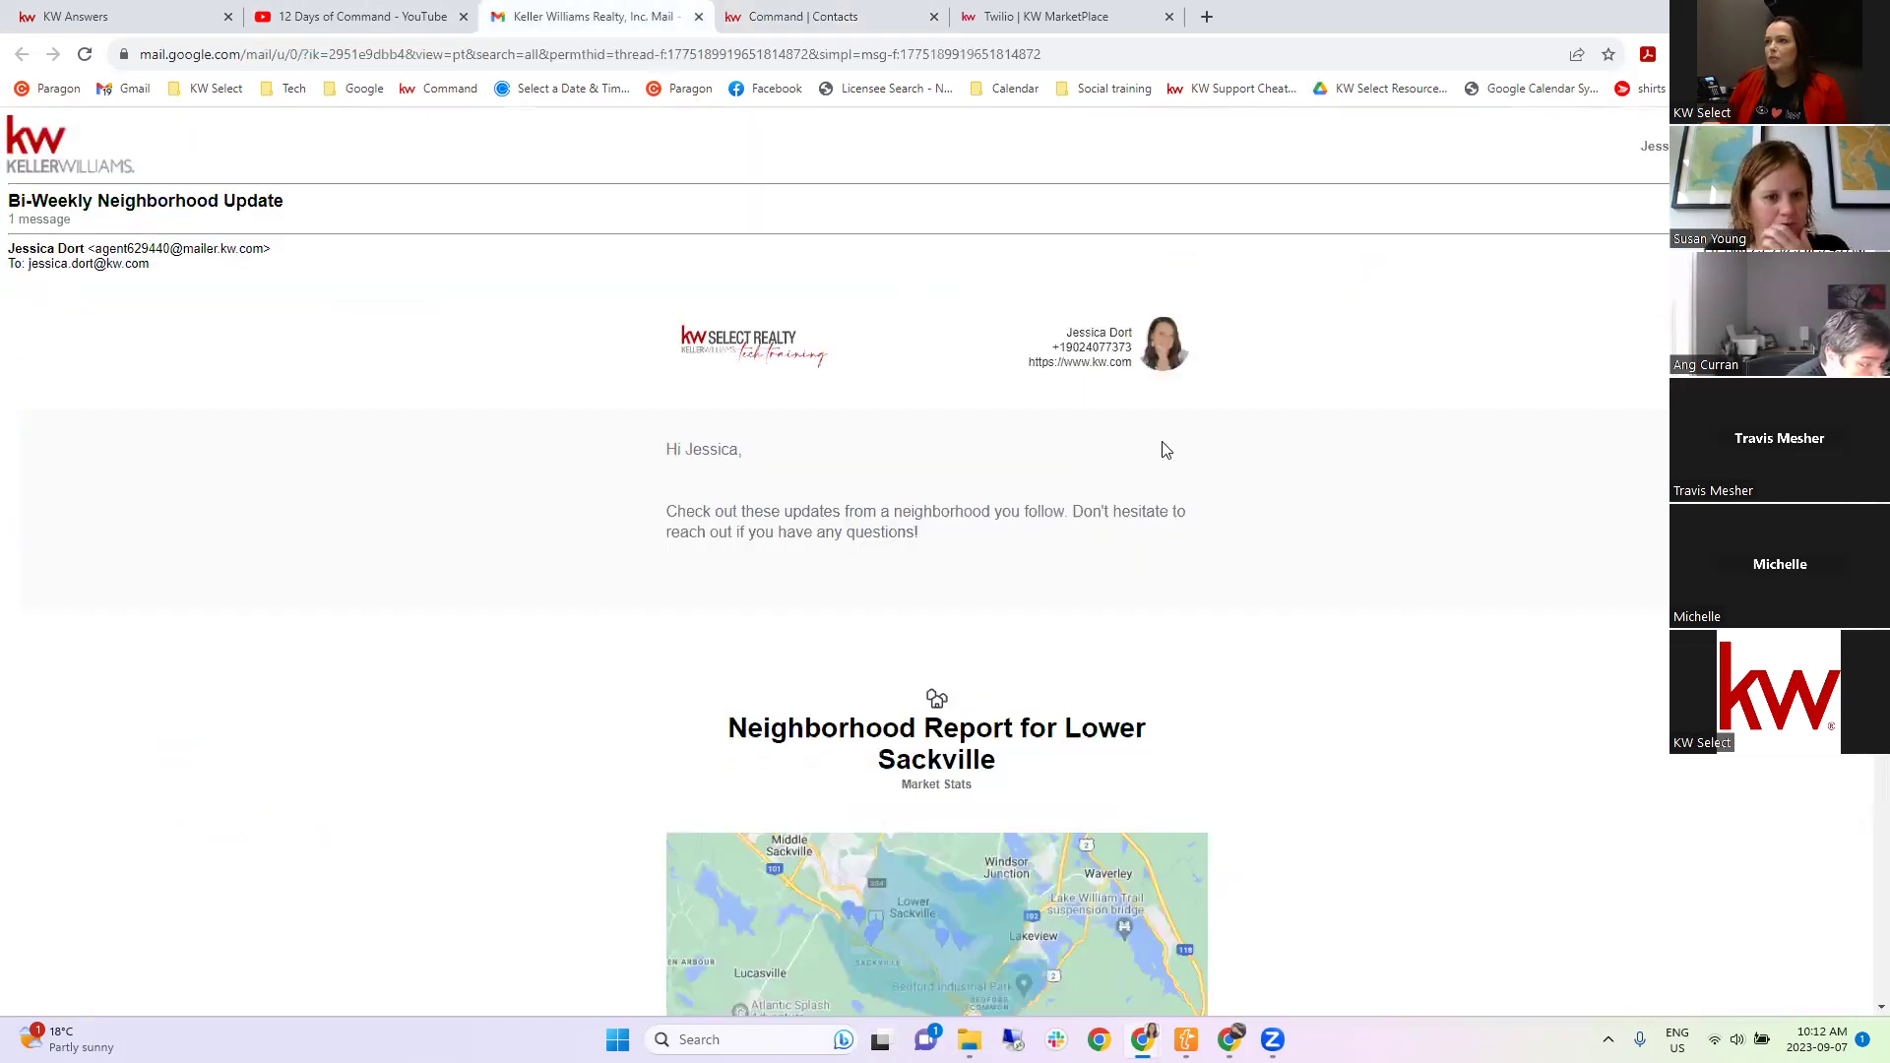
{"action": "scroll", "coordinate": [1163, 587], "scroll_direction": "down", "scroll_amount": 1}
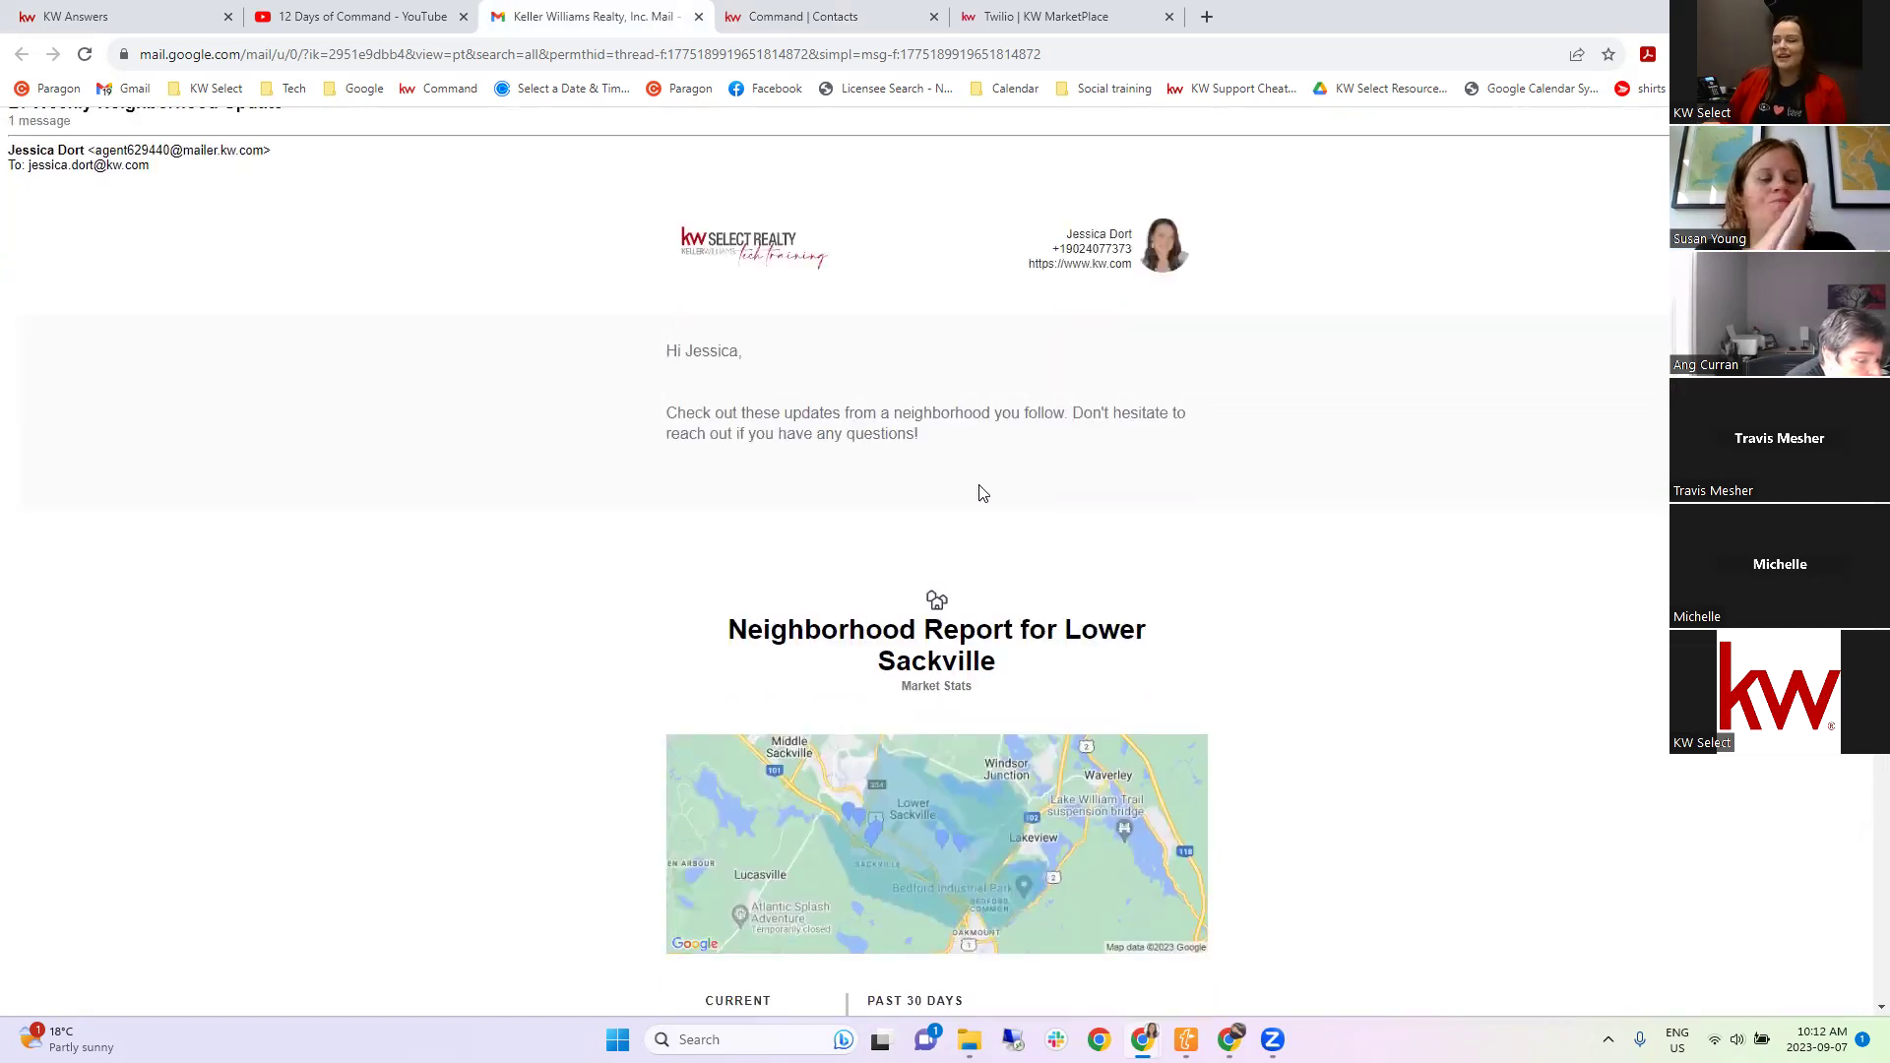
{"action": "scroll", "coordinate": [970, 500], "scroll_direction": "up", "scroll_amount": 1}
{"action": "scroll", "coordinate": [981, 701], "scroll_direction": "down", "scroll_amount": 5}
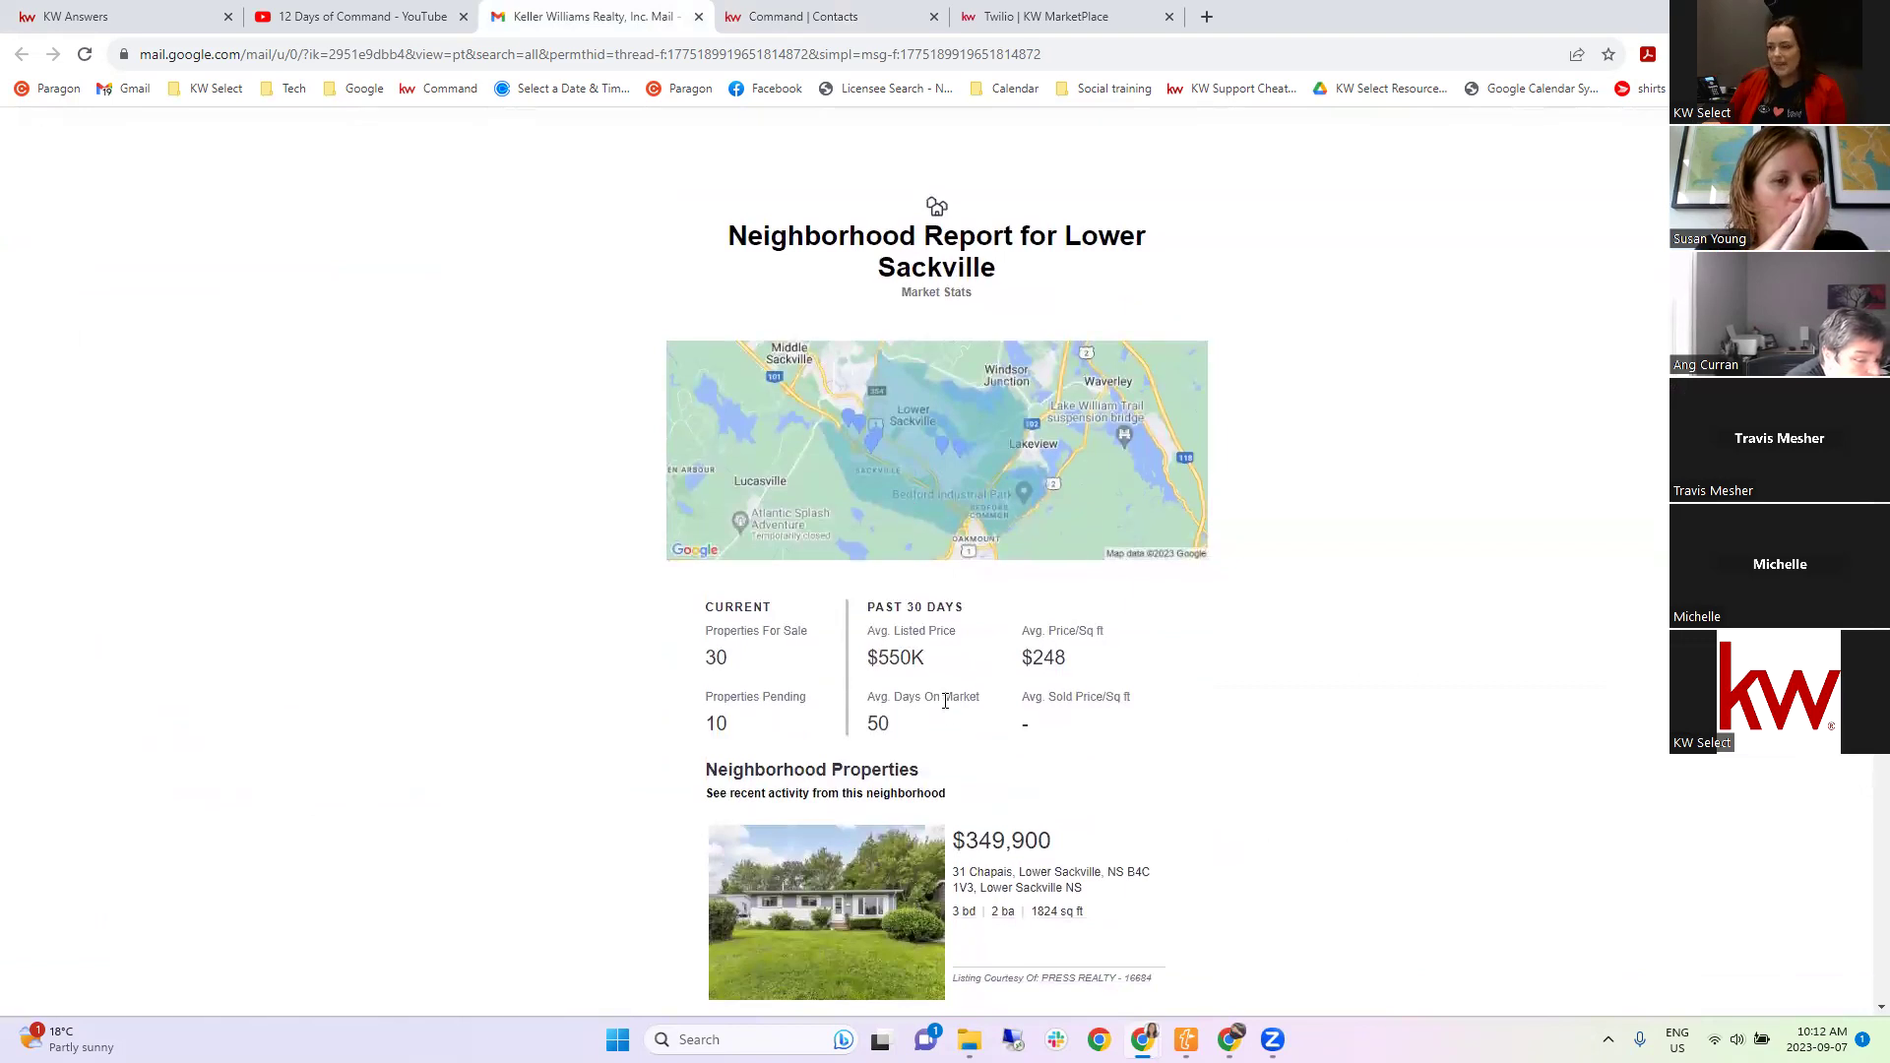
{"action": "scroll", "coordinate": [945, 700], "scroll_direction": "down", "scroll_amount": 4}
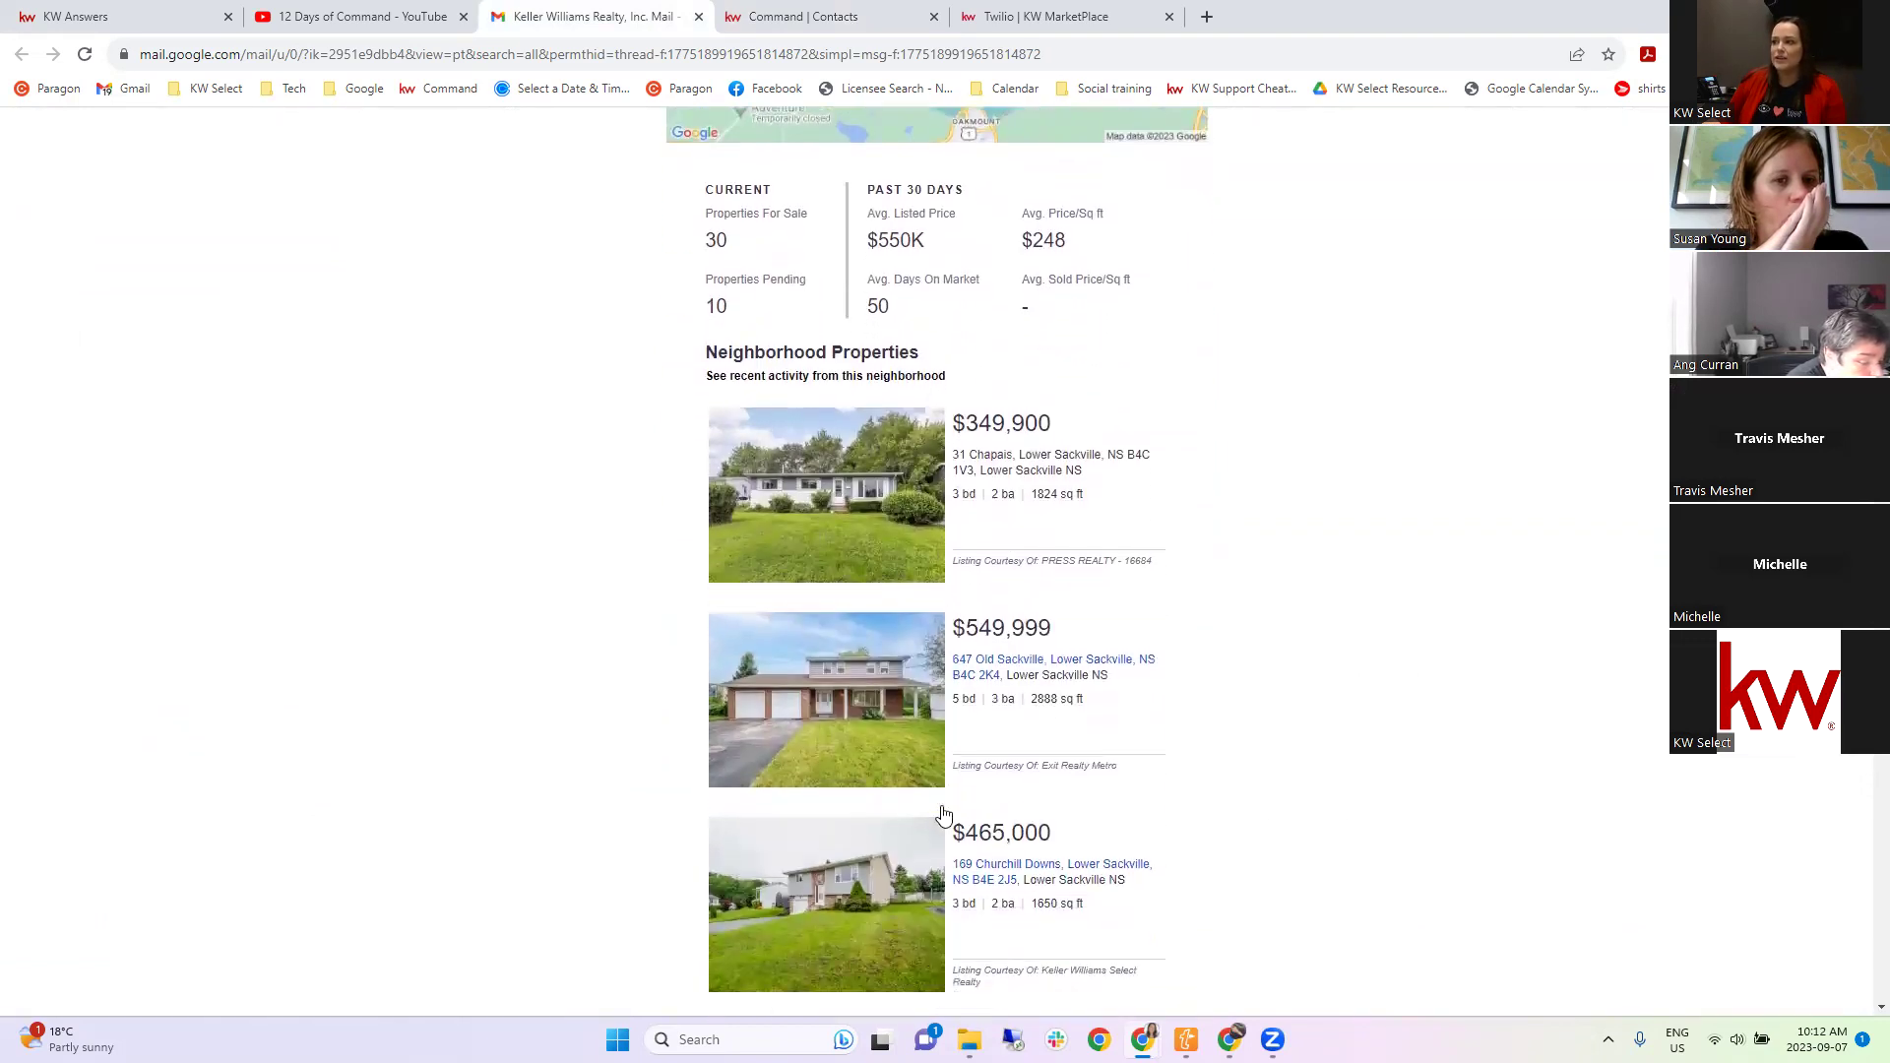
{"action": "scroll", "coordinate": [944, 701], "scroll_direction": "down", "scroll_amount": 8}
{"action": "scroll", "coordinate": [955, 689], "scroll_direction": "down", "scroll_amount": 1}
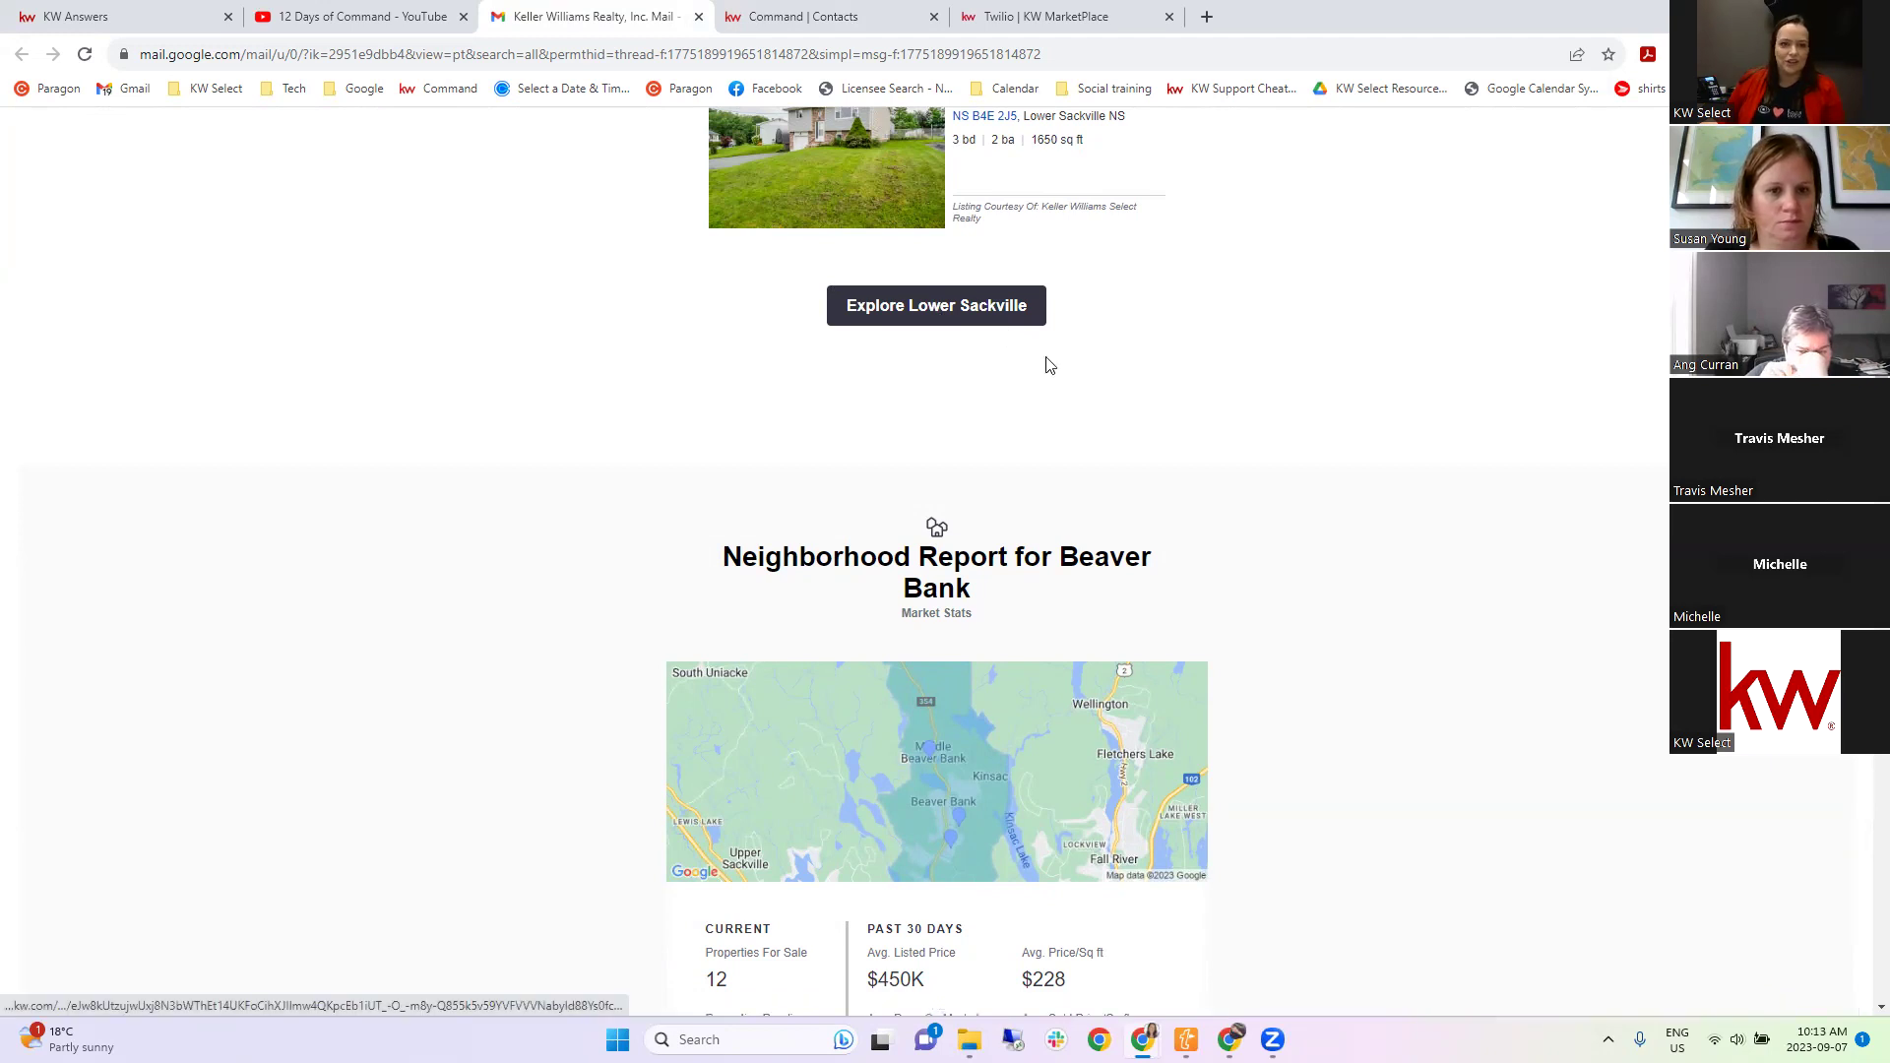
{"action": "scroll", "coordinate": [1046, 363], "scroll_direction": "down", "scroll_amount": 6}
{"action": "scroll", "coordinate": [1065, 569], "scroll_direction": "down", "scroll_amount": 4}
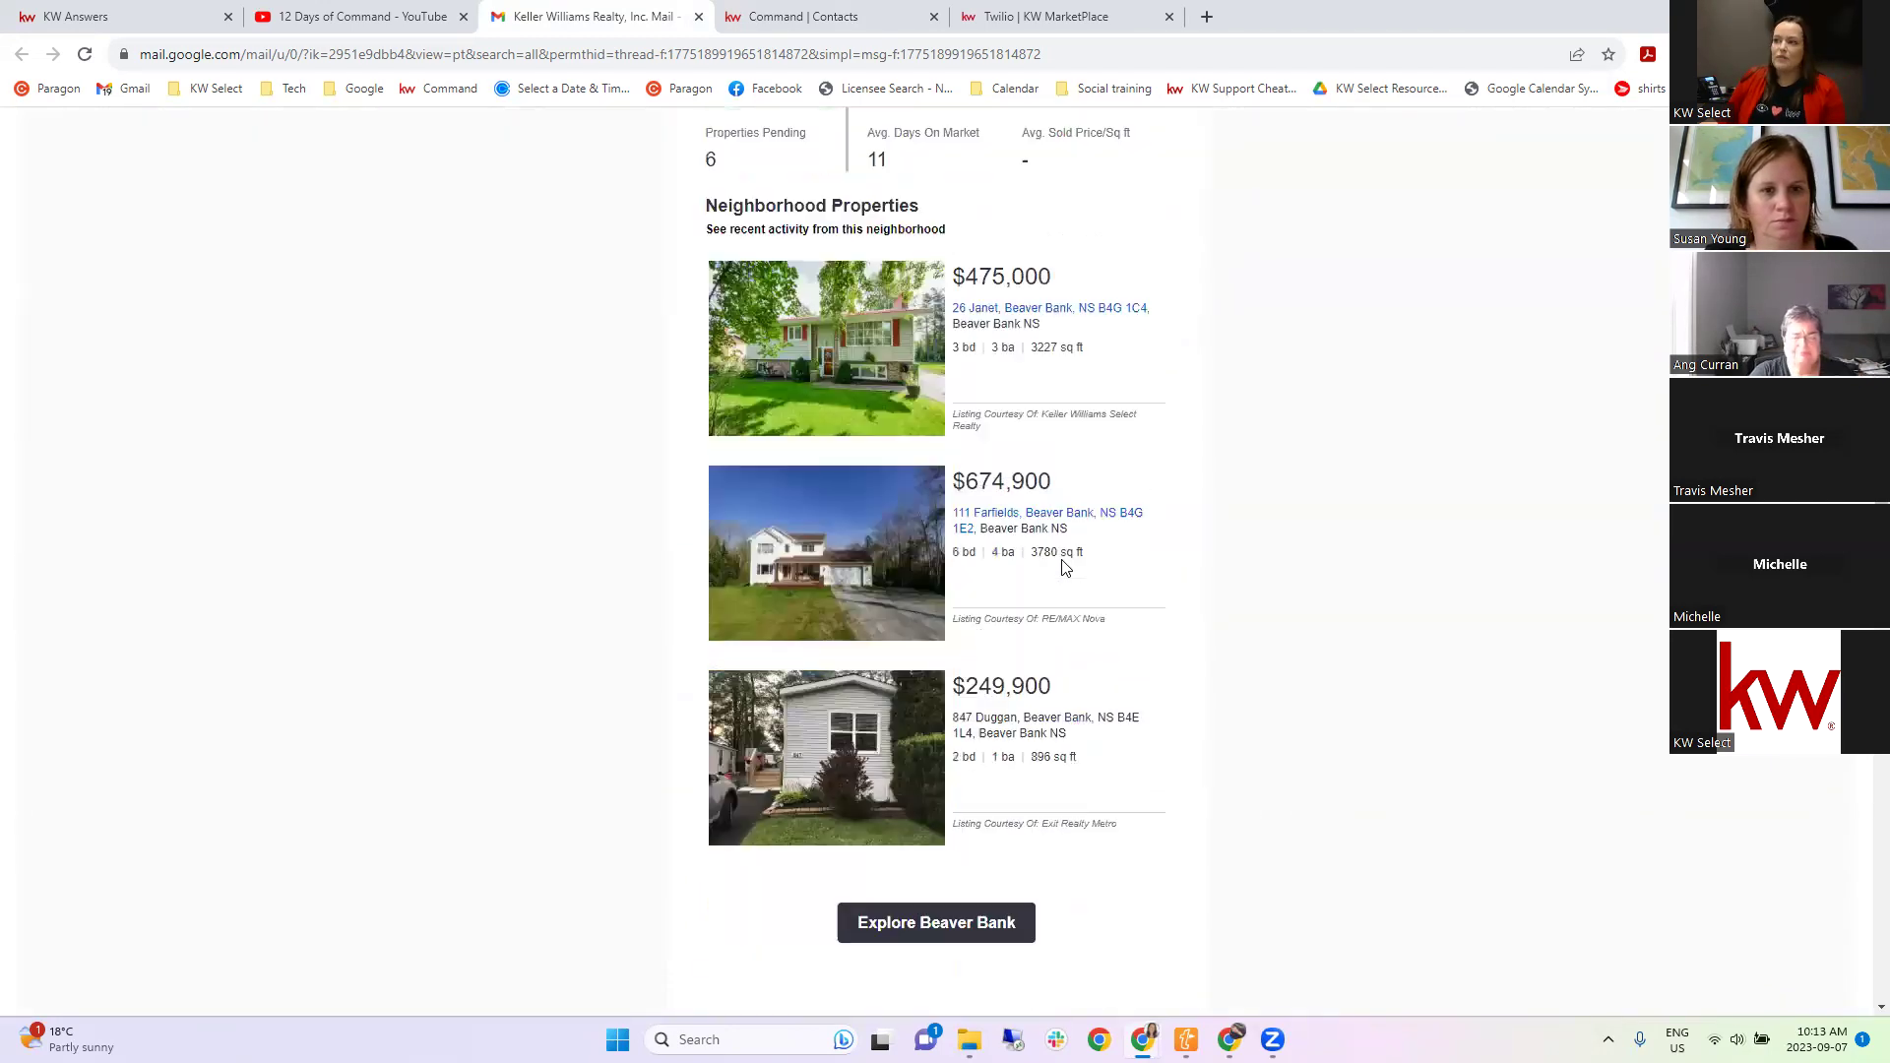
{"action": "scroll", "coordinate": [1065, 569], "scroll_direction": "down", "scroll_amount": 14}
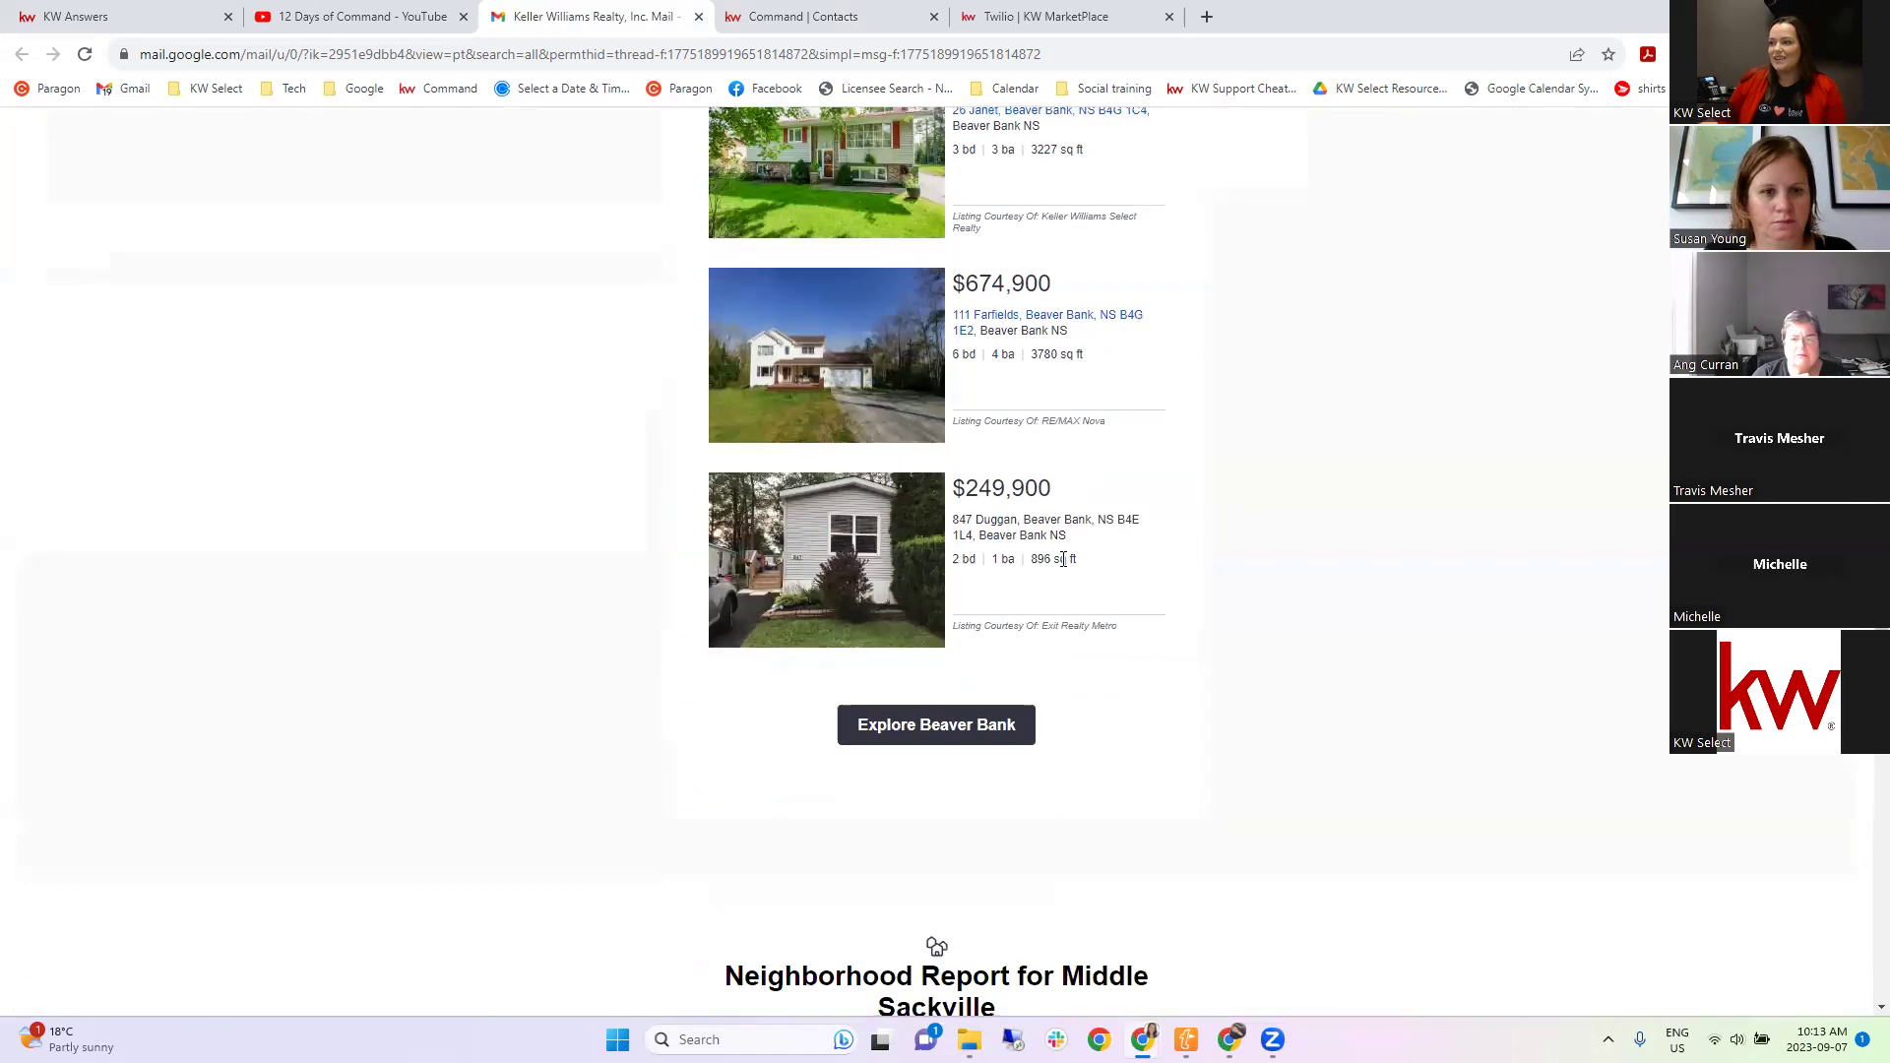
{"action": "scroll", "coordinate": [1068, 507], "scroll_direction": "up", "scroll_amount": 20}
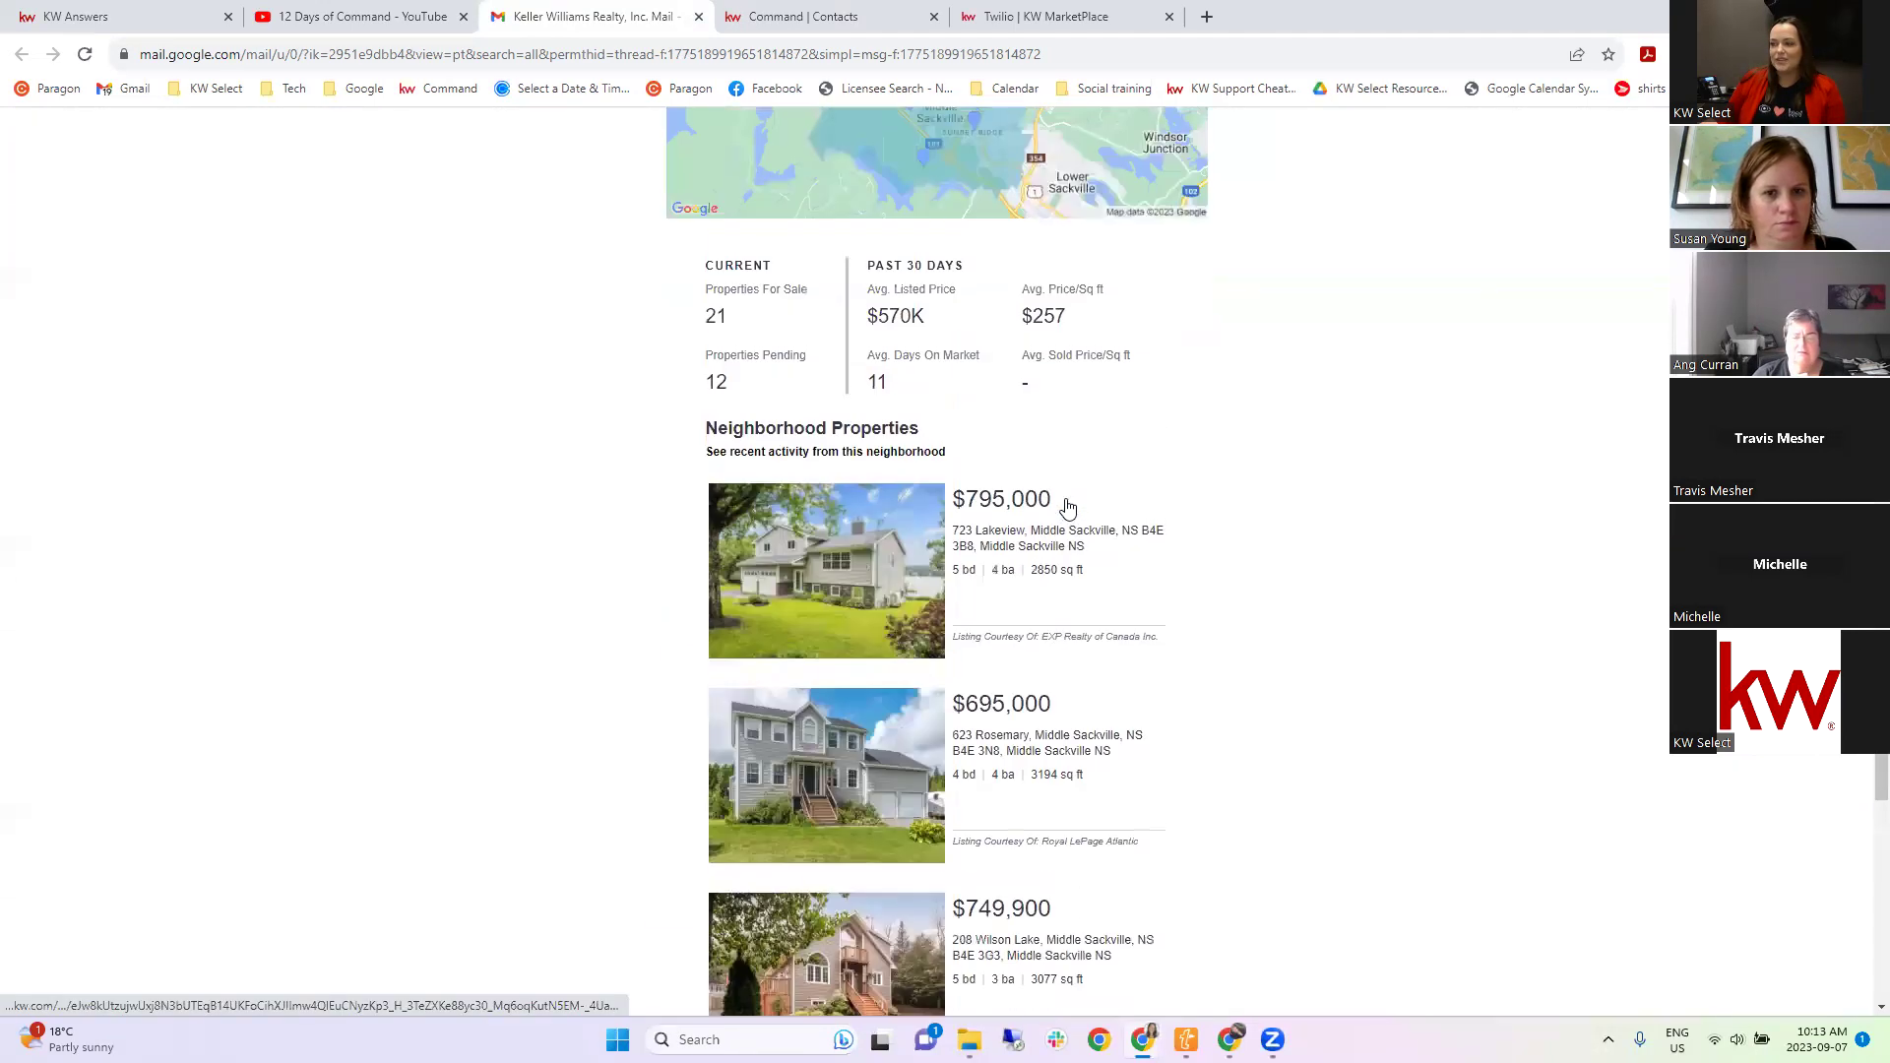
{"action": "scroll", "coordinate": [1056, 507], "scroll_direction": "up", "scroll_amount": 3}
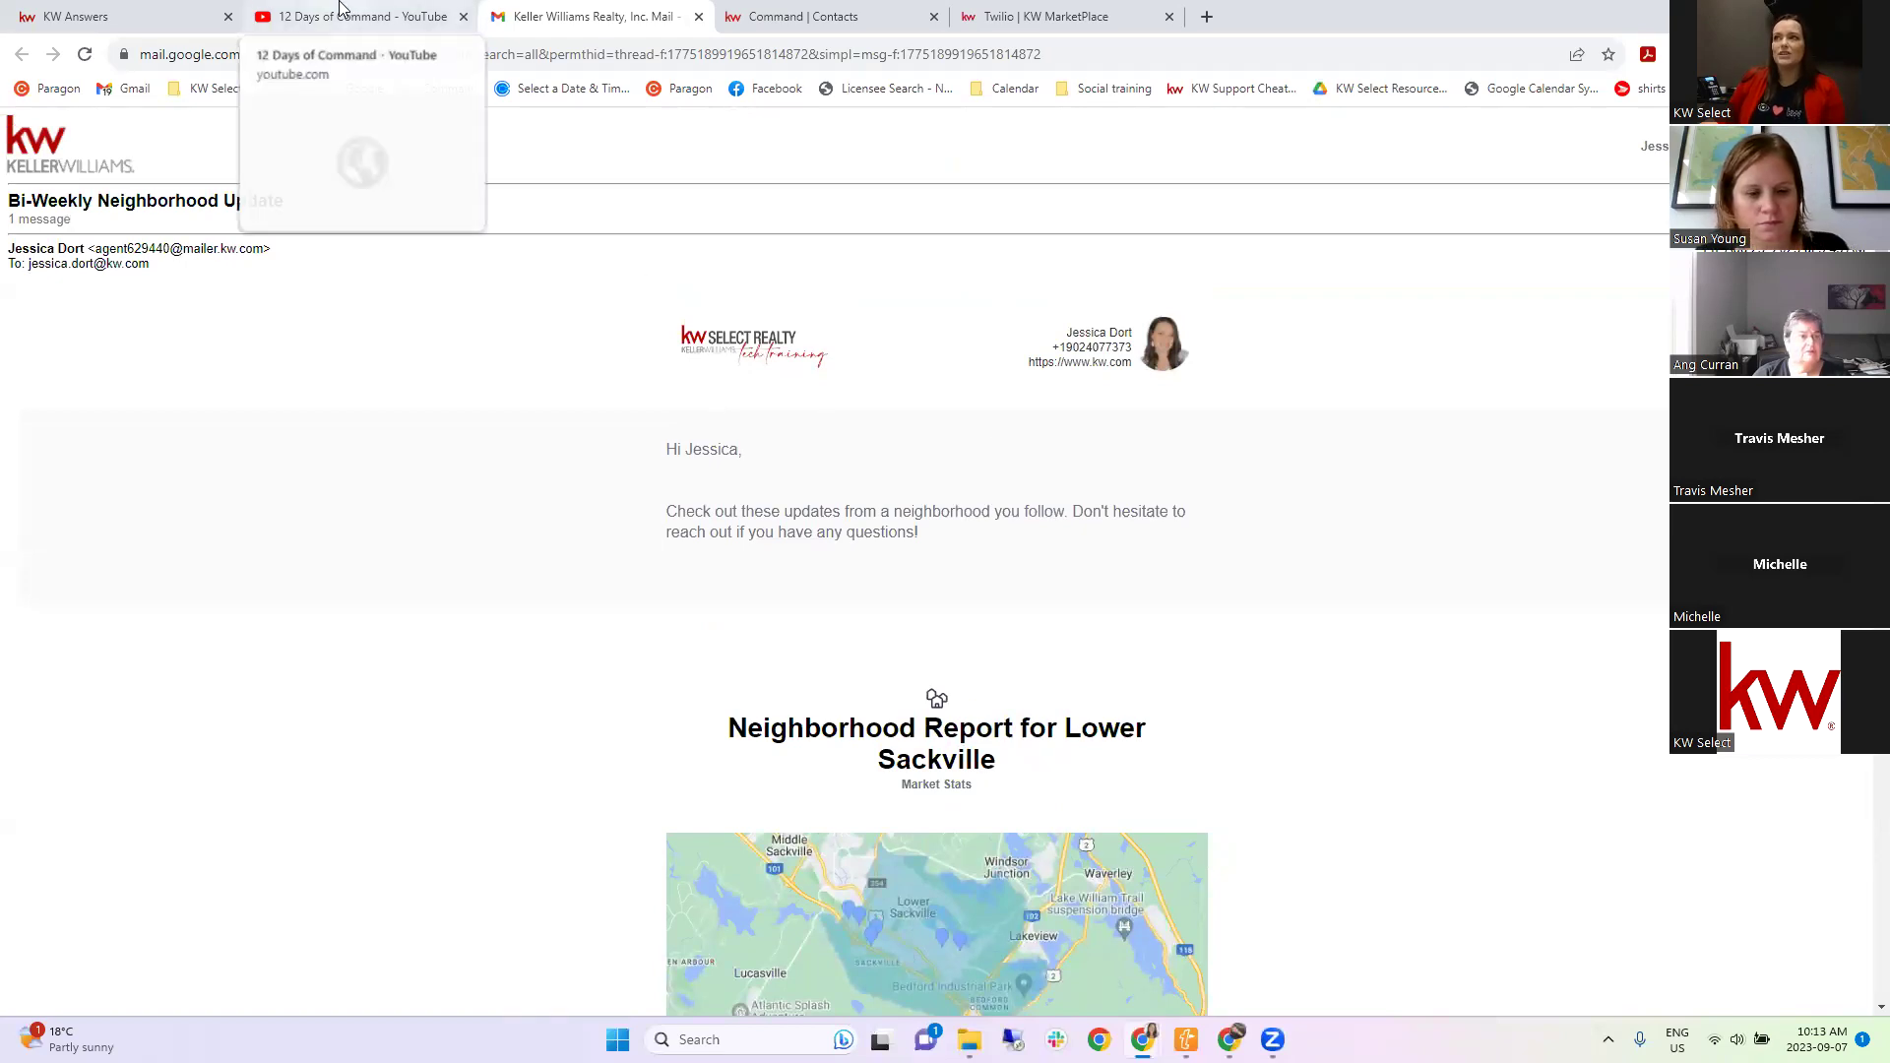
Return to the contact's record in Command, open the map for adding a neighborhood, and examine the neighborhoods outlined around Halifax.
{"action": "left_click", "coordinate": [827, 12]}
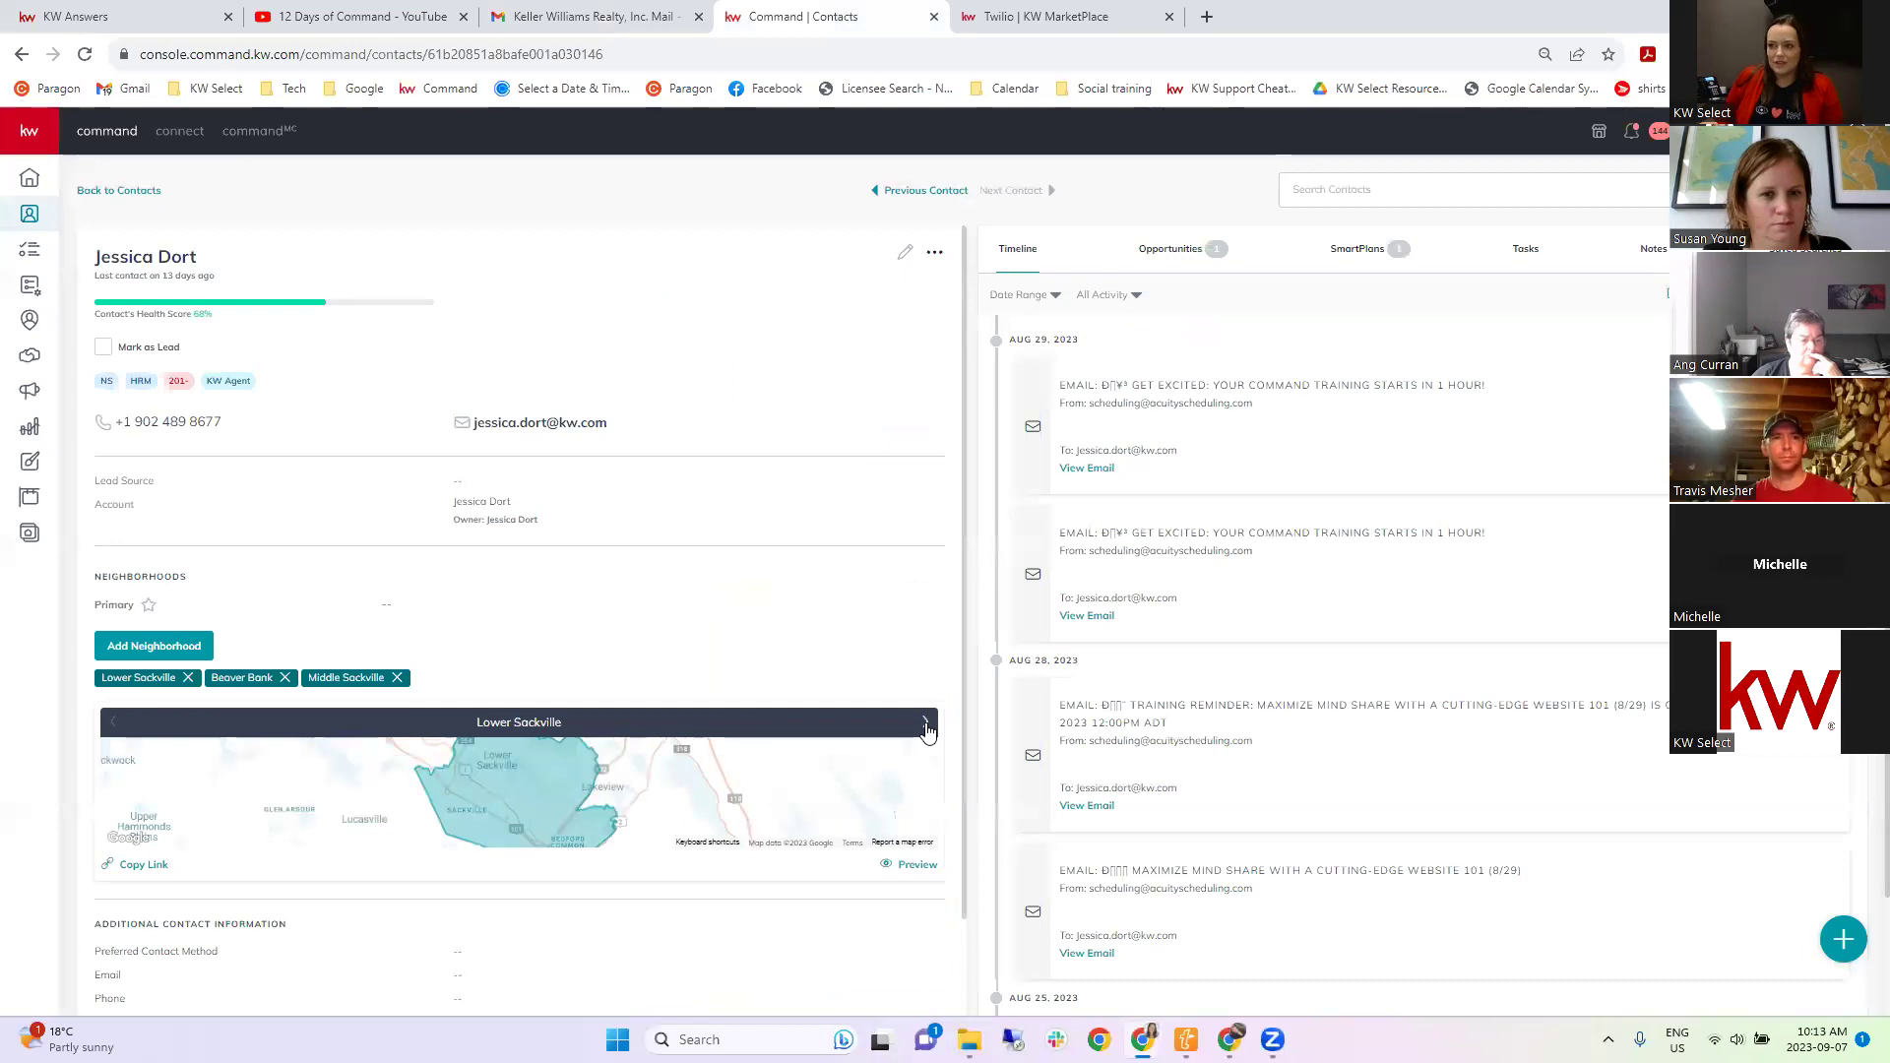
{"action": "left_click", "coordinate": [177, 646]}
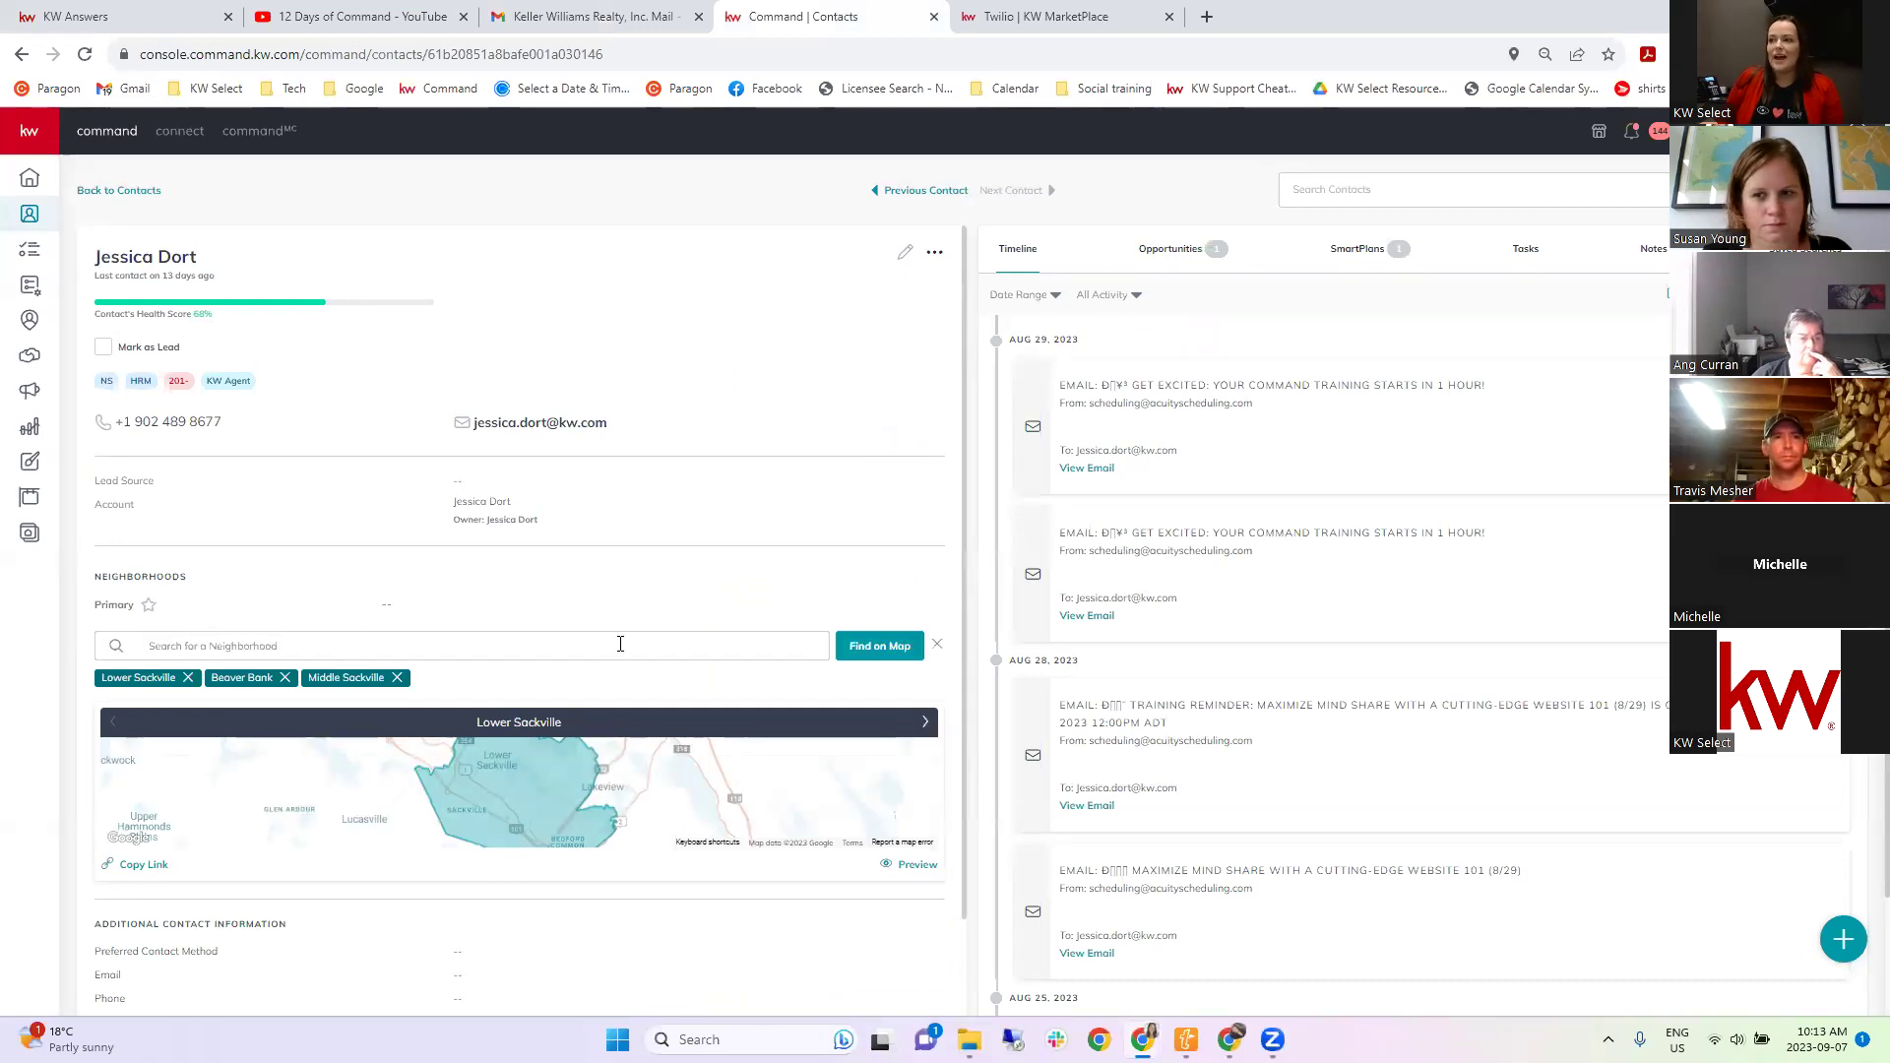
{"action": "left_click", "coordinate": [856, 641]}
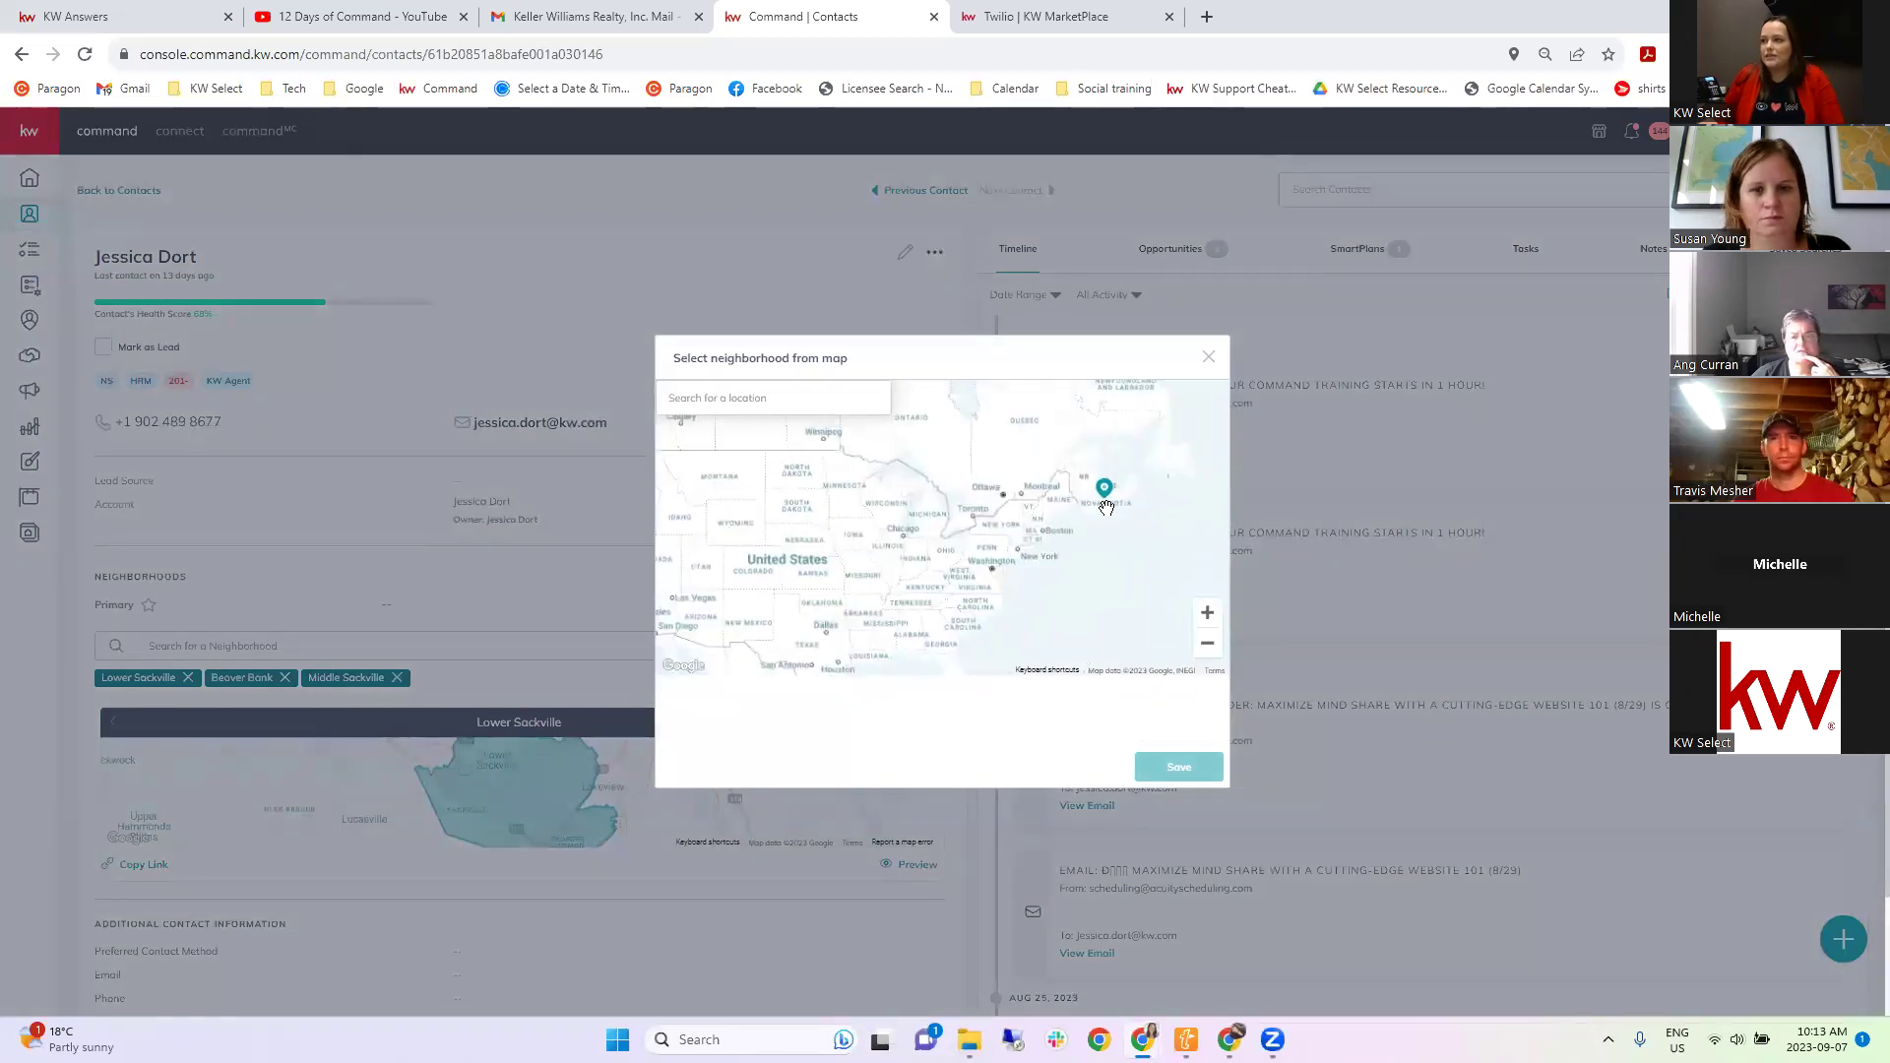
{"action": "scroll", "coordinate": [1106, 507], "scroll_direction": "up", "scroll_amount": 3}
{"action": "scroll", "coordinate": [1113, 502], "scroll_direction": "down", "scroll_amount": 2}
{"action": "scroll", "coordinate": [1118, 499], "scroll_direction": "up", "scroll_amount": 2}
{"action": "scroll", "coordinate": [1118, 499], "scroll_direction": "up", "scroll_amount": 4}
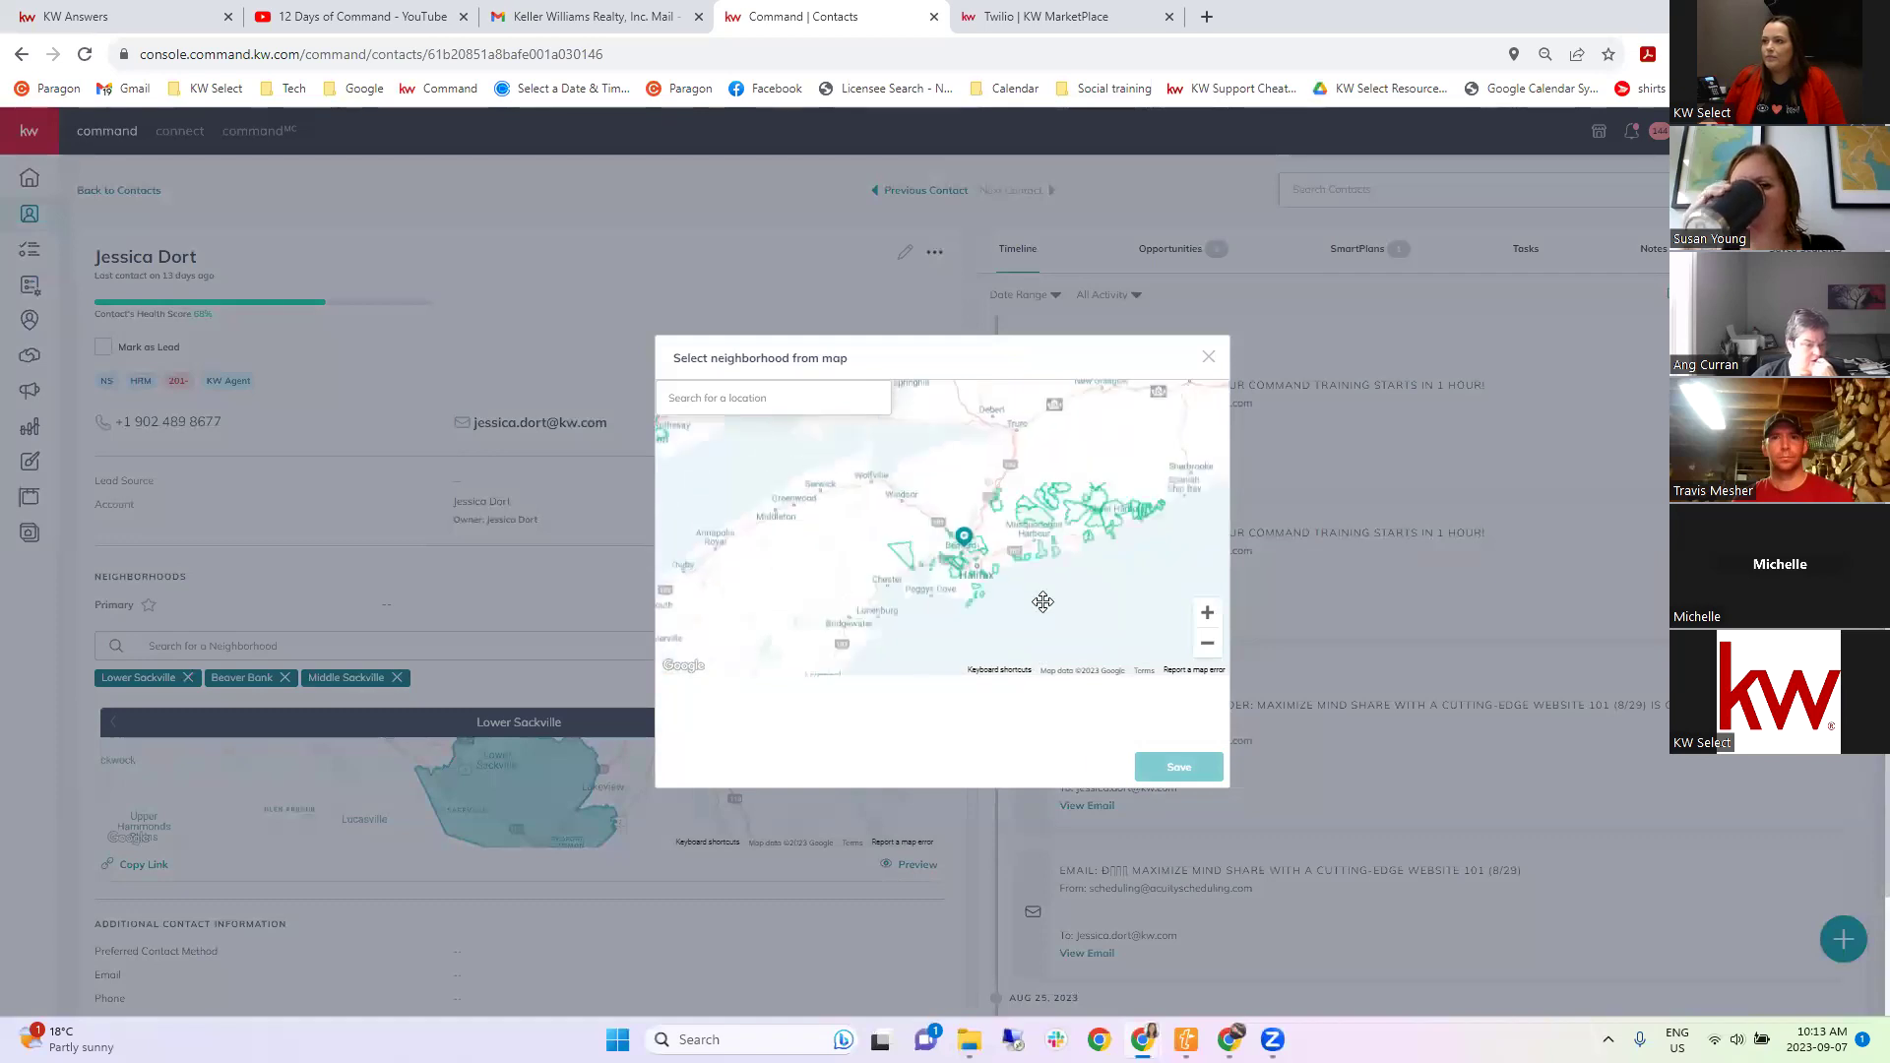
{"action": "left_click_drag", "start_coordinate": [1044, 584], "coordinate": [1043, 604]}
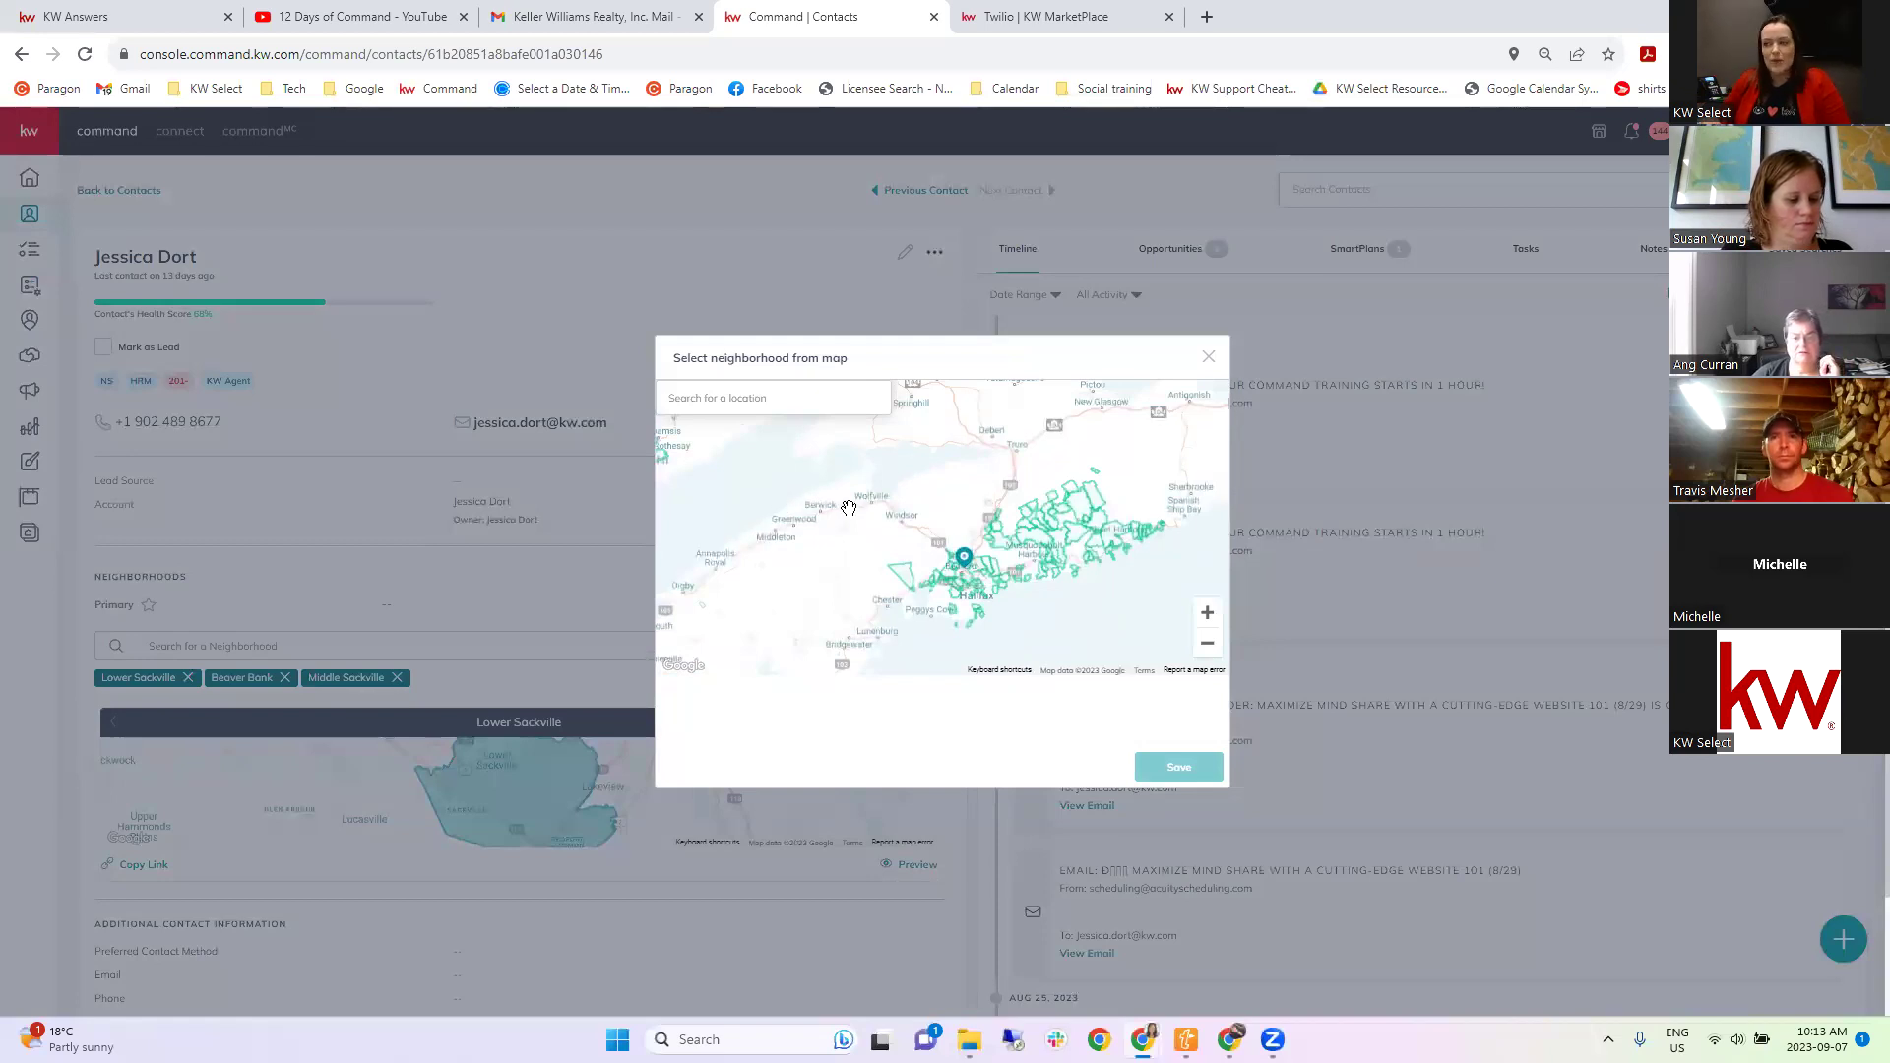
Examine the neighborhood boundaries around Bedford and Hammonds Plains on the selection map.
{"action": "scroll", "coordinate": [949, 568], "scroll_direction": "up", "scroll_amount": 1}
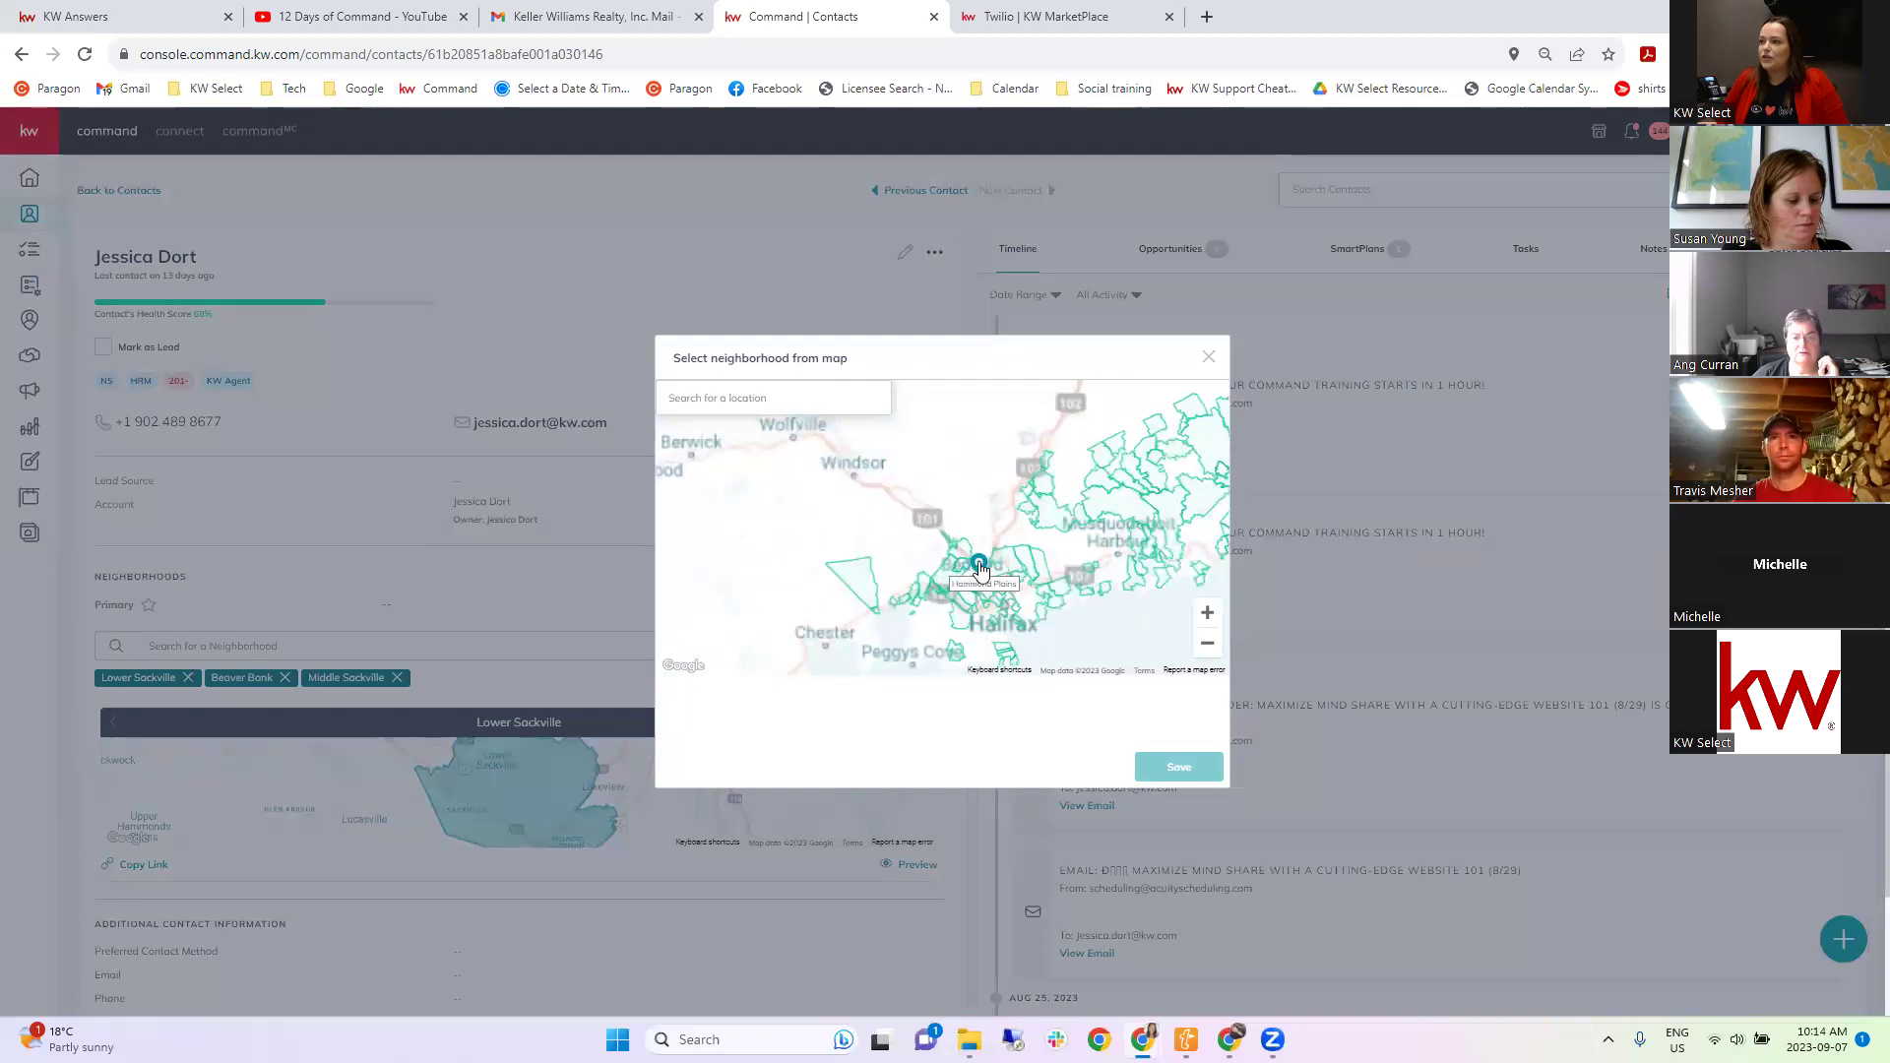
{"action": "scroll", "coordinate": [1015, 593], "scroll_direction": "down", "scroll_amount": 1}
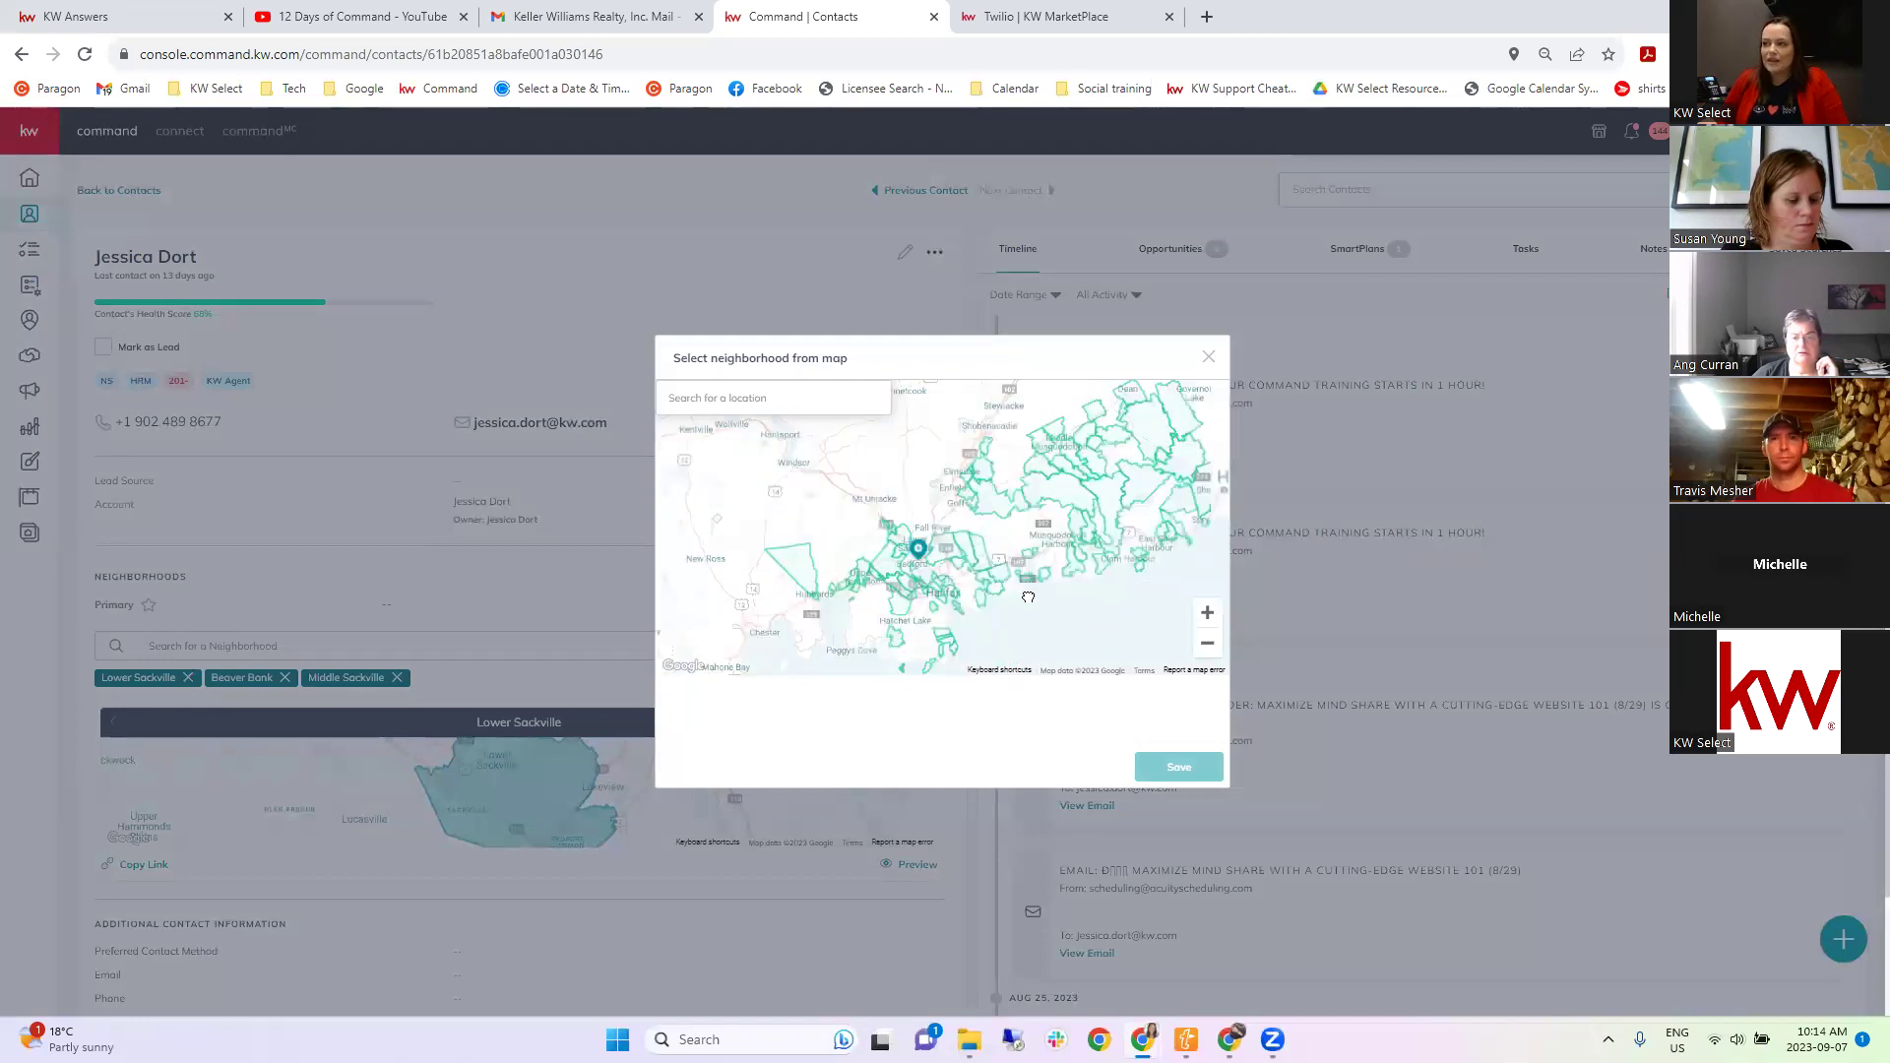
{"action": "left_click_drag", "start_coordinate": [892, 552], "coordinate": [877, 544]}
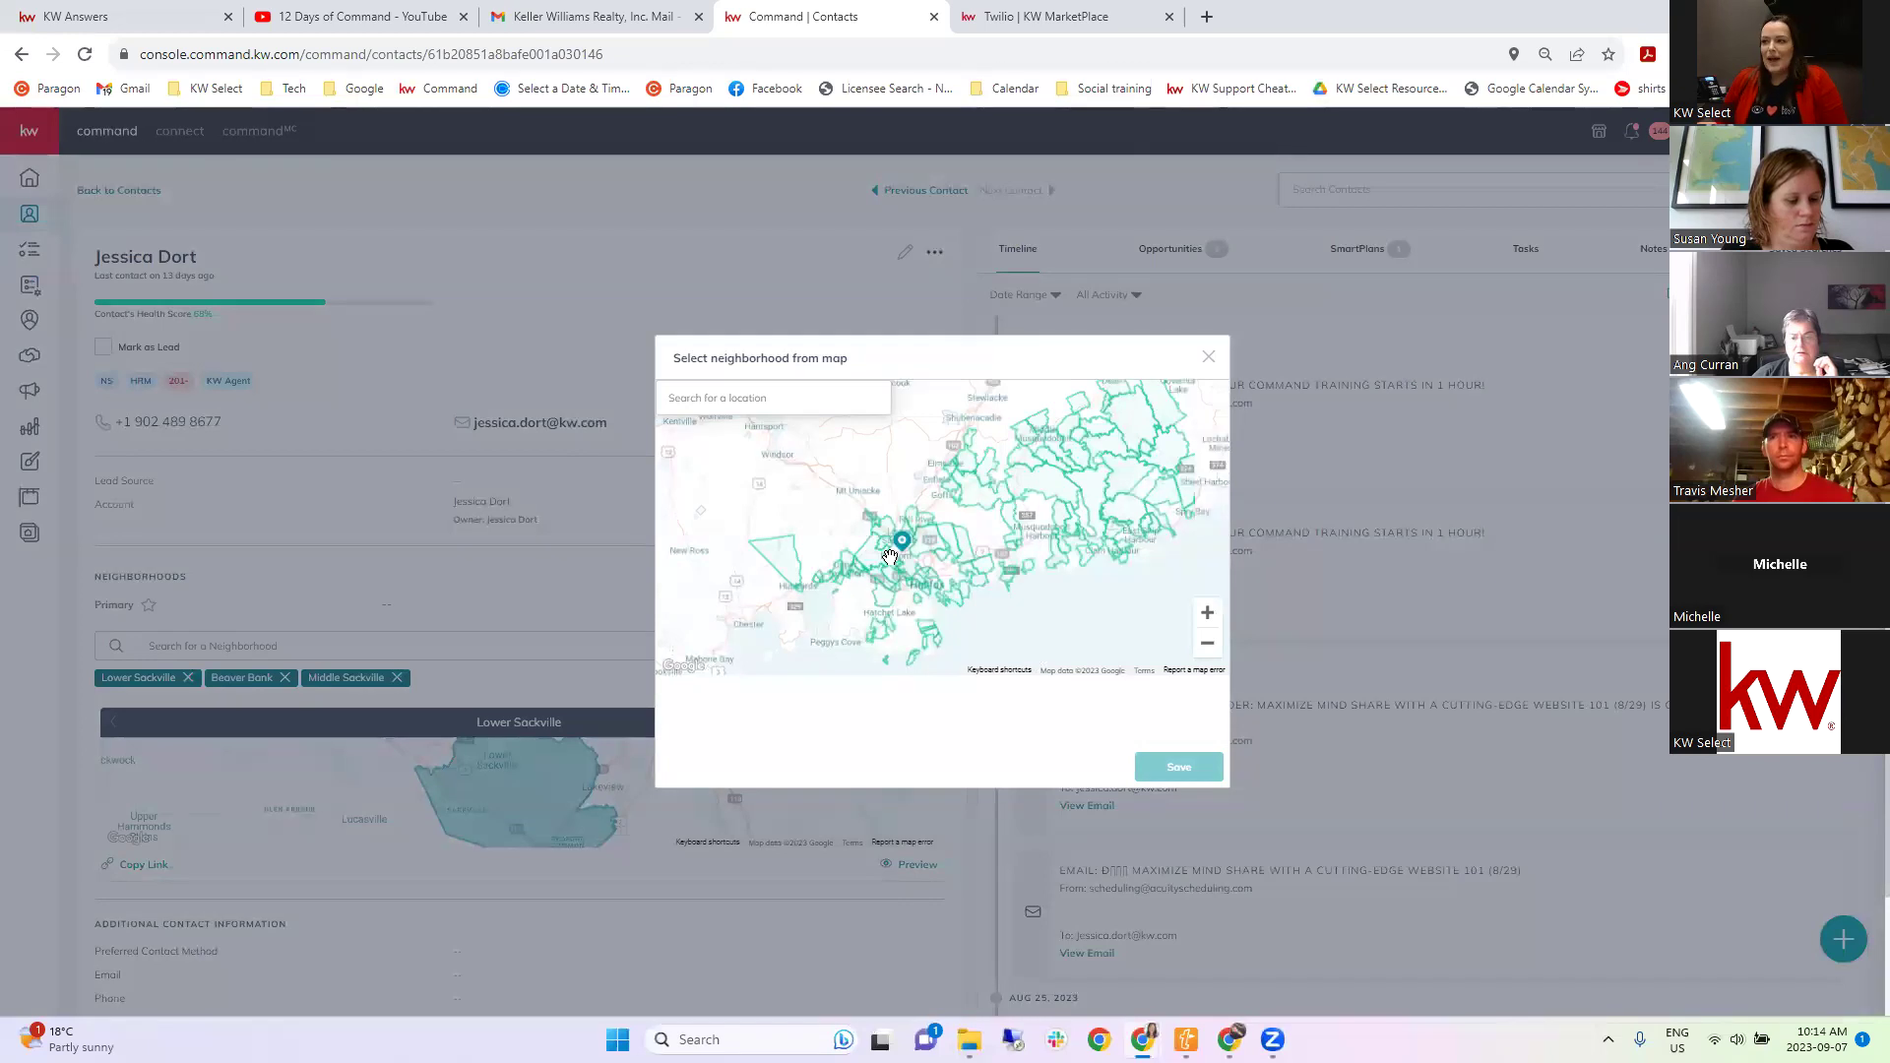
{"action": "scroll", "coordinate": [892, 558], "scroll_direction": "up", "scroll_amount": 4}
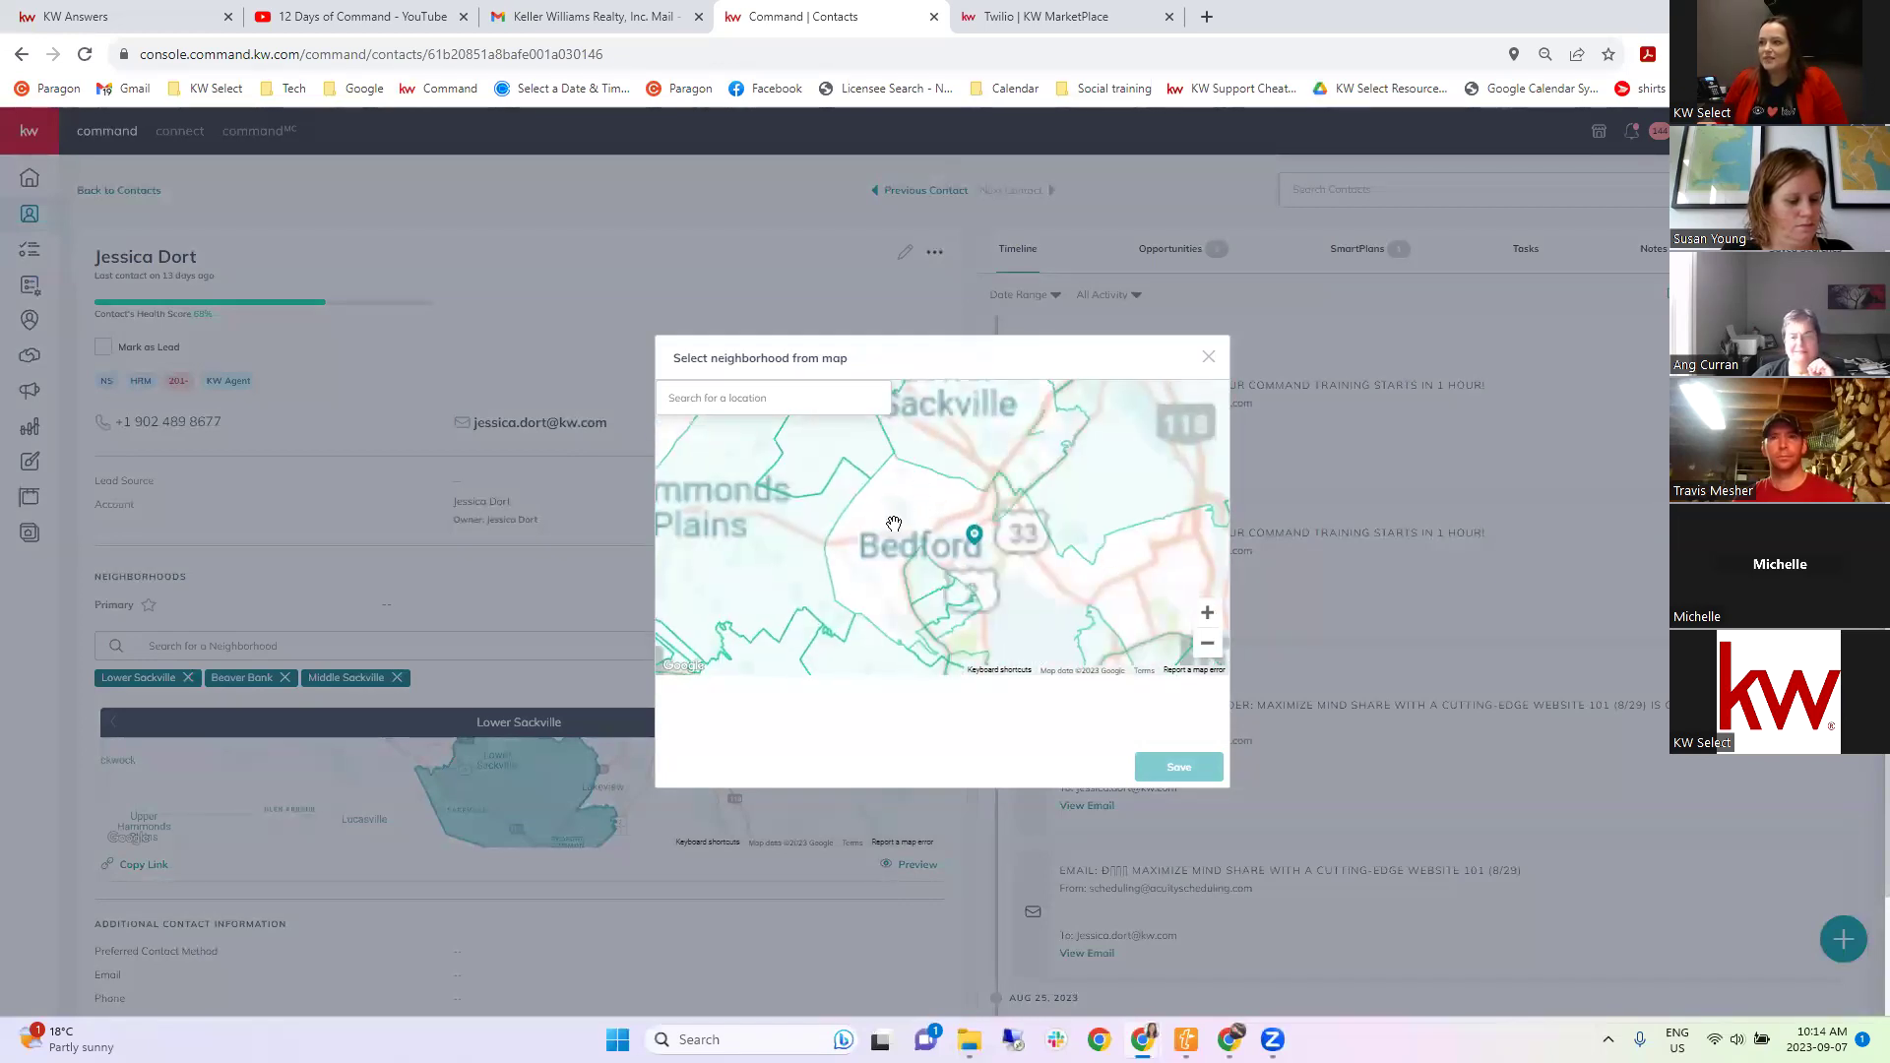
{"action": "scroll", "coordinate": [885, 504], "scroll_direction": "up", "scroll_amount": 1}
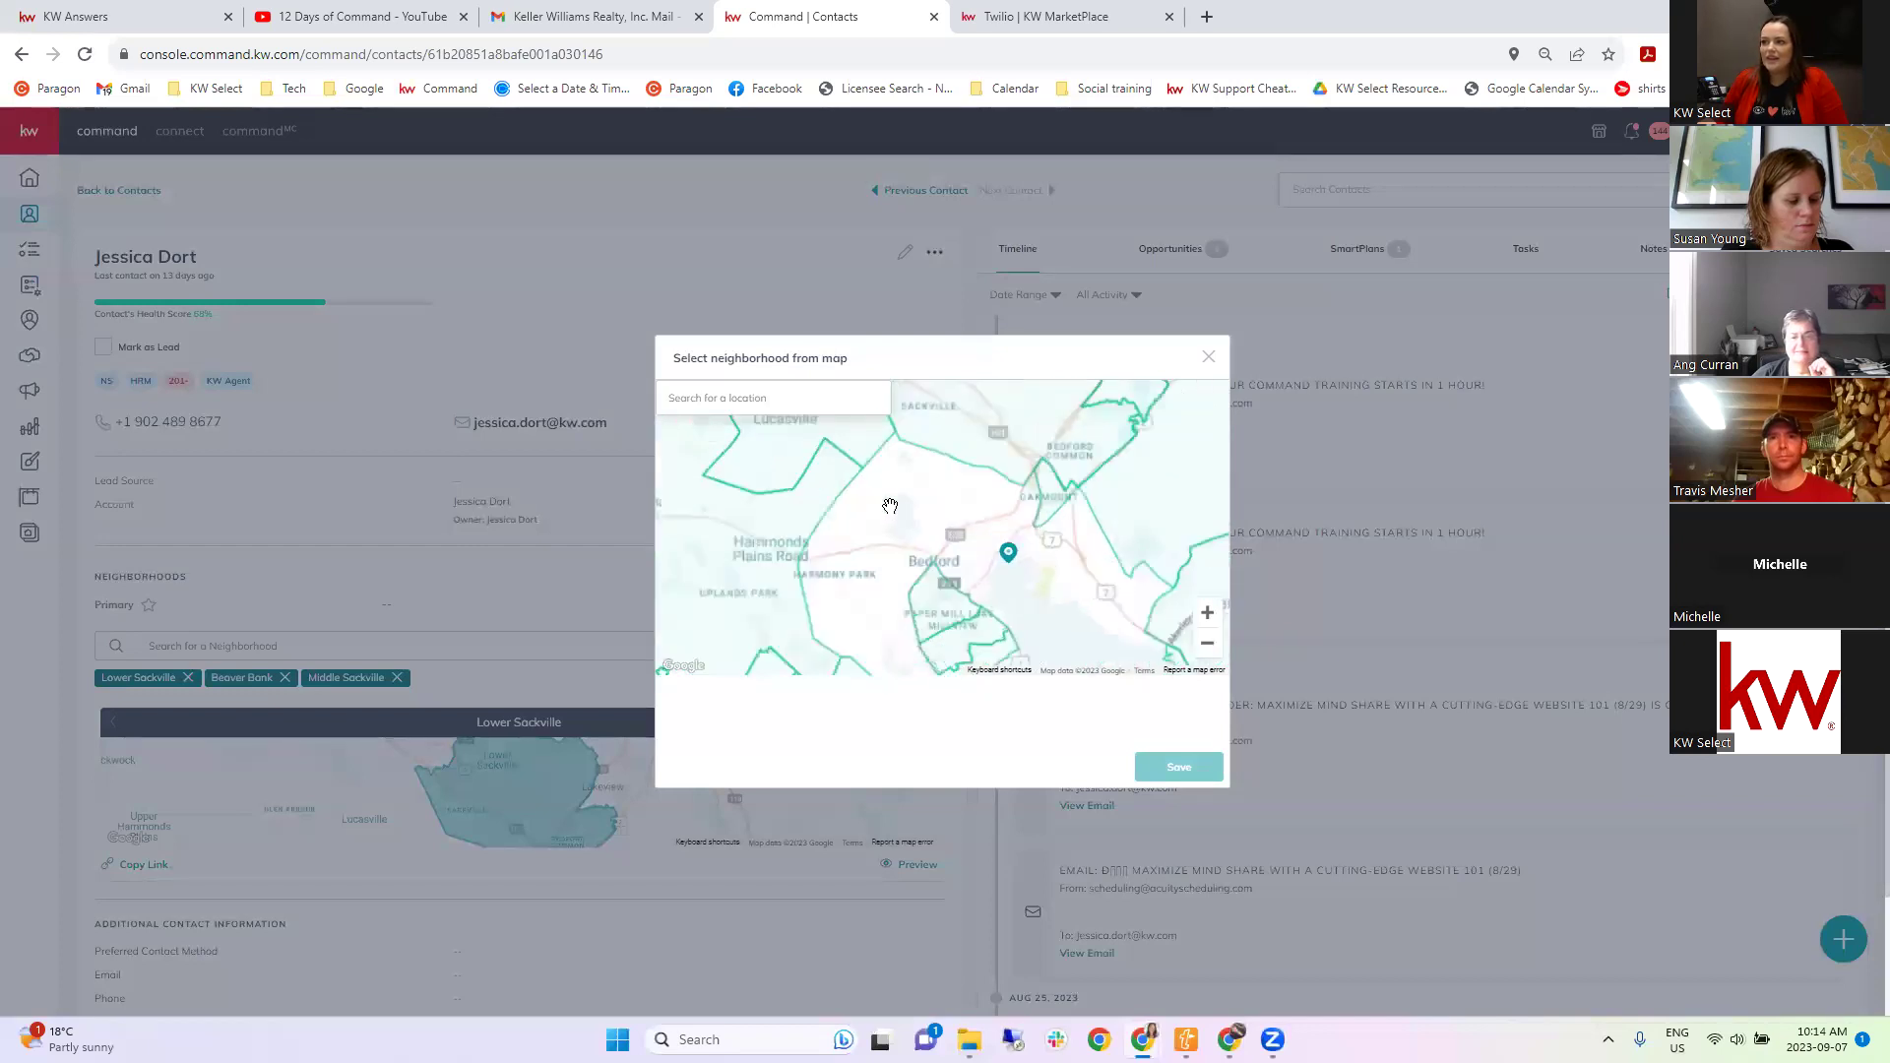
{"action": "scroll", "coordinate": [876, 500], "scroll_direction": "down", "scroll_amount": 1}
{"action": "left_click", "coordinate": [1207, 642]}
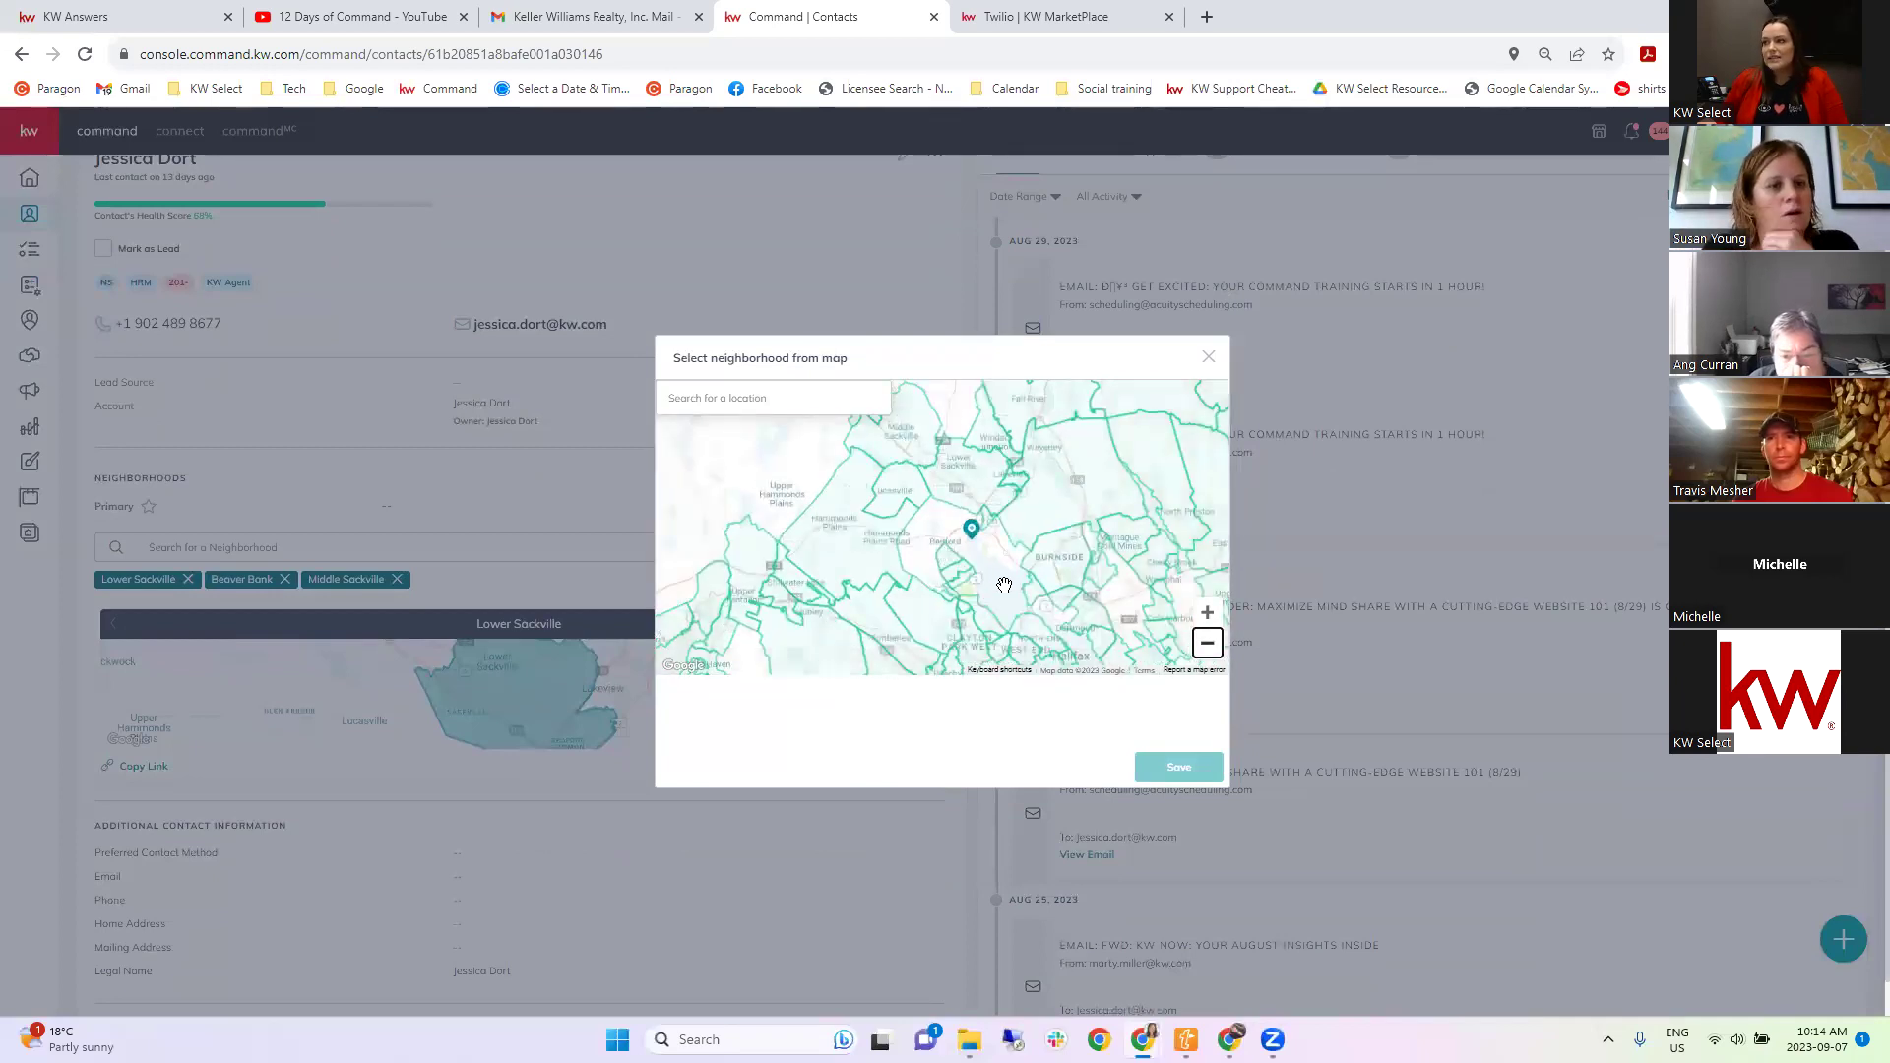
Compare the neighborhood coverage across the wider Halifax region and close the map without selecting a neighborhood.
{"action": "left_click_drag", "start_coordinate": [904, 482], "coordinate": [862, 439]}
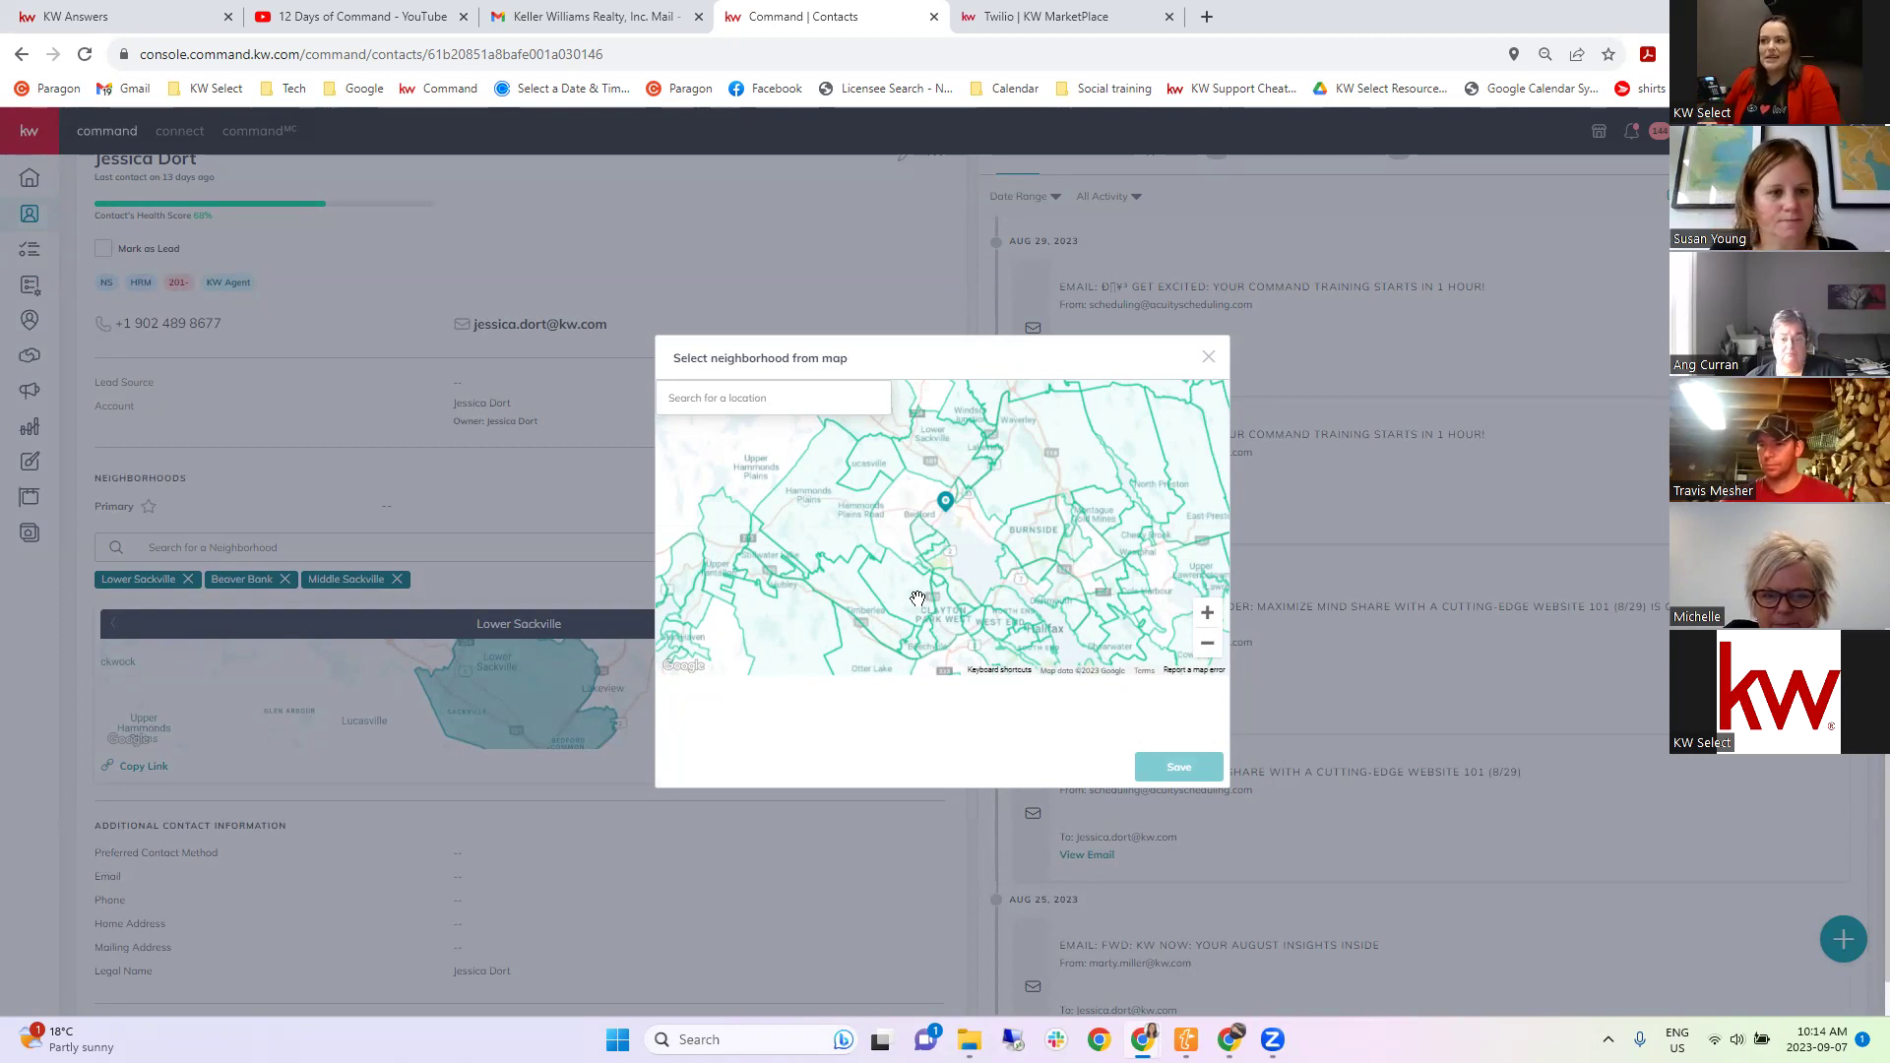
{"action": "scroll", "coordinate": [985, 598], "scroll_direction": "down", "scroll_amount": 1}
{"action": "left_click", "coordinate": [1207, 644]}
{"action": "left_click", "coordinate": [1206, 643]}
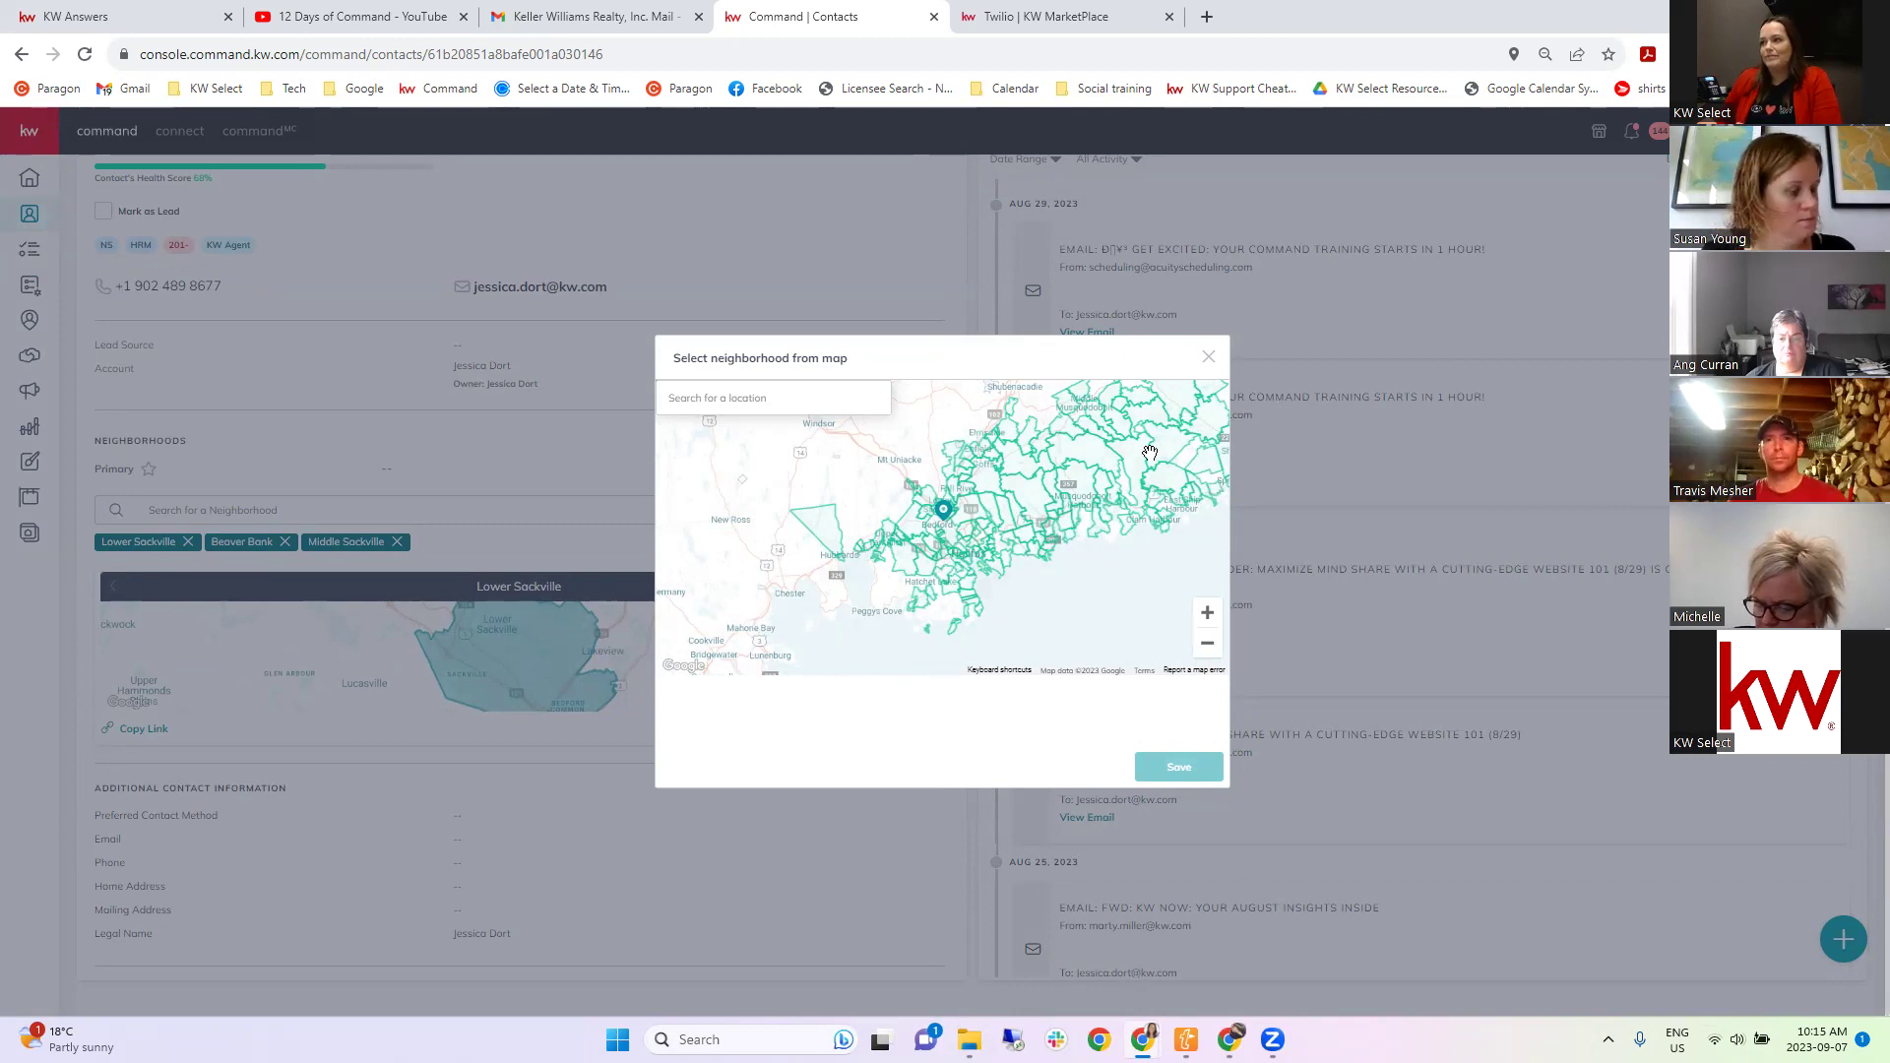
{"action": "left_click", "coordinate": [1208, 360]}
{"action": "scroll", "coordinate": [851, 505], "scroll_direction": "up", "scroll_amount": 2}
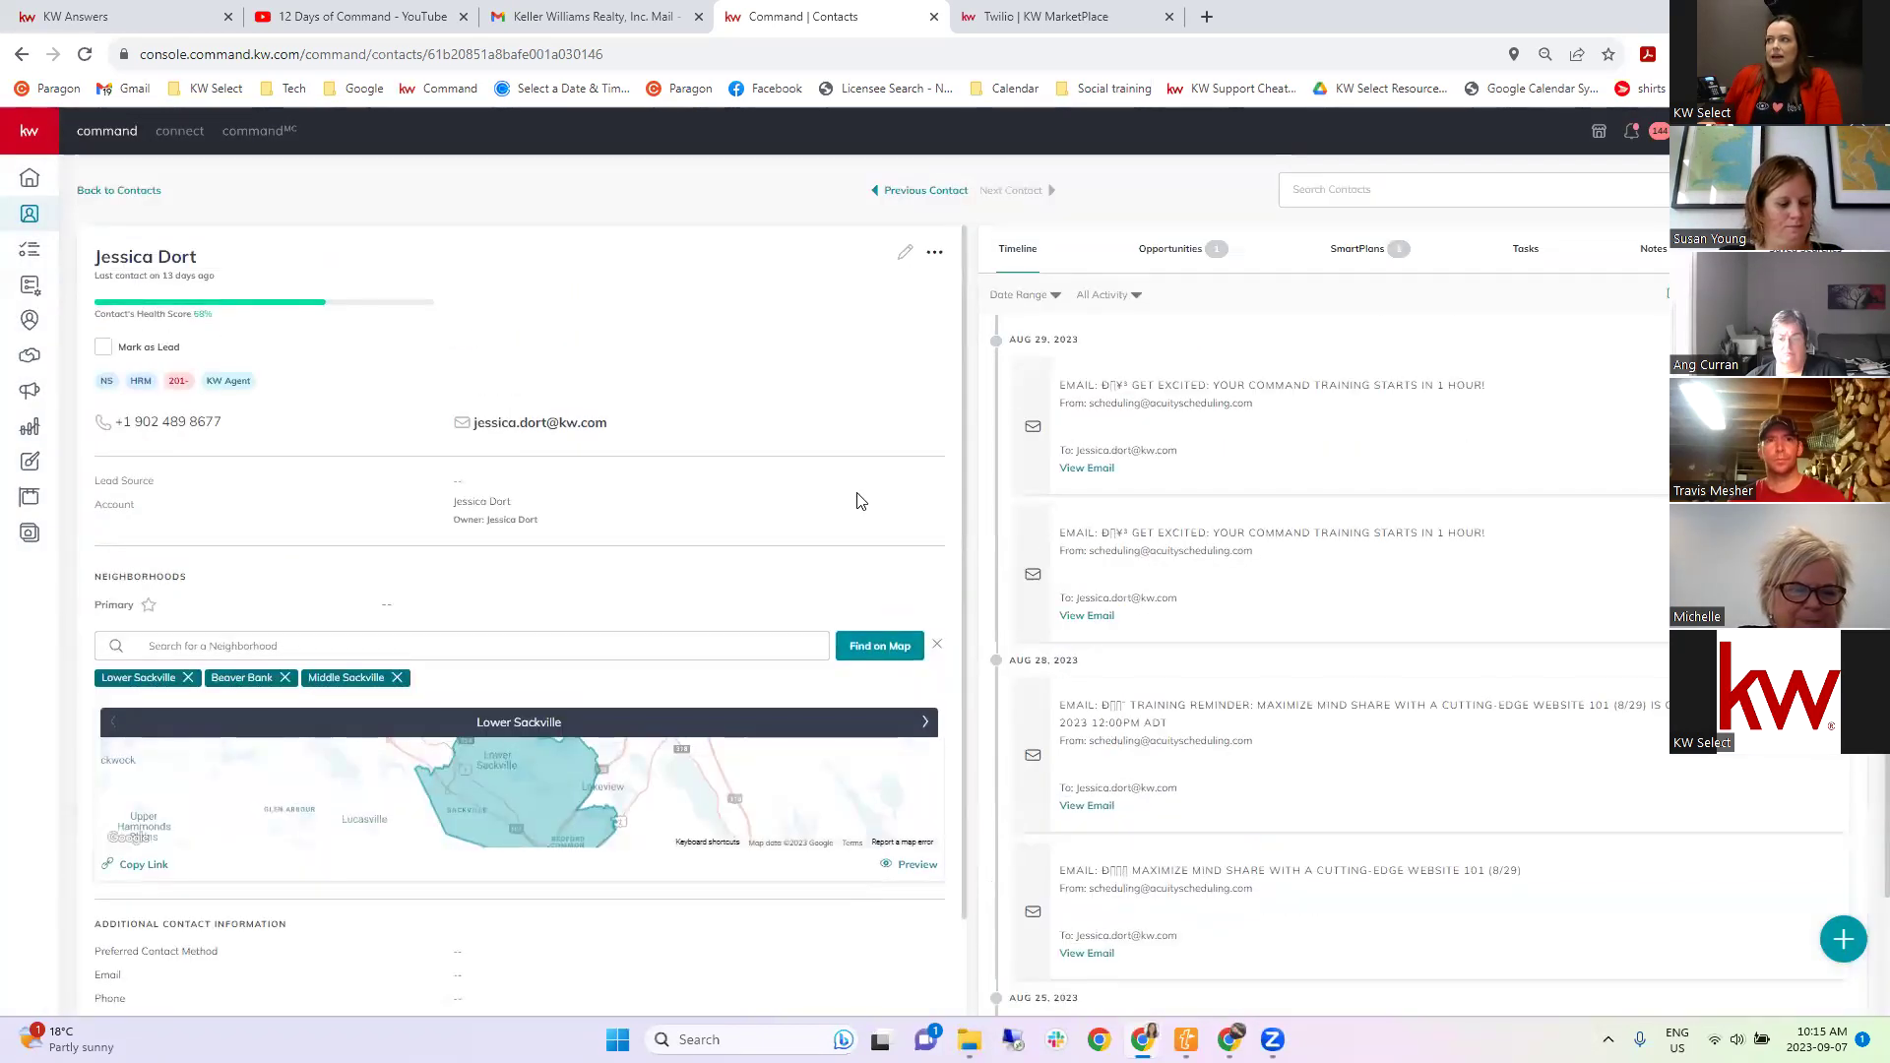
Open the contact for editing, review the Additional Contact Information and About sections, and close the form without saving.
{"action": "left_click", "coordinate": [903, 258]}
{"action": "left_click", "coordinate": [783, 799]}
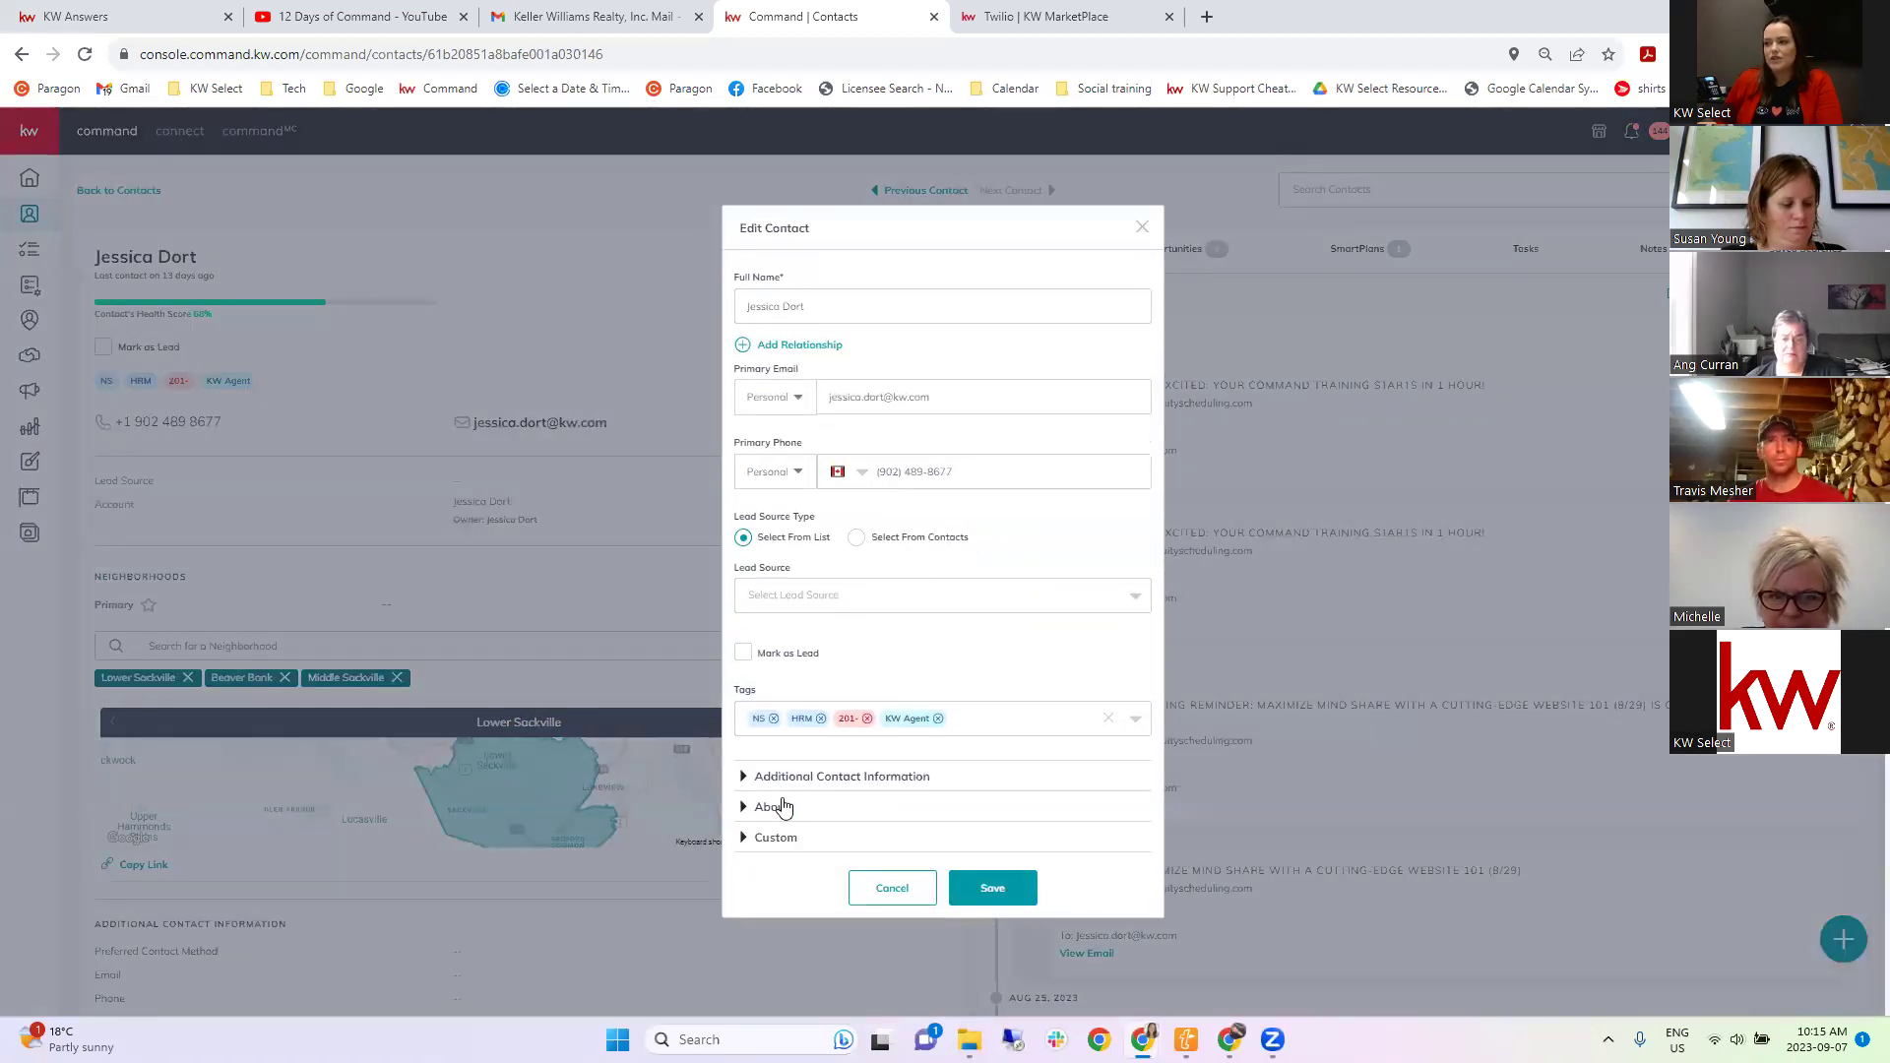
{"action": "left_click", "coordinate": [862, 779]}
{"action": "scroll", "coordinate": [862, 784], "scroll_direction": "down", "scroll_amount": 3}
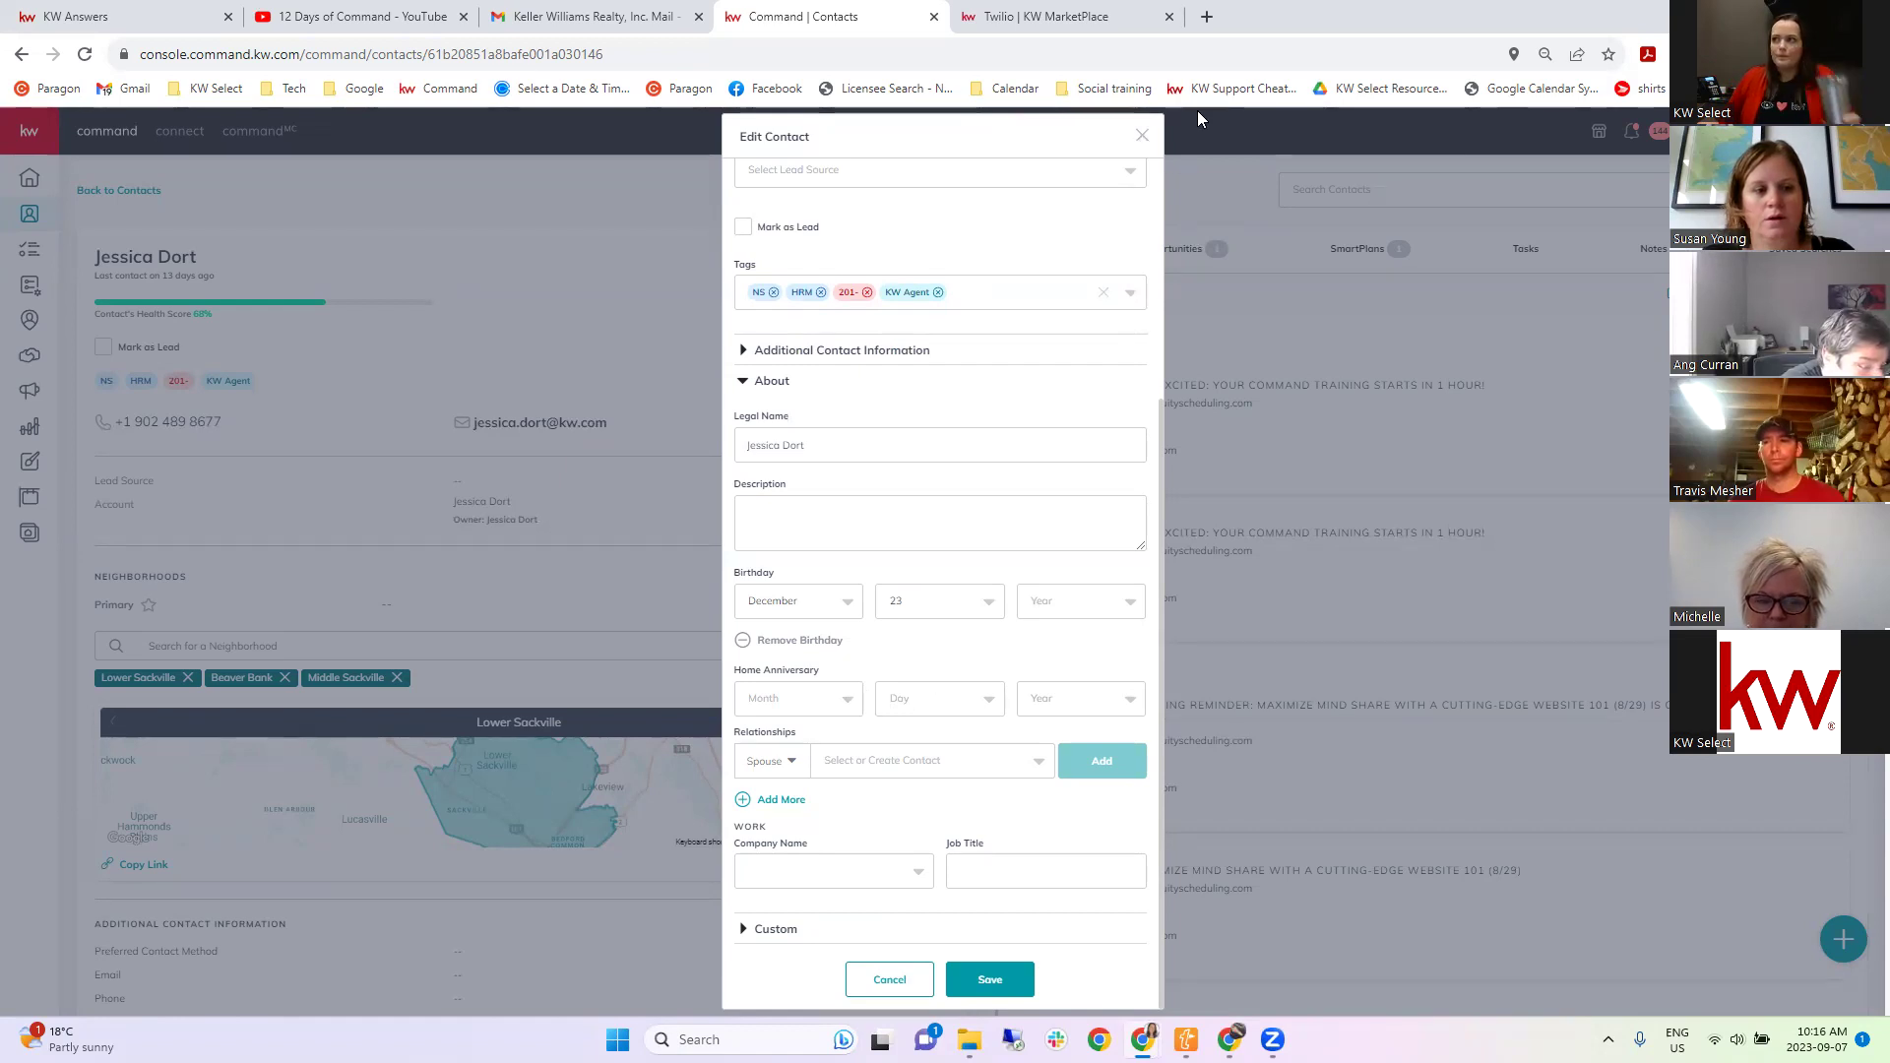
{"action": "left_click", "coordinate": [1141, 135]}
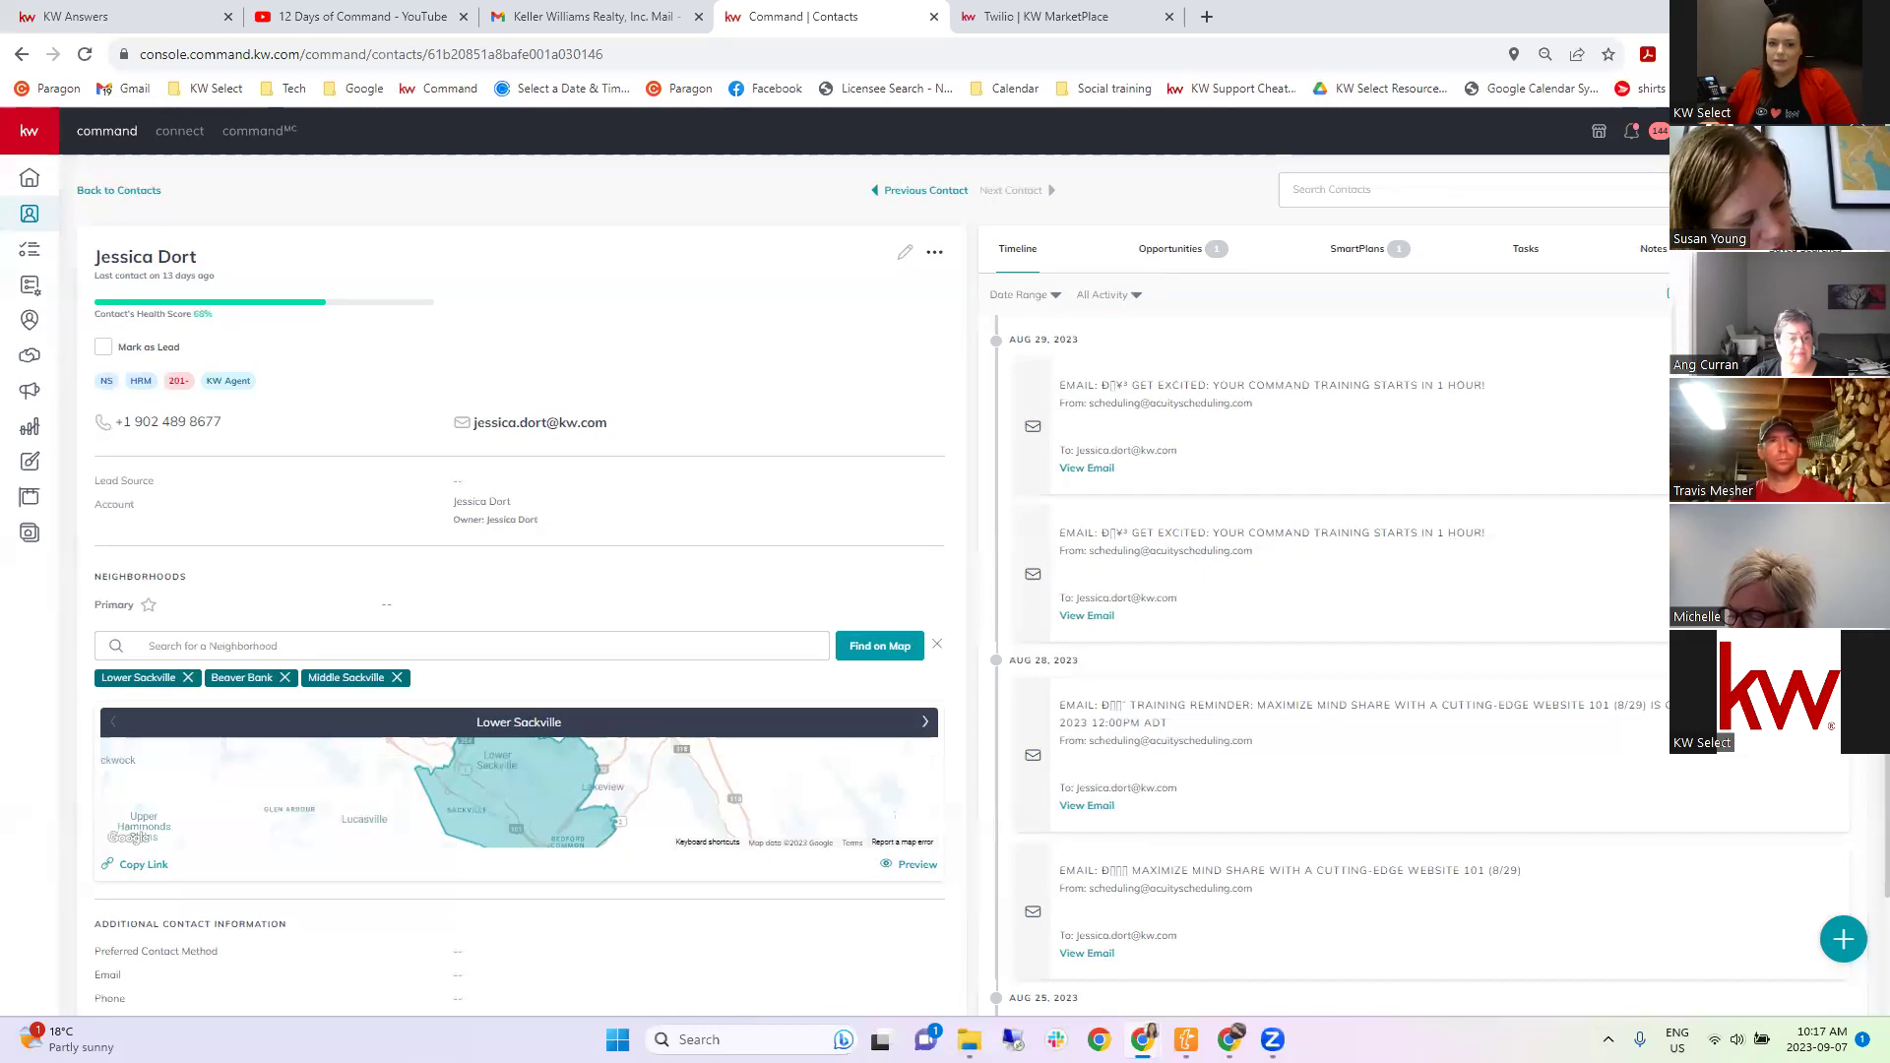
Open the SmartPlans library and view the steps of the Keller Williams Bi-Weekly Neighborhood Nurture plan.
{"action": "left_click", "coordinate": [29, 287]}
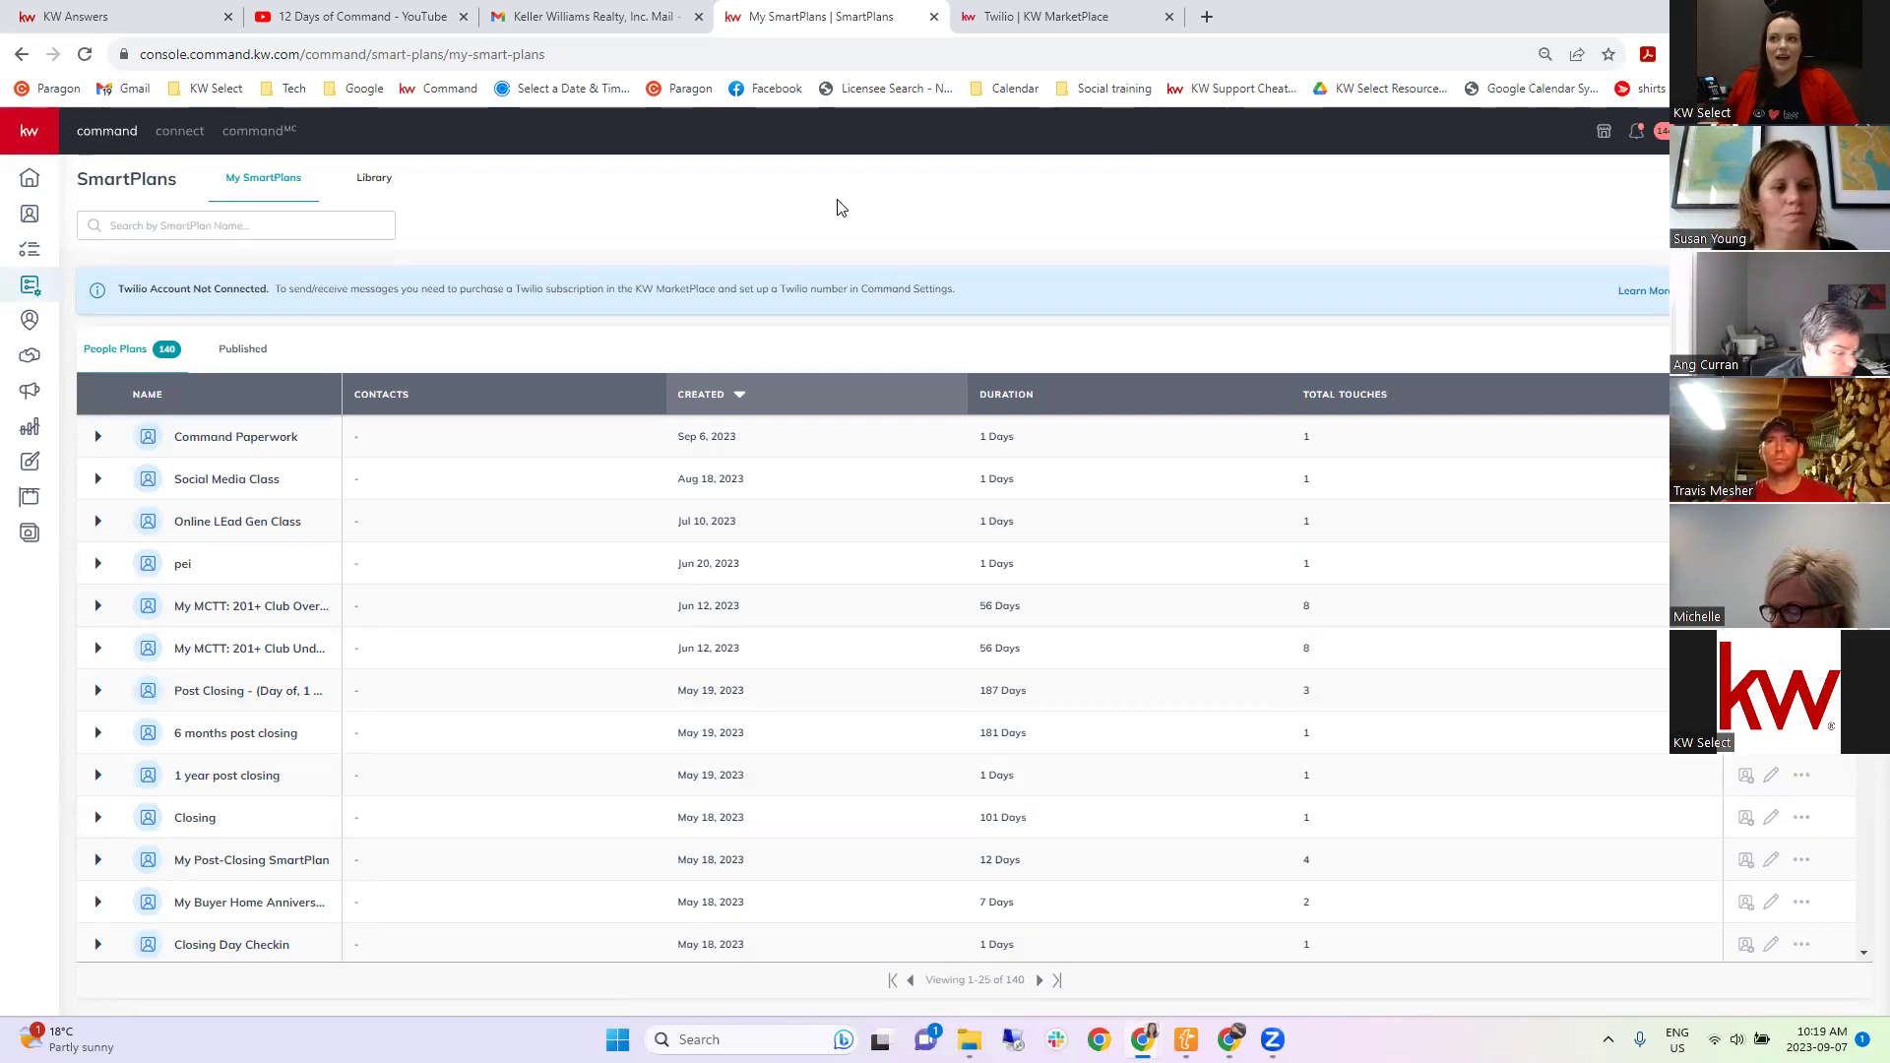
{"action": "left_click", "coordinate": [374, 183]}
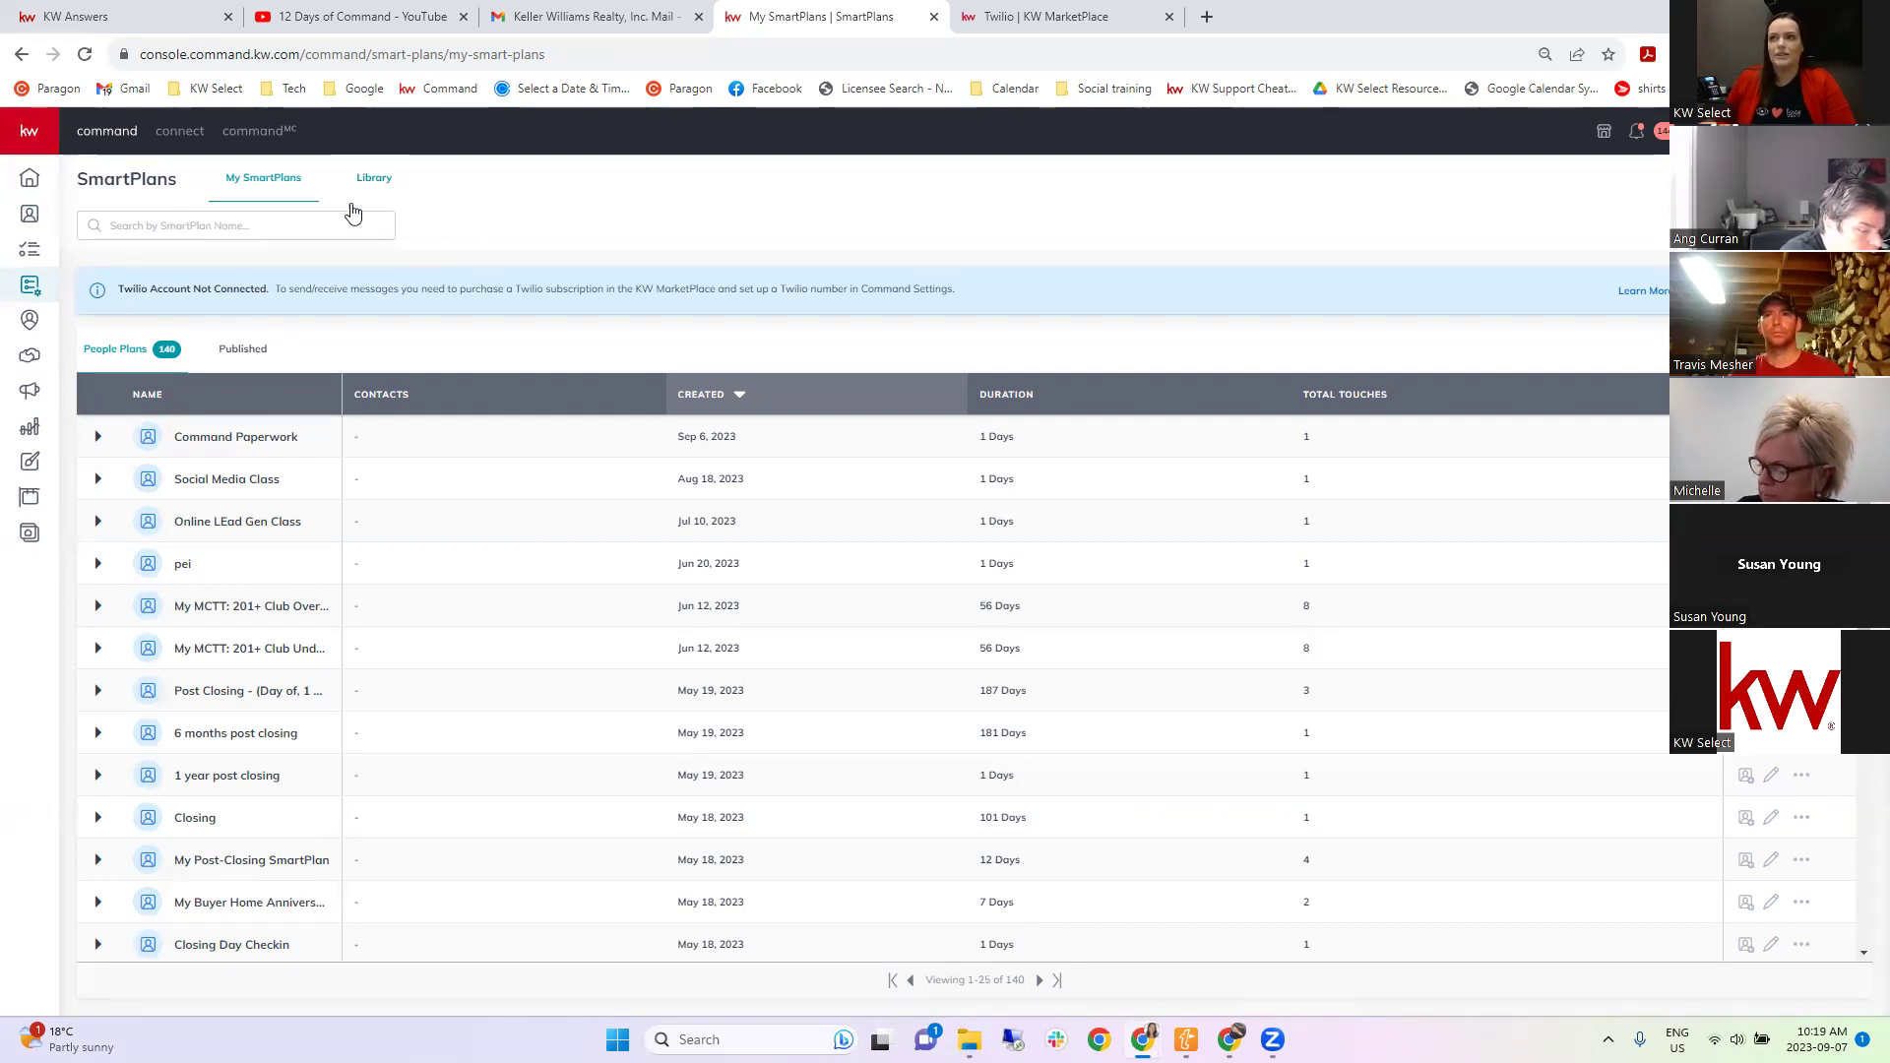
{"action": "left_click", "coordinate": [374, 185]}
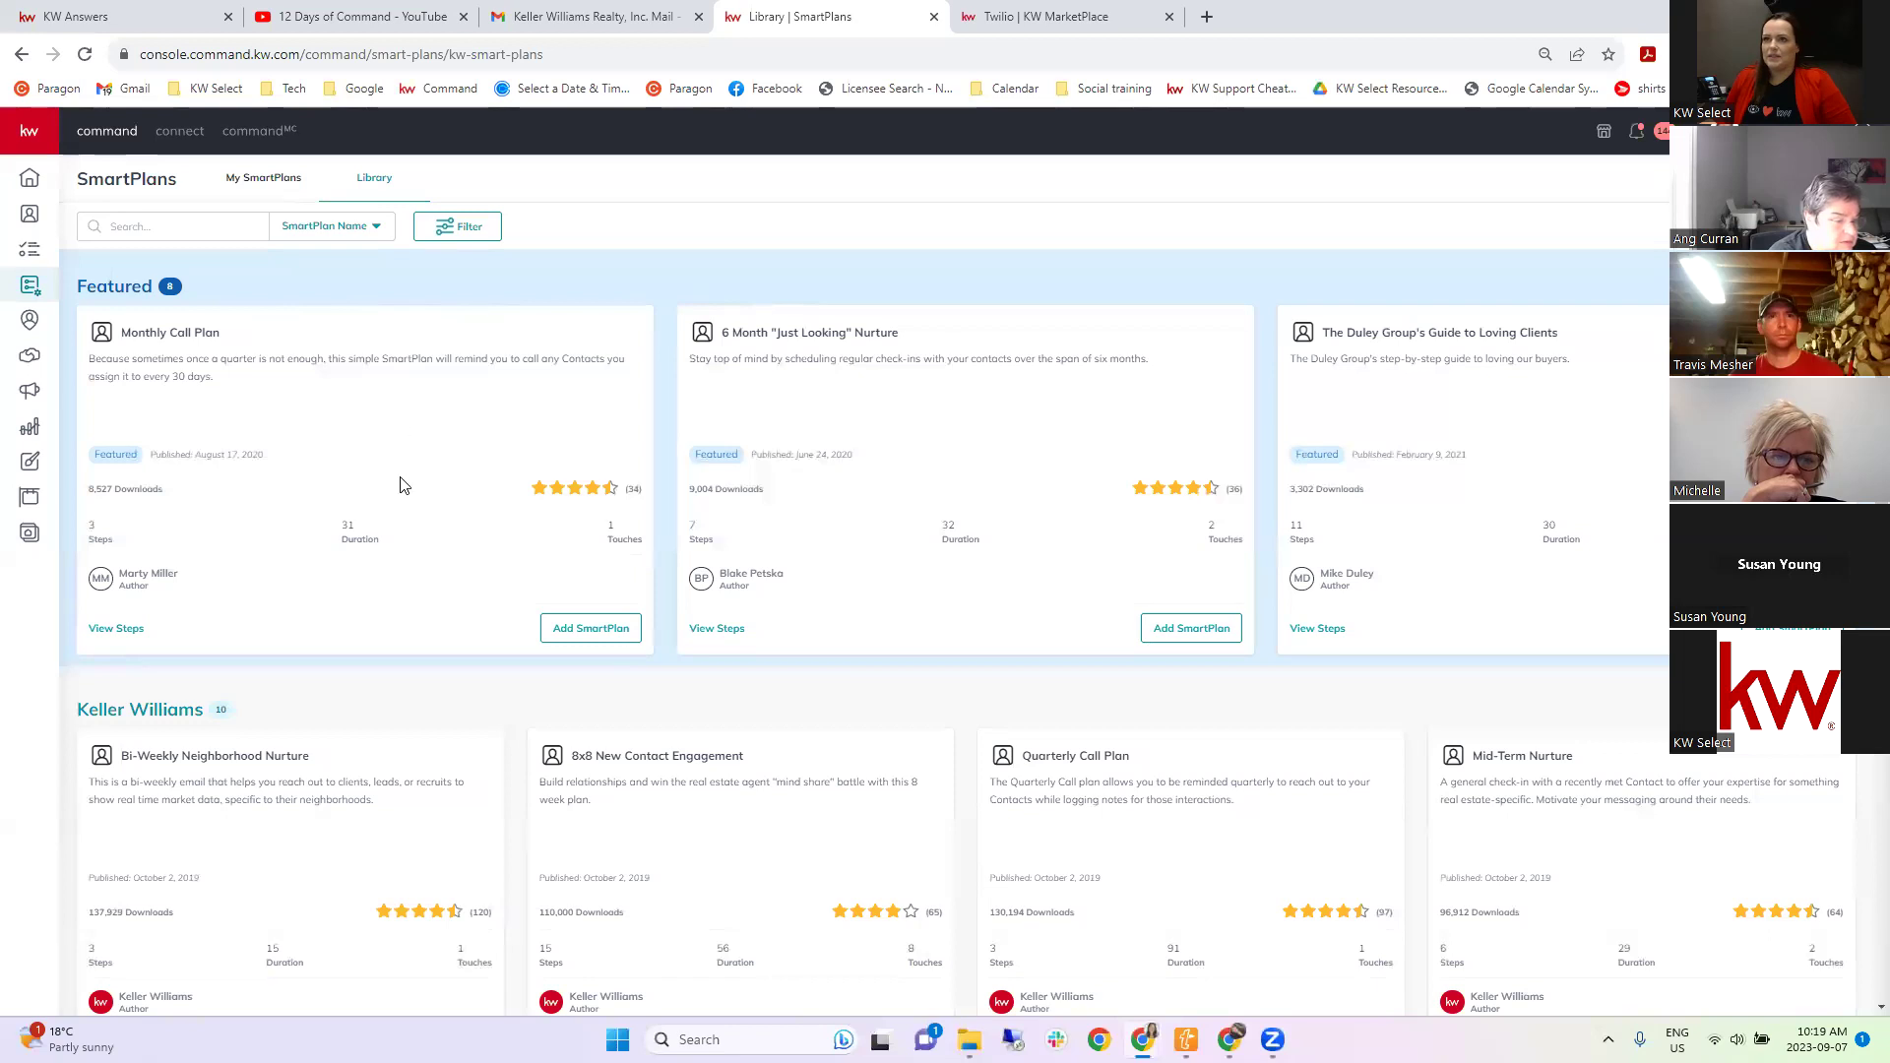
{"action": "scroll", "coordinate": [401, 506], "scroll_direction": "down", "scroll_amount": 2}
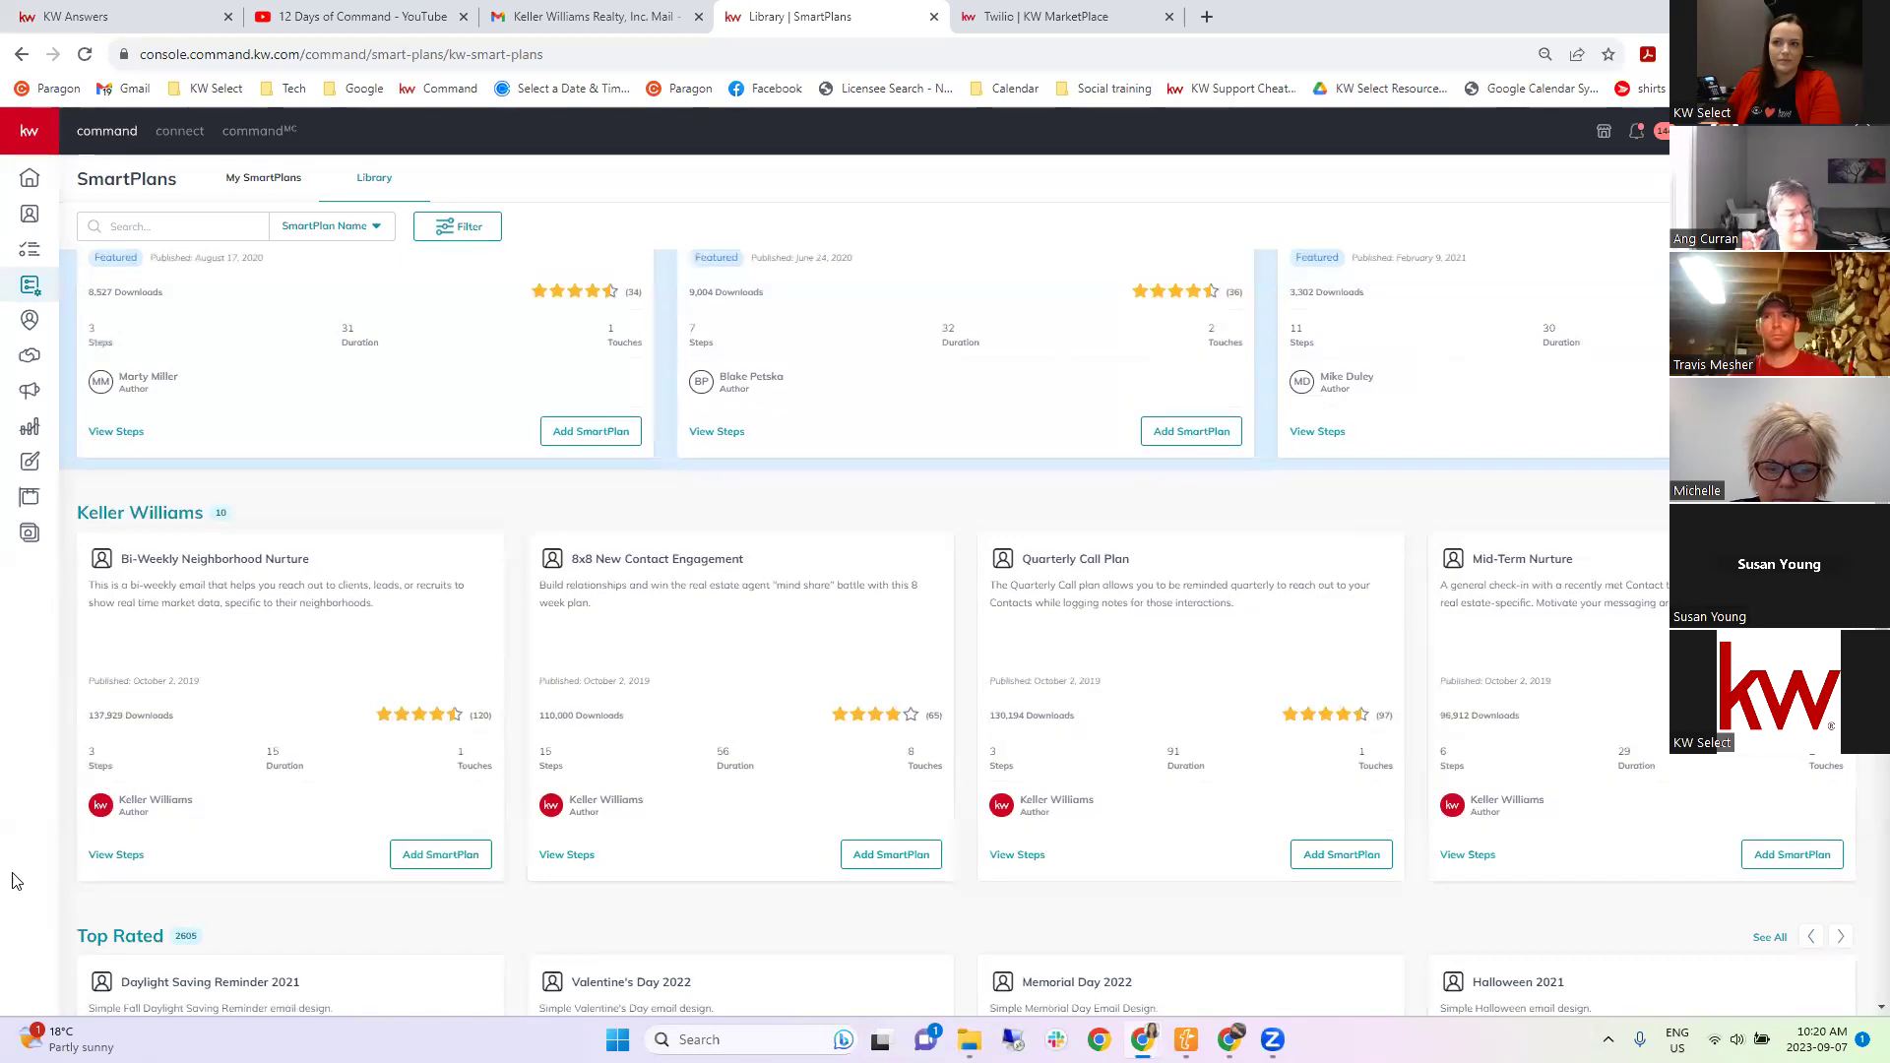
{"action": "left_click", "coordinate": [136, 858]}
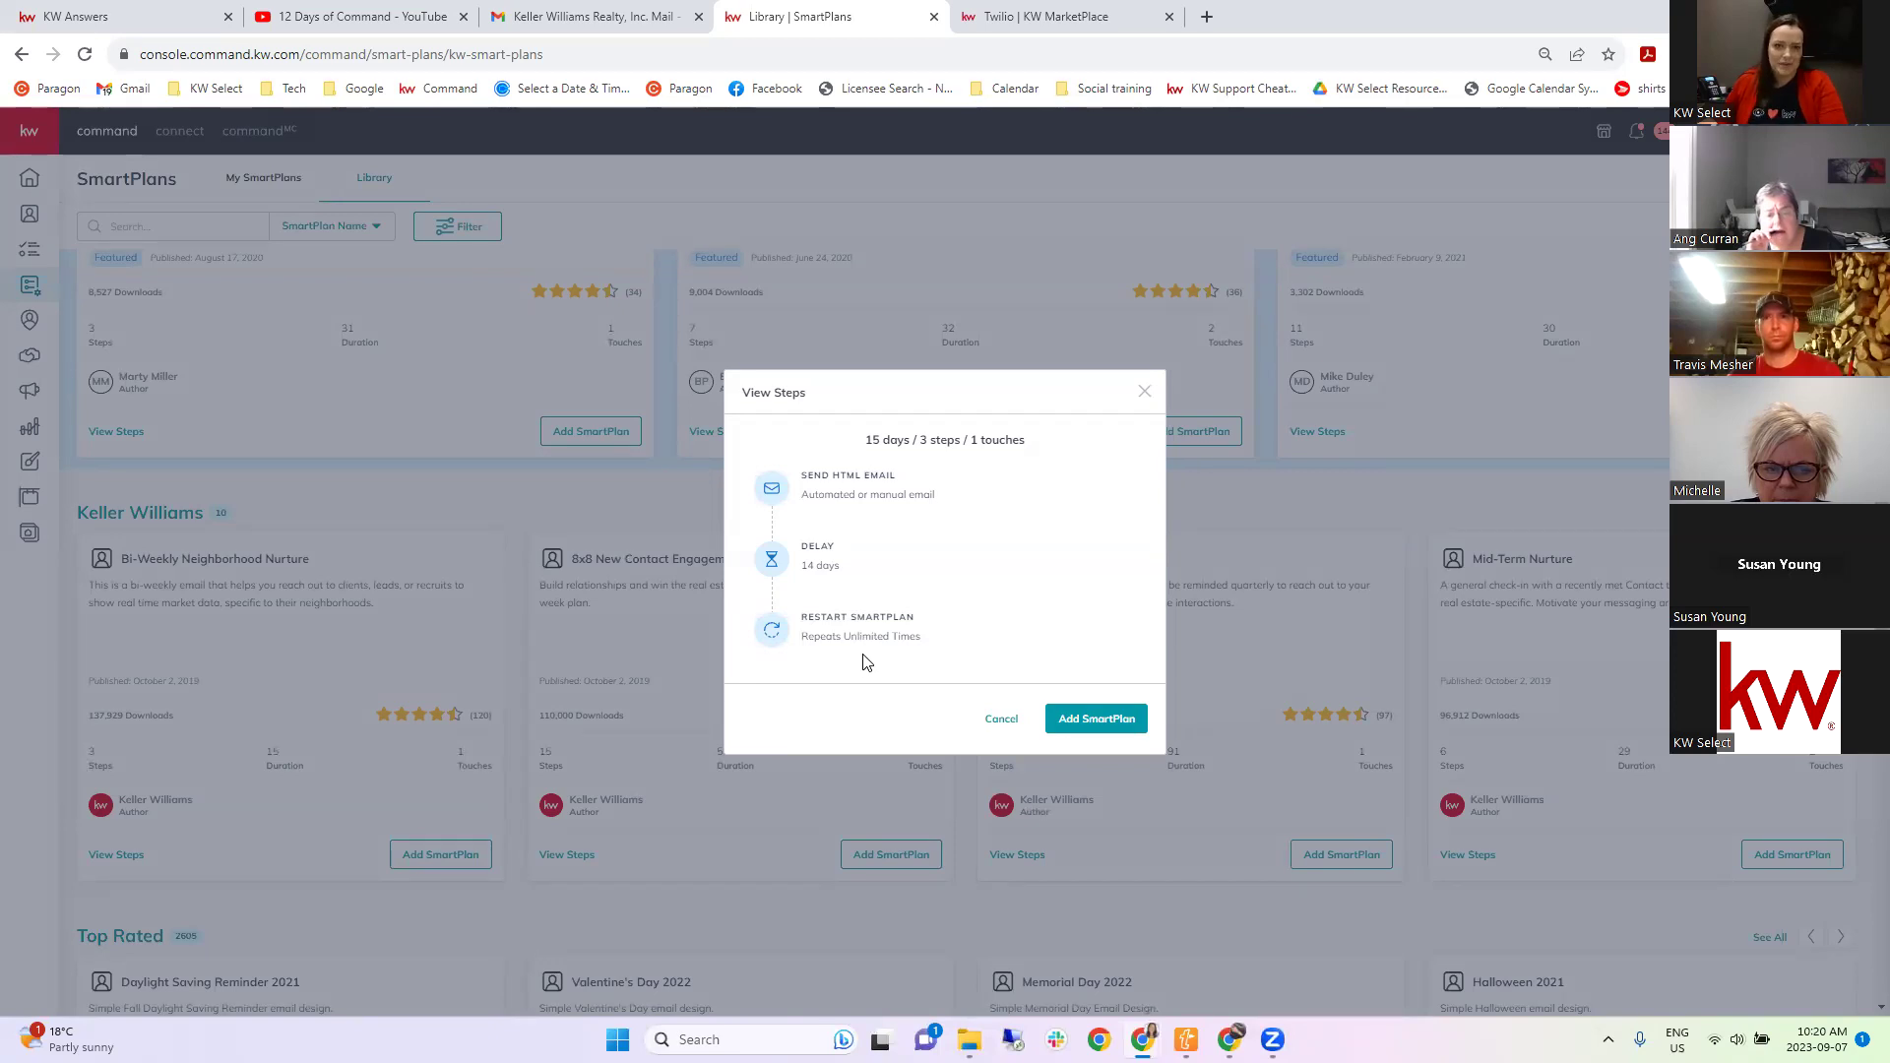
{"action": "left_click", "coordinate": [1143, 391]}
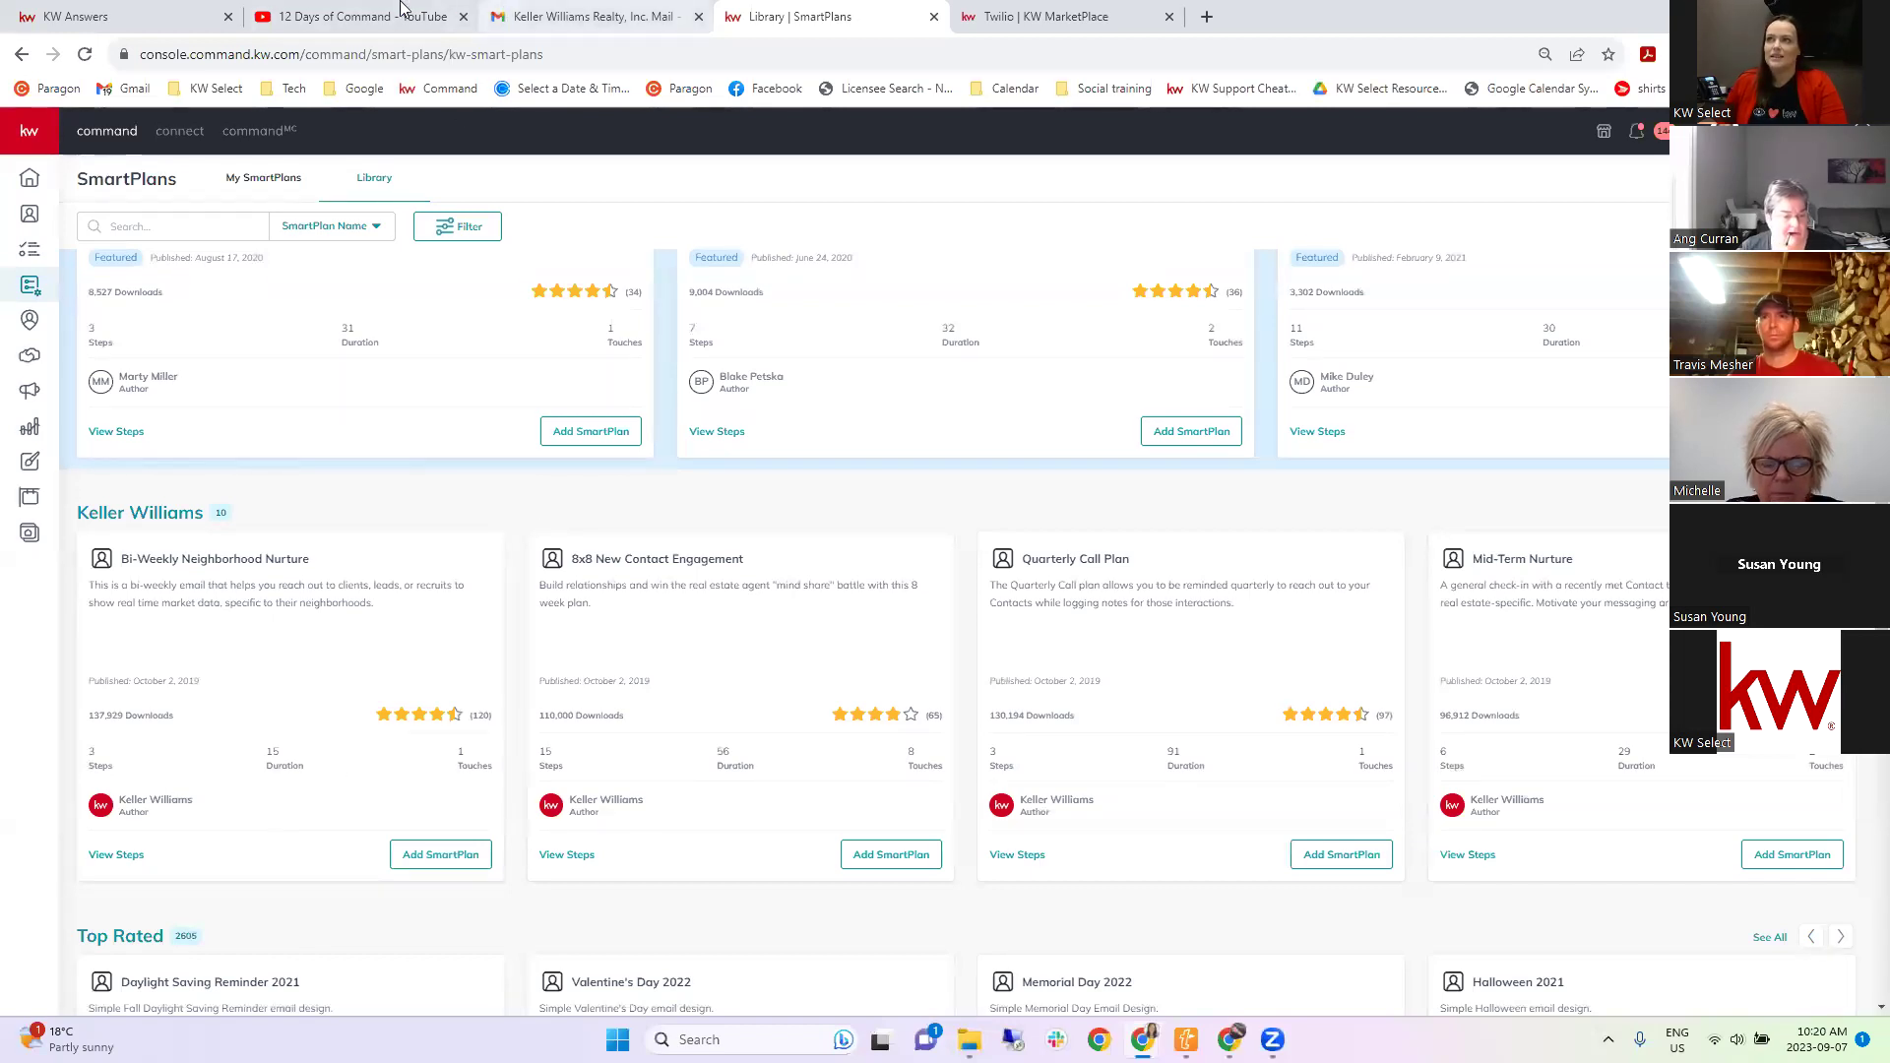
Switch to the Bi-Weekly Neighborhood Update email in Gmail and highlight the unsubscribe line at its end.
{"action": "left_click", "coordinate": [622, 21]}
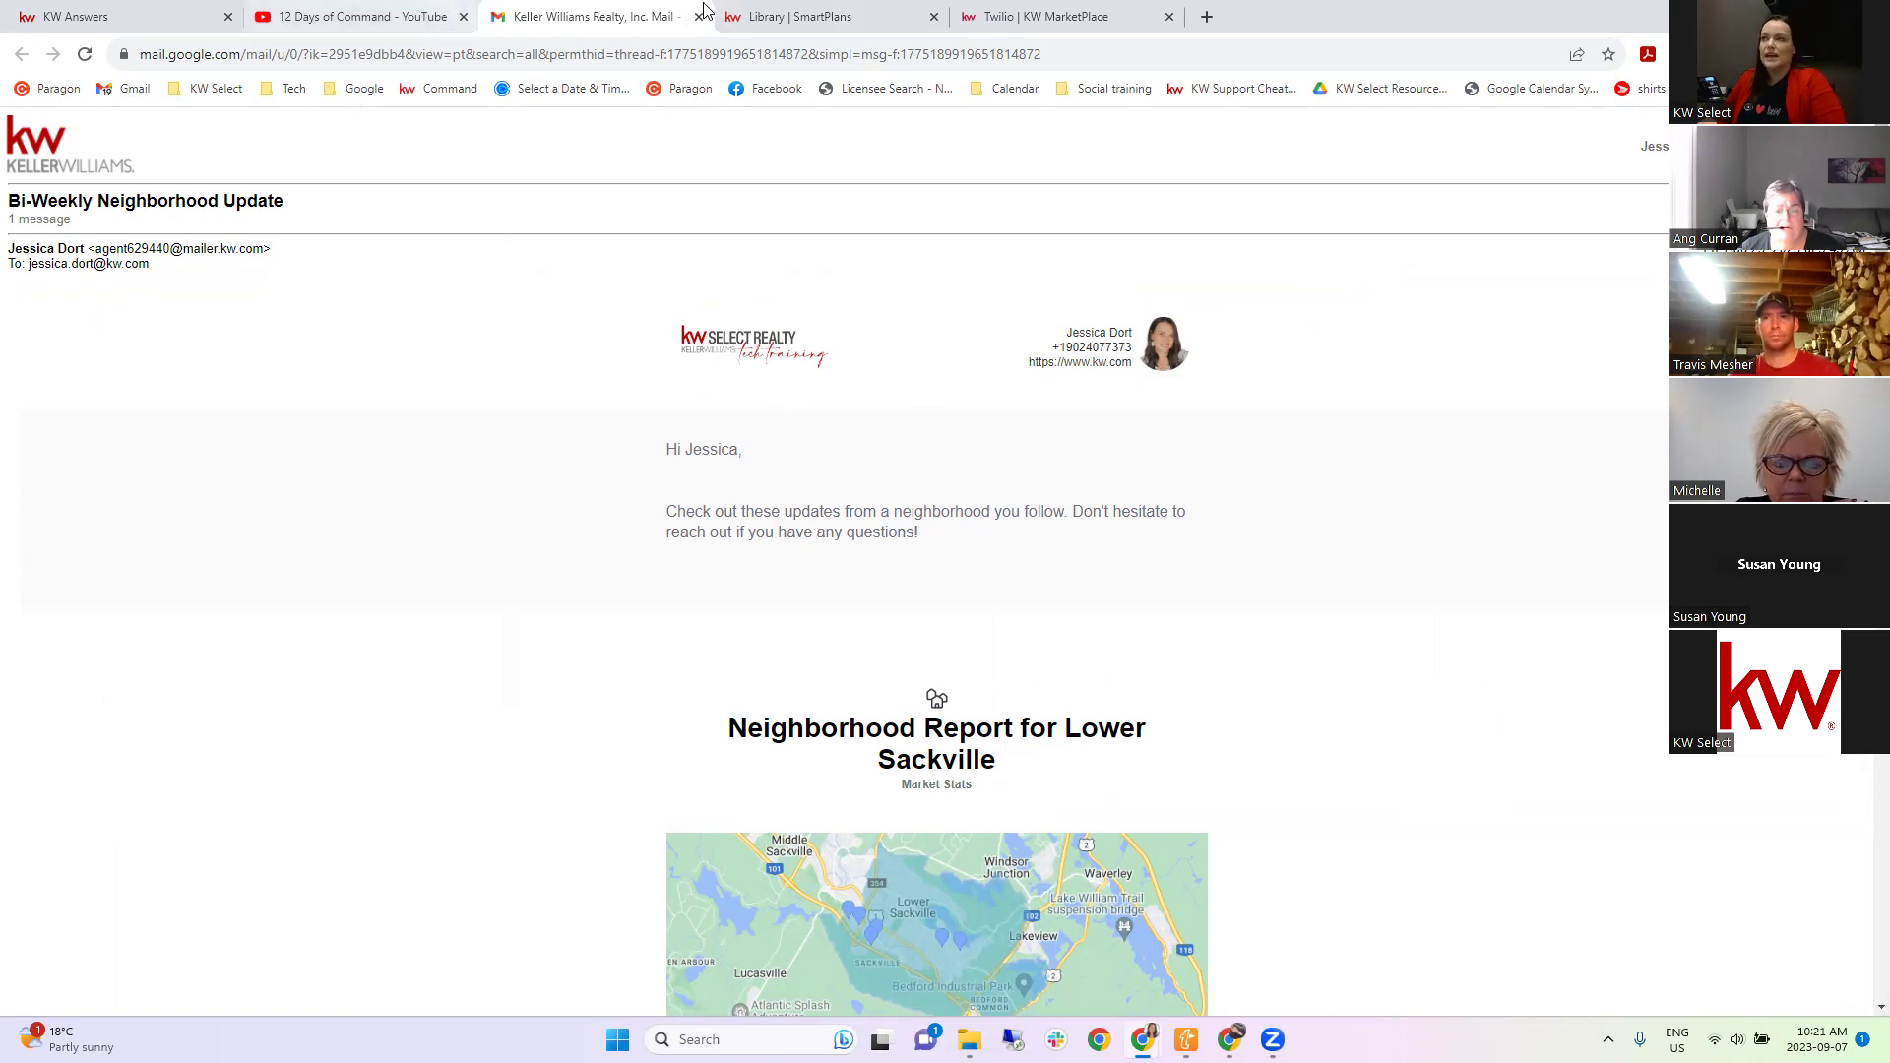
{"action": "left_click", "coordinate": [826, 9]}
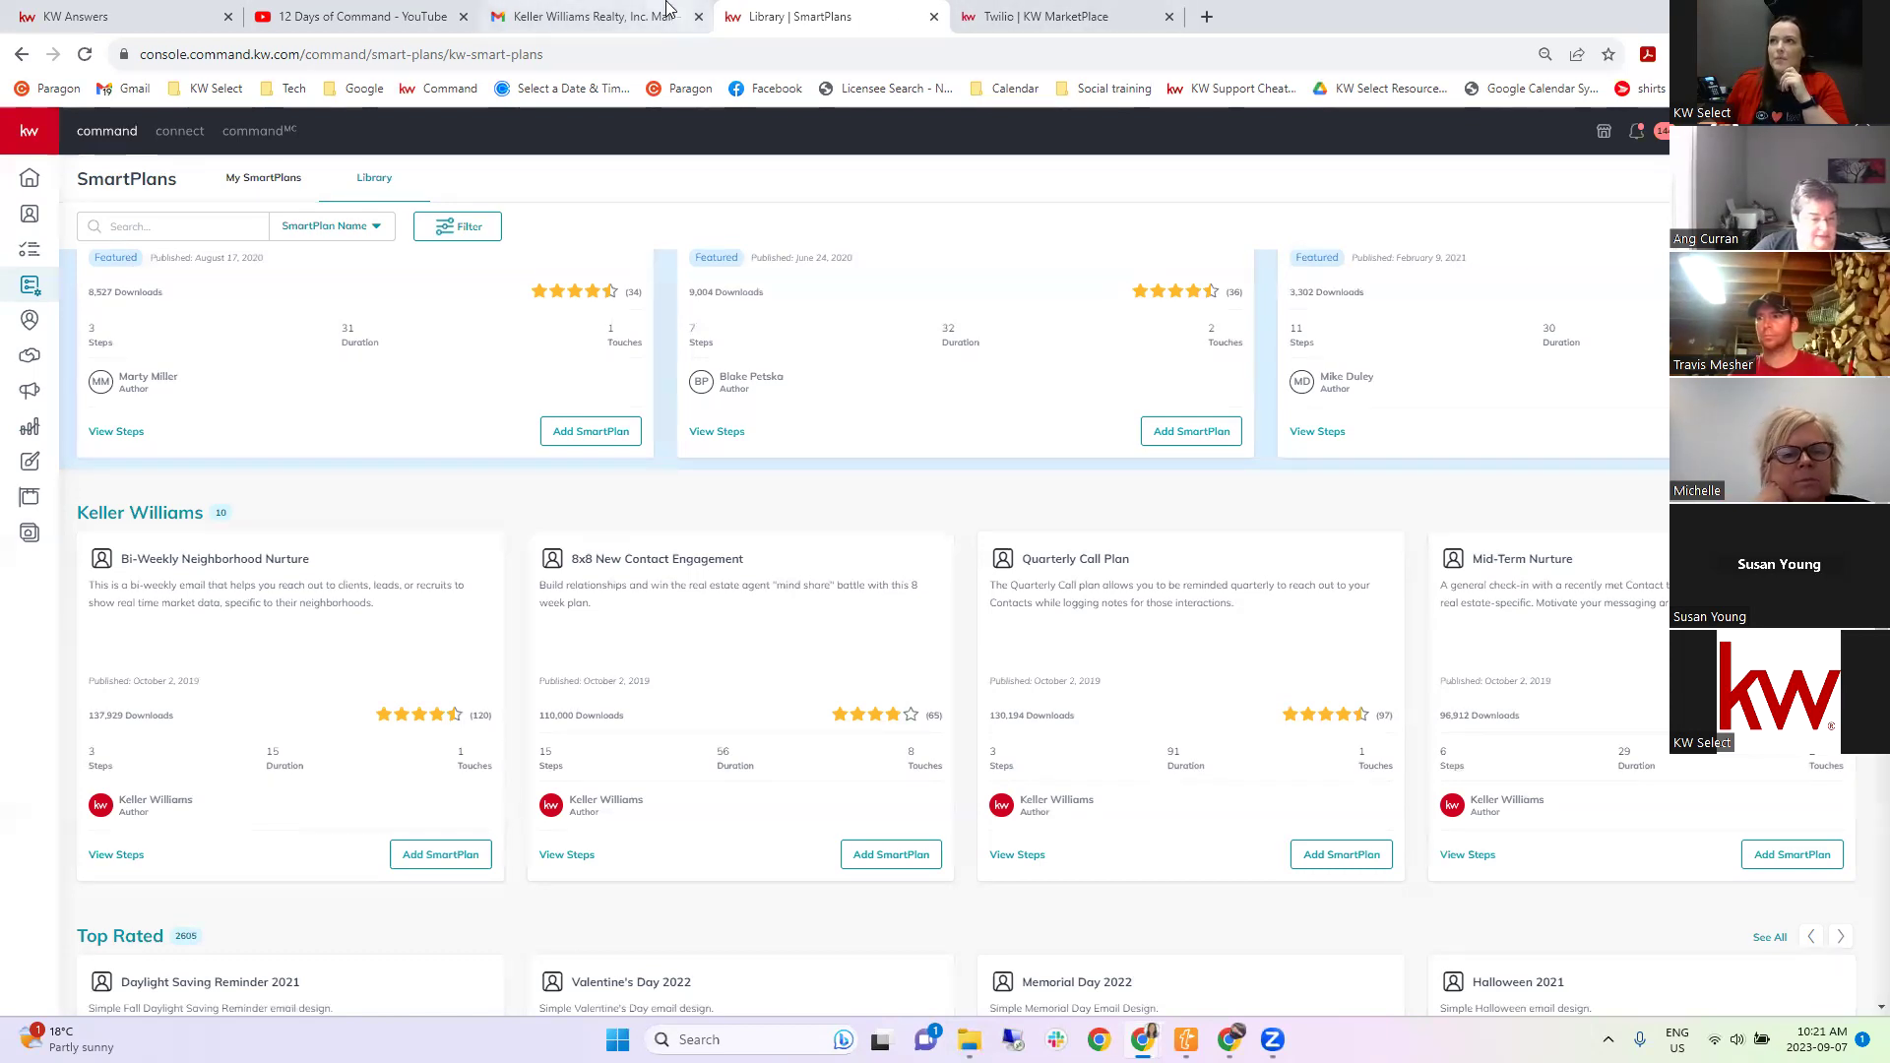
{"action": "left_click", "coordinate": [590, 16]}
{"action": "scroll", "coordinate": [929, 571], "scroll_direction": "down", "scroll_amount": 5}
{"action": "scroll", "coordinate": [930, 571], "scroll_direction": "down", "scroll_amount": 20}
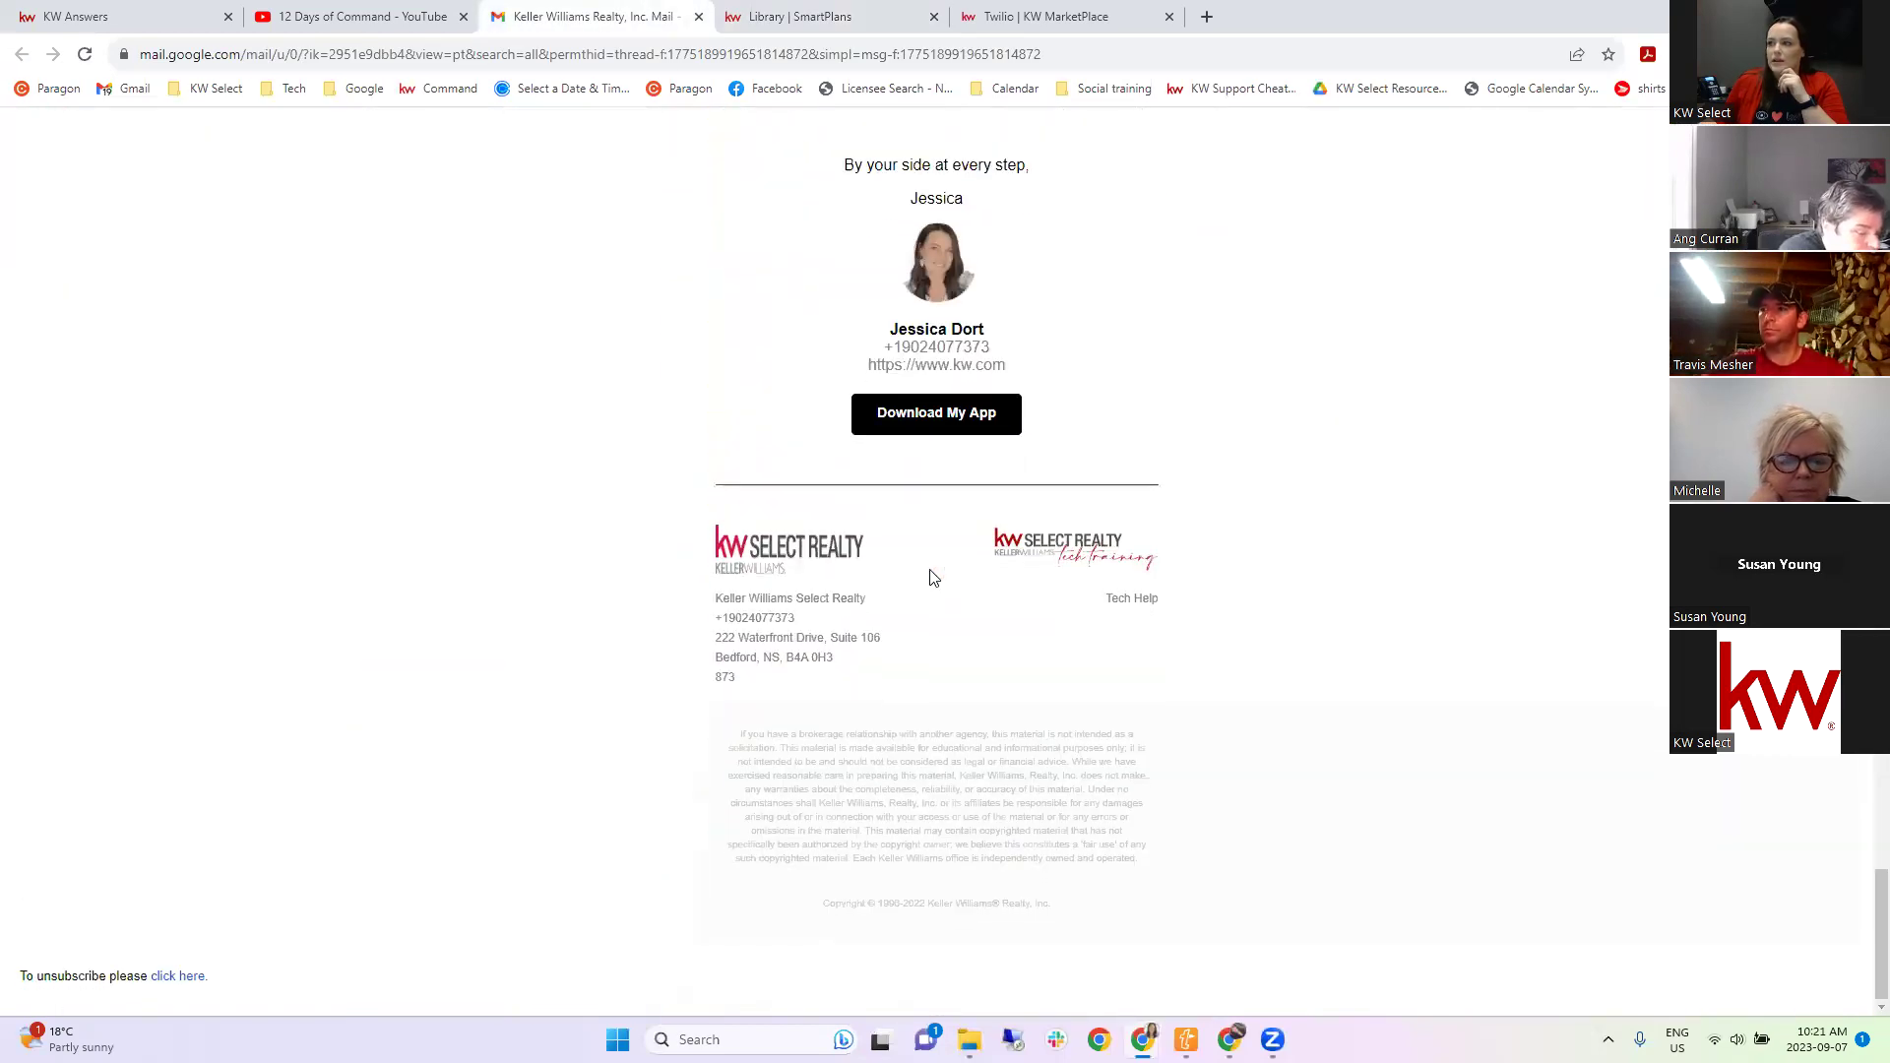
{"action": "scroll", "coordinate": [929, 571], "scroll_direction": "up", "scroll_amount": 3}
{"action": "scroll", "coordinate": [1082, 586], "scroll_direction": "down", "scroll_amount": 3}
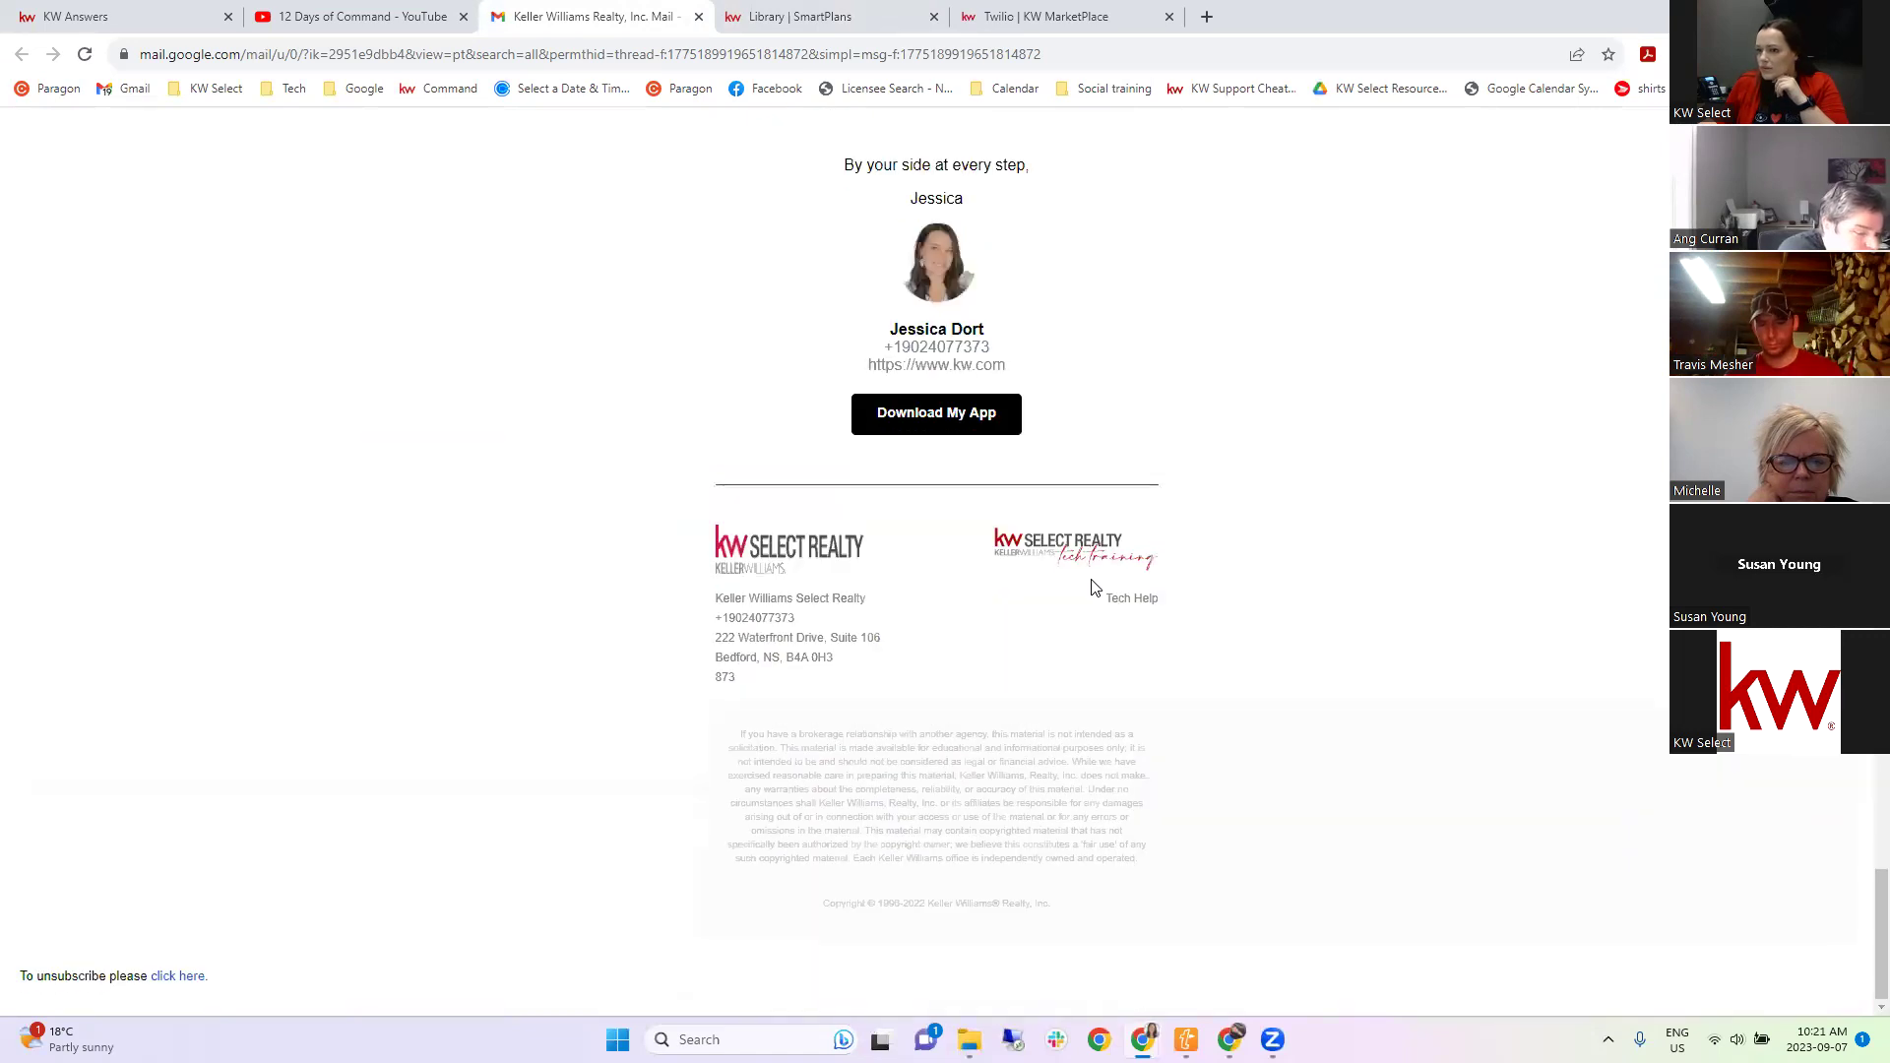
{"action": "left_click_drag", "start_coordinate": [26, 976], "coordinate": [253, 978]}
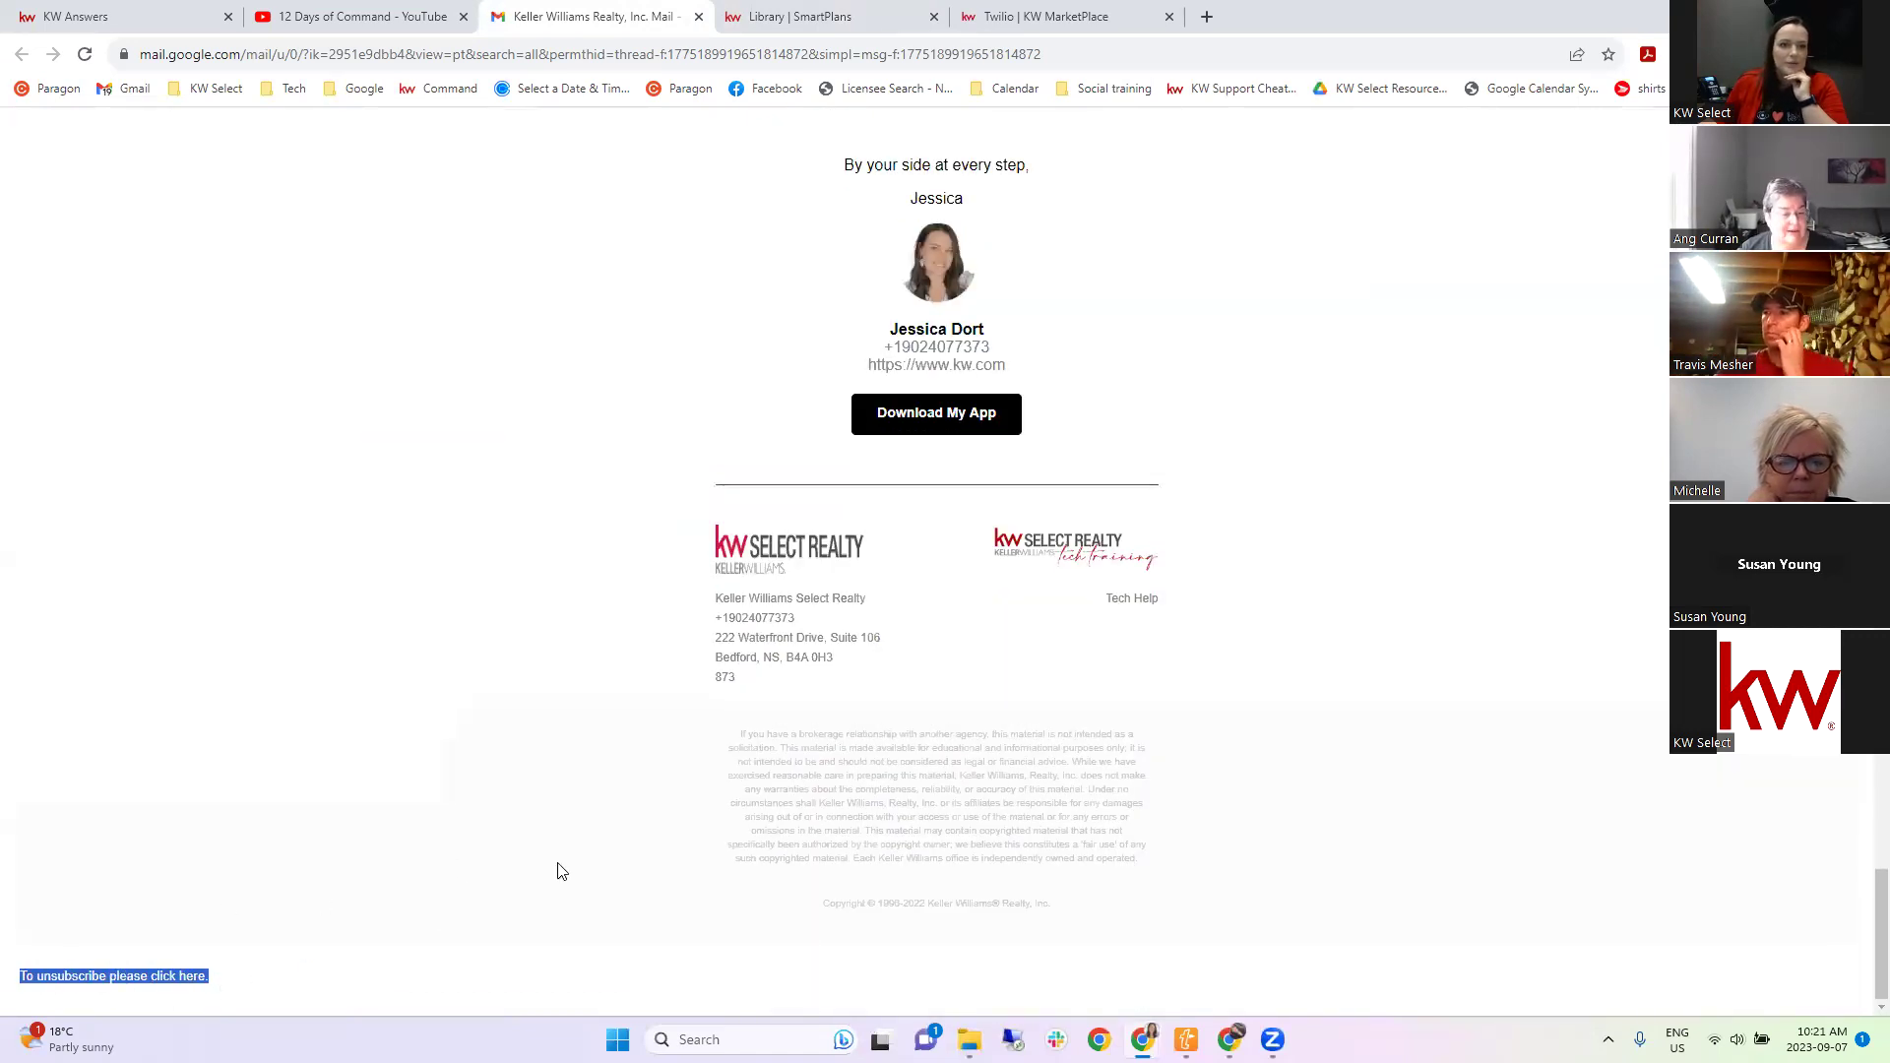
{"action": "scroll", "coordinate": [611, 873], "scroll_direction": "up", "scroll_amount": 10}
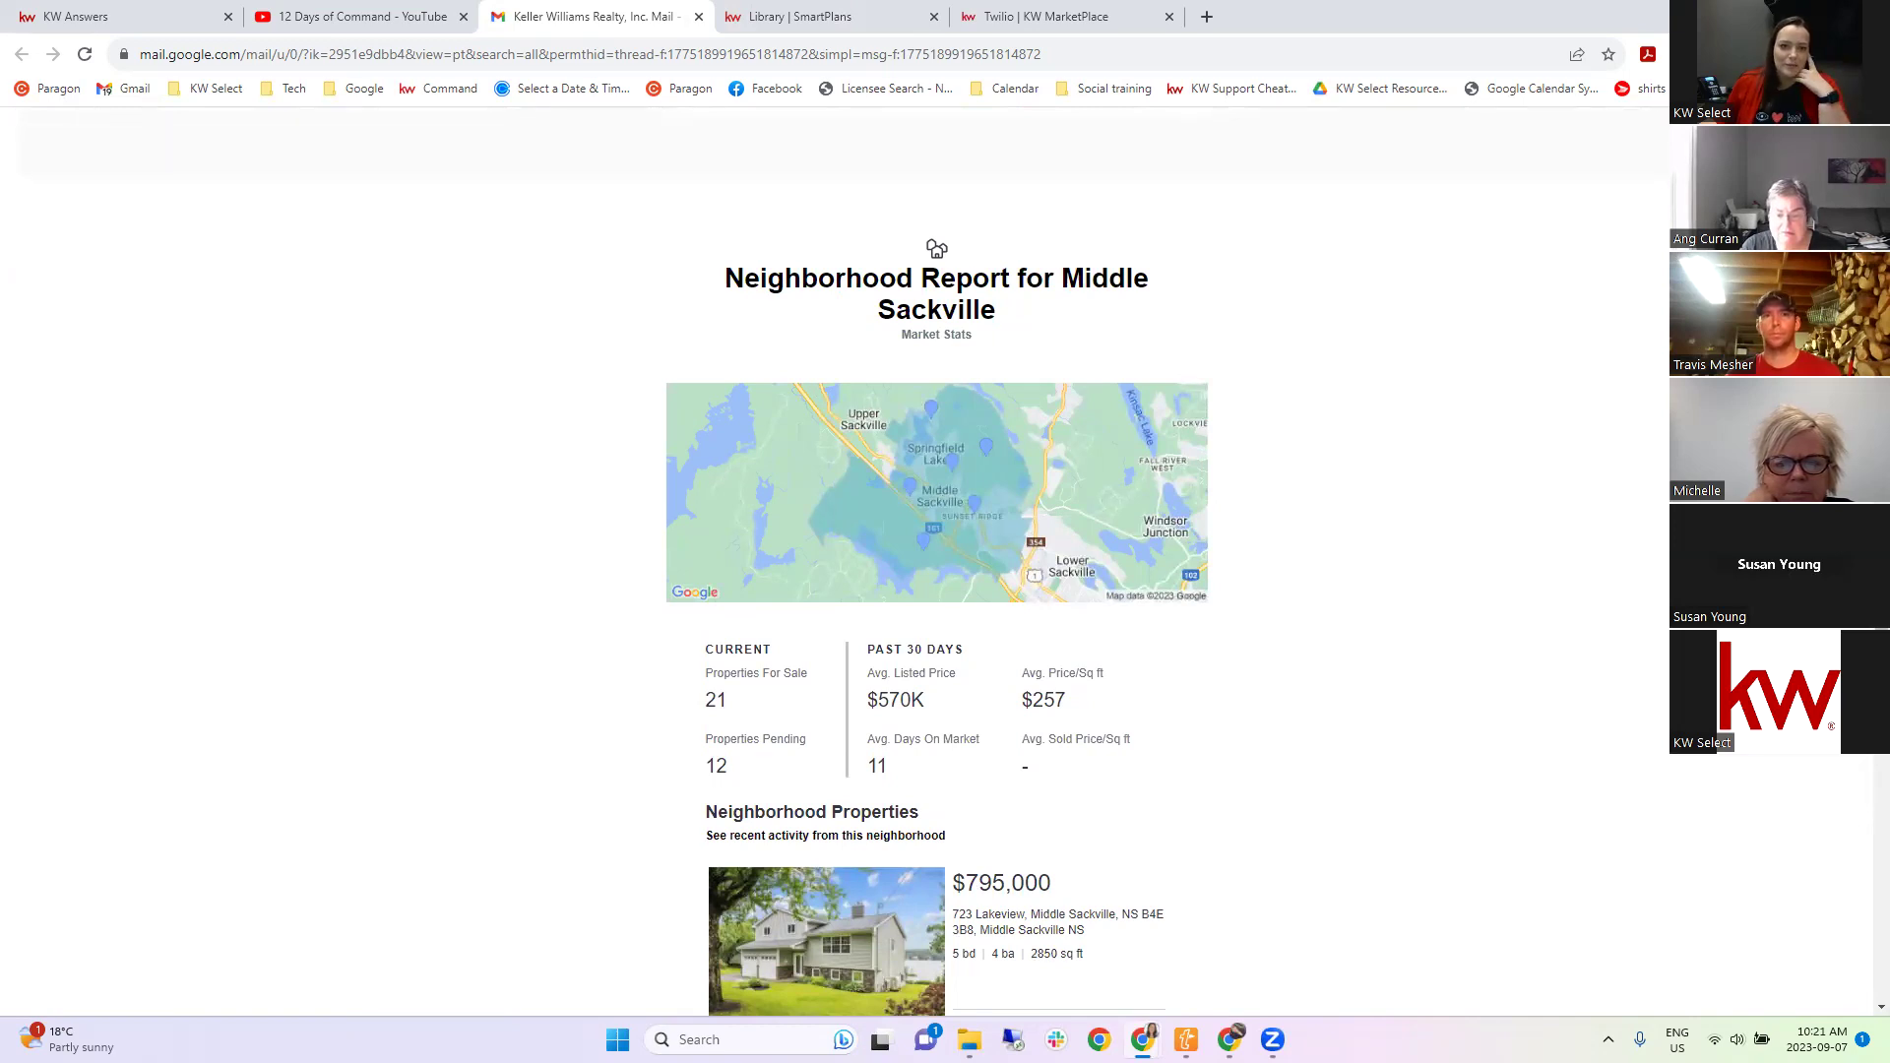
Return to the SmartPlans library in Command and view the steps of the Quarterly Call Plan.
{"action": "left_click", "coordinate": [740, 12]}
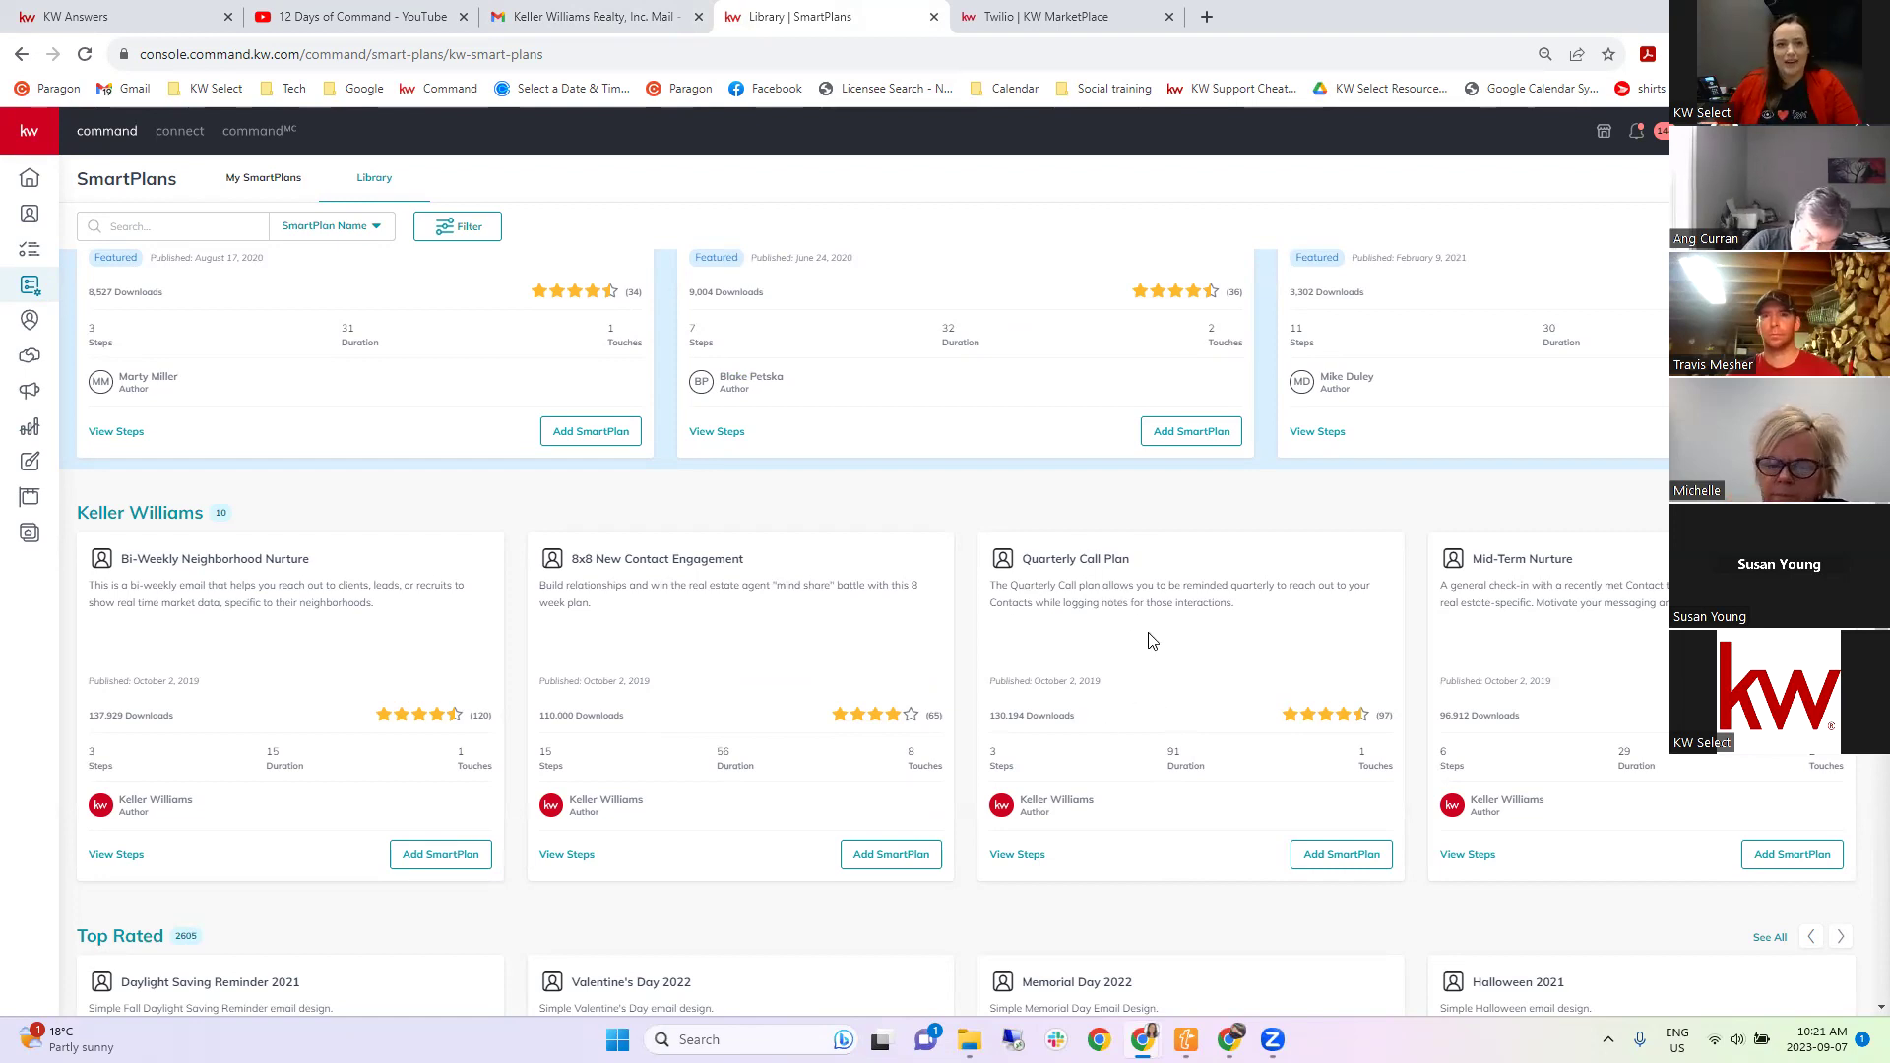
{"action": "left_click", "coordinate": [1022, 856]}
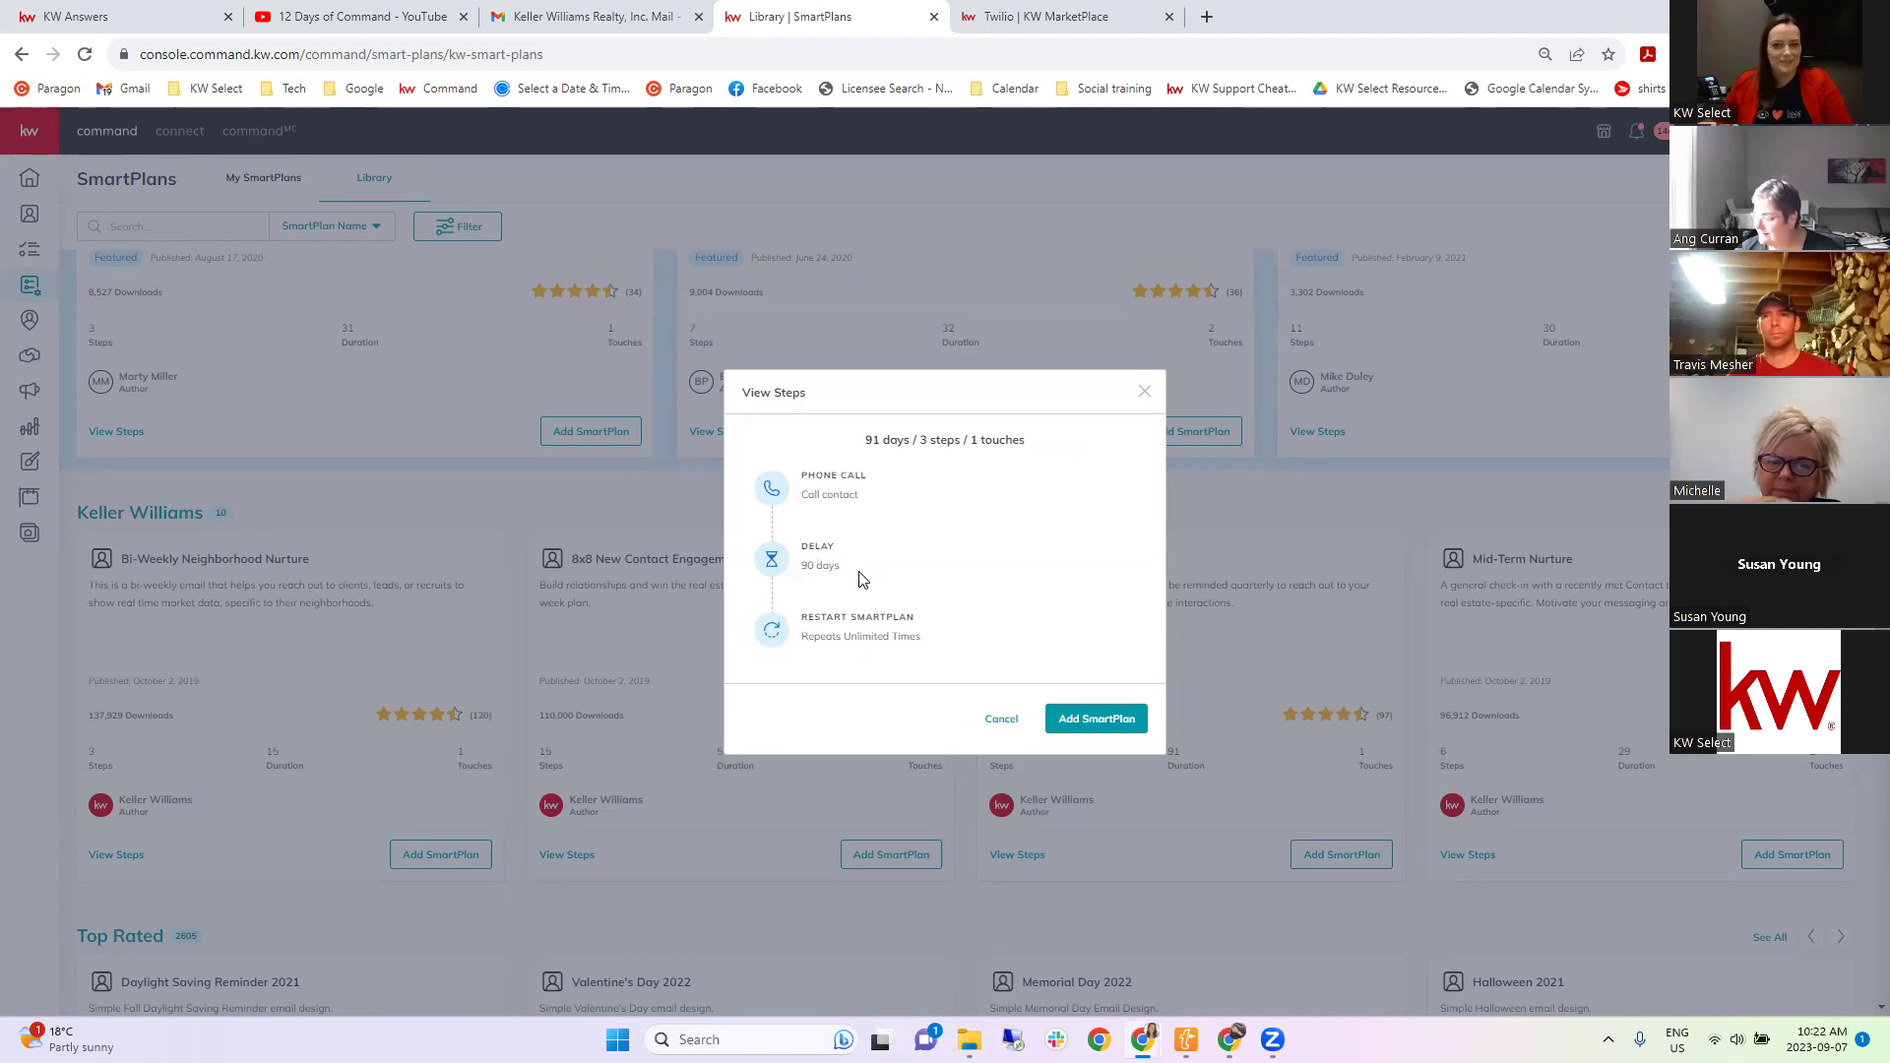
{"action": "left_click", "coordinate": [1144, 393]}
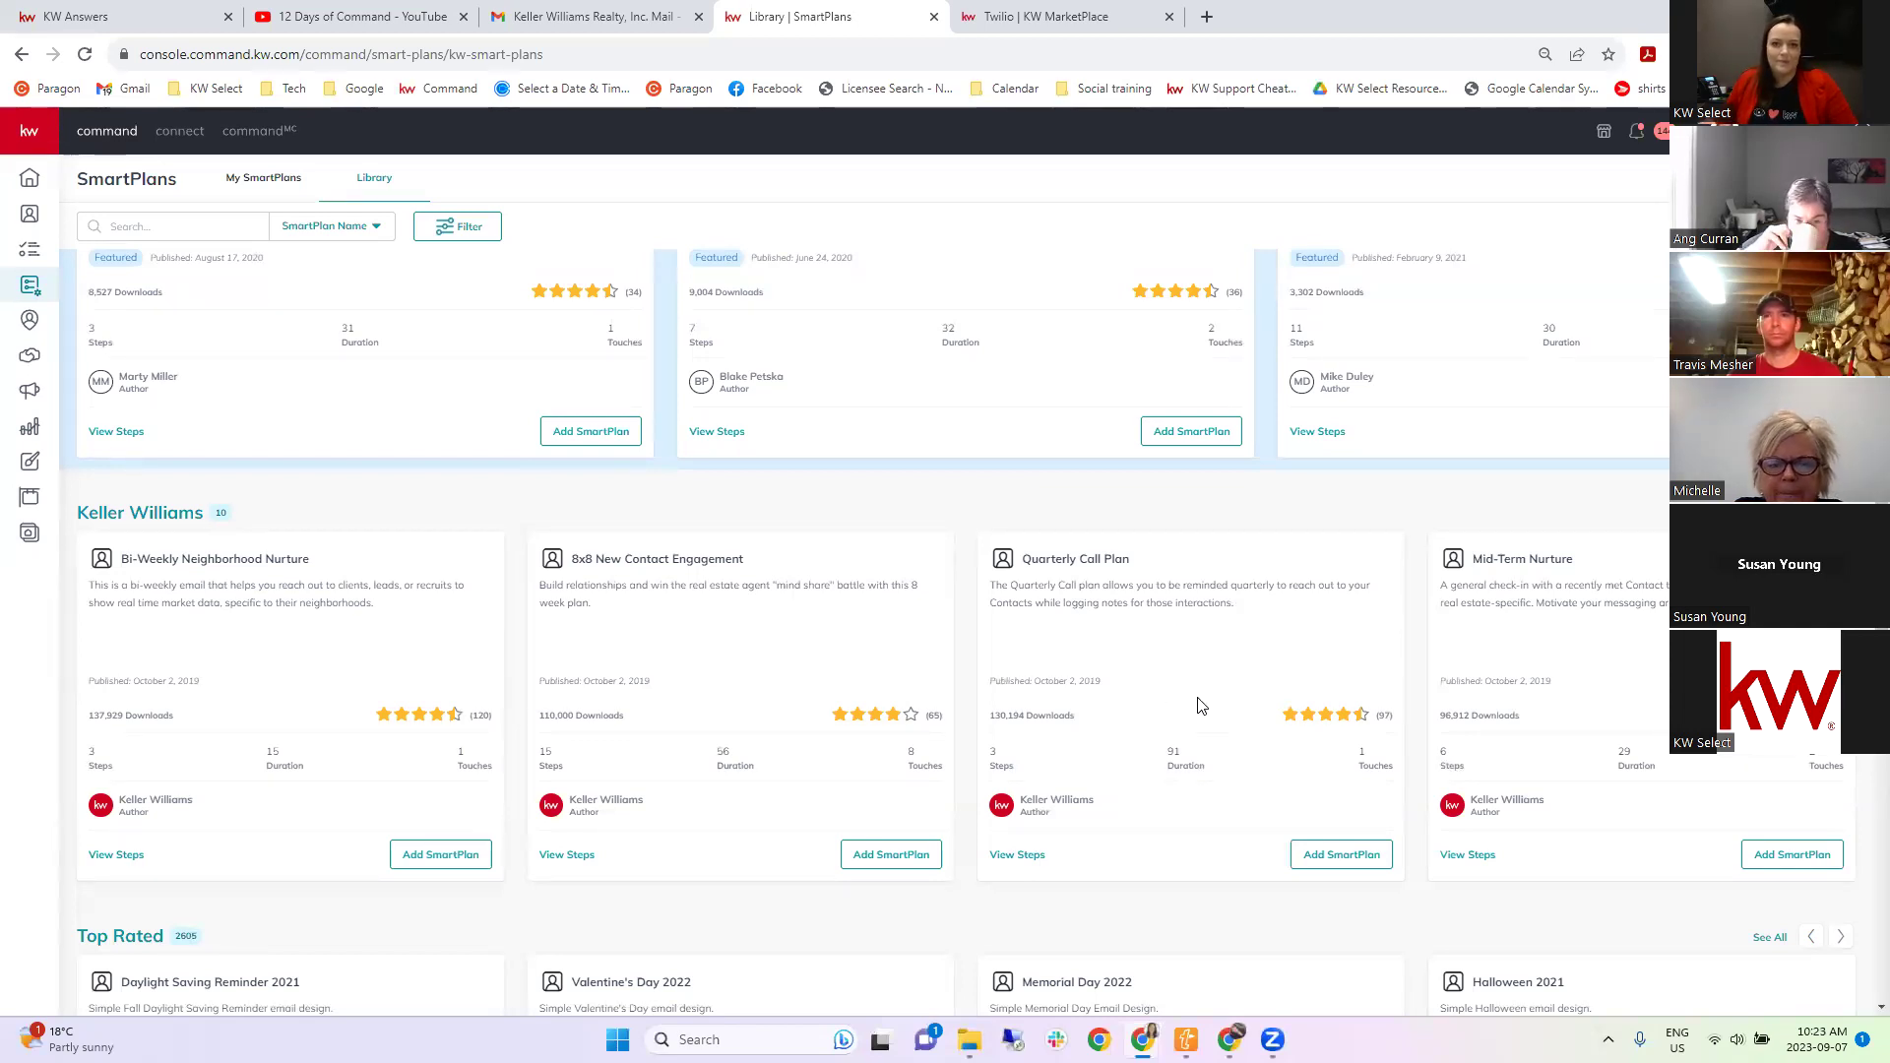
View the steps of the Keller Williams Birthday plan, checking its touch task, phone call and automated text previews, and close the list.
{"action": "scroll", "coordinate": [433, 569], "scroll_direction": "right", "scroll_amount": 3}
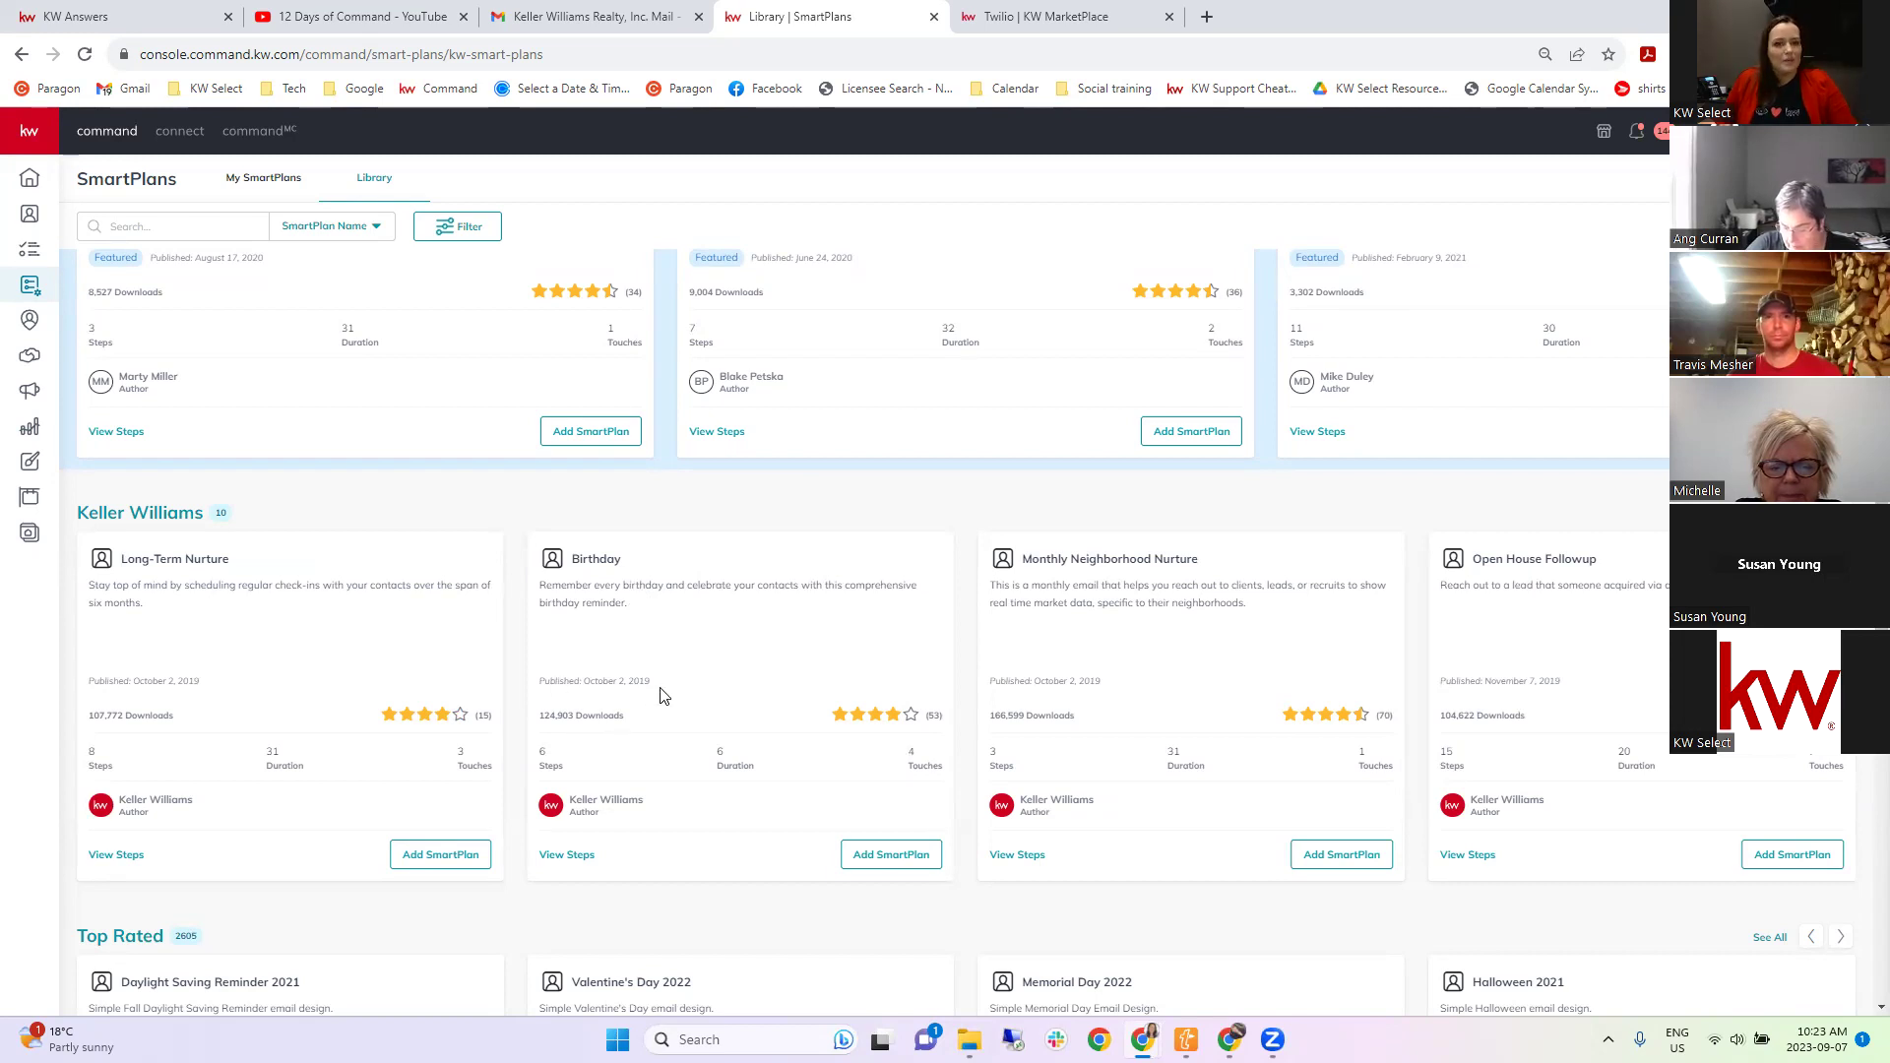
{"action": "left_click", "coordinate": [566, 856]}
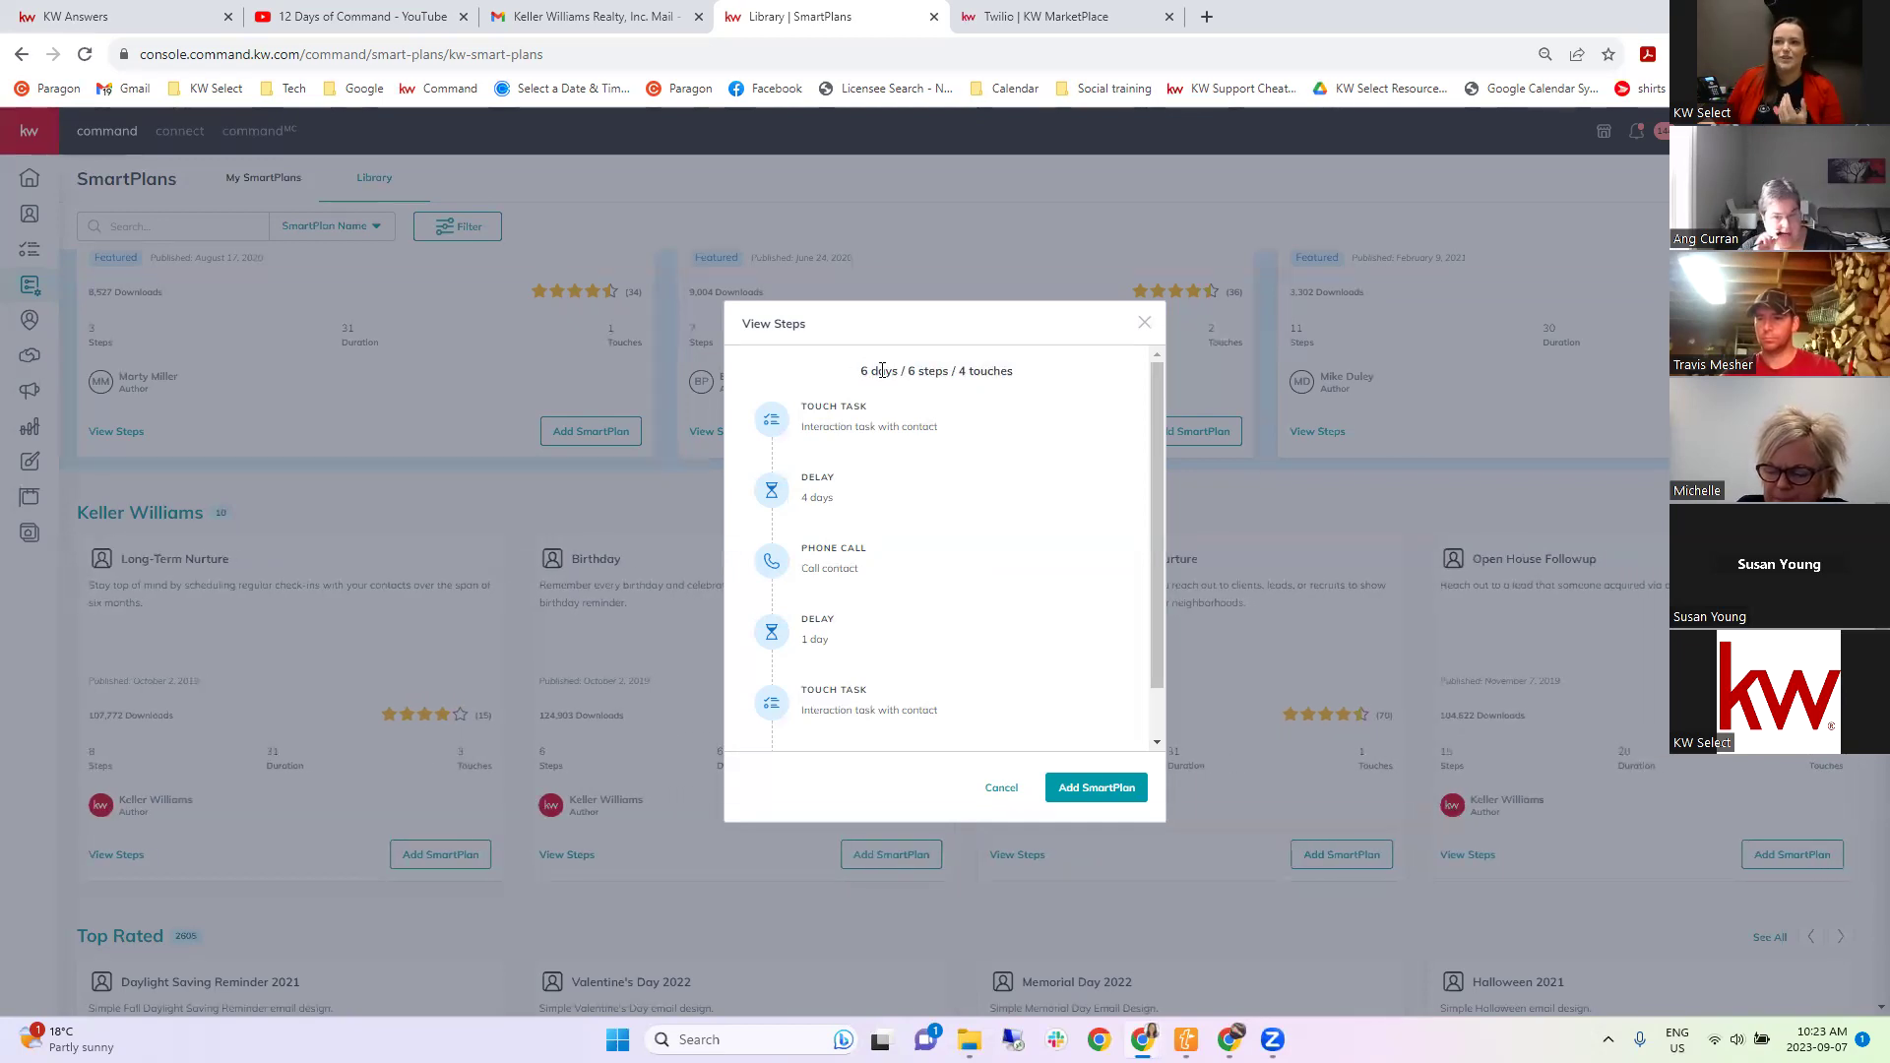
{"action": "mouse_move", "coordinate": [774, 420]}
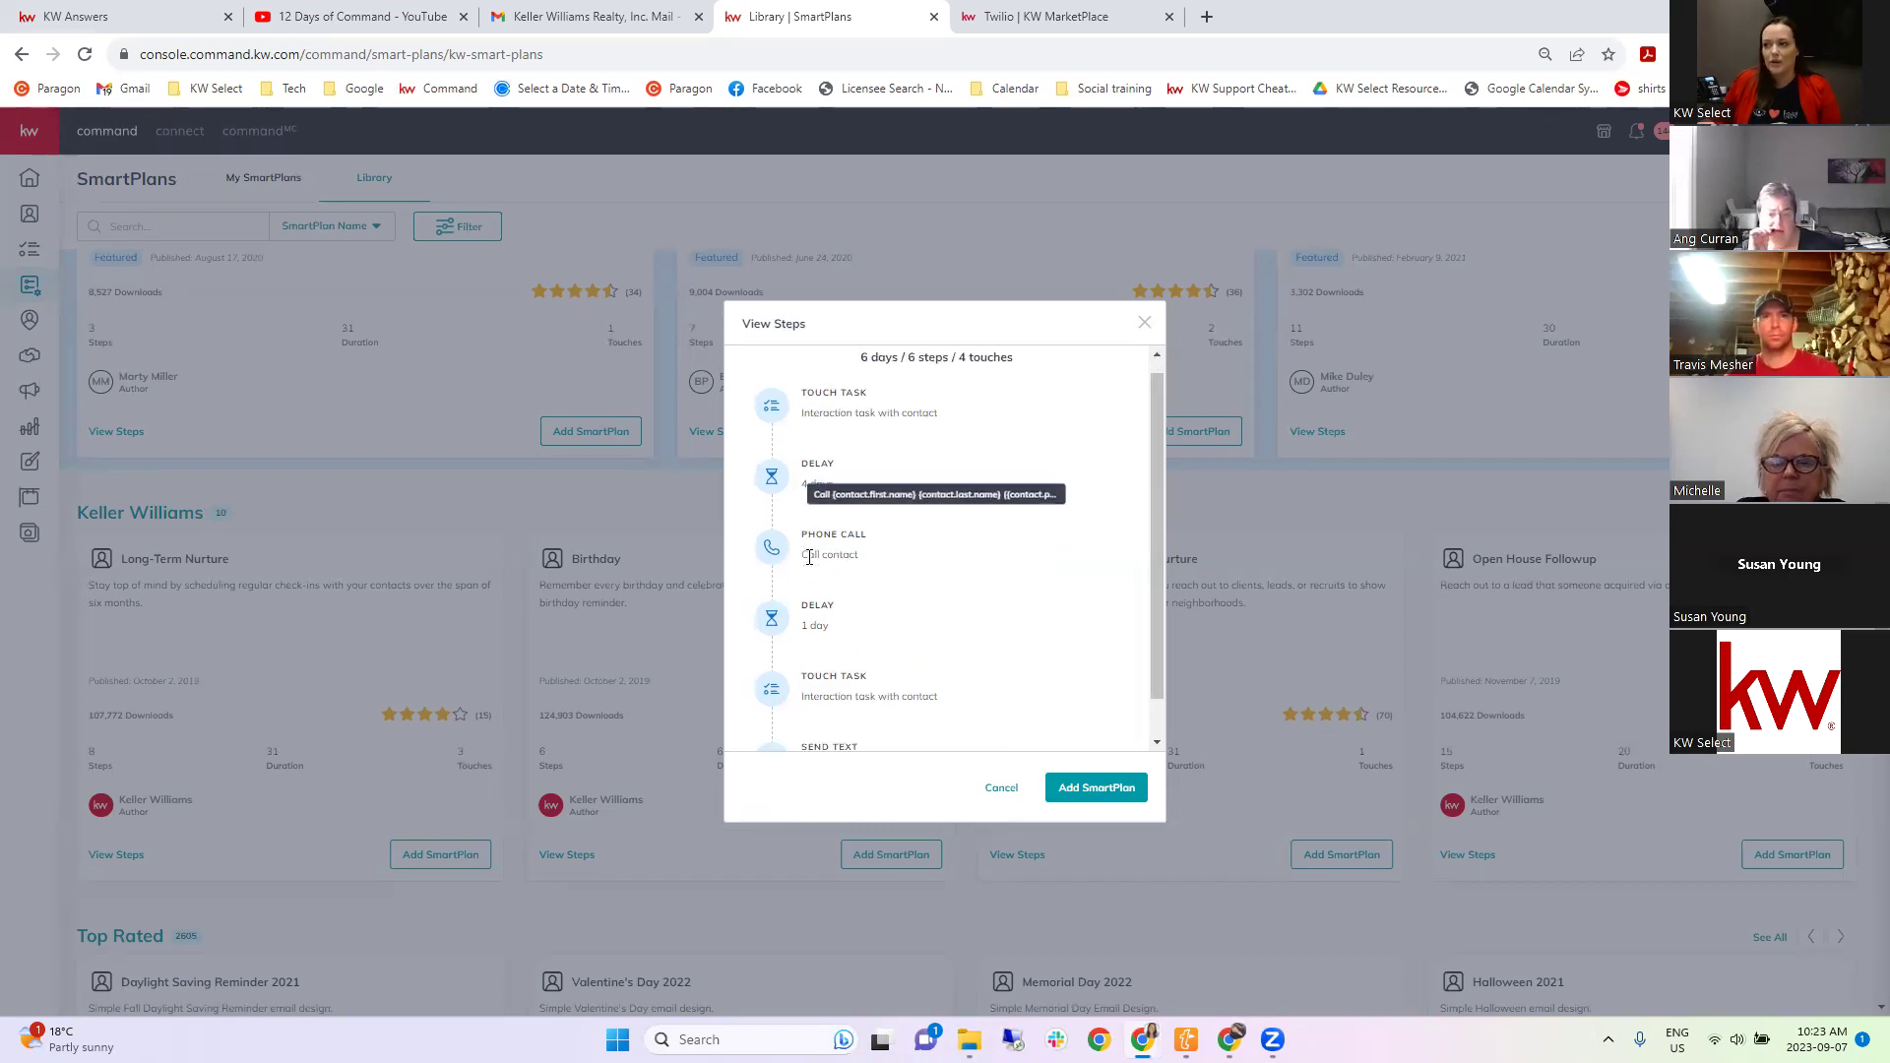
{"action": "scroll", "coordinate": [804, 568], "scroll_direction": "down", "scroll_amount": 1}
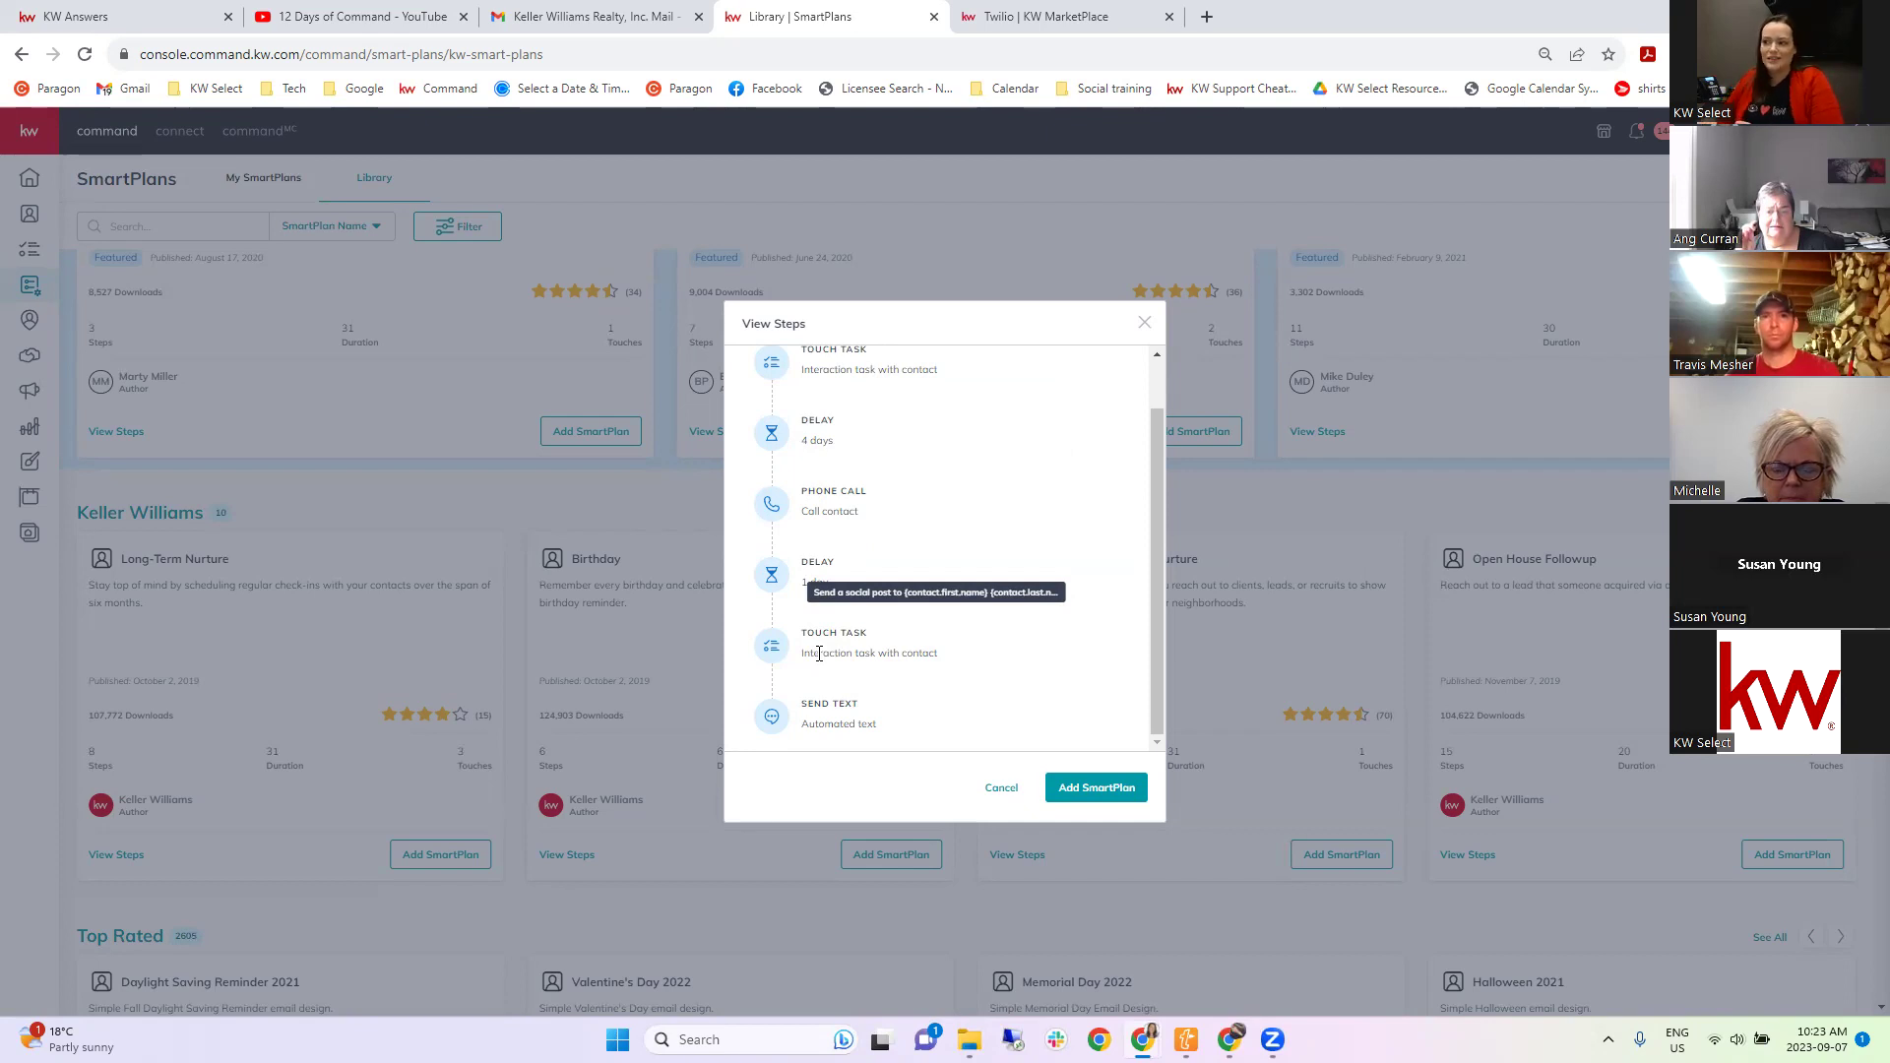
{"action": "mouse_move", "coordinate": [784, 721]}
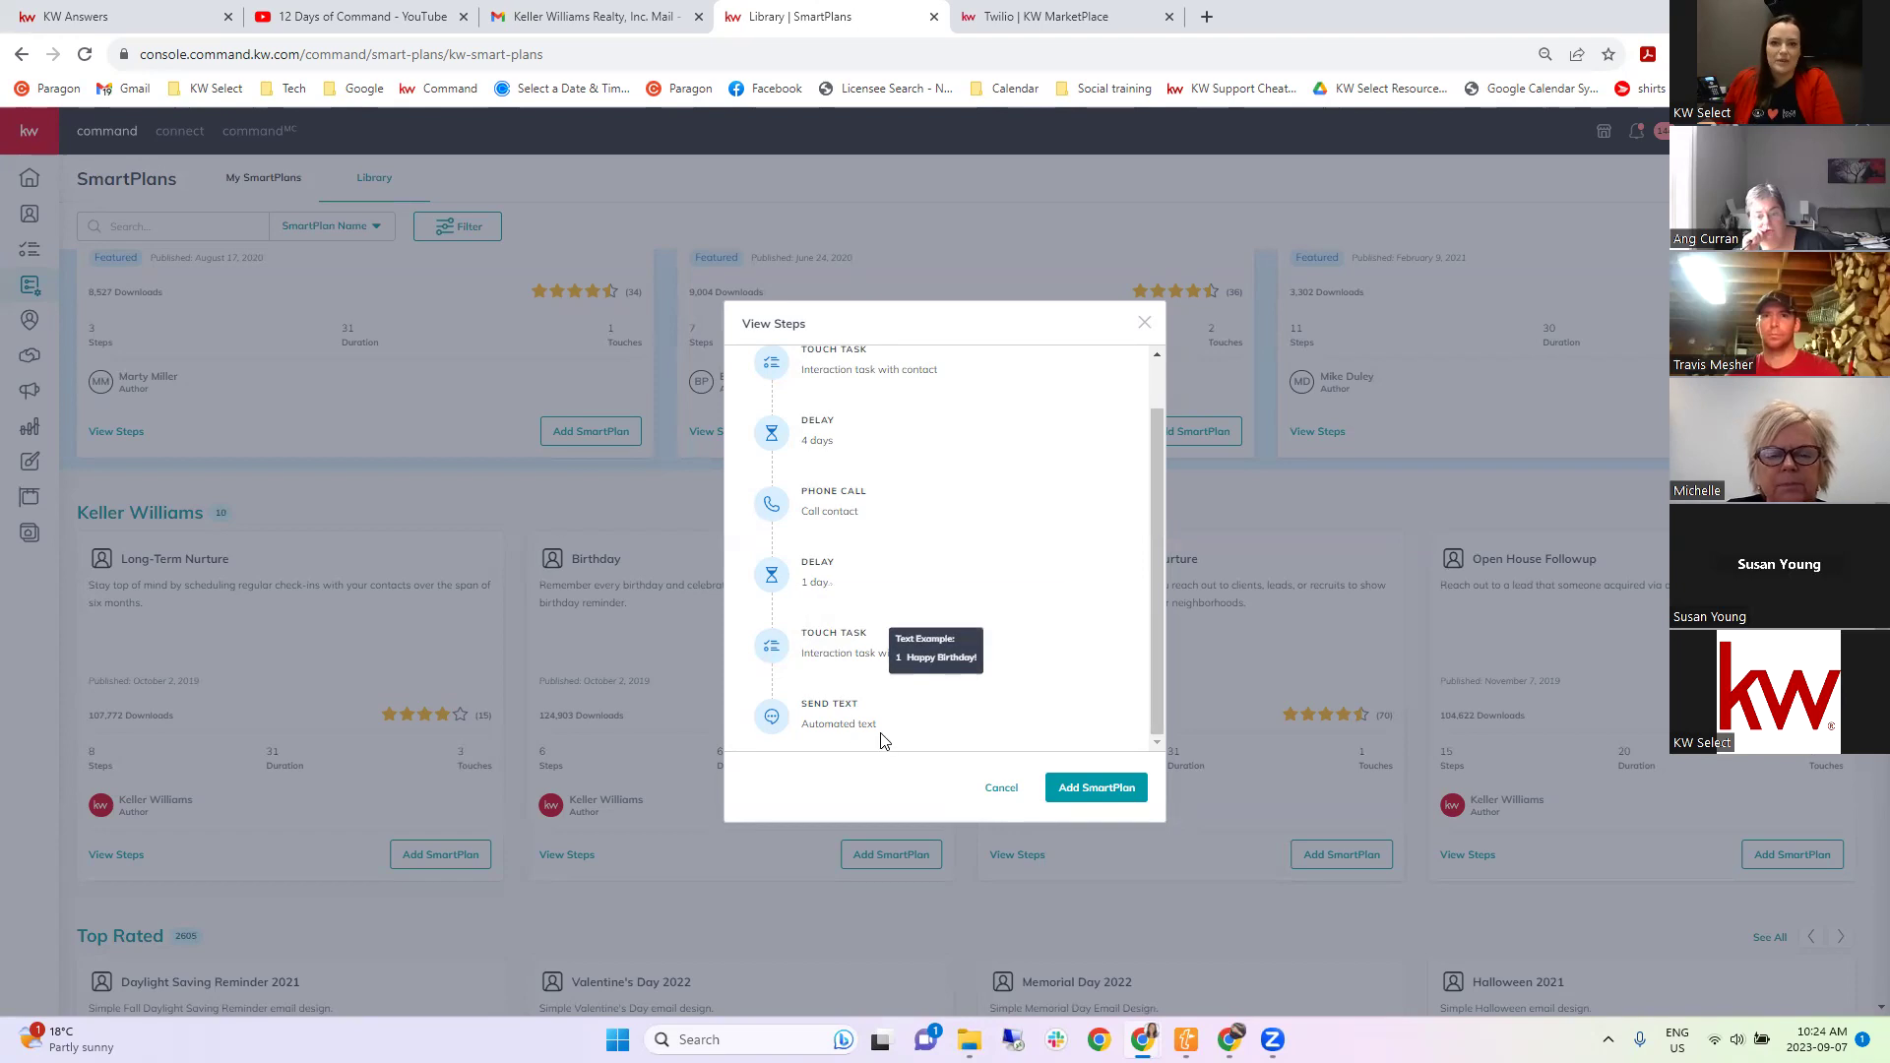
{"action": "scroll", "coordinate": [879, 740], "scroll_direction": "up", "scroll_amount": 1}
{"action": "scroll", "coordinate": [883, 736], "scroll_direction": "down", "scroll_amount": 1}
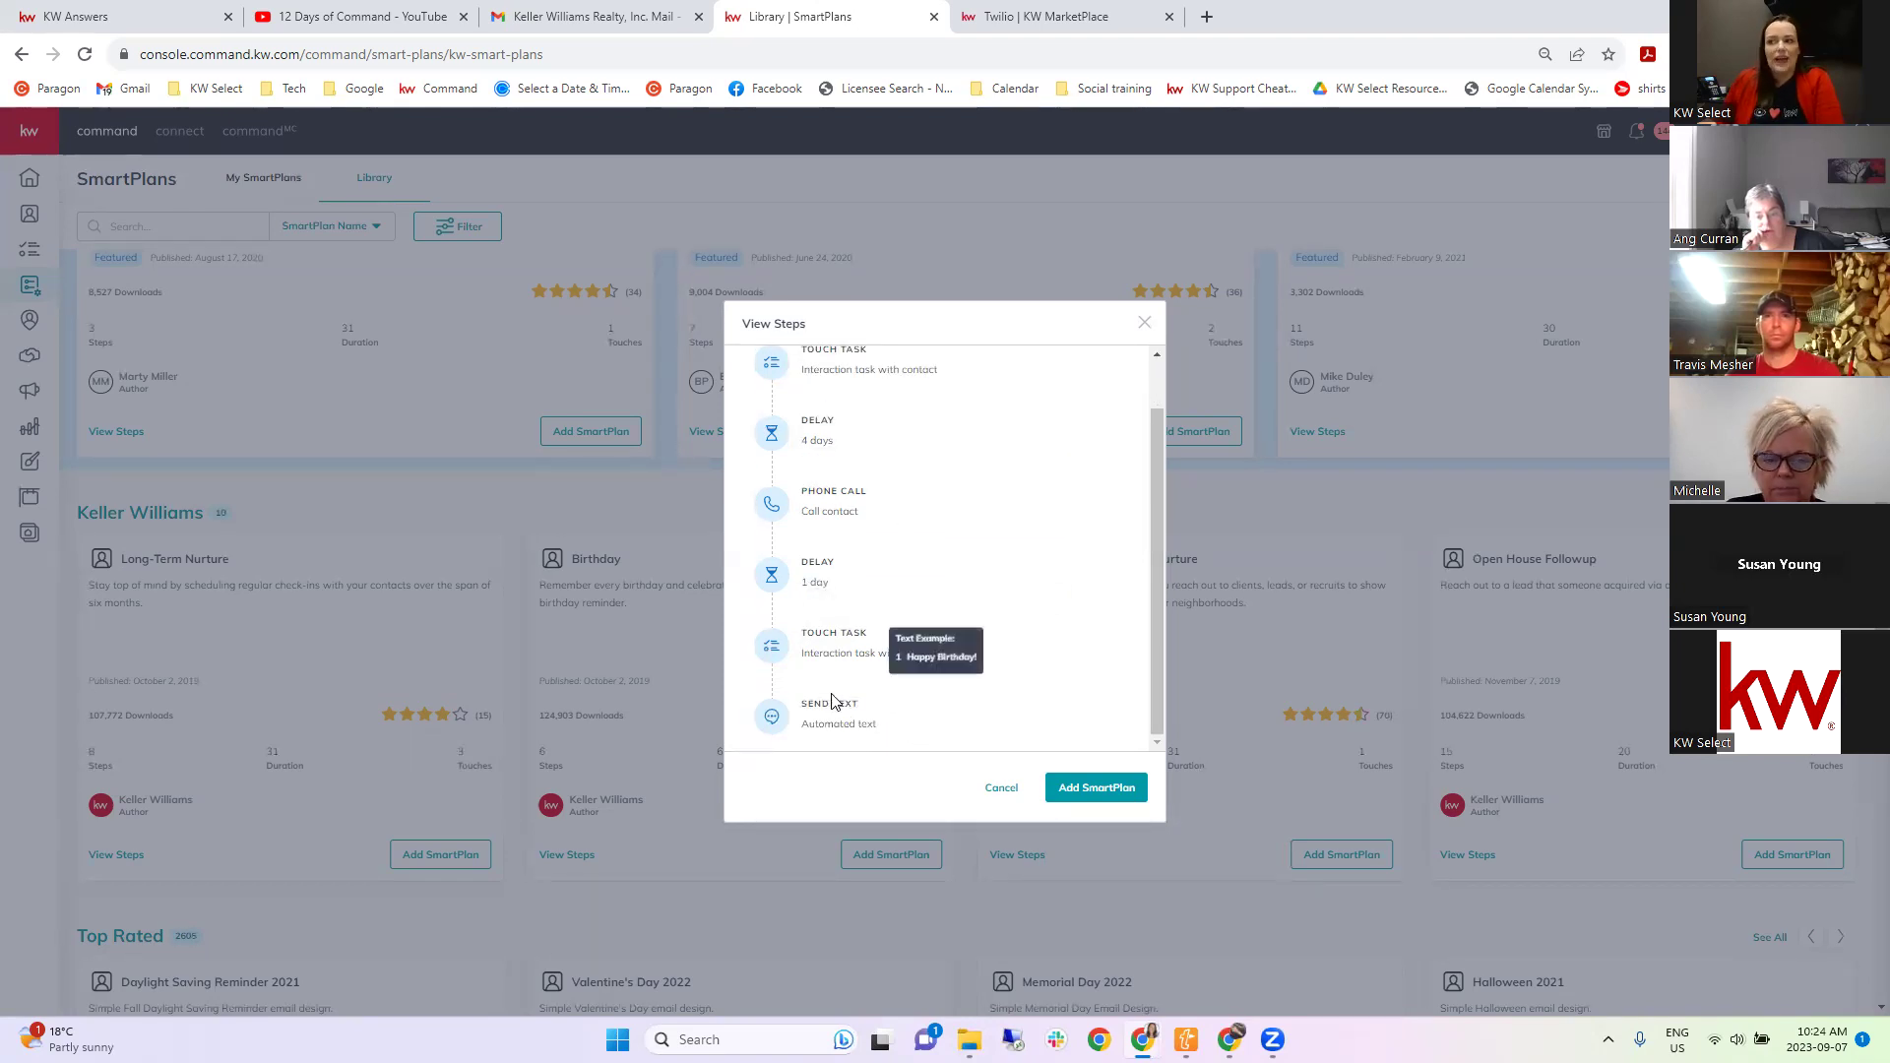
{"action": "scroll", "coordinate": [863, 719], "scroll_direction": "up", "scroll_amount": 1}
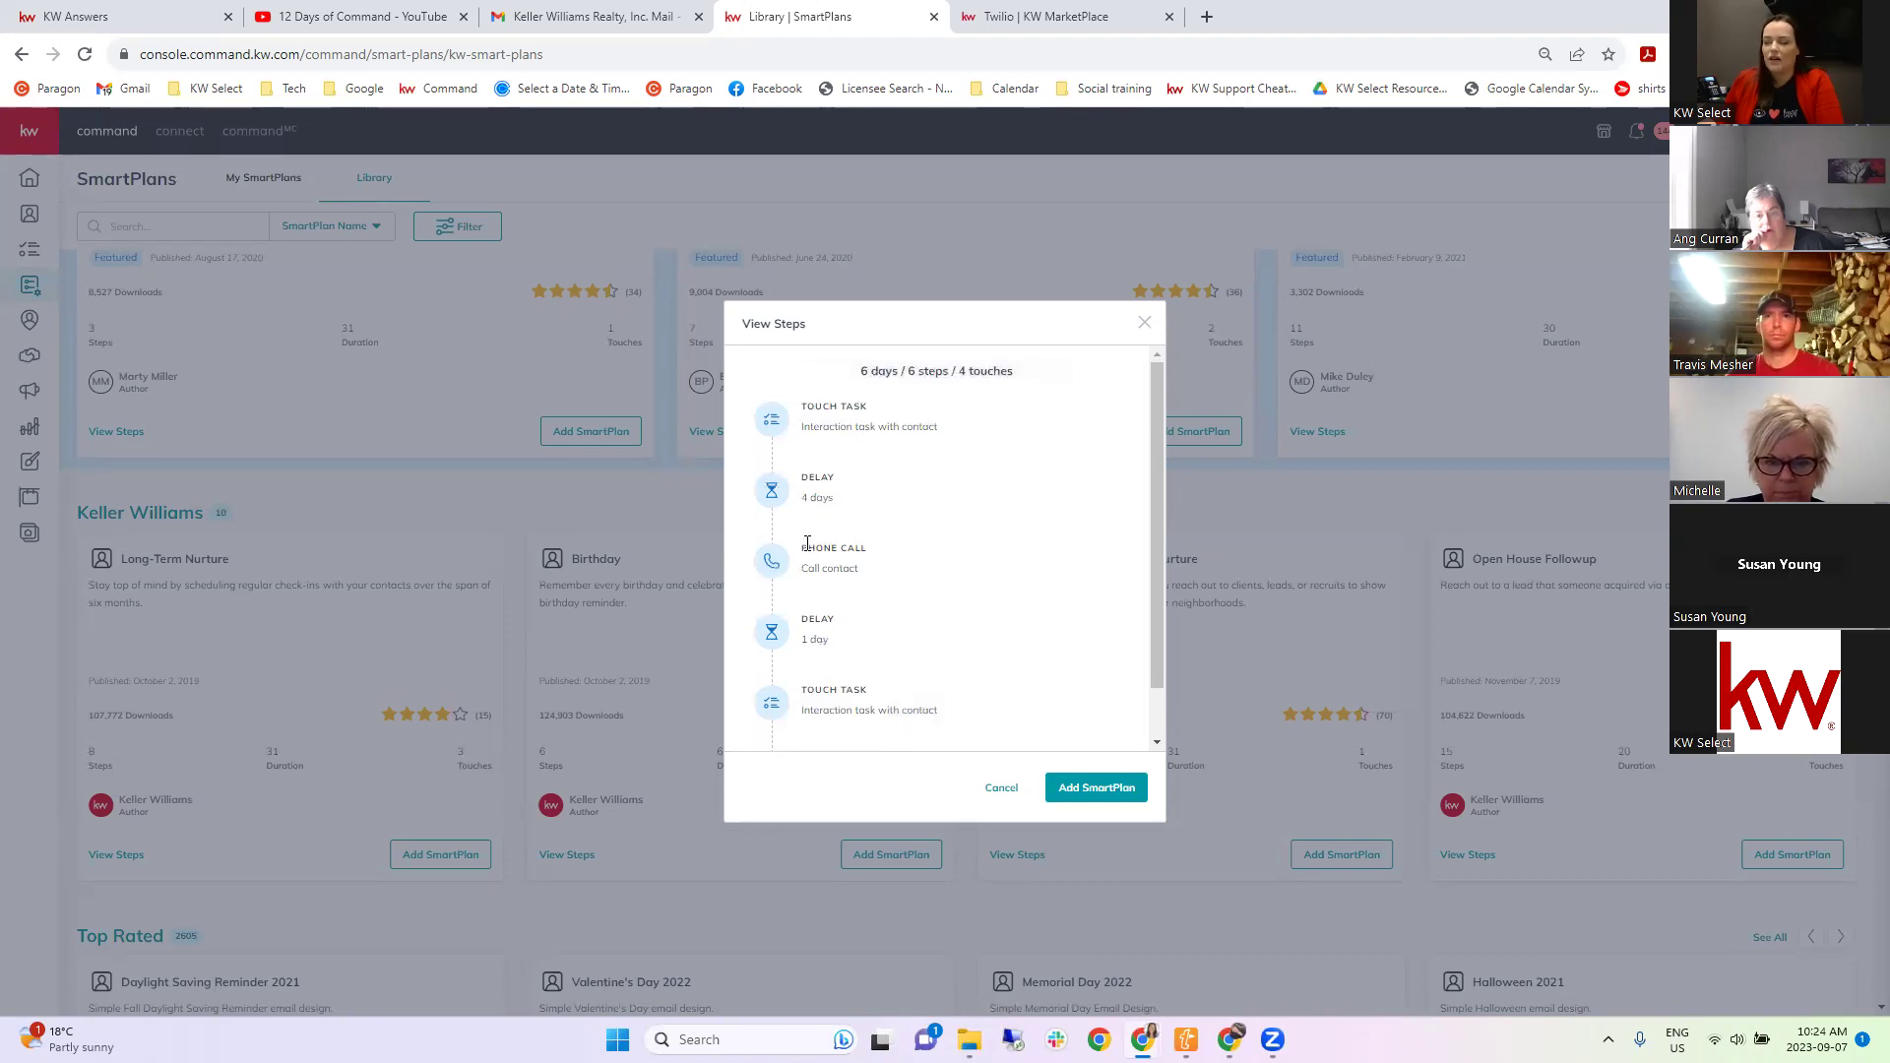
{"action": "scroll", "coordinate": [848, 709], "scroll_direction": "down", "scroll_amount": 1}
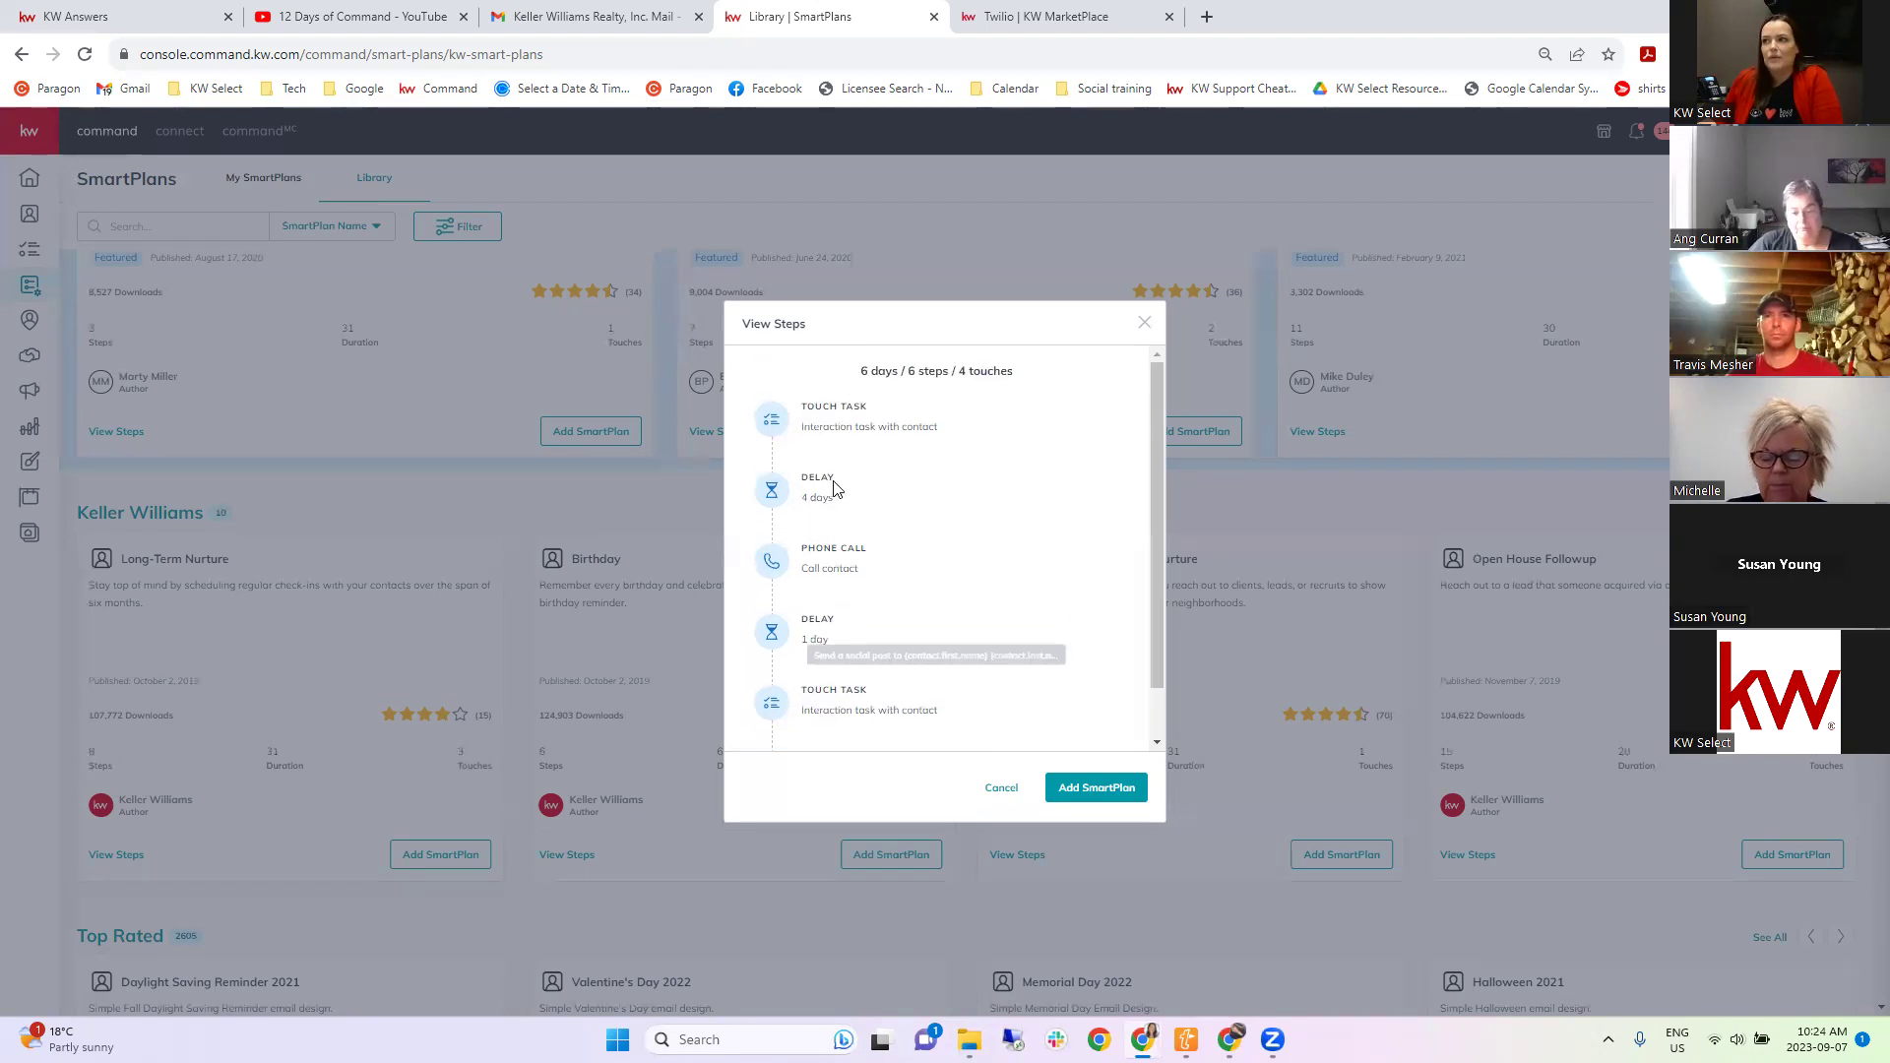
{"action": "scroll", "coordinate": [817, 443], "scroll_direction": "up", "scroll_amount": 1}
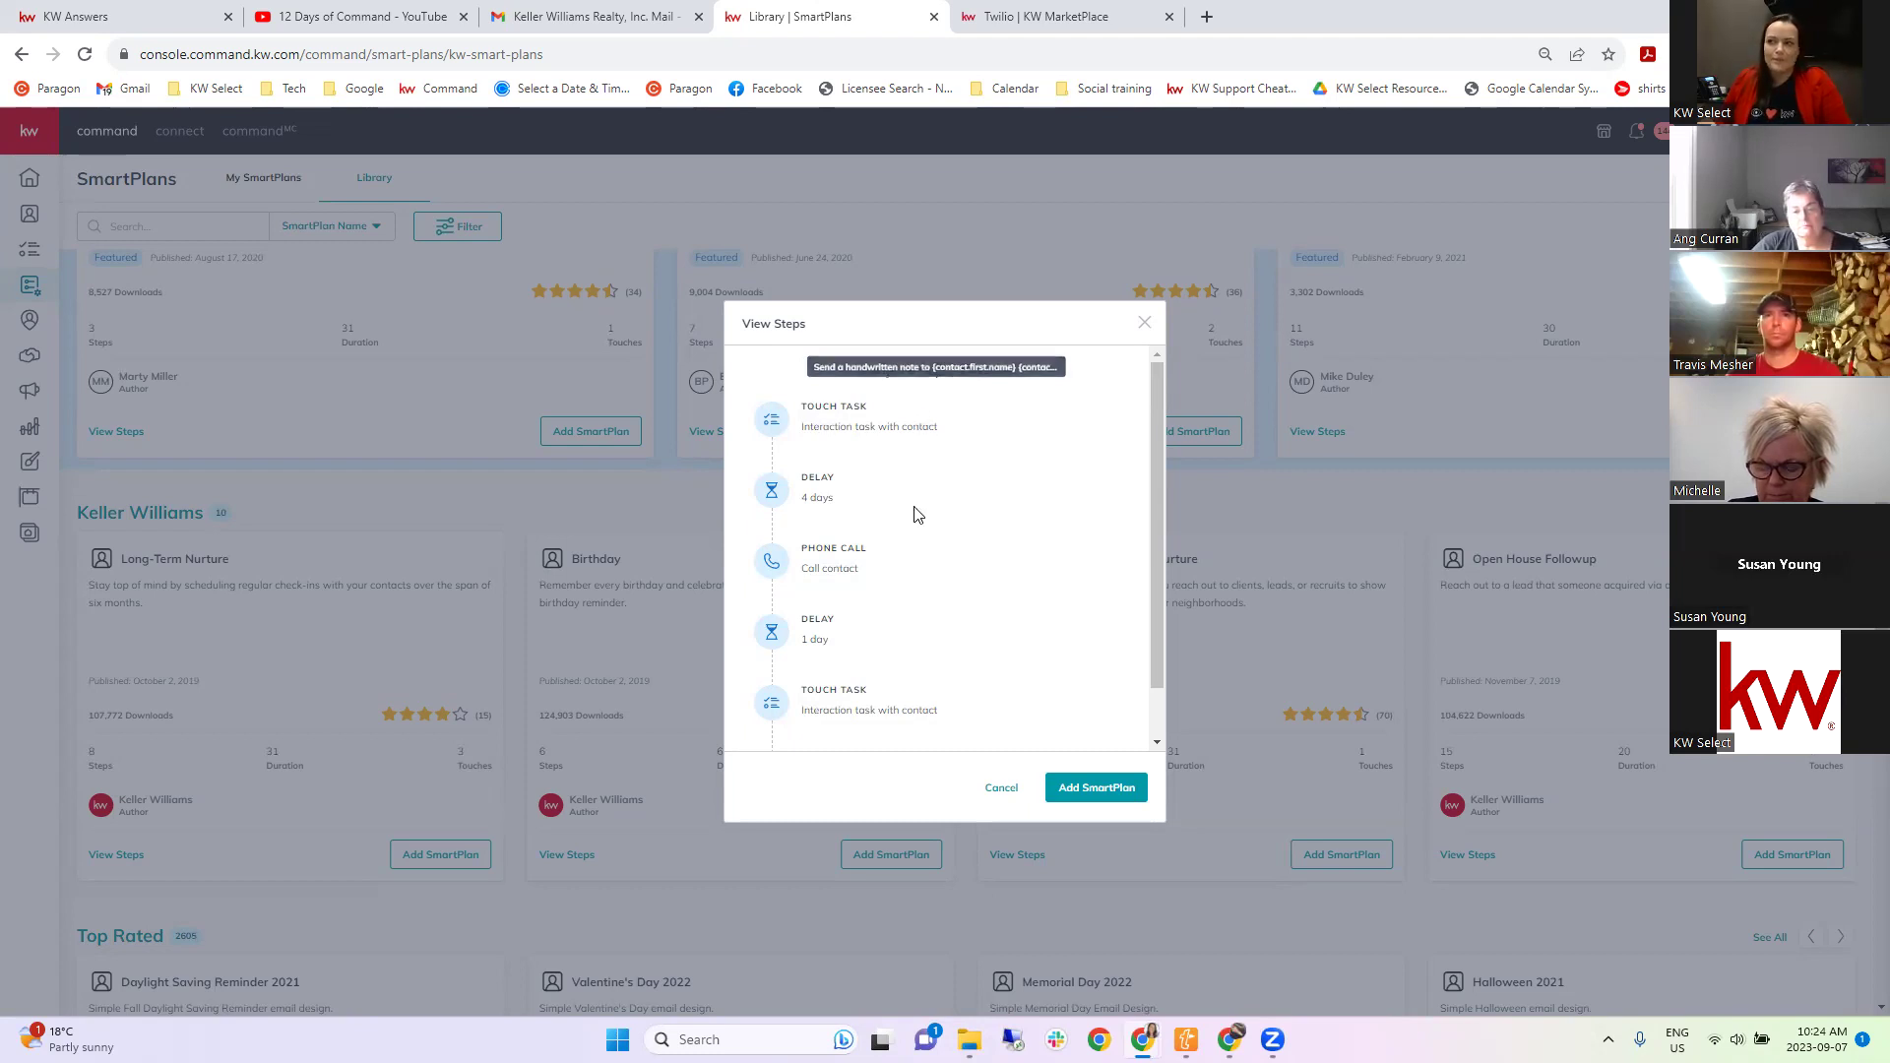
{"action": "scroll", "coordinate": [915, 512], "scroll_direction": "down", "scroll_amount": 1}
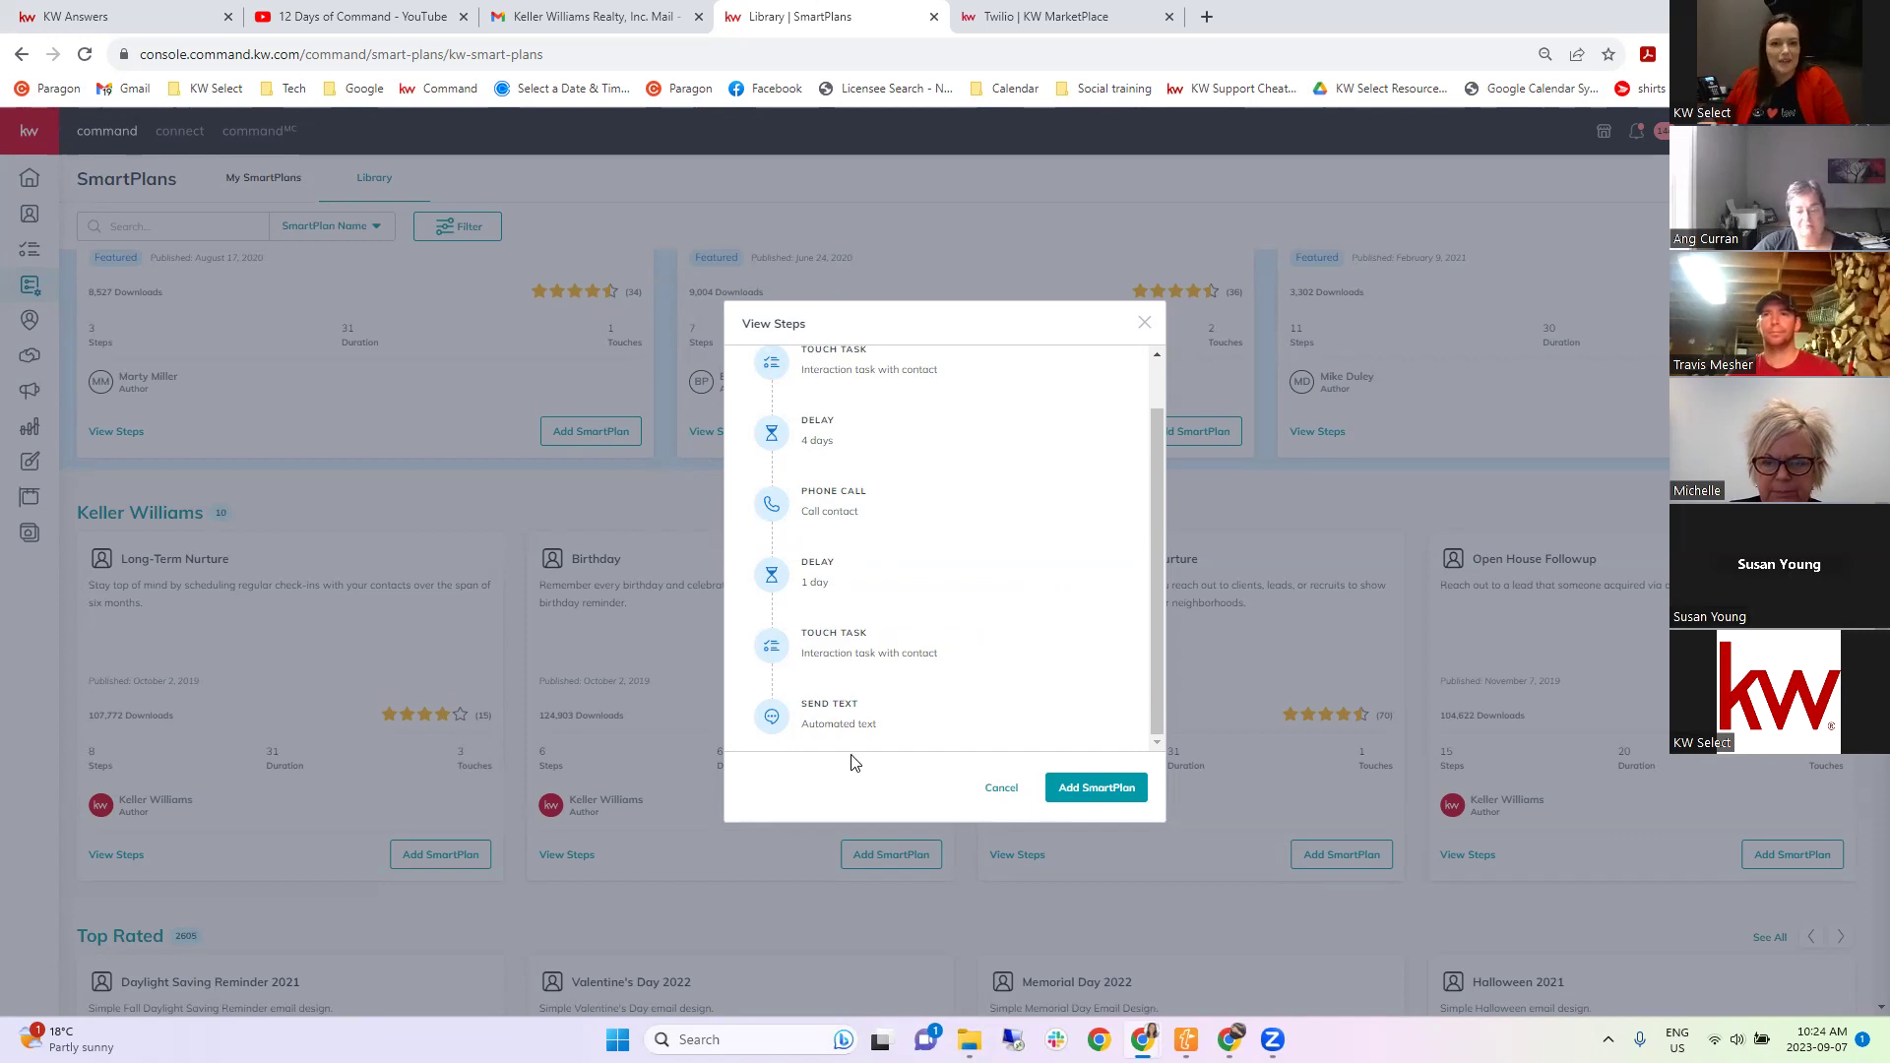
{"action": "left_click", "coordinate": [1142, 323]}
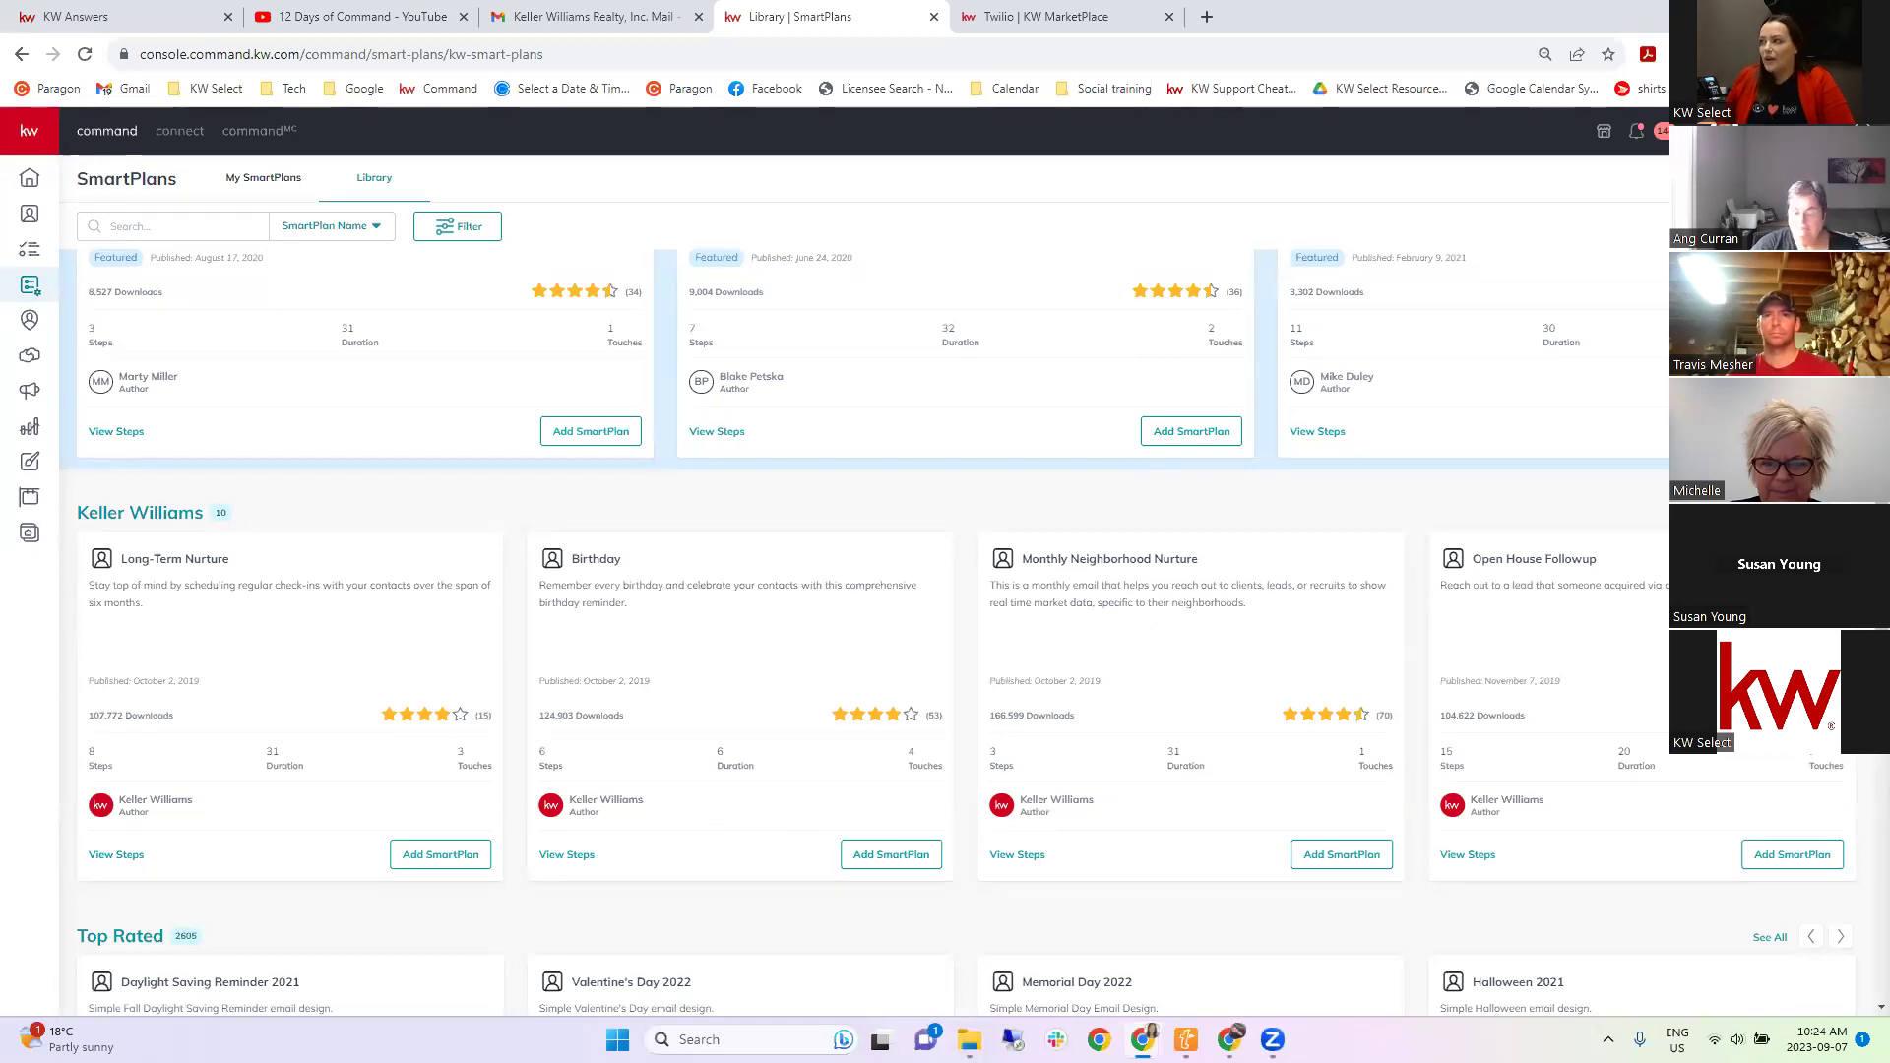
Browse further through the Keller Williams plans, view the steps of the Home Anniversary plan, and close them.
{"action": "left_click", "coordinate": [1840, 512]}
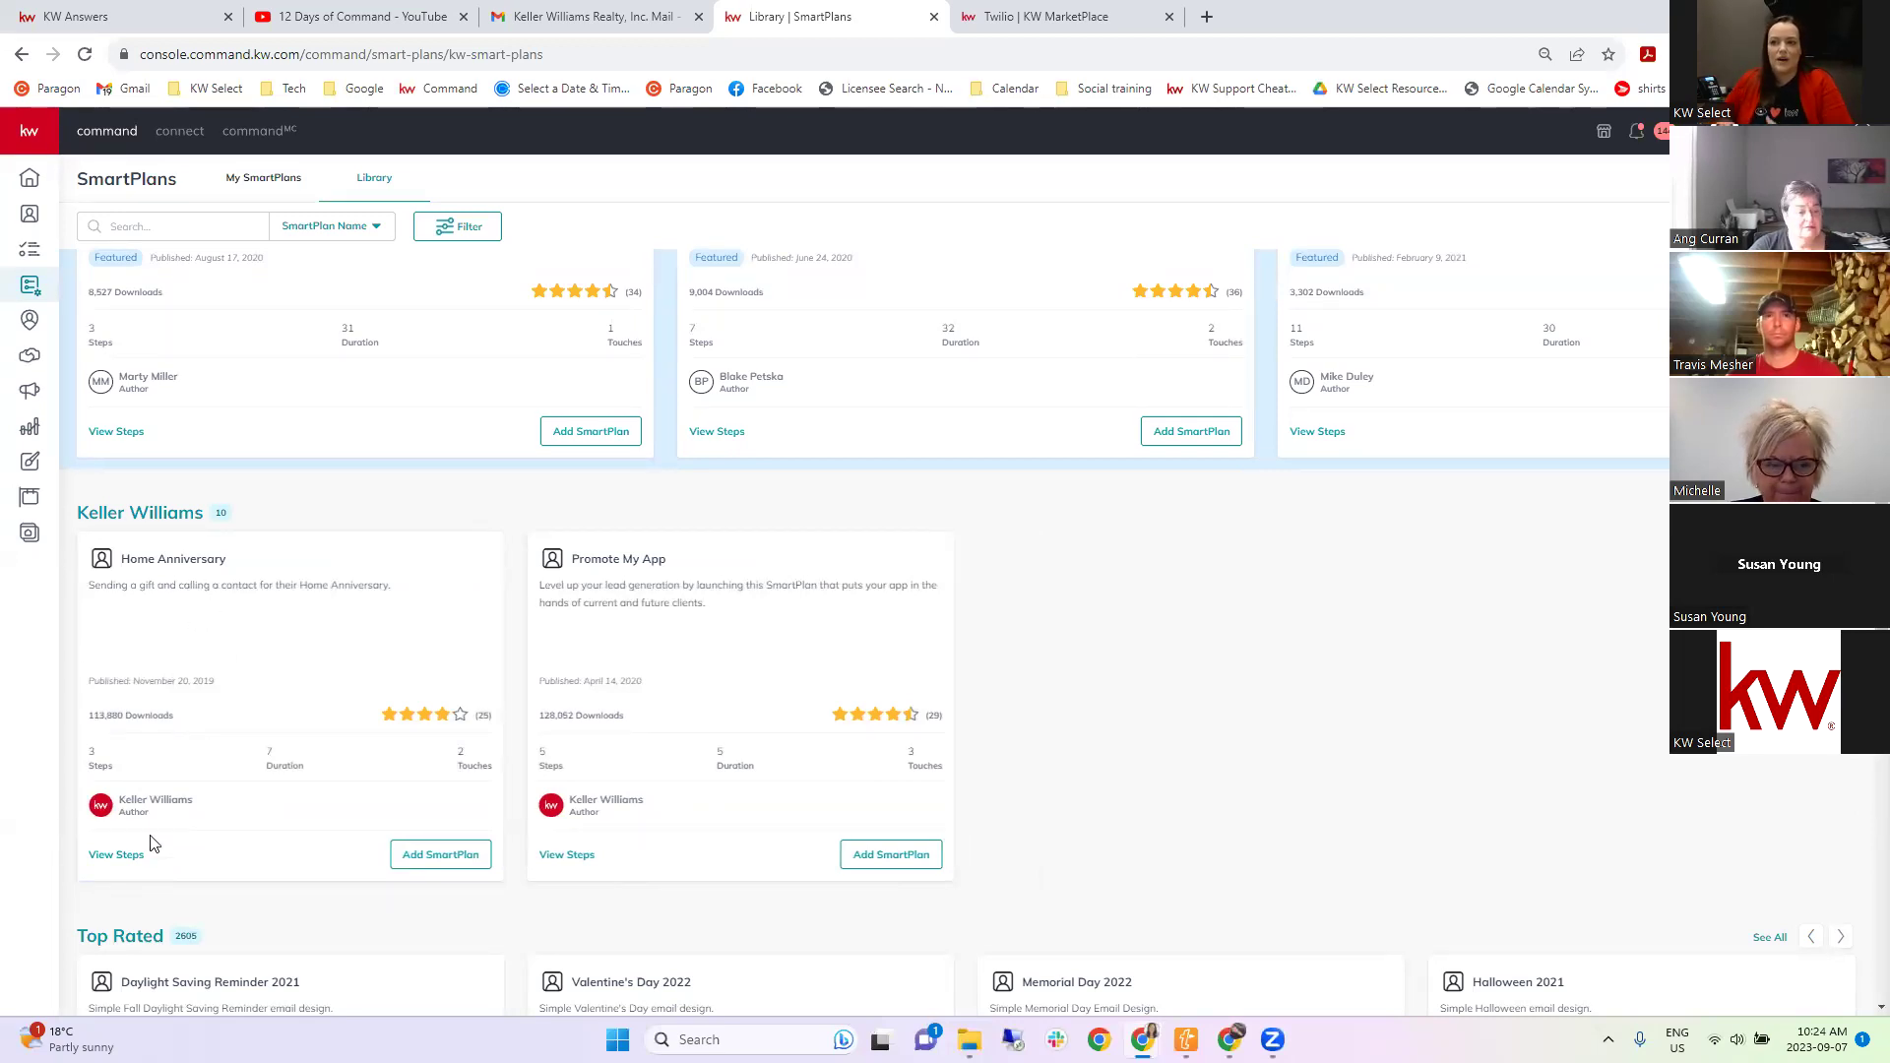
{"action": "left_click", "coordinate": [108, 855]}
{"action": "mouse_move", "coordinate": [771, 491]}
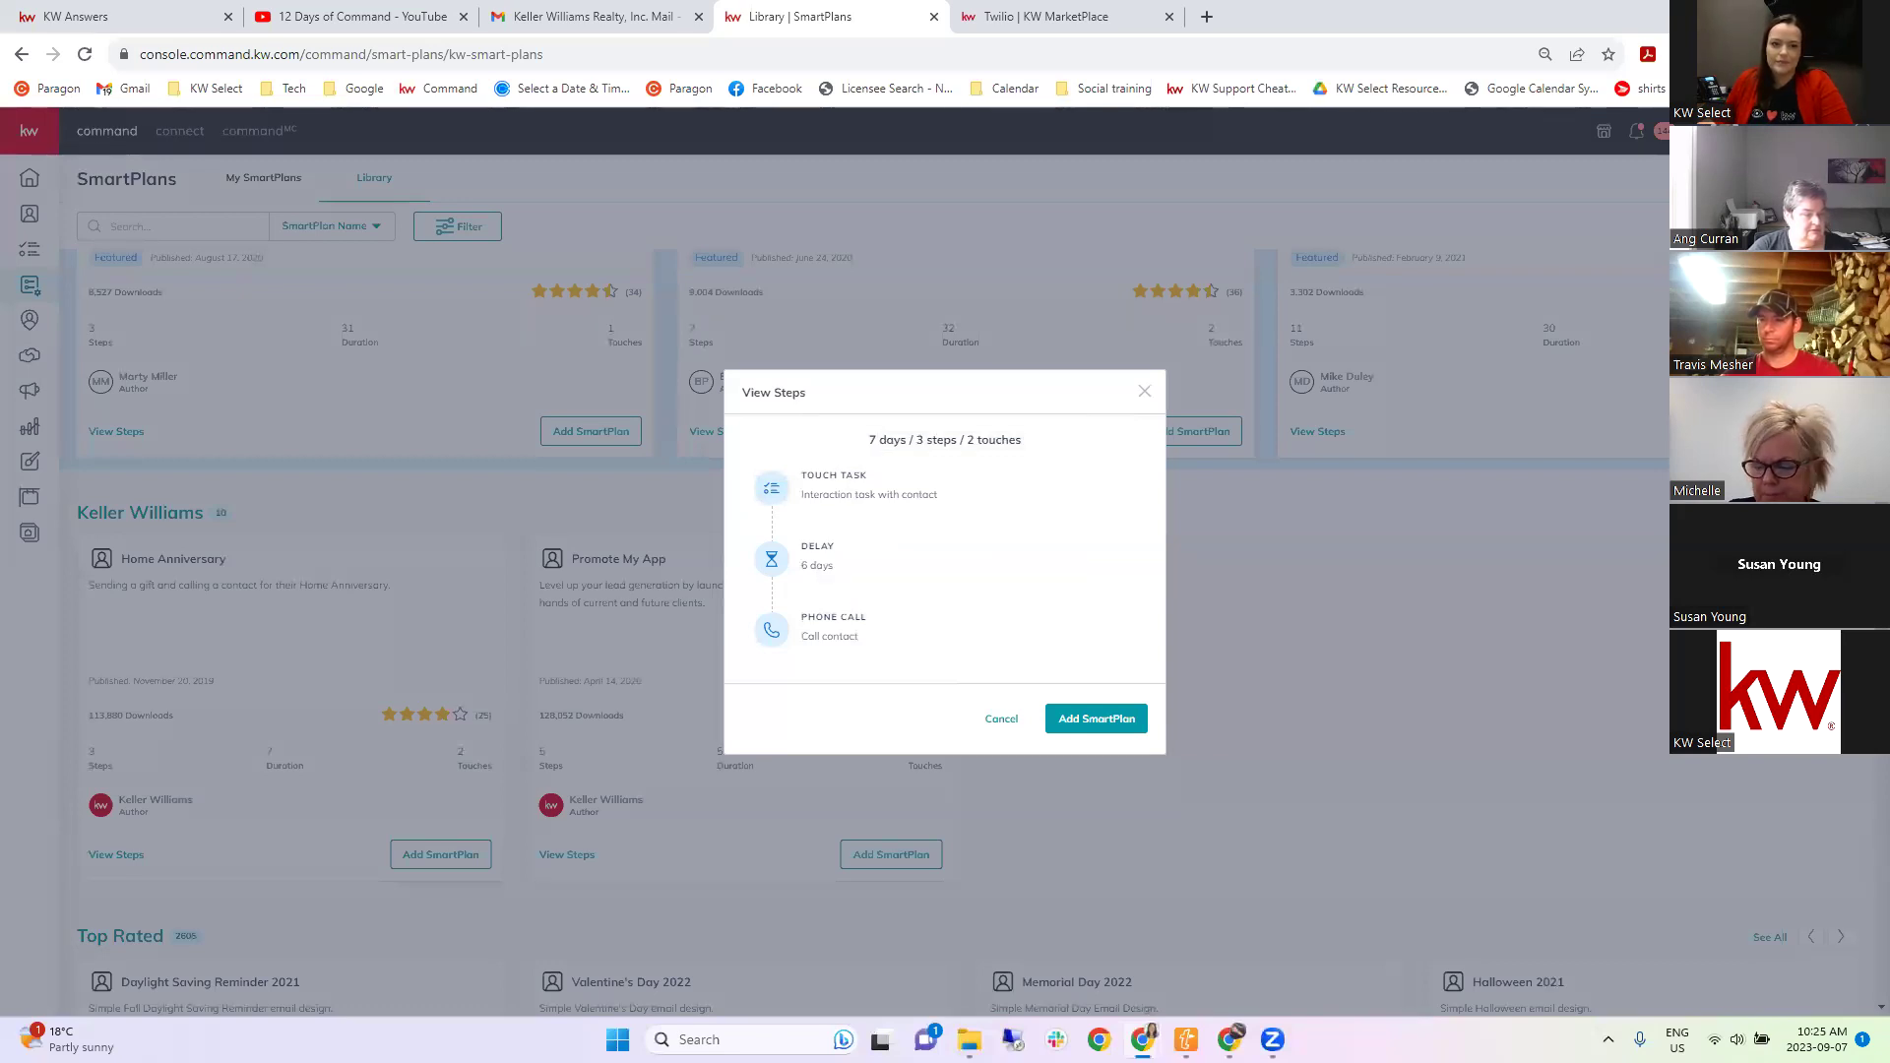
{"action": "left_click", "coordinate": [1145, 395]}
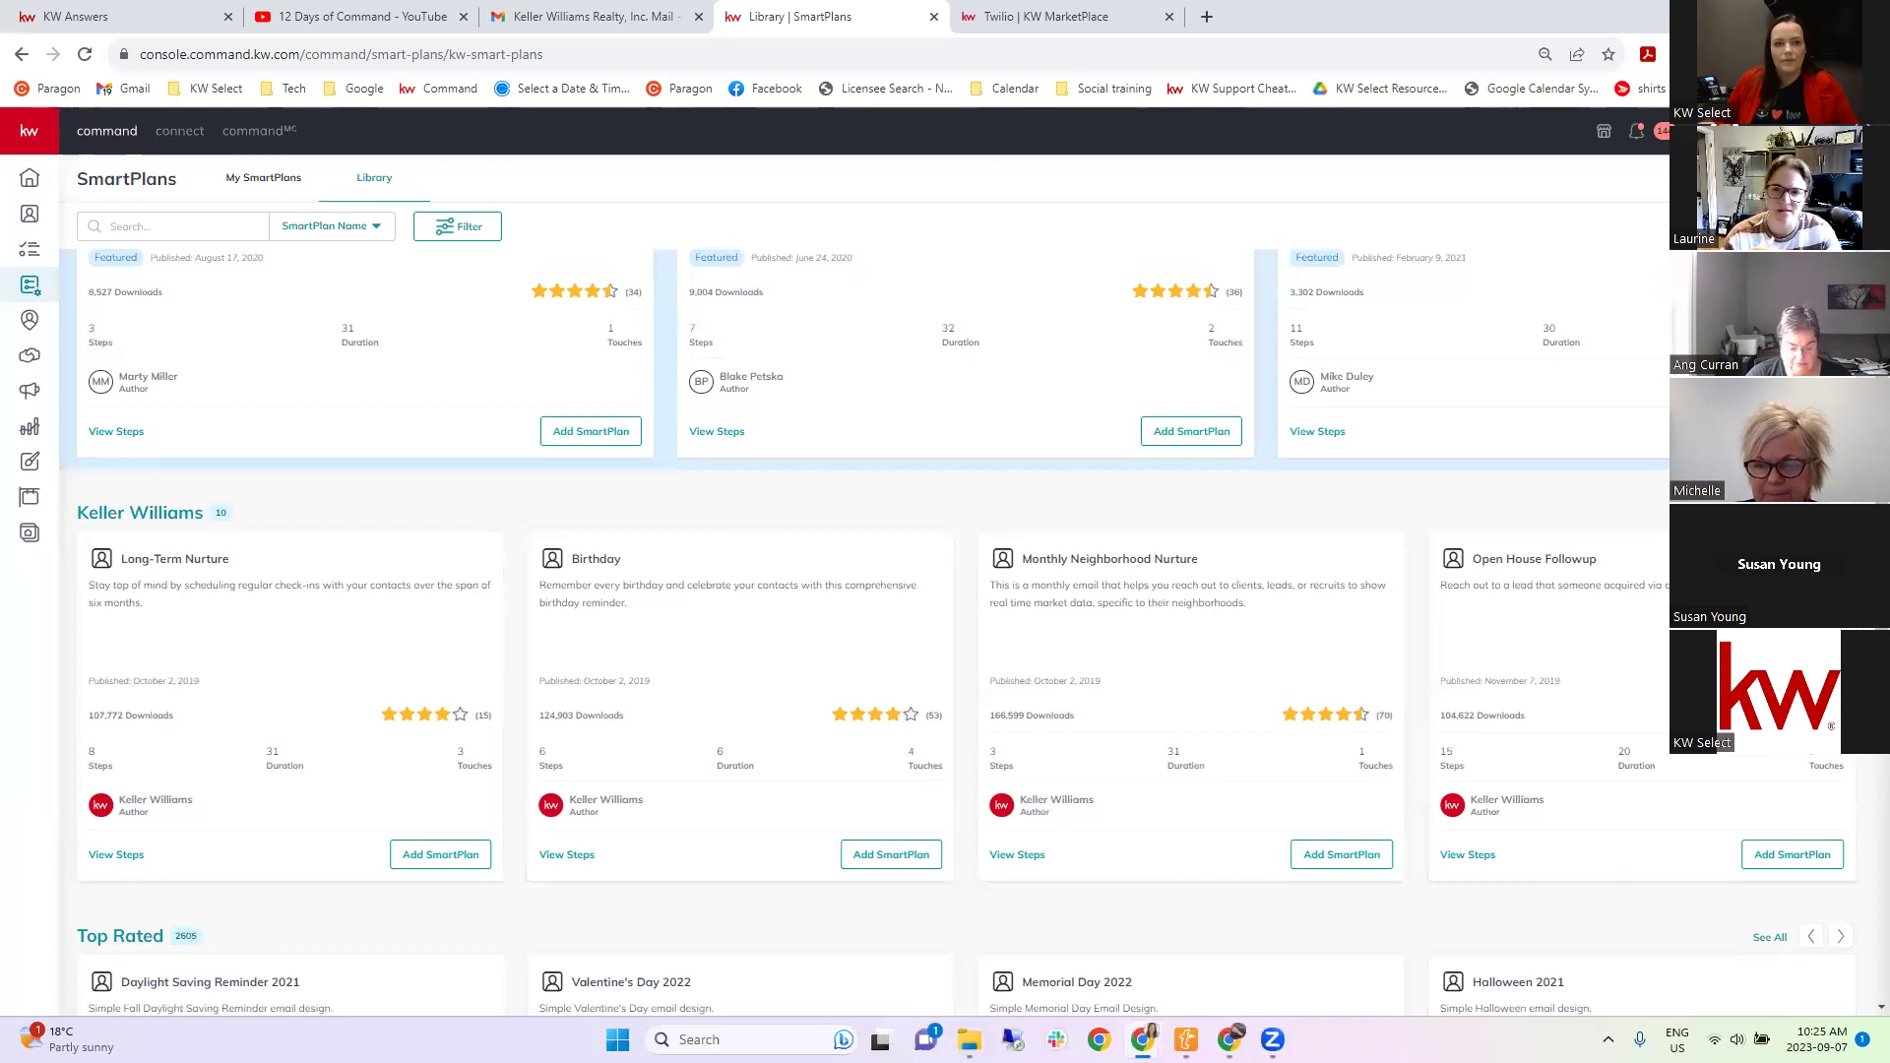
Return to the Birthday plan, review its steps again including the phone call task, and close the list.
{"action": "left_click", "coordinate": [567, 855]}
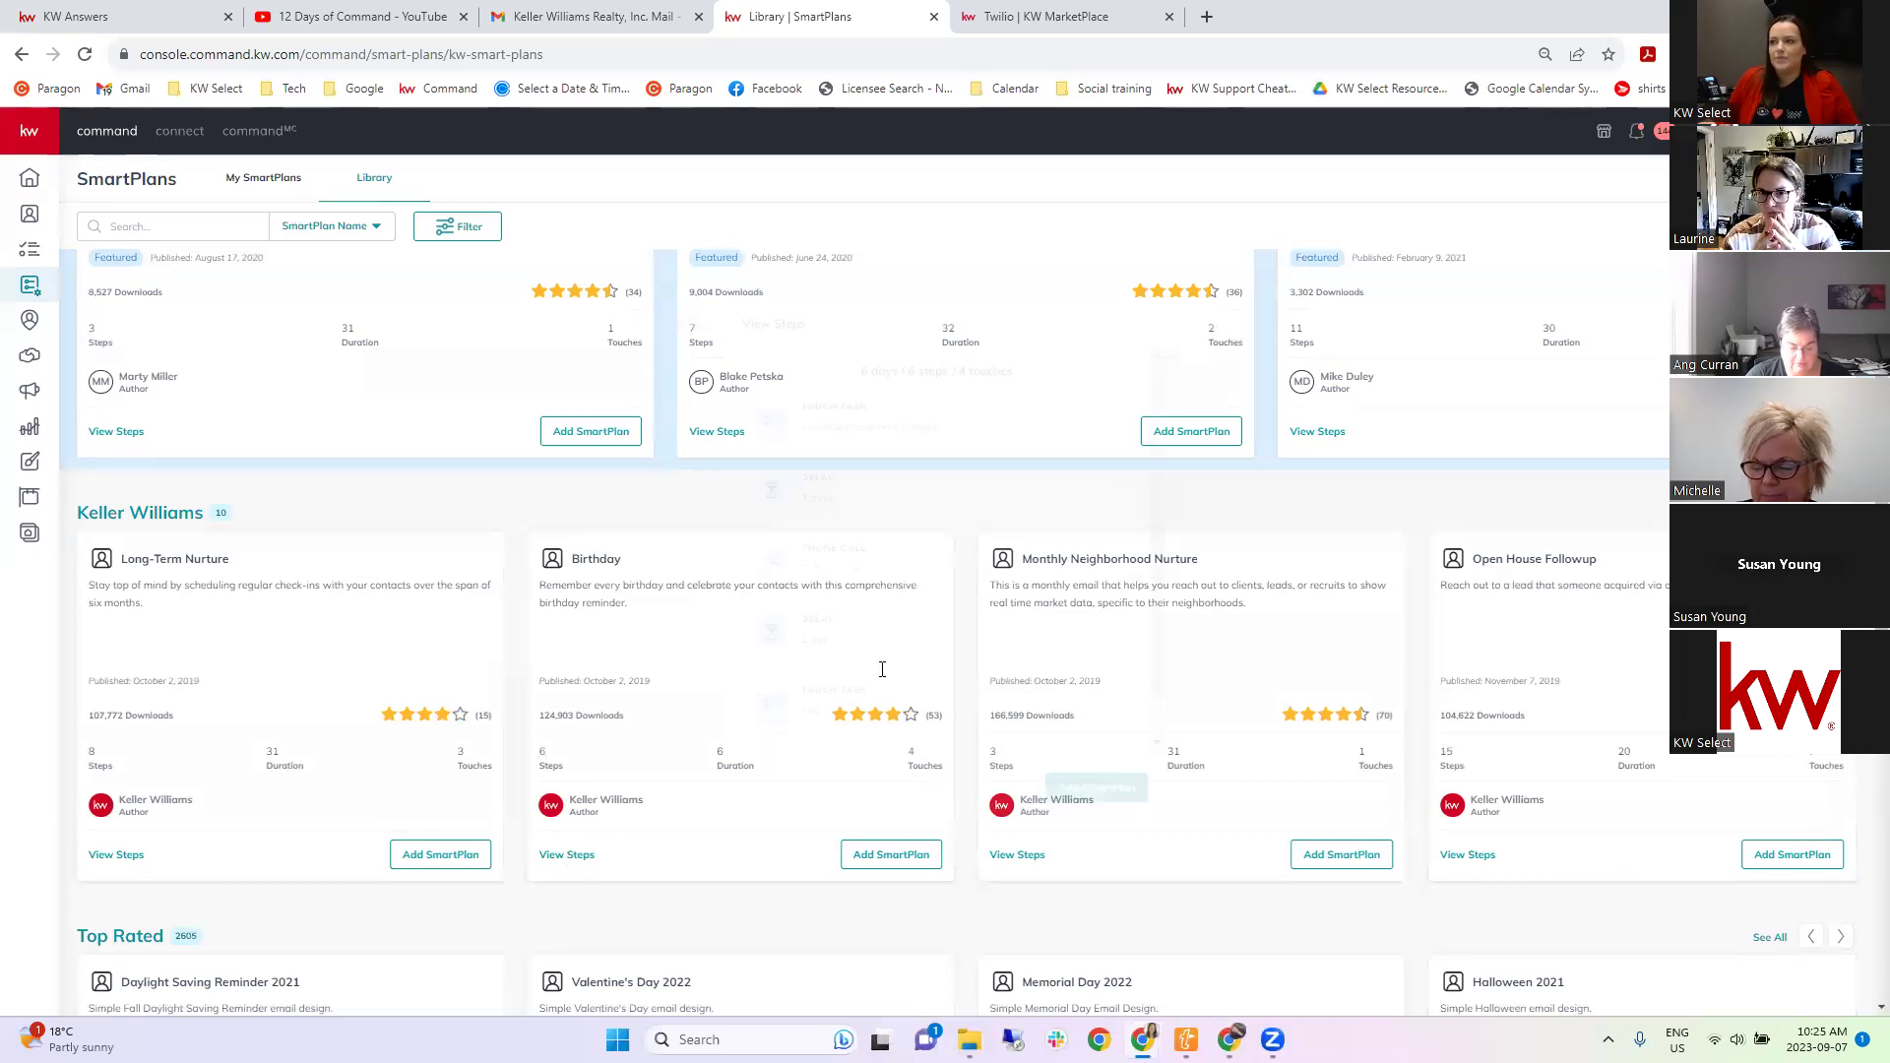
{"action": "scroll", "coordinate": [821, 481], "scroll_direction": "down", "scroll_amount": 2}
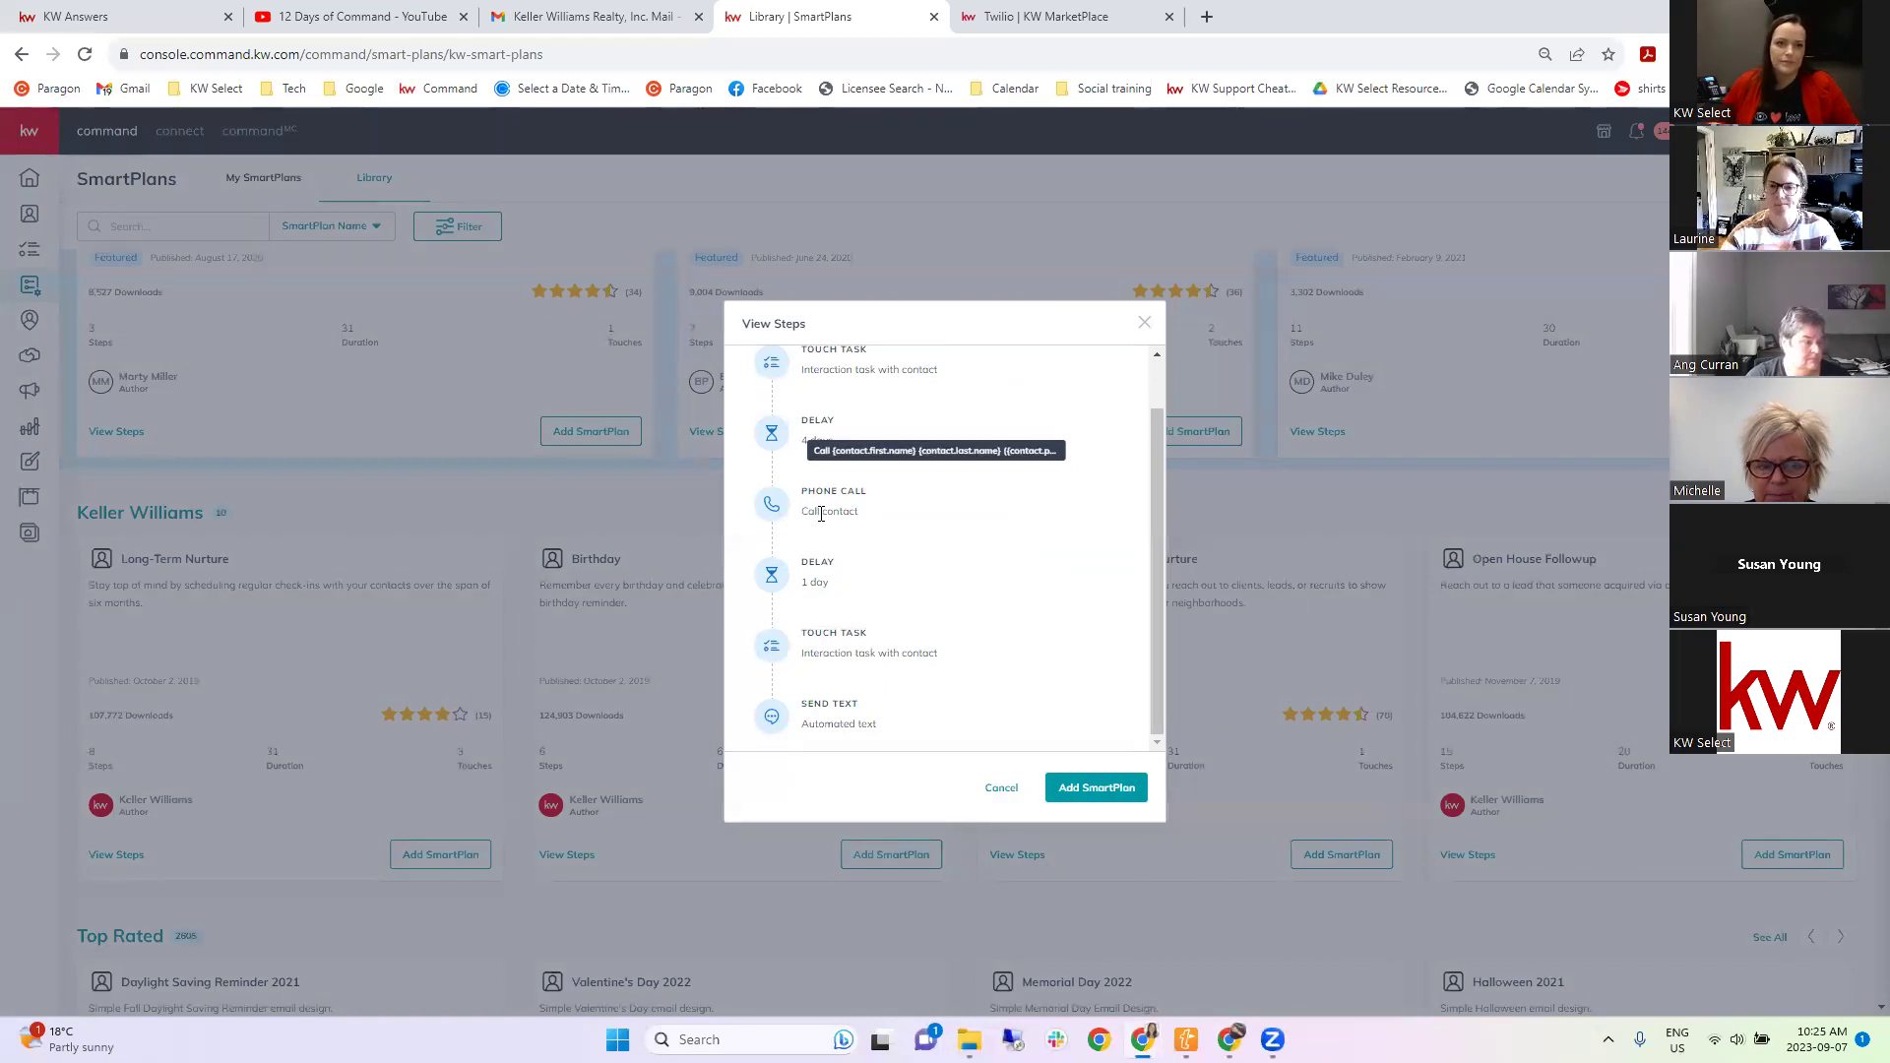
{"action": "left_click", "coordinate": [1143, 323]}
Search the SmartPlans library by plan name for "new to keller williams".
{"action": "scroll", "coordinate": [793, 642], "scroll_direction": "up", "scroll_amount": 2}
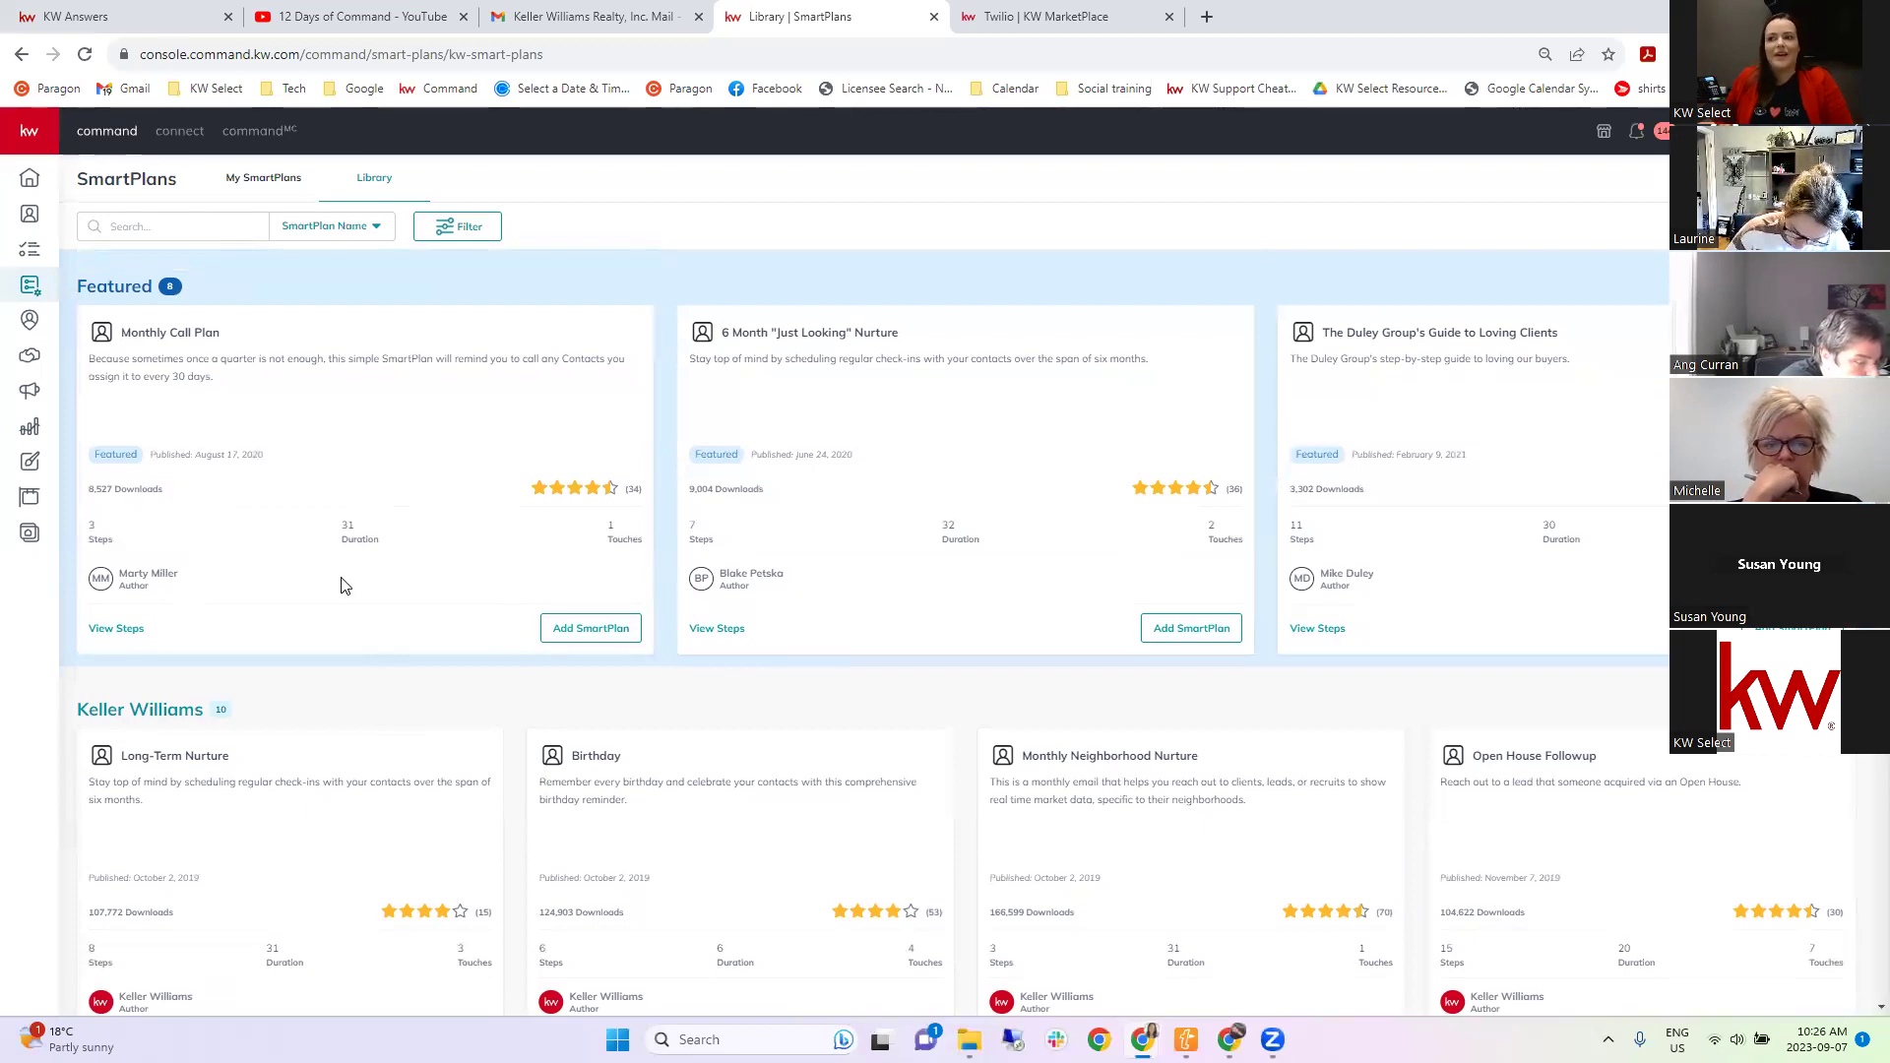
{"action": "left_click", "coordinate": [185, 226]}
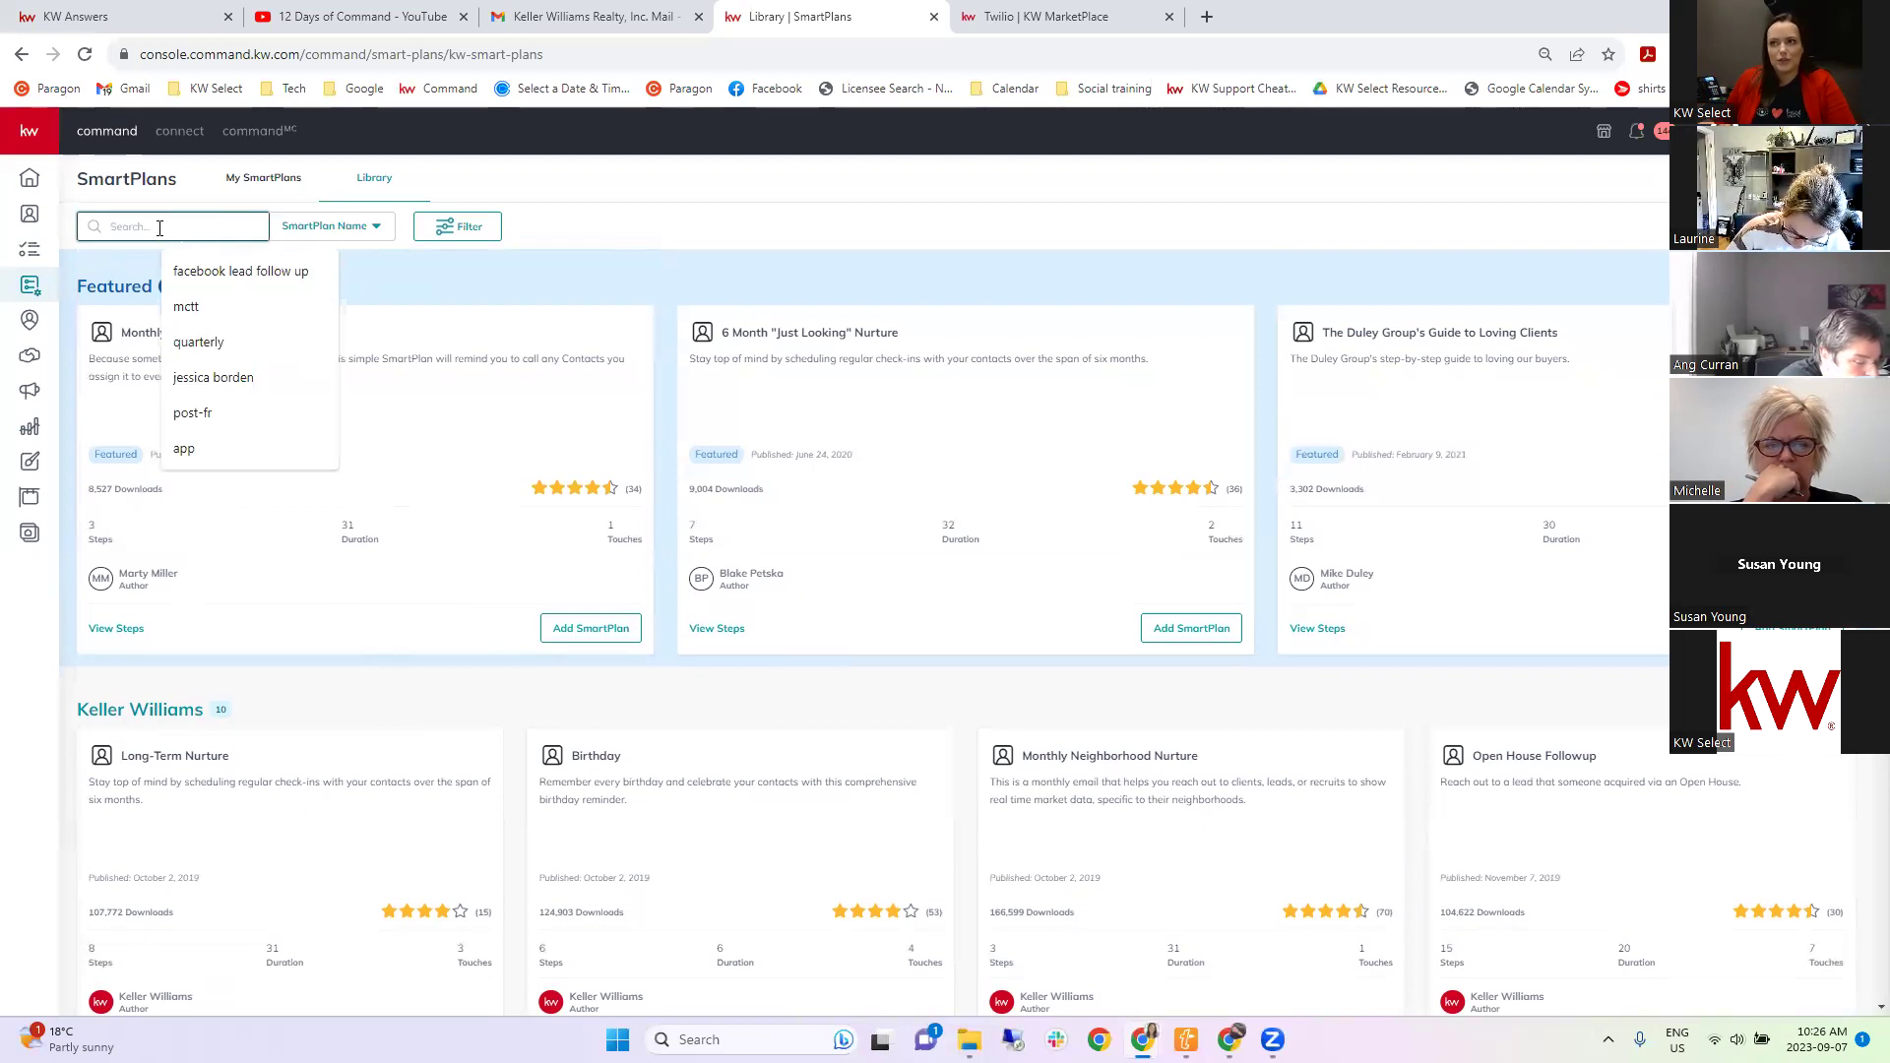
{"action": "left_click", "coordinate": [154, 261]}
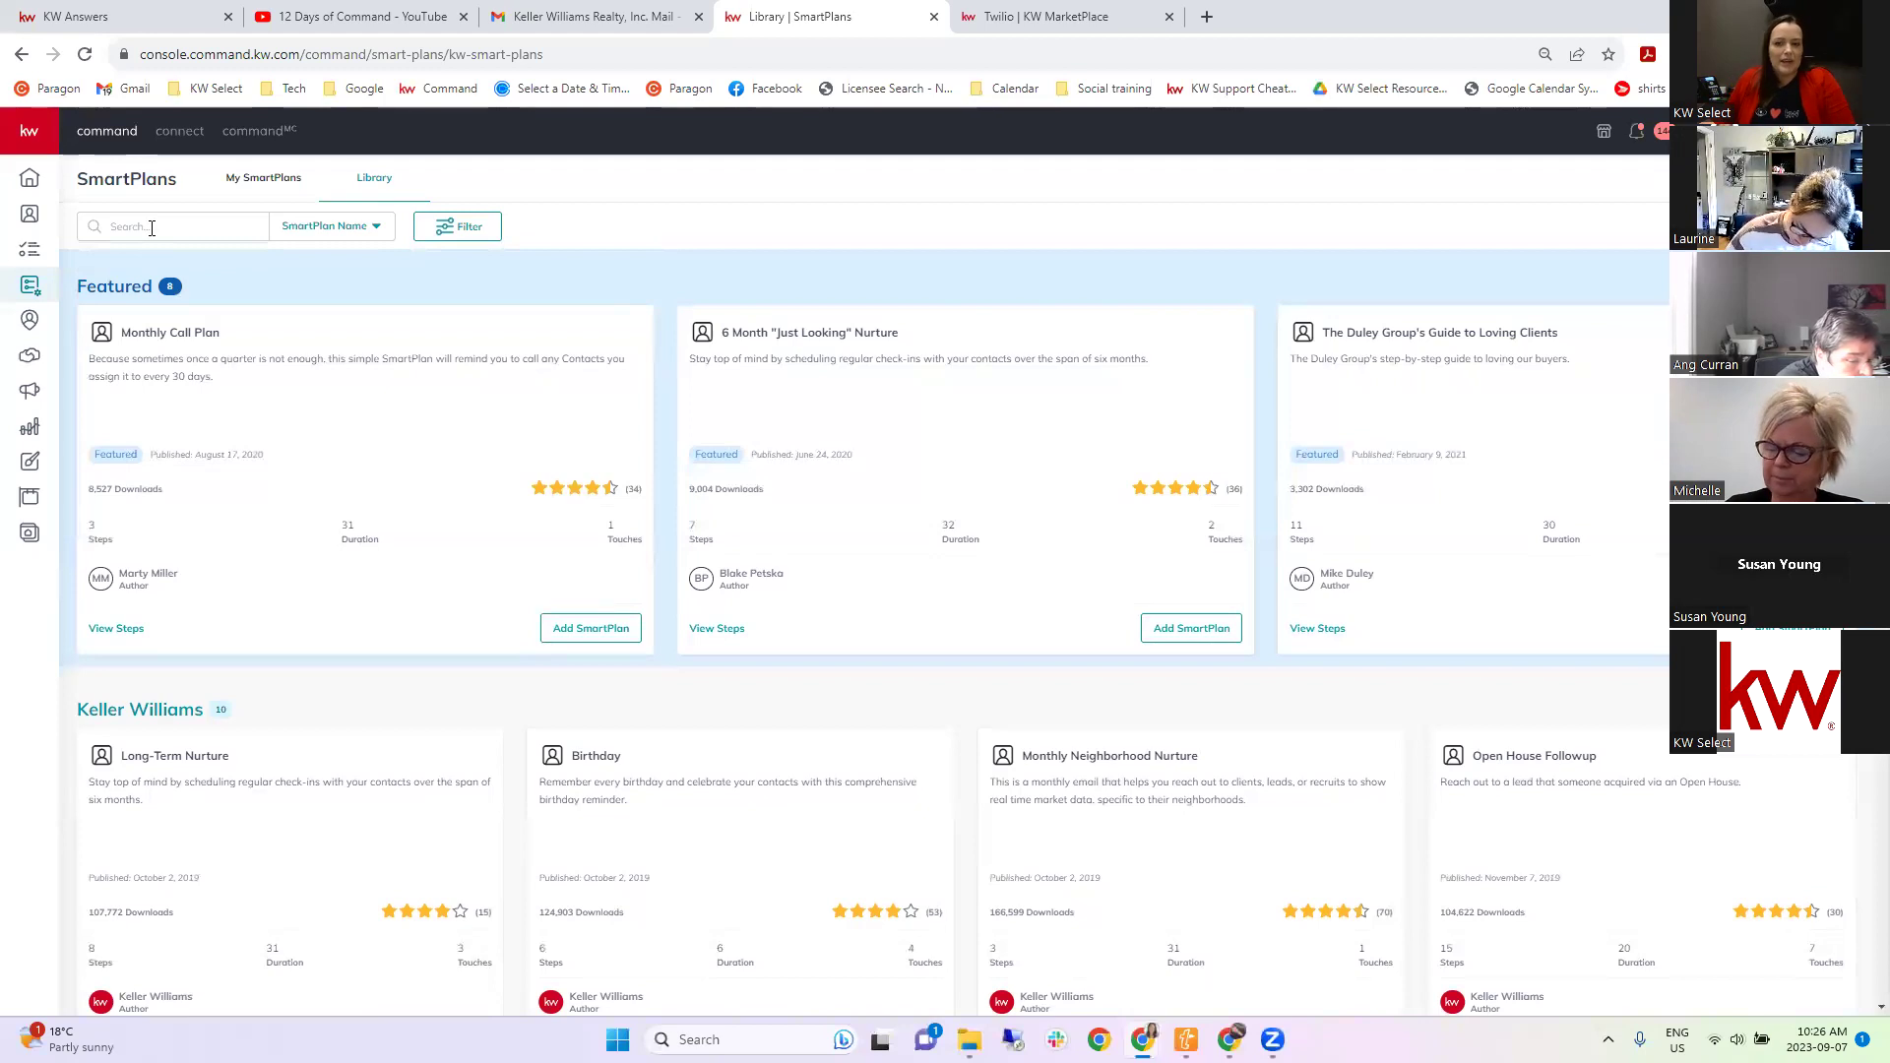
{"action": "left_click", "coordinate": [226, 236]}
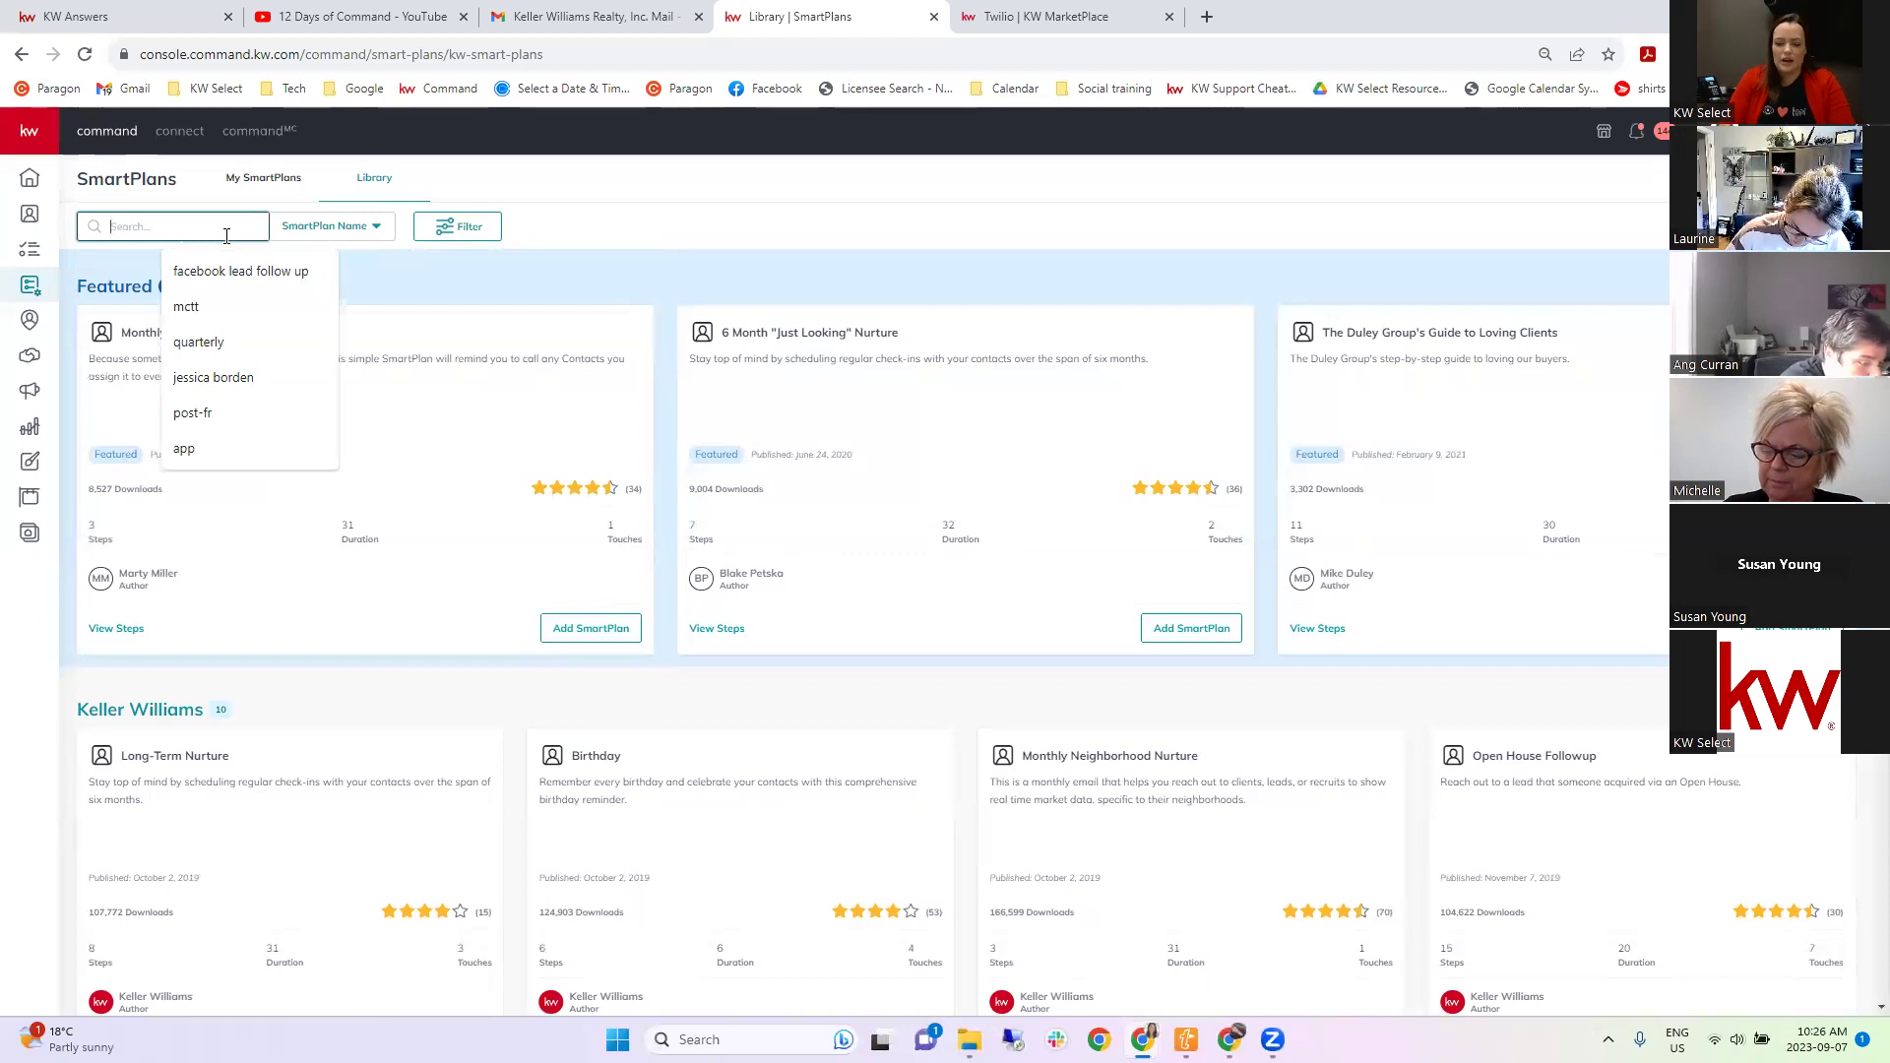
{"action": "type", "text": "new to keller williams"}
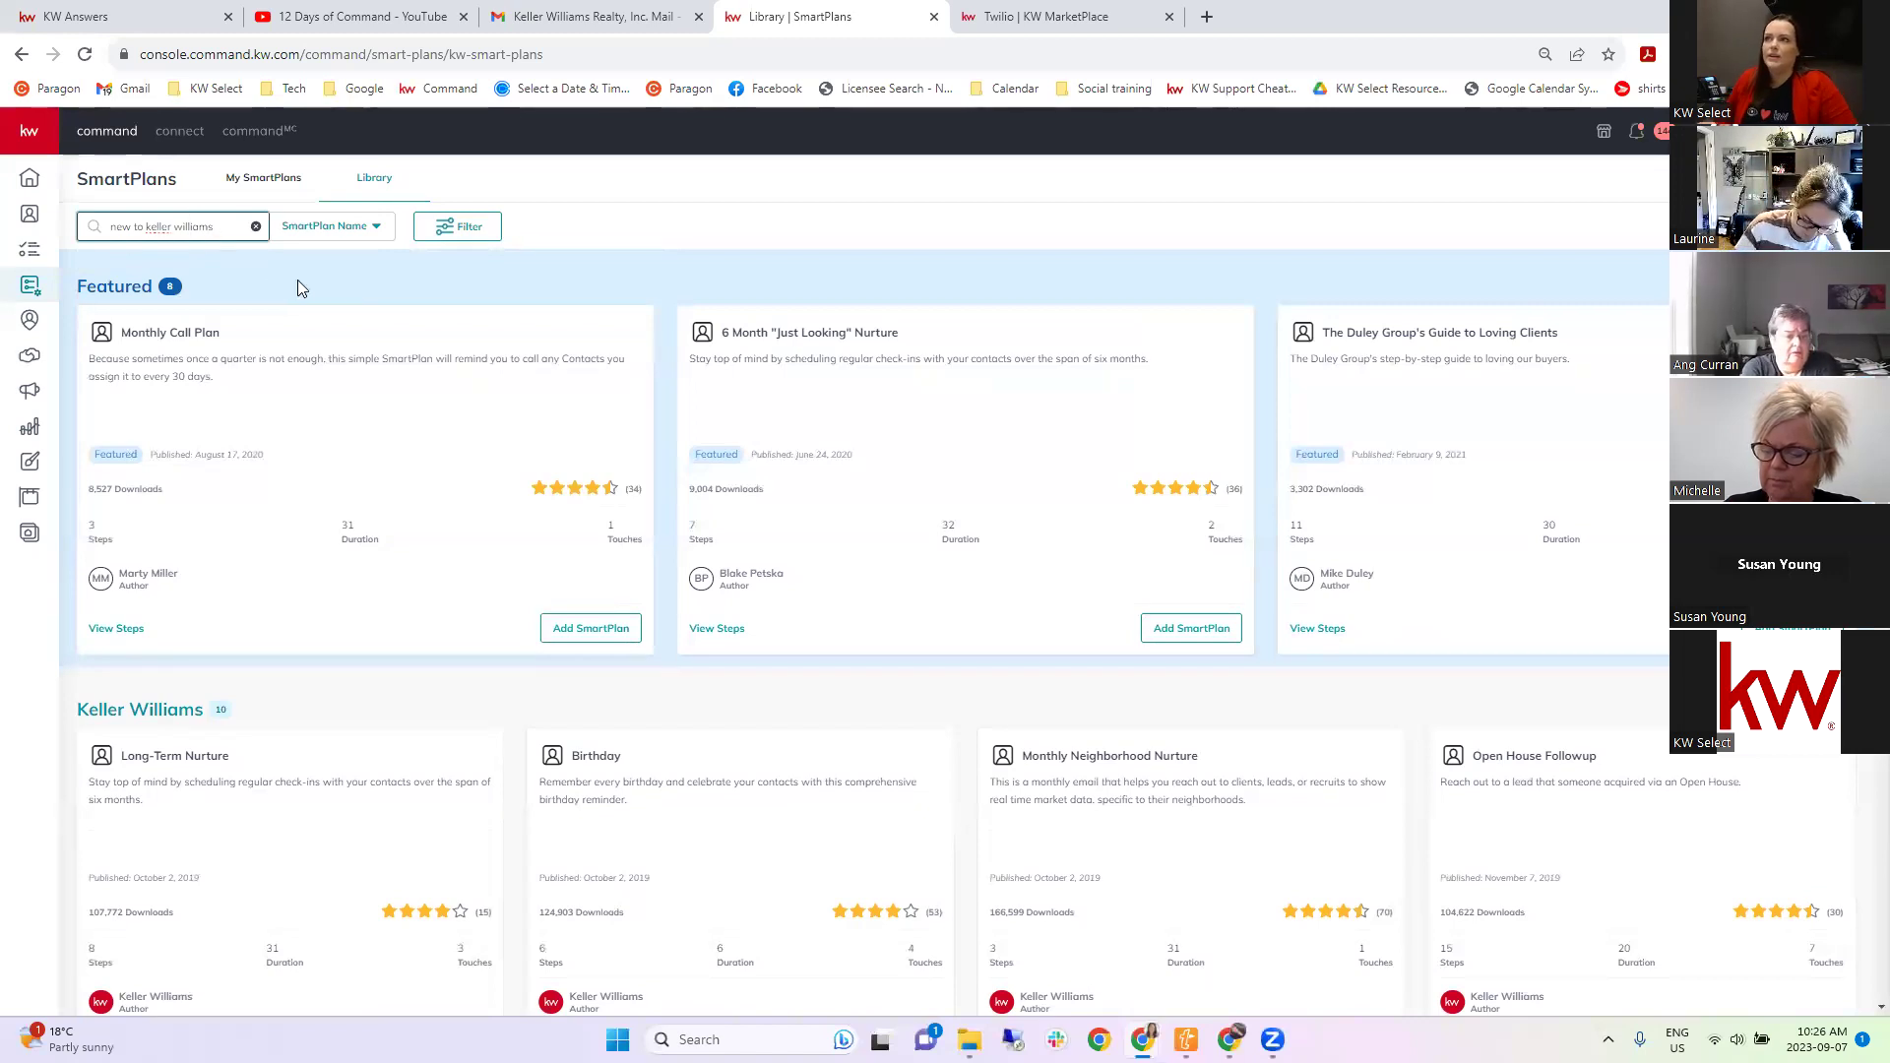
{"action": "key", "text": "Return"}
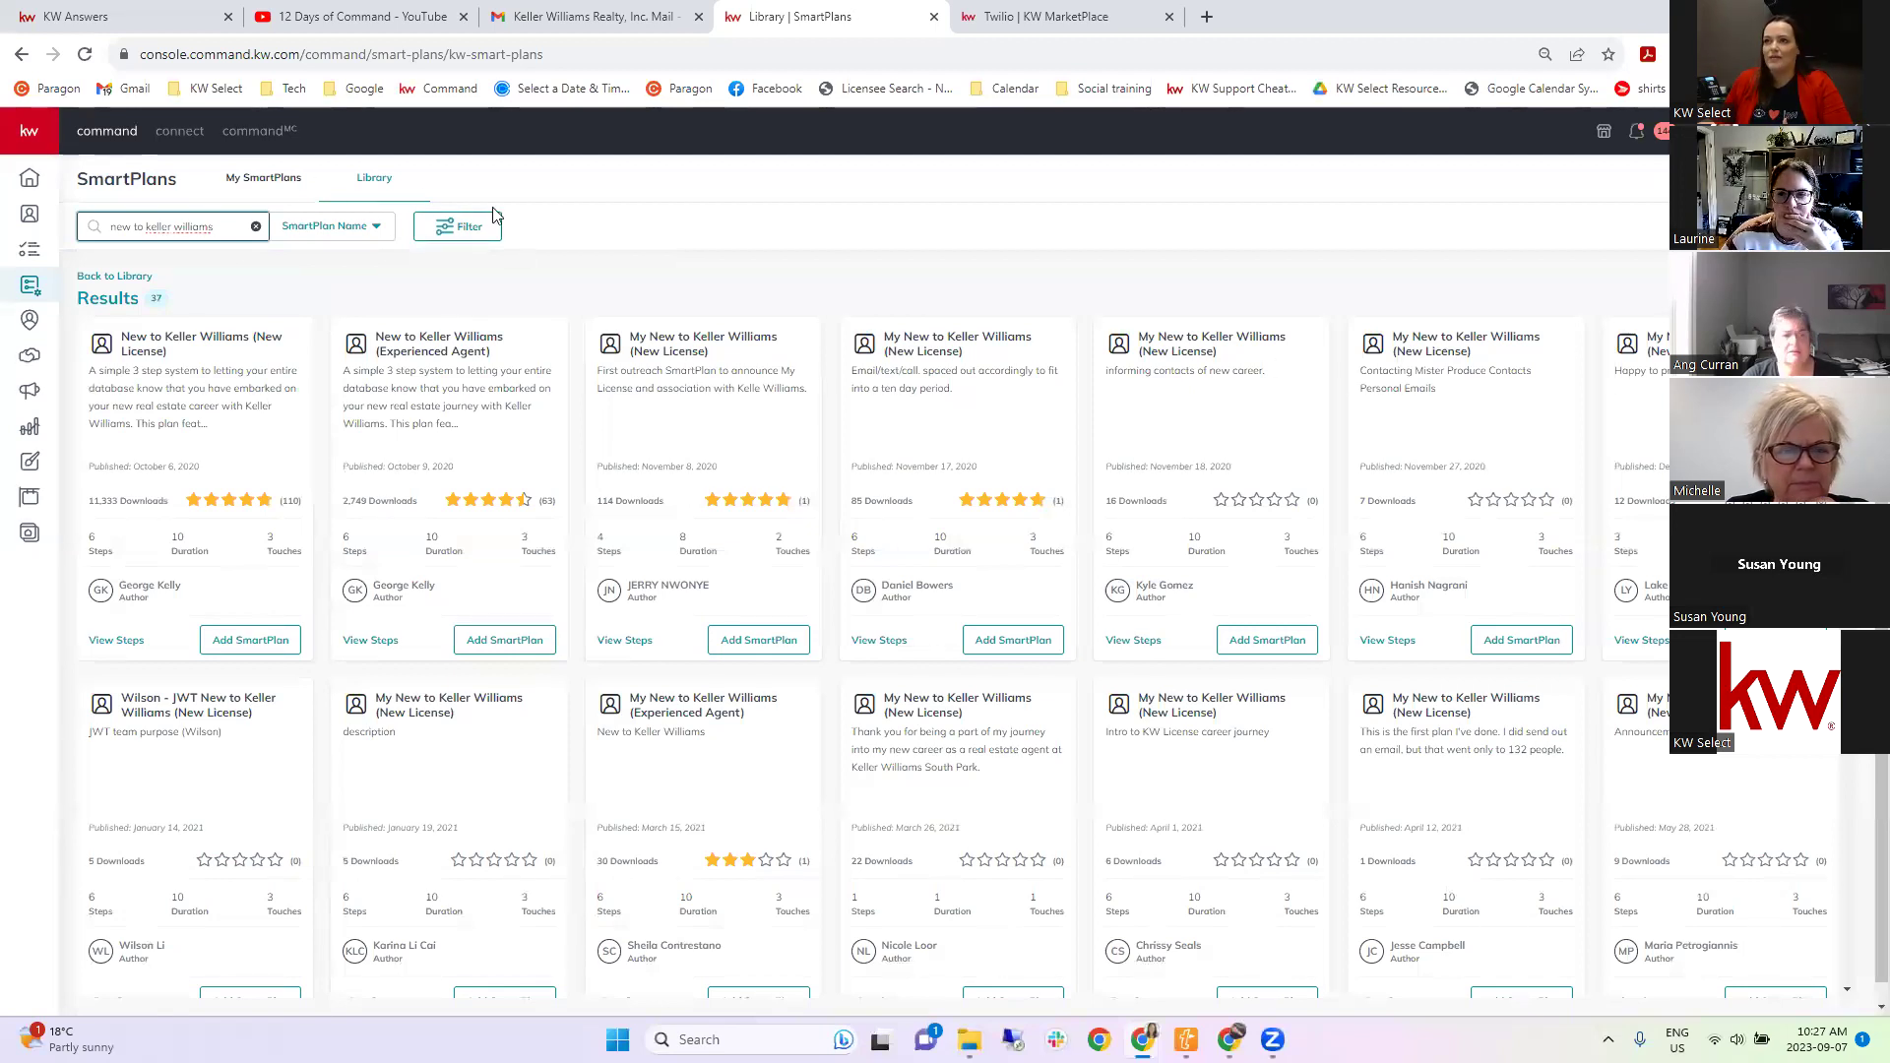
Filter the search results by rating, selecting both the +4 stars option and the highest rating option above it.
{"action": "left_click", "coordinate": [446, 230]}
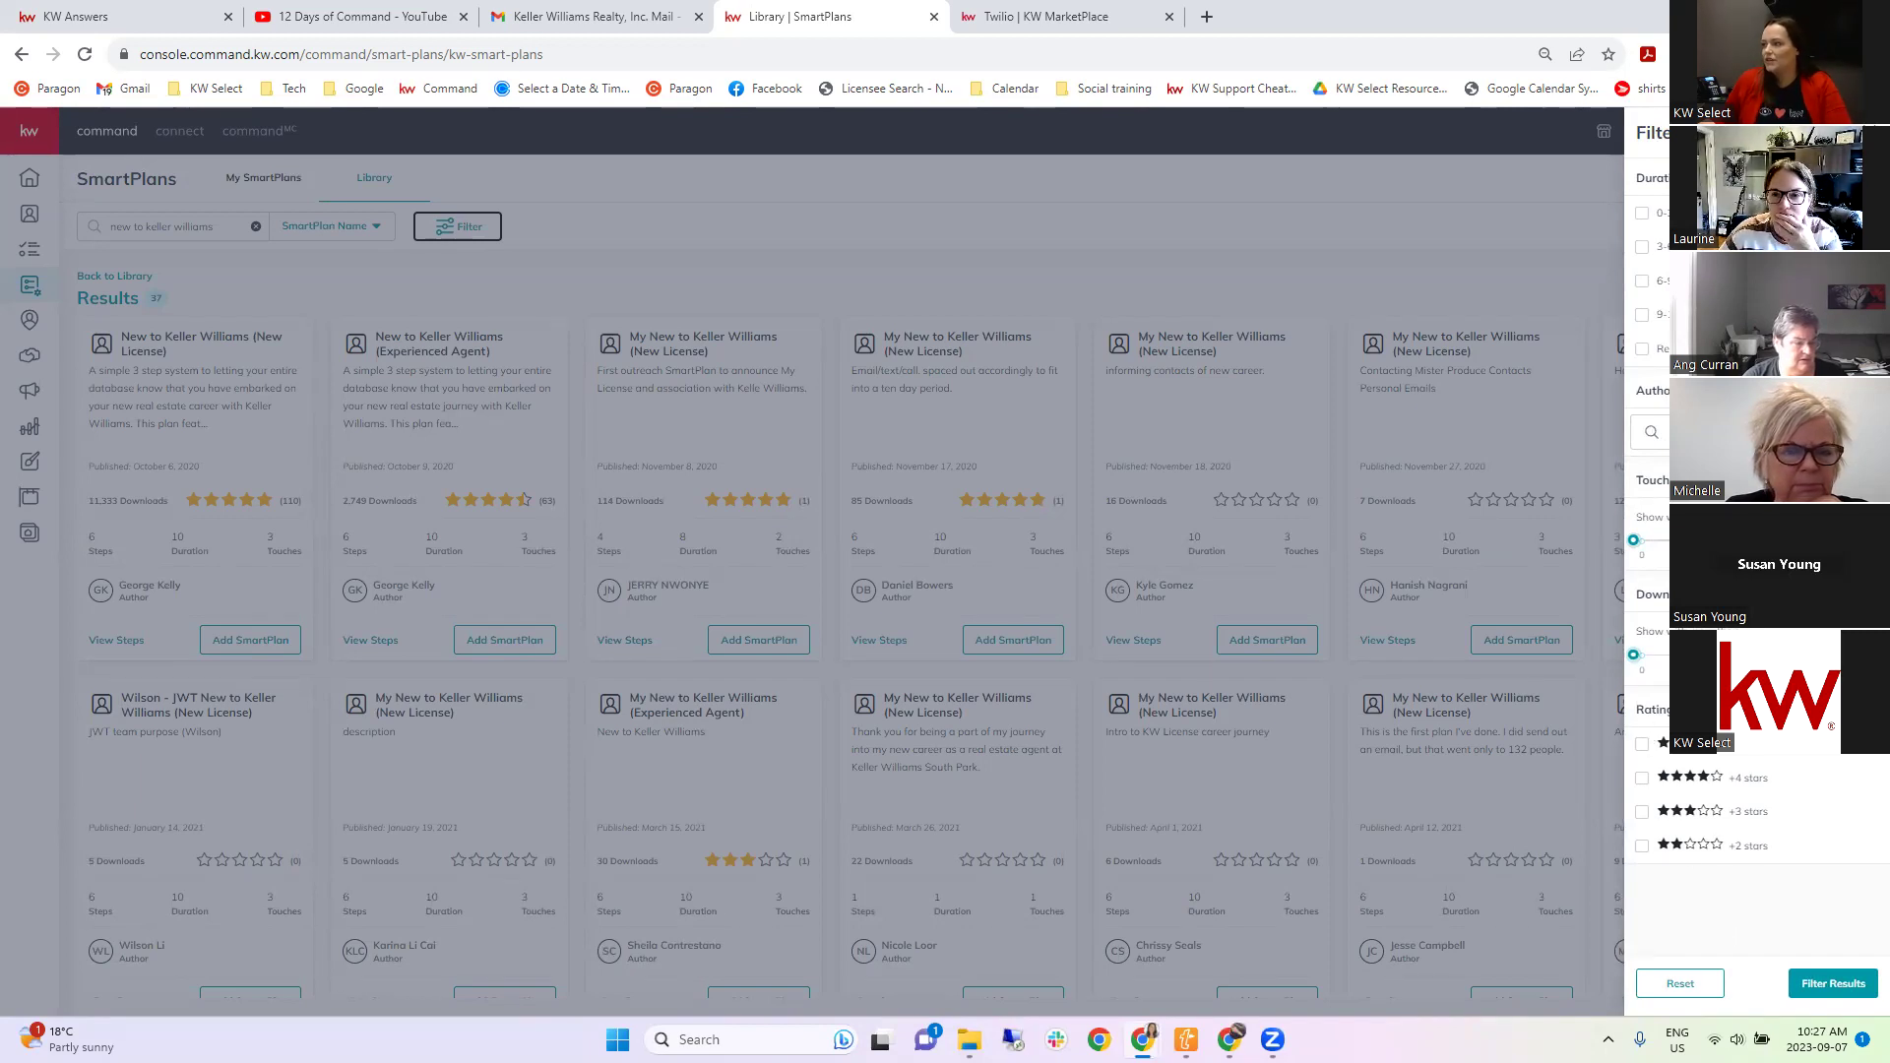
{"action": "left_click", "coordinate": [1642, 777]}
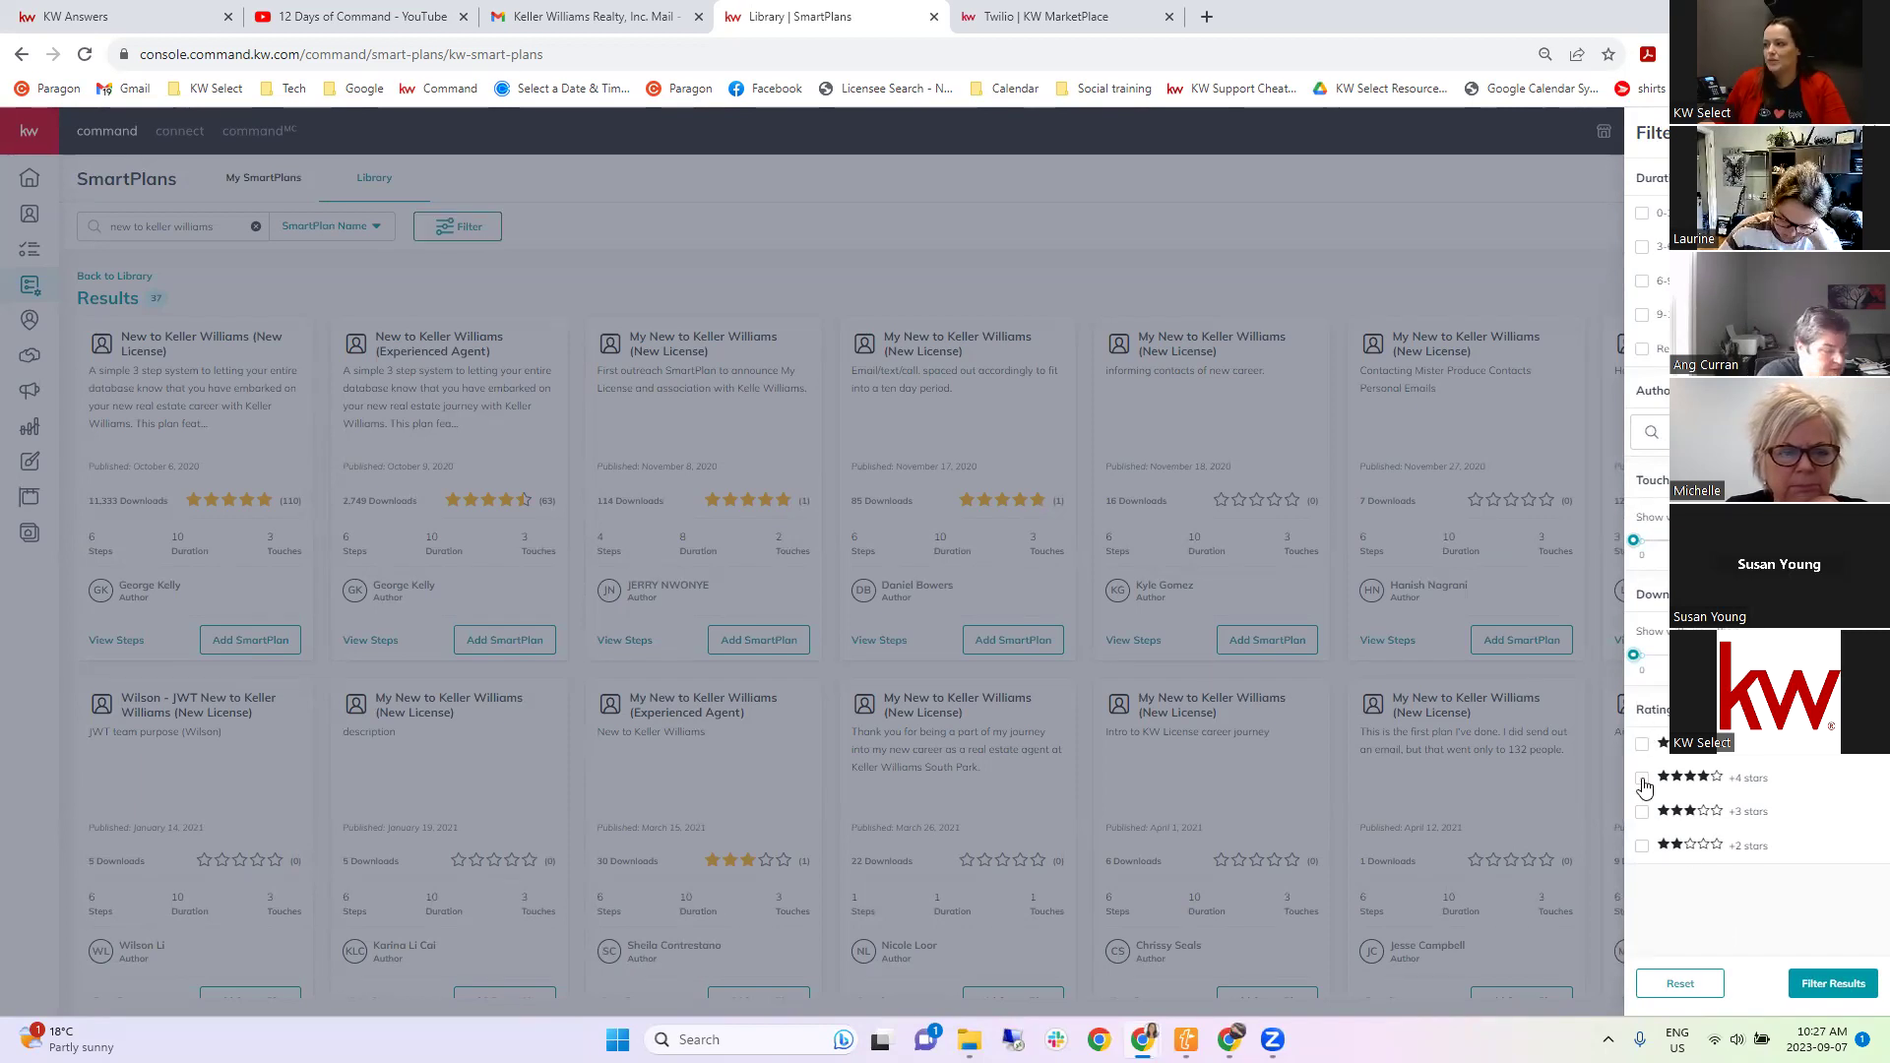
{"action": "left_click", "coordinate": [1642, 744]}
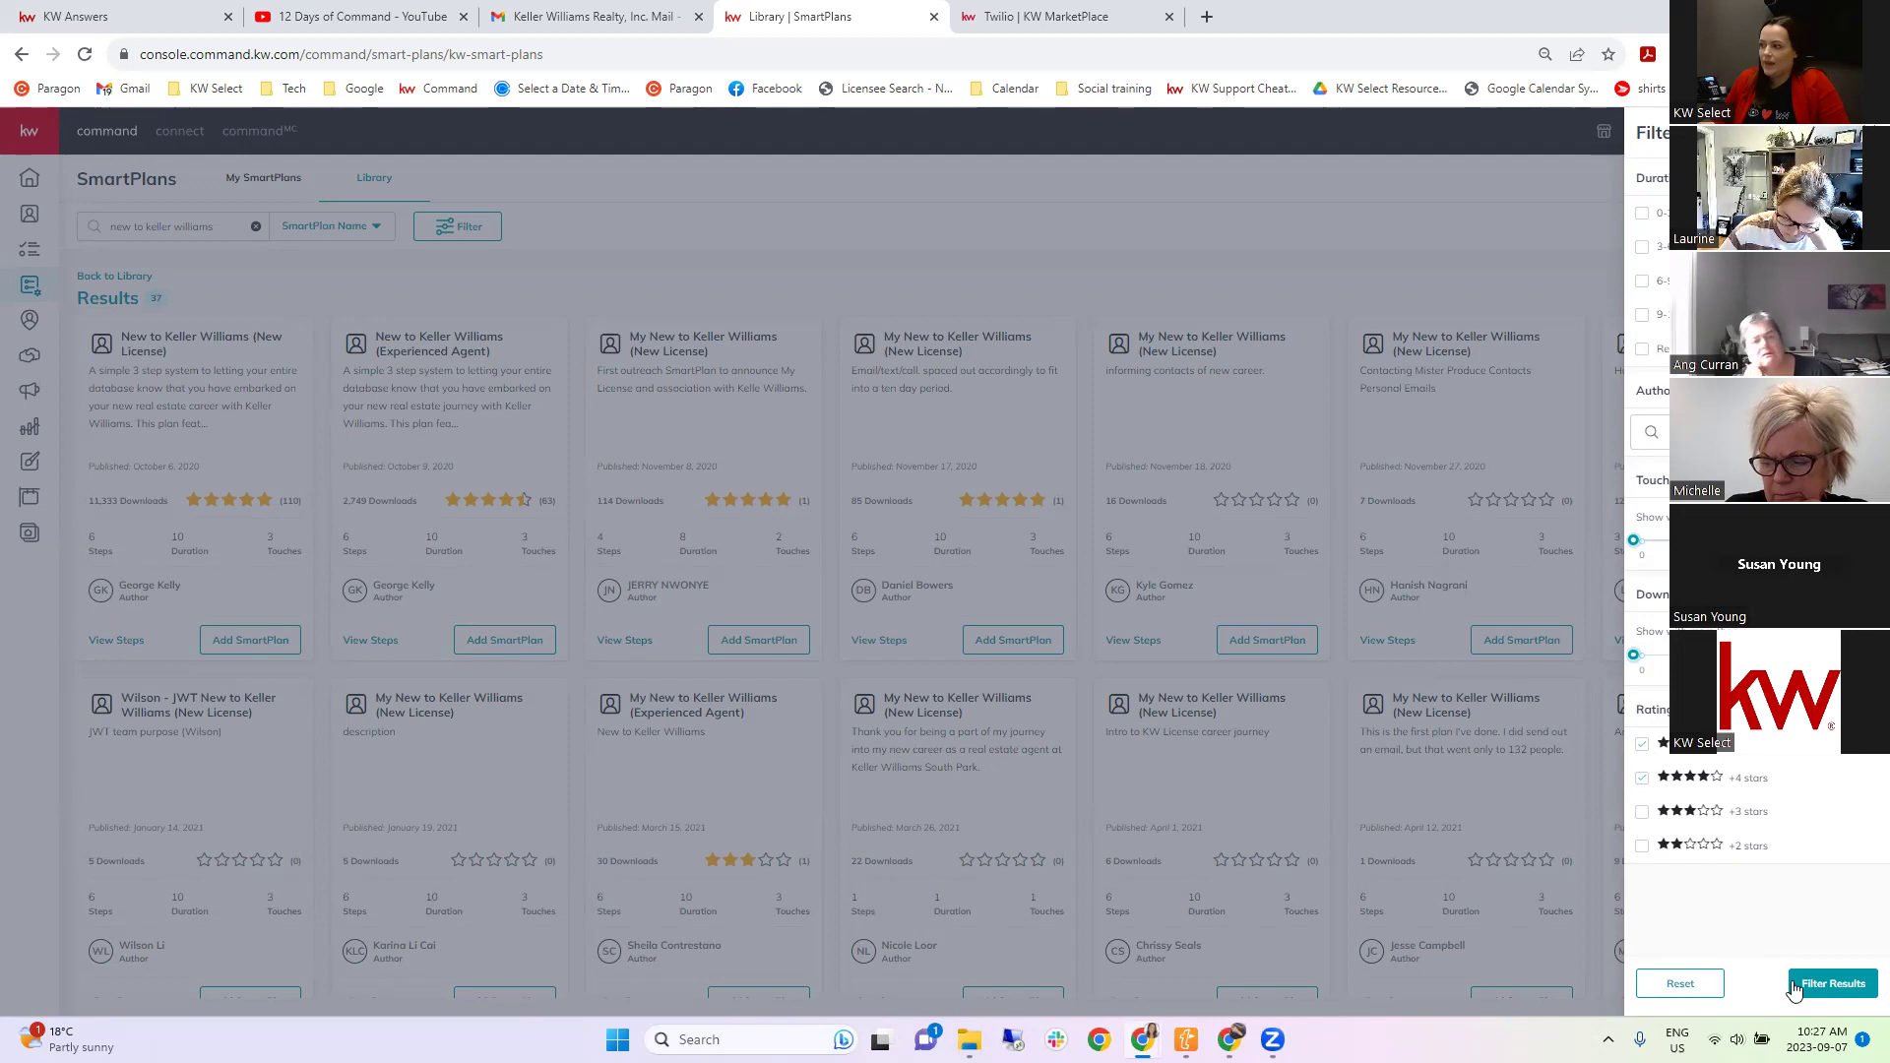
{"action": "left_click", "coordinate": [1850, 985]}
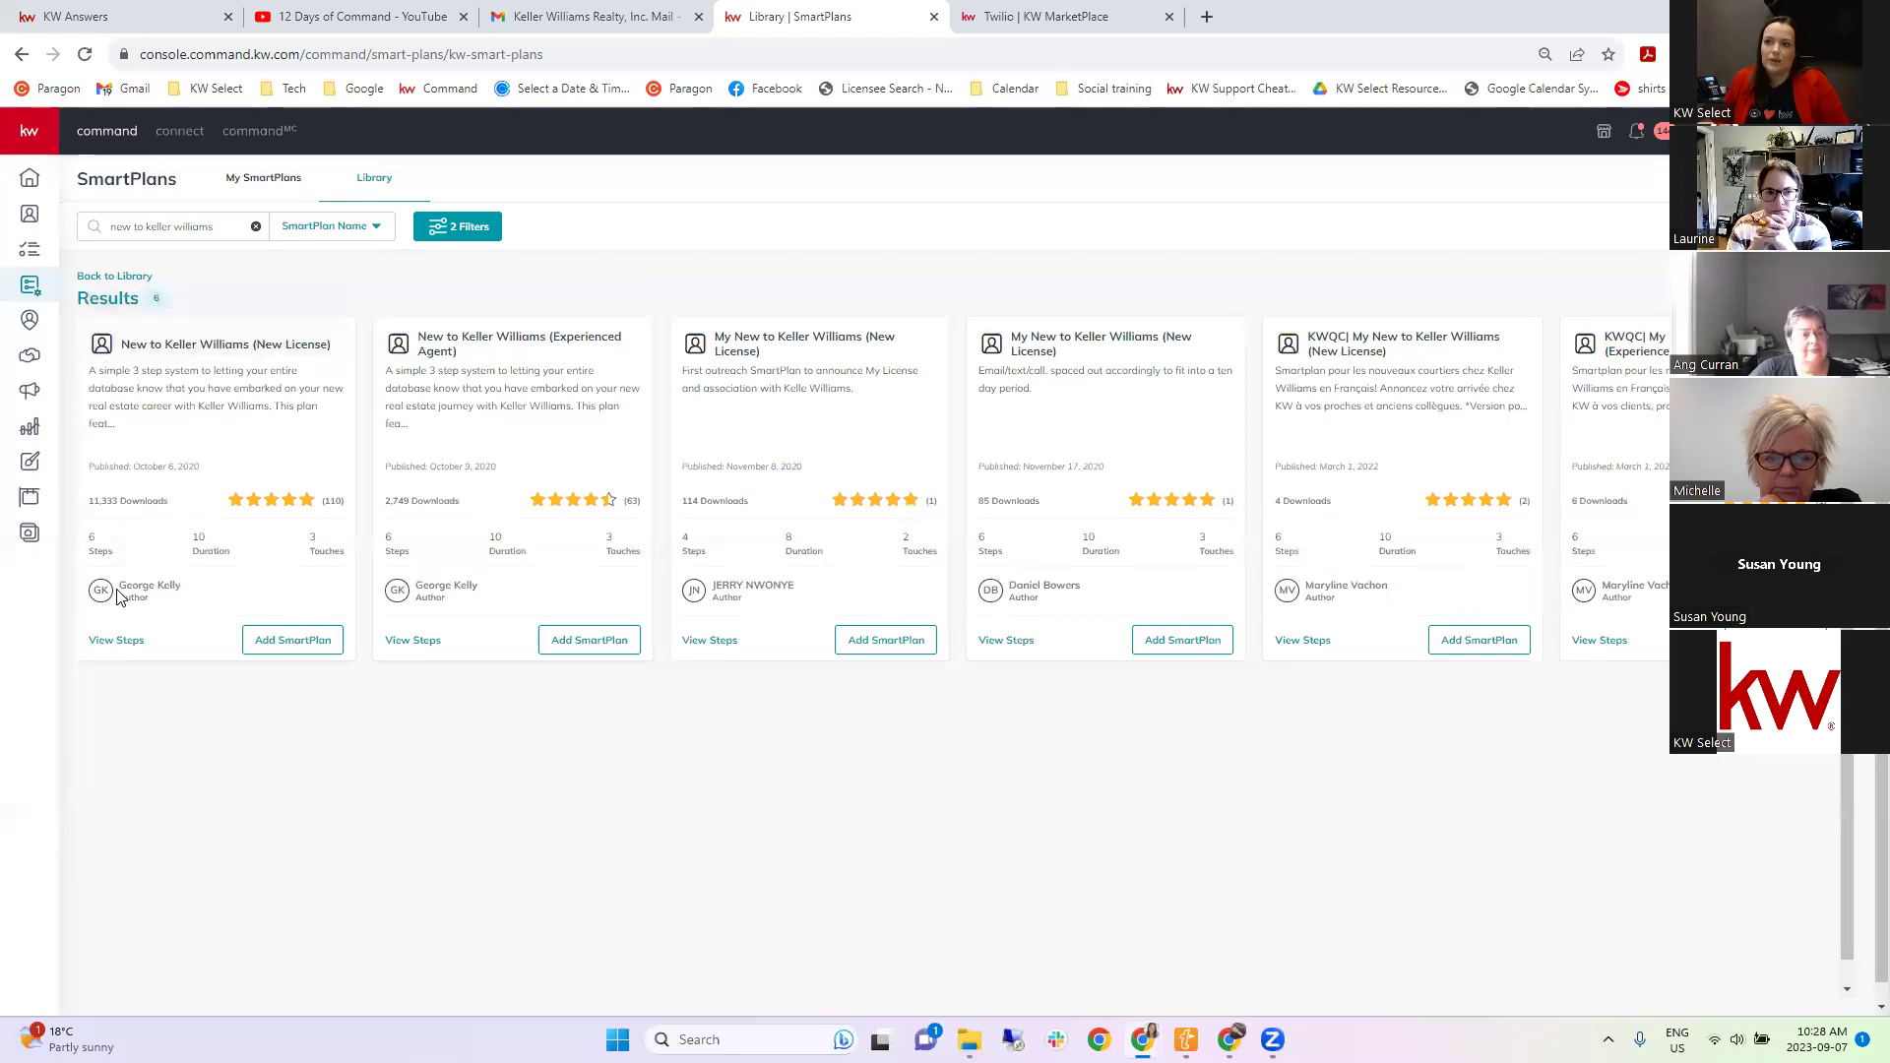
Review the steps of the New to Keller Williams (New License) plan and download it as a bundle with its linked Quarterly Call Plan.
{"action": "left_click", "coordinate": [114, 640]}
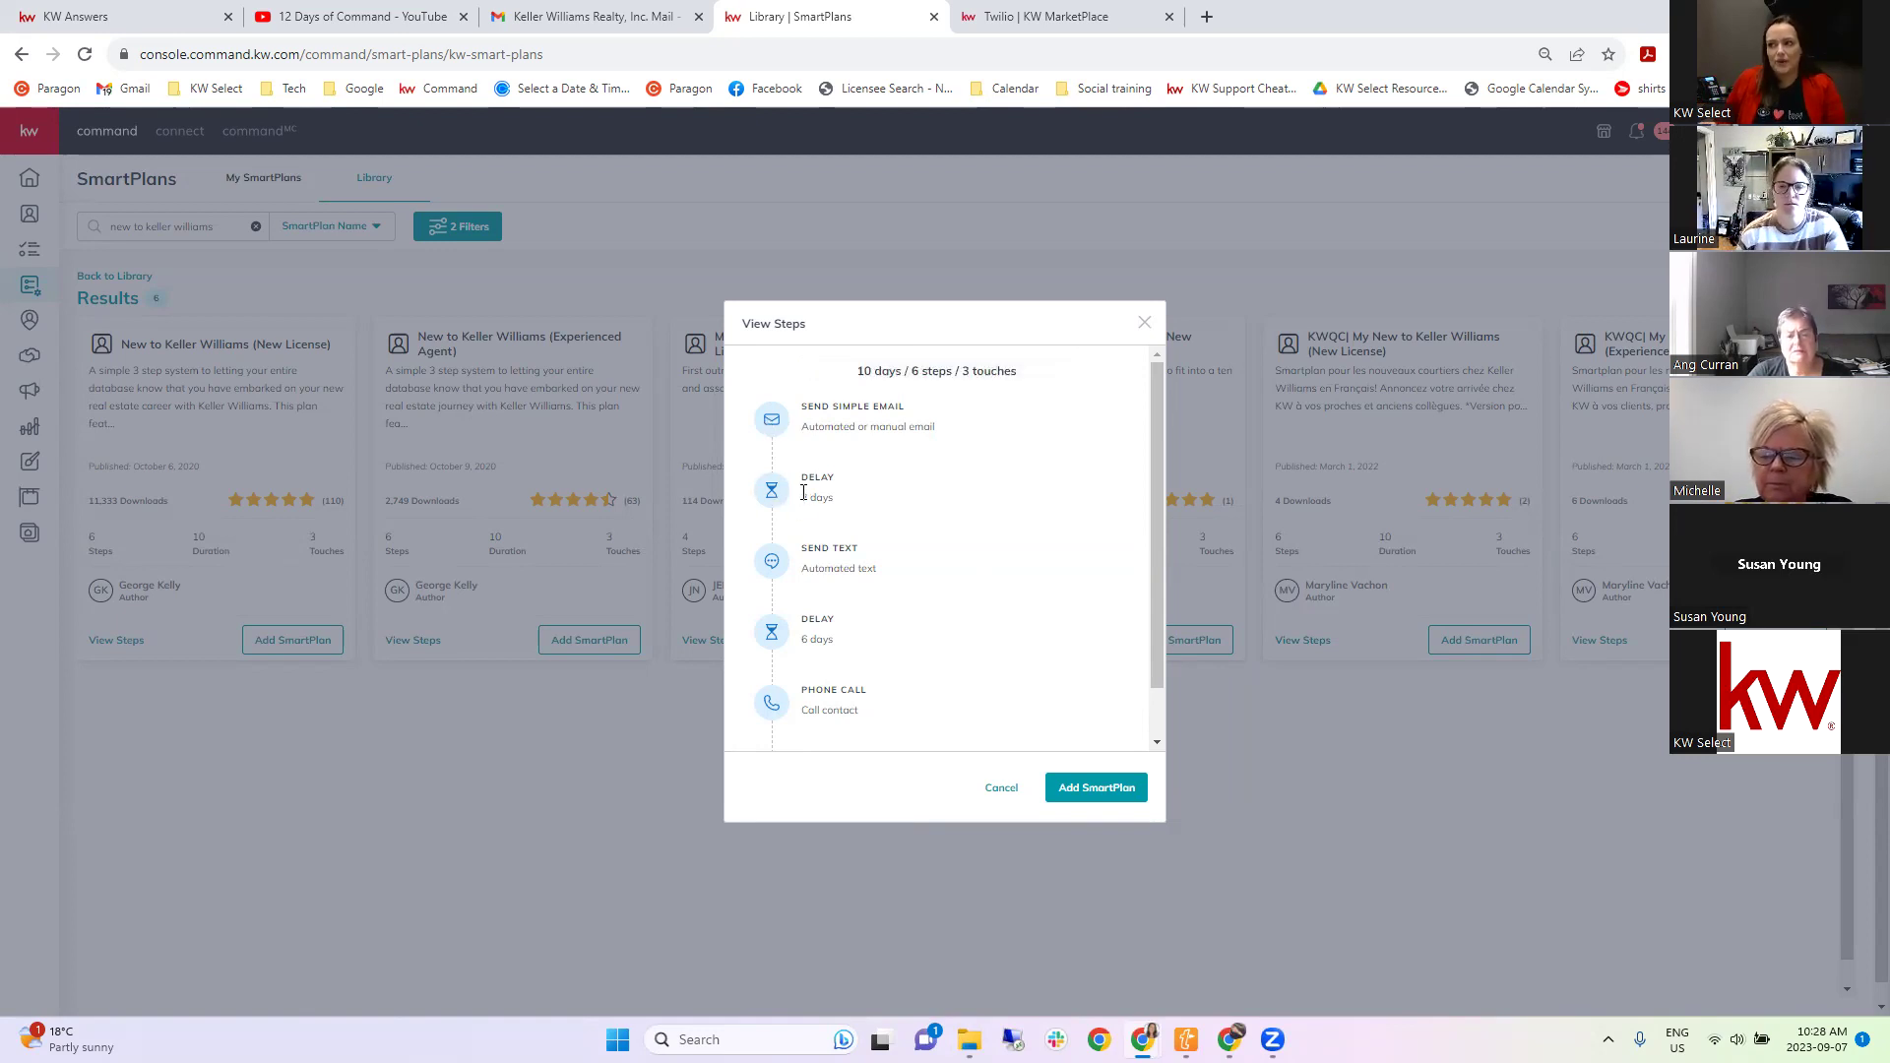
{"action": "mouse_move", "coordinate": [776, 569]}
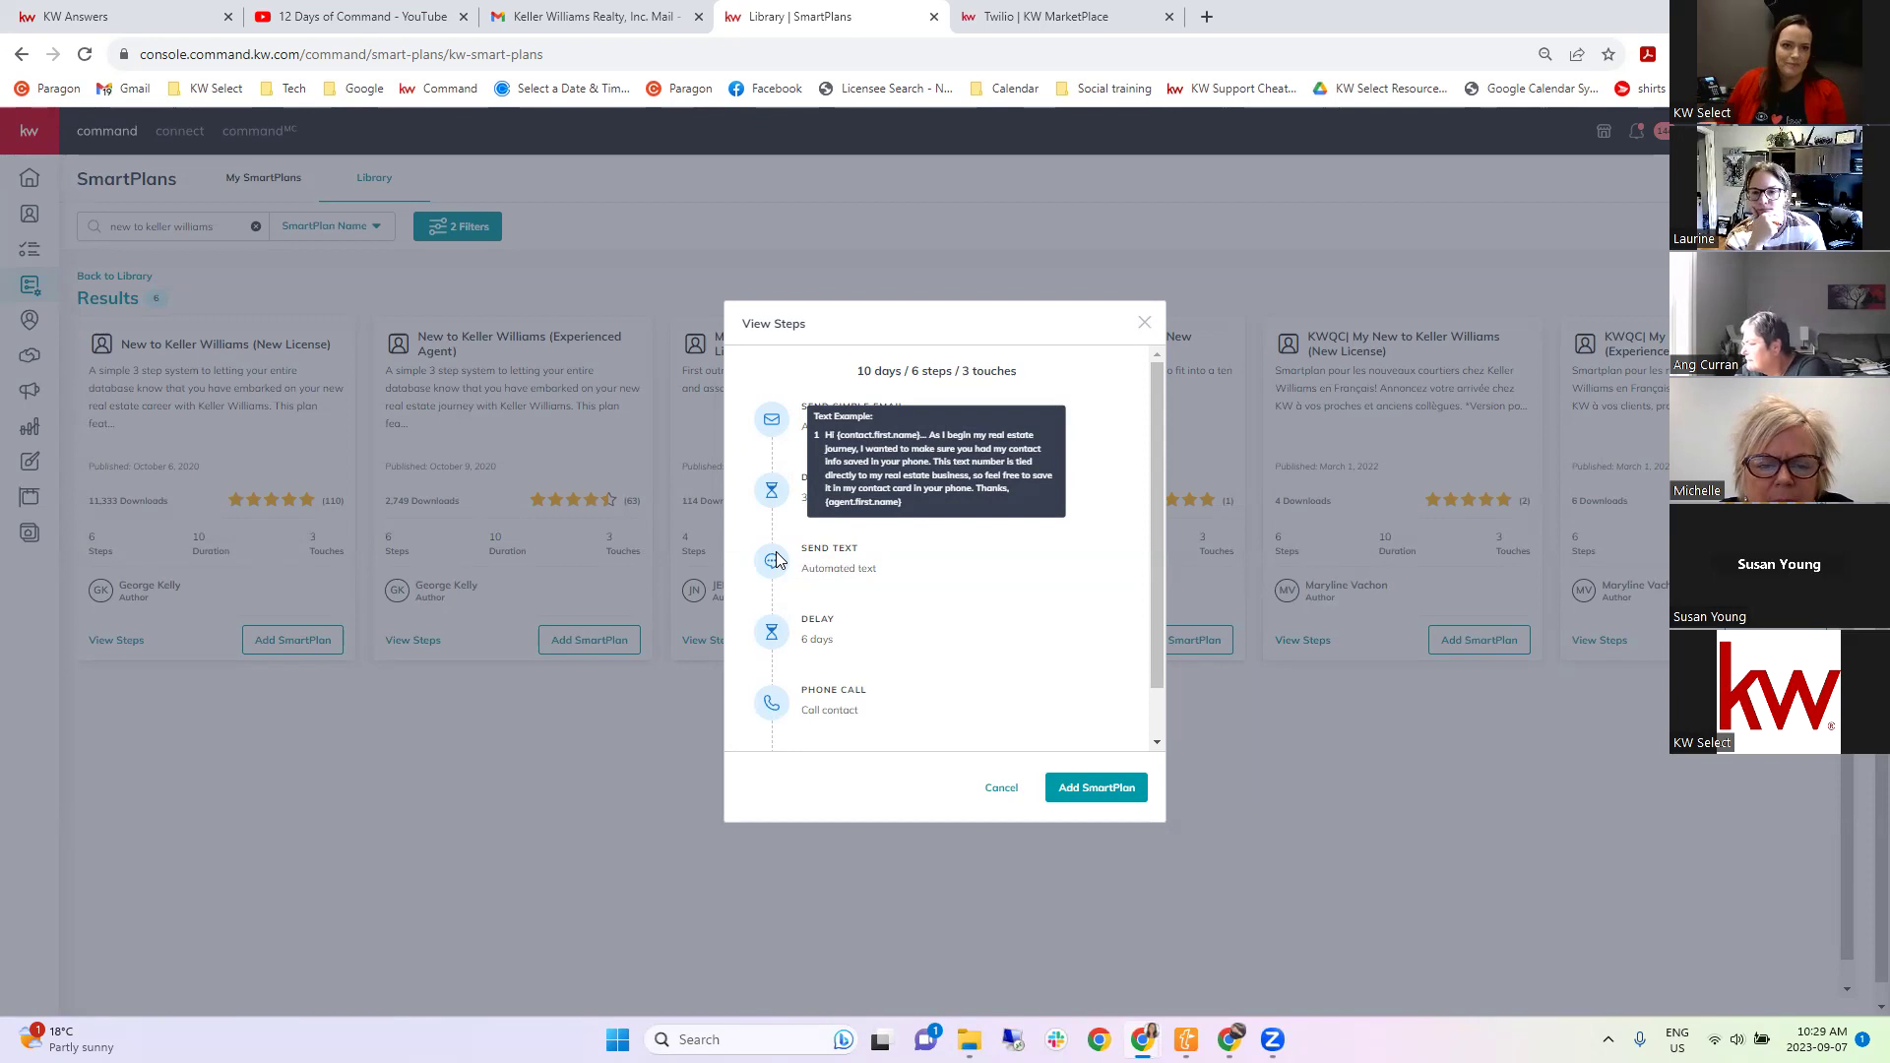
{"action": "scroll", "coordinate": [777, 559], "scroll_direction": "down", "scroll_amount": 1}
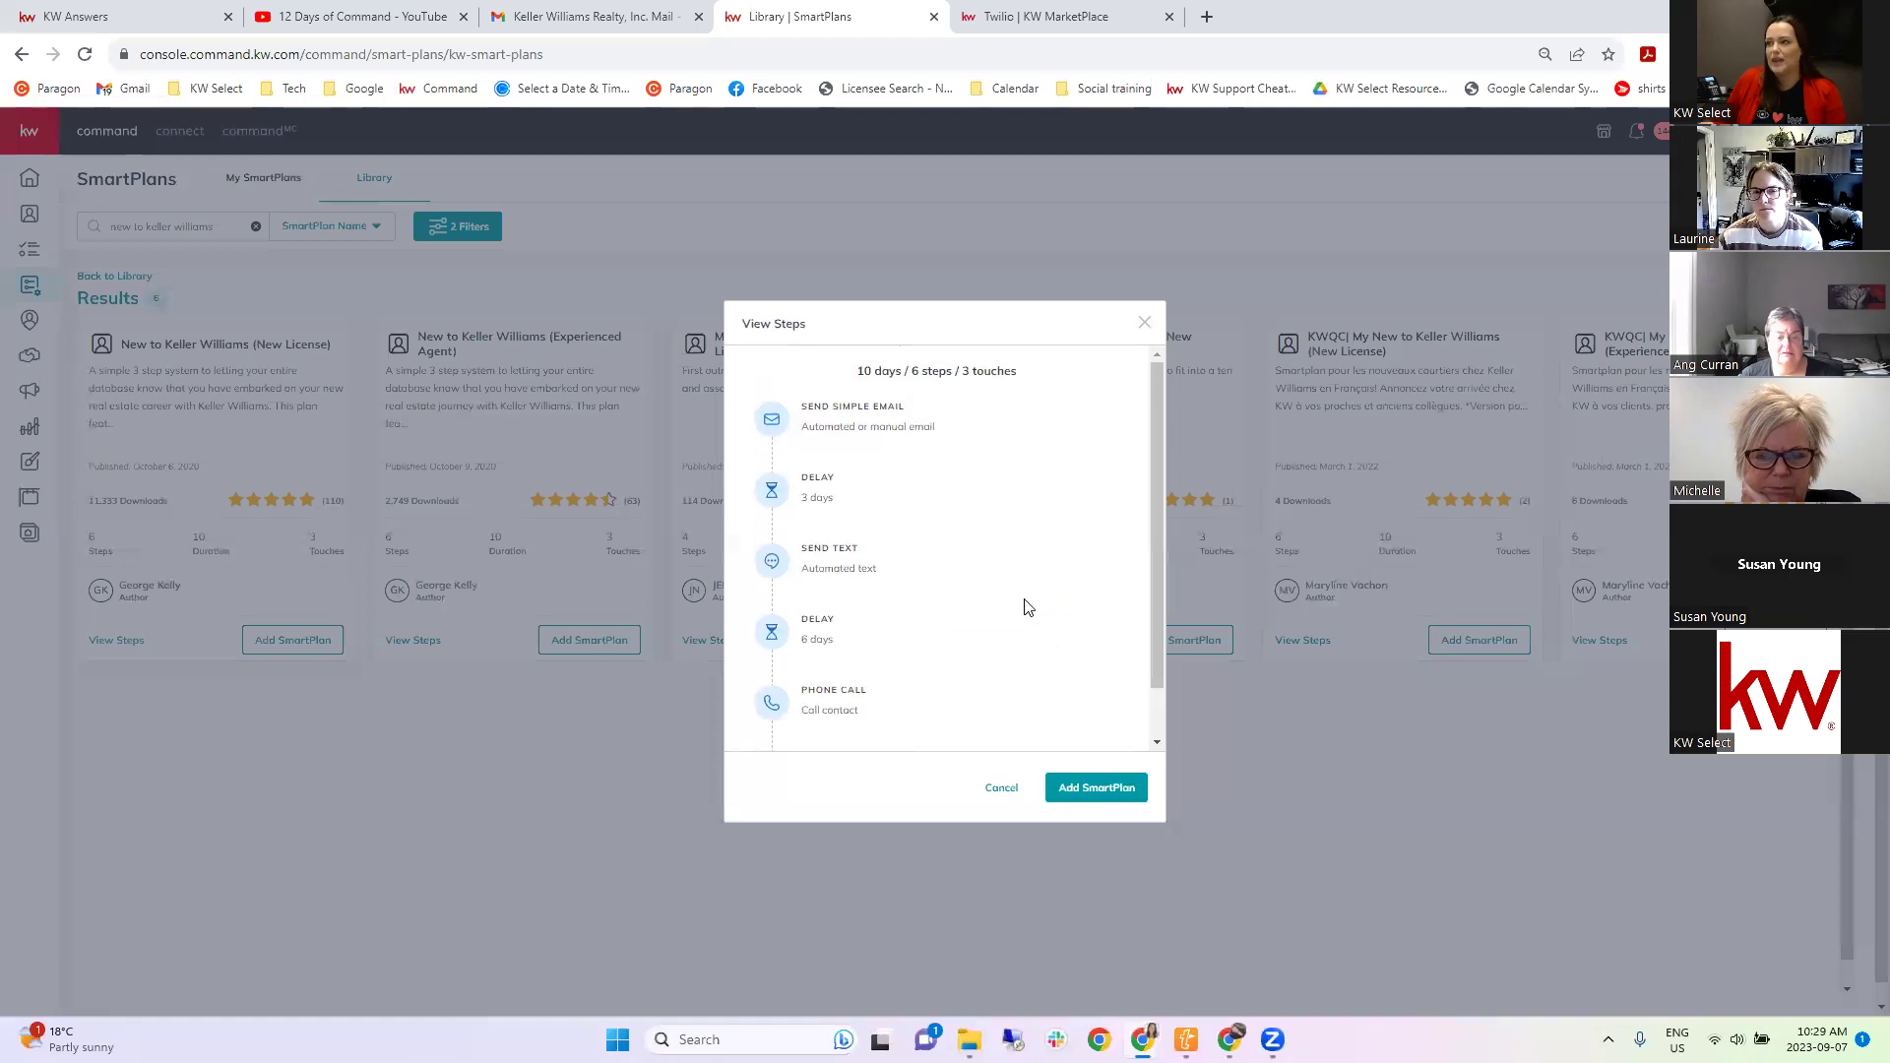
{"action": "scroll", "coordinate": [1029, 586], "scroll_direction": "up", "scroll_amount": 3}
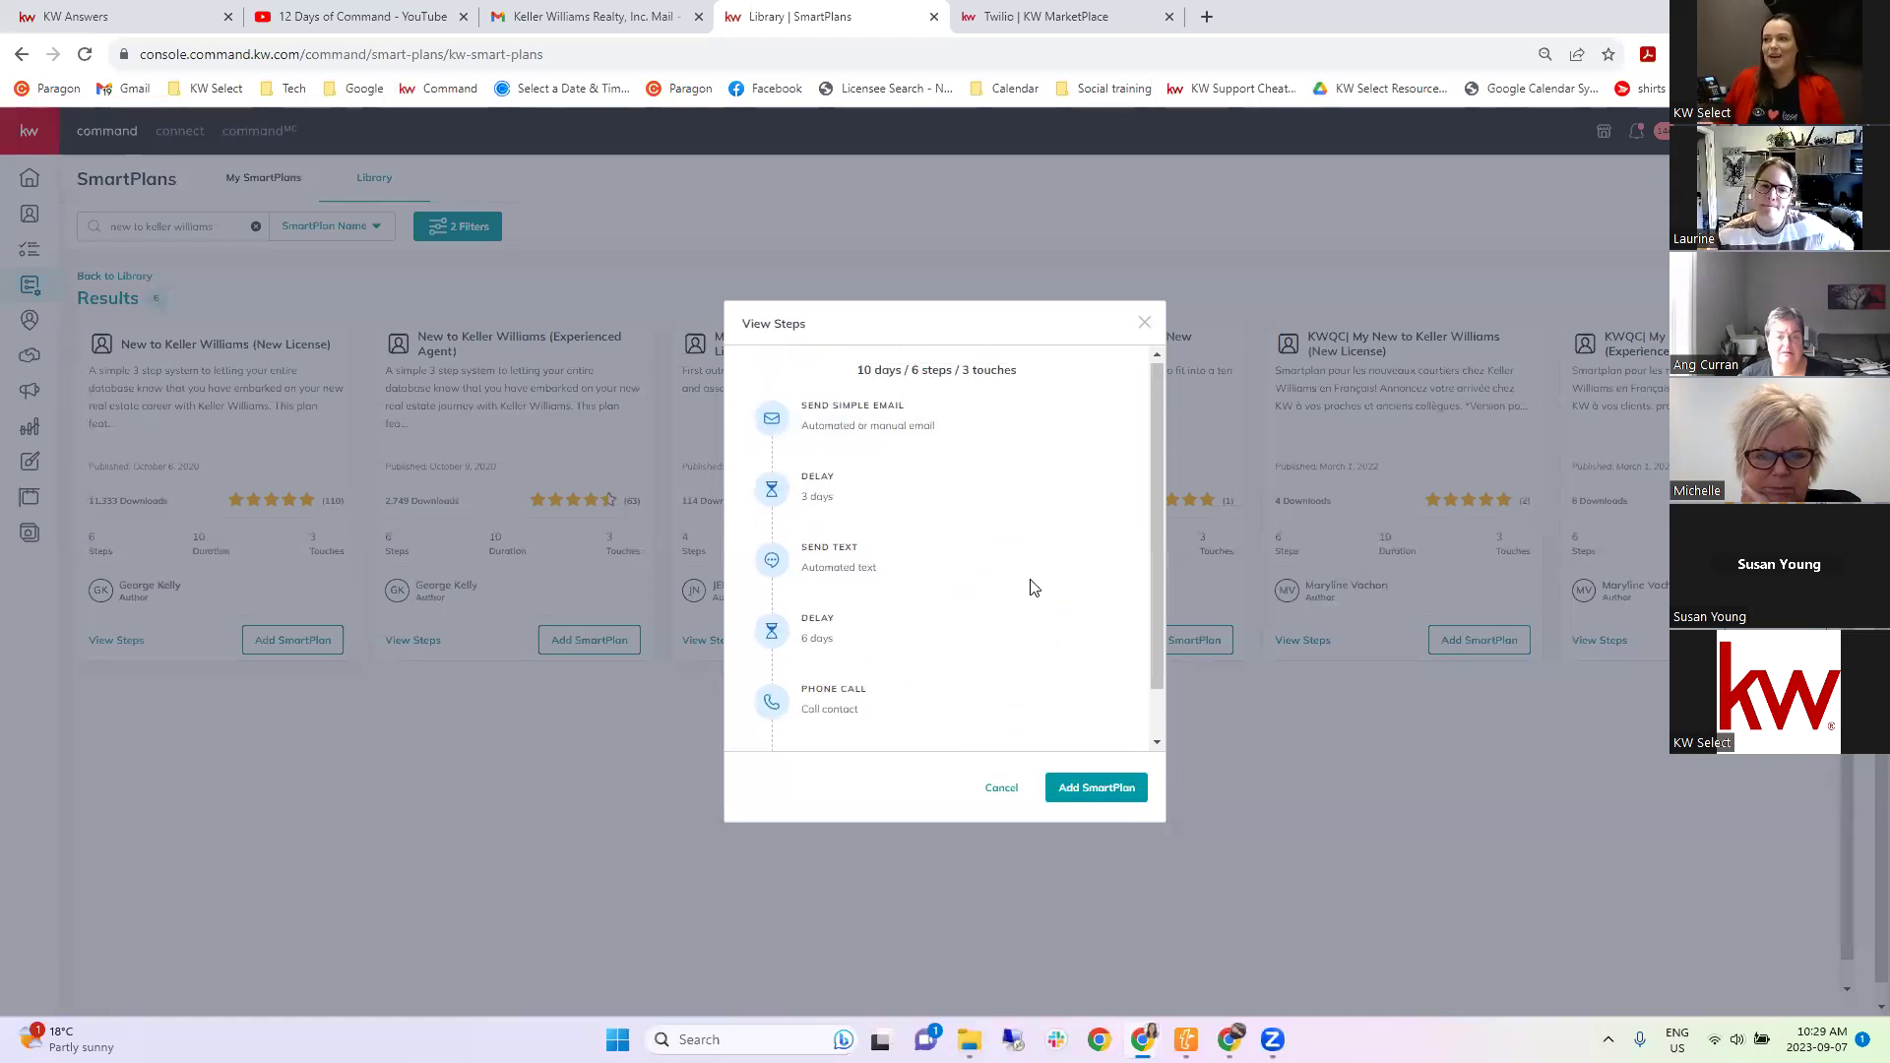
{"action": "scroll", "coordinate": [916, 498], "scroll_direction": "down", "scroll_amount": 3}
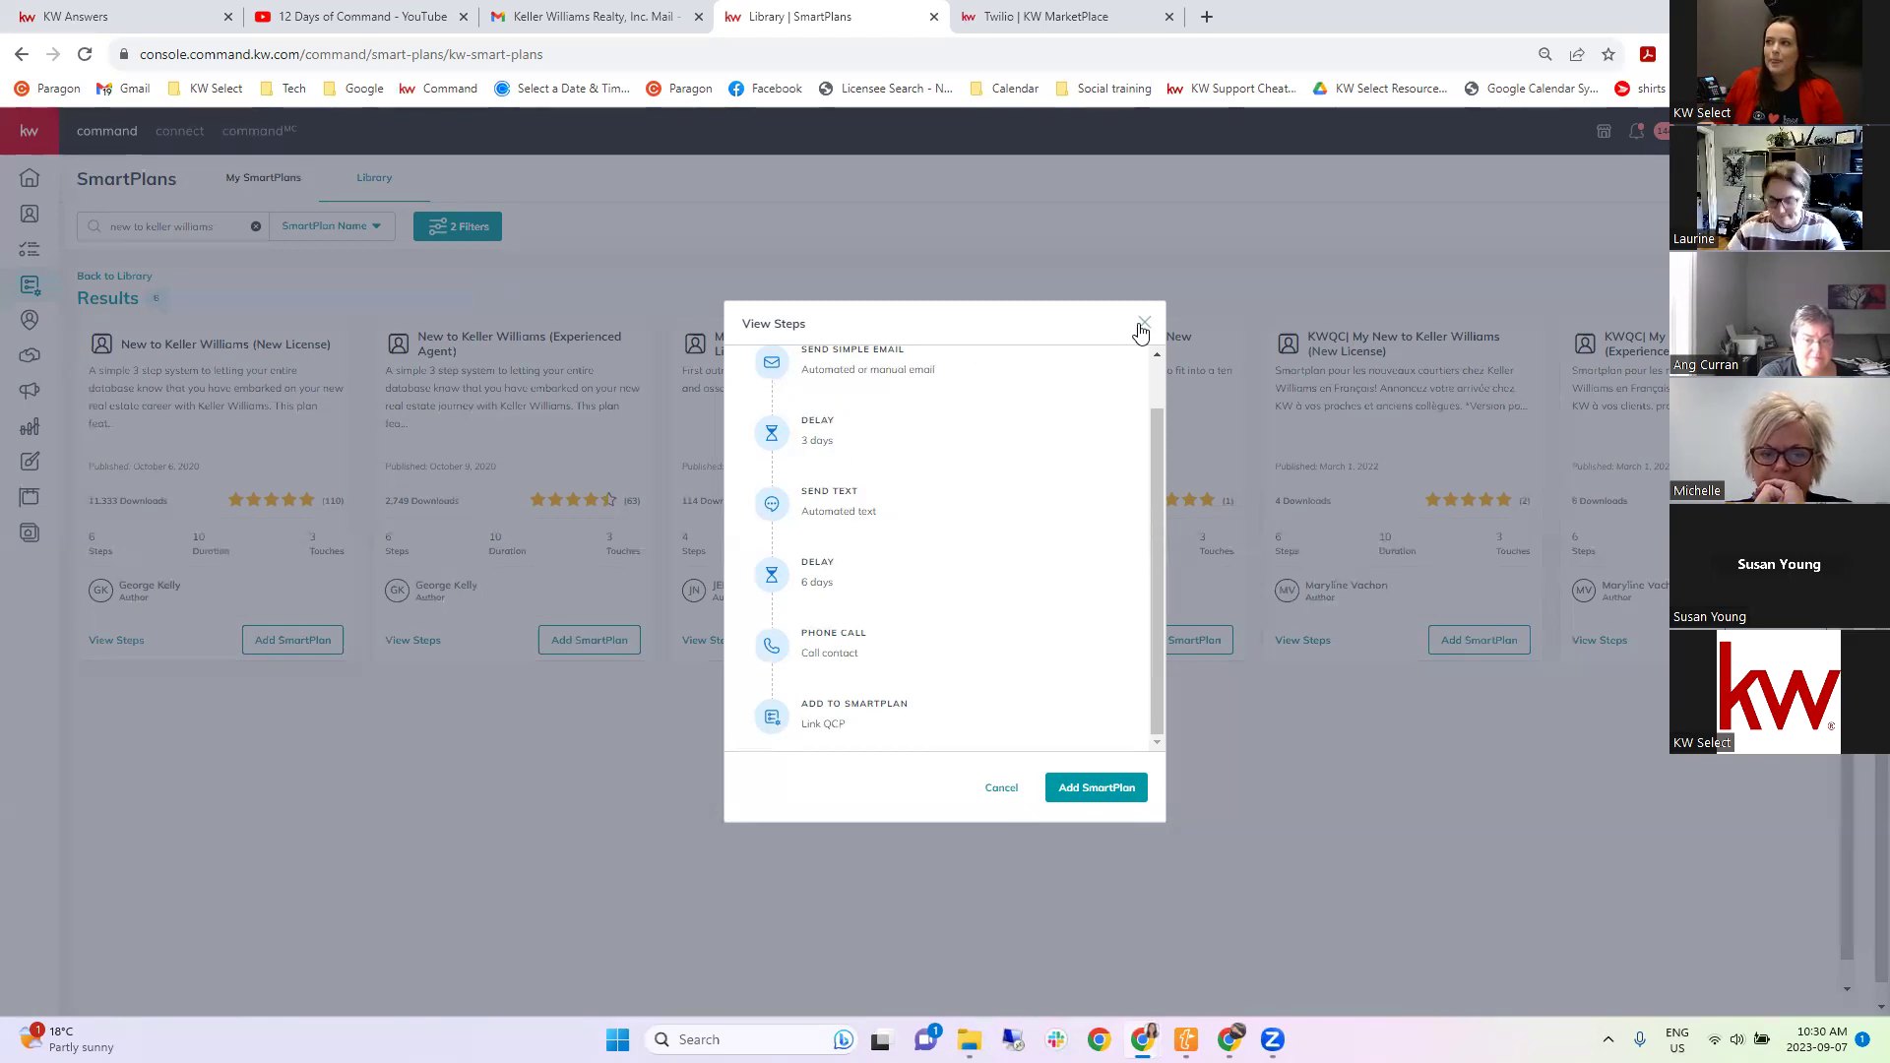
{"action": "scroll", "coordinate": [839, 434], "scroll_direction": "up", "scroll_amount": 2}
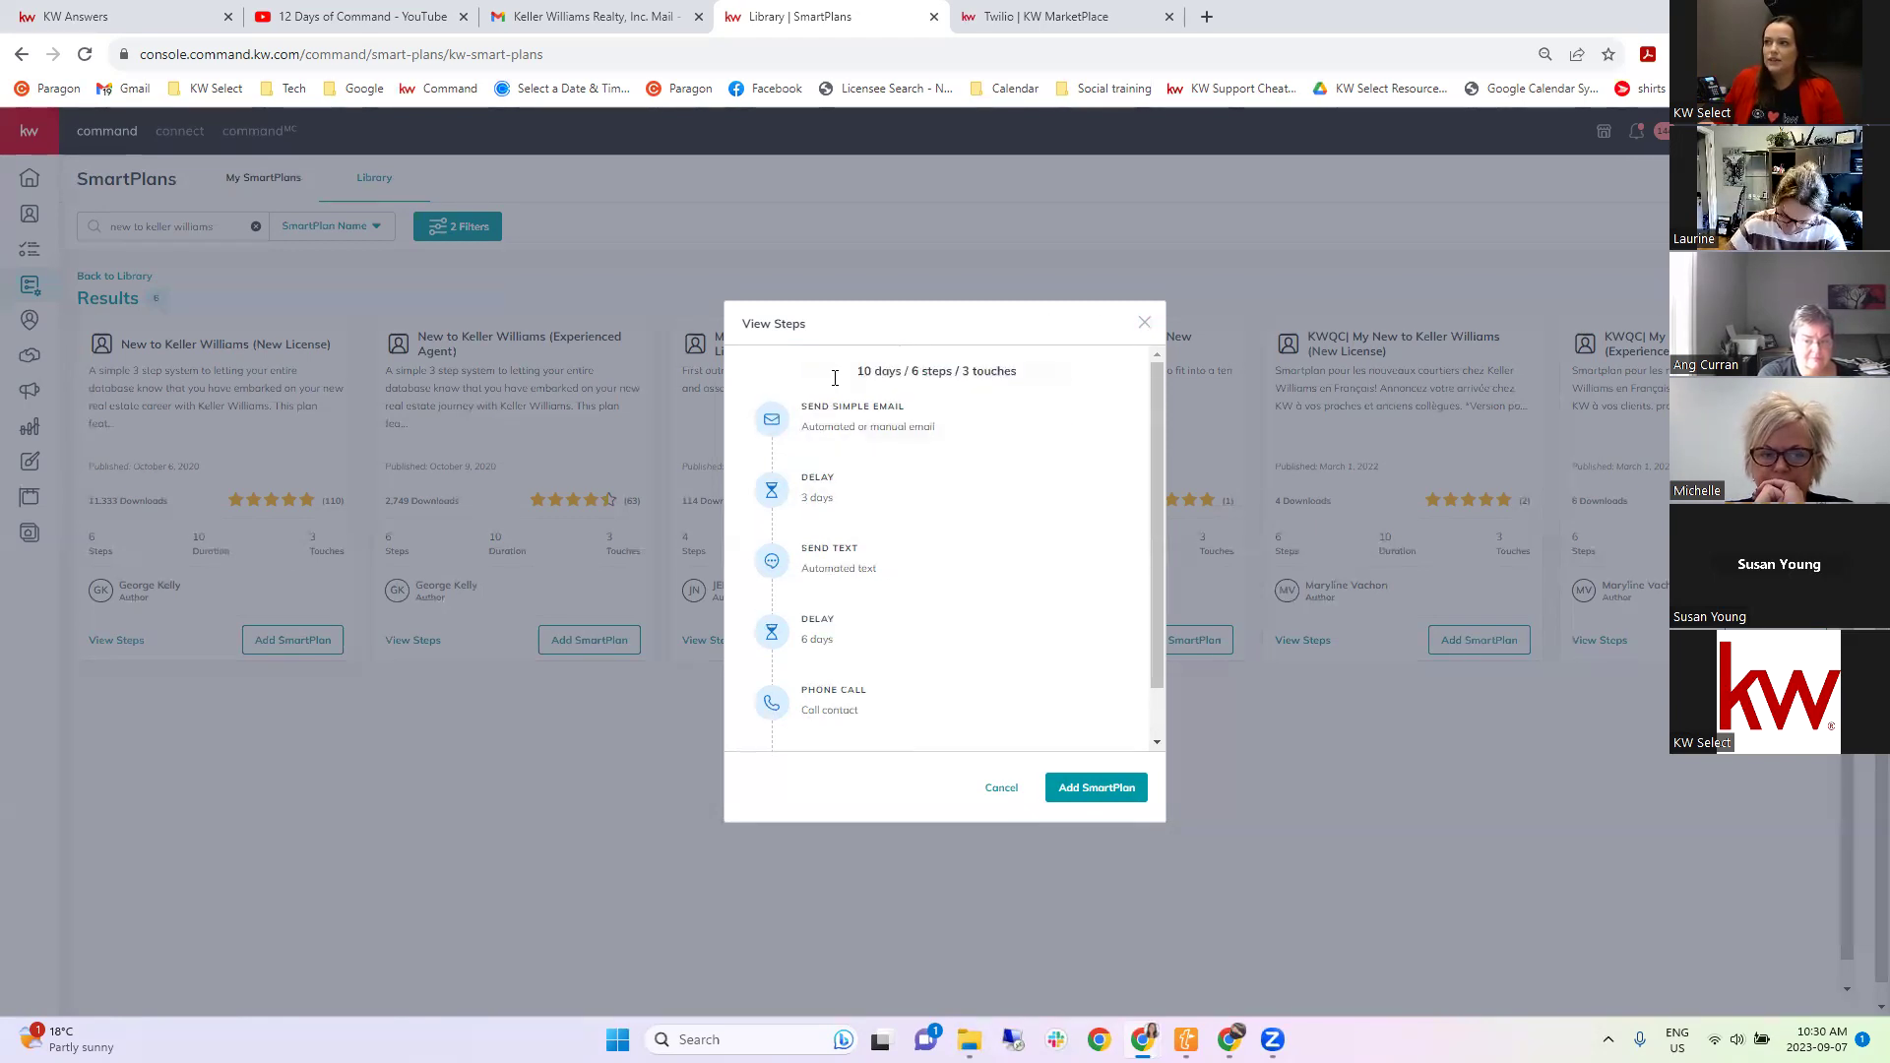
{"action": "left_click", "coordinate": [1095, 790]}
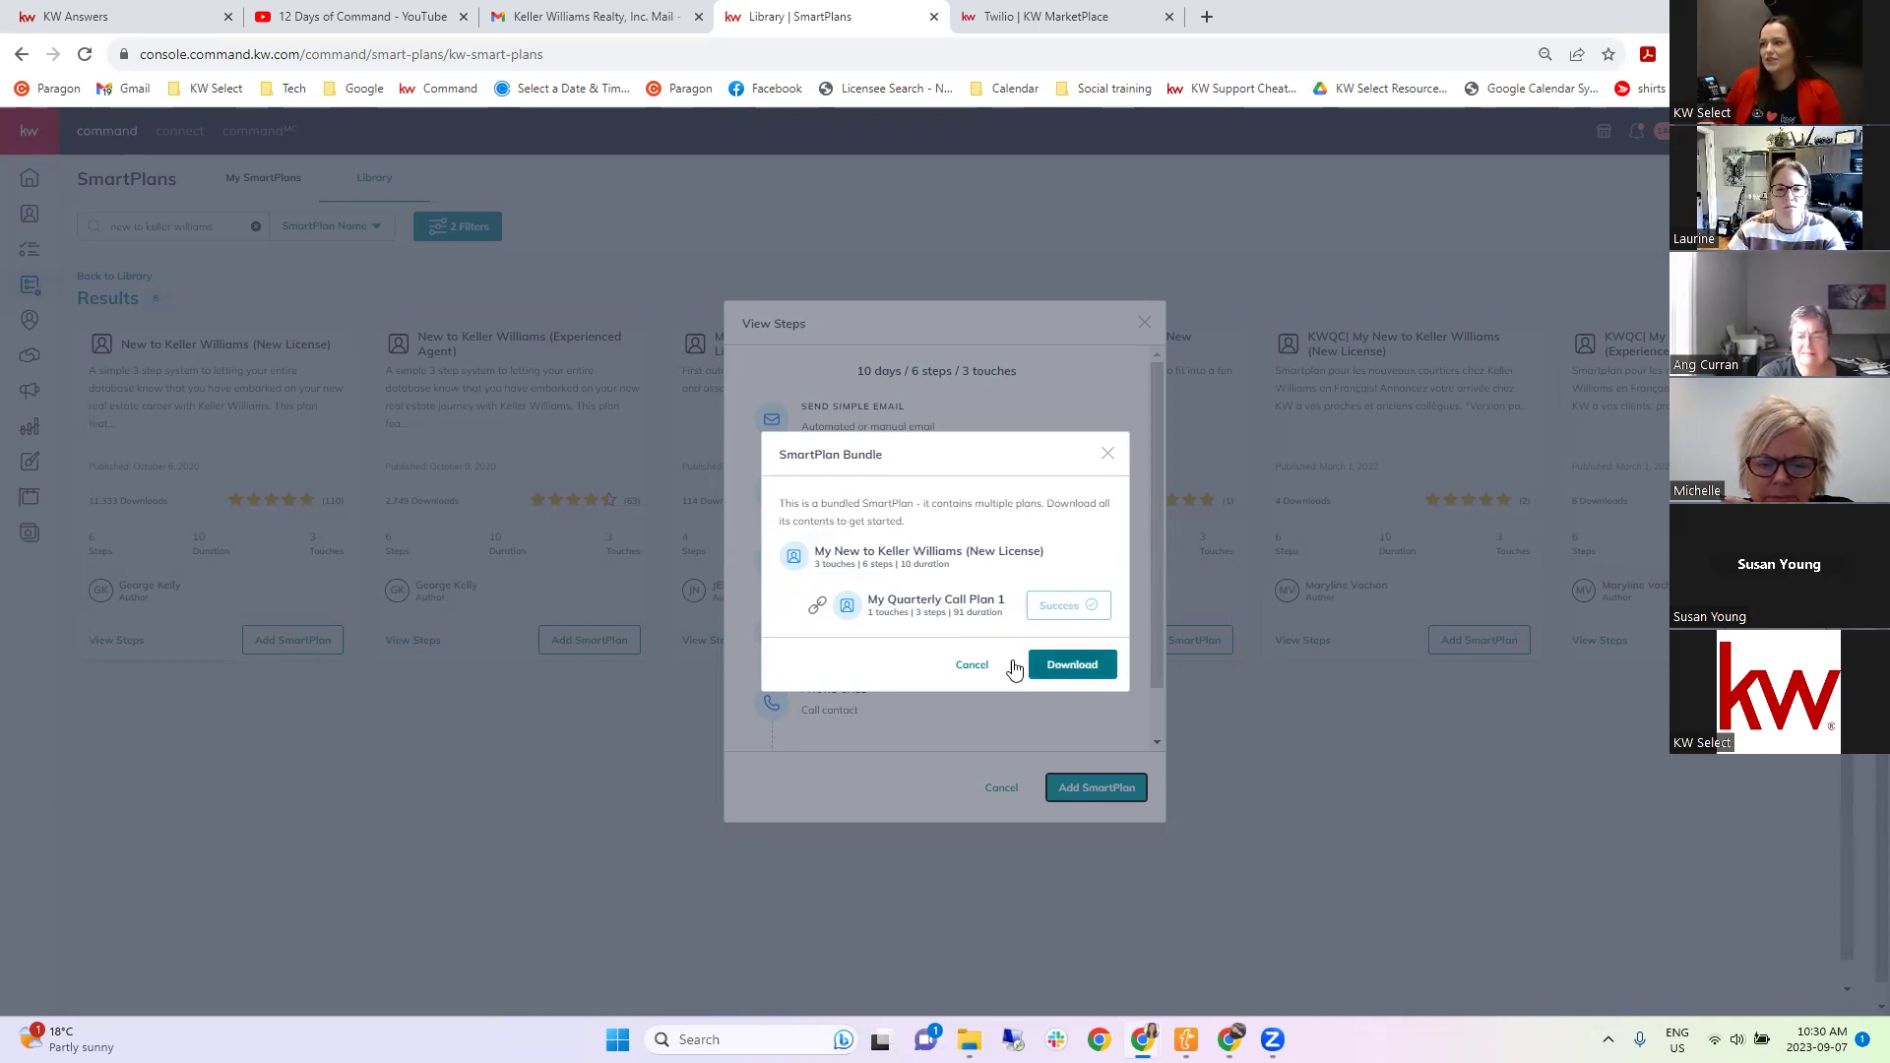
{"action": "left_click", "coordinate": [1059, 665]}
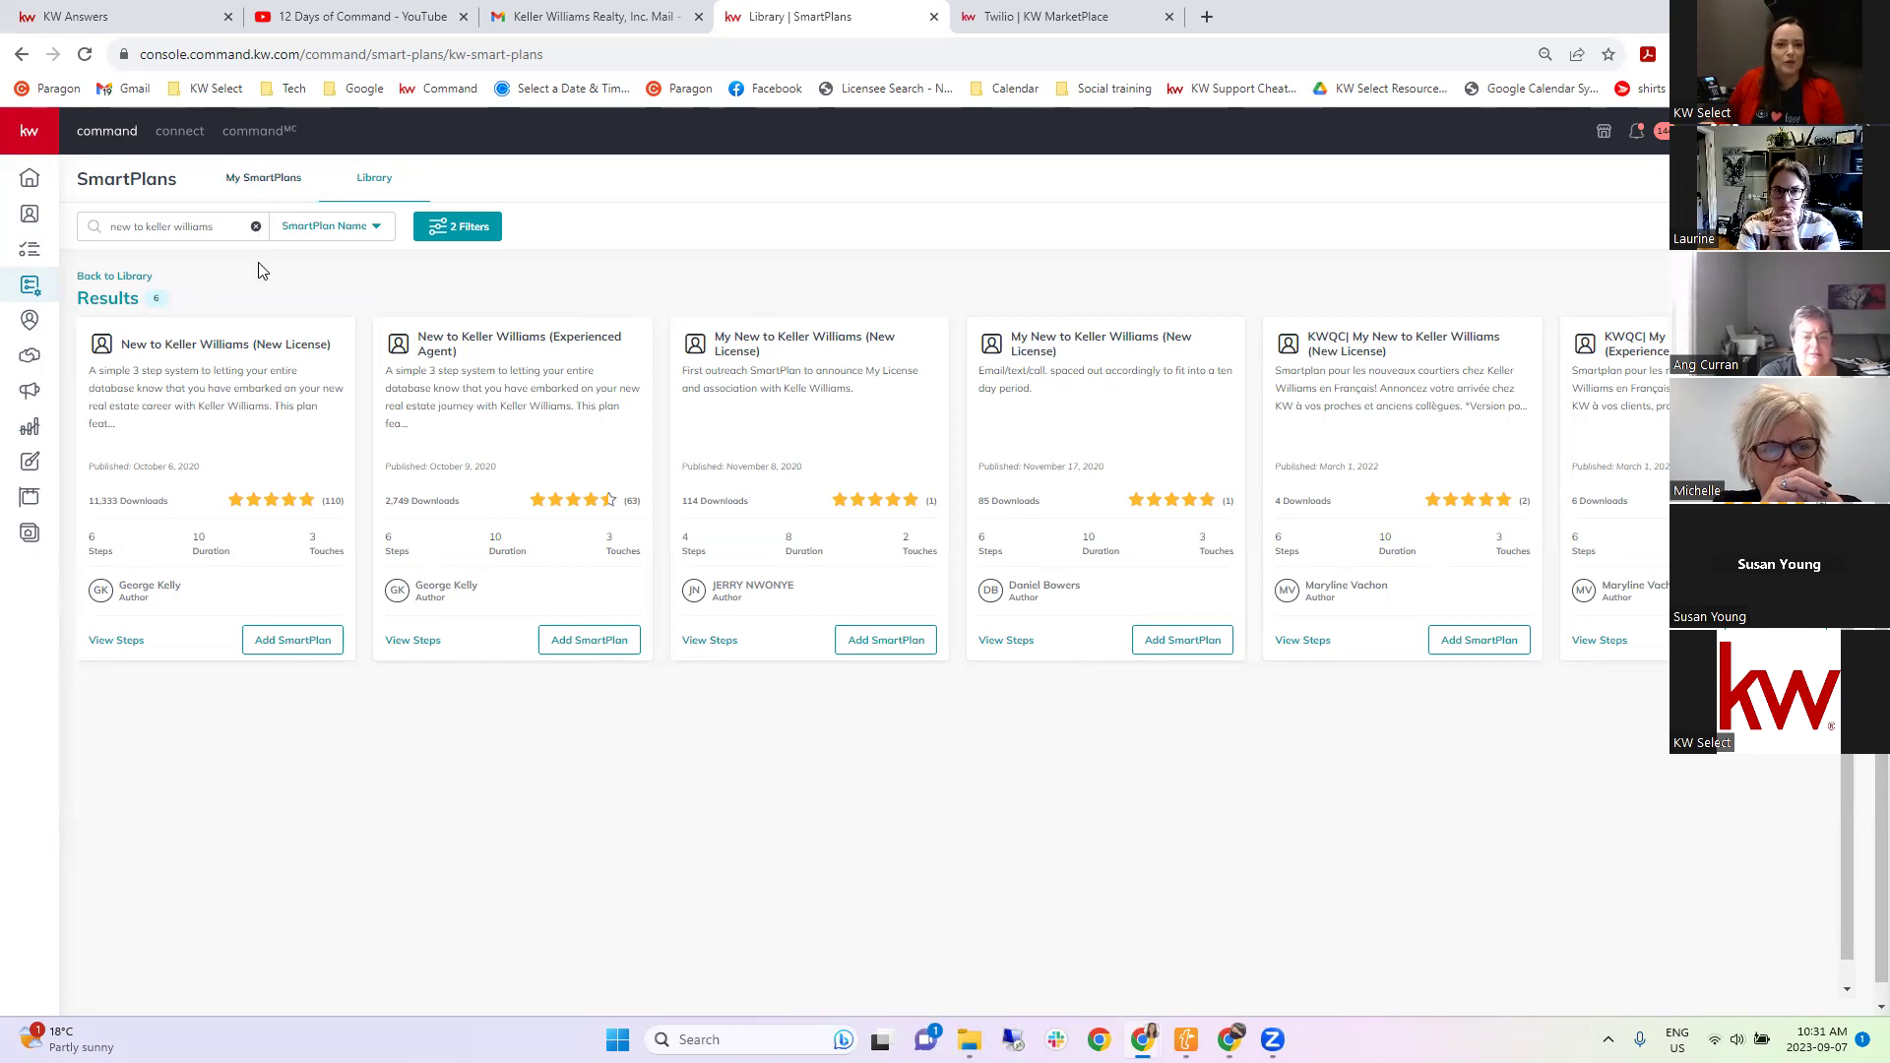
Search the SmartPlans library for "facebook lead follow up" and look through the matching plans.
{"action": "left_click", "coordinate": [255, 228]}
{"action": "left_click", "coordinate": [254, 227]}
{"action": "type", "text": "facebook"}
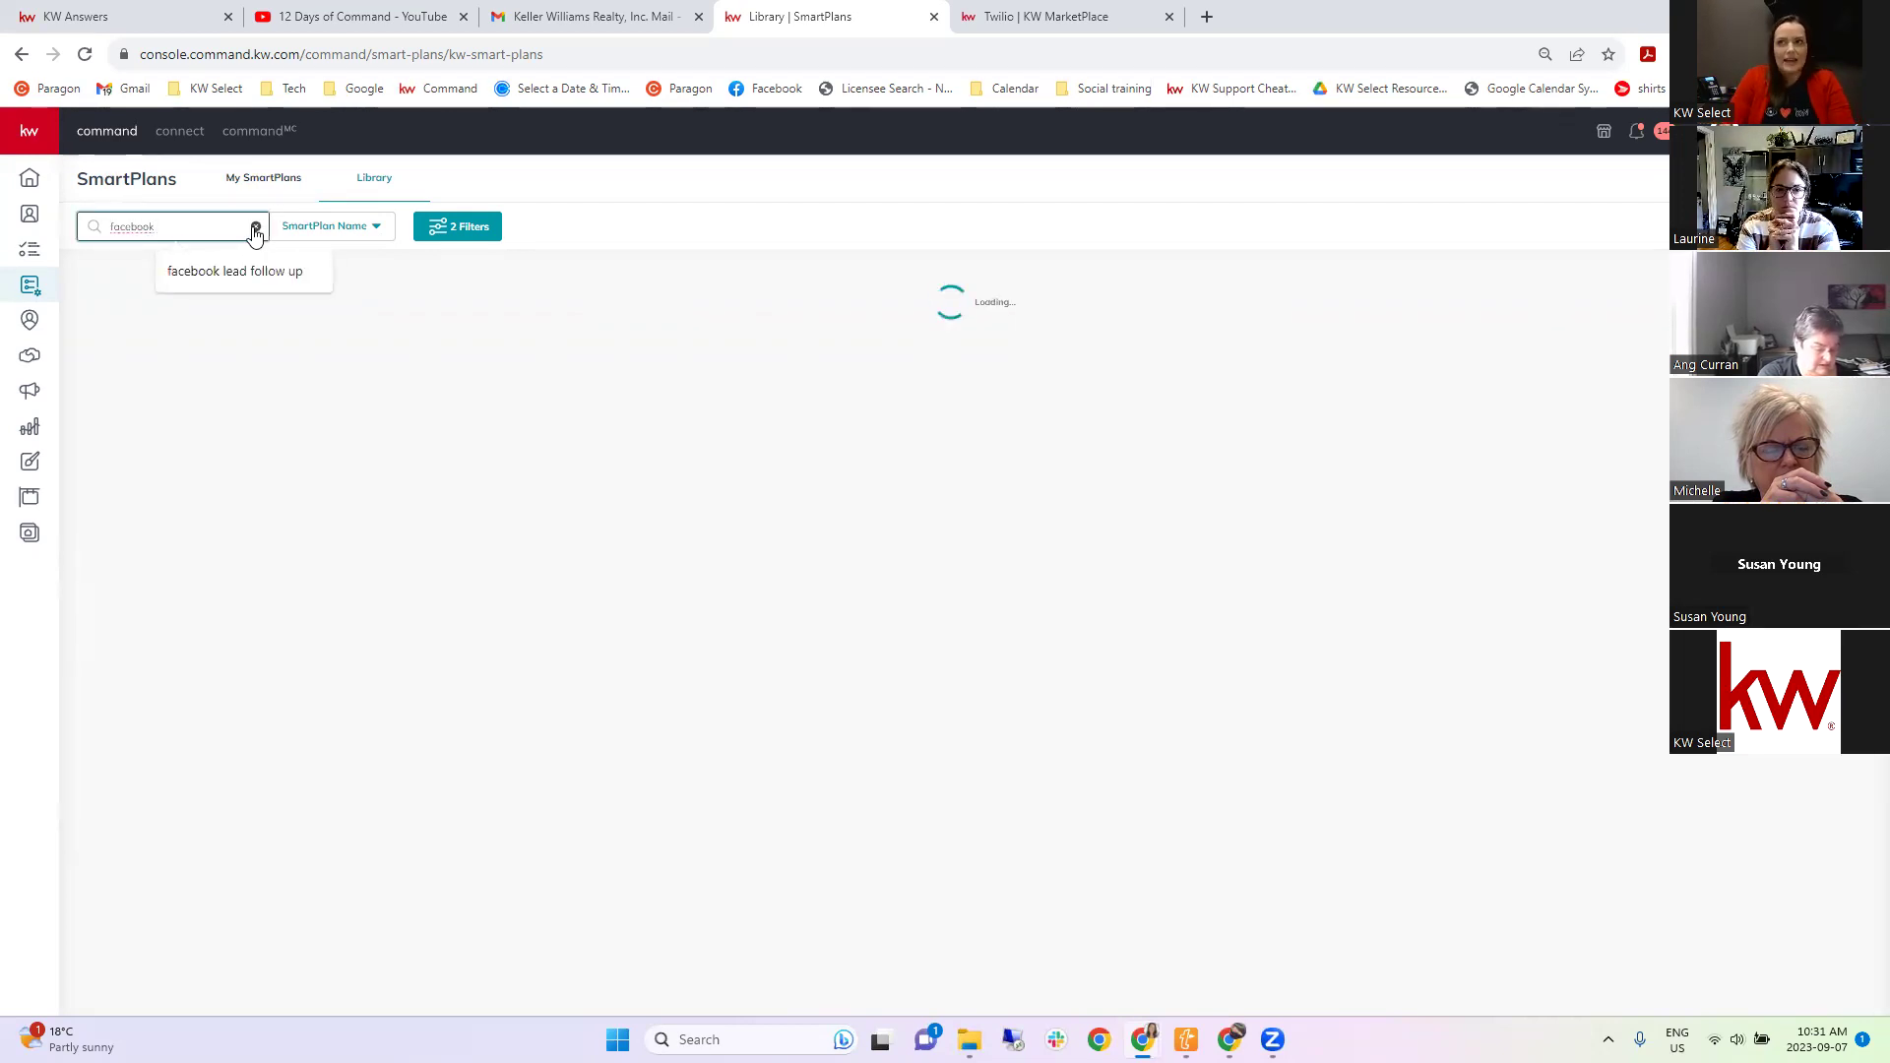
{"action": "left_click", "coordinate": [232, 269]}
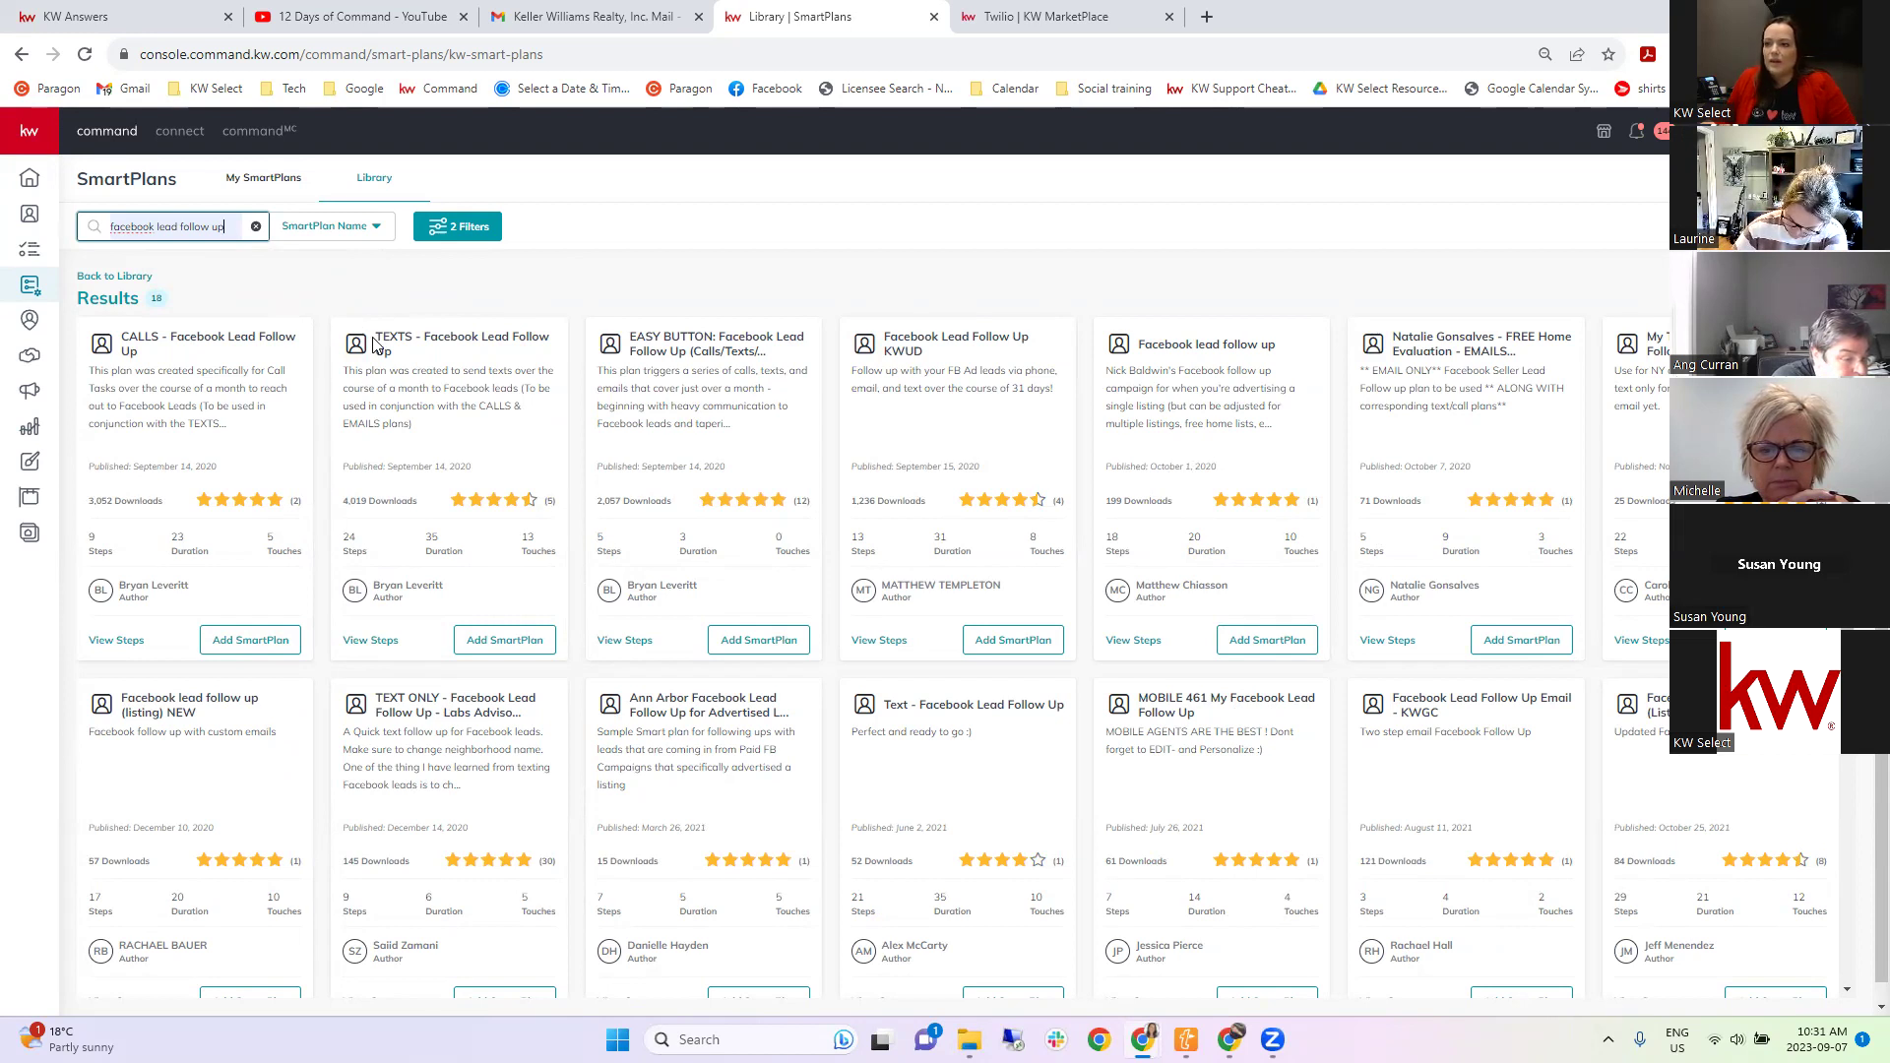
{"action": "scroll", "coordinate": [384, 351], "scroll_direction": "down", "scroll_amount": 2}
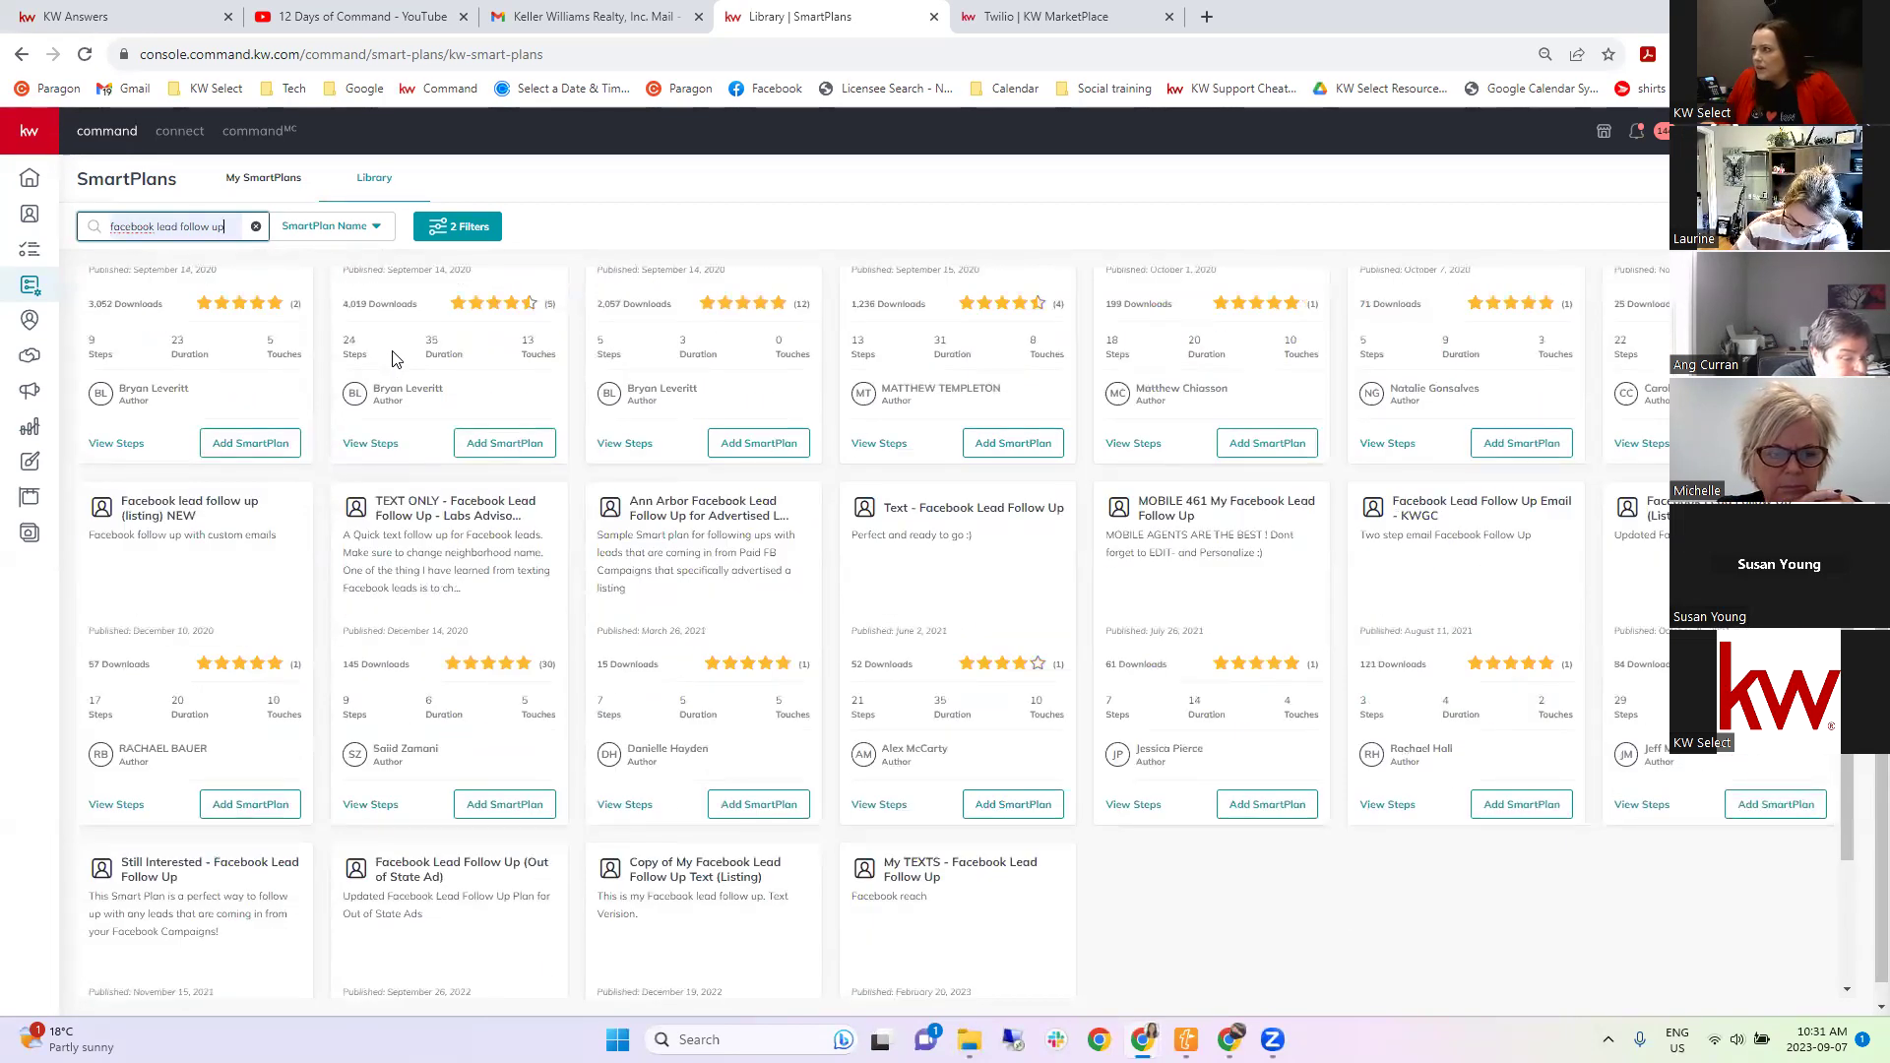
{"action": "scroll", "coordinate": [412, 366], "scroll_direction": "up", "scroll_amount": 2}
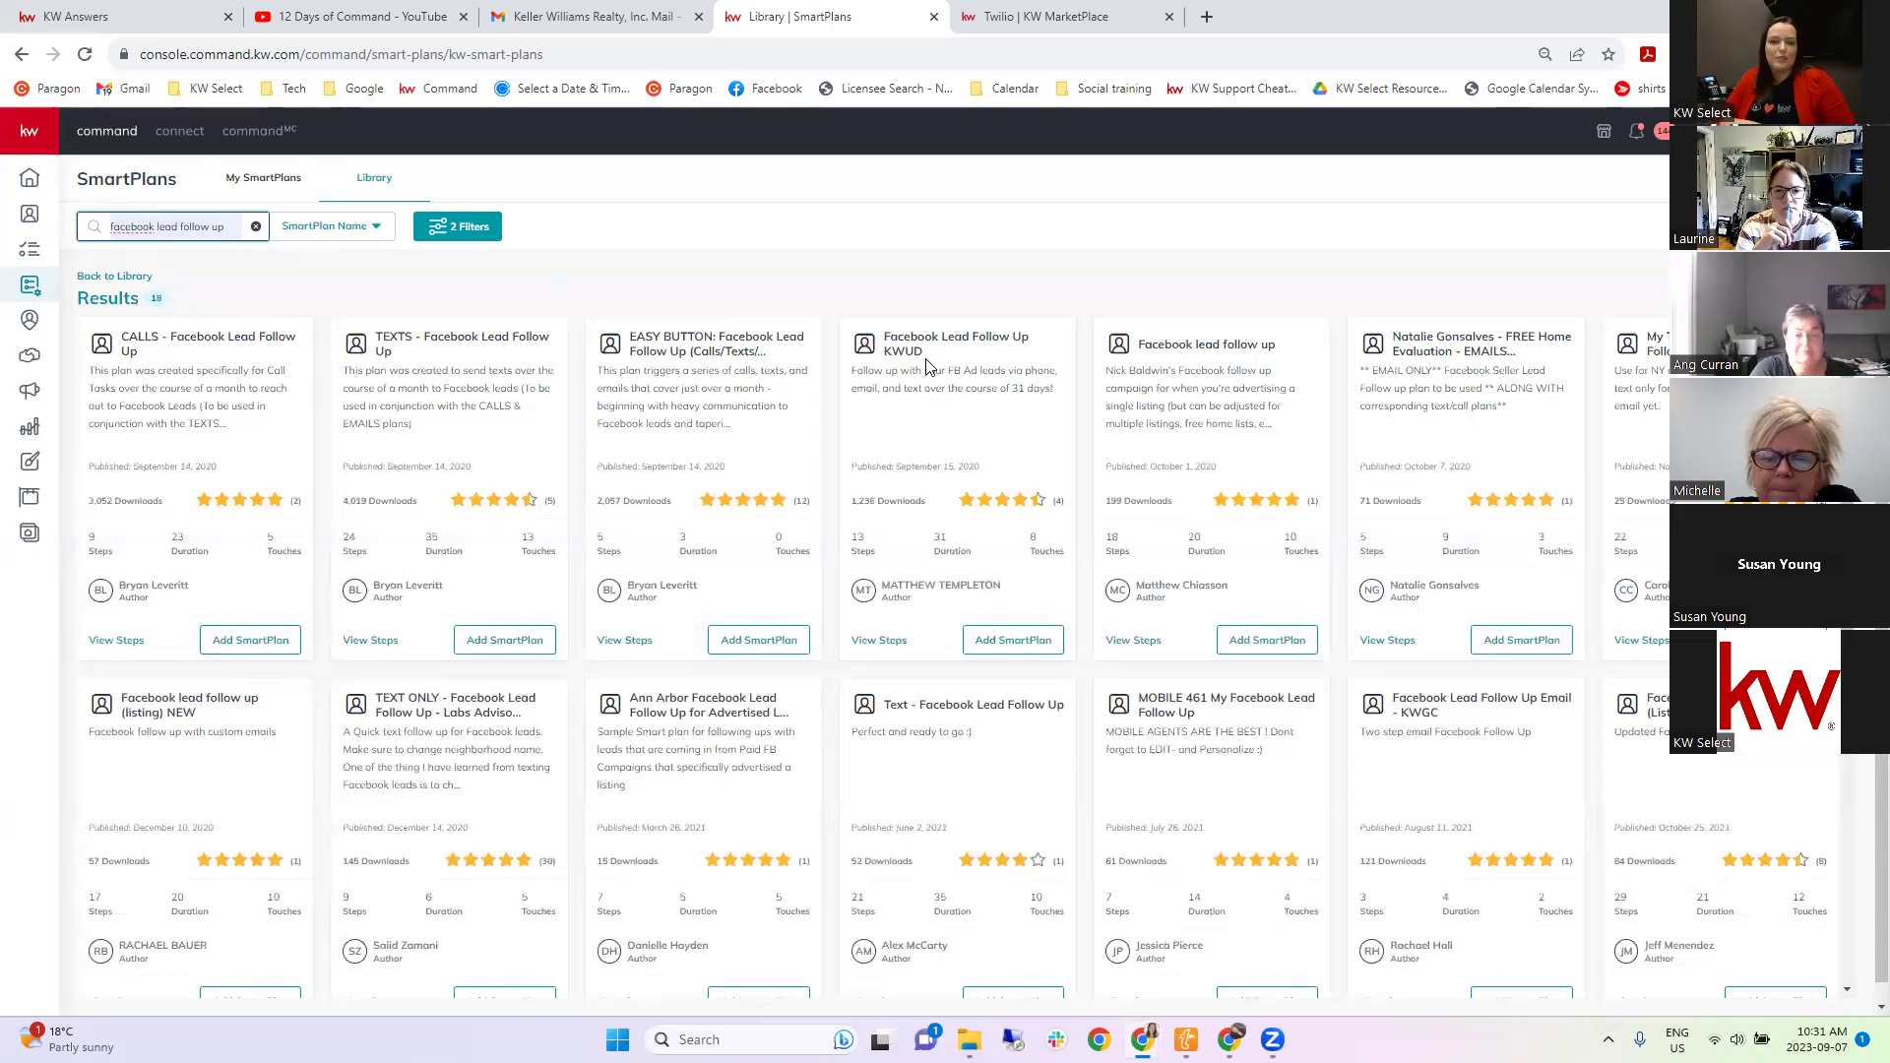
Review the steps of the Facebook Lead Follow Up KWUD plan, including its text and call previews, delays and total duration.
{"action": "left_click", "coordinate": [867, 641]}
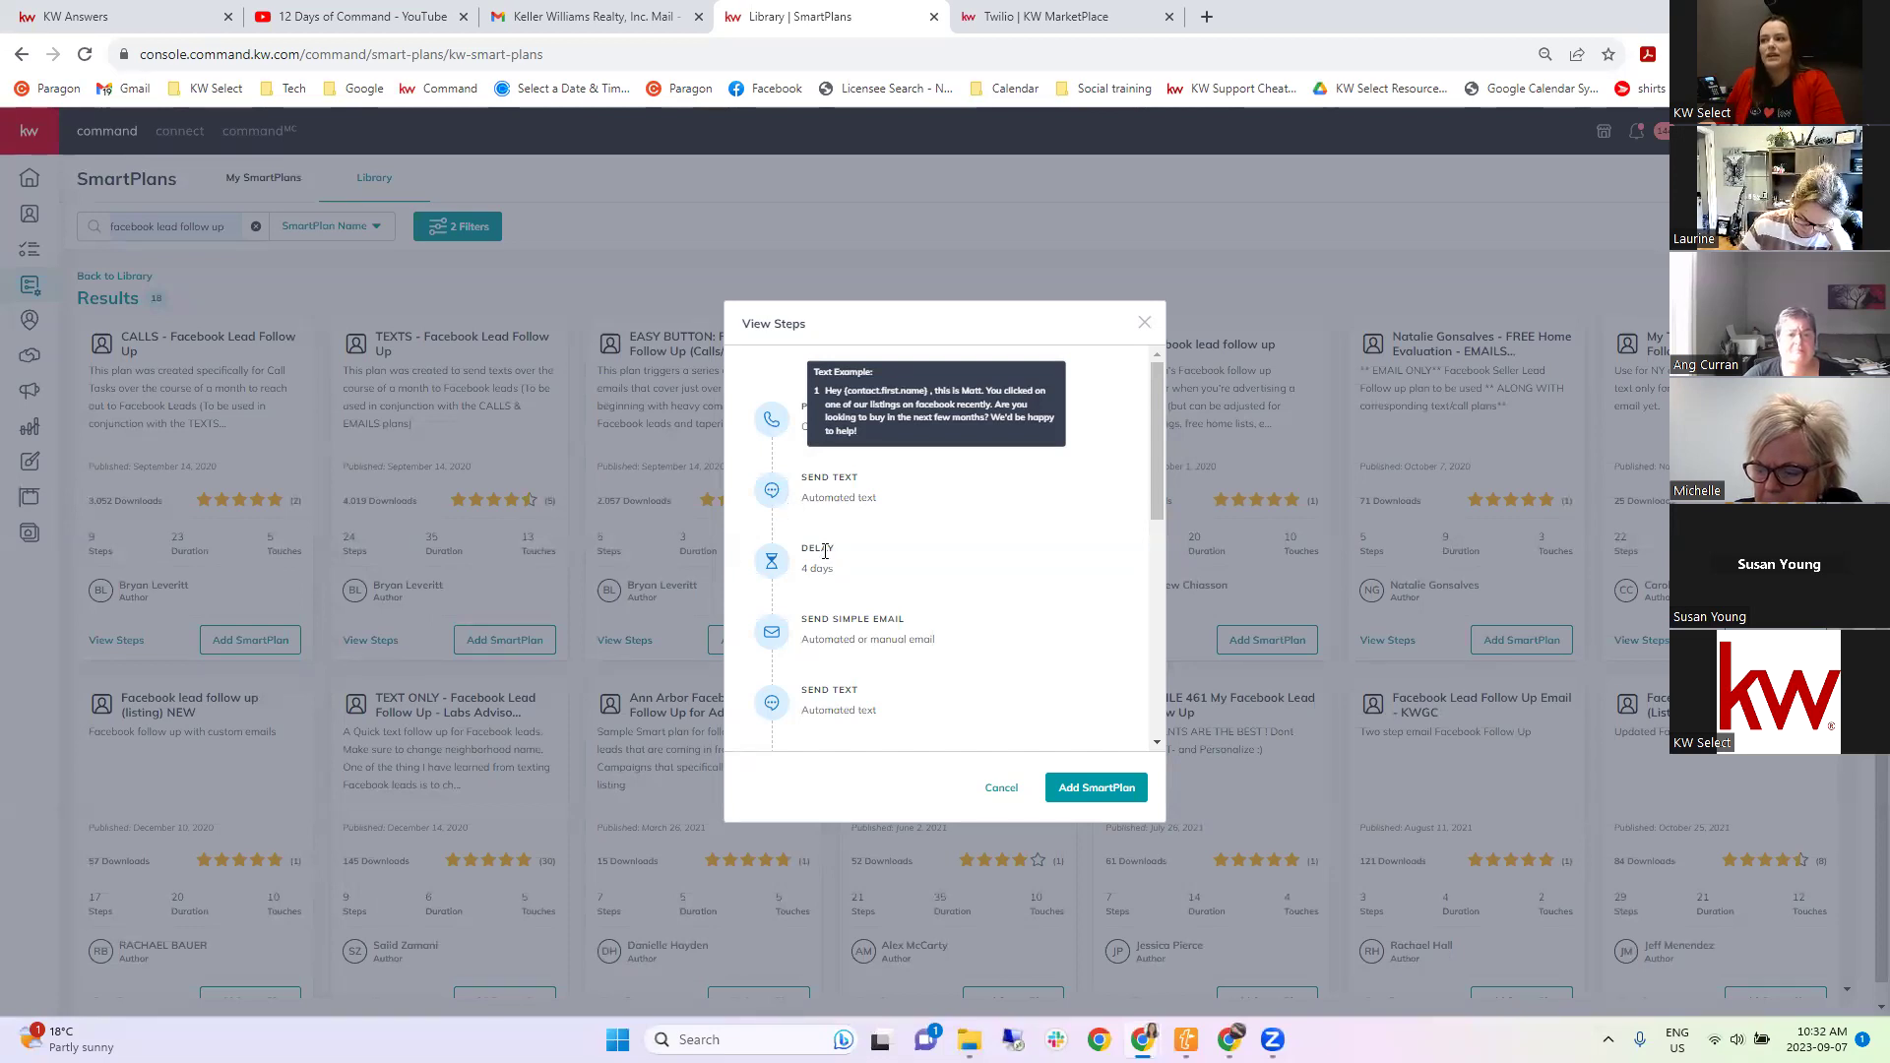
{"action": "scroll", "coordinate": [972, 586], "scroll_direction": "down", "scroll_amount": 1}
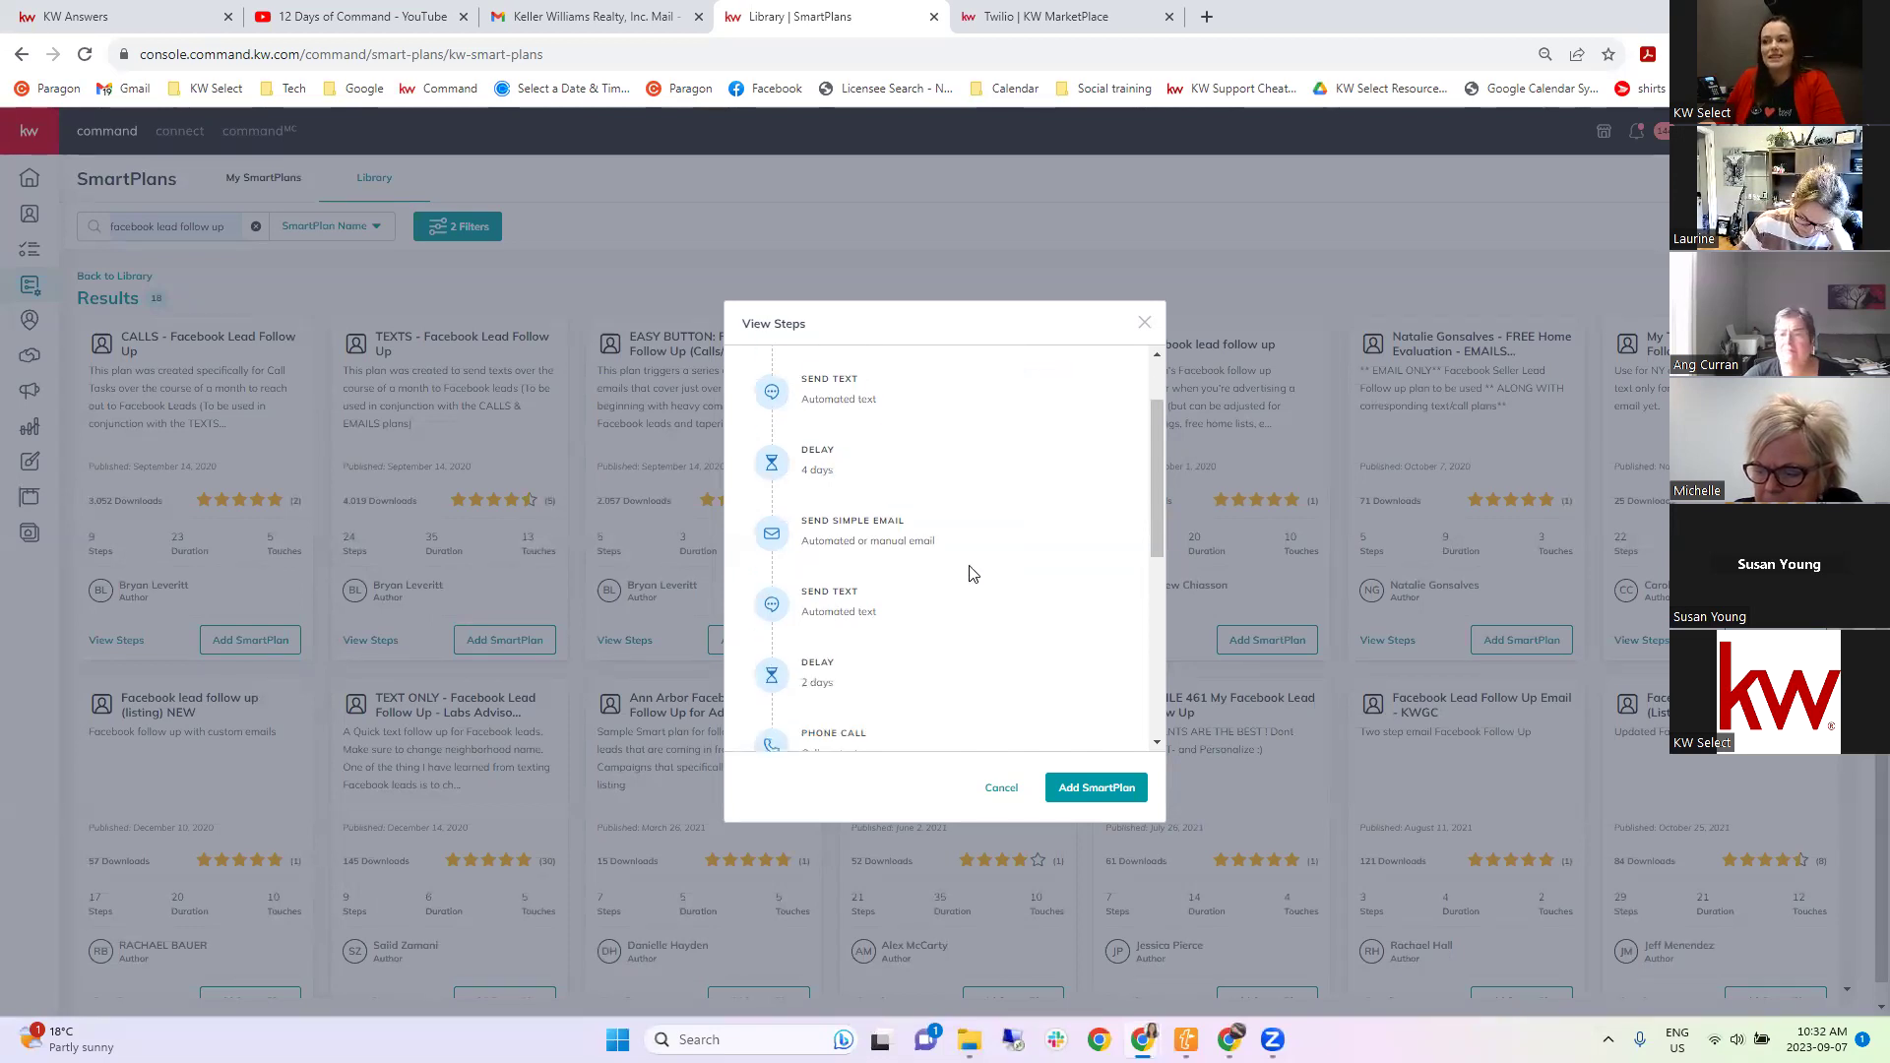
{"action": "scroll", "coordinate": [939, 603], "scroll_direction": "down", "scroll_amount": 1}
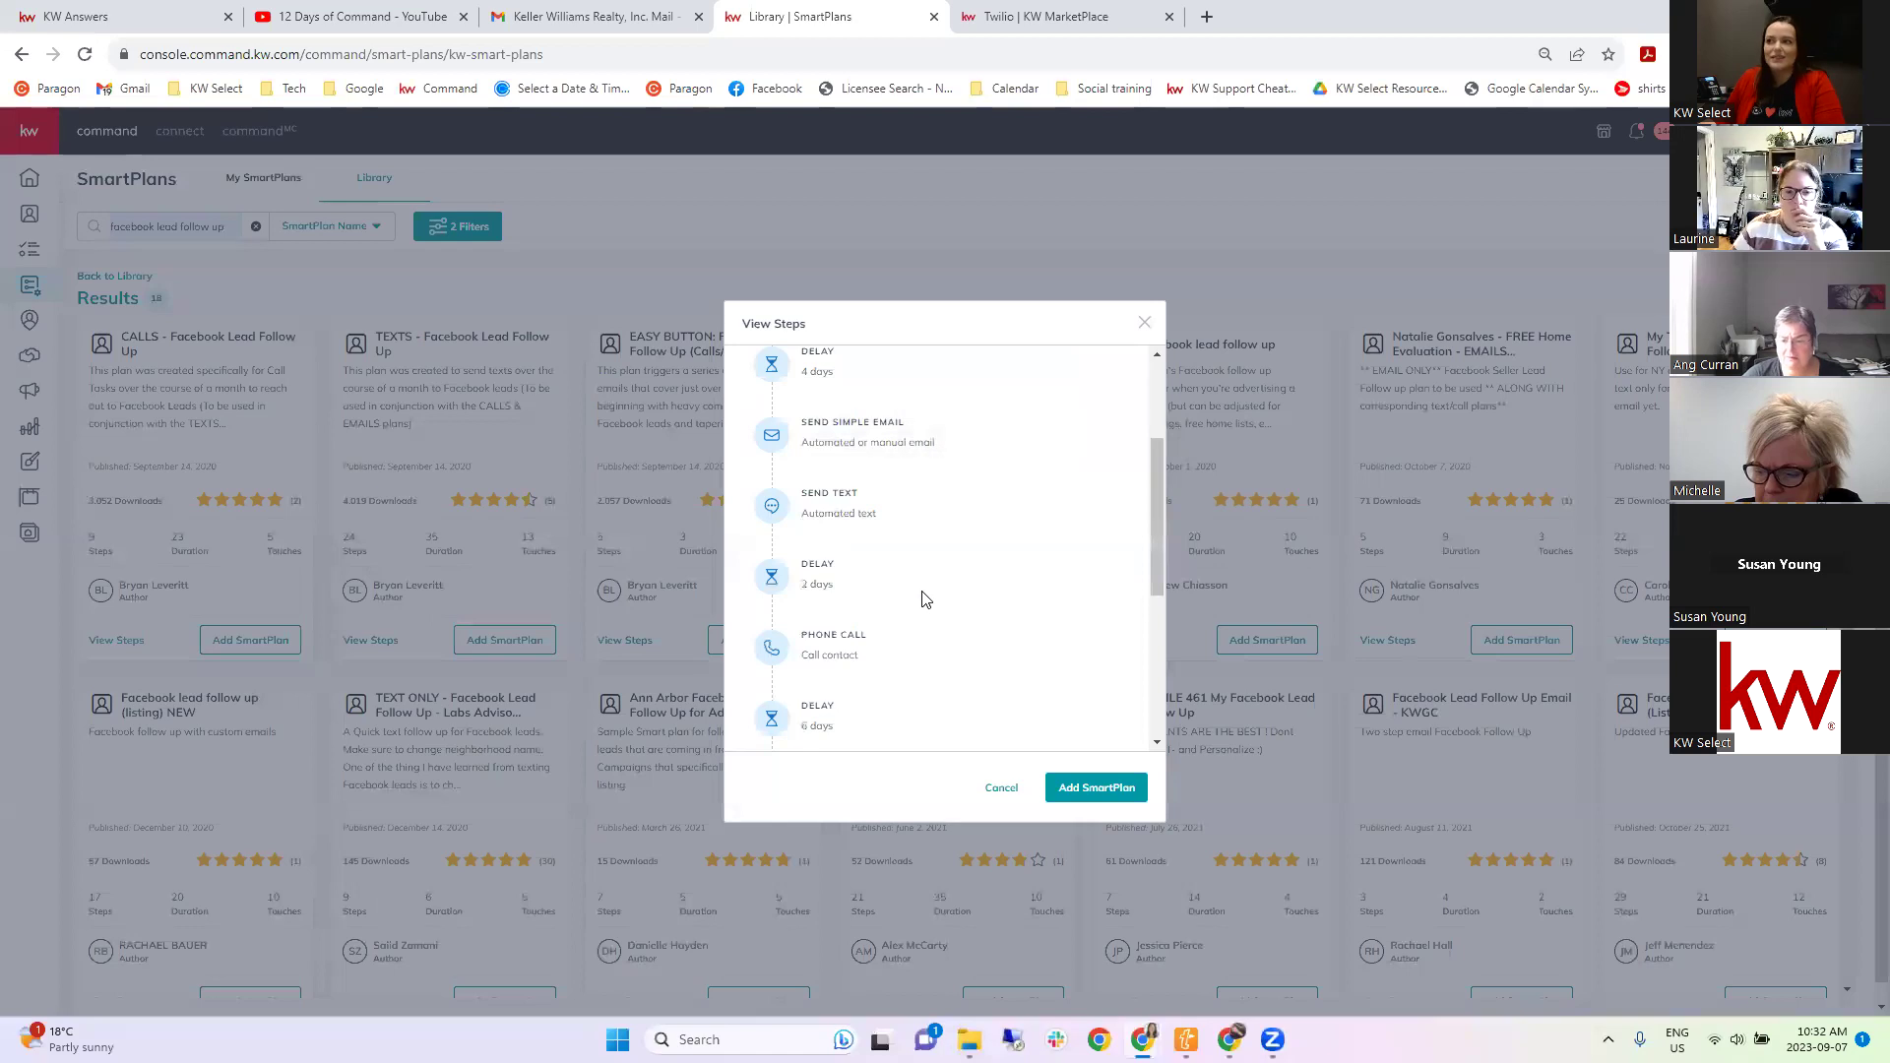
{"action": "scroll", "coordinate": [911, 592], "scroll_direction": "down", "scroll_amount": 1}
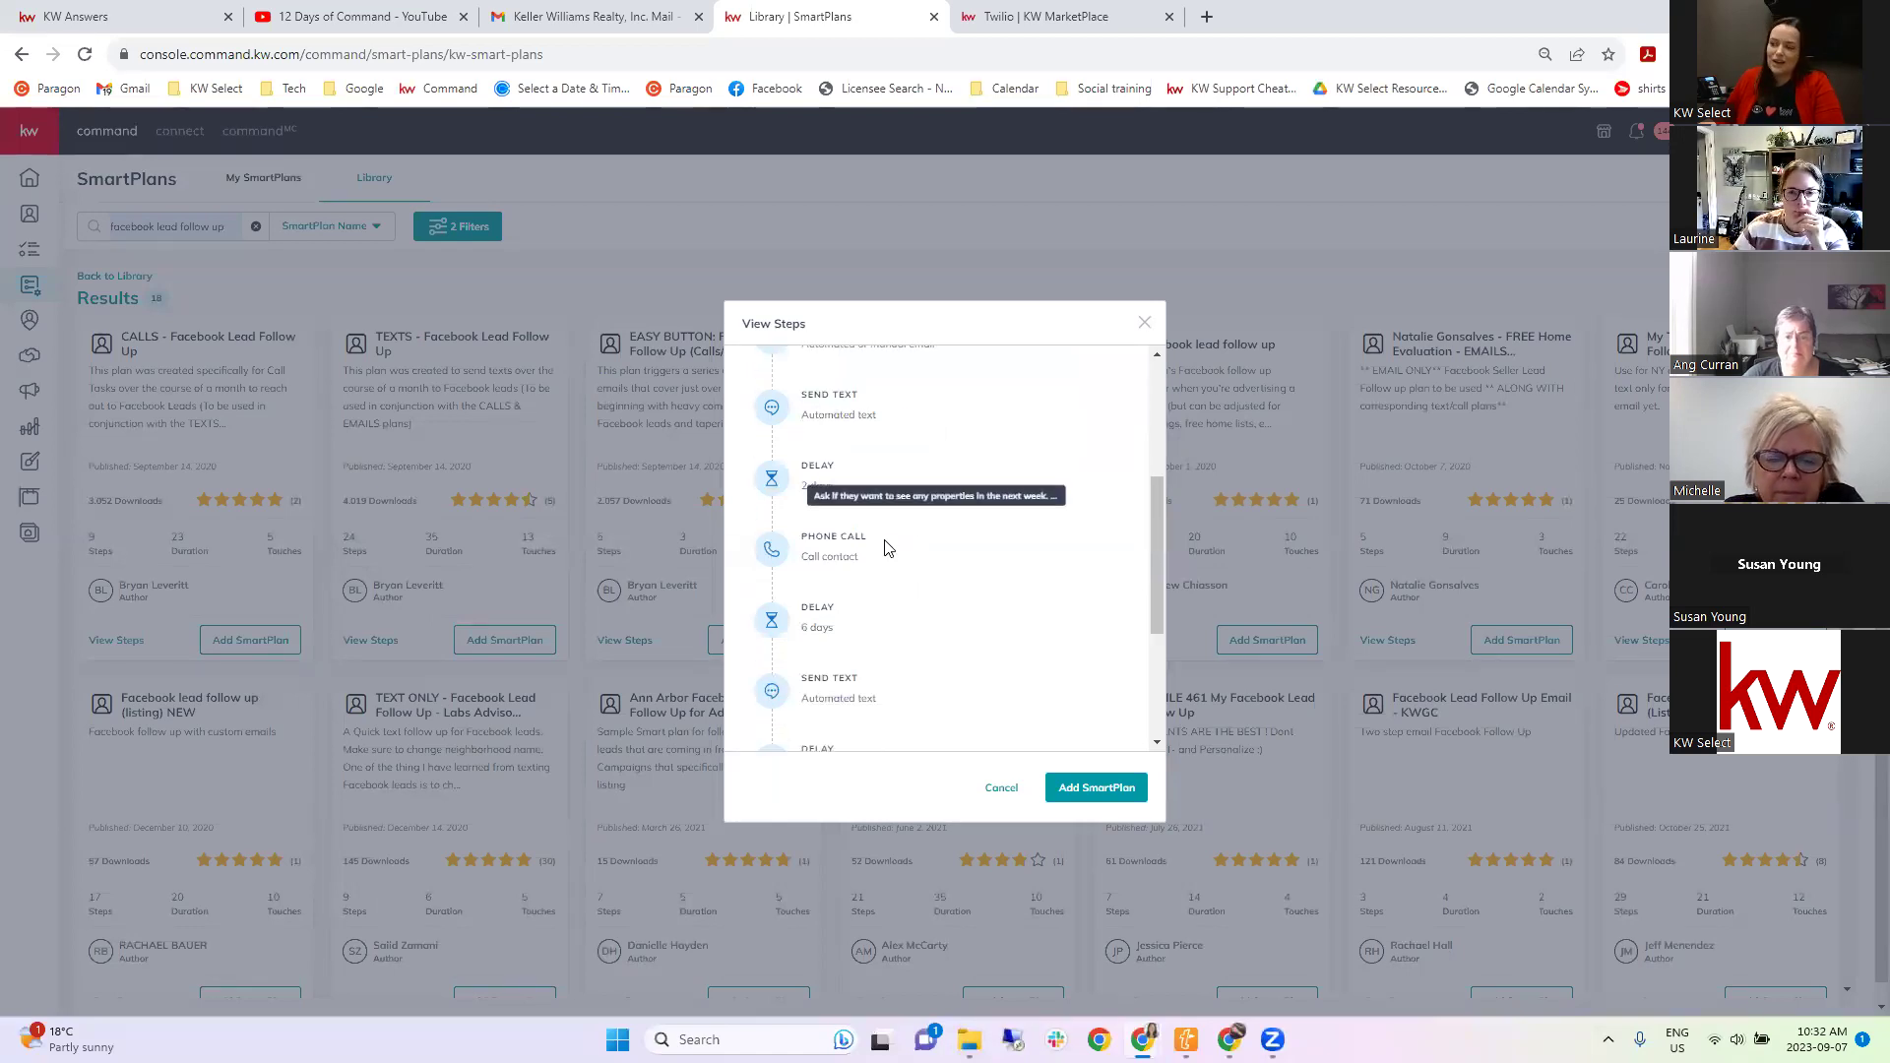
{"action": "scroll", "coordinate": [900, 615], "scroll_direction": "down", "scroll_amount": 1}
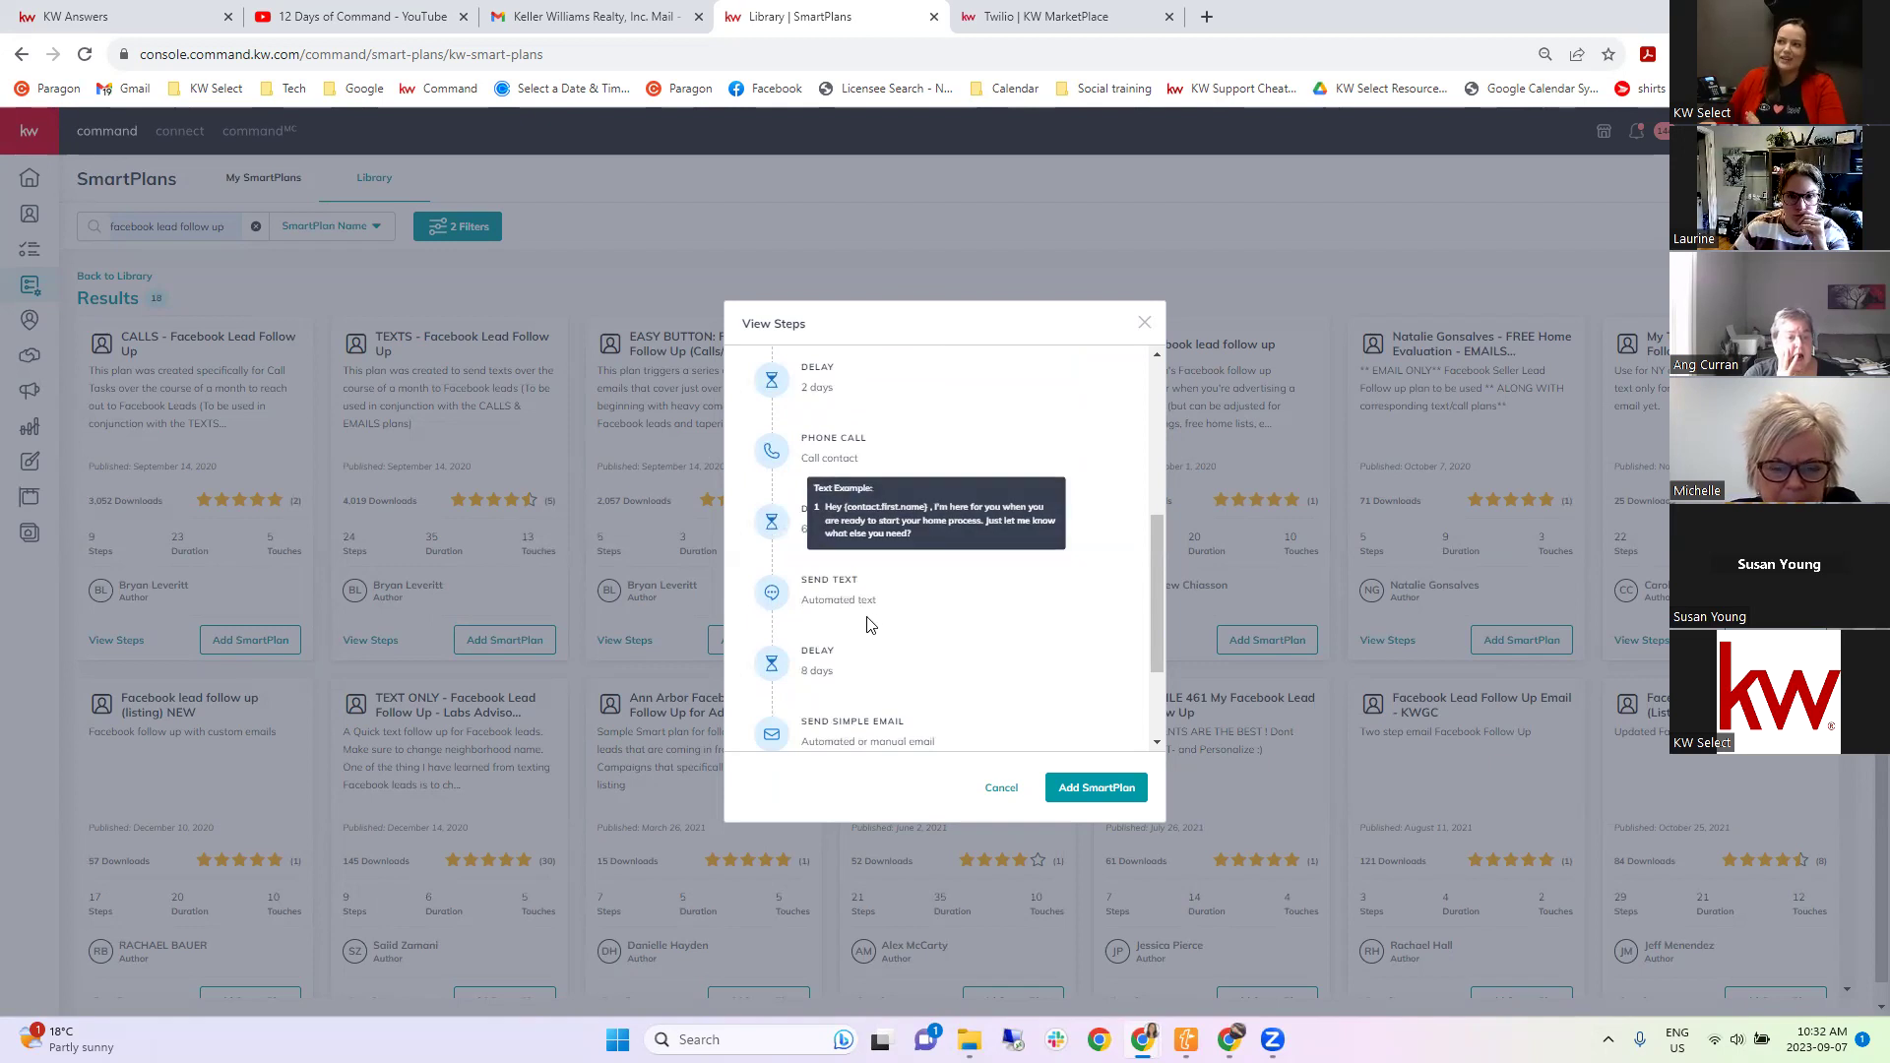
{"action": "scroll", "coordinate": [869, 625], "scroll_direction": "up", "scroll_amount": 1}
{"action": "scroll", "coordinate": [869, 625], "scroll_direction": "up", "scroll_amount": 4}
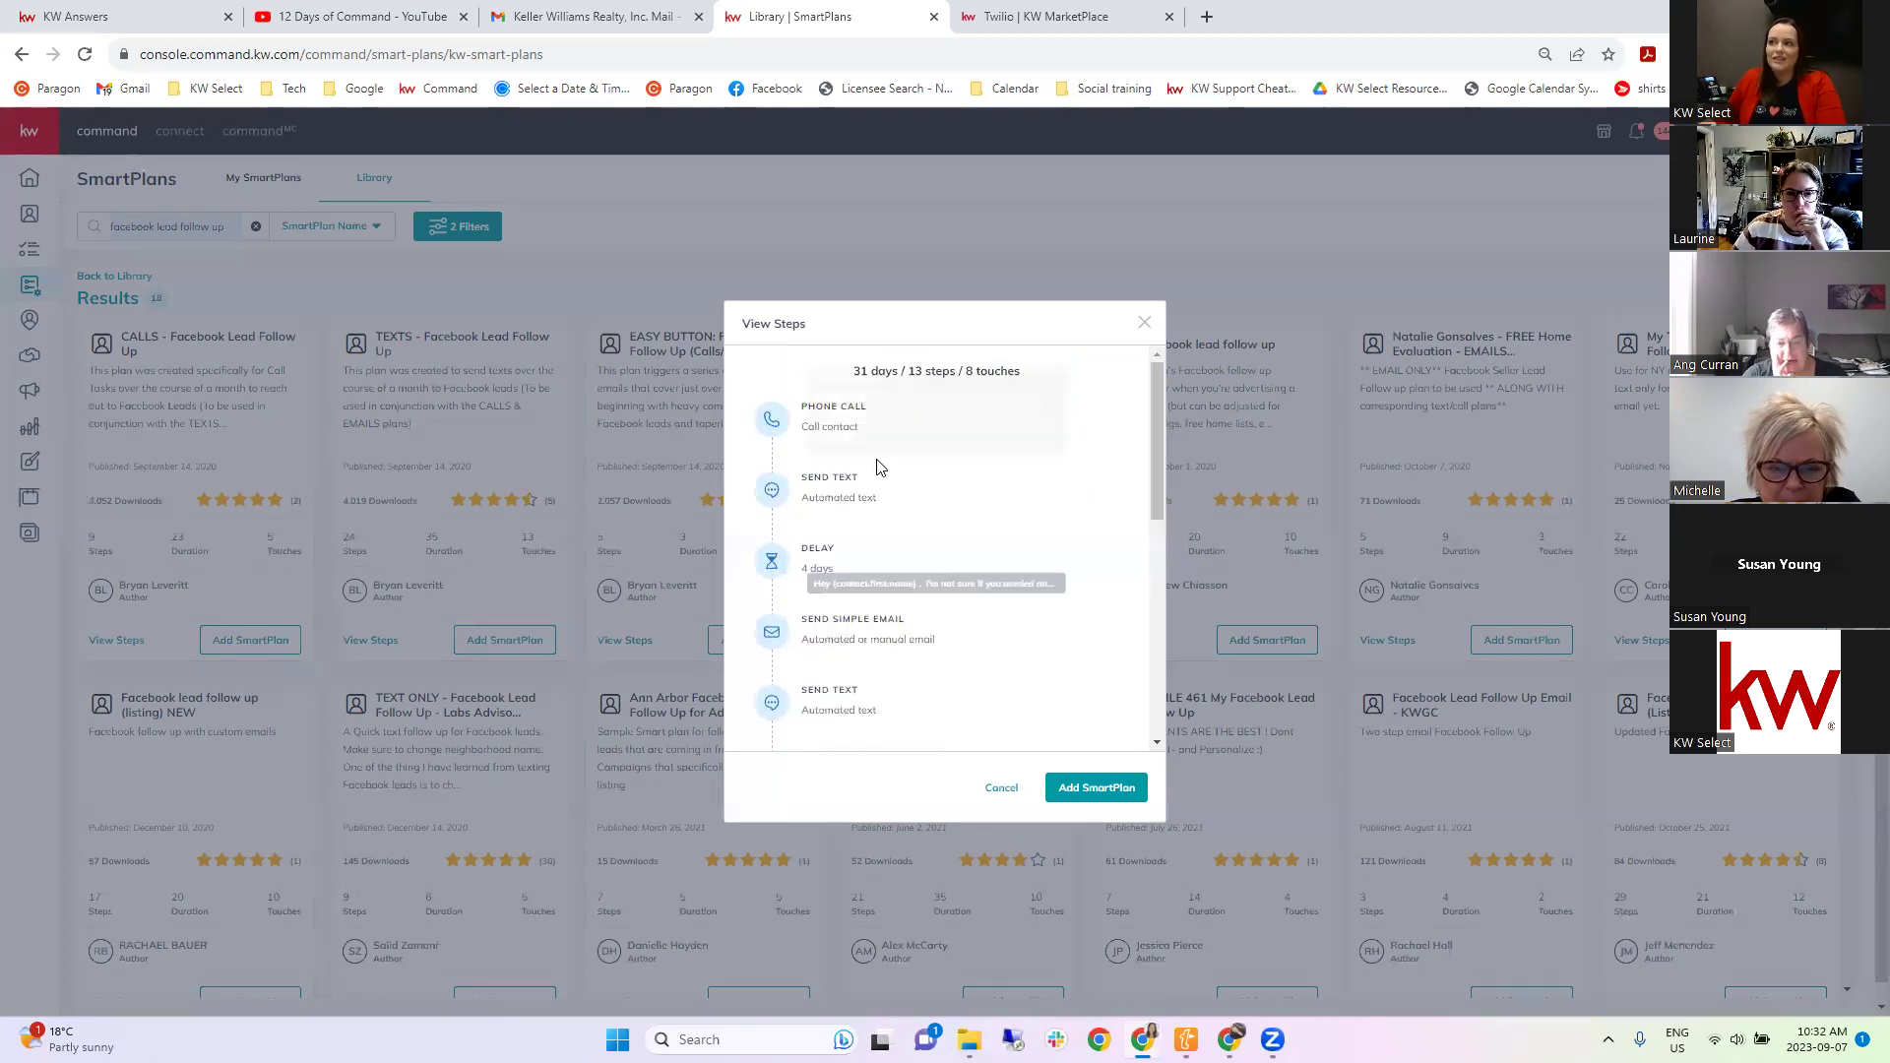
{"action": "left_click_drag", "start_coordinate": [852, 373], "coordinate": [900, 373]}
{"action": "left_click", "coordinate": [843, 384]}
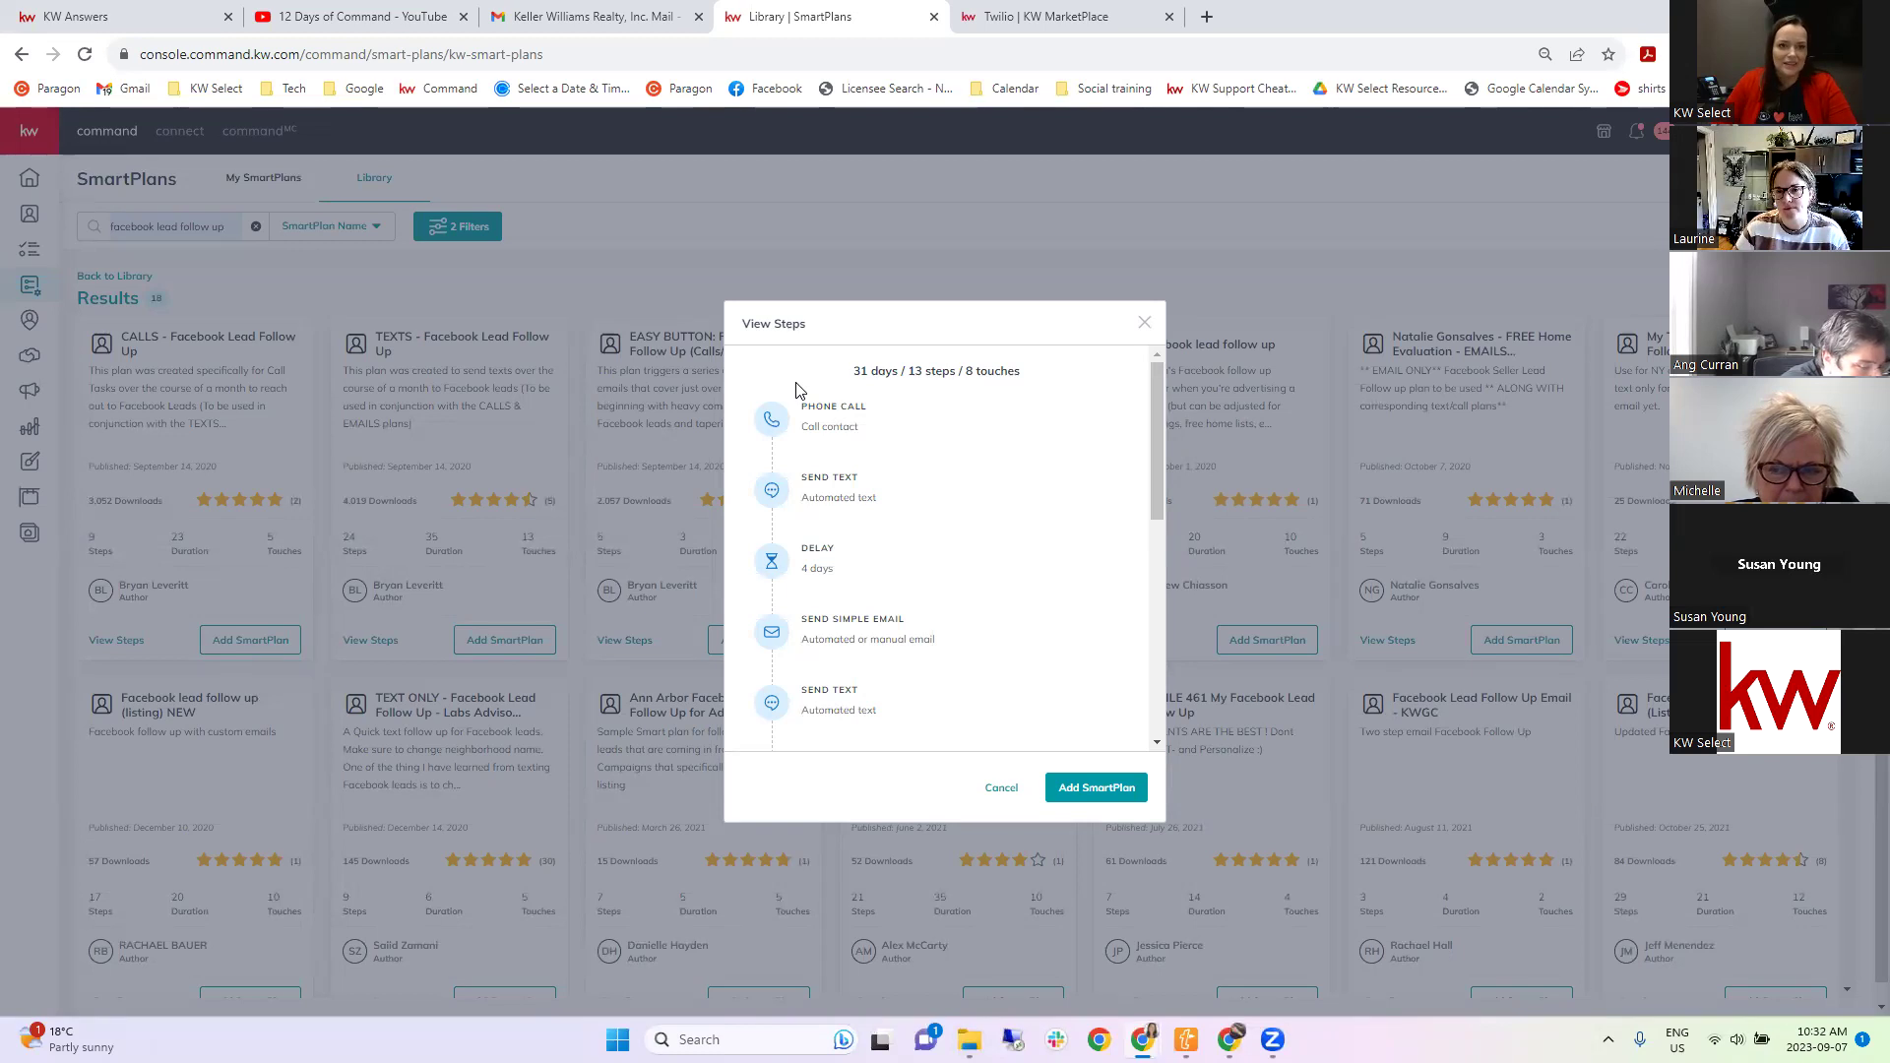
{"action": "mouse_move", "coordinate": [891, 433]}
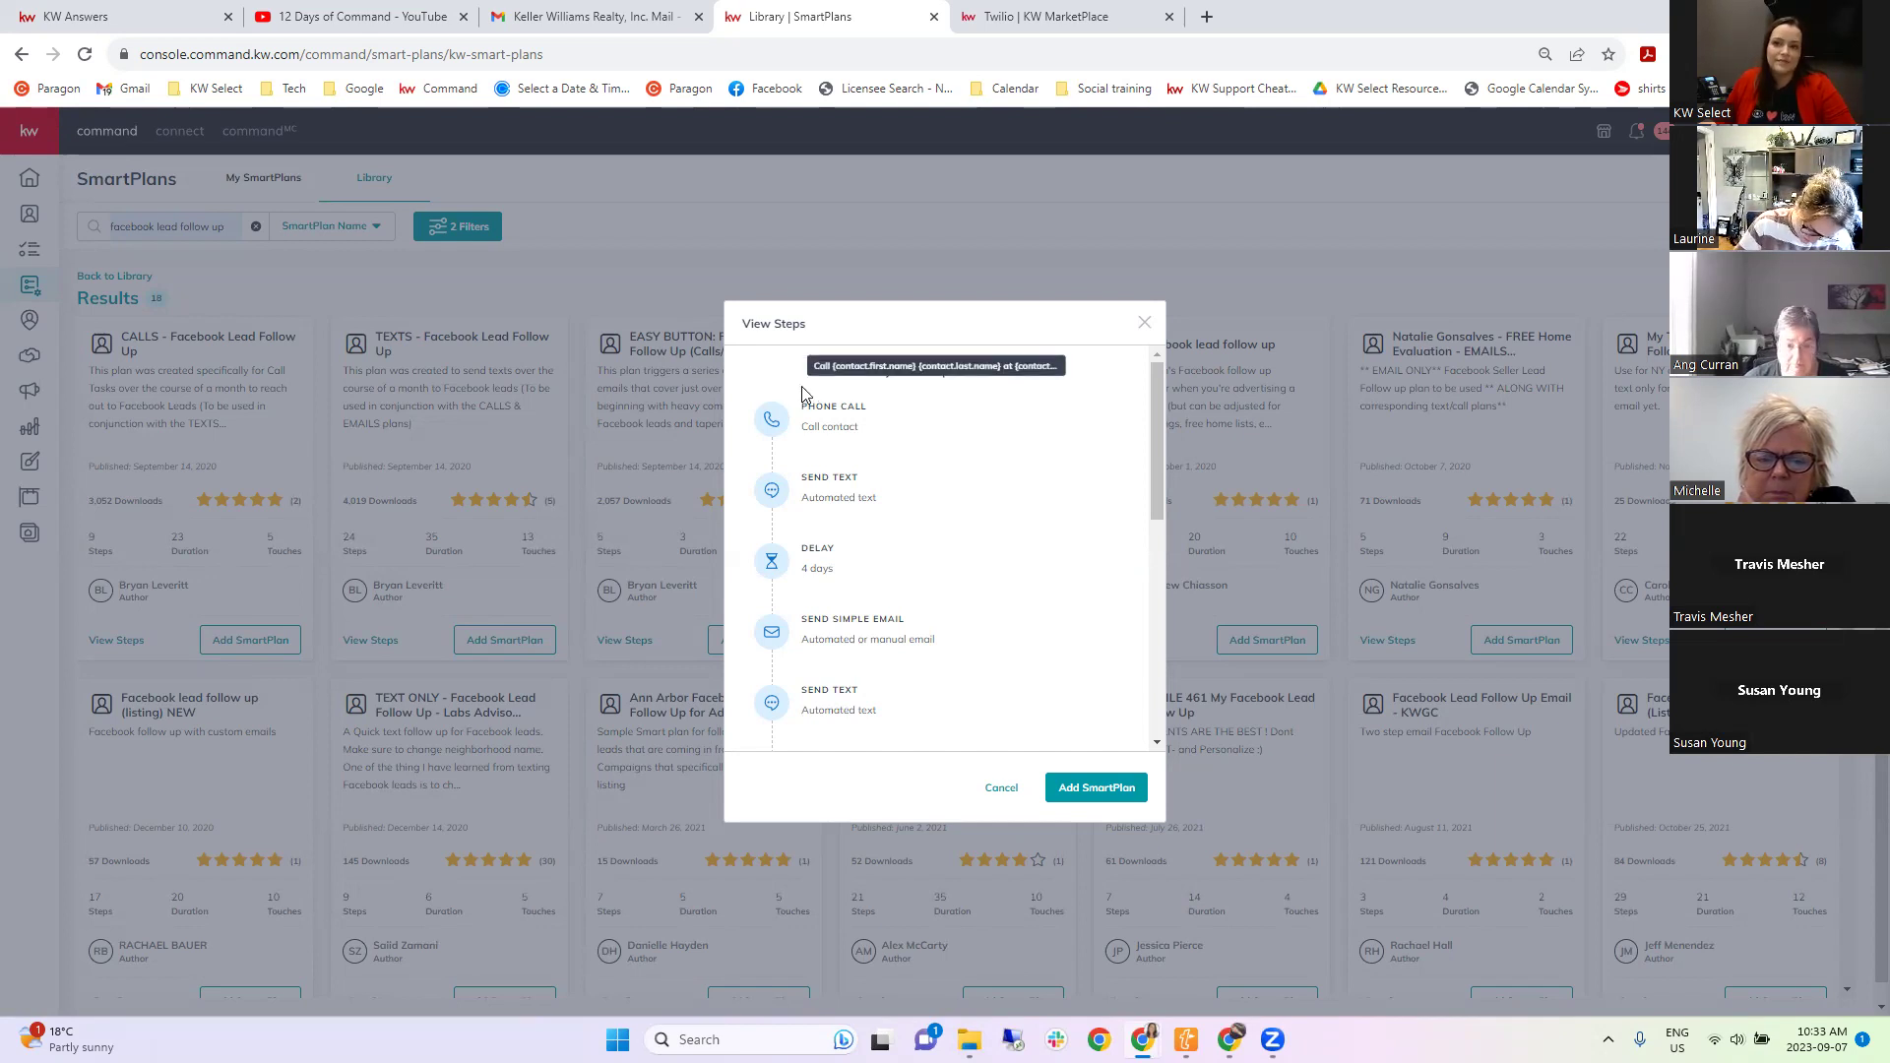
{"action": "scroll", "coordinate": [954, 615], "scroll_direction": "down", "scroll_amount": 4}
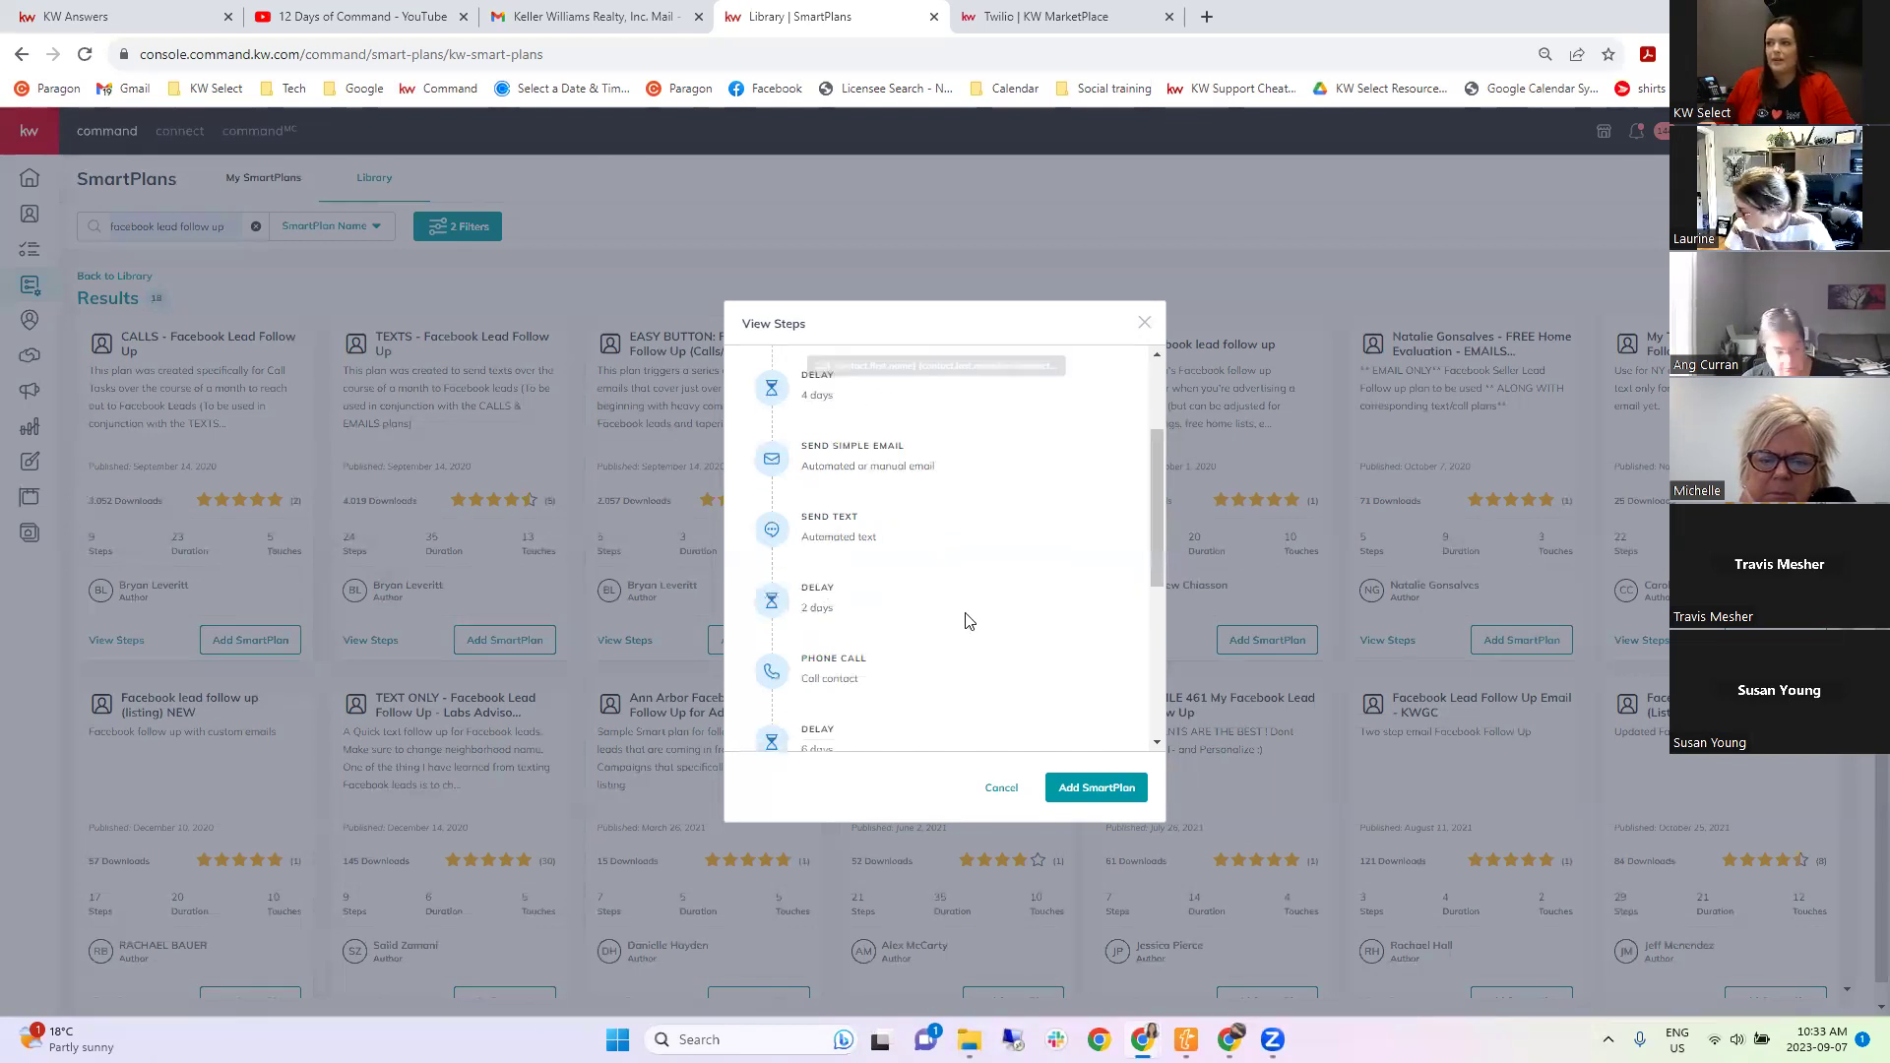
{"action": "scroll", "coordinate": [954, 616], "scroll_direction": "up", "scroll_amount": 5}
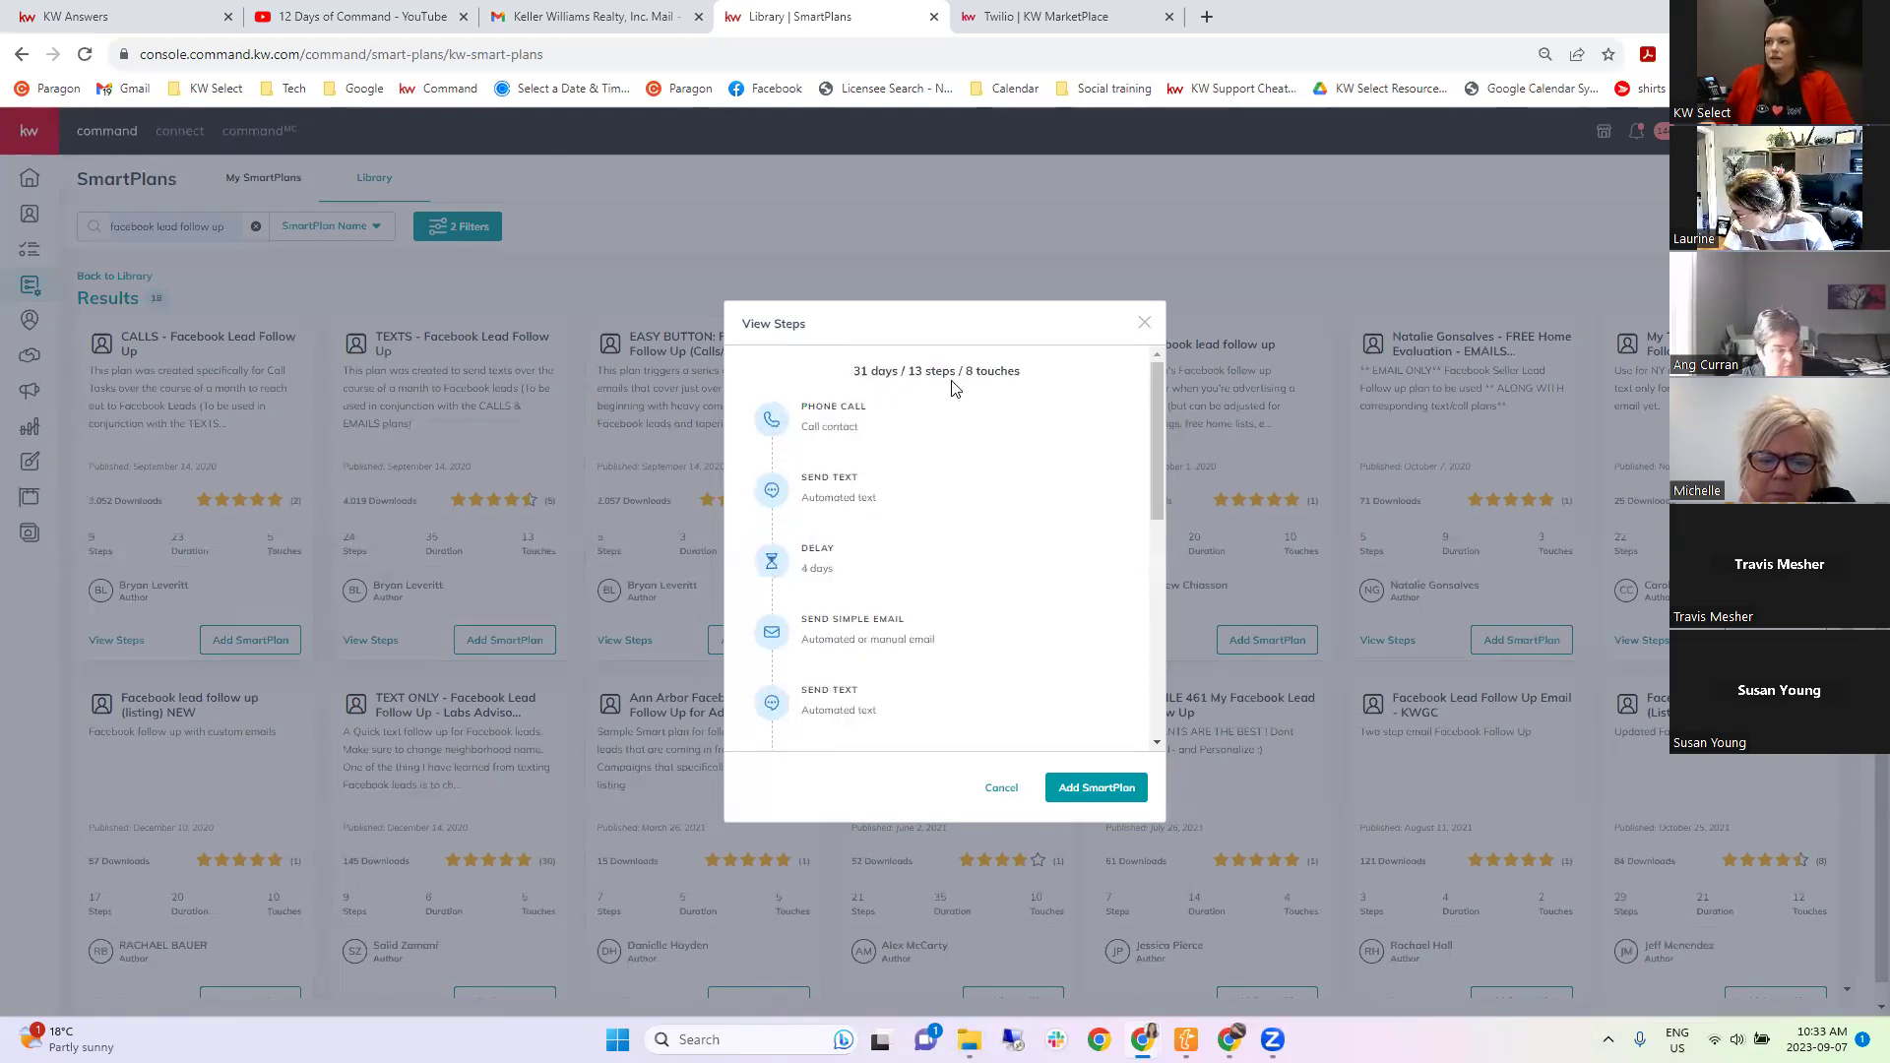
Download the Facebook Lead Follow Up KWUD plan under its suggested name and open it for editing from My SmartPlans.
{"action": "left_click", "coordinate": [1087, 788]}
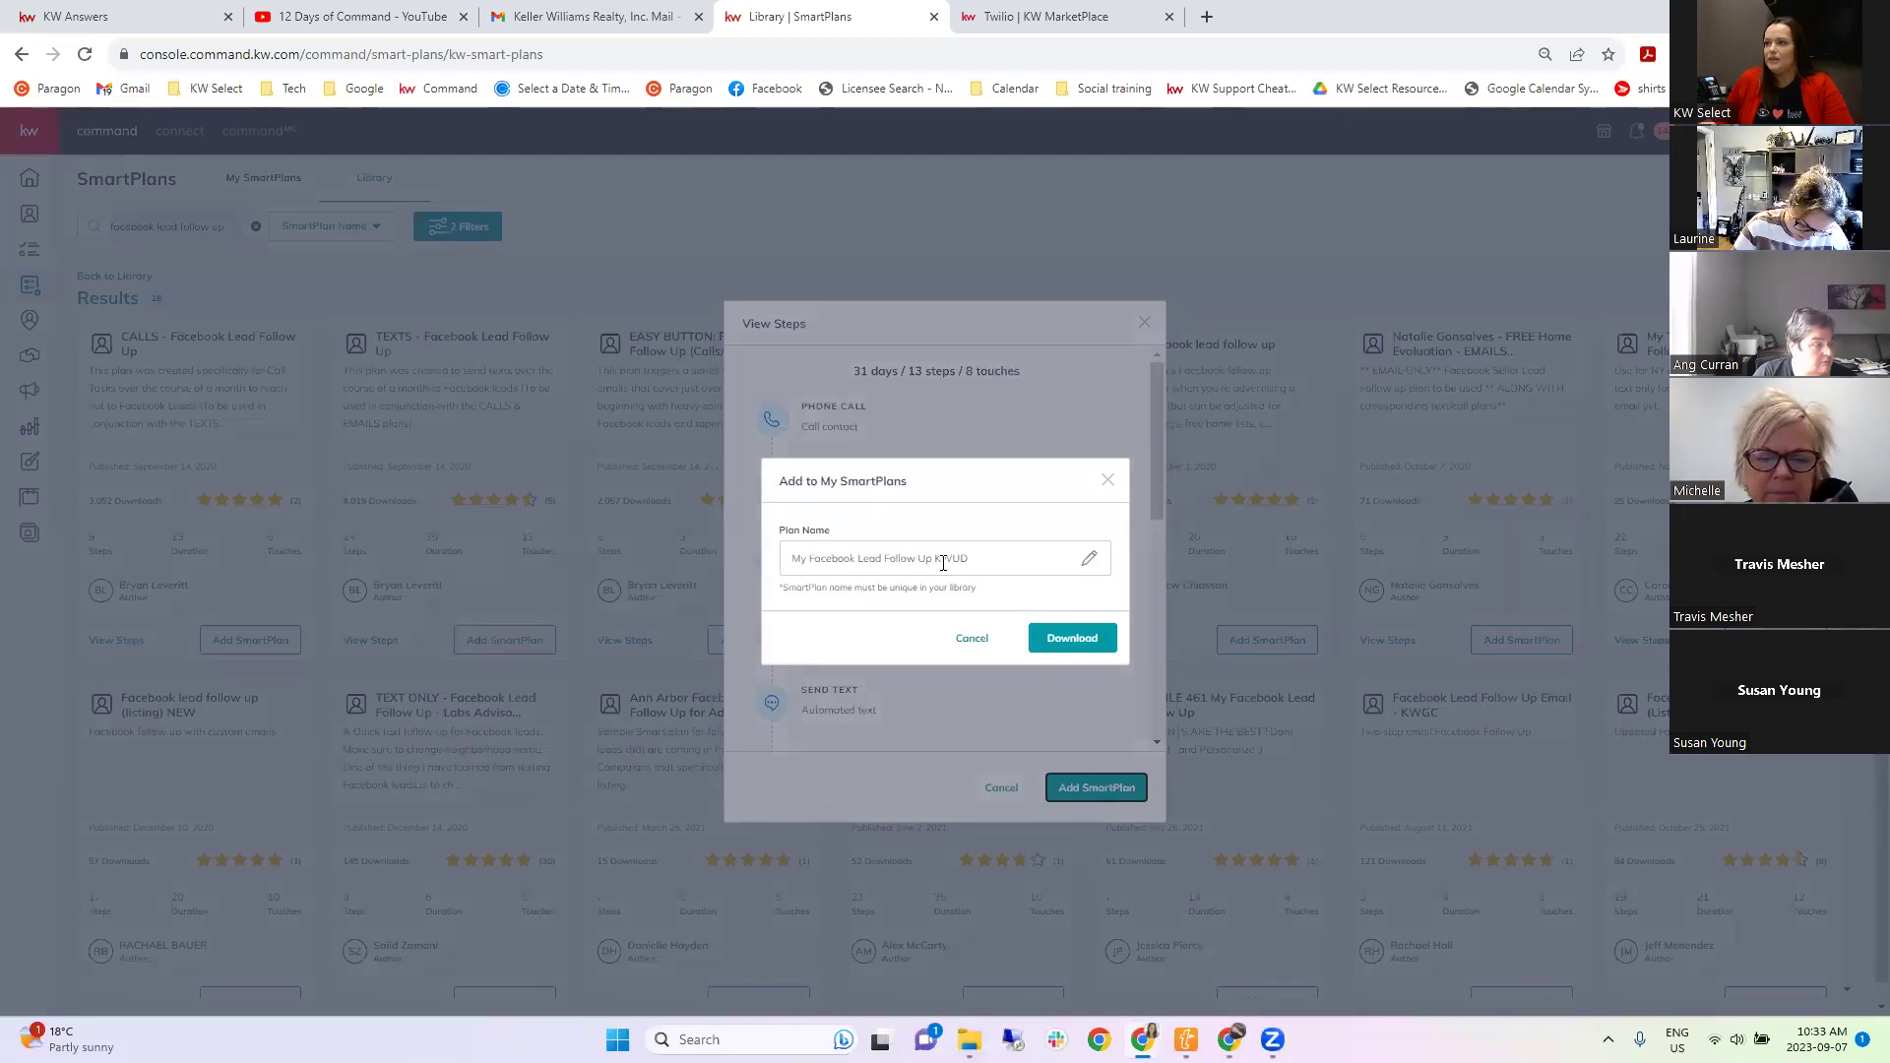
{"action": "left_click", "coordinate": [1083, 645]}
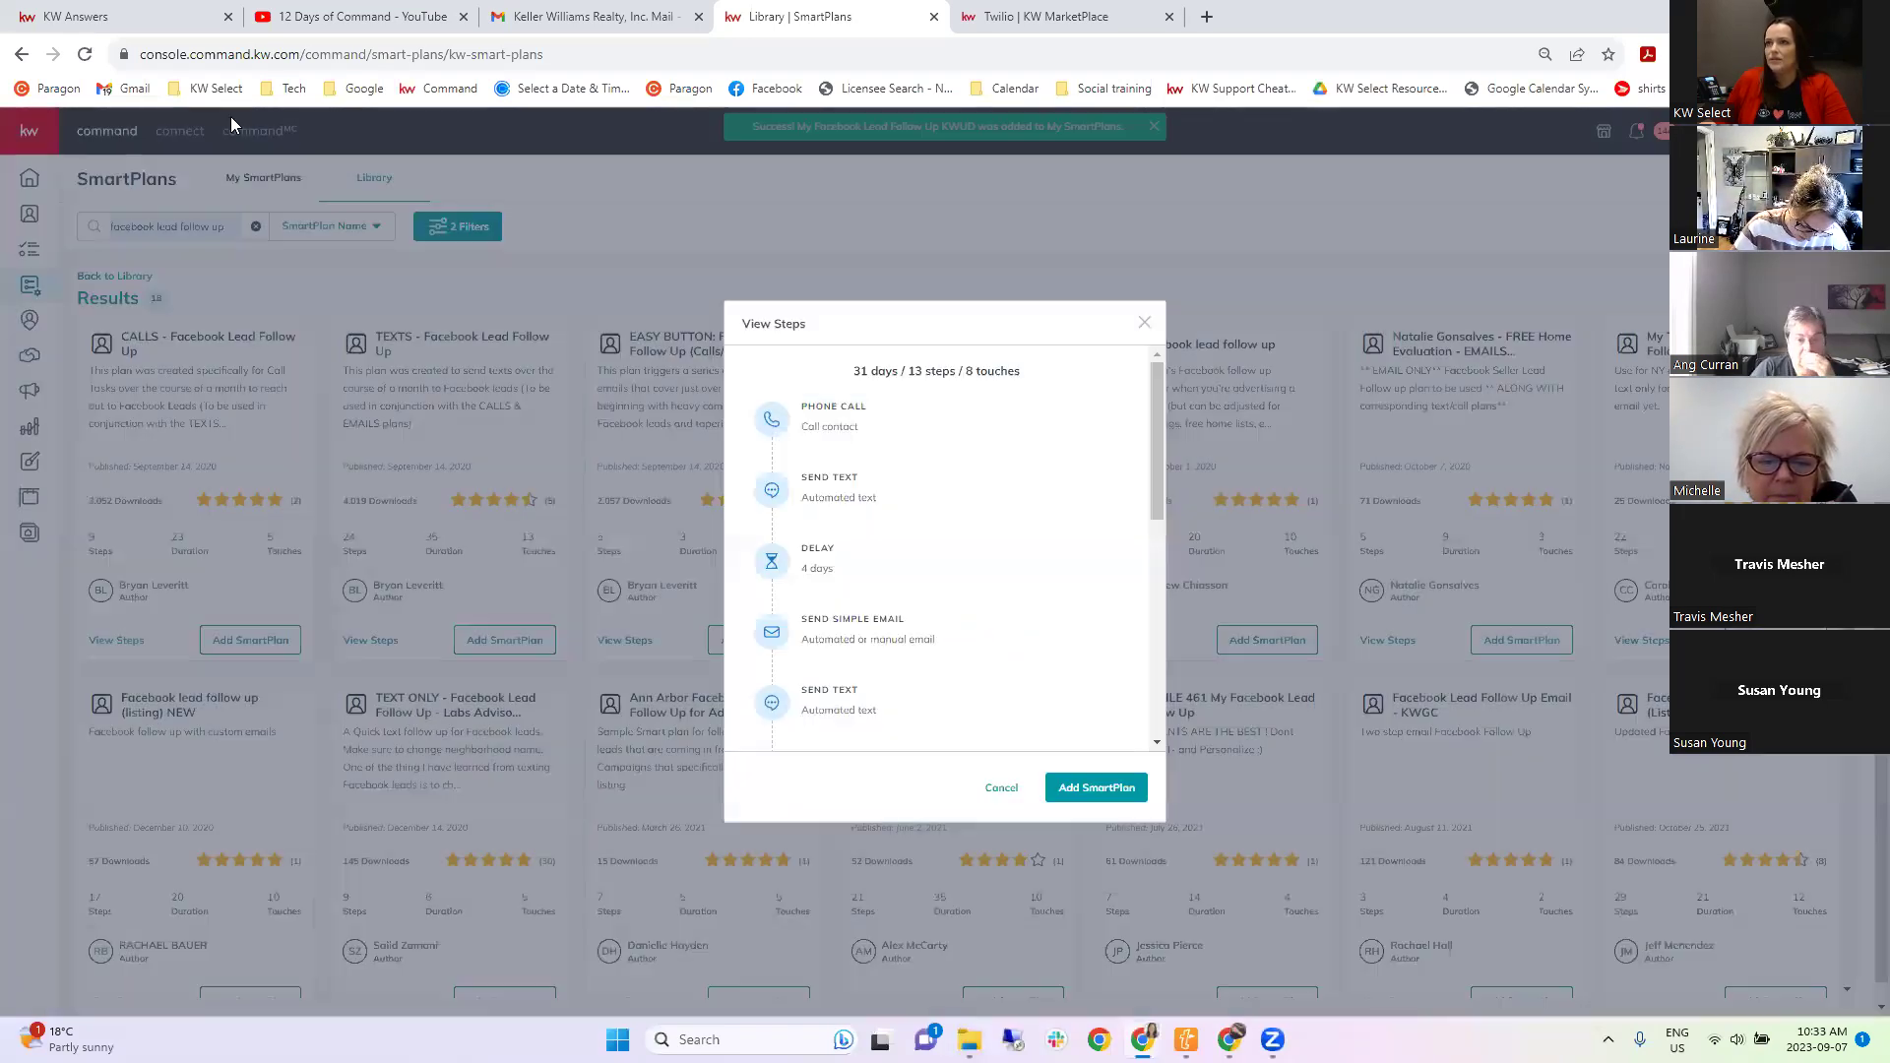
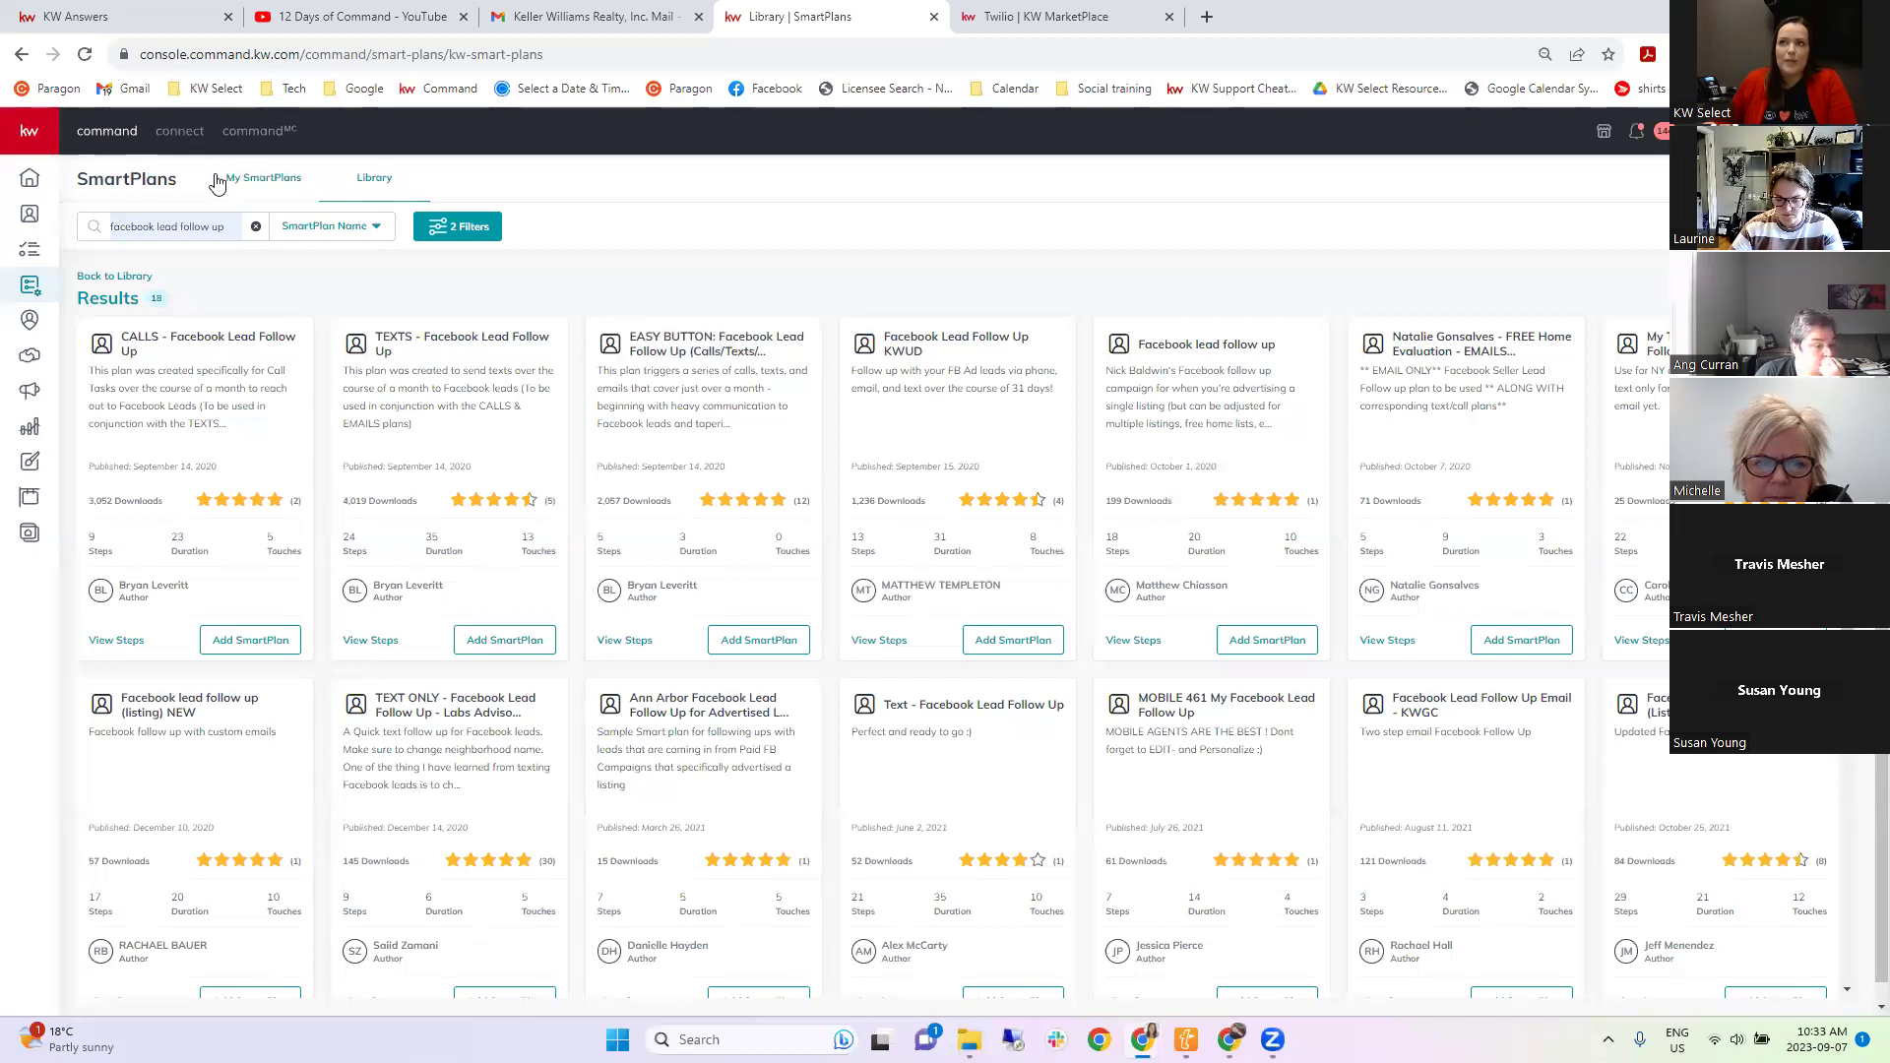
{"action": "left_click", "coordinate": [256, 178]}
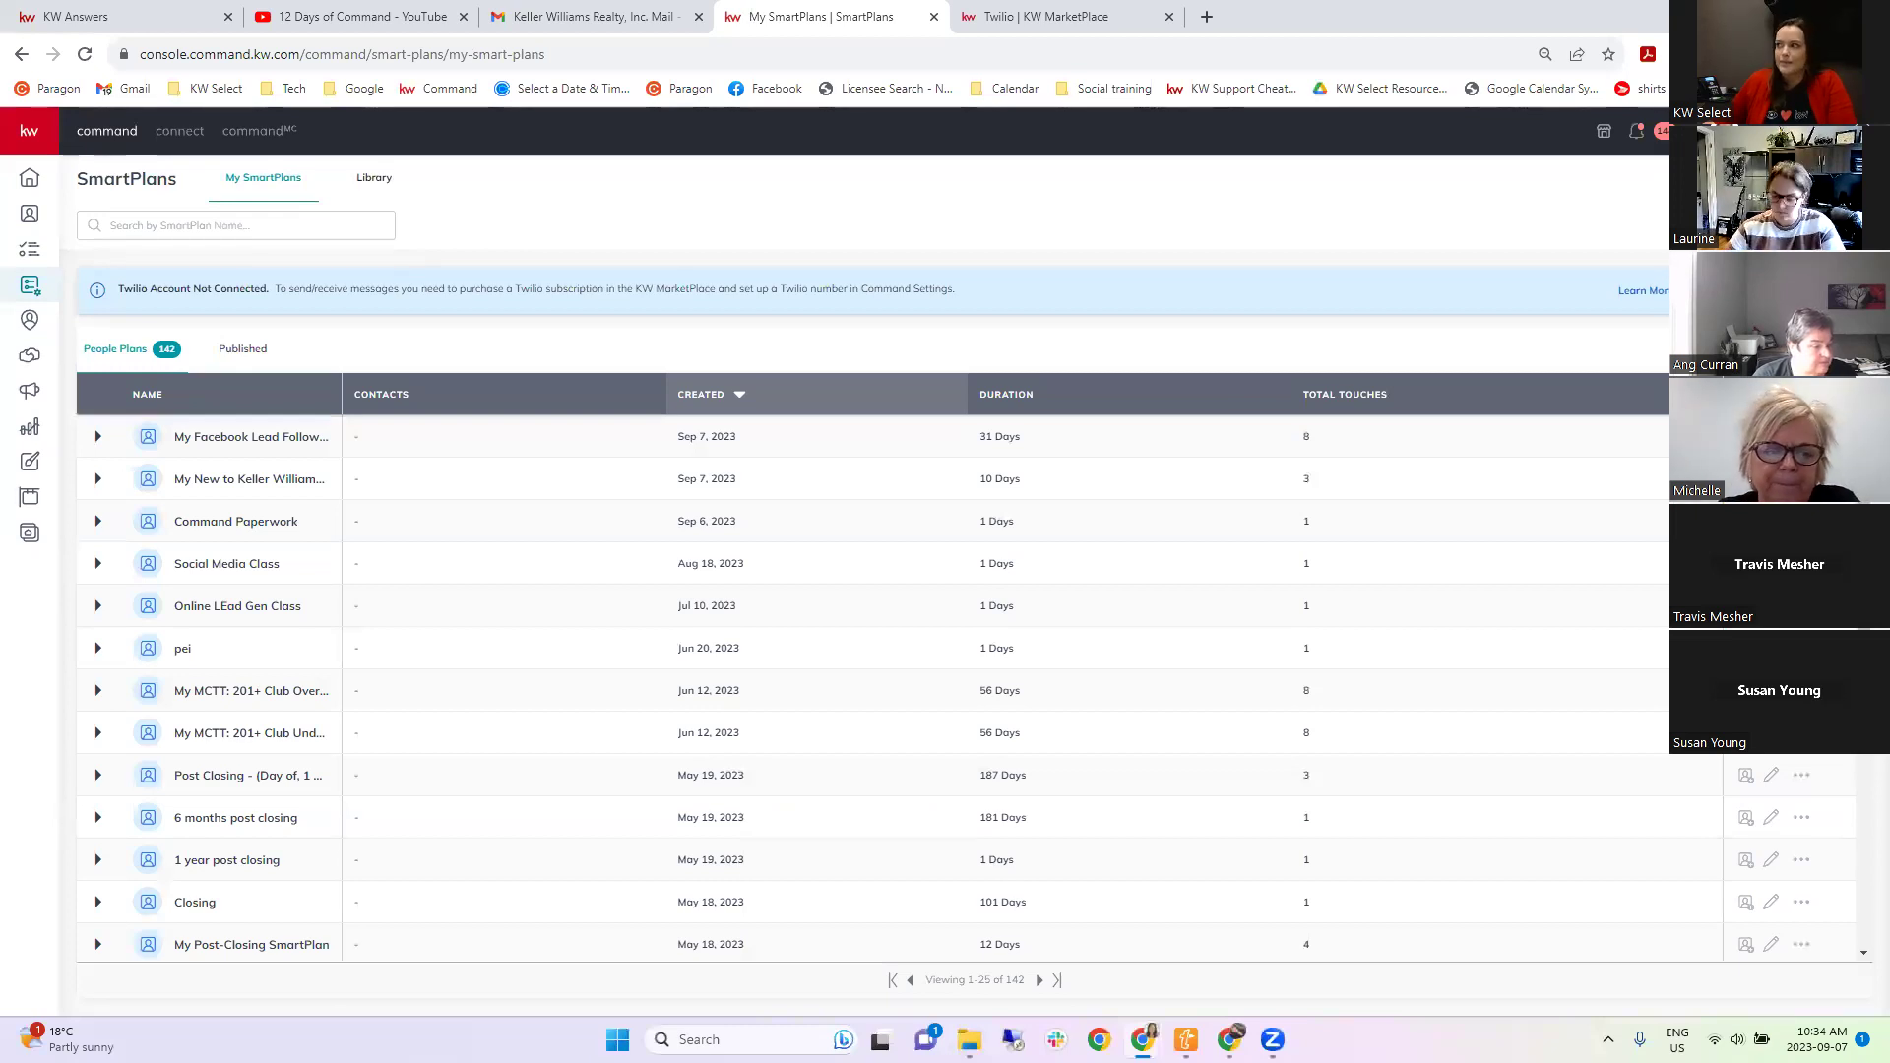
{"action": "left_click", "coordinate": [1496, 445]}
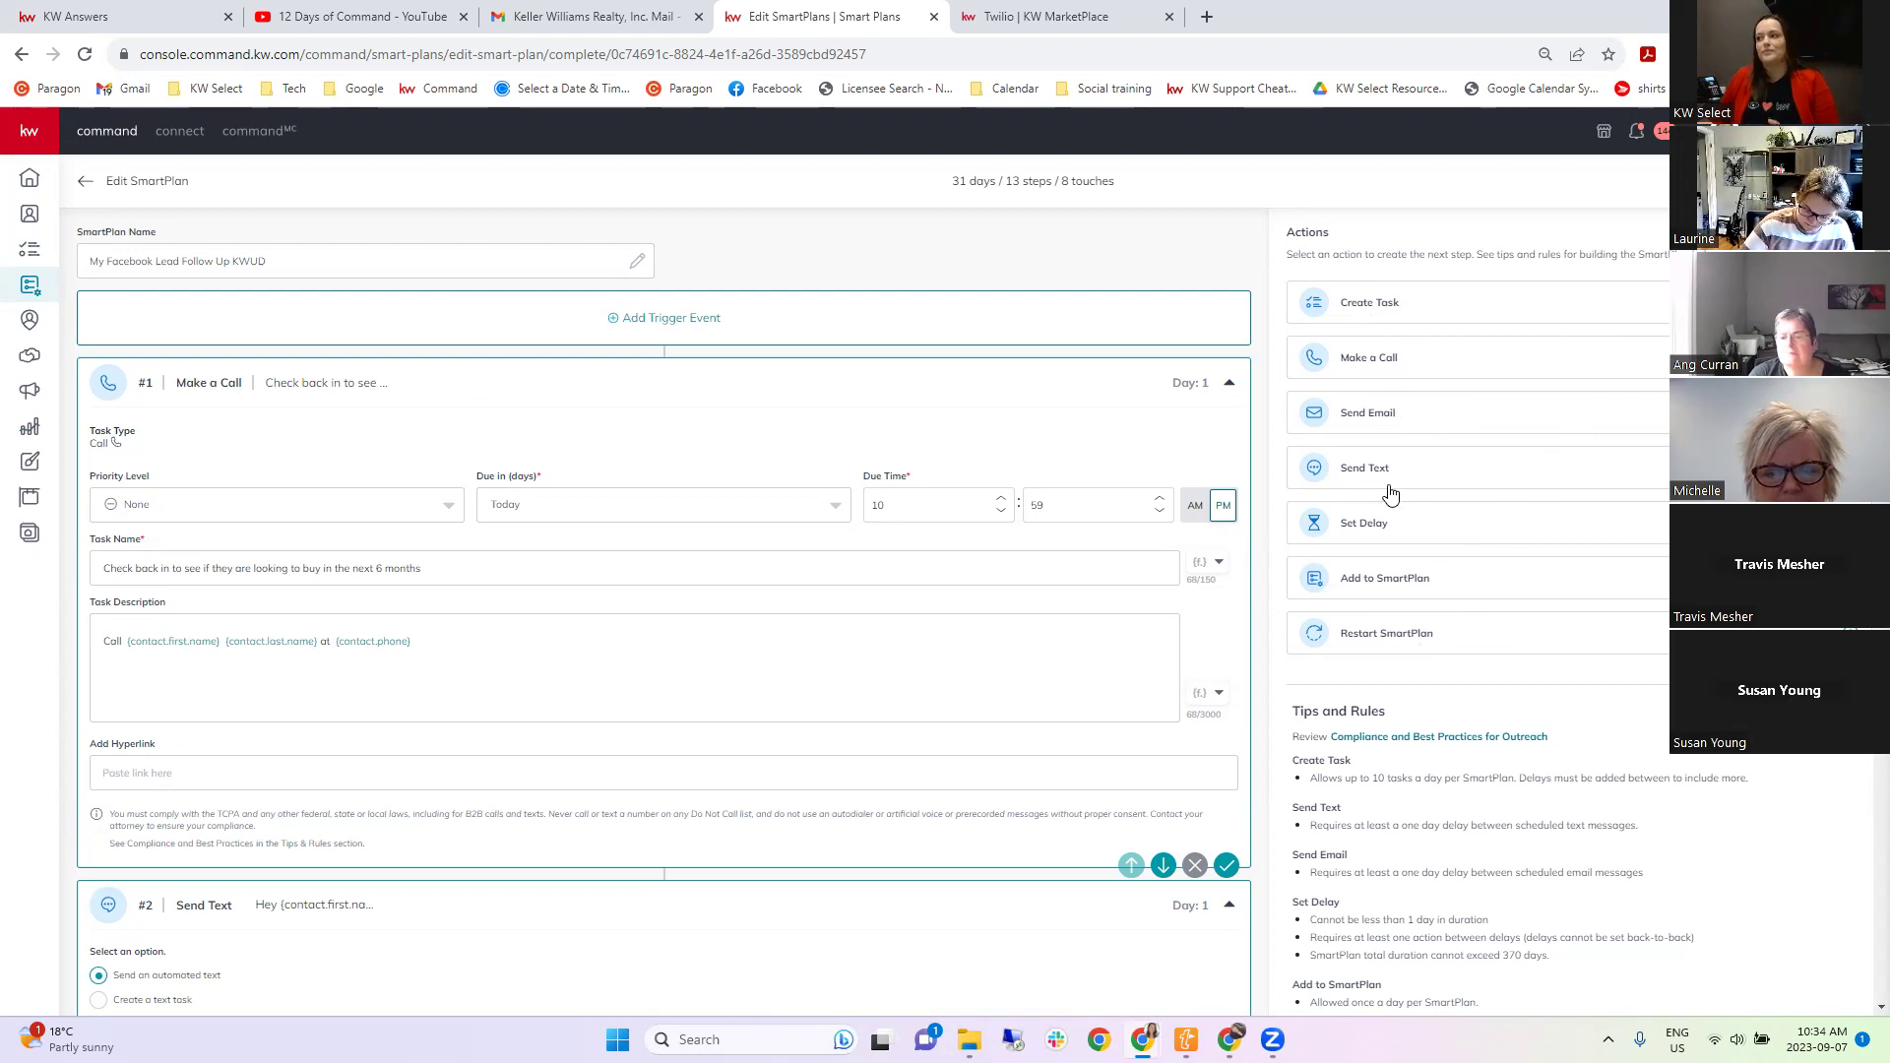
Examine the action rules, the task name of the first call step and the Twilio notice in the Send Text step.
{"action": "scroll", "coordinate": [1389, 492], "scroll_direction": "down", "scroll_amount": 1}
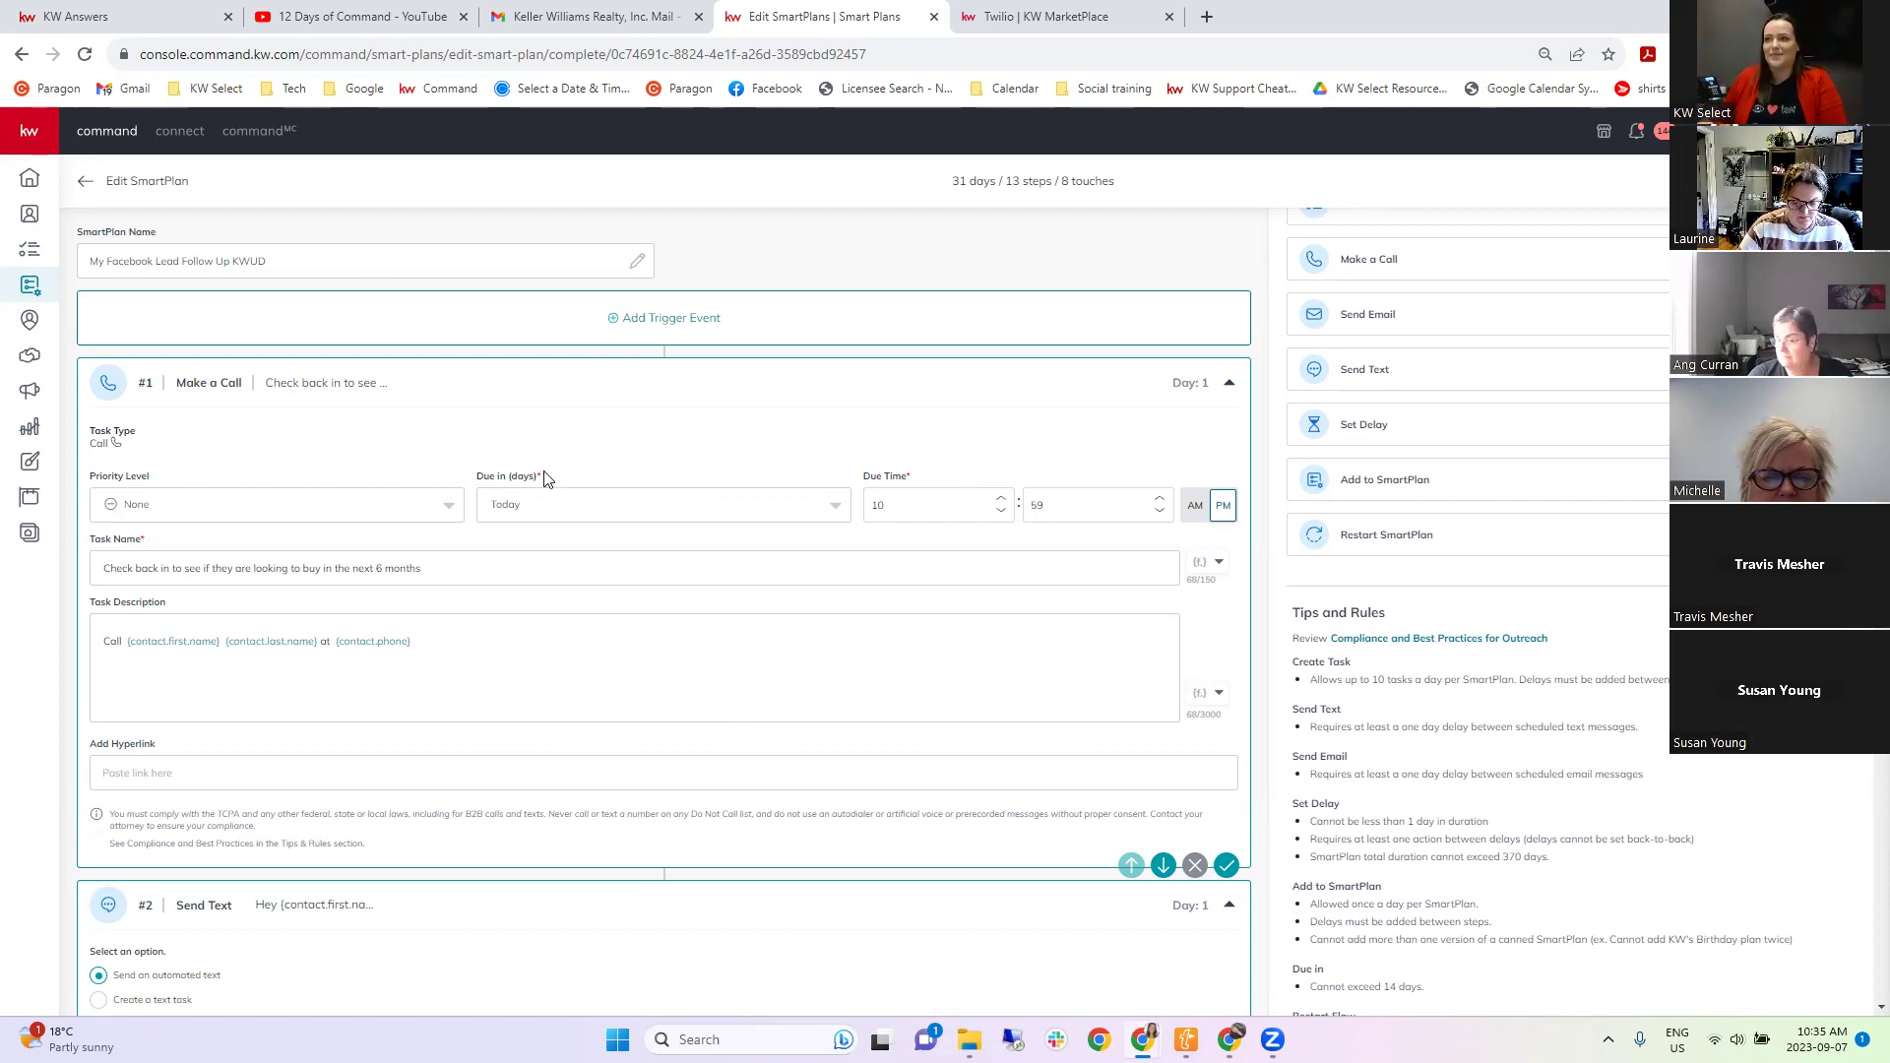
{"action": "scroll", "coordinate": [571, 460], "scroll_direction": "down", "scroll_amount": 1}
{"action": "scroll", "coordinate": [571, 460], "scroll_direction": "up", "scroll_amount": 1}
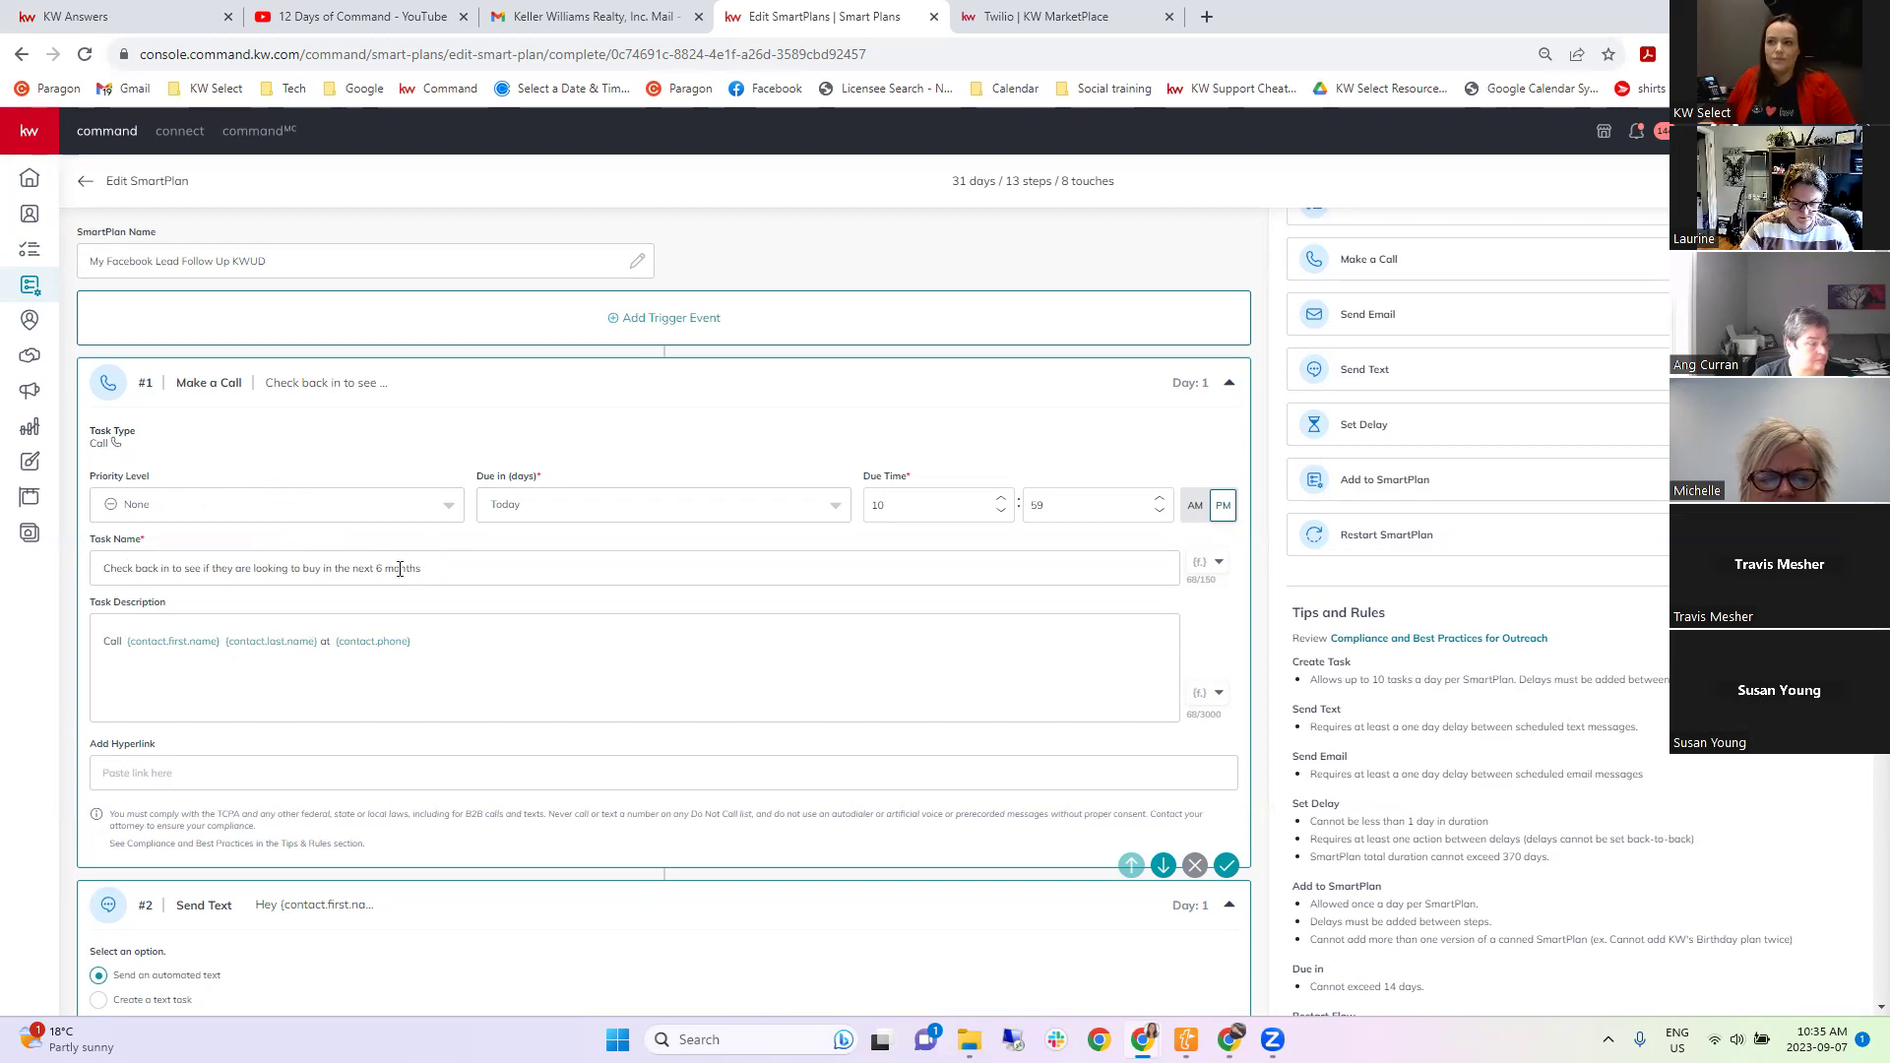
{"action": "mouse_move", "coordinate": [399, 569]}
{"action": "left_mouse_down"}
{"action": "mouse_move", "coordinate": [98, 569]}
{"action": "mouse_move", "coordinate": [424, 569]}
{"action": "left_mouse_up"}
{"action": "left_click", "coordinate": [431, 568]}
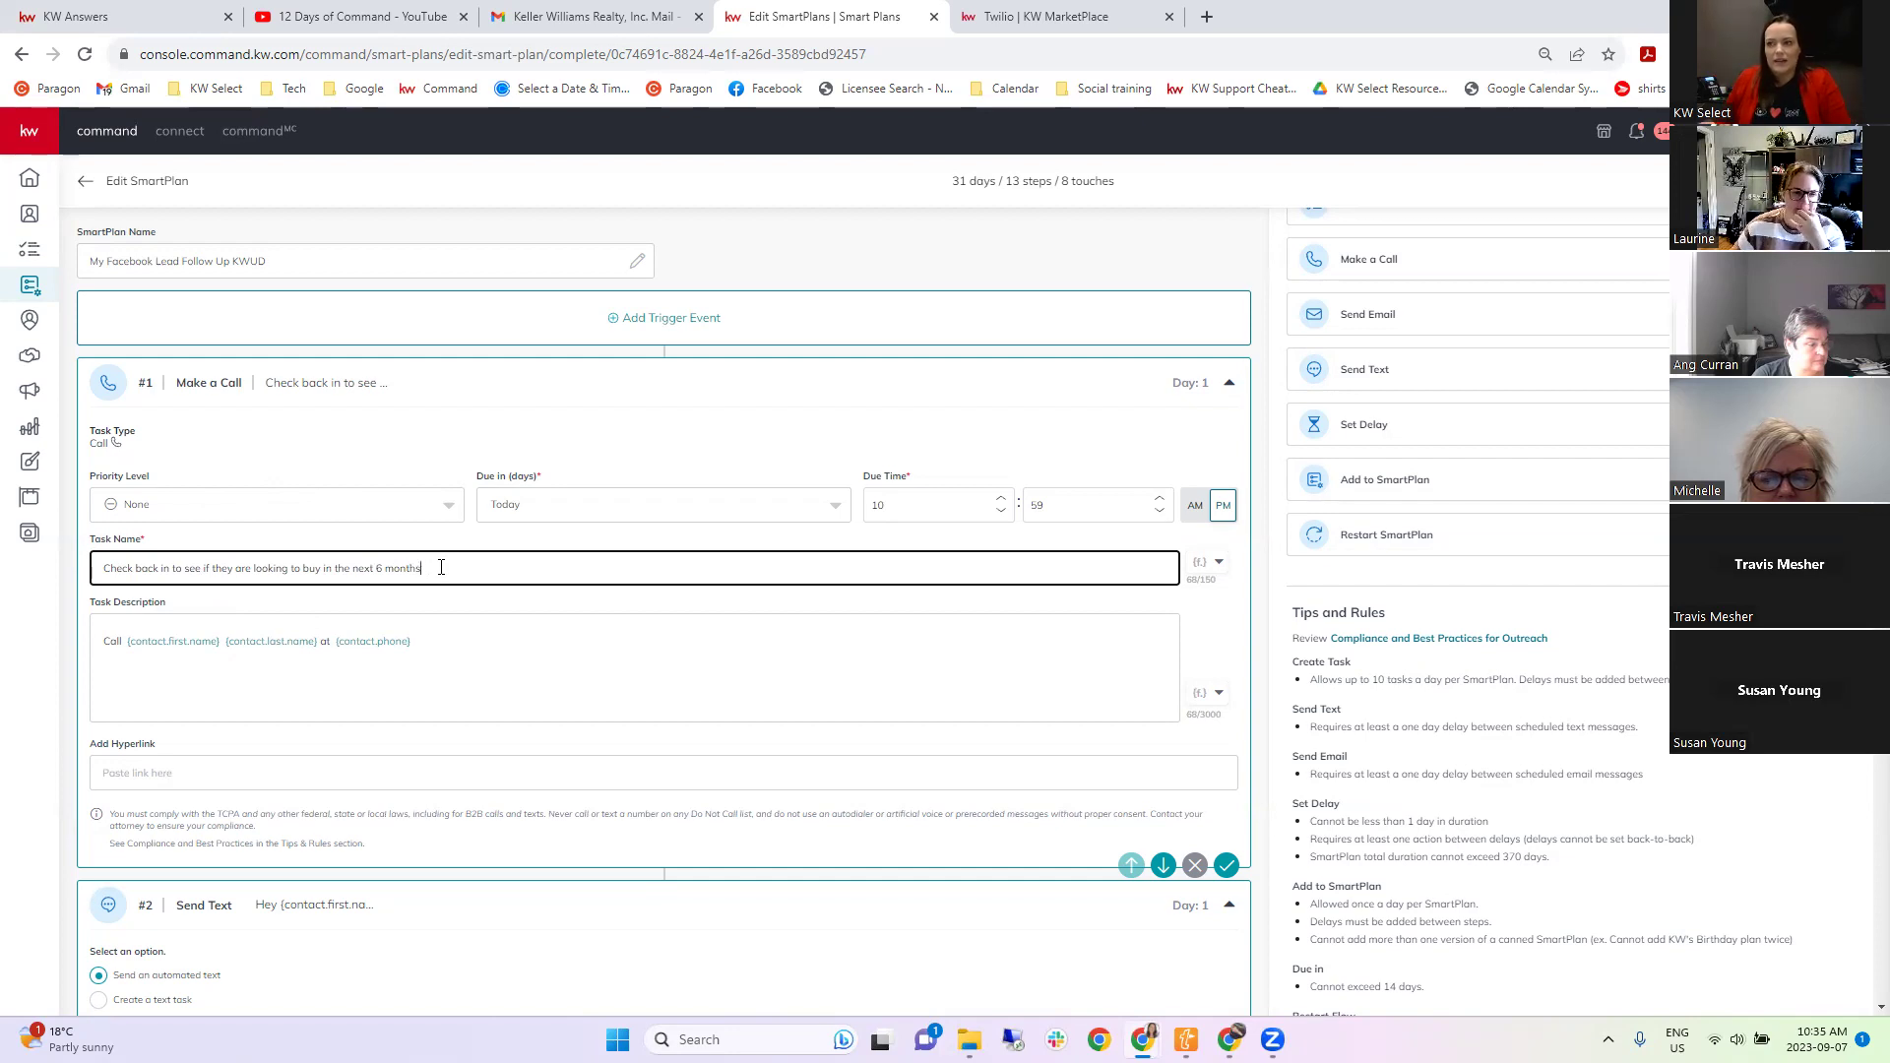
{"action": "scroll", "coordinate": [434, 620], "scroll_direction": "down", "scroll_amount": 3}
{"action": "scroll", "coordinate": [438, 615], "scroll_direction": "down", "scroll_amount": 2}
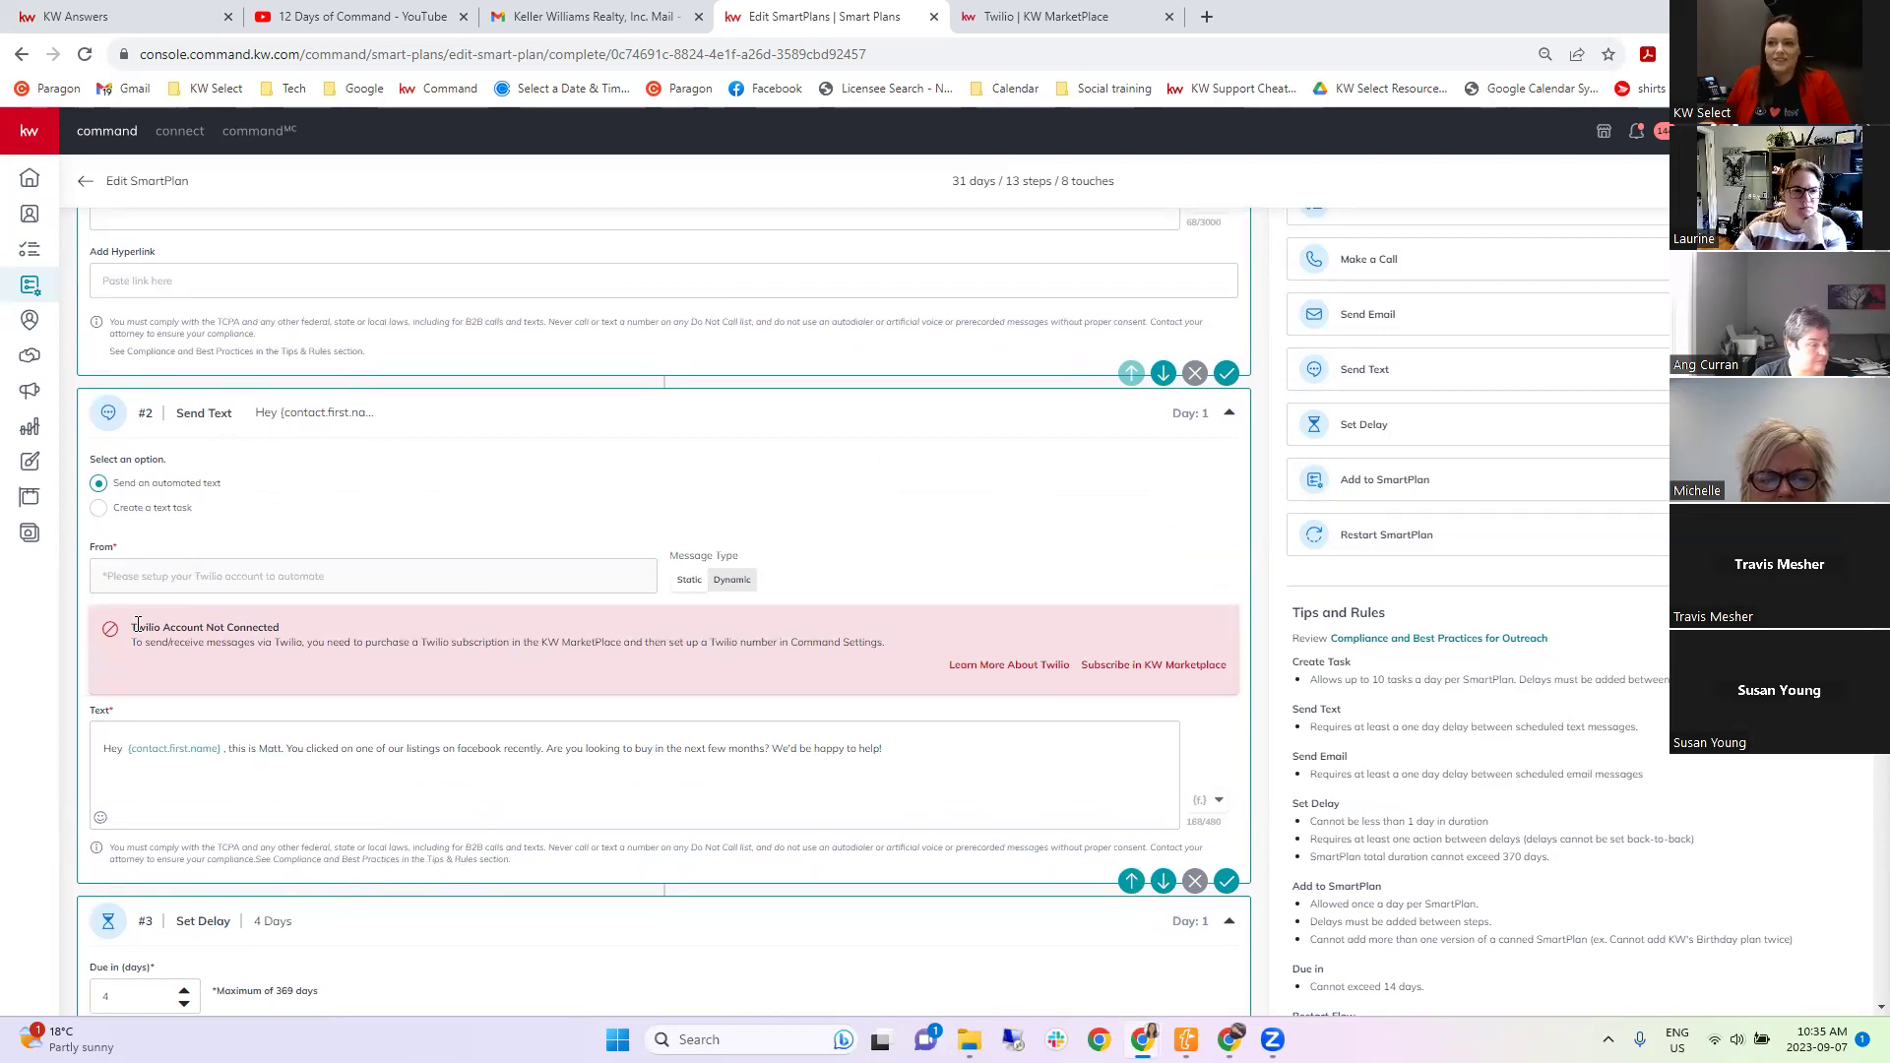
{"action": "left_click_drag", "start_coordinate": [131, 627], "coordinate": [281, 627]}
{"action": "left_click", "coordinate": [289, 627]}
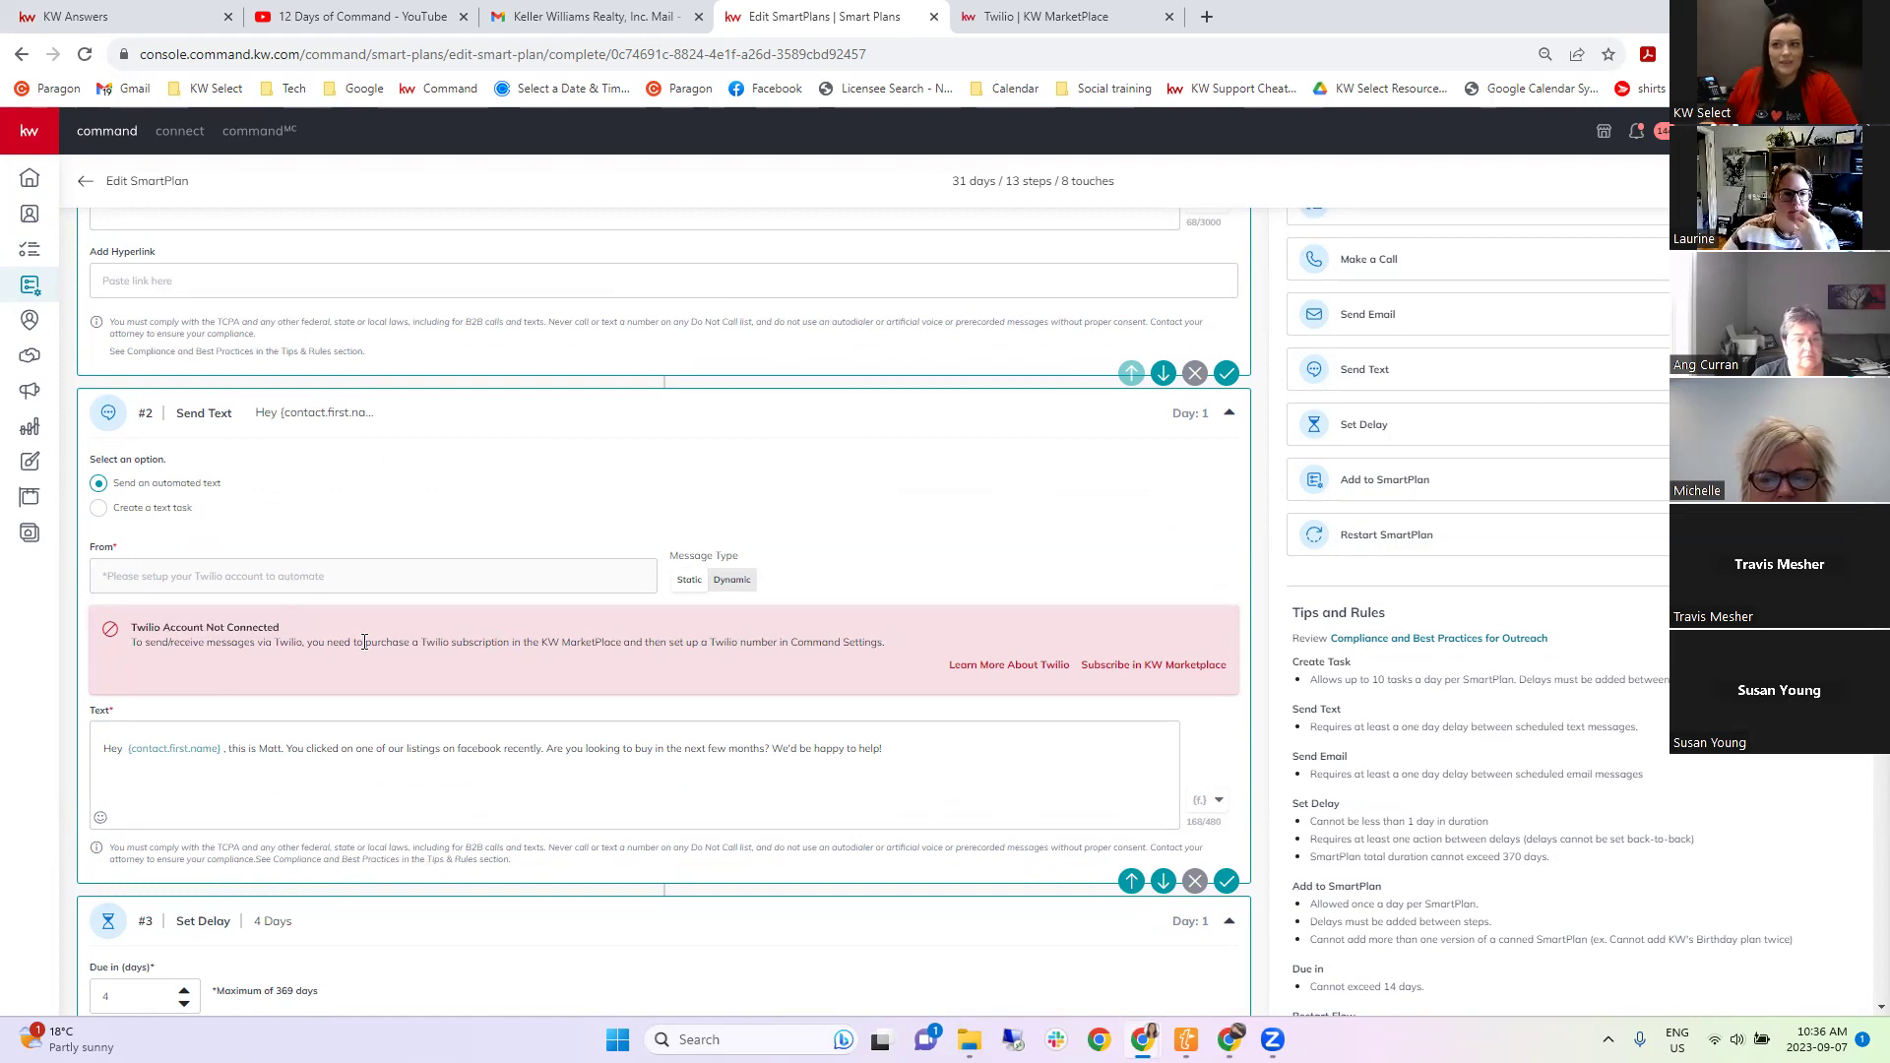
Change step #2 from an automated text to a text task, copying the automated message into the task description.
{"action": "left_click", "coordinate": [149, 512]}
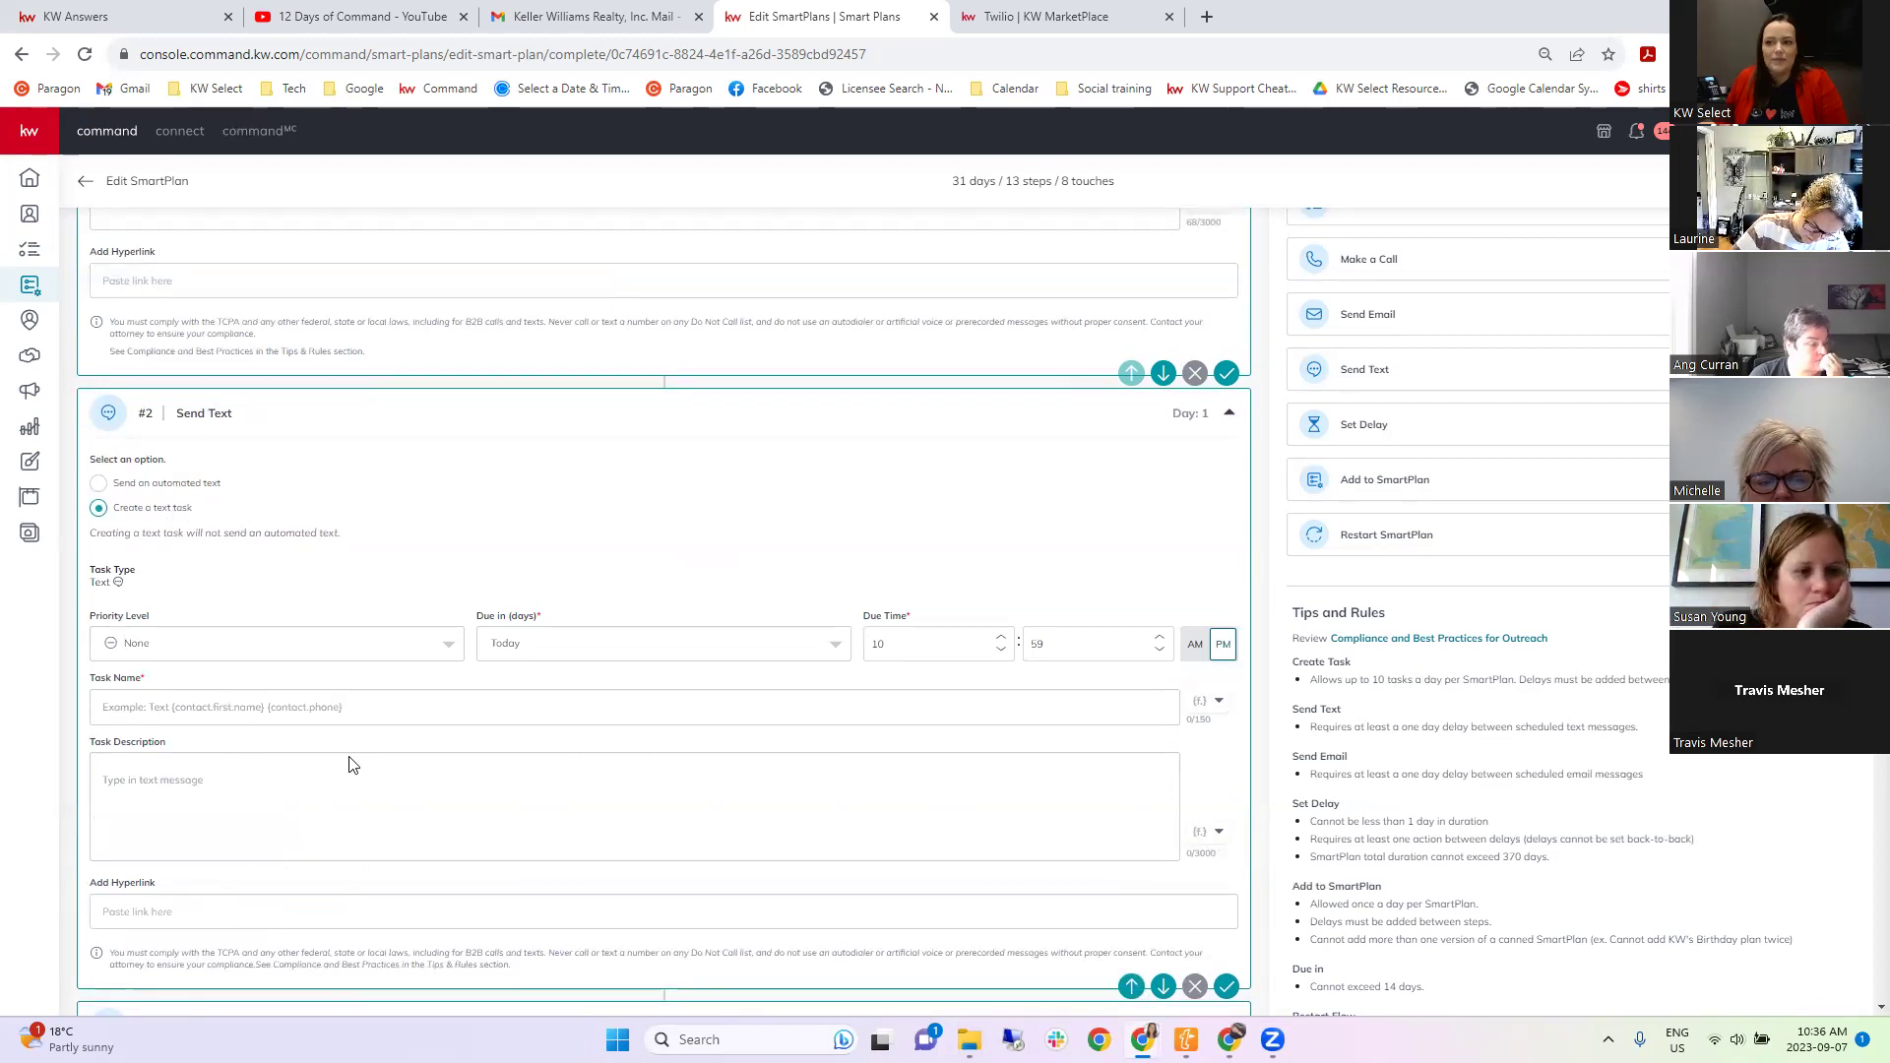
{"action": "left_click", "coordinate": [122, 492]}
{"action": "left_click_drag", "start_coordinate": [884, 650], "coordinate": [98, 653]}
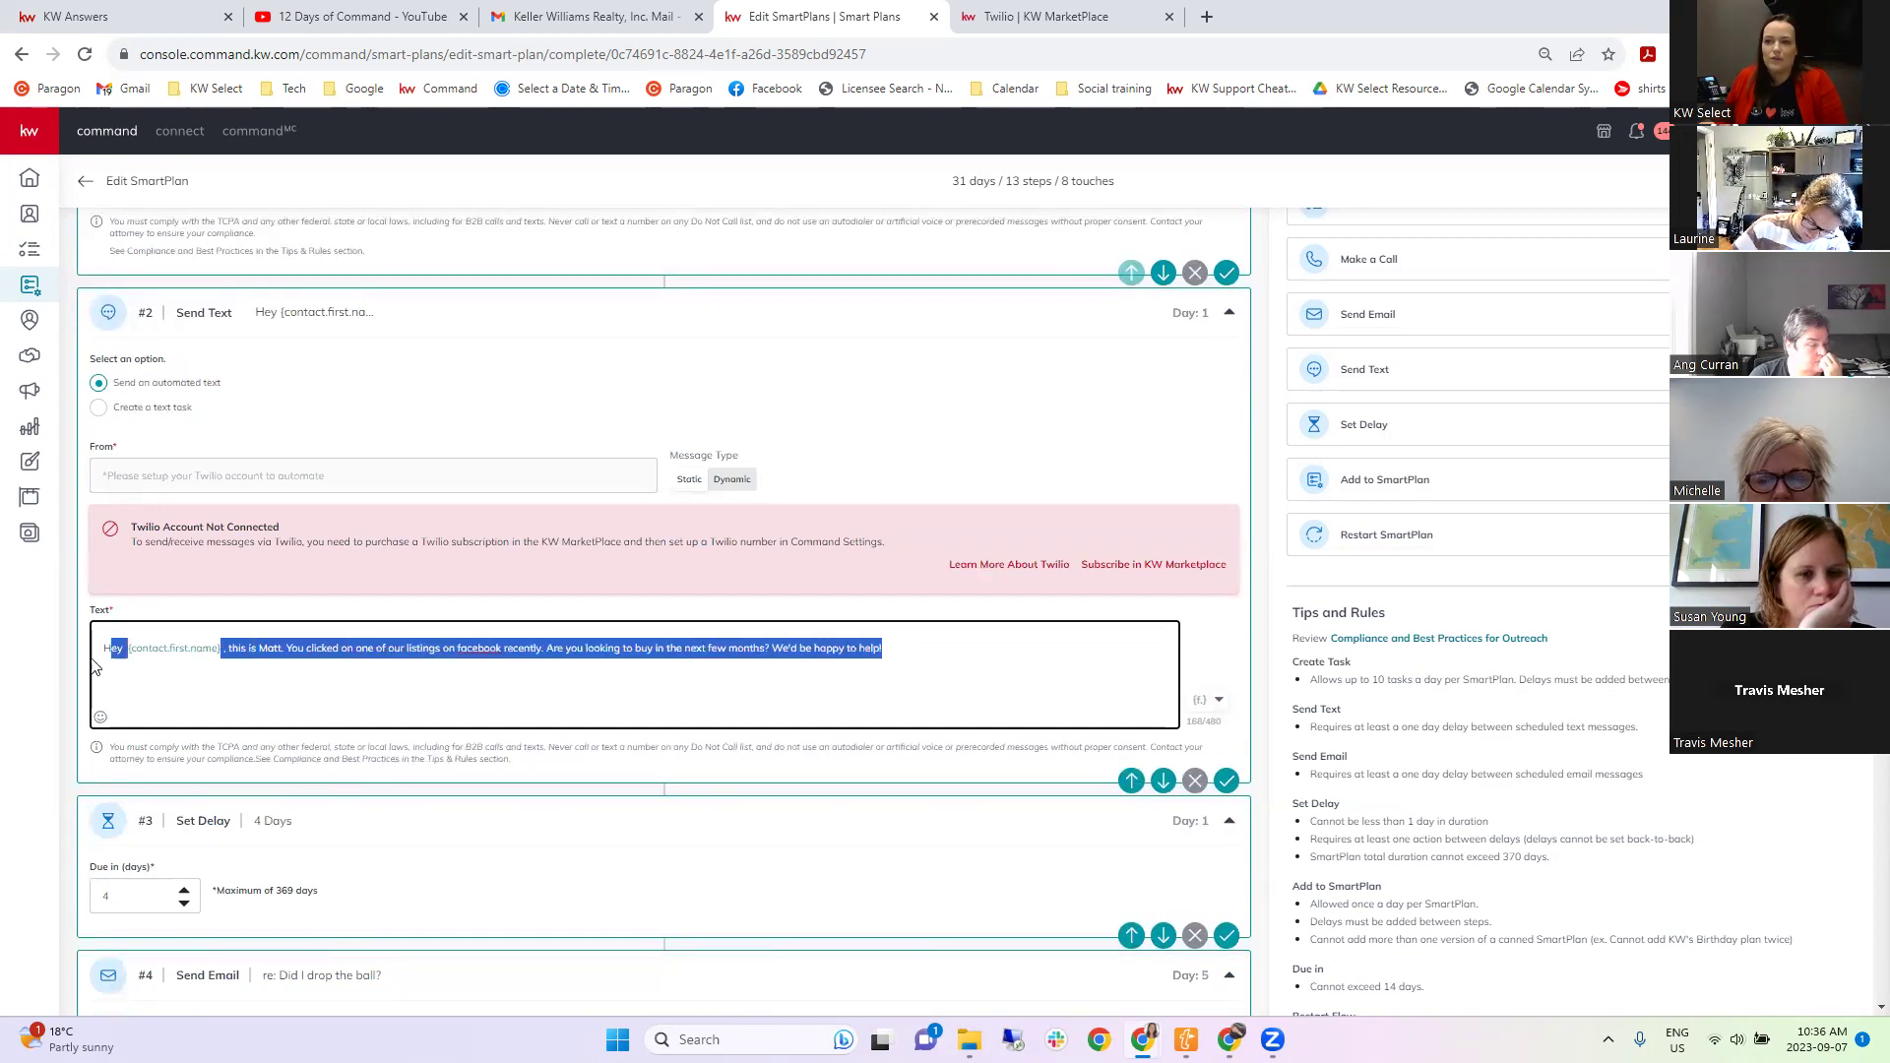
{"action": "right_click", "coordinate": [258, 642]}
{"action": "left_click", "coordinate": [300, 342]}
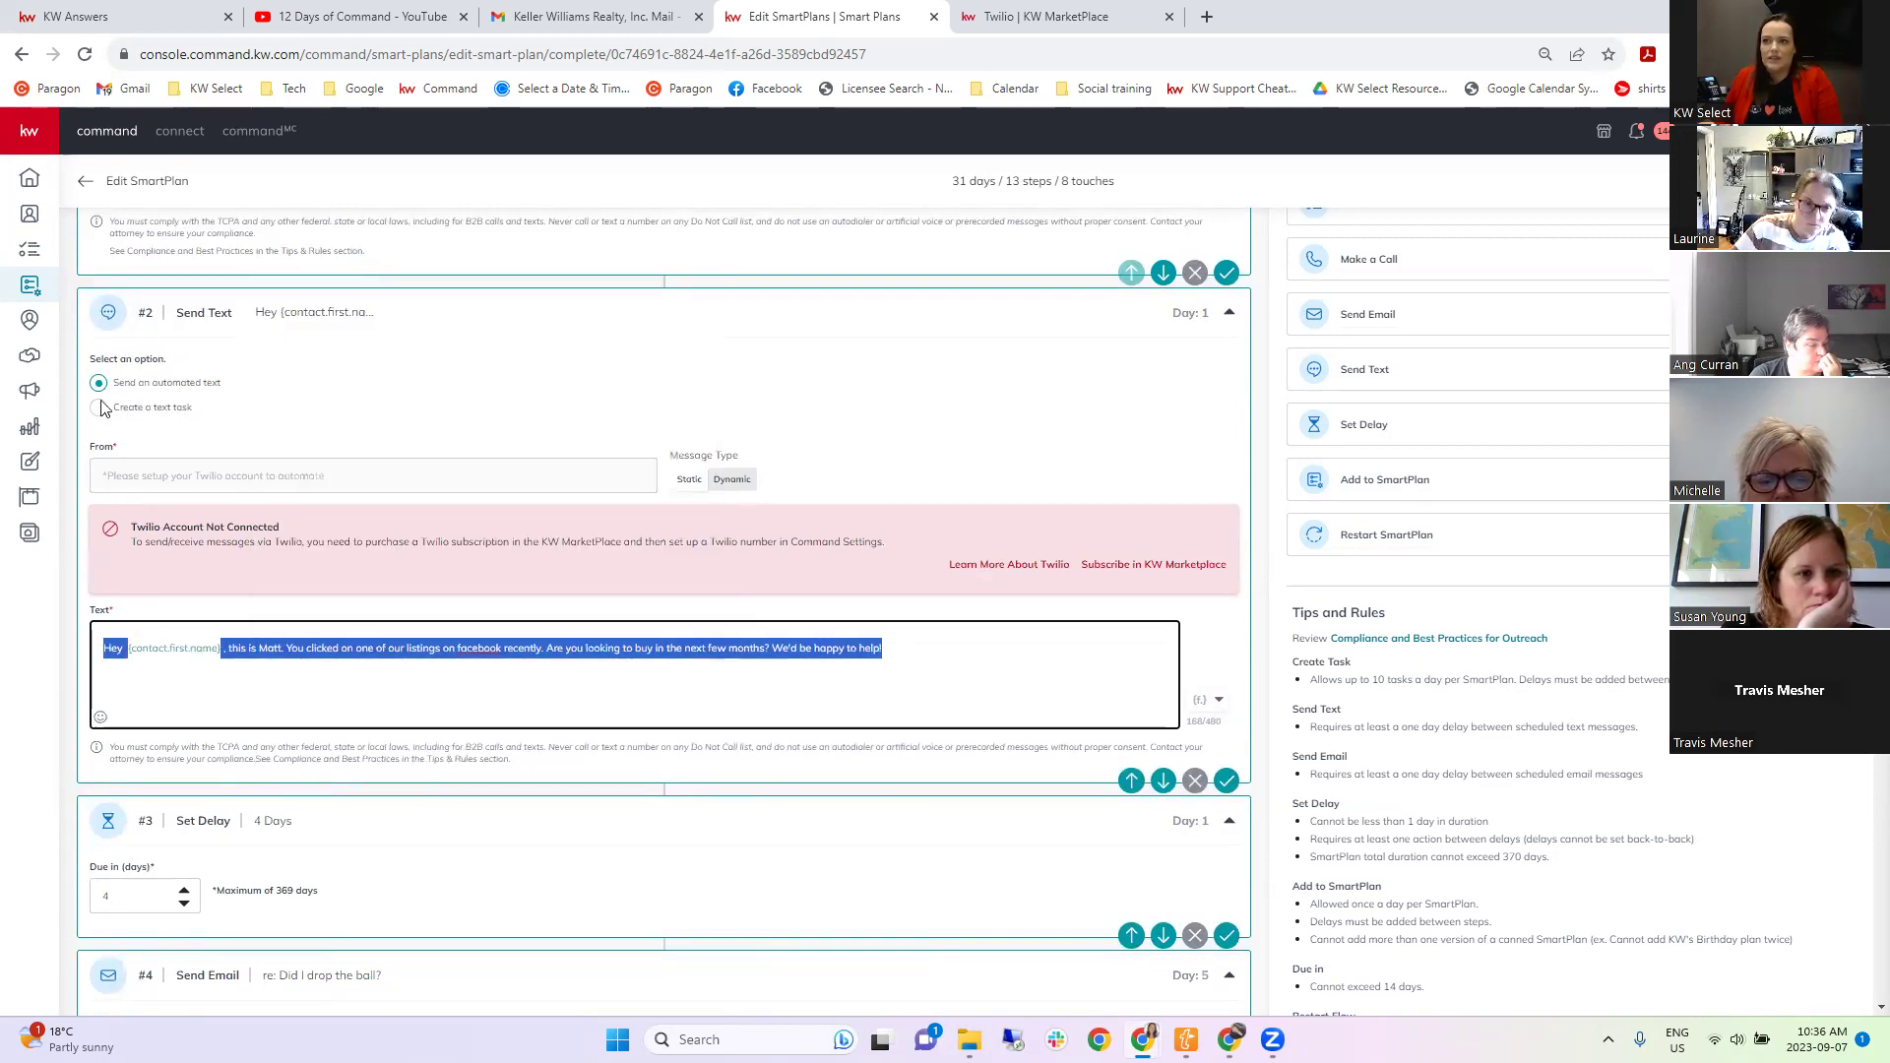
{"action": "left_click", "coordinate": [99, 407]}
{"action": "left_click", "coordinate": [209, 672]}
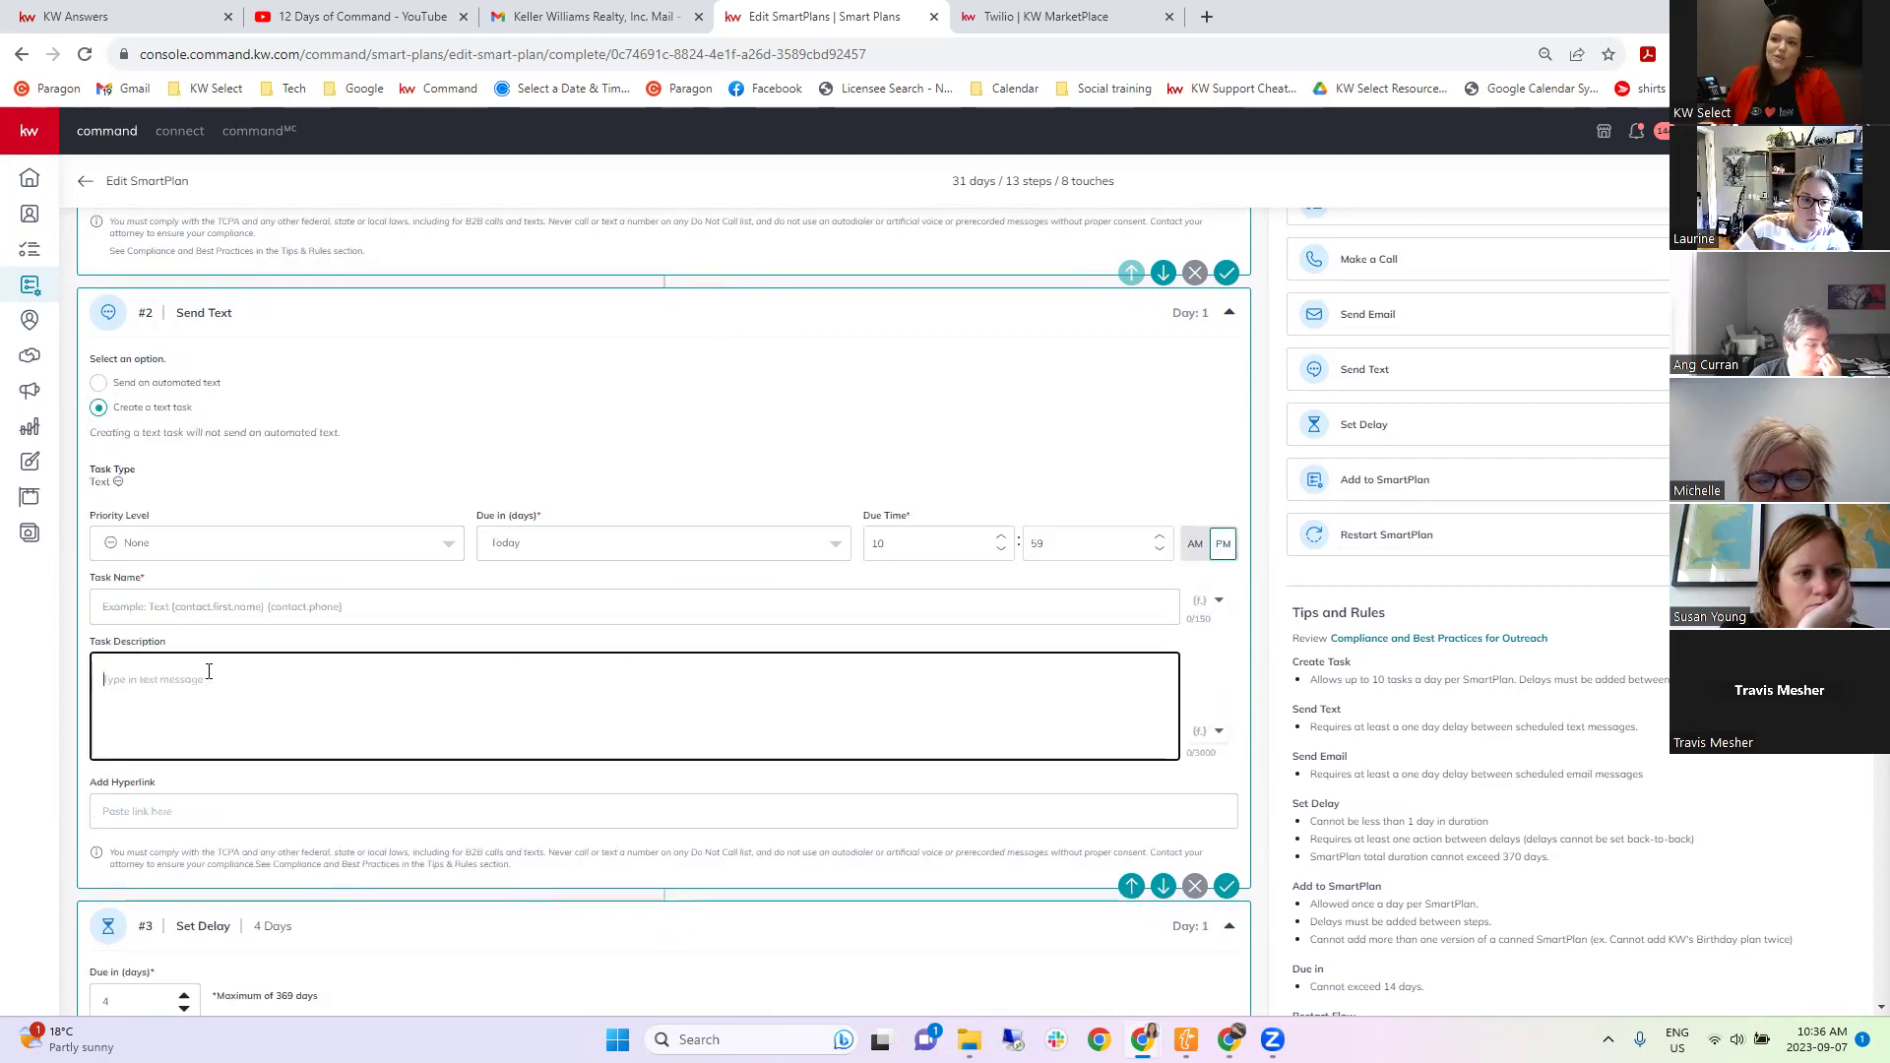
{"action": "right_click", "coordinate": [209, 672]}
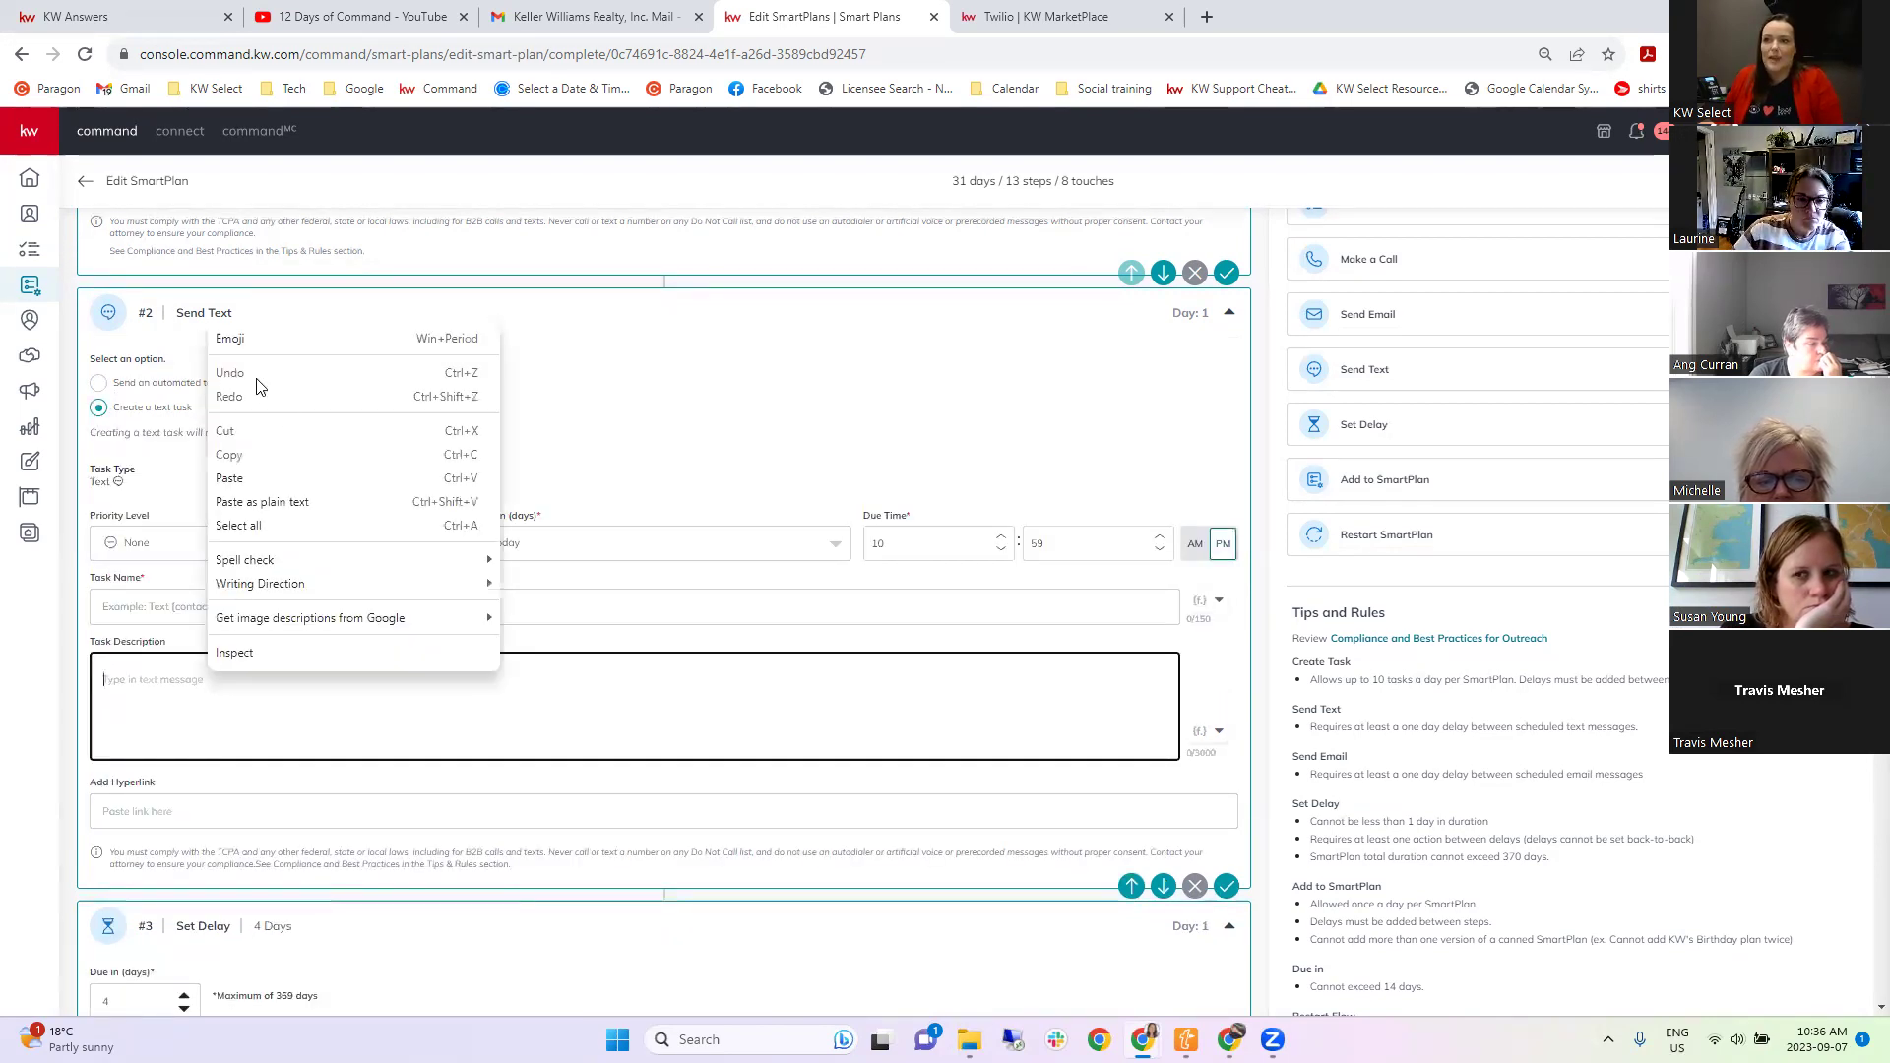
{"action": "left_click", "coordinate": [253, 477]}
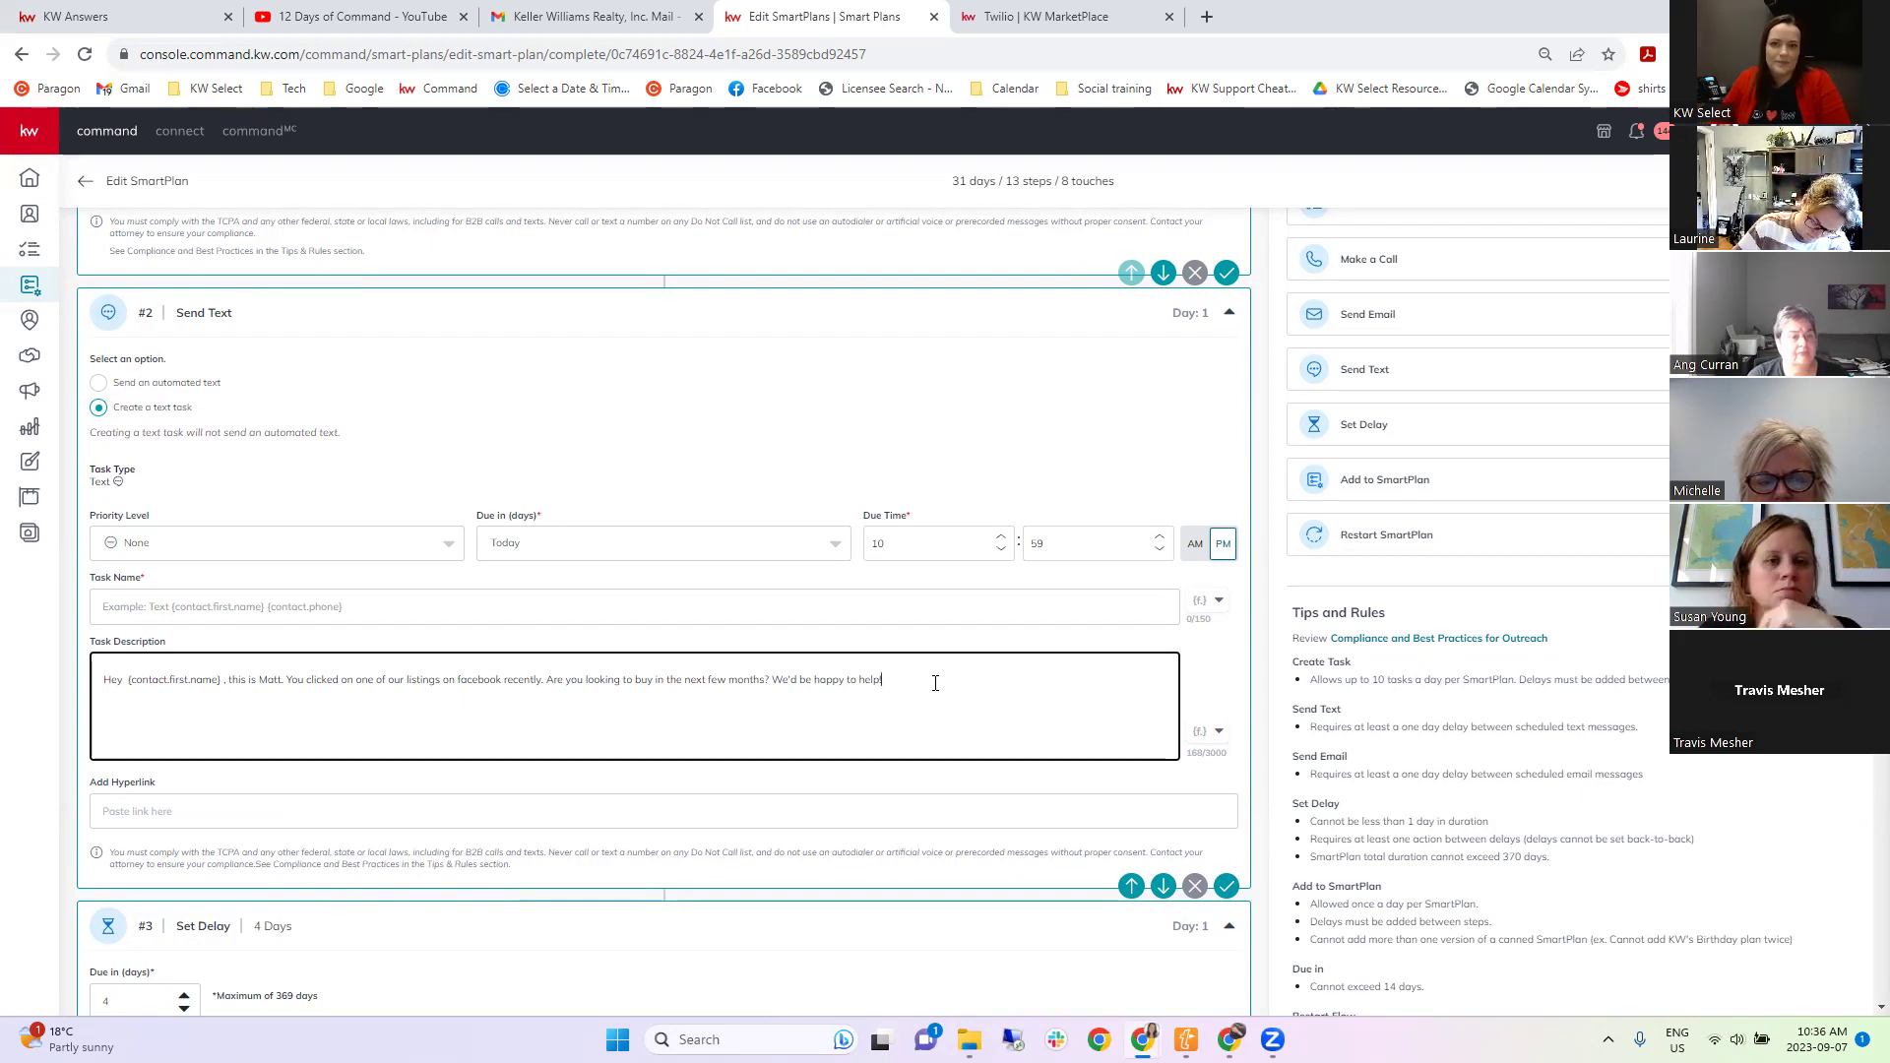
{"action": "left_click", "coordinate": [404, 456]}
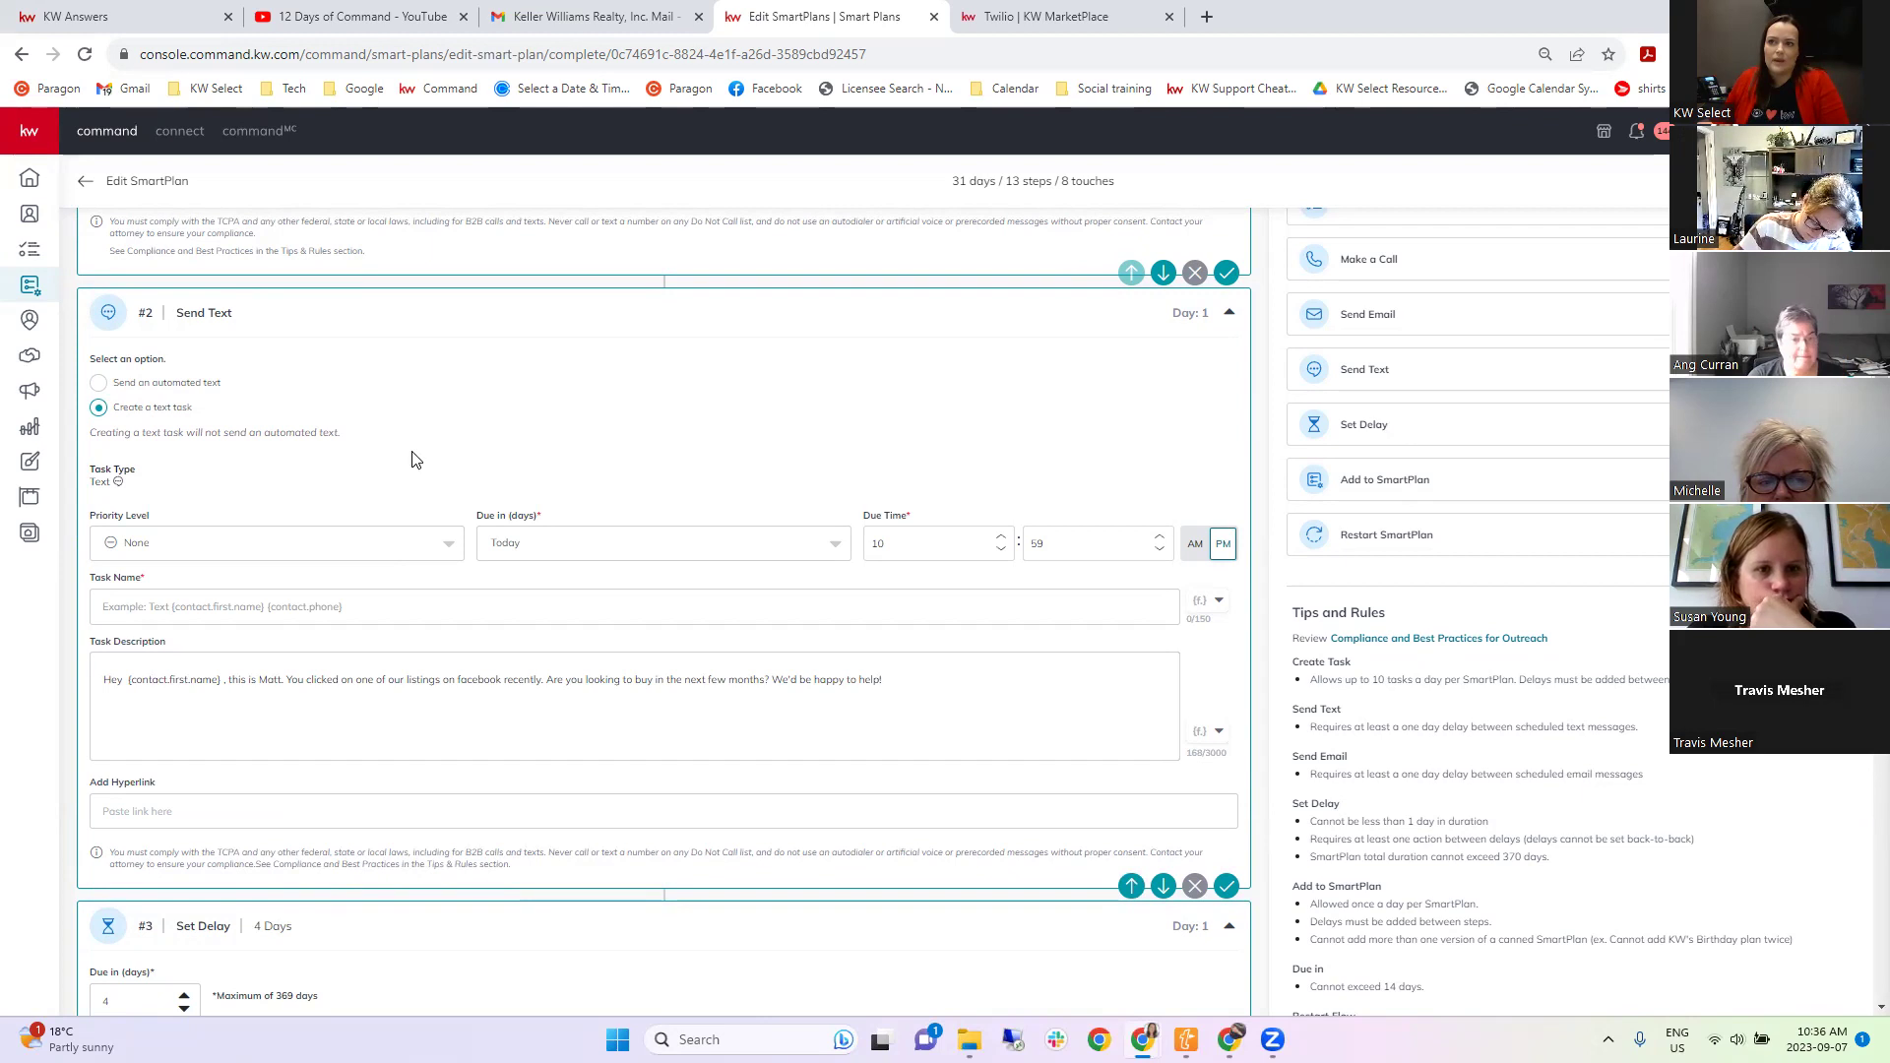
Set the delay in step #3 to 2 days.
{"action": "scroll", "coordinate": [382, 510], "scroll_direction": "down", "scroll_amount": 4}
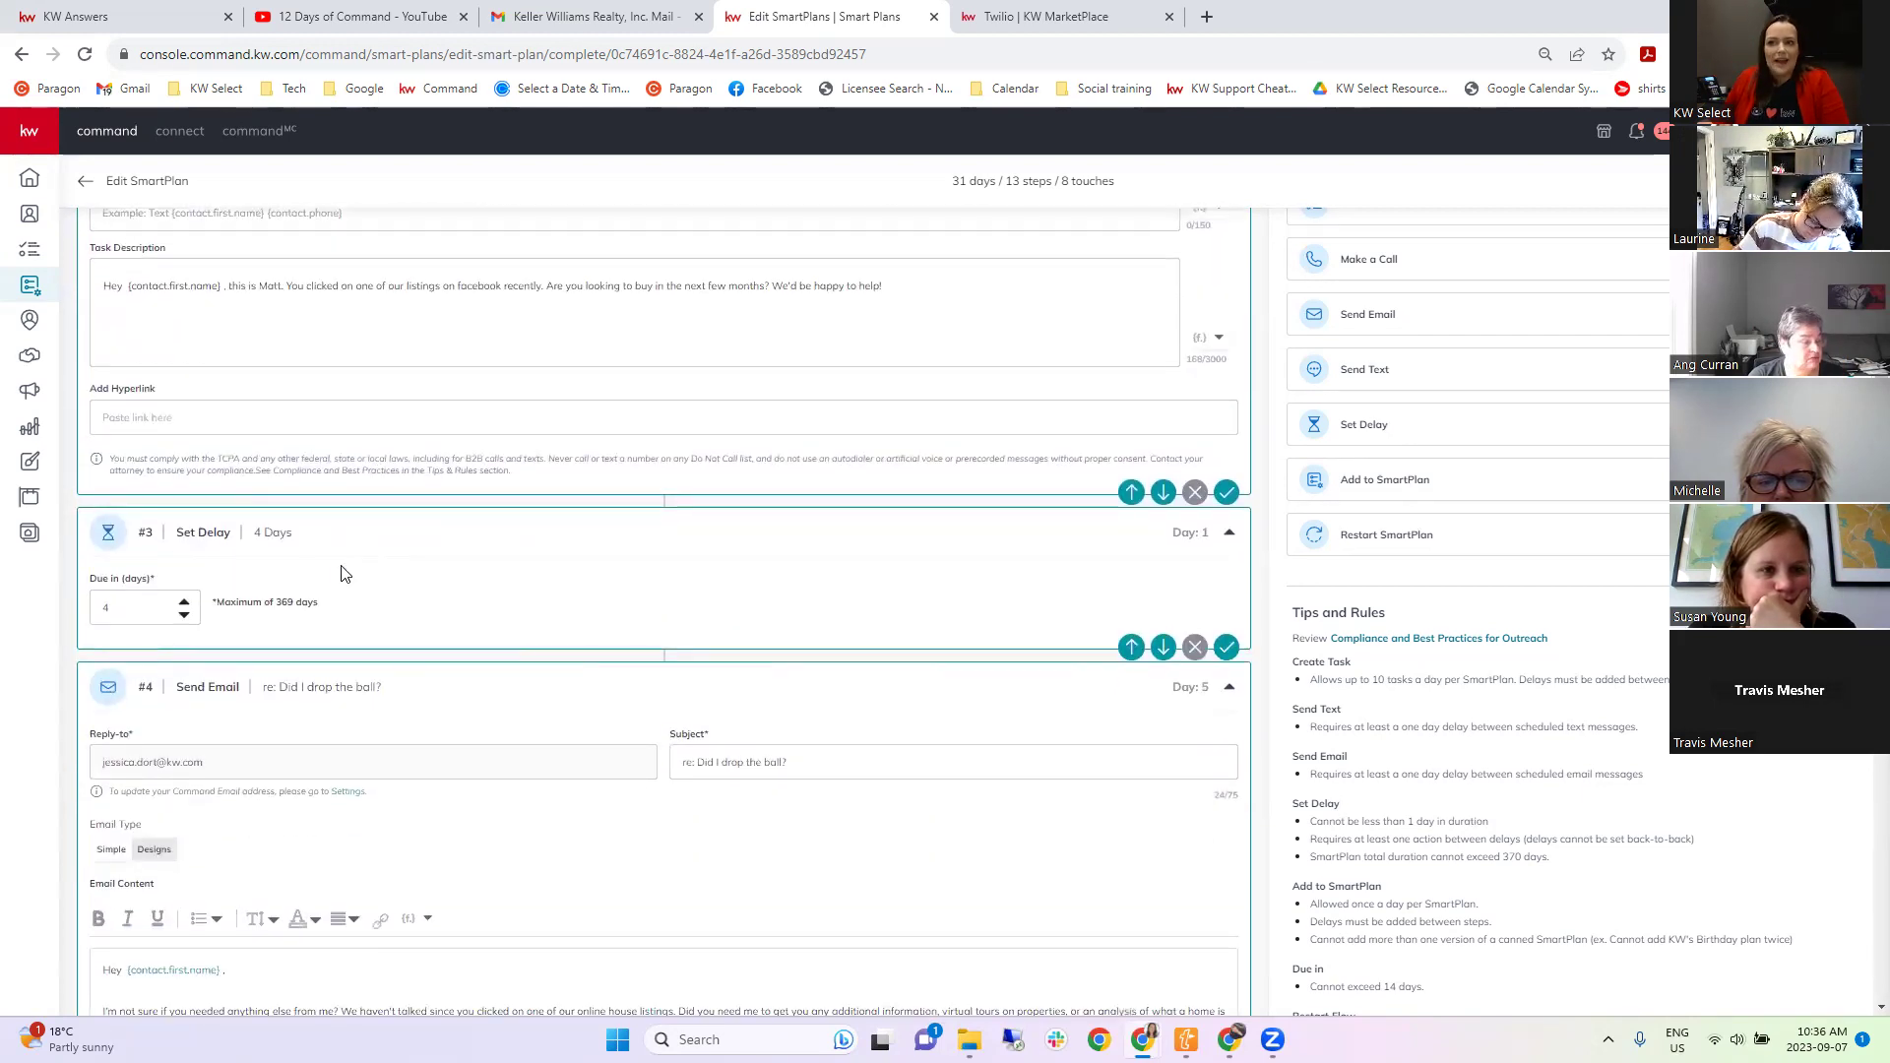
{"action": "scroll", "coordinate": [345, 574], "scroll_direction": "up", "scroll_amount": 1}
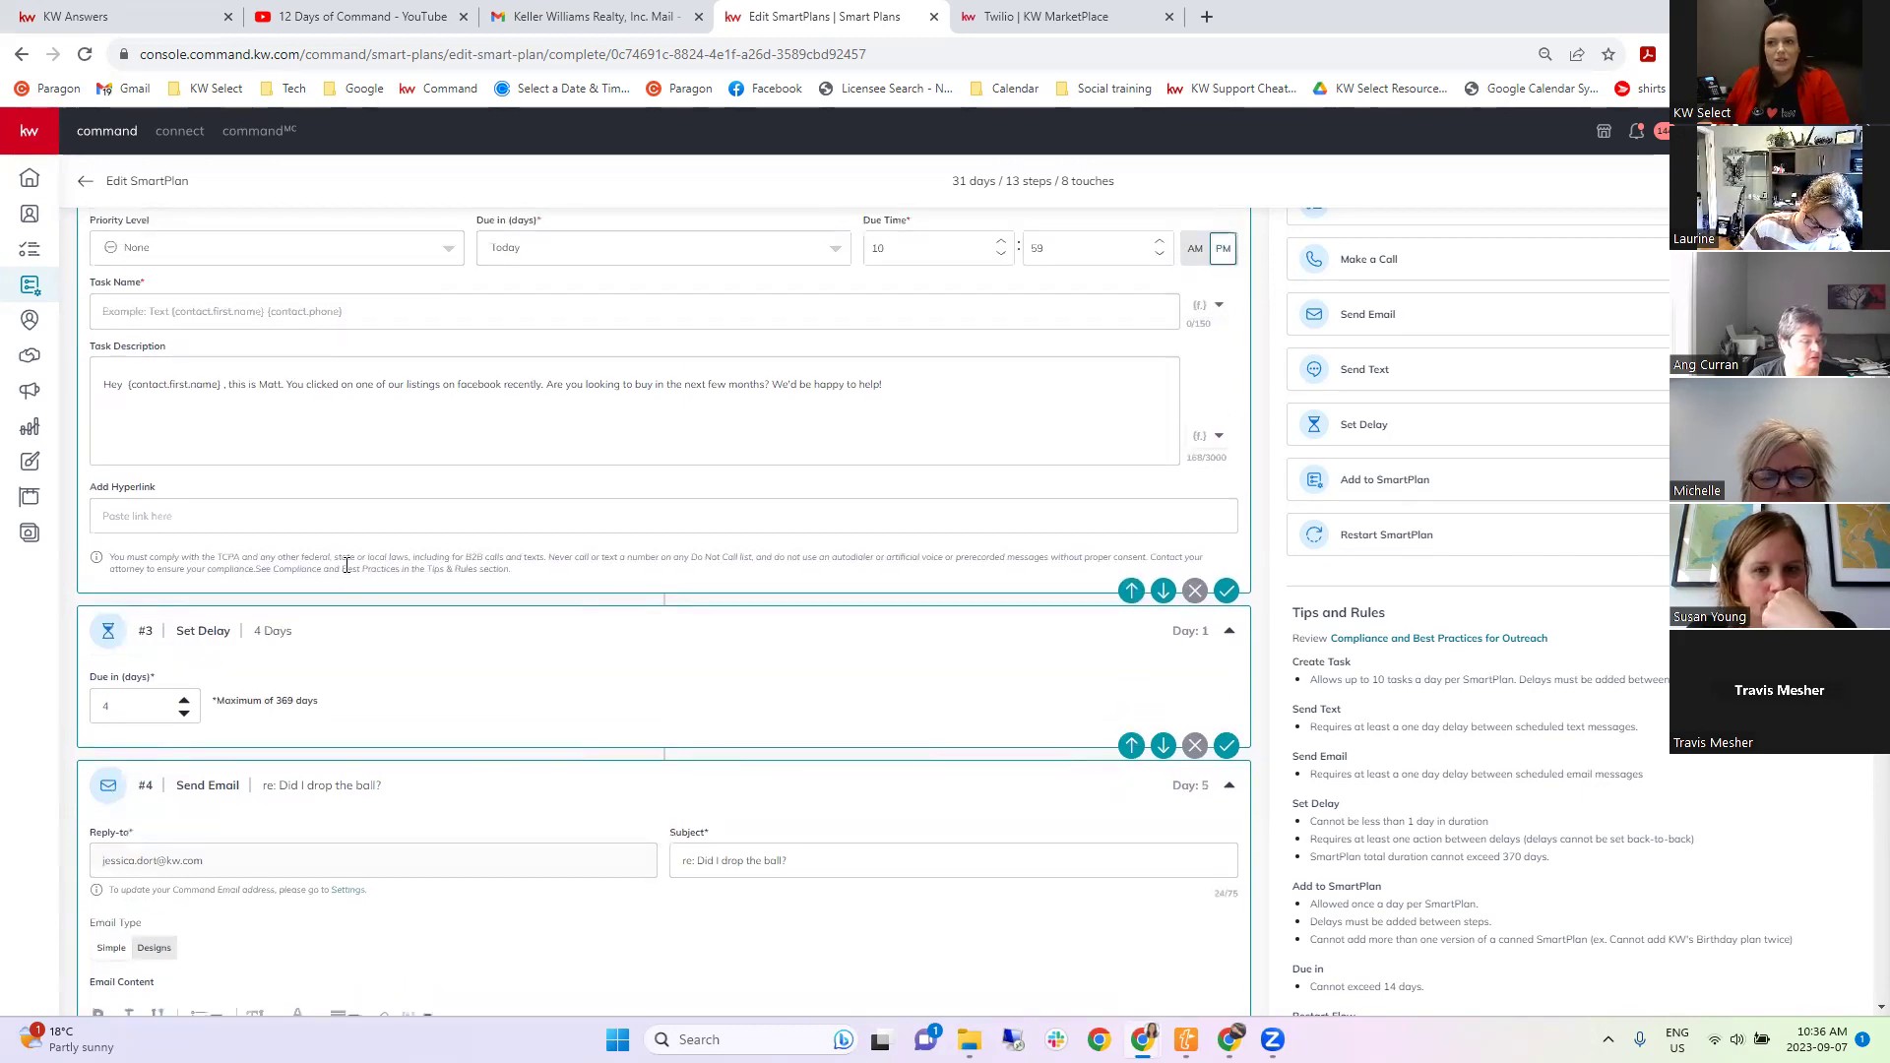
{"action": "scroll", "coordinate": [344, 566], "scroll_direction": "down", "scroll_amount": 2}
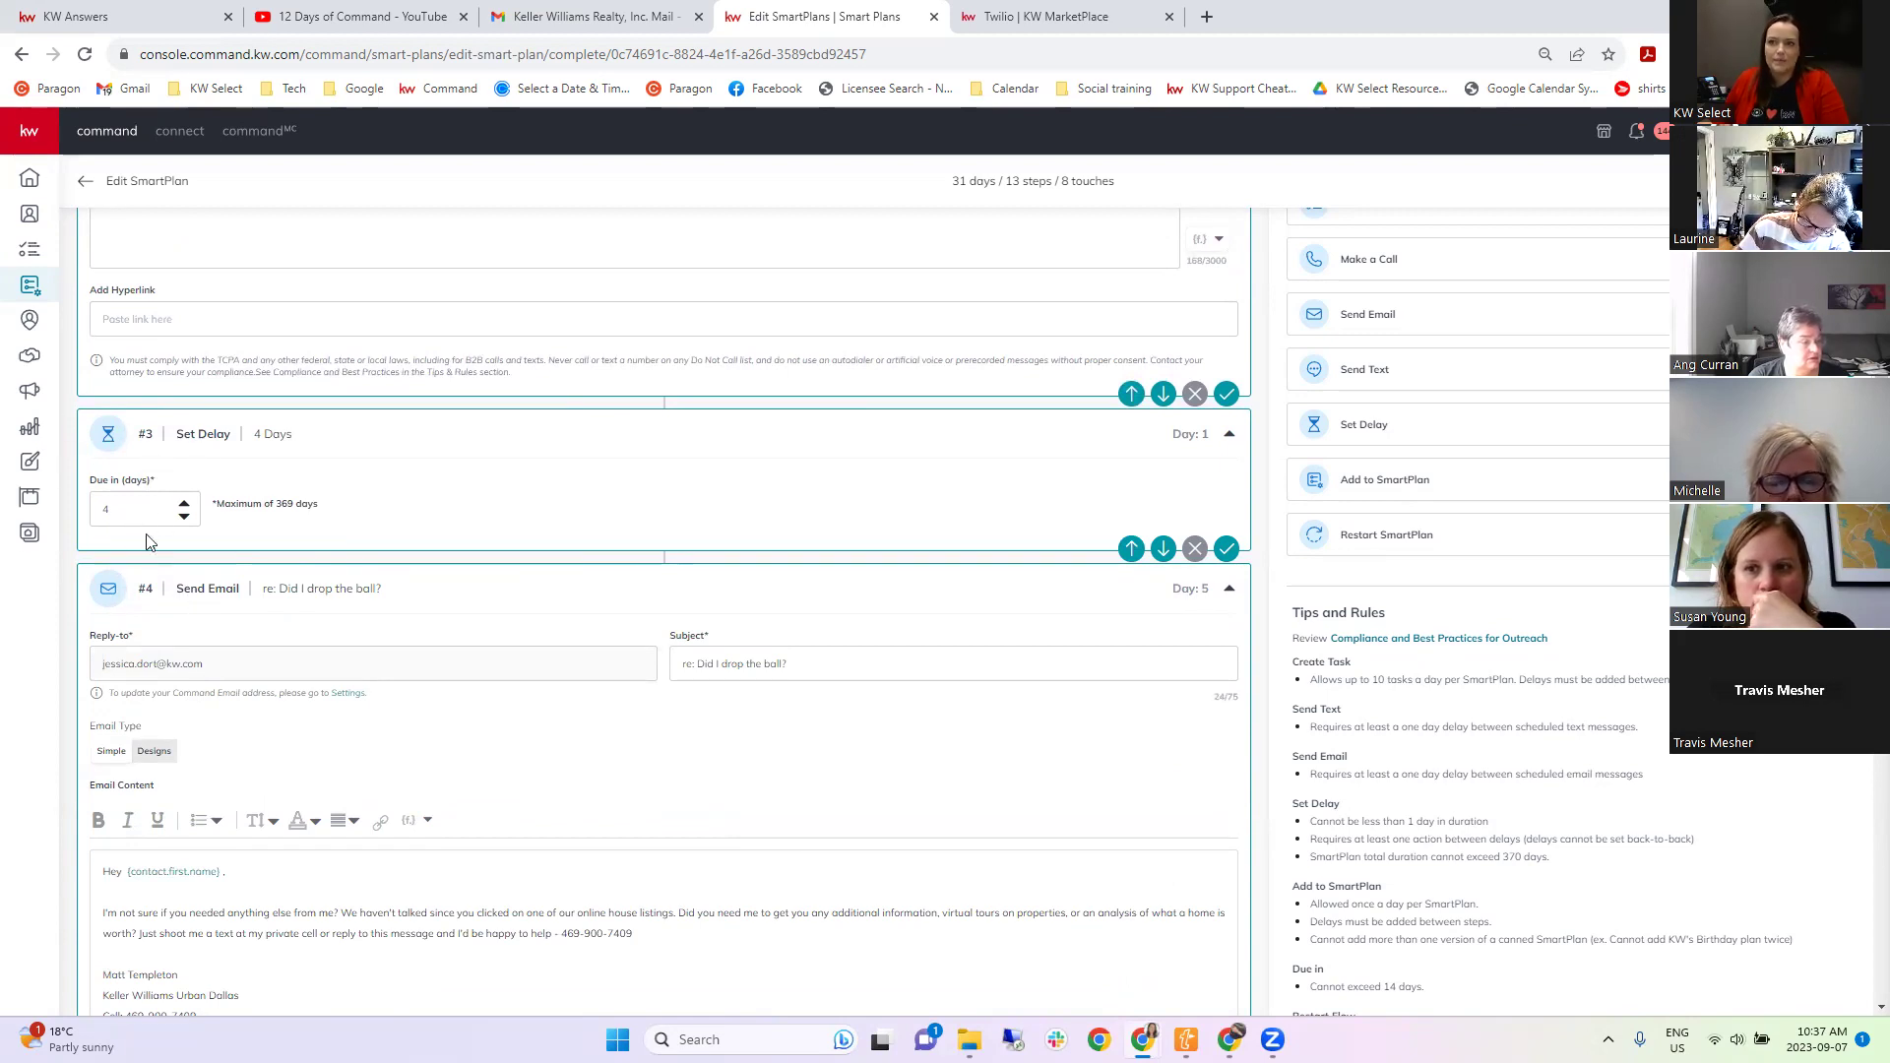
{"action": "left_click", "coordinate": [114, 508]}
{"action": "key", "text": "BackSpace"}
{"action": "type", "text": "2"}
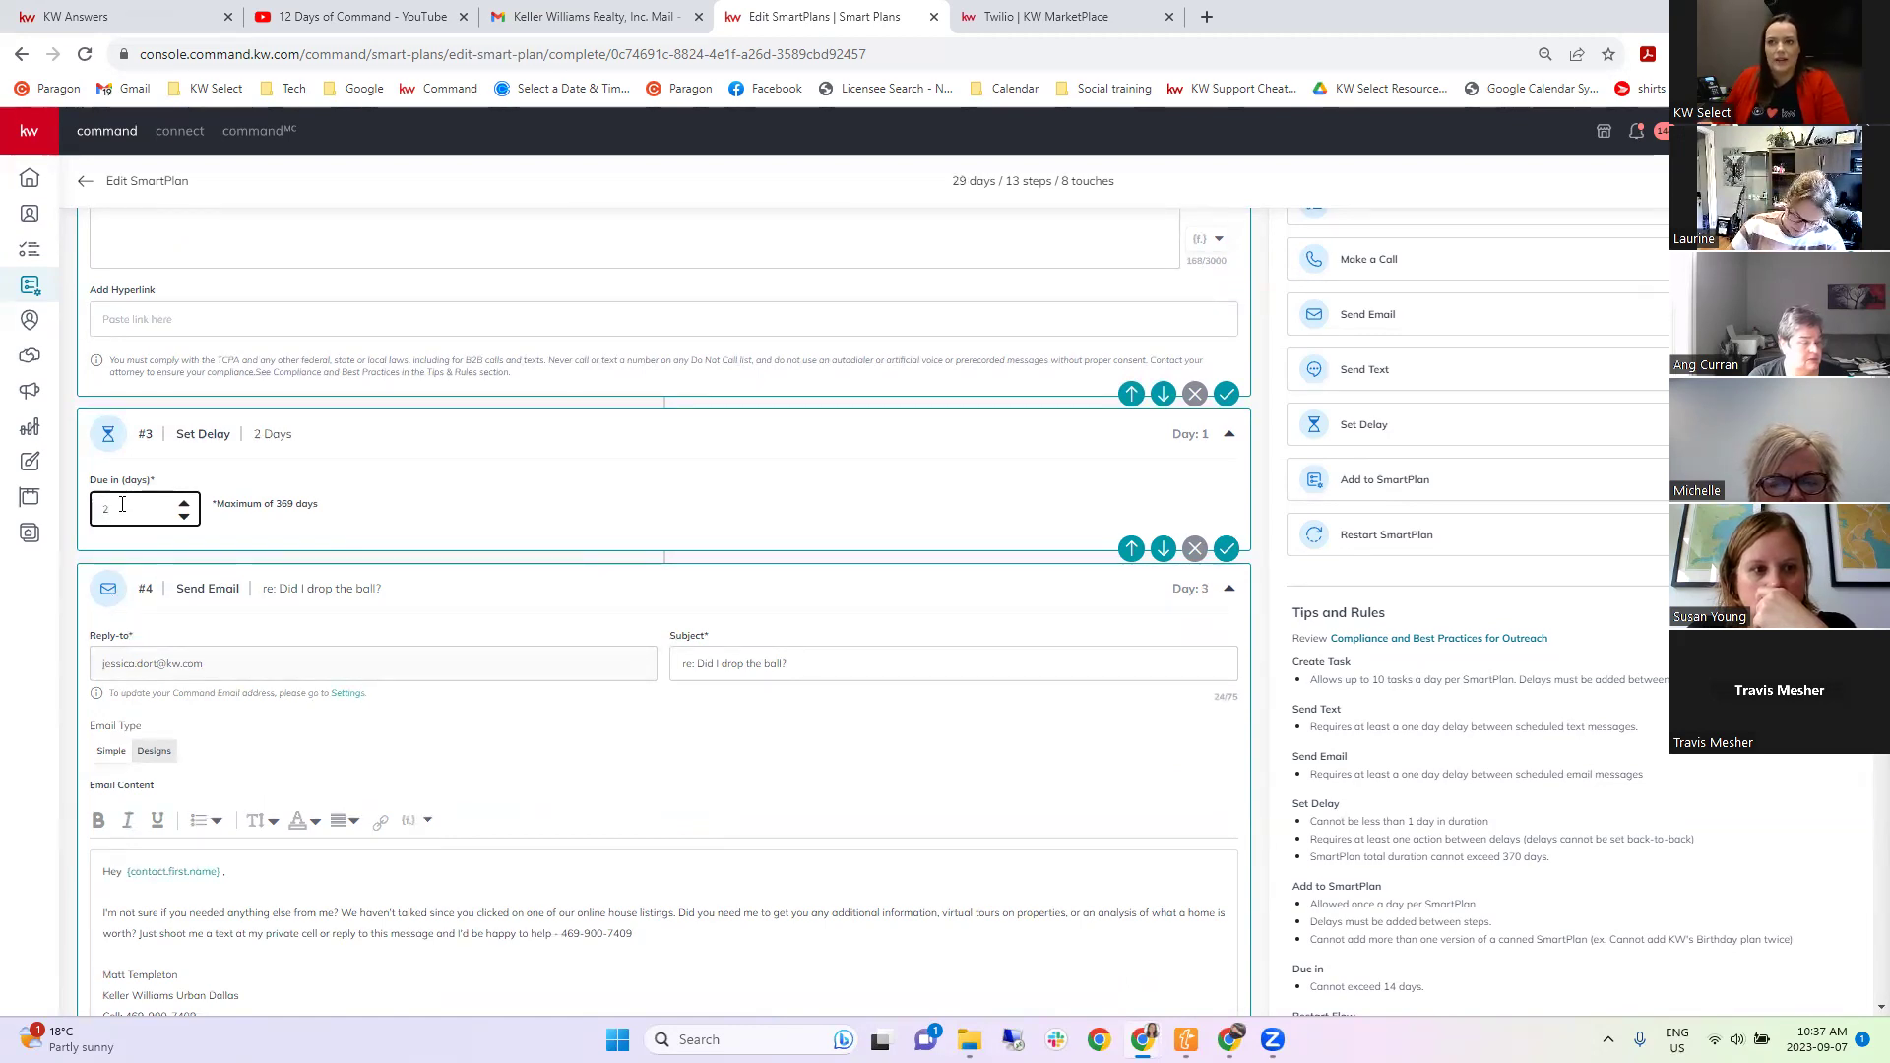
Examine the reply-to address, subject line and sender signature in the step #4 email.
{"action": "left_click", "coordinate": [353, 482]}
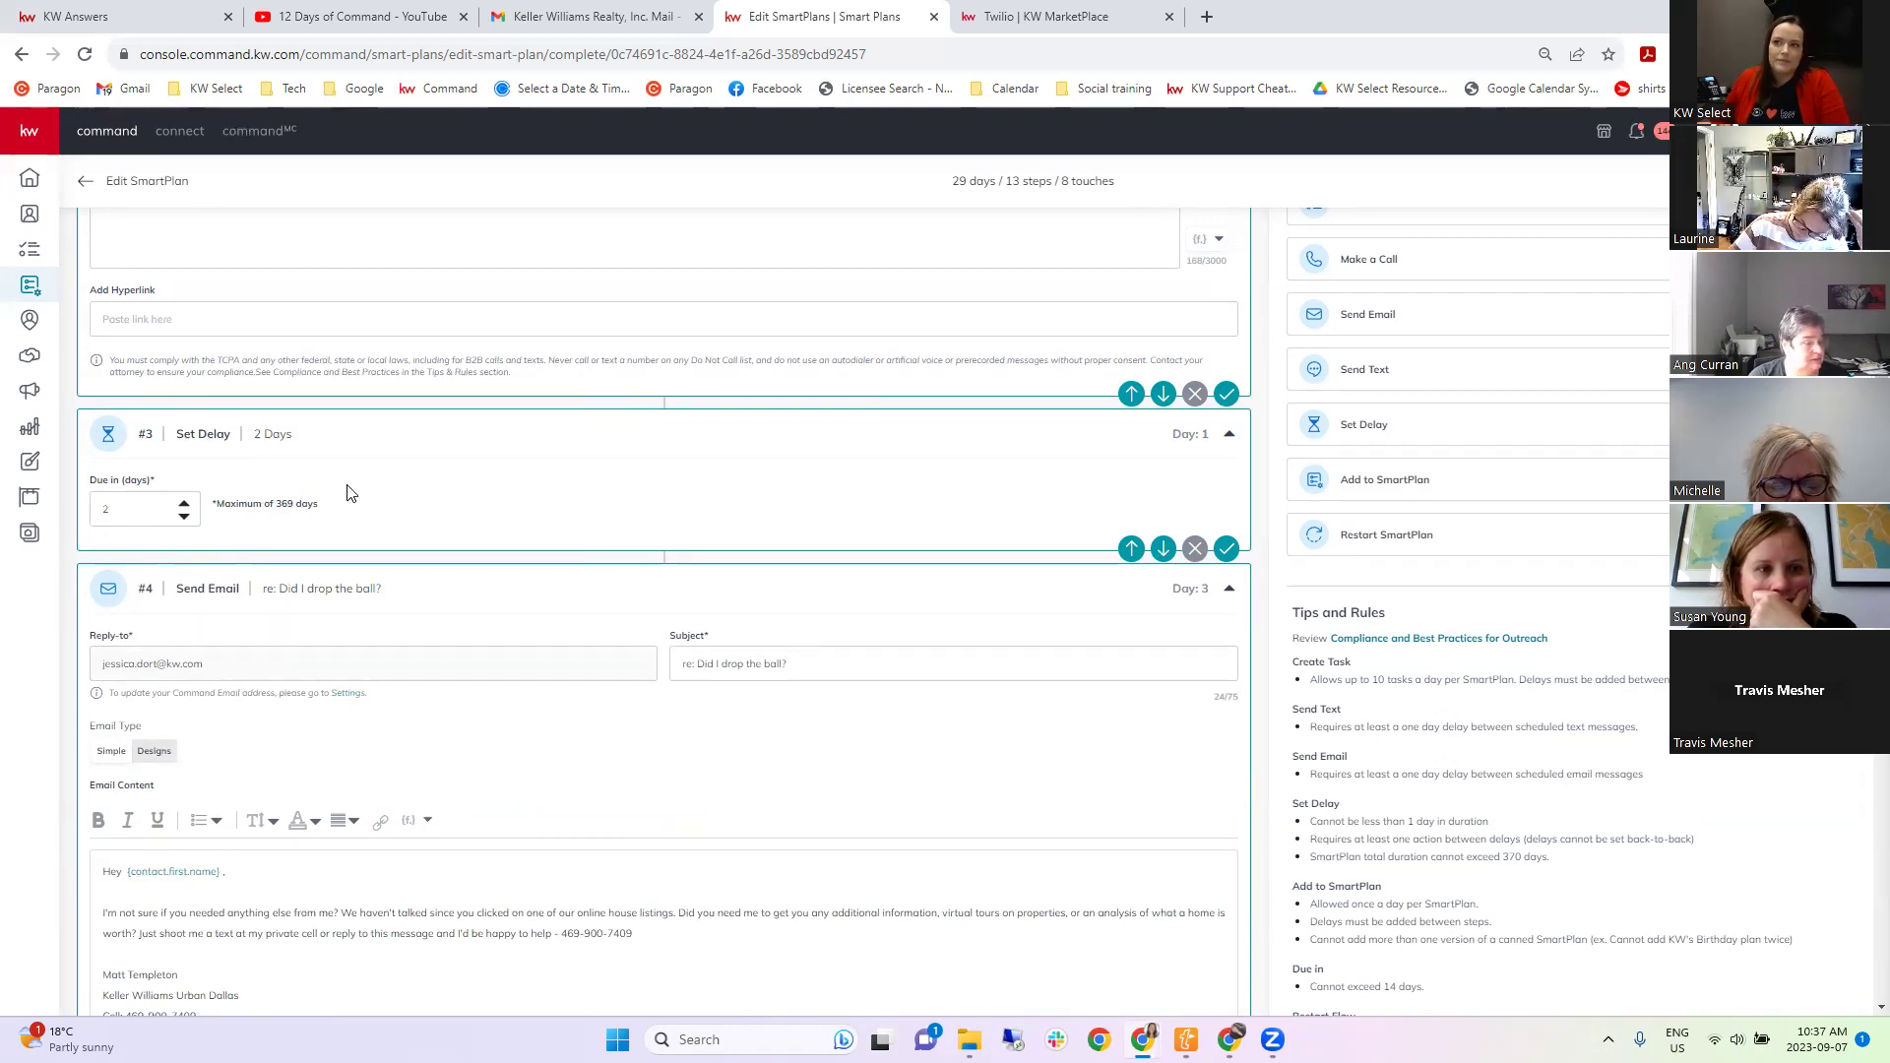
{"action": "scroll", "coordinate": [350, 491], "scroll_direction": "down", "scroll_amount": 2}
{"action": "scroll", "coordinate": [335, 478], "scroll_direction": "up", "scroll_amount": 2}
{"action": "scroll", "coordinate": [842, 581], "scroll_direction": "down", "scroll_amount": 3}
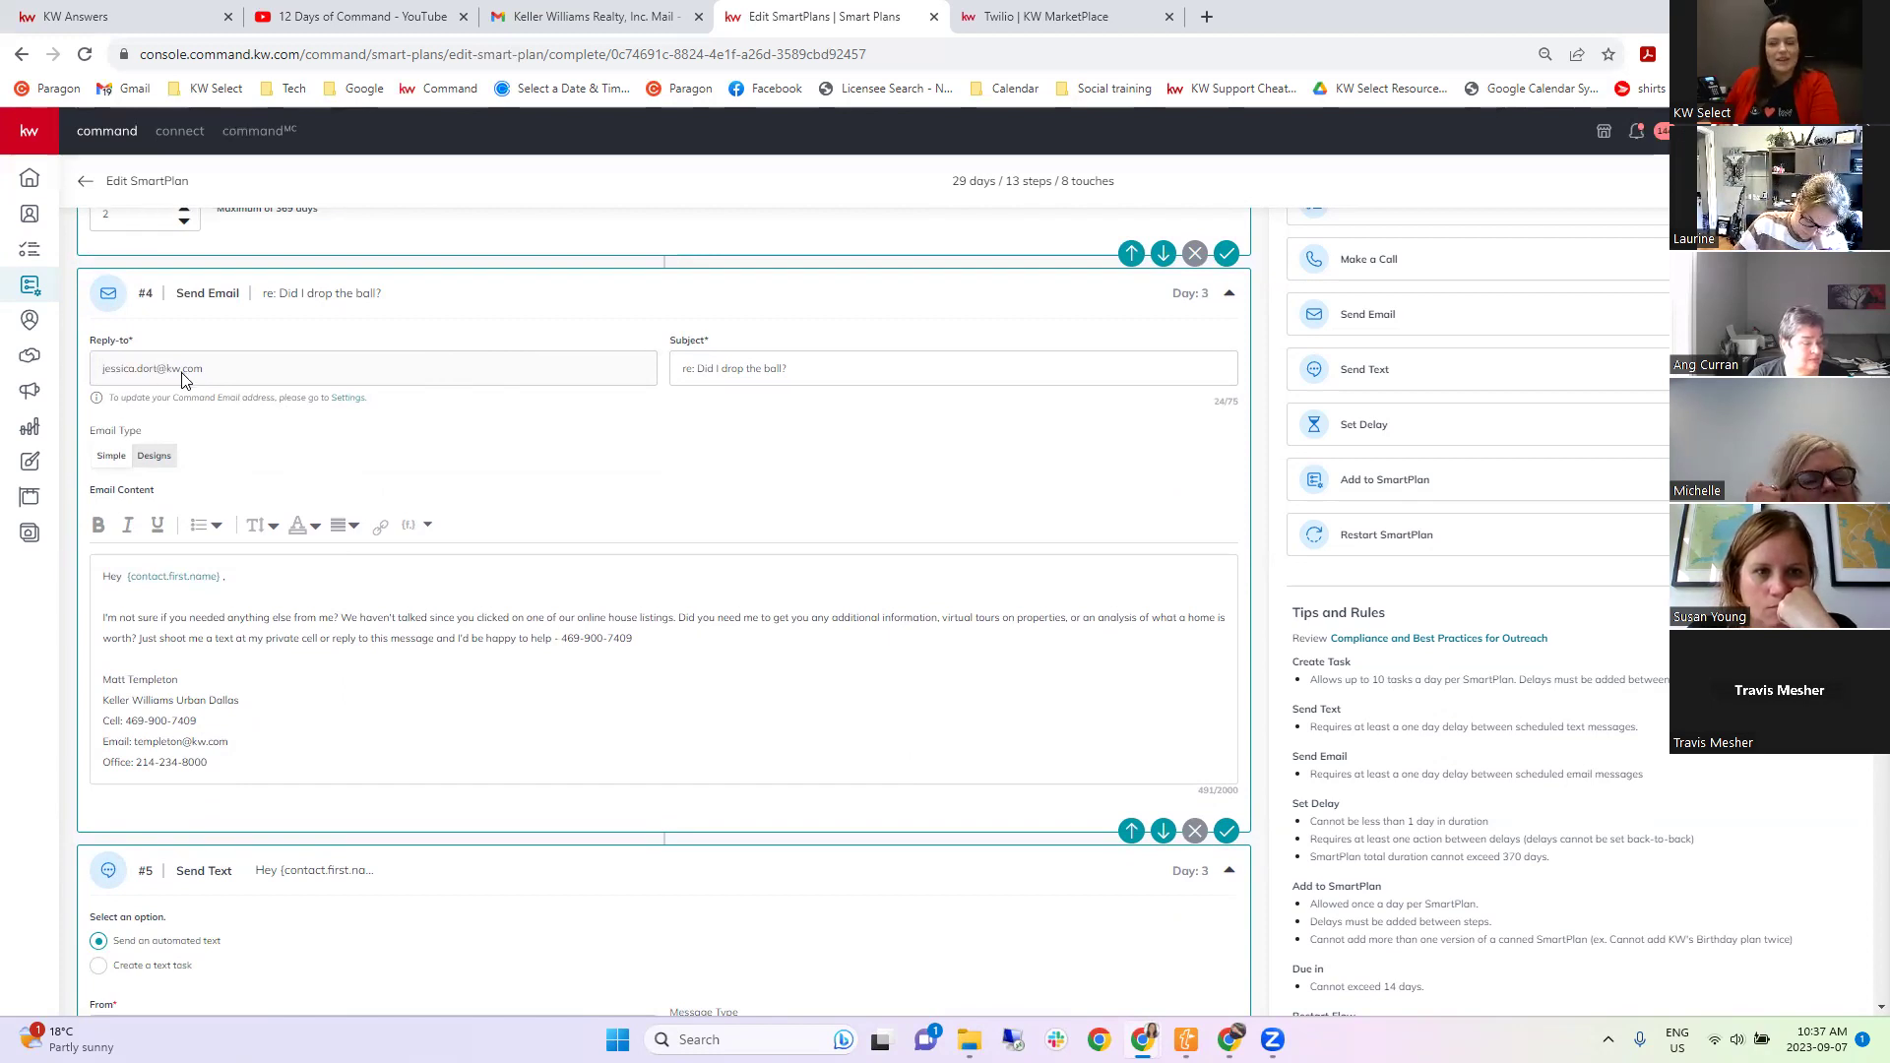
{"action": "left_click_drag", "start_coordinate": [793, 368], "coordinate": [615, 349]}
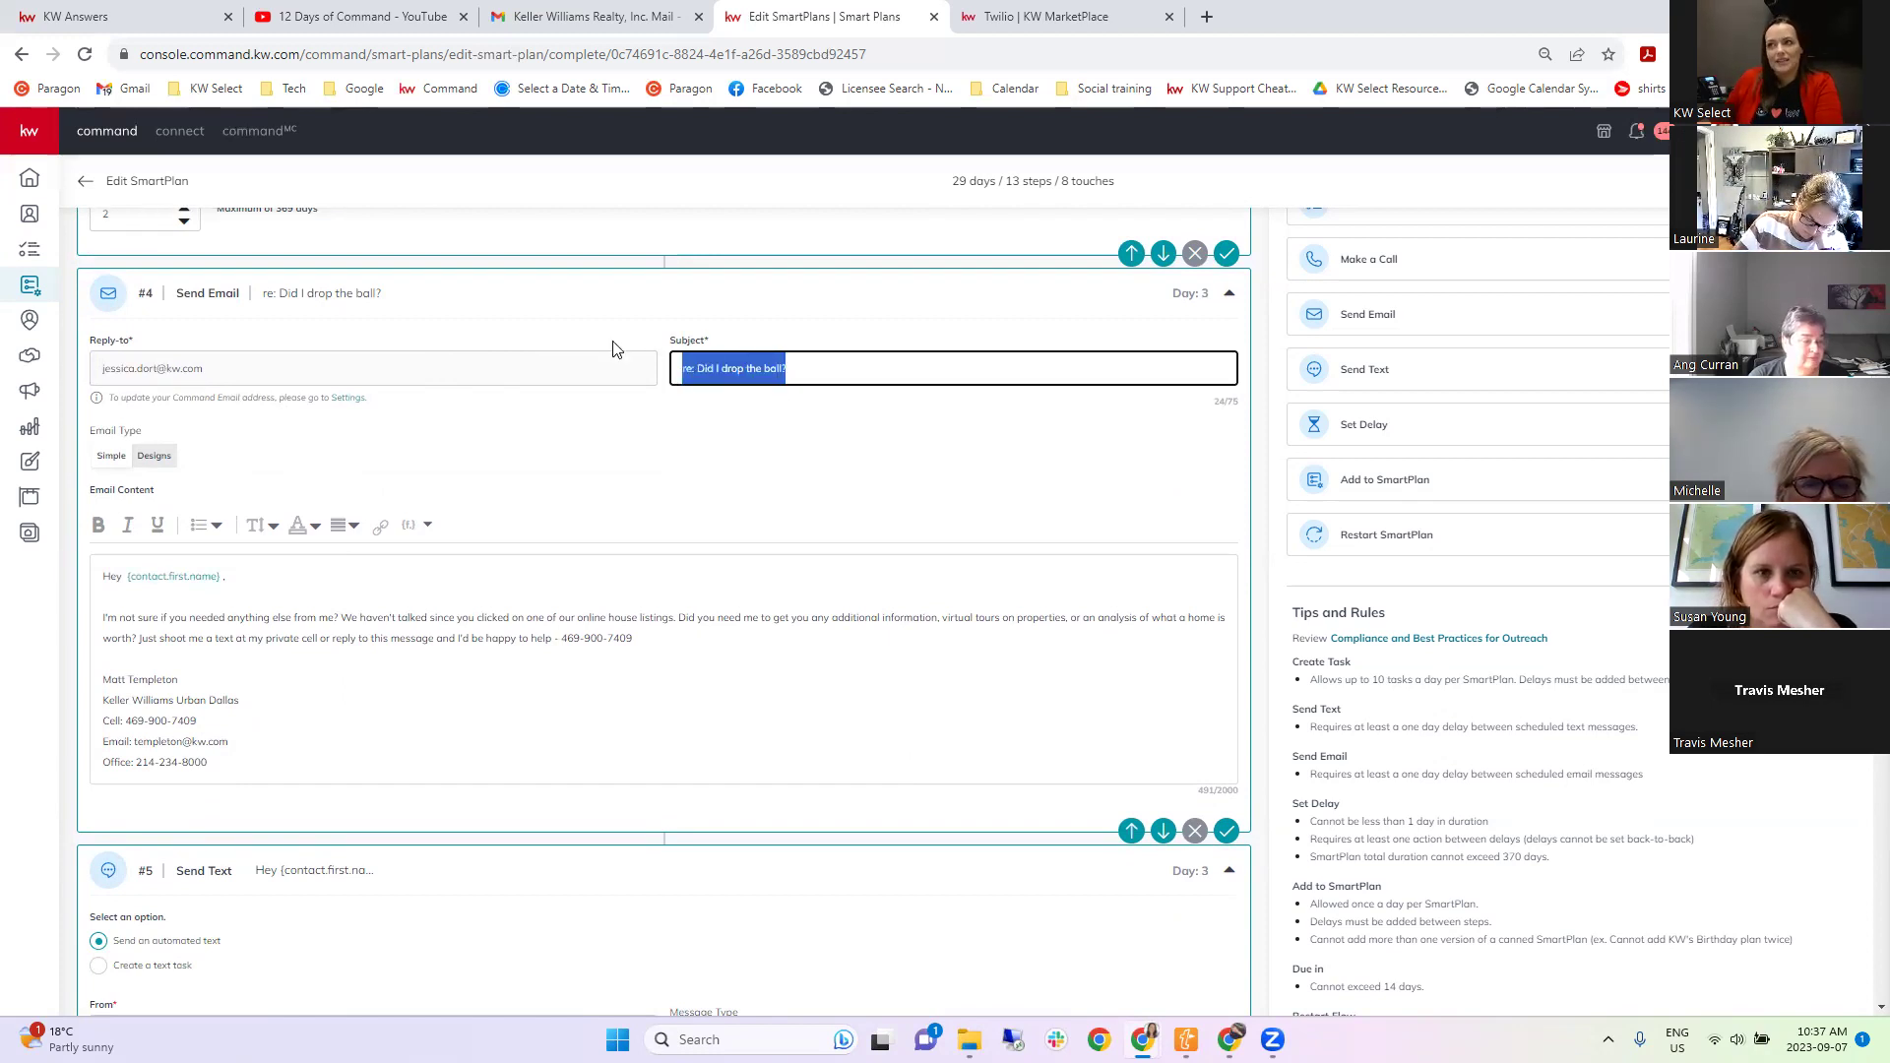
{"action": "left_click", "coordinate": [676, 368]}
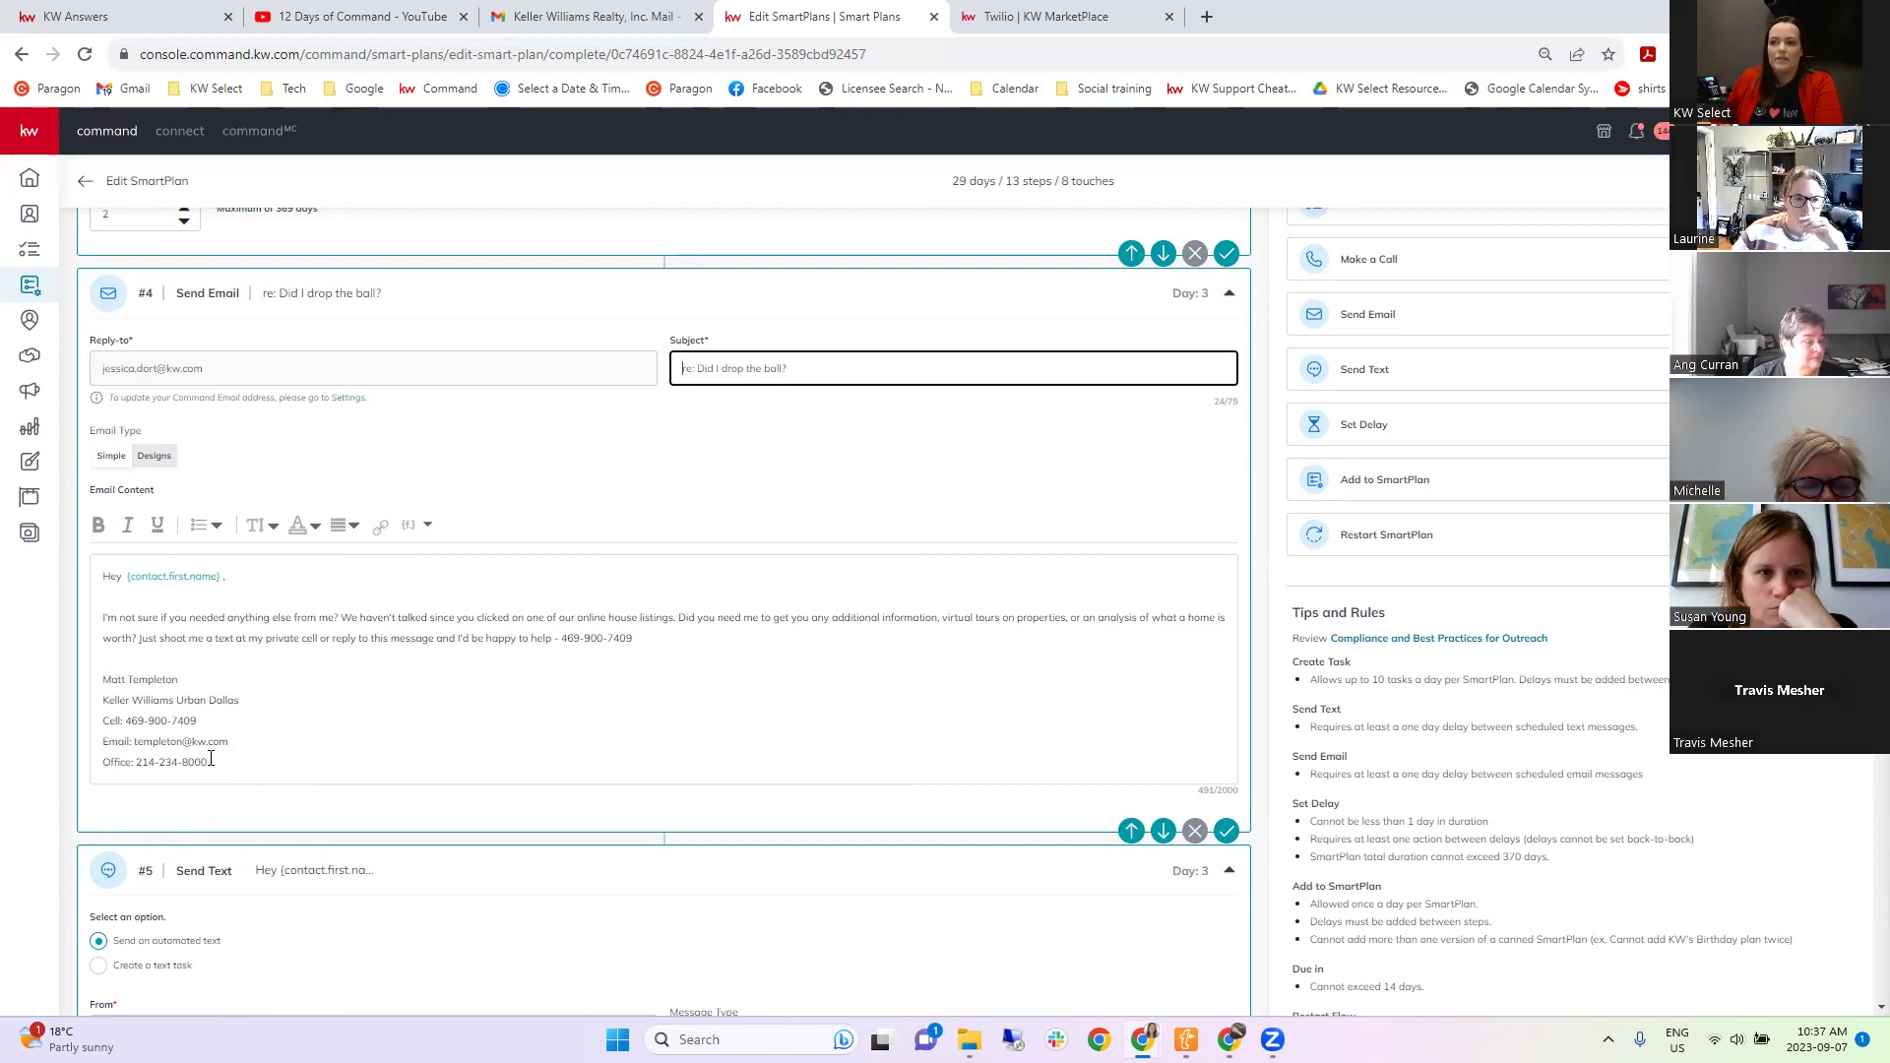
{"action": "mouse_move", "coordinate": [210, 761]}
{"action": "left_mouse_down"}
{"action": "mouse_move", "coordinate": [103, 654]}
{"action": "mouse_move", "coordinate": [224, 747]}
{"action": "left_mouse_up"}
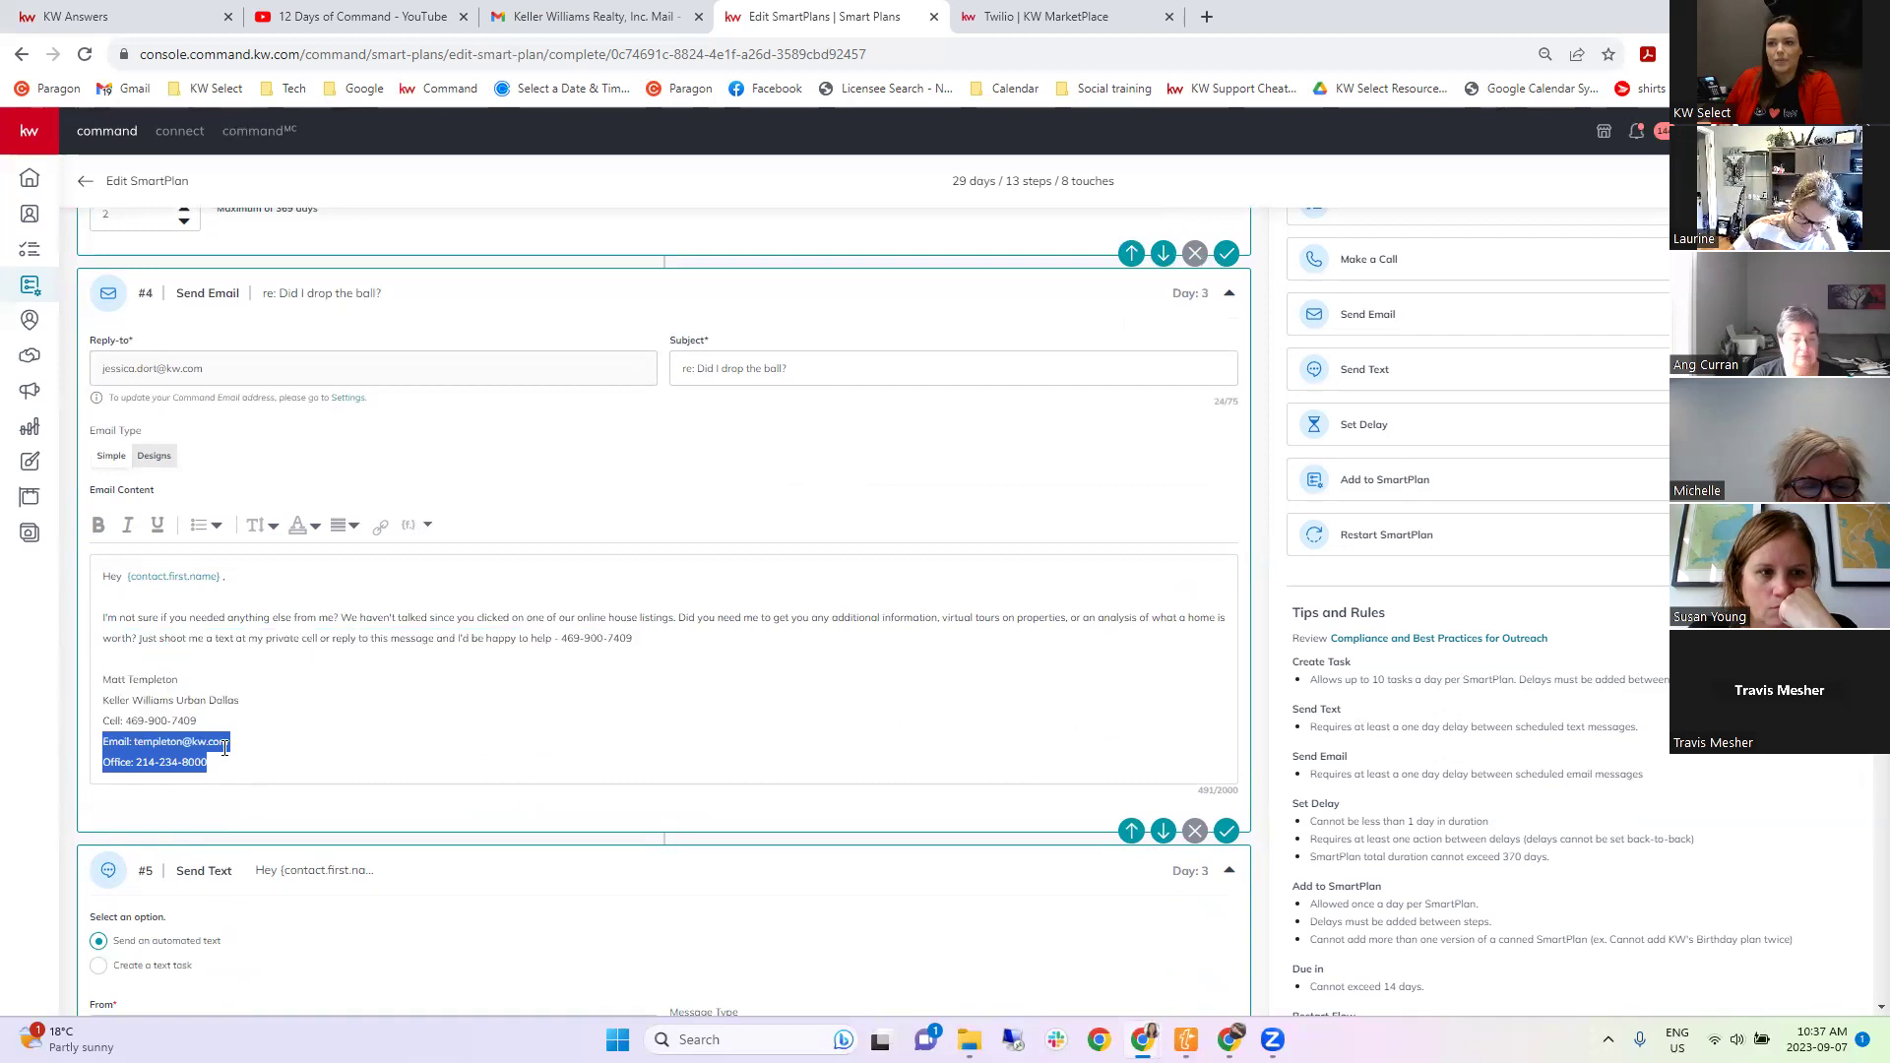
{"action": "left_click", "coordinate": [224, 747]}
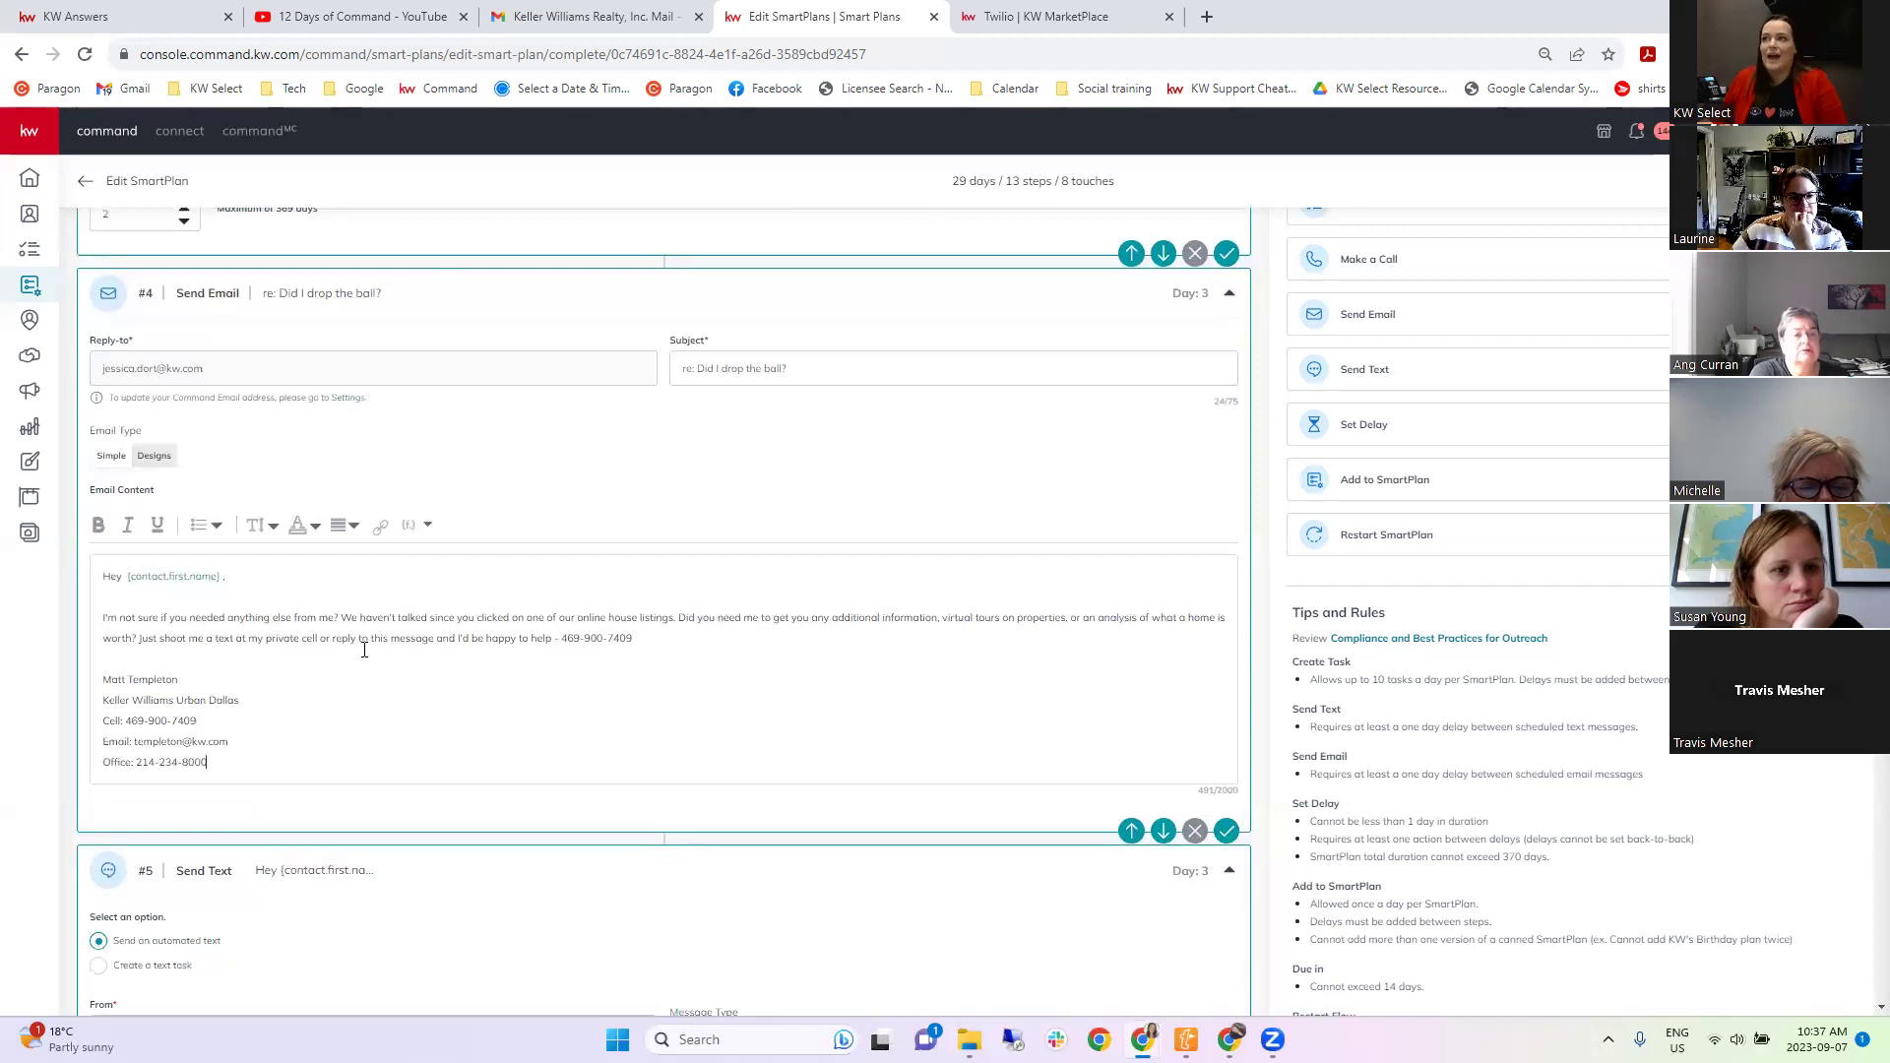
{"action": "mouse_move", "coordinate": [206, 765]}
{"action": "left_mouse_down"}
{"action": "mouse_move", "coordinate": [103, 721]}
{"action": "mouse_move", "coordinate": [102, 679]}
{"action": "mouse_move", "coordinate": [207, 765]}
{"action": "mouse_move", "coordinate": [100, 679]}
{"action": "left_mouse_up"}
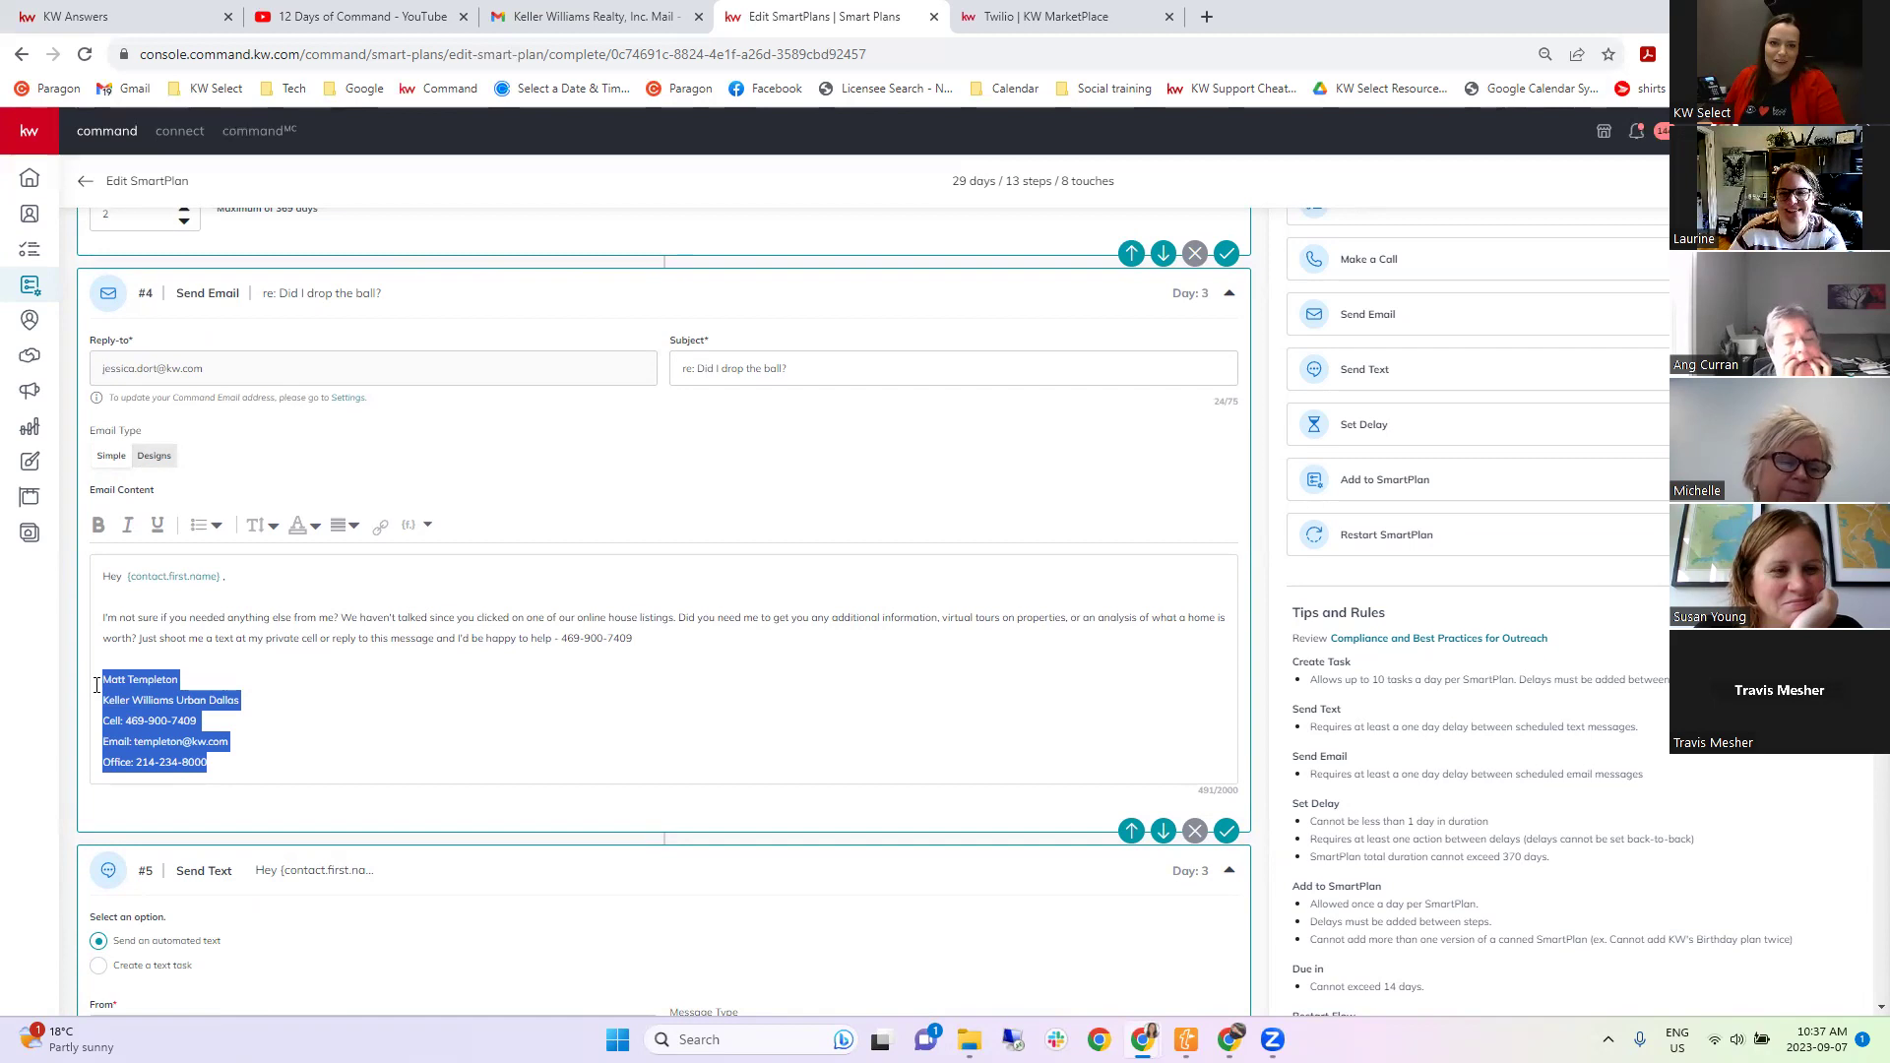
{"action": "left_click", "coordinate": [228, 722]}
{"action": "left_click", "coordinate": [260, 758]}
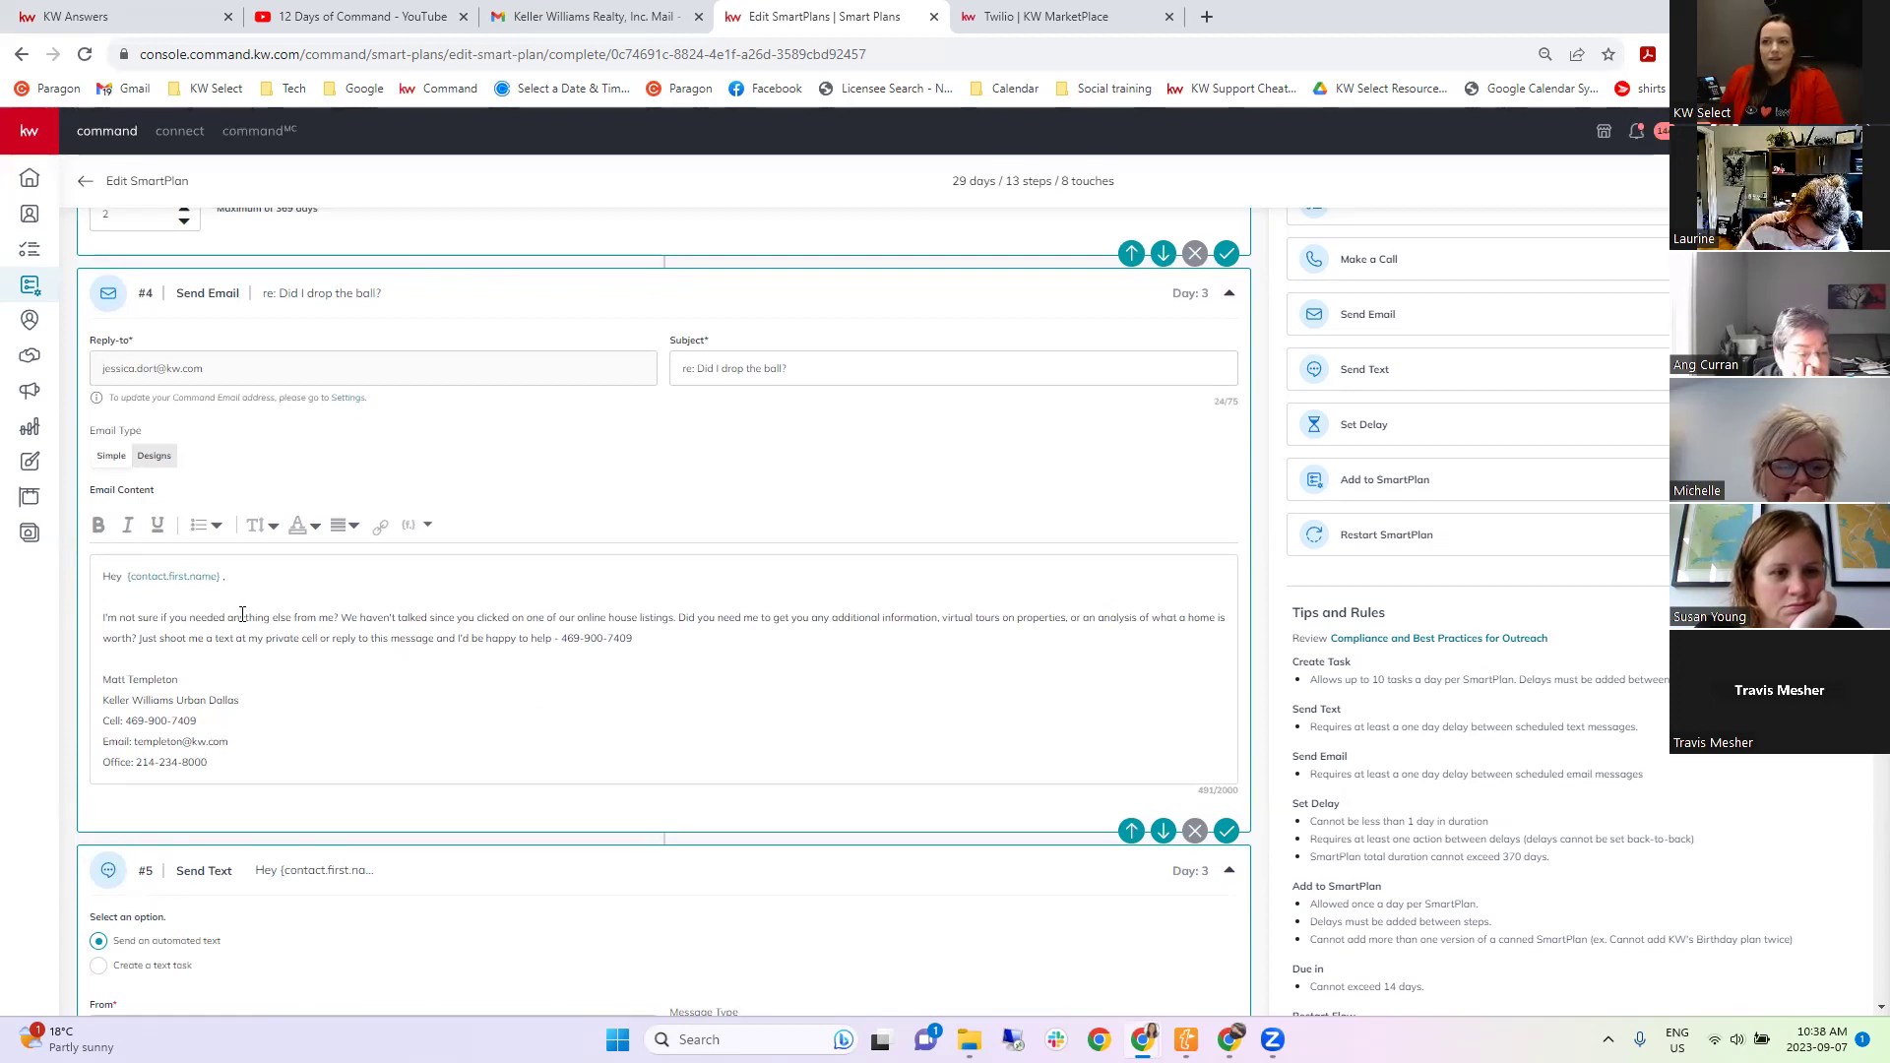
Examine the contact first name placeholder and greeting in the step #4 email content.
{"action": "left_click_drag", "start_coordinate": [224, 576], "coordinate": [124, 575]}
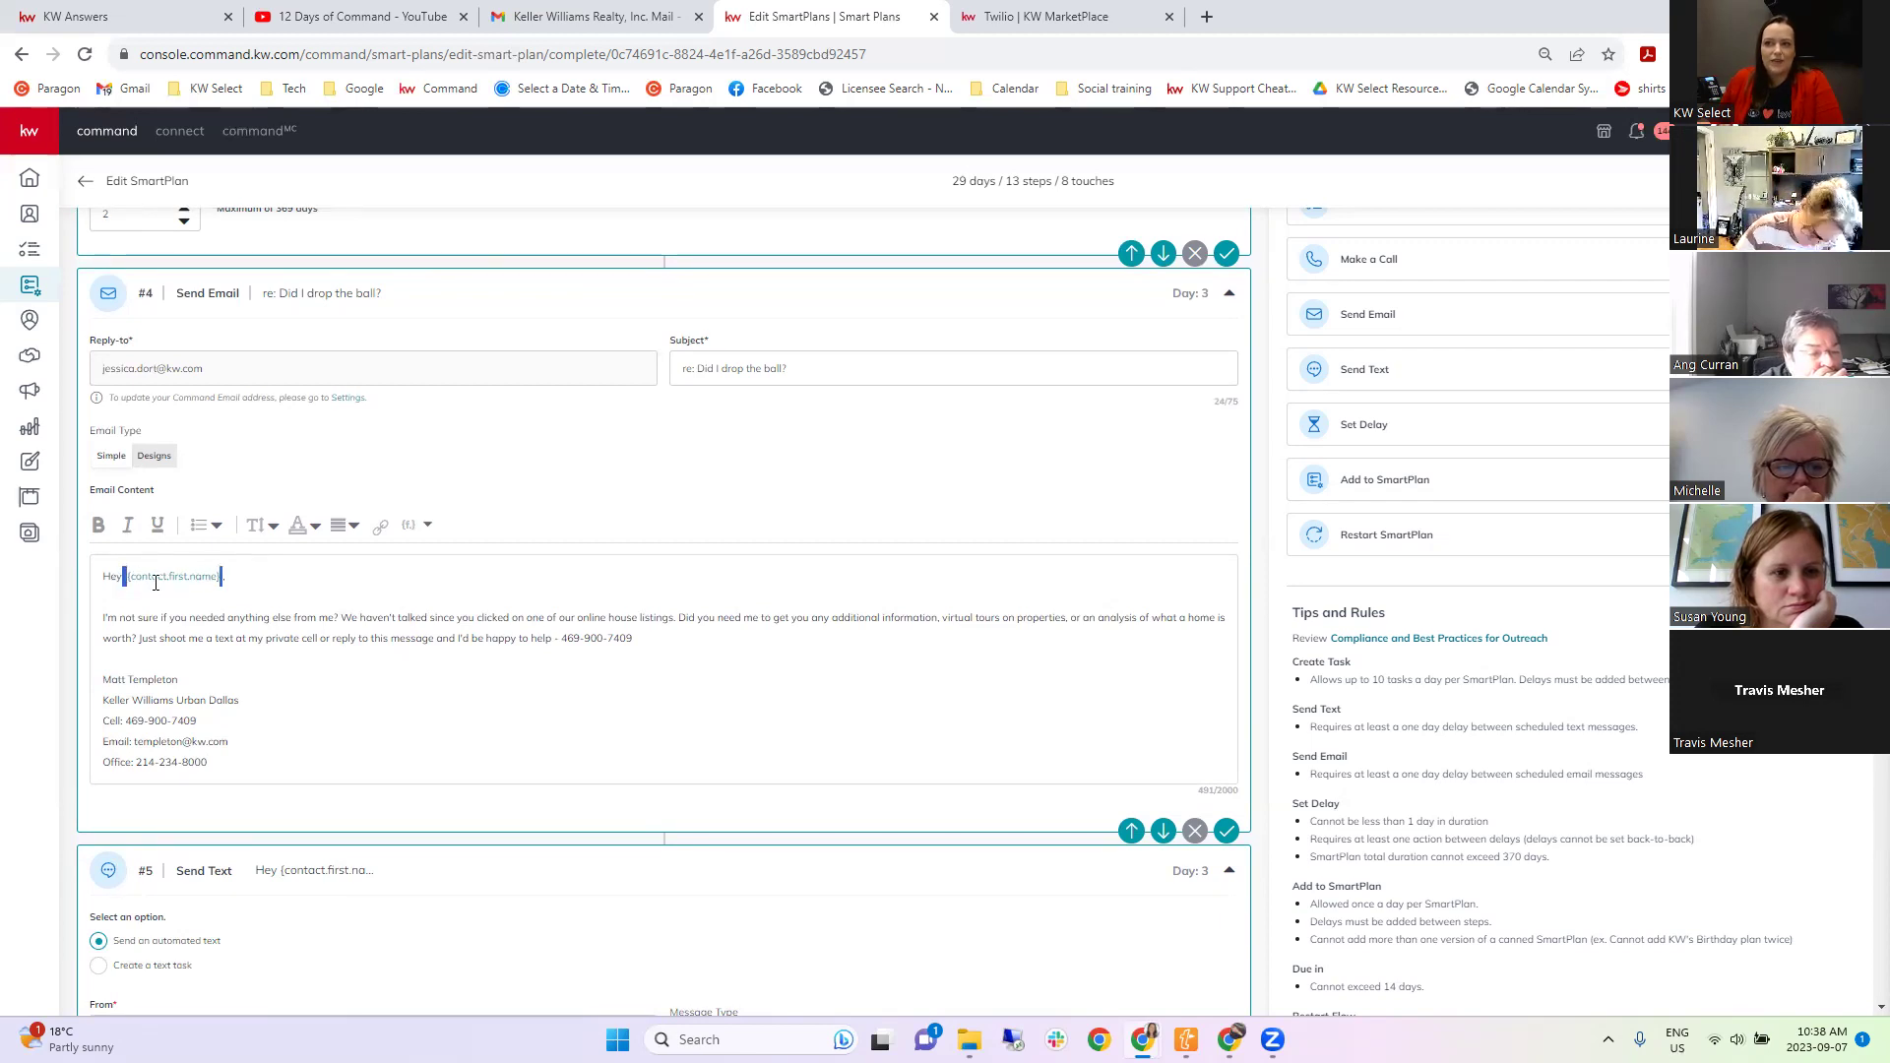
{"action": "left_click", "coordinate": [281, 571]}
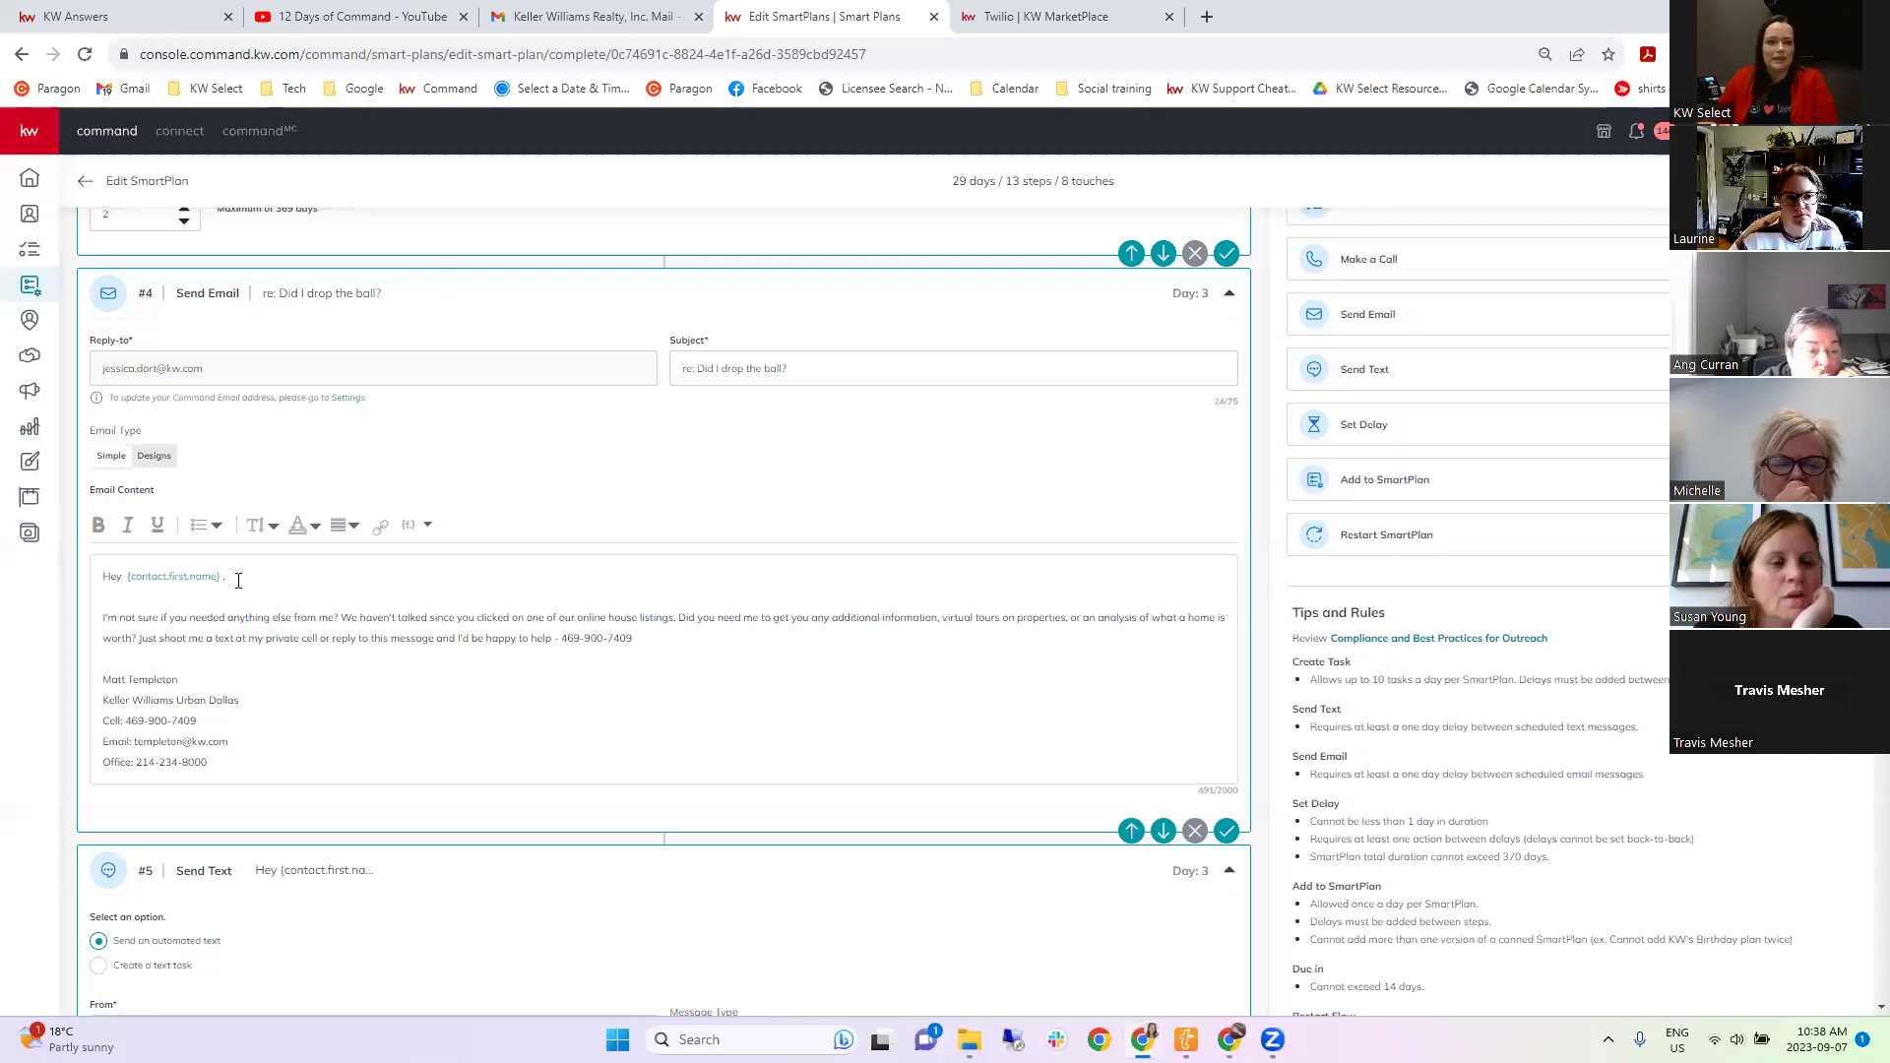
{"action": "left_click", "coordinate": [234, 756]}
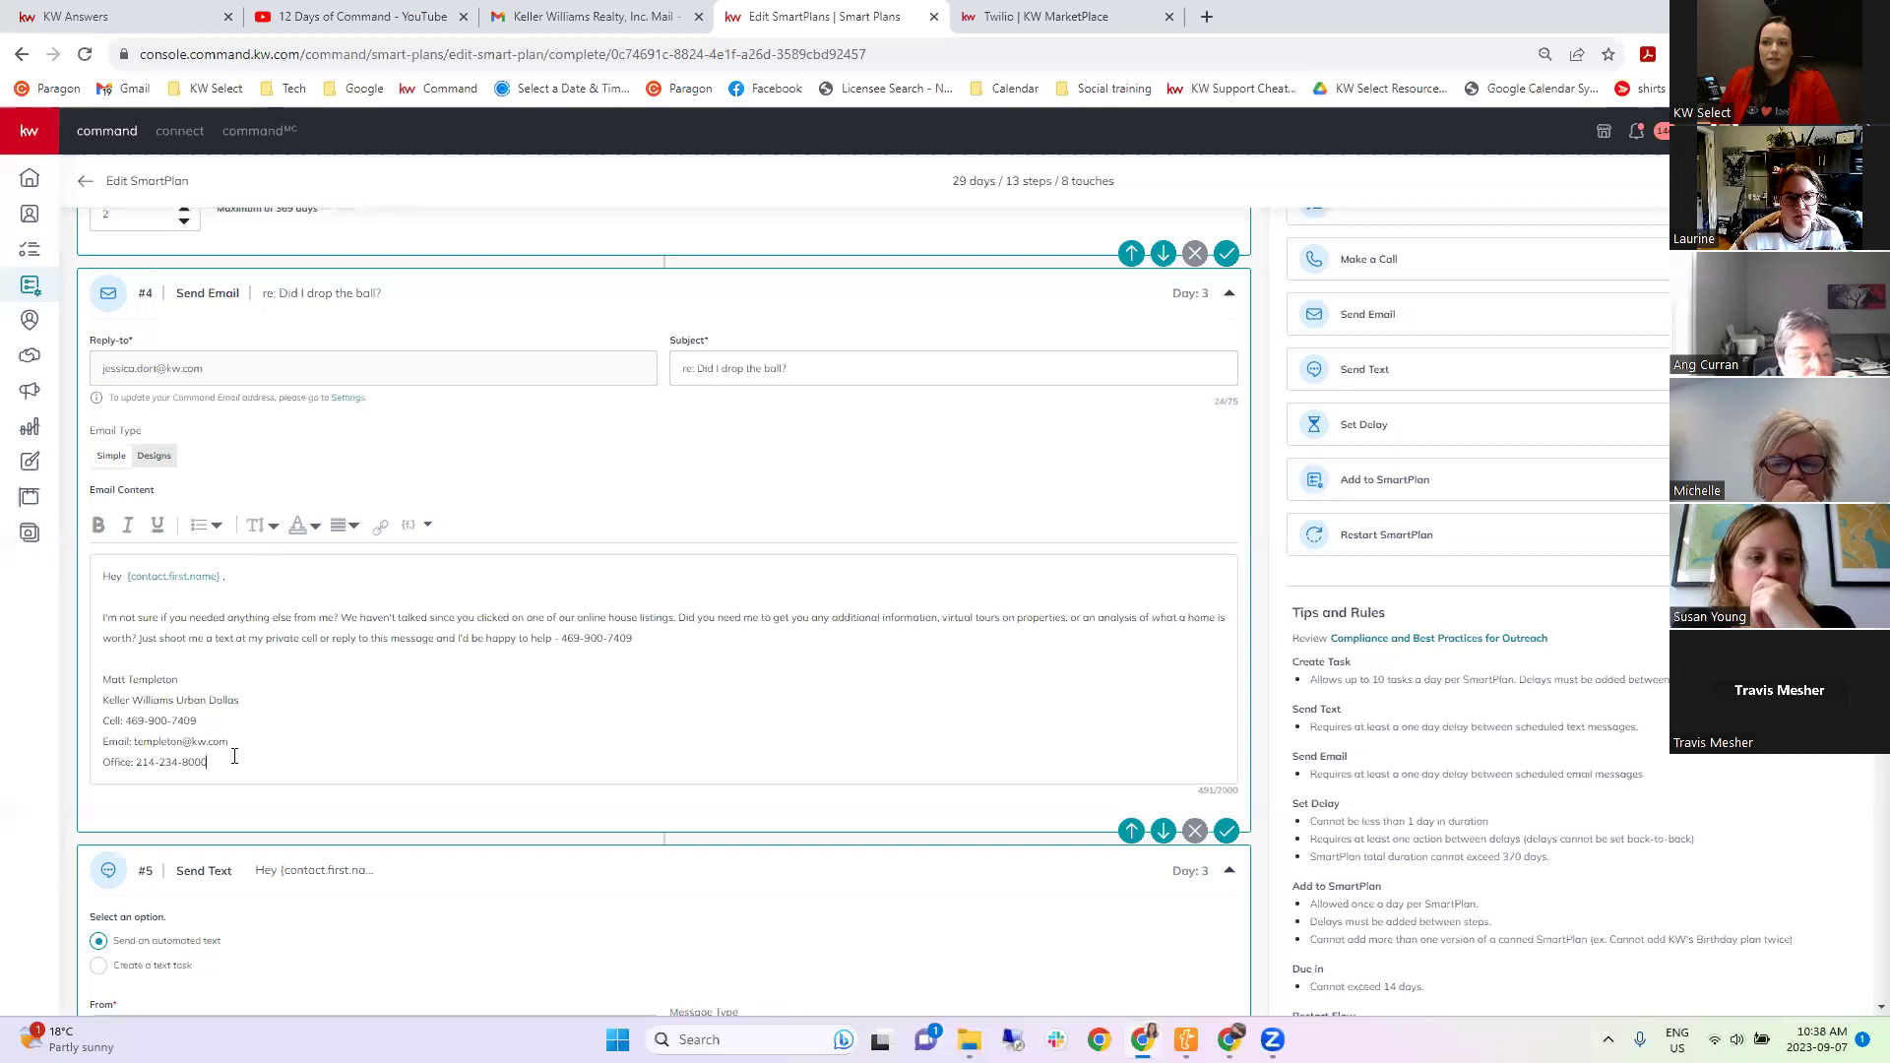
{"action": "triple_click", "coordinate": [108, 581]}
{"action": "left_click", "coordinate": [106, 574]}
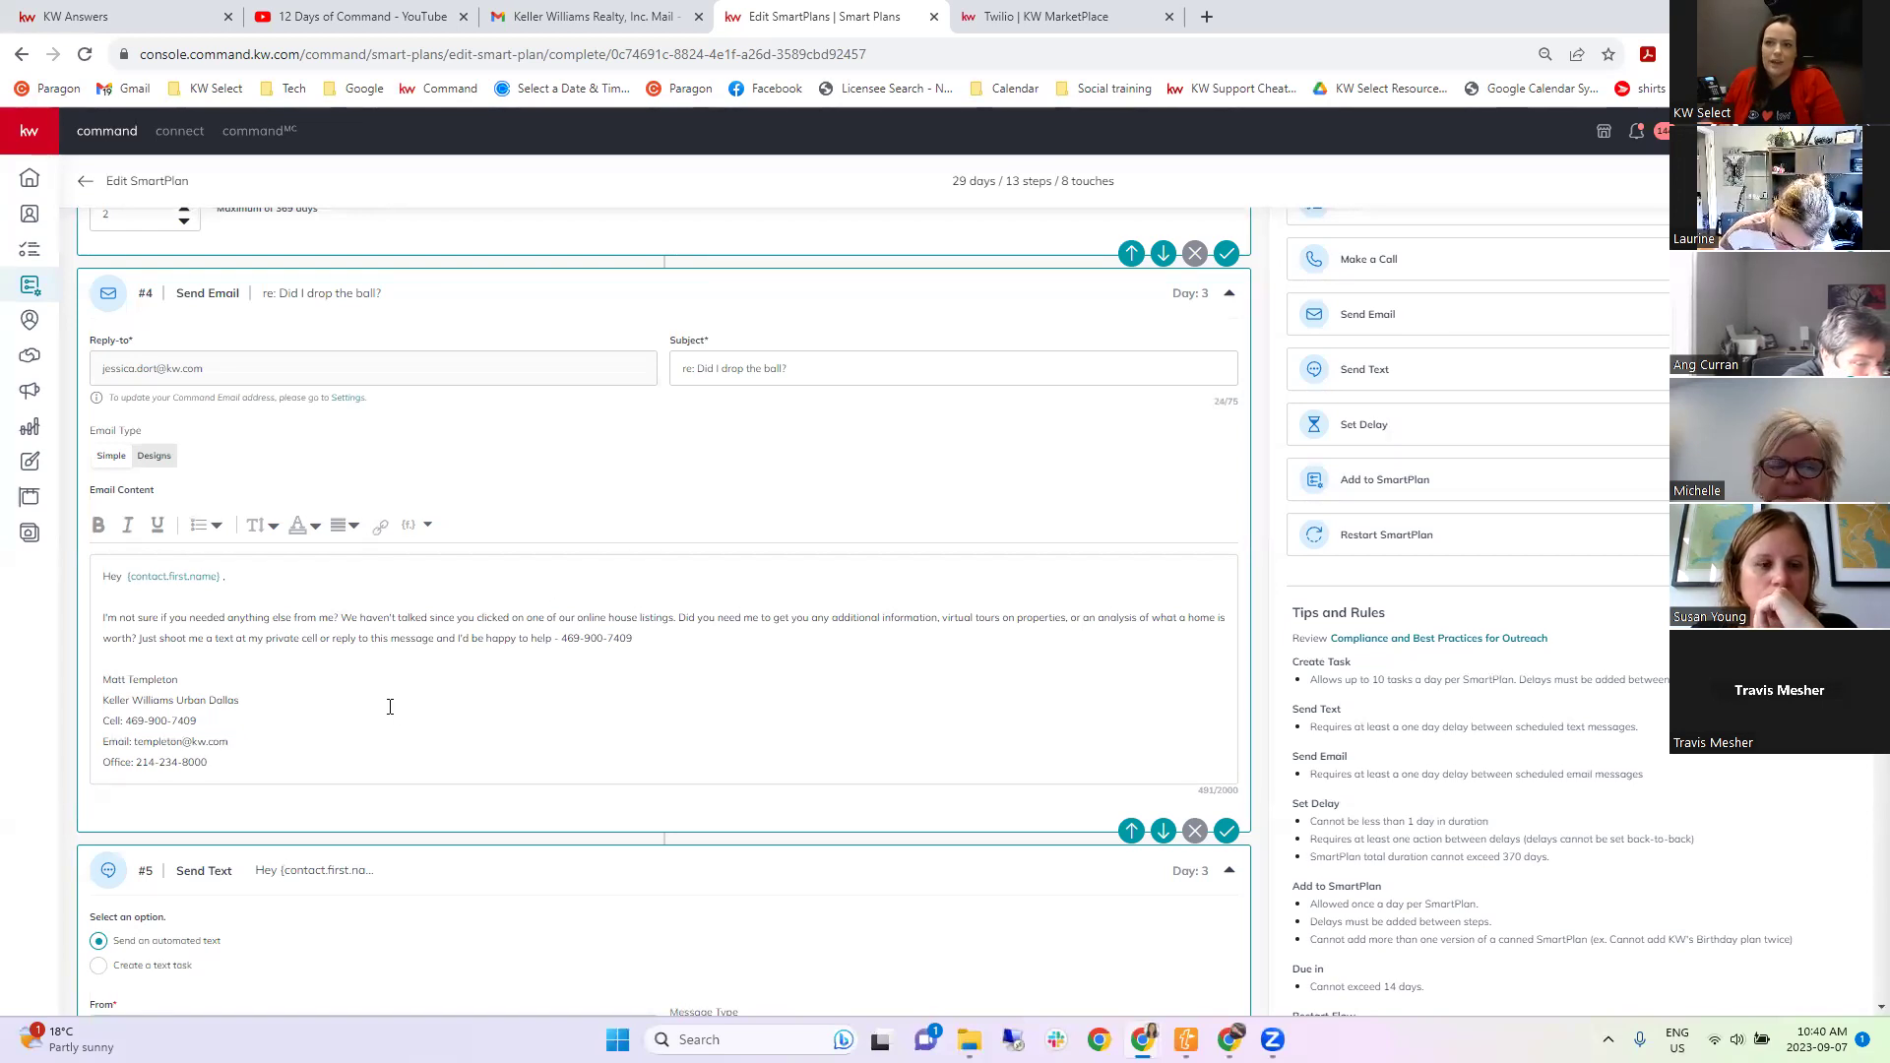
Delete the original sender's entire signature block from the step #4 email content.
{"action": "left_click", "coordinate": [384, 760]}
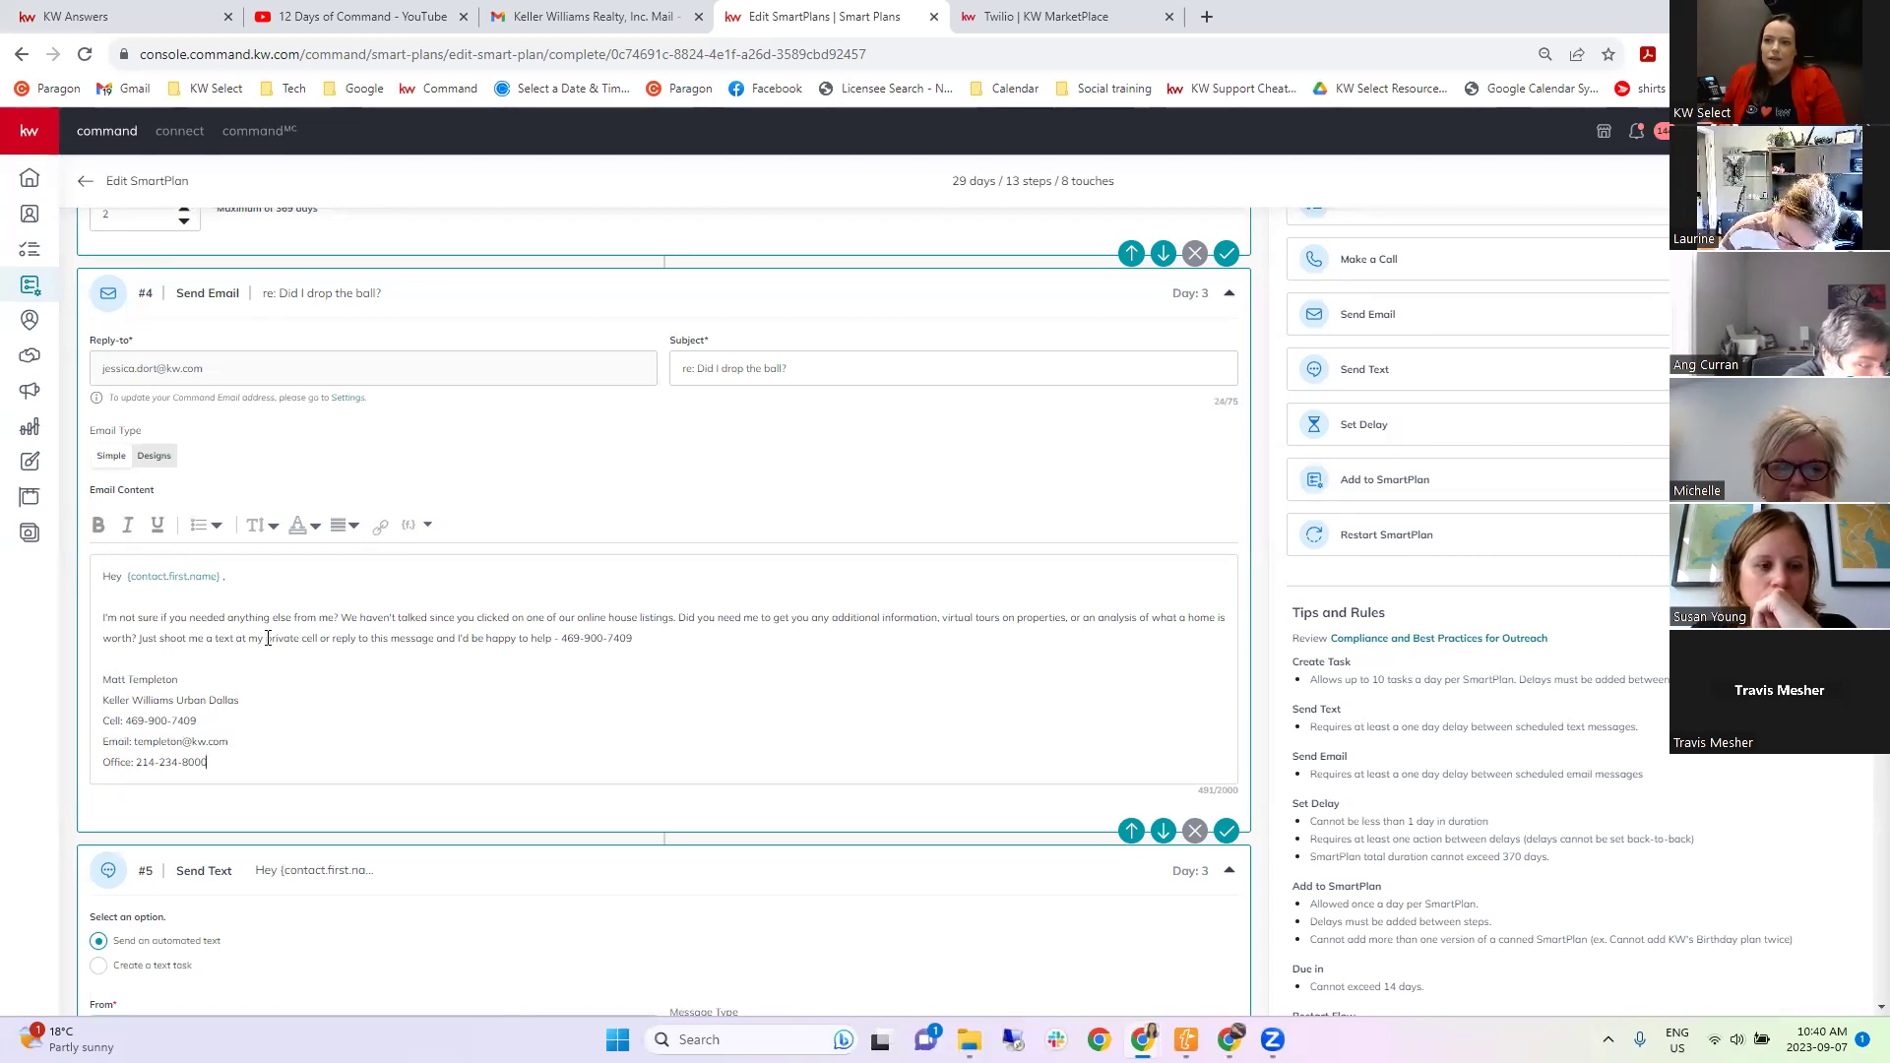
{"action": "mouse_move", "coordinate": [209, 762]}
{"action": "left_mouse_down"}
{"action": "mouse_move", "coordinate": [45, 675]}
{"action": "mouse_move", "coordinate": [85, 684]}
{"action": "left_mouse_up"}
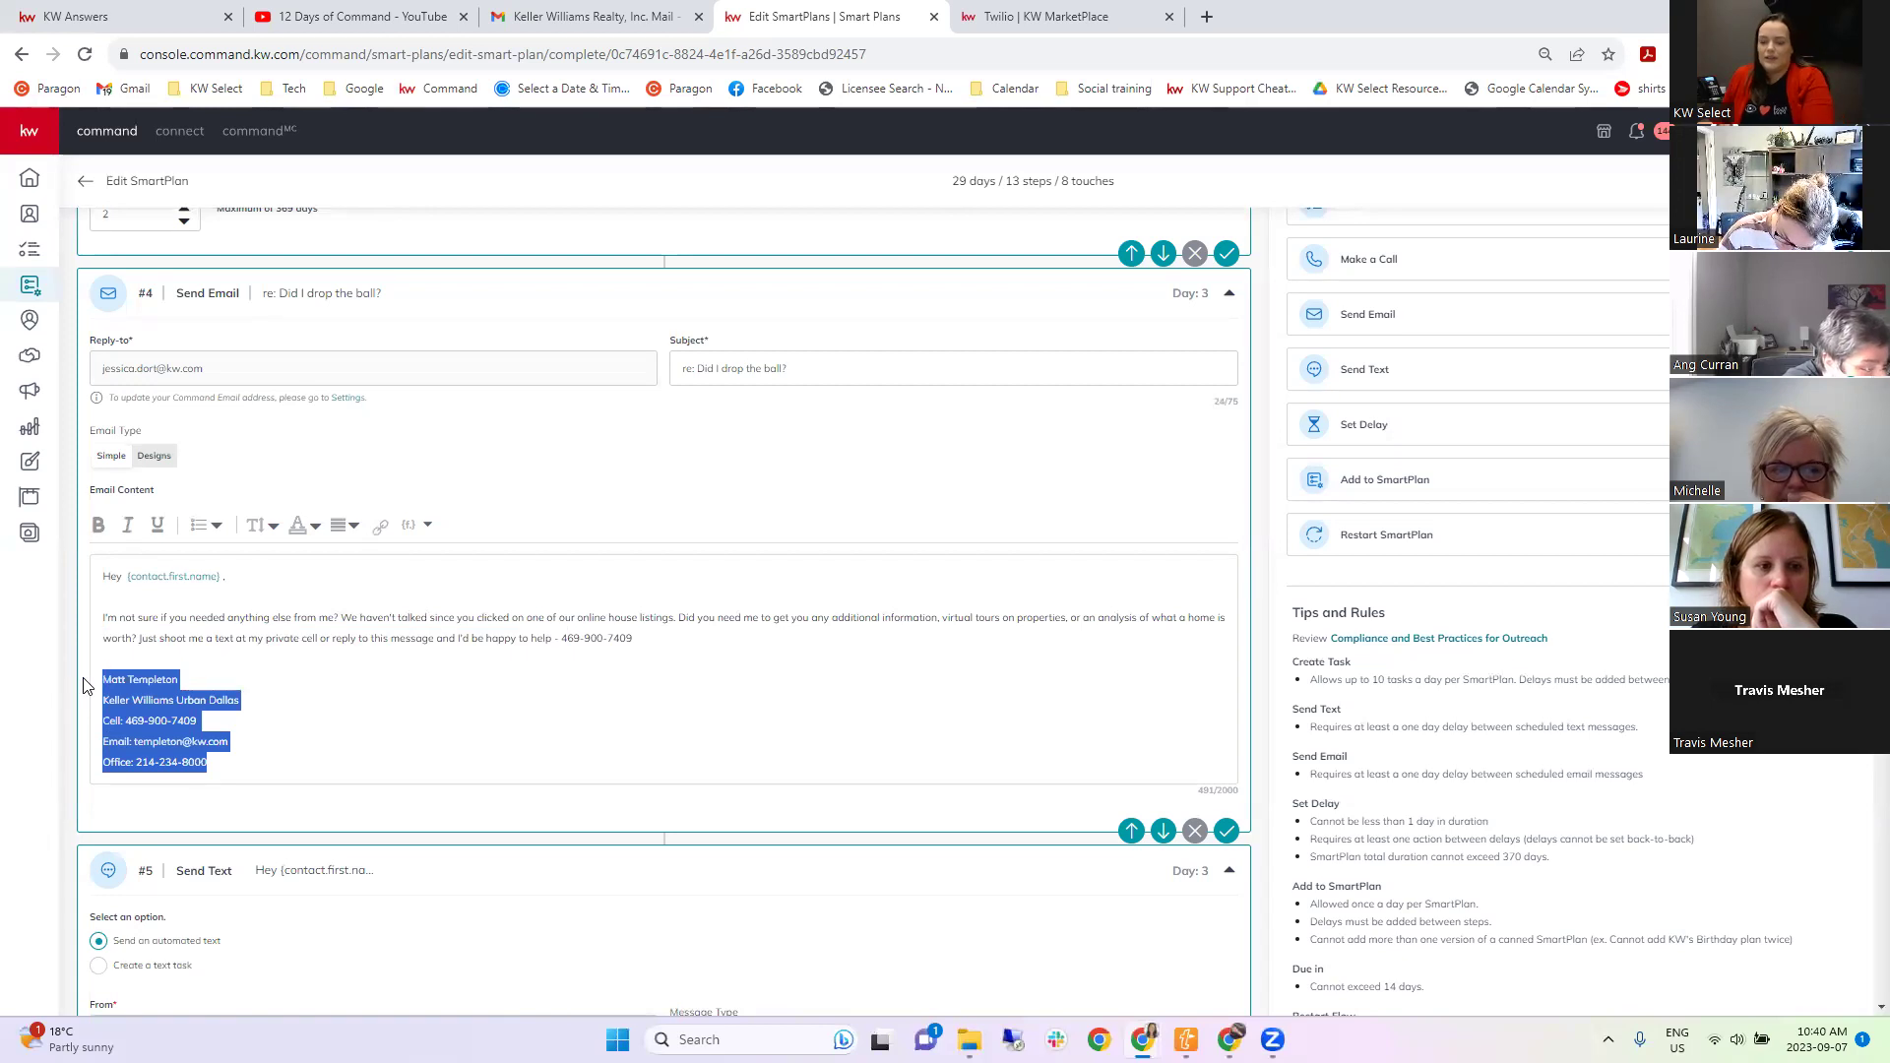
{"action": "key", "text": "BackSpace"}
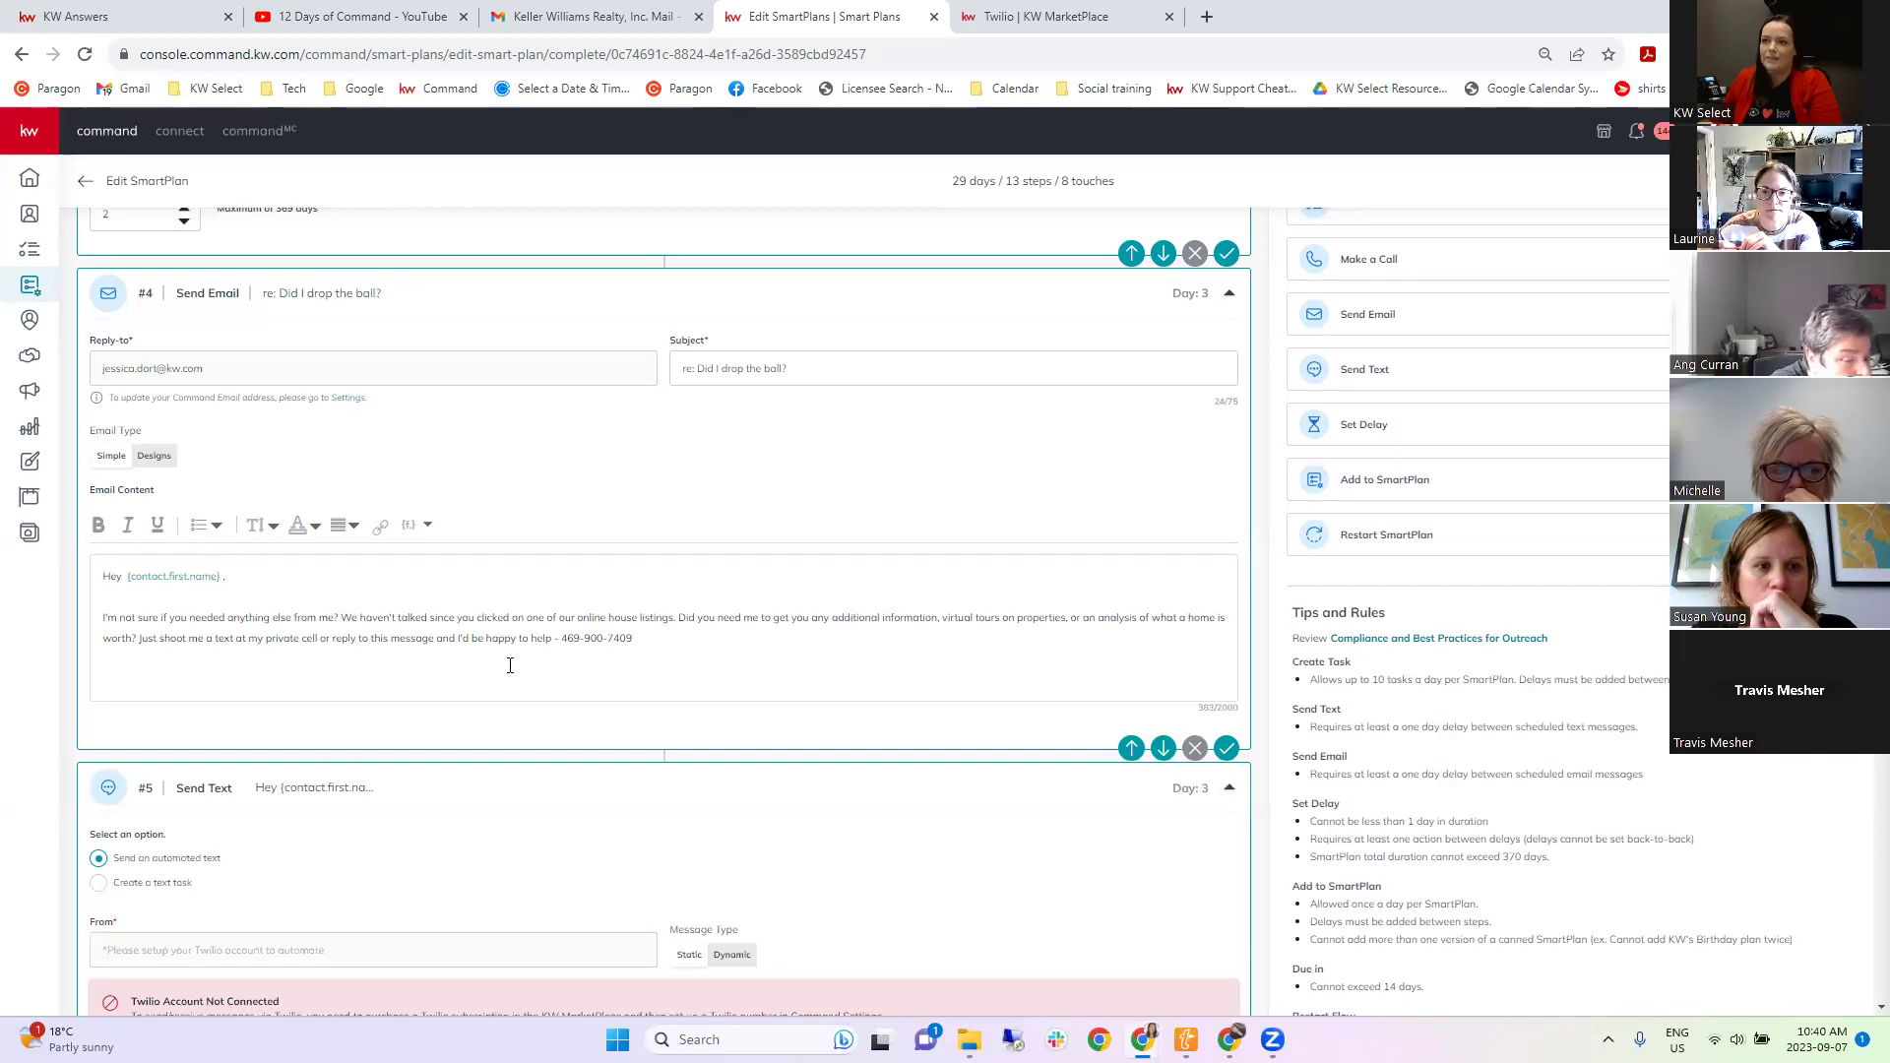
View the design templates available for the step #4 email, and return it to the simple email type.
{"action": "left_click", "coordinate": [164, 465]}
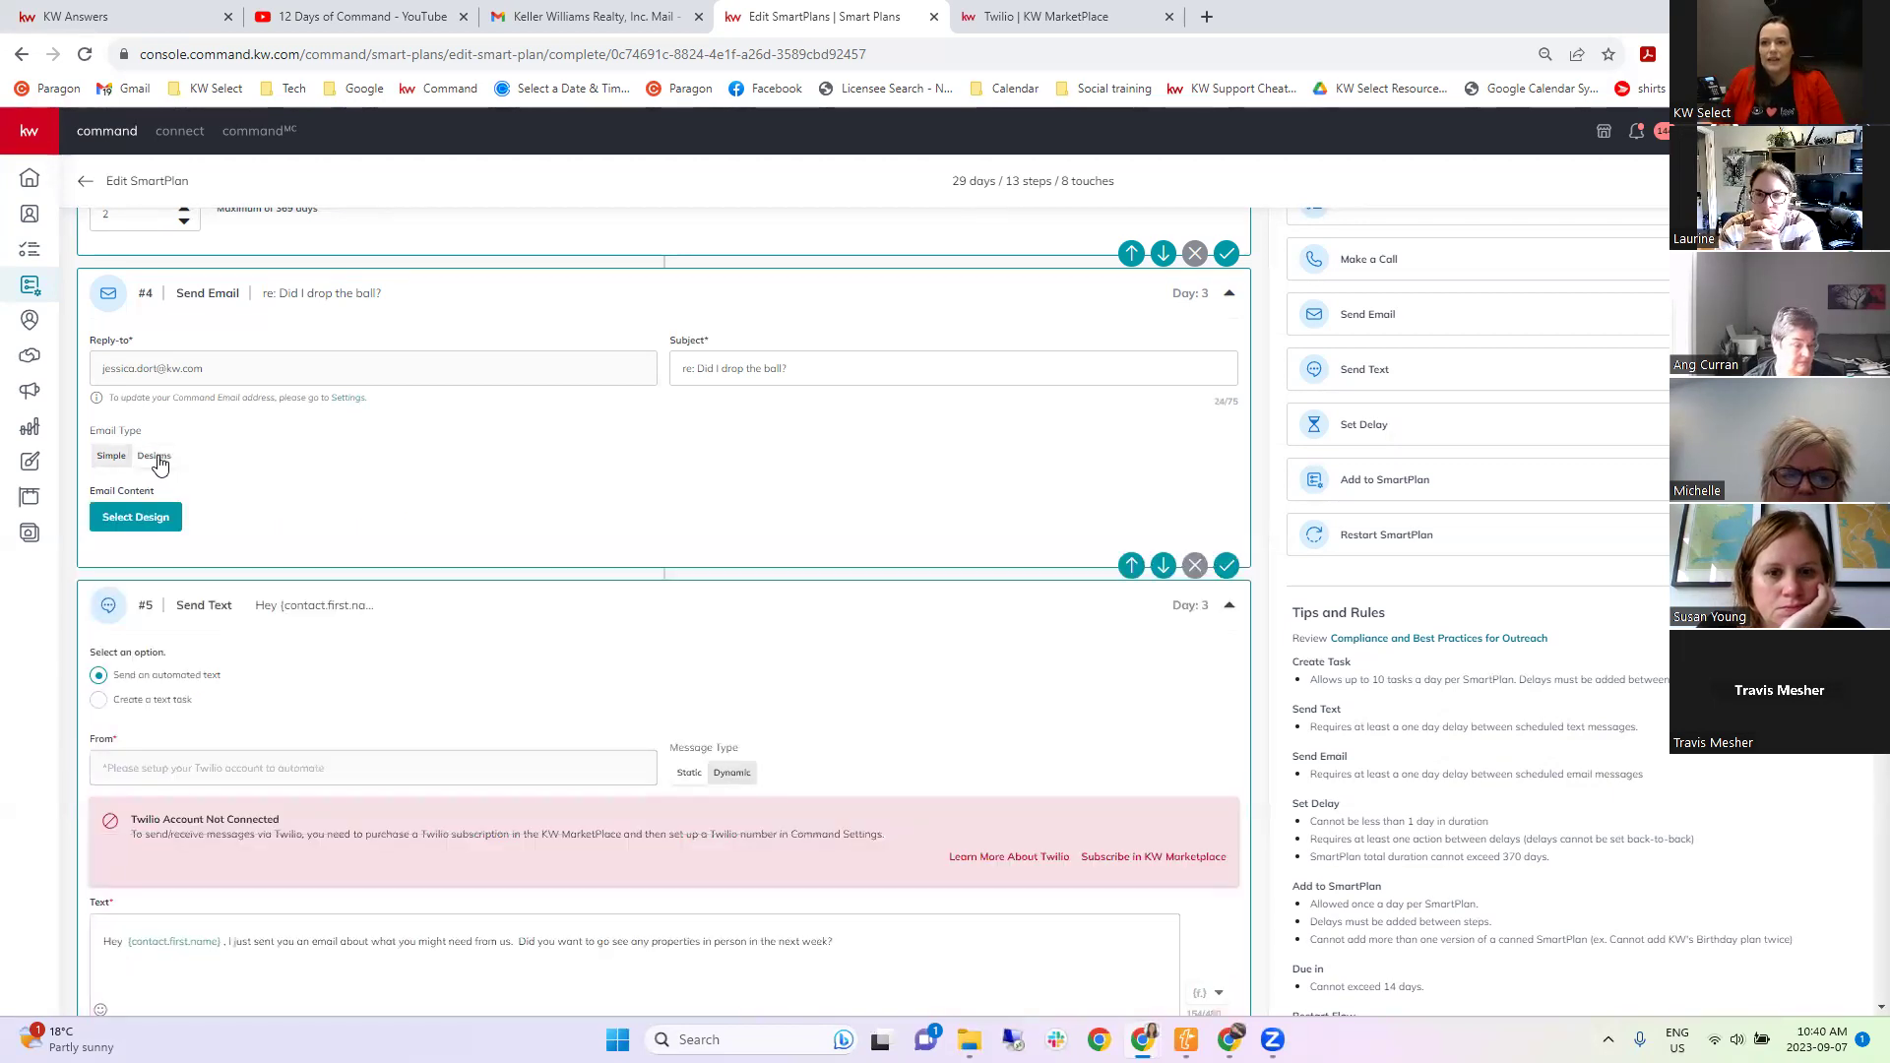
{"action": "left_click", "coordinate": [170, 517]}
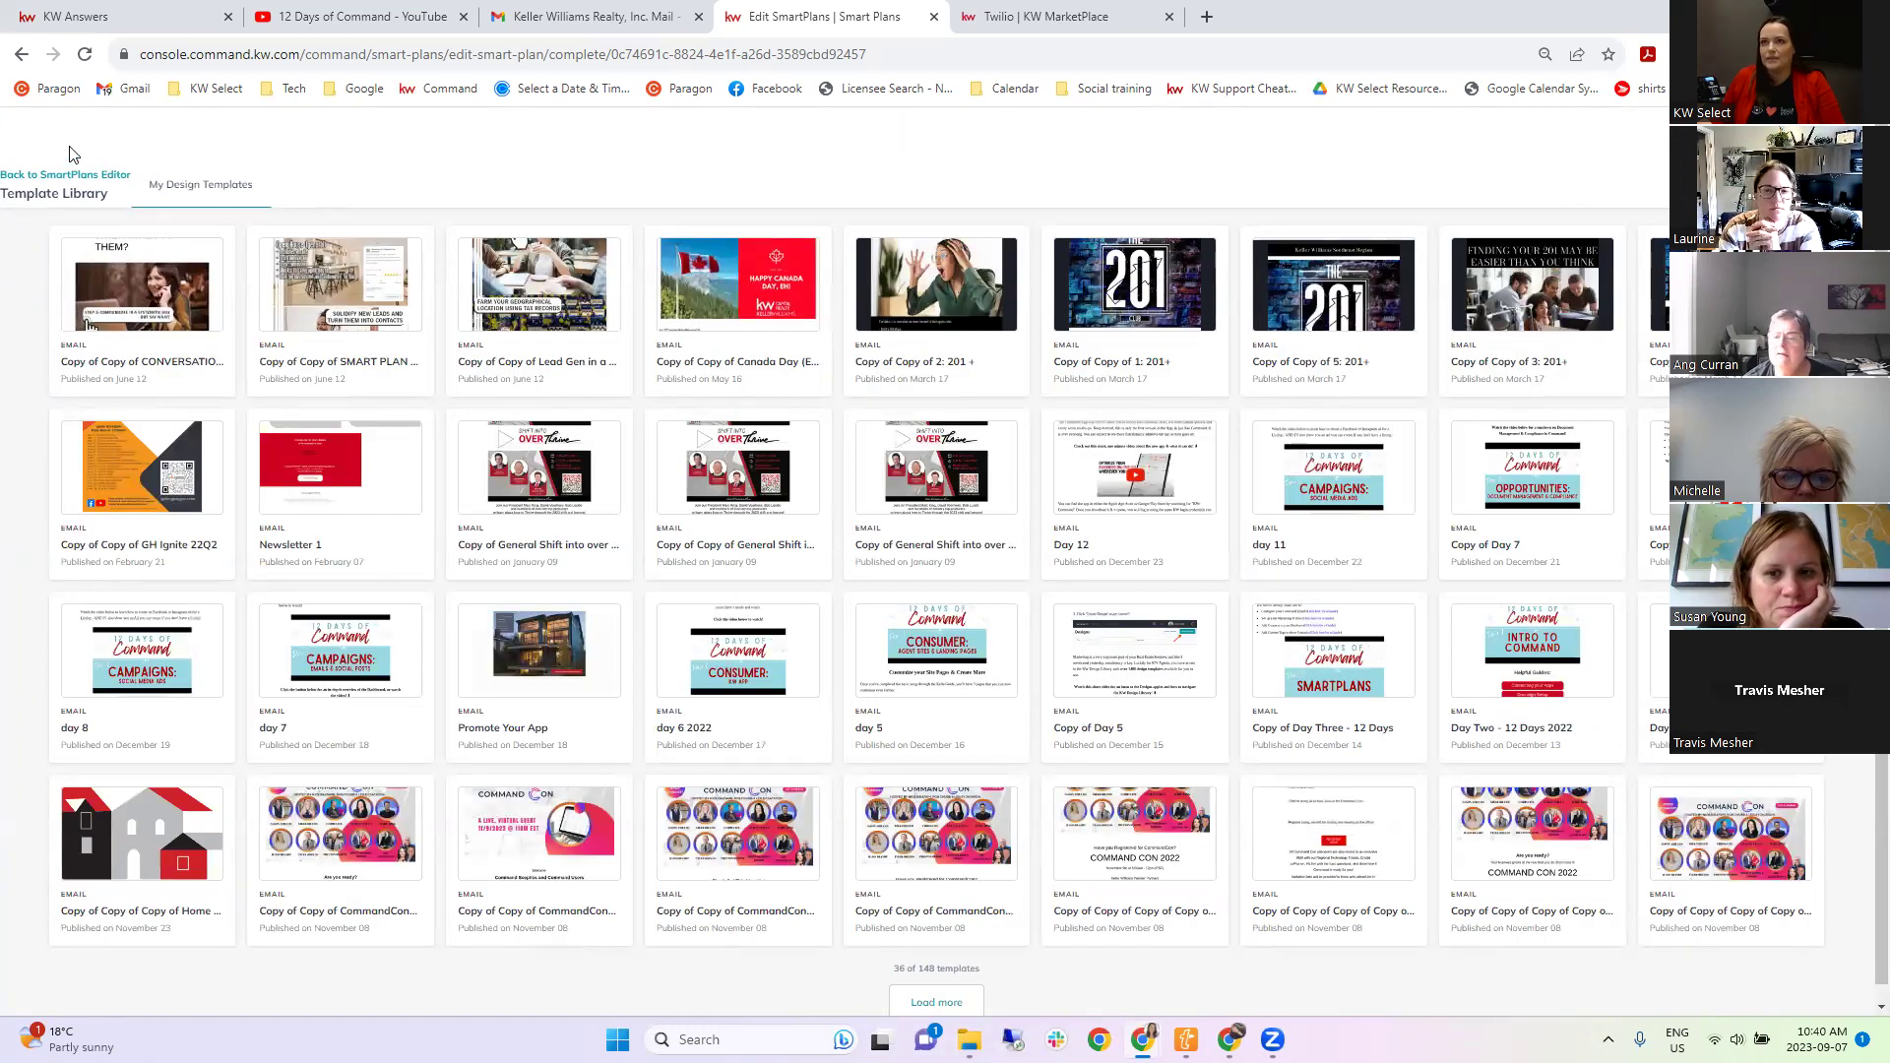
{"action": "left_click", "coordinate": [87, 175]}
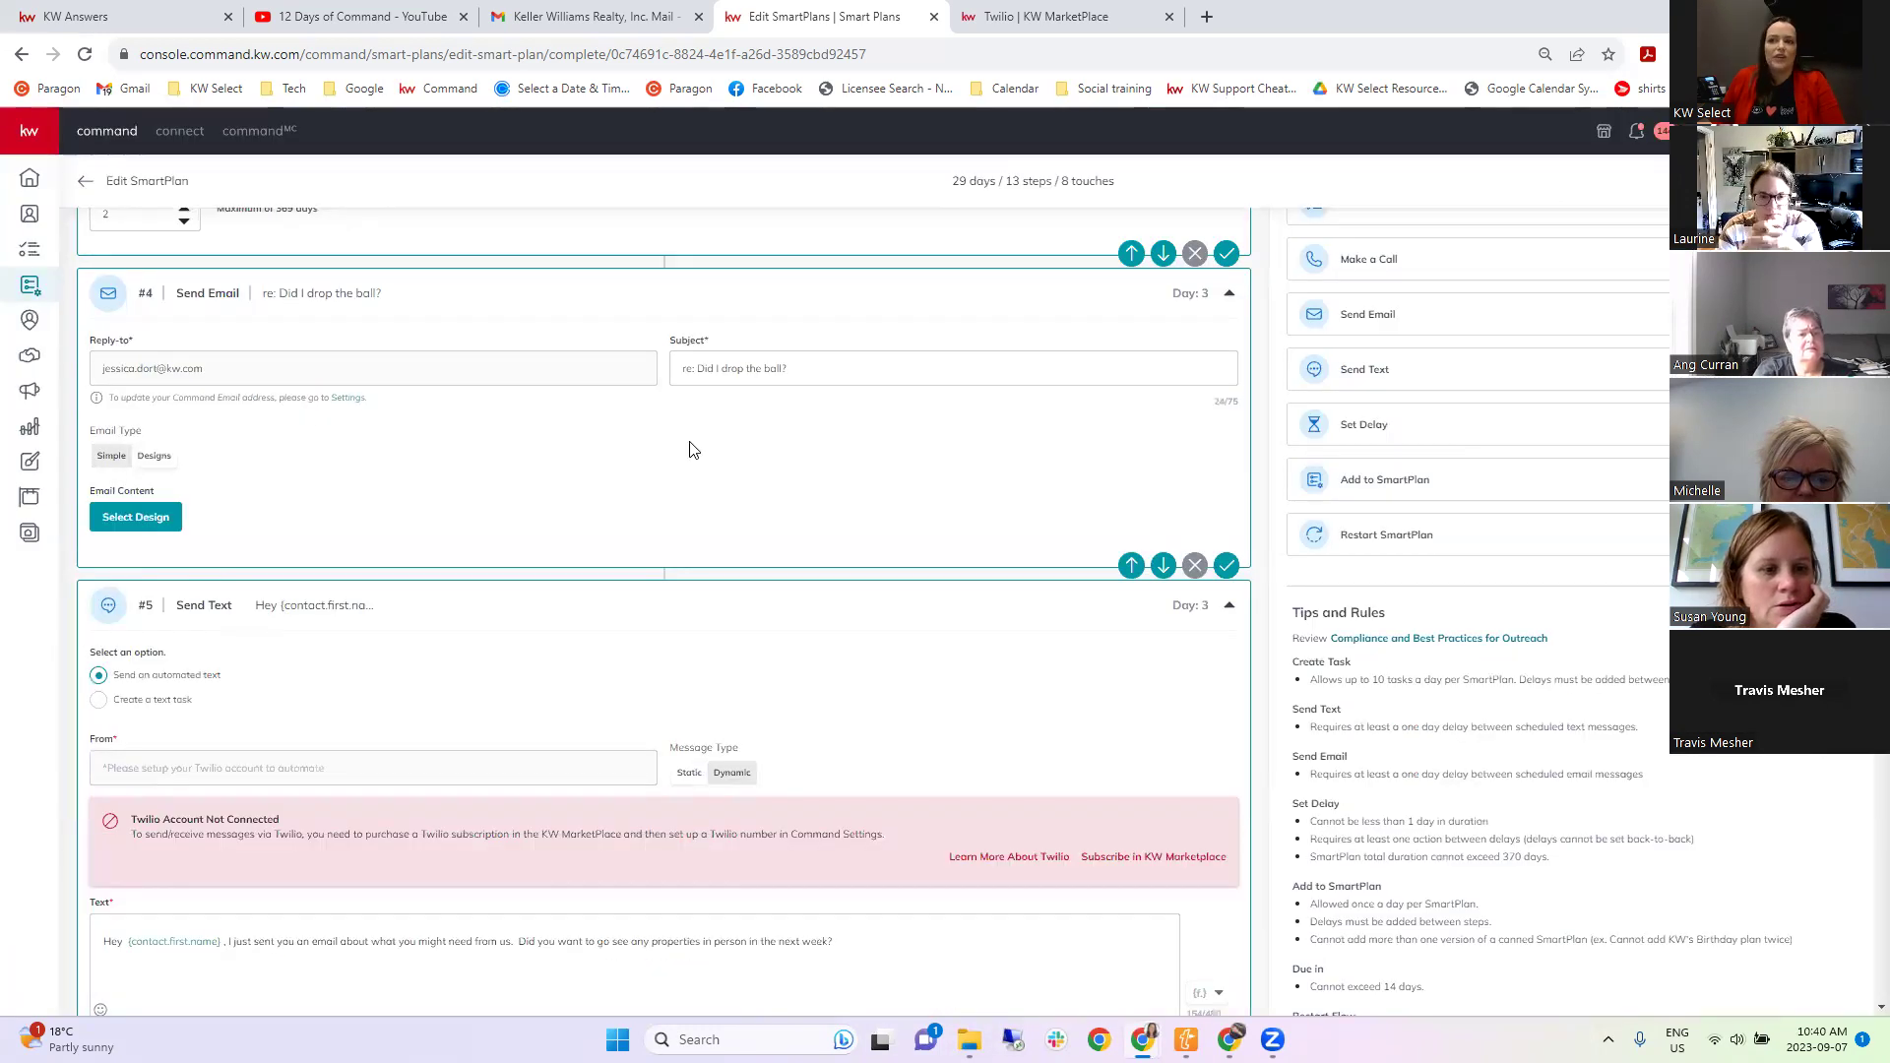
{"action": "left_click", "coordinate": [120, 455]}
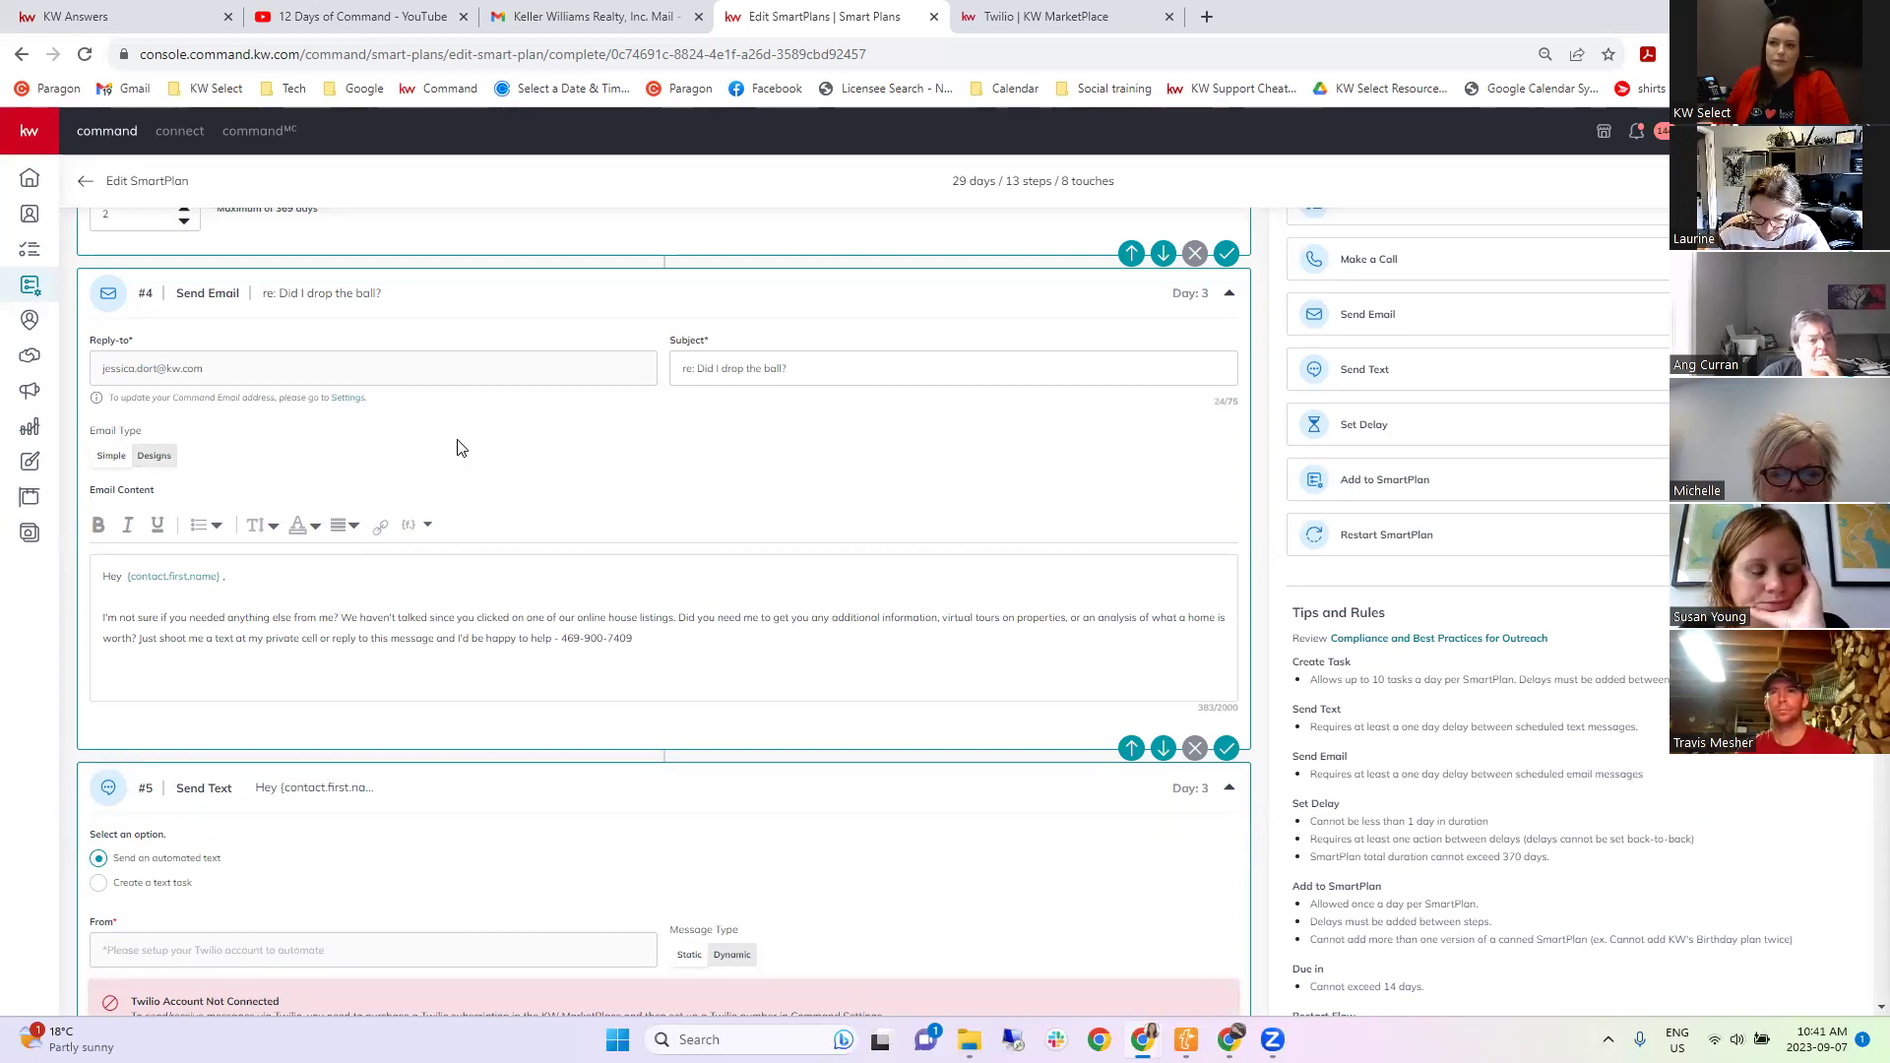
Remove step #13, the "re: did you need this?" email, from the end of the SmartPlan.
{"action": "scroll", "coordinate": [456, 448], "scroll_direction": "down", "scroll_amount": 5}
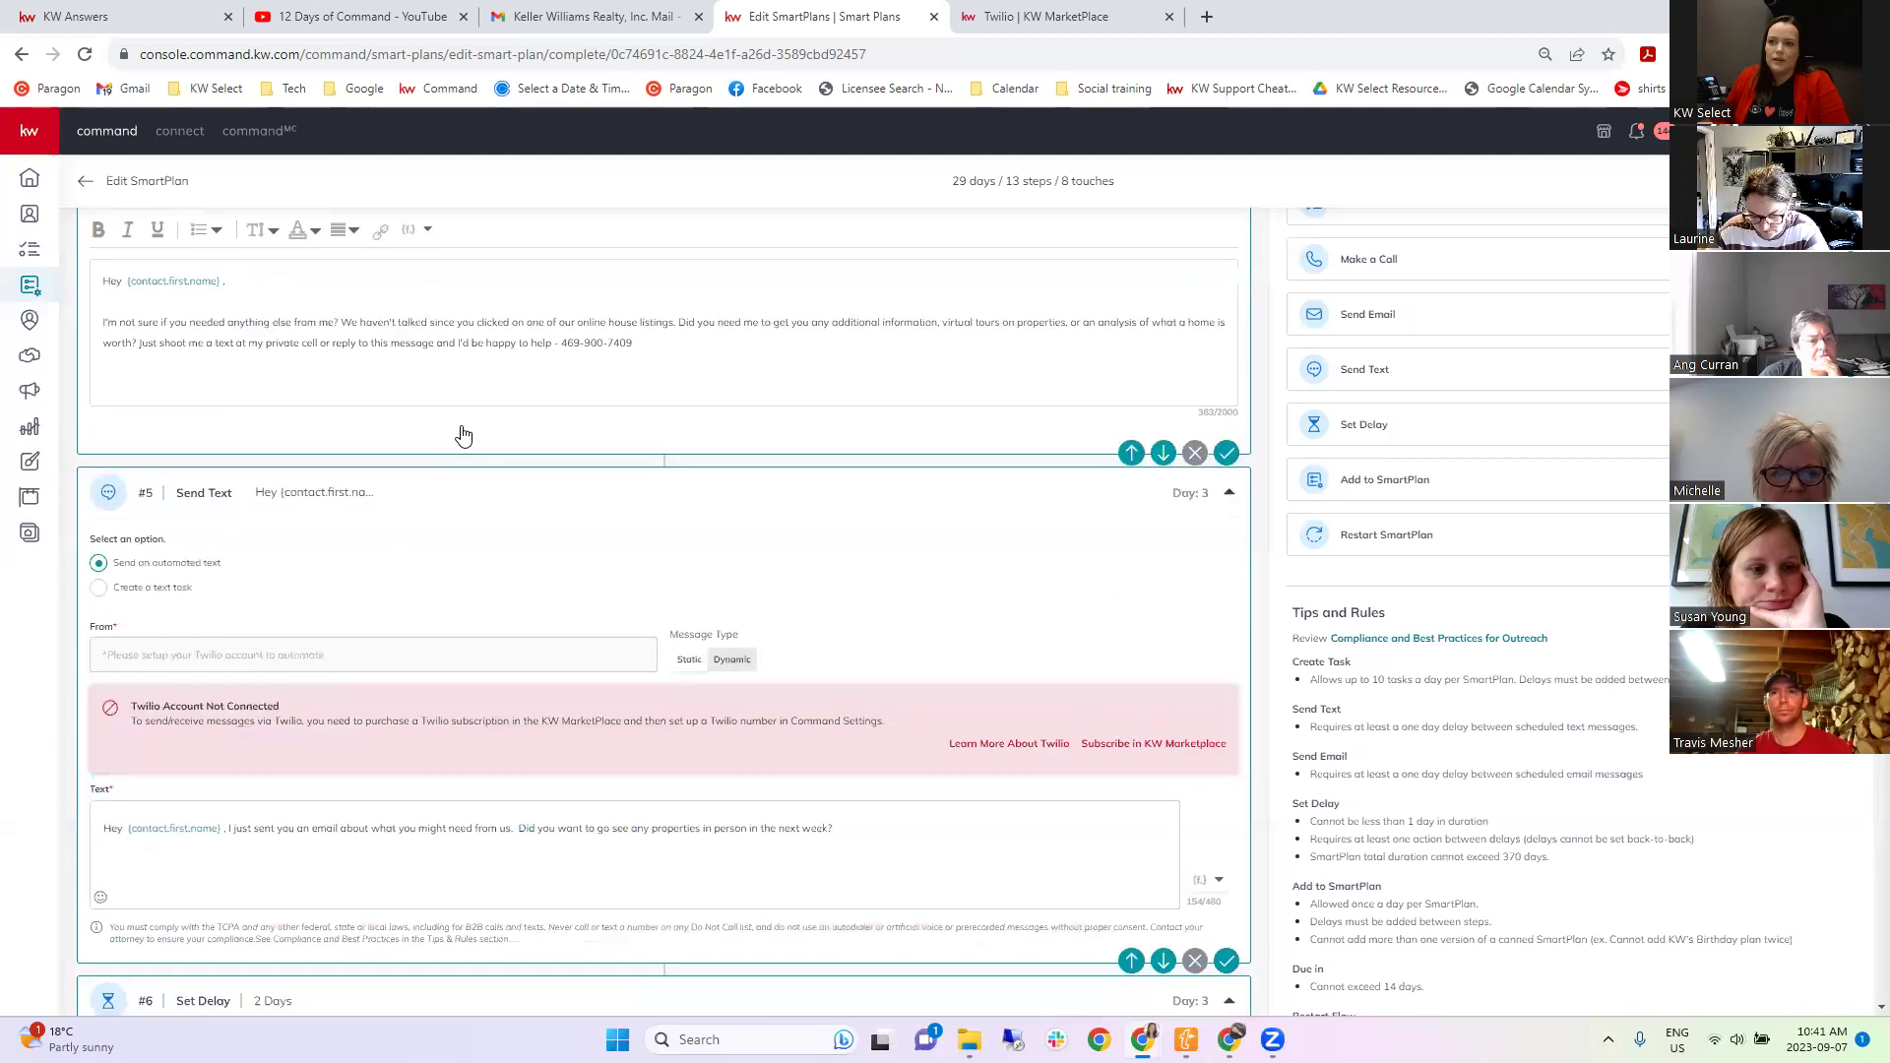
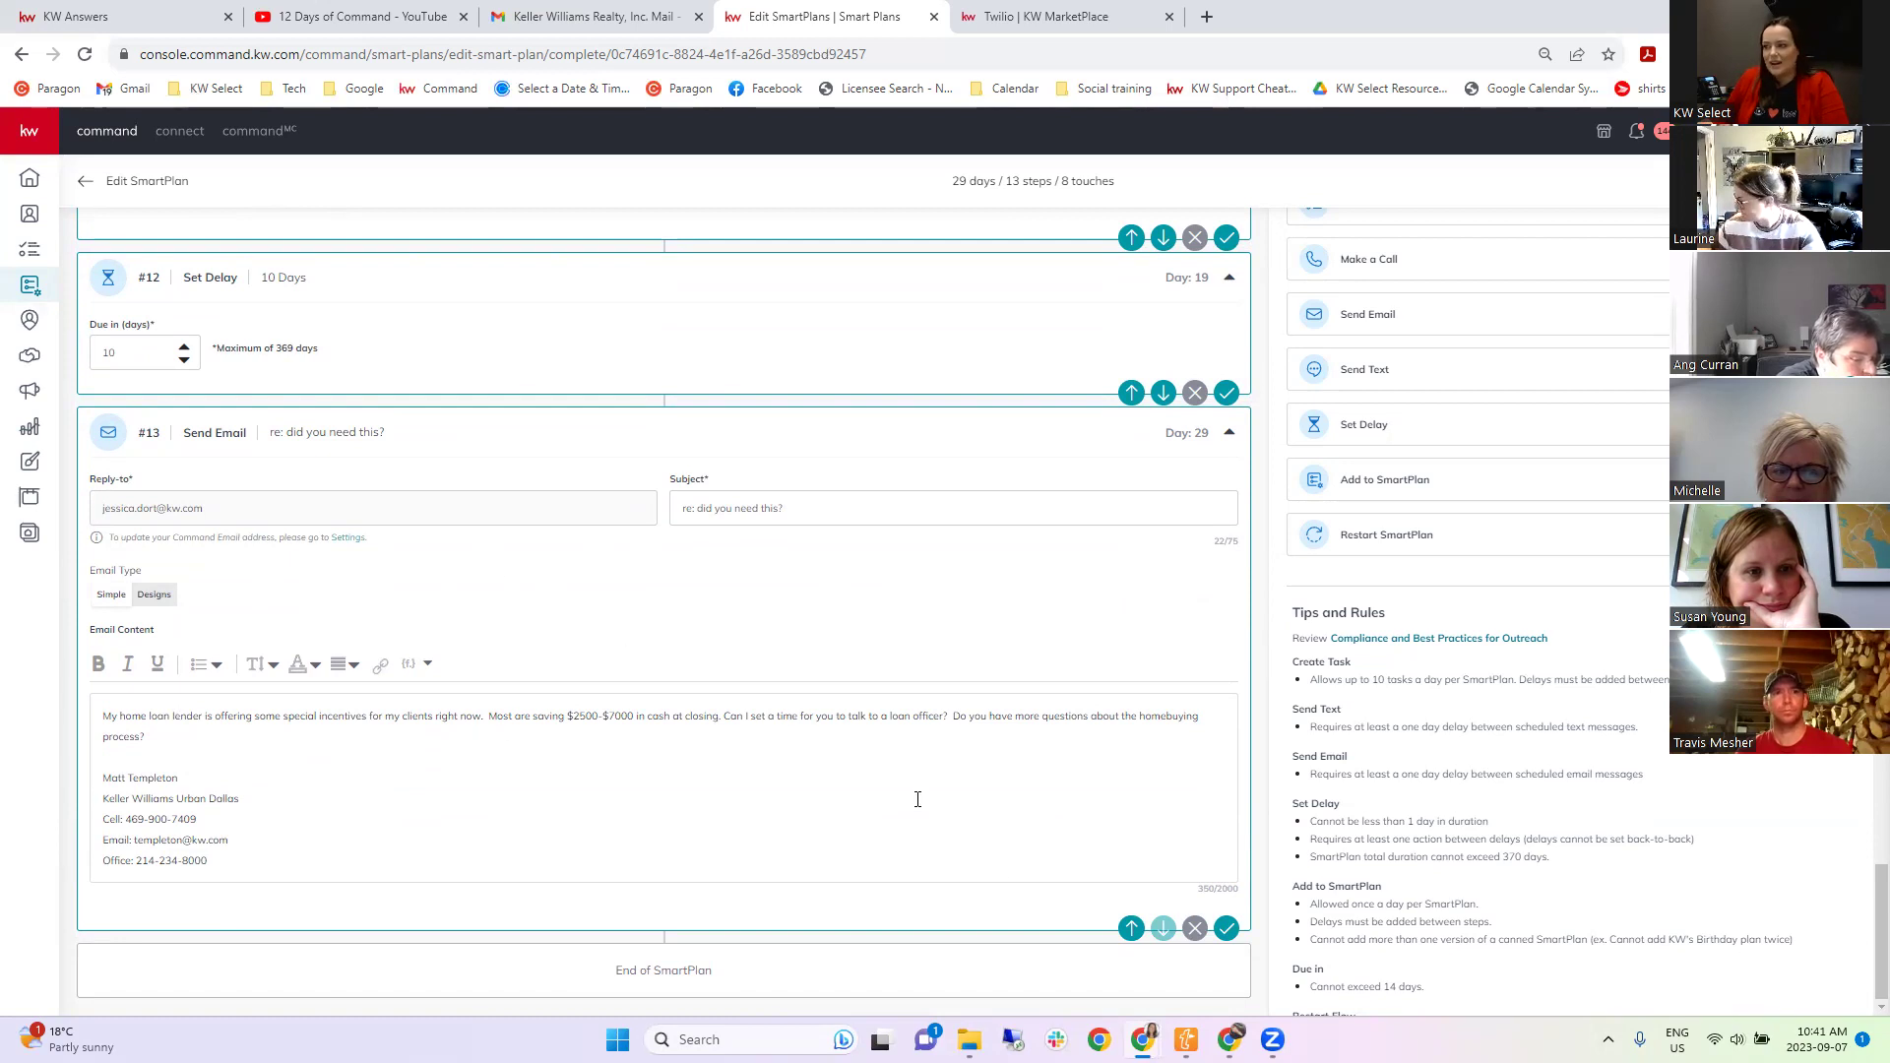
{"action": "left_click", "coordinate": [1196, 929]}
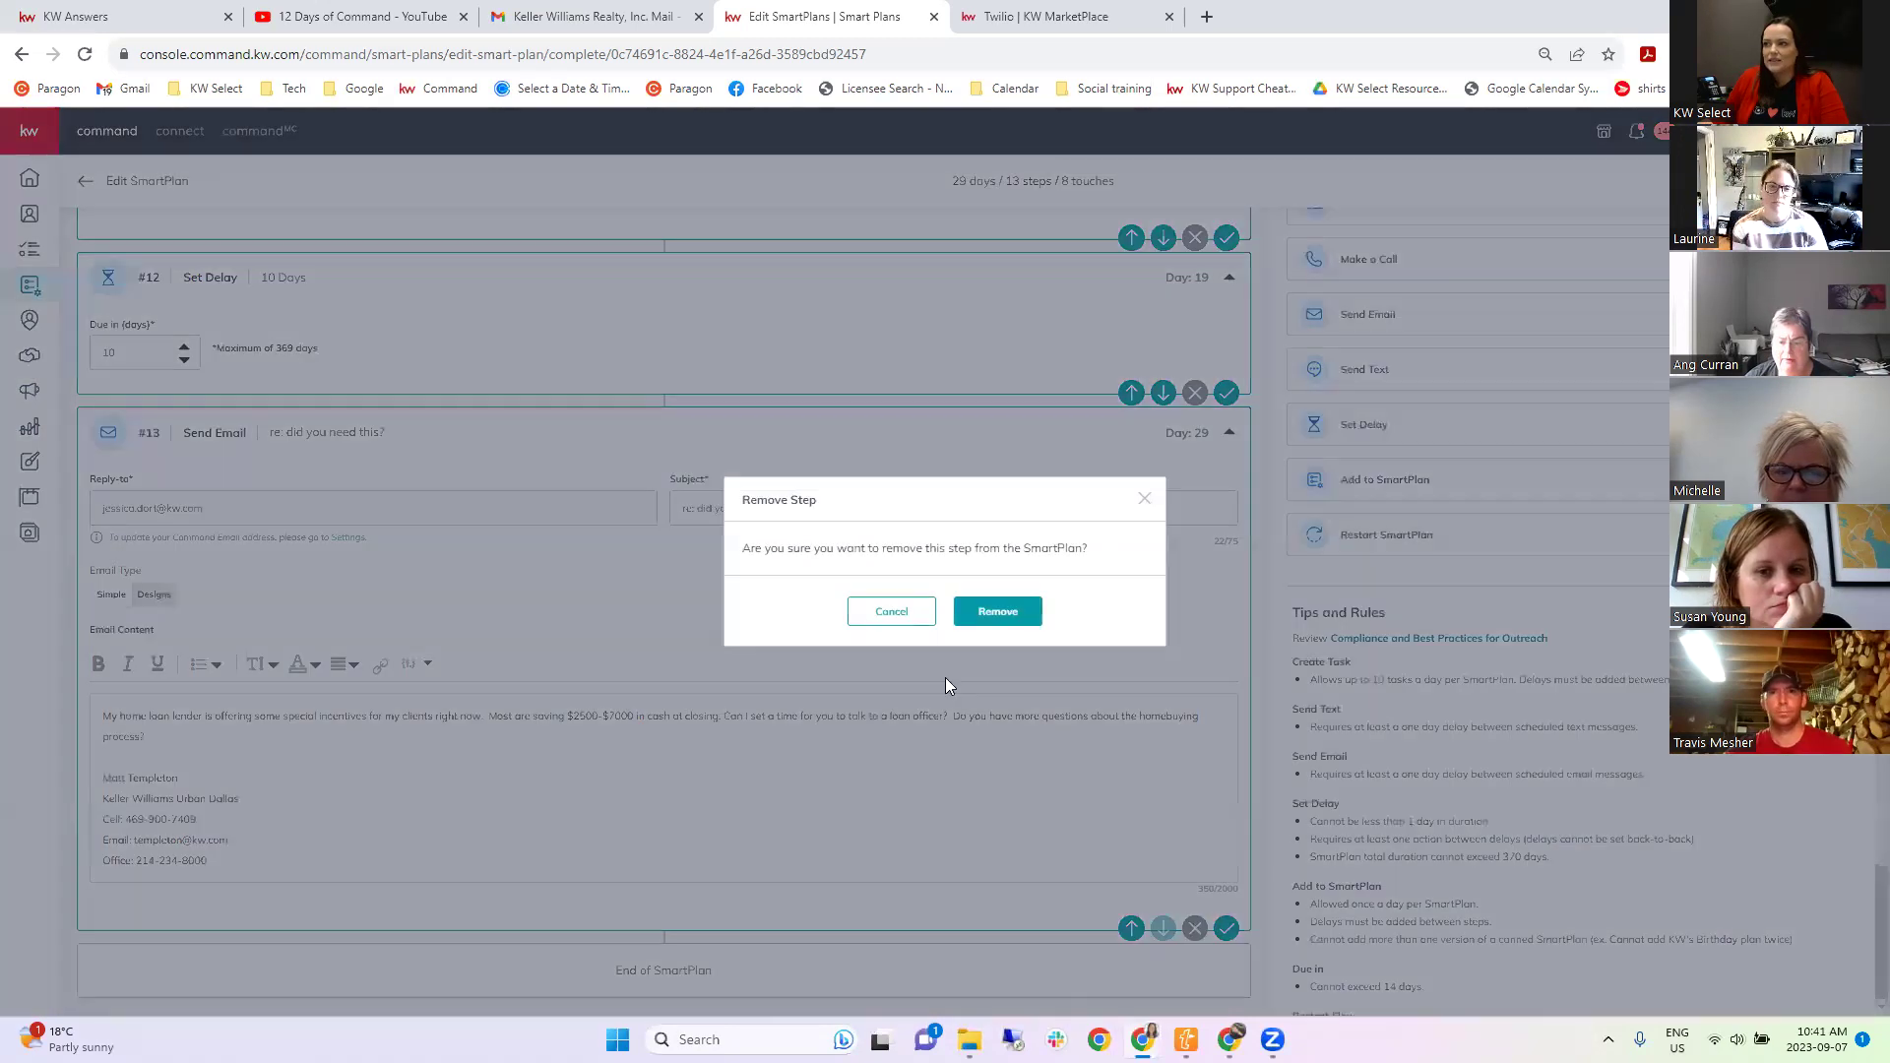
{"action": "left_click", "coordinate": [997, 613]}
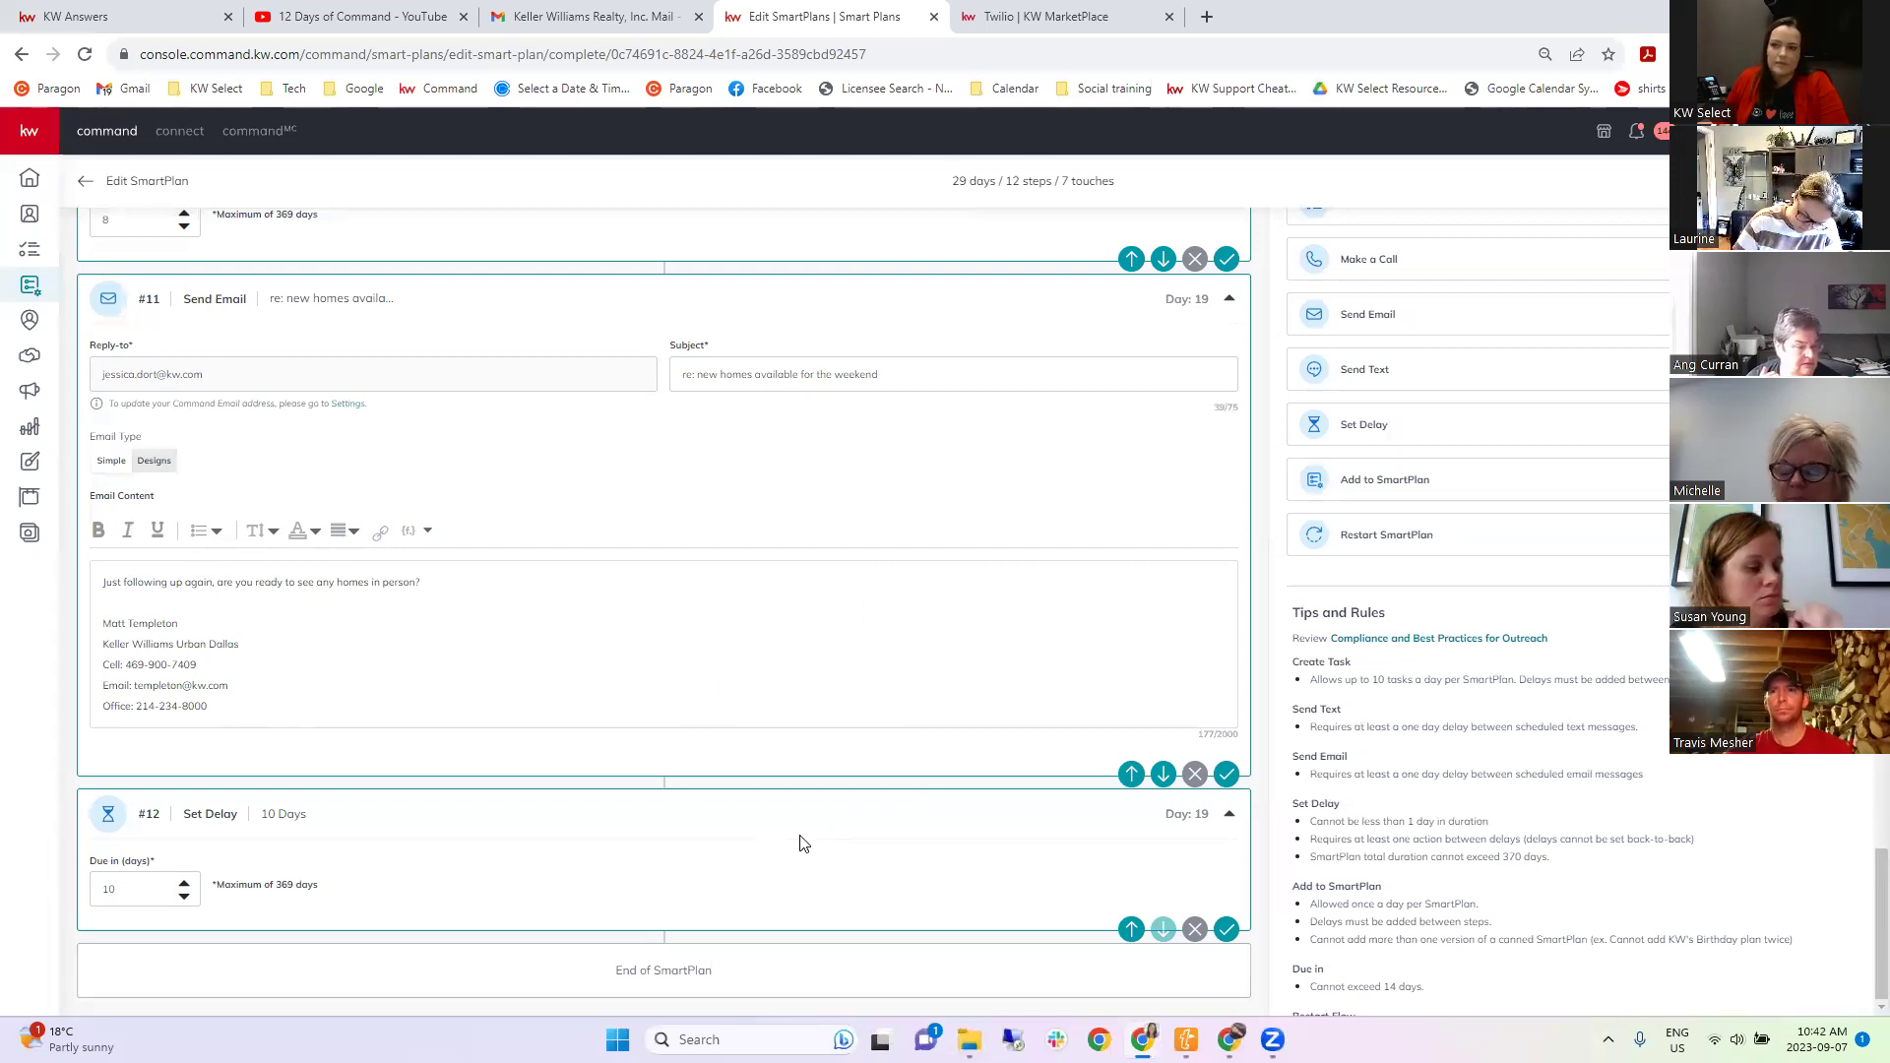
Remove step #12, the 10-day delay left at the end of the SmartPlan.
{"action": "left_click", "coordinate": [1197, 933]}
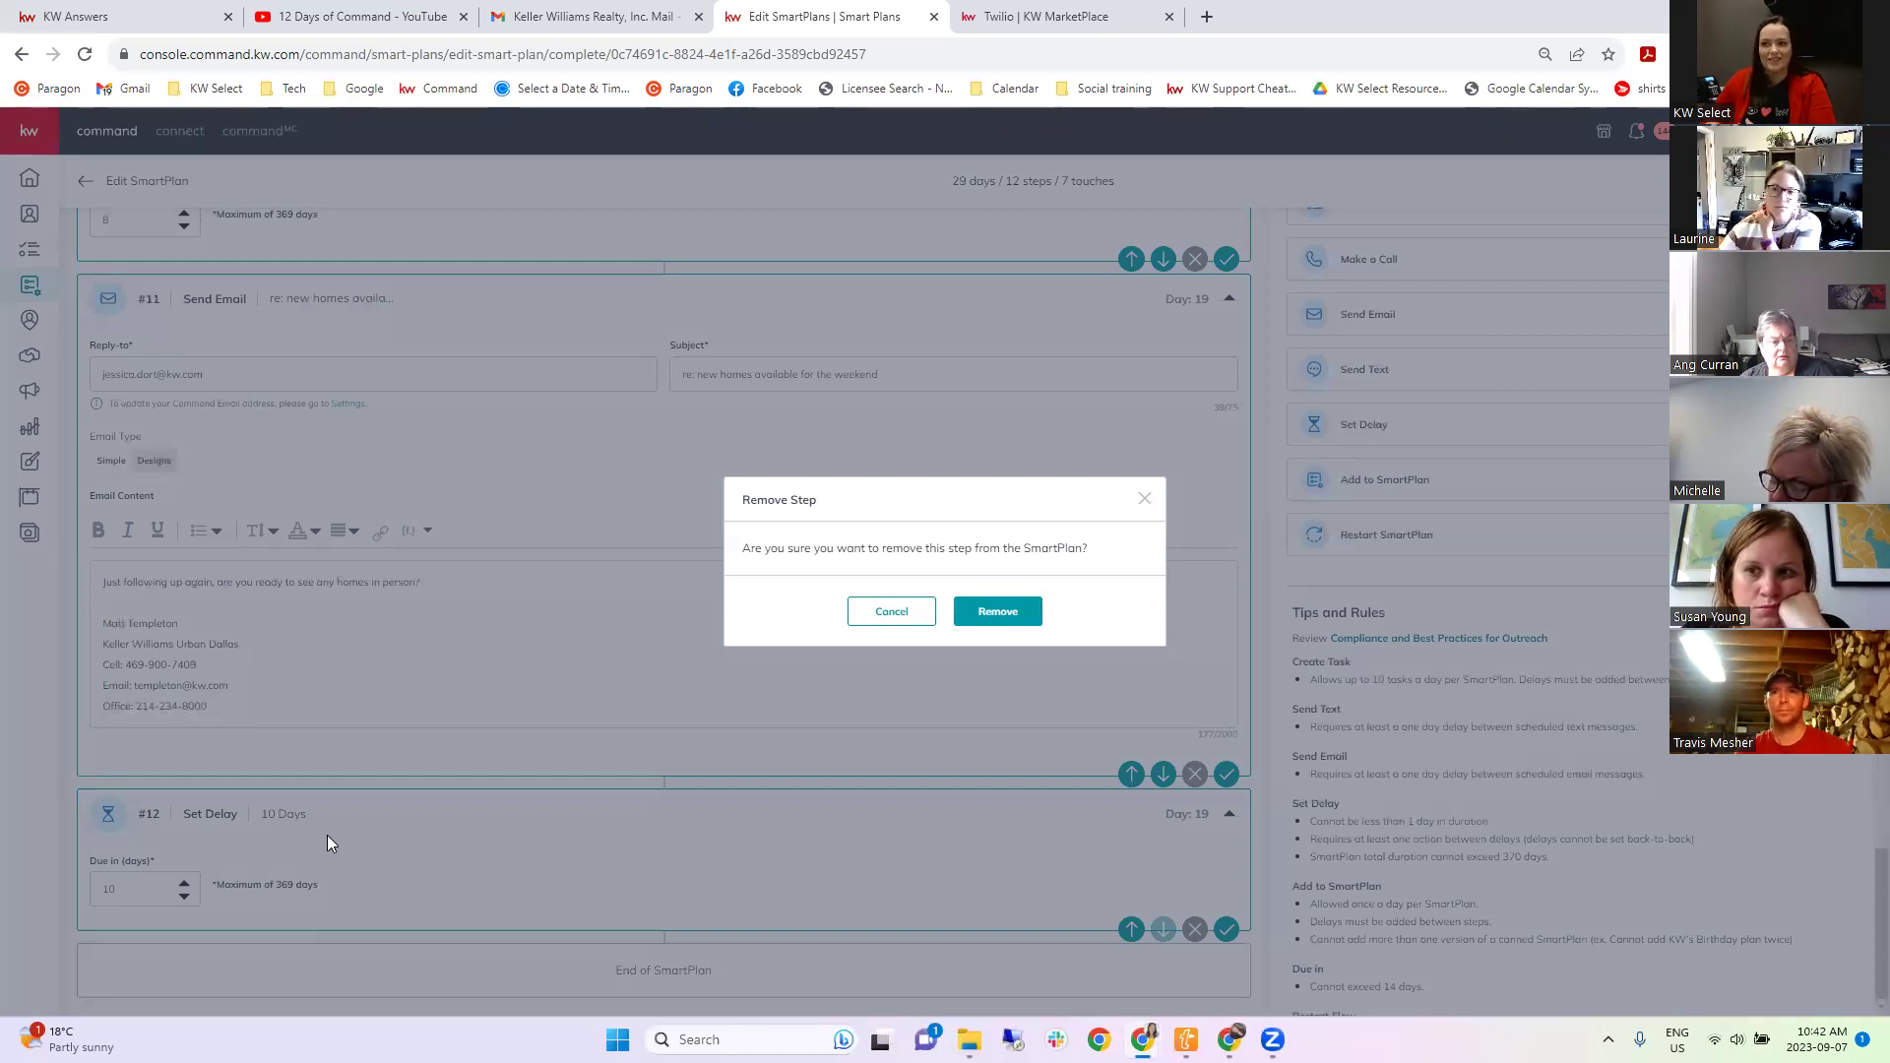
{"action": "left_click", "coordinate": [1017, 618]}
{"action": "scroll", "coordinate": [804, 689], "scroll_direction": "up", "scroll_amount": 2}
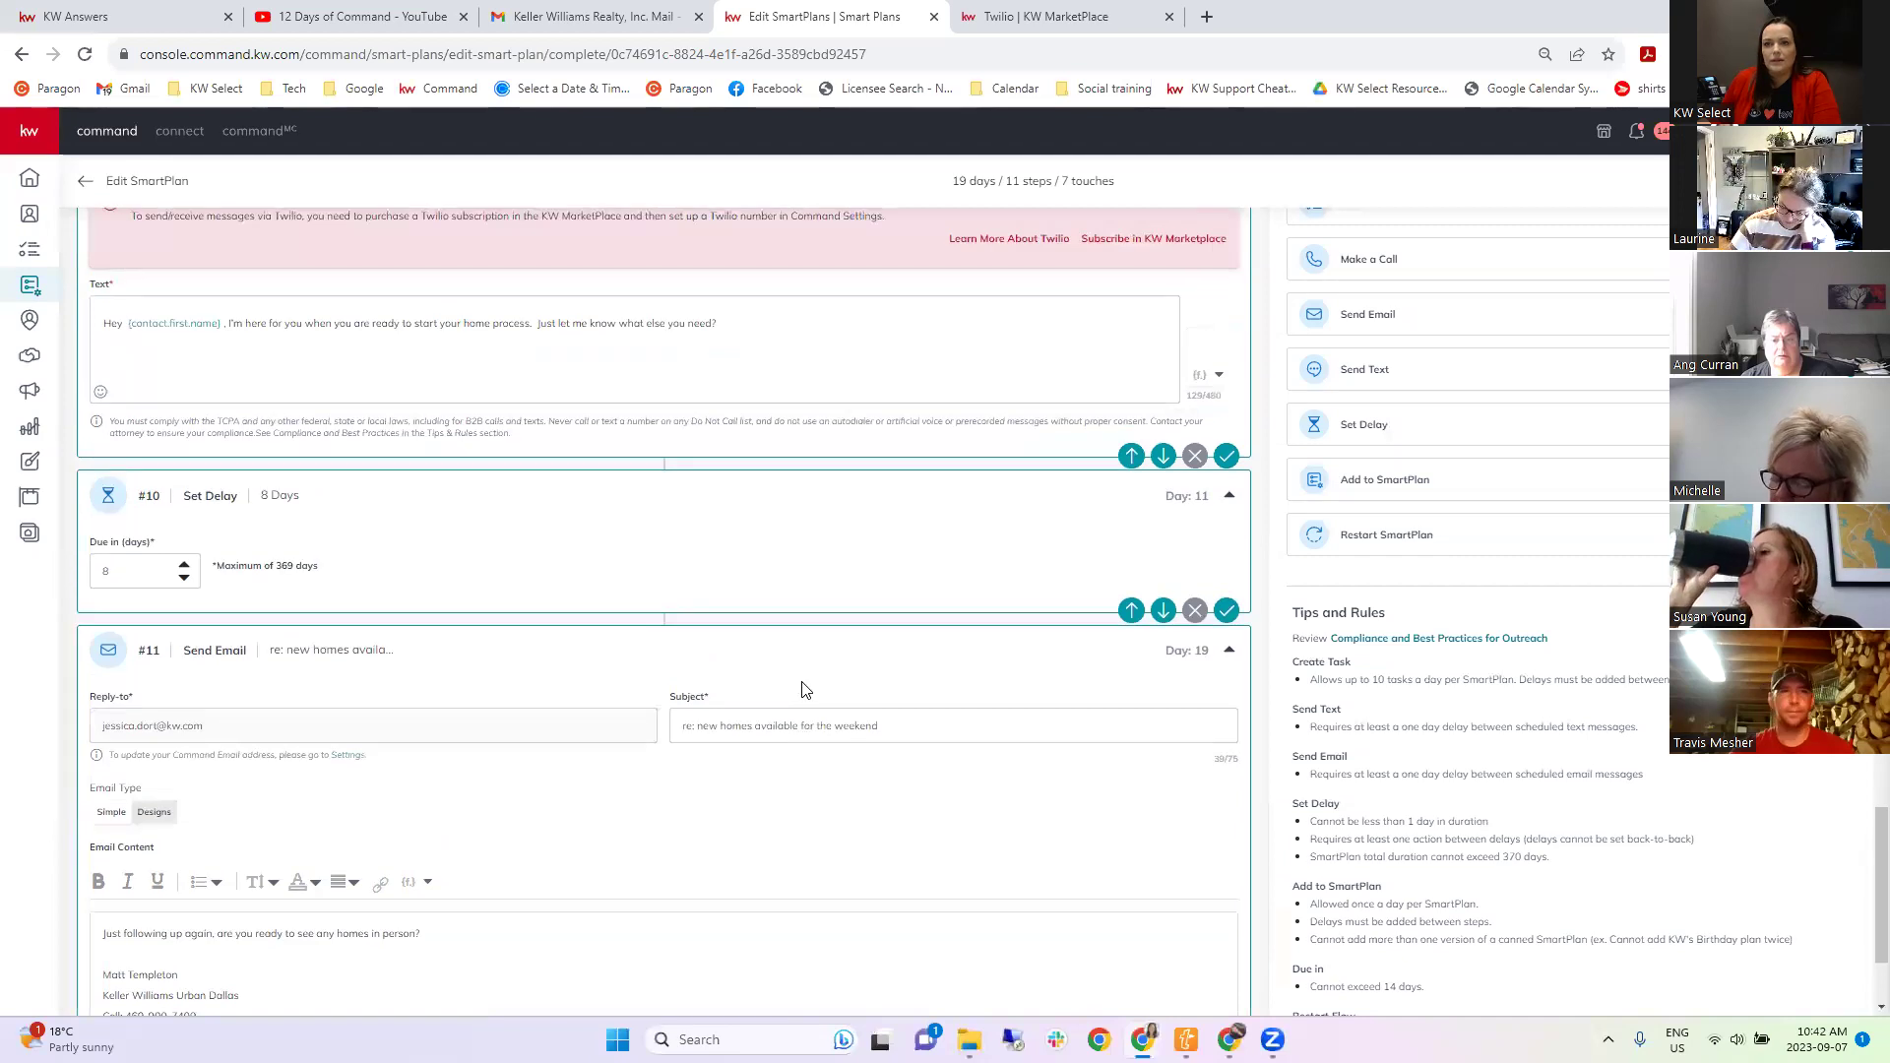
{"action": "scroll", "coordinate": [861, 755], "scroll_direction": "down", "scroll_amount": 2}
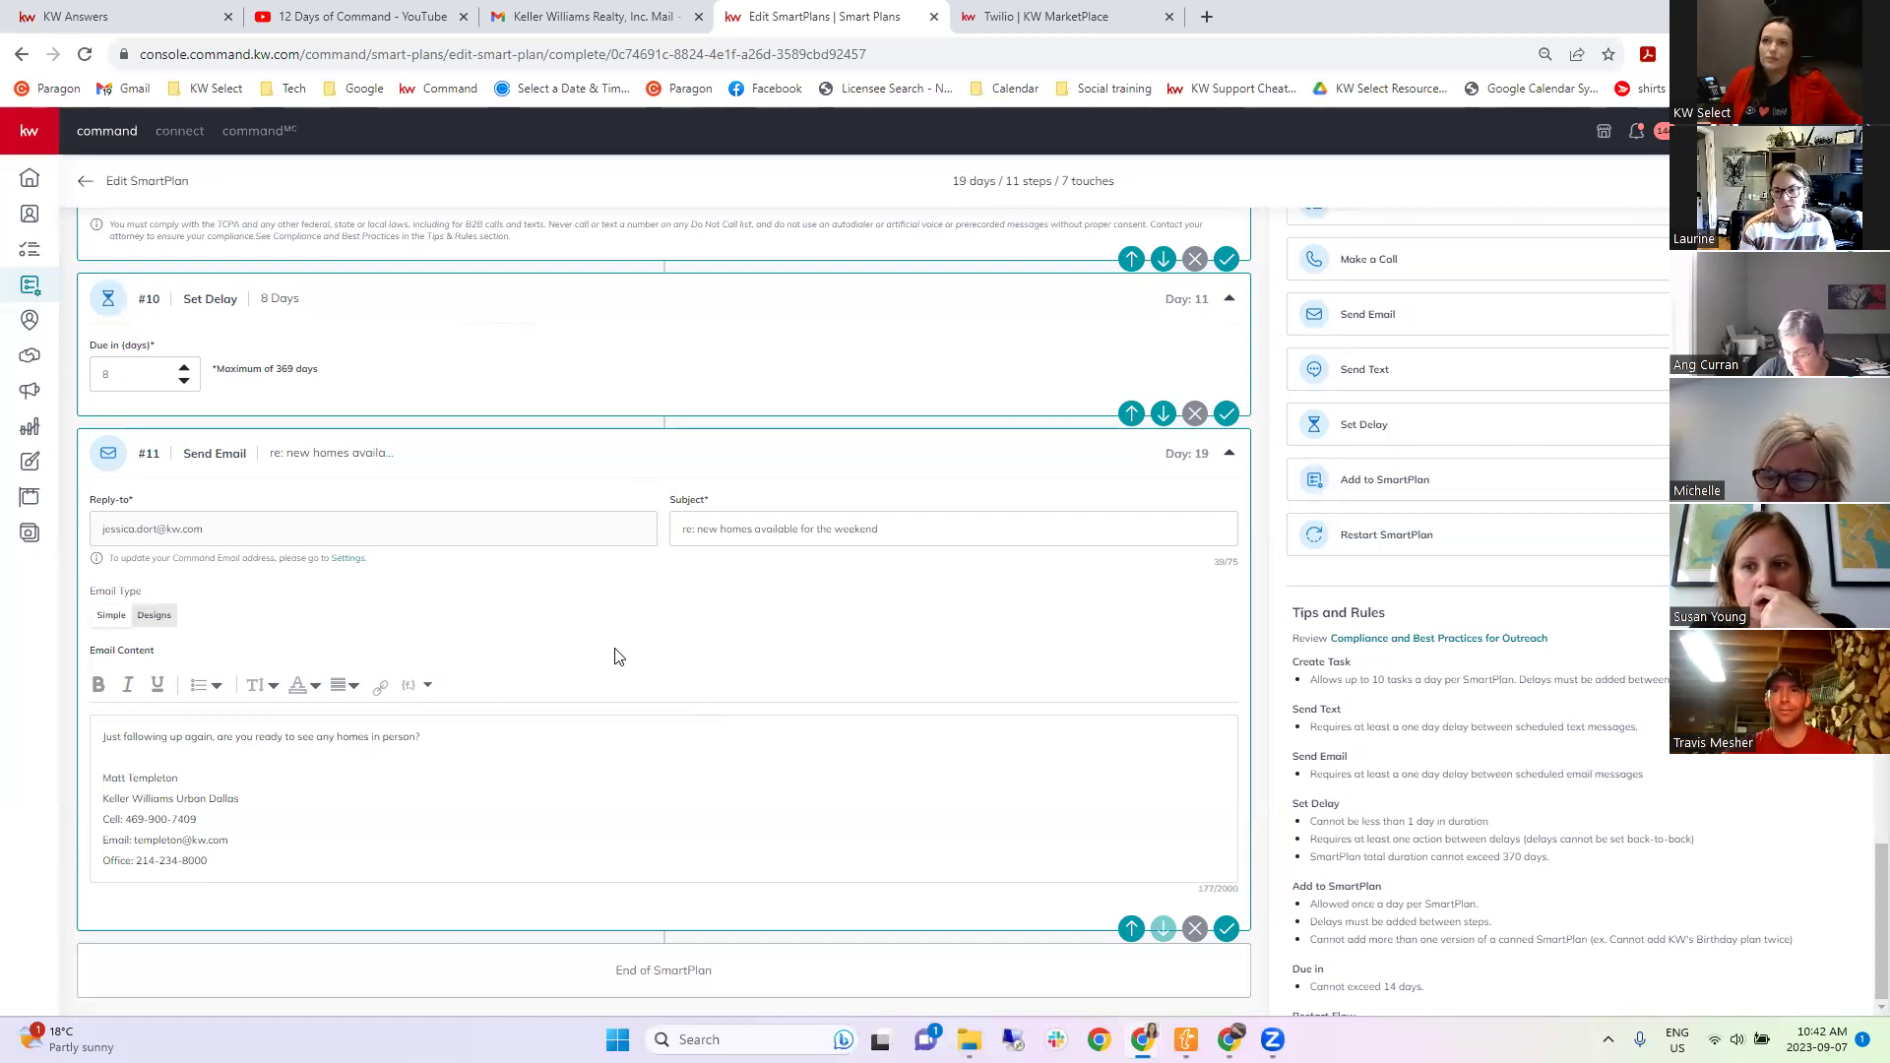
Start leaving the SmartPlan editor without saving, and dismiss the discard changes prompt to stay in it.
{"action": "left_click", "coordinate": [85, 187]}
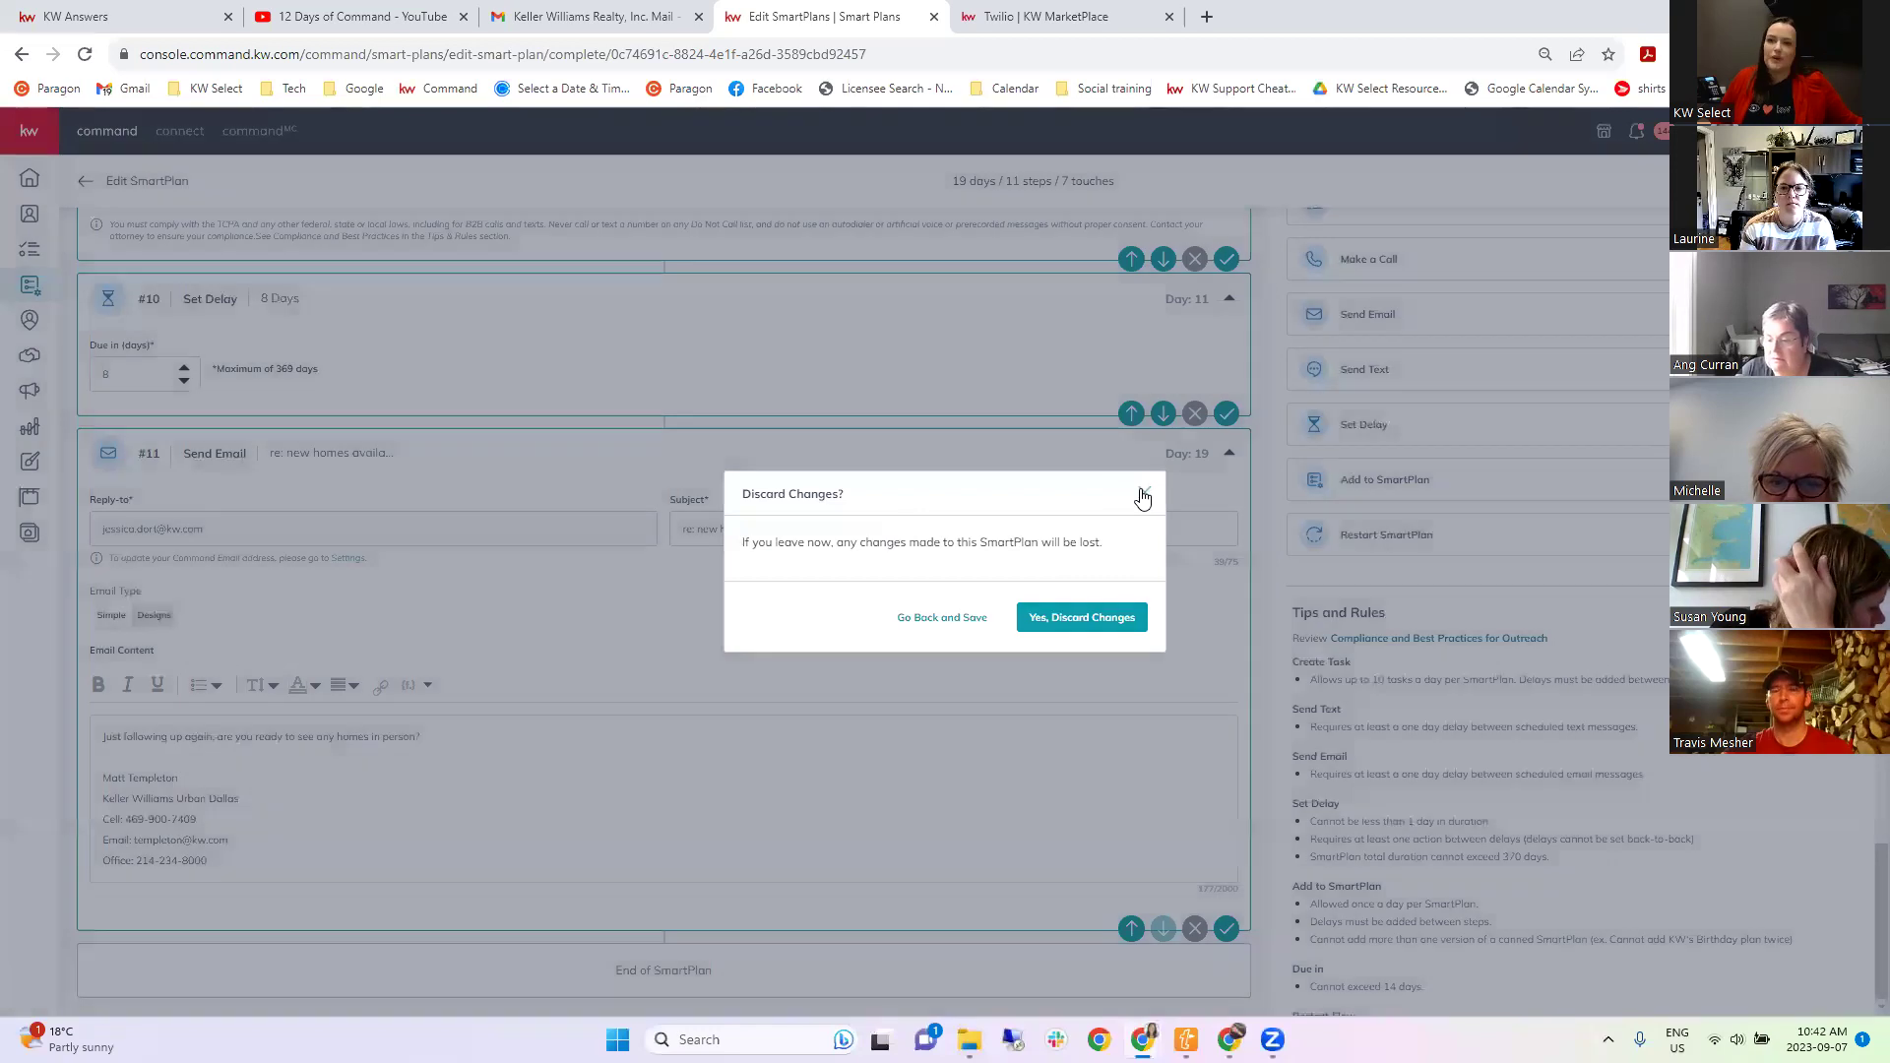
{"action": "left_click", "coordinate": [1142, 493]}
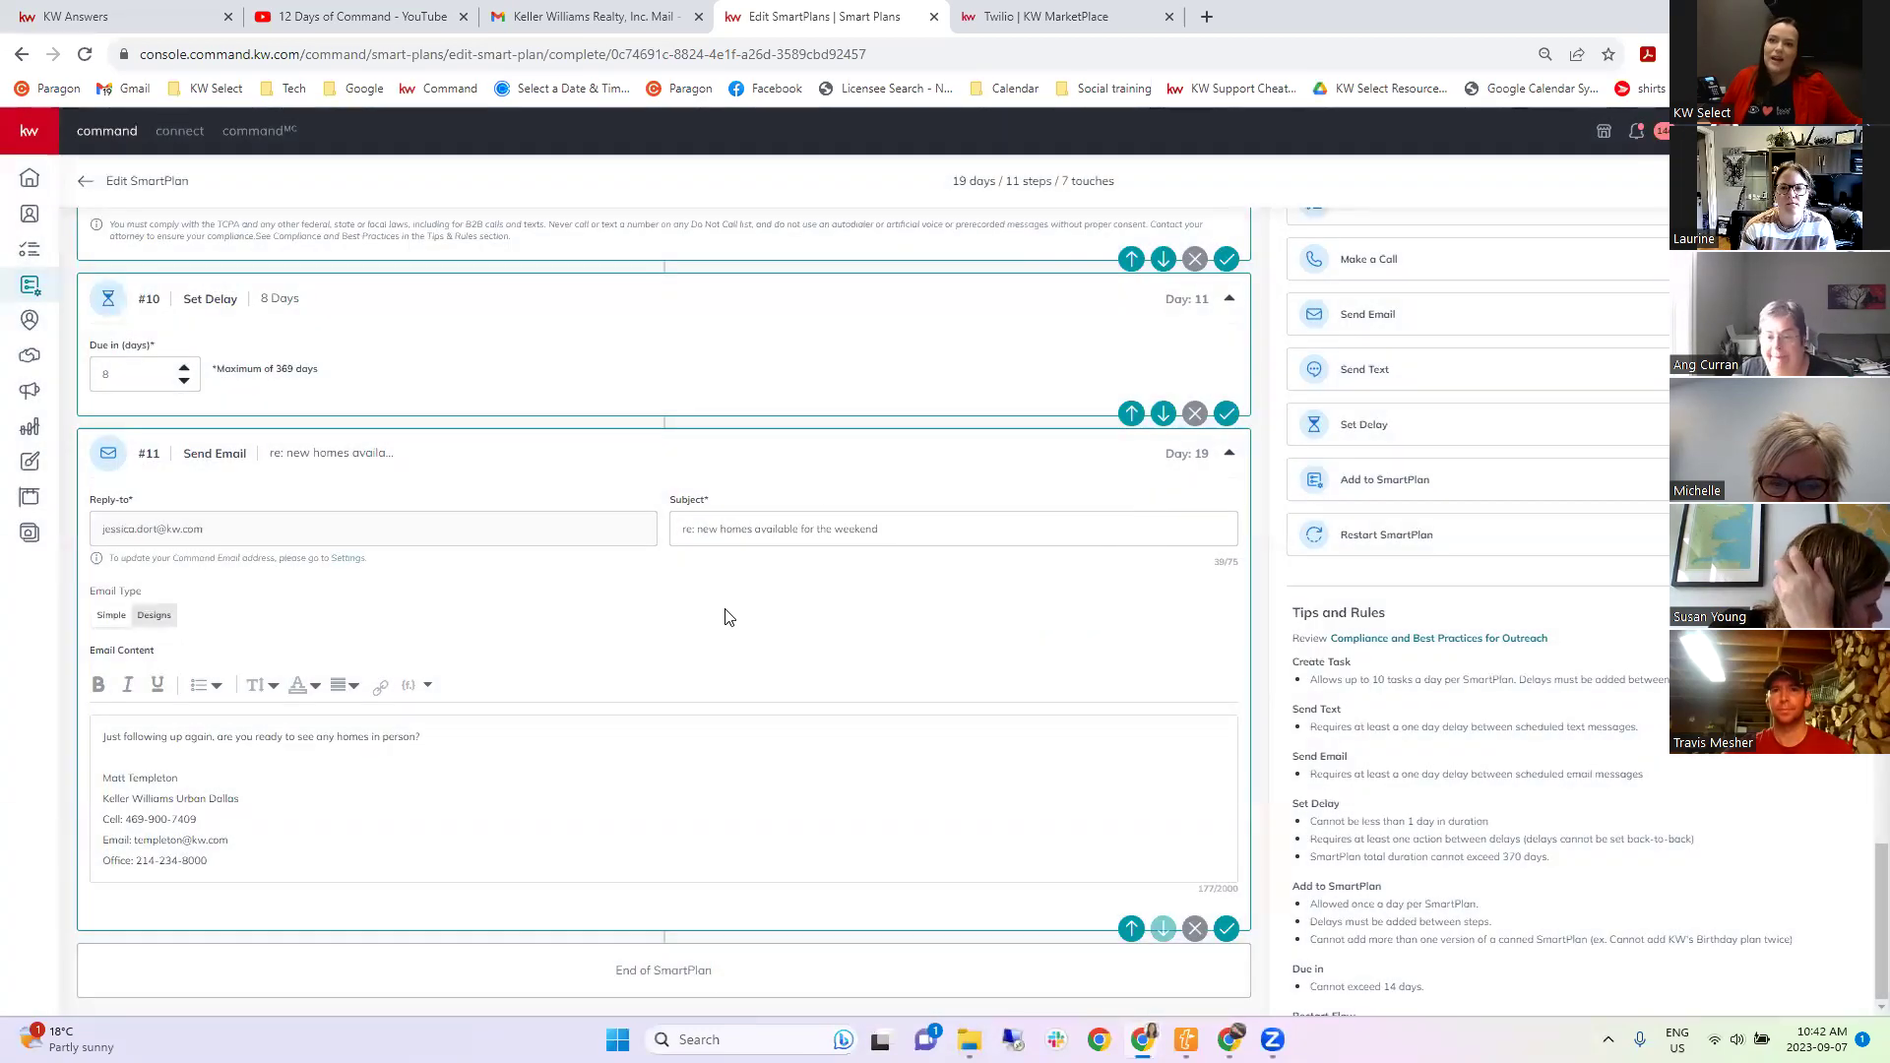
Move the final "re: new homes available for the weekend" email step up, ahead of the 8-day delay.
{"action": "scroll", "coordinate": [709, 652], "scroll_direction": "up", "scroll_amount": 4}
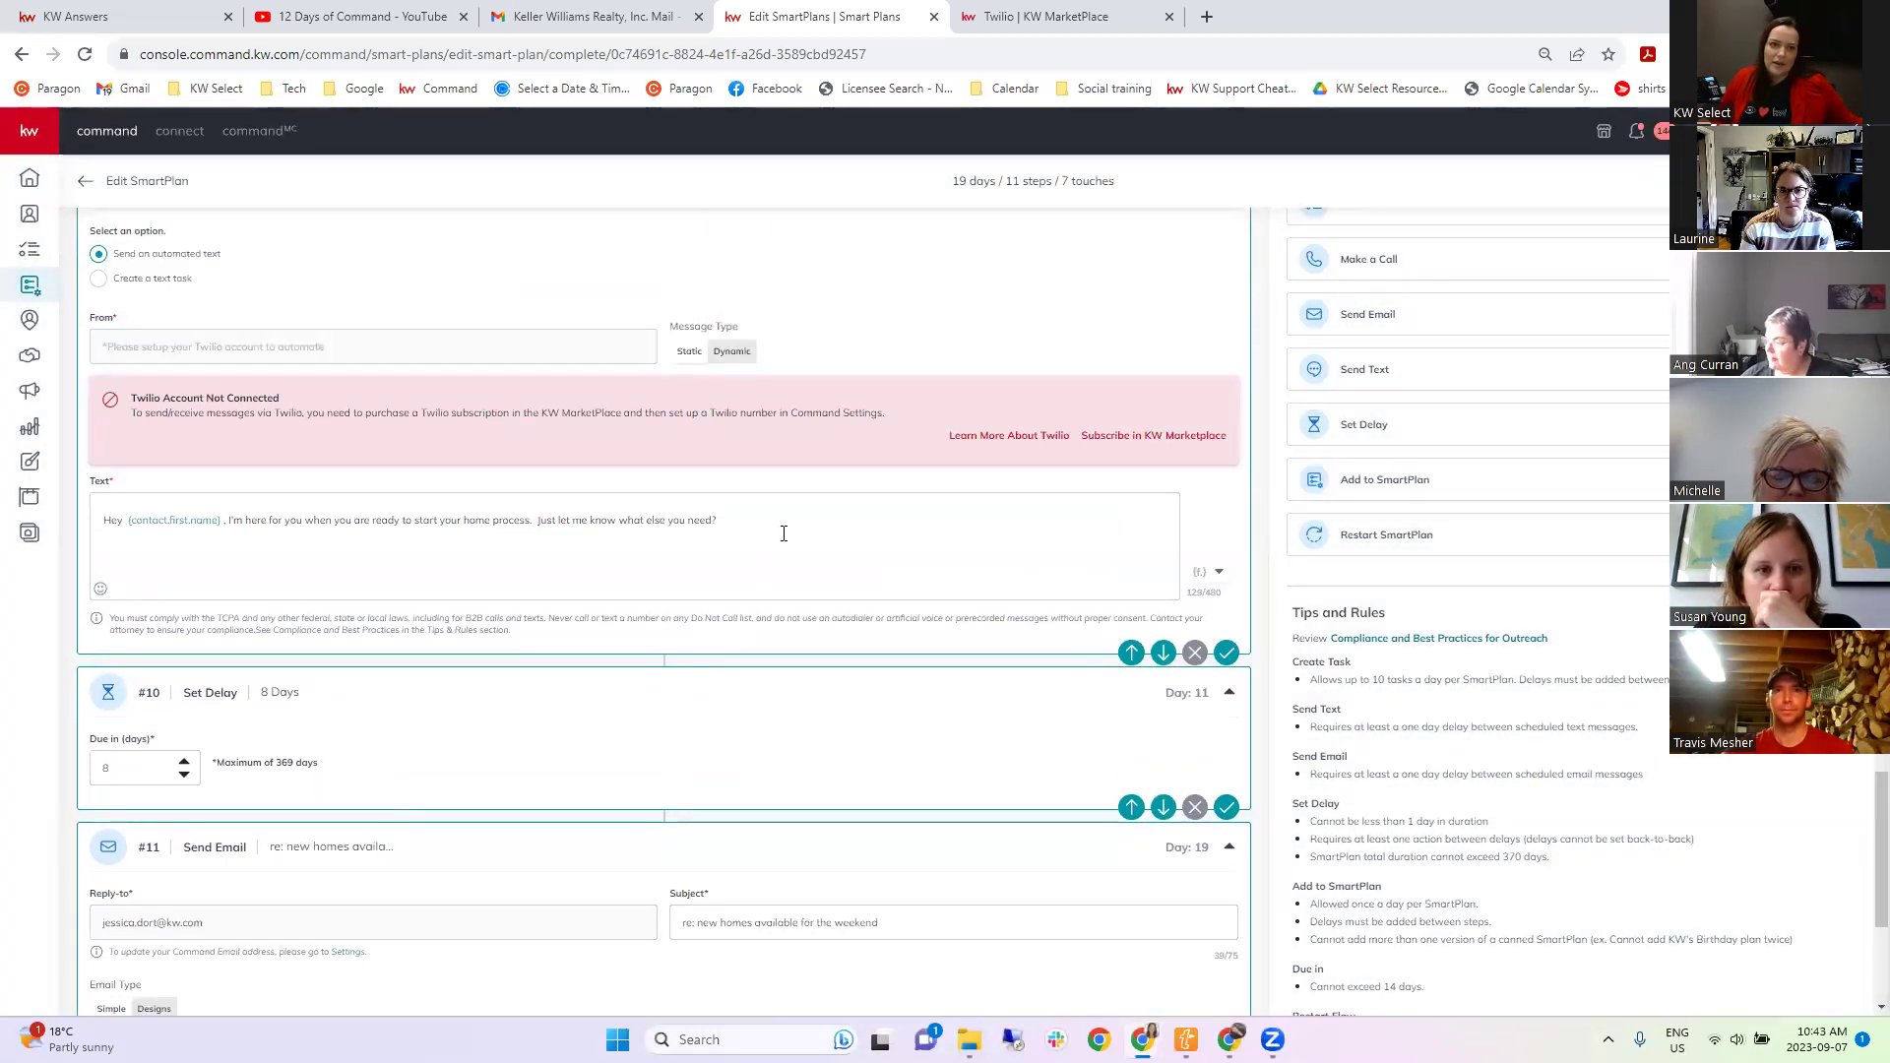
{"action": "scroll", "coordinate": [793, 536], "scroll_direction": "up", "scroll_amount": 2}
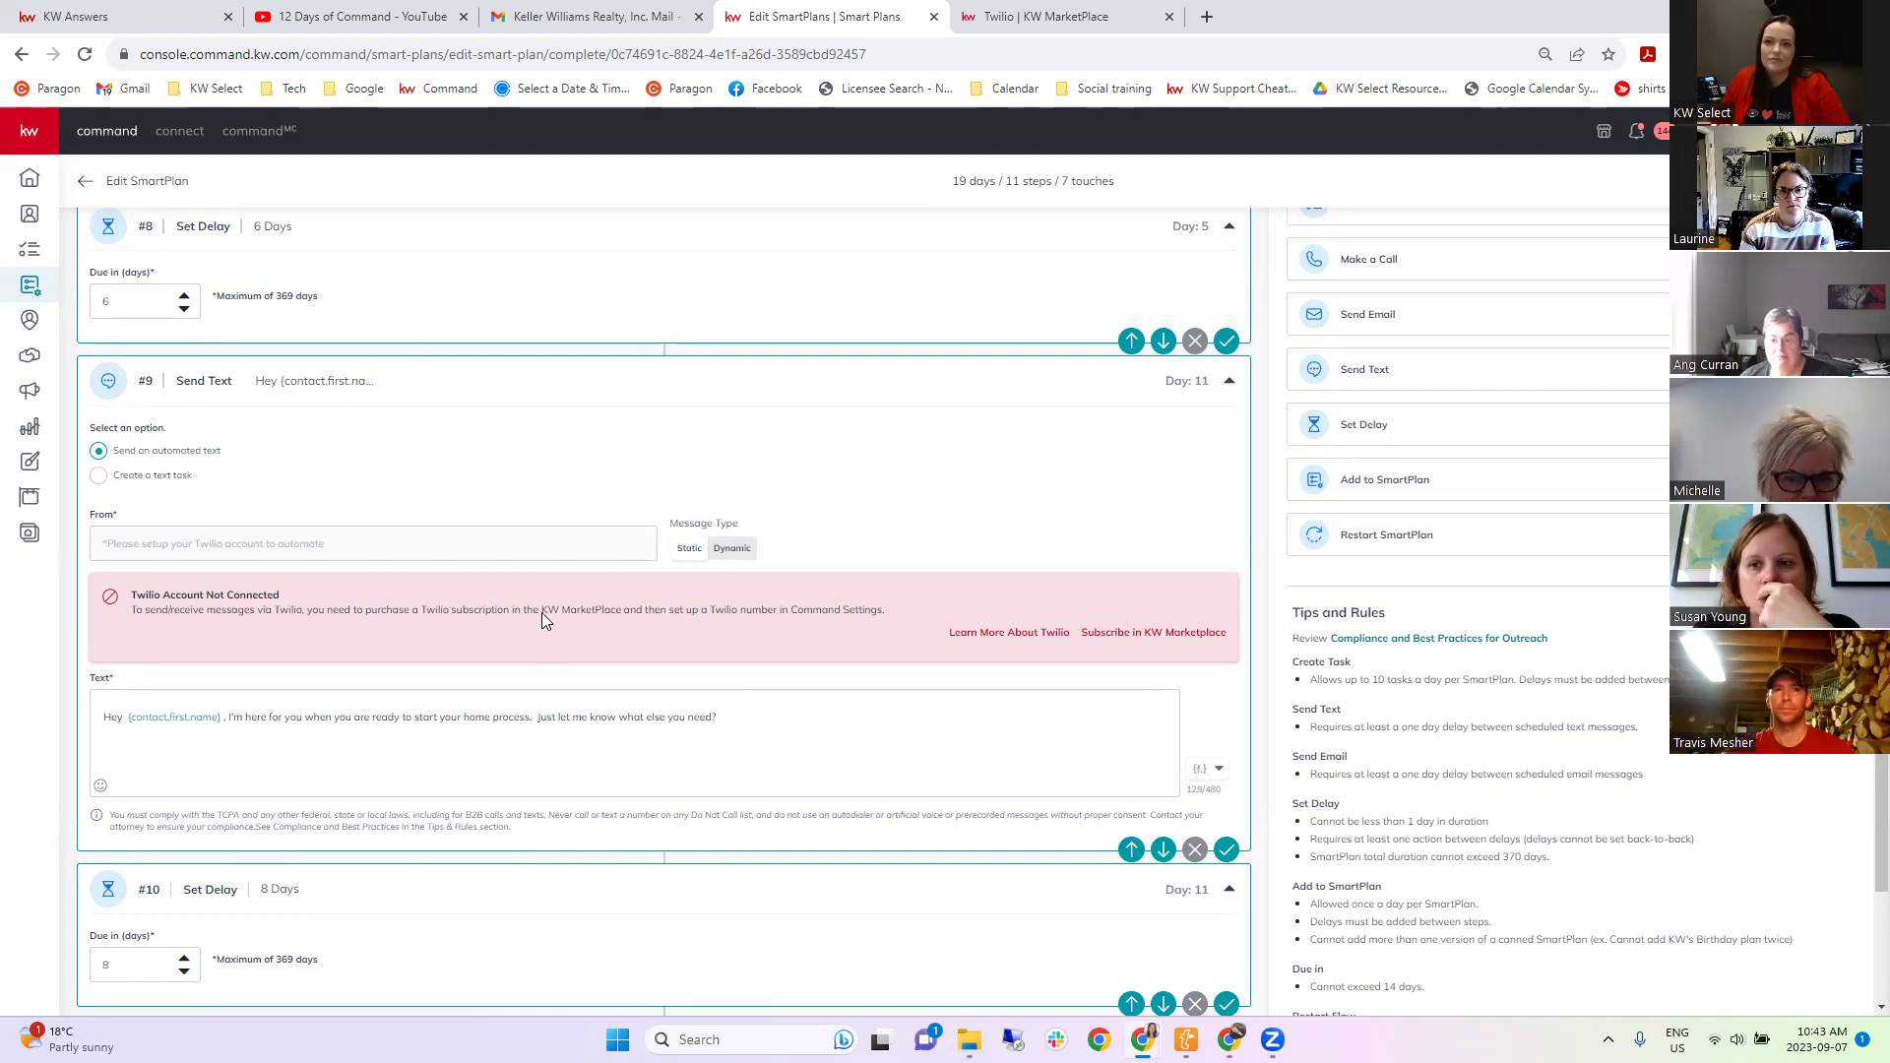
{"action": "scroll", "coordinate": [687, 463], "scroll_direction": "up", "scroll_amount": 3}
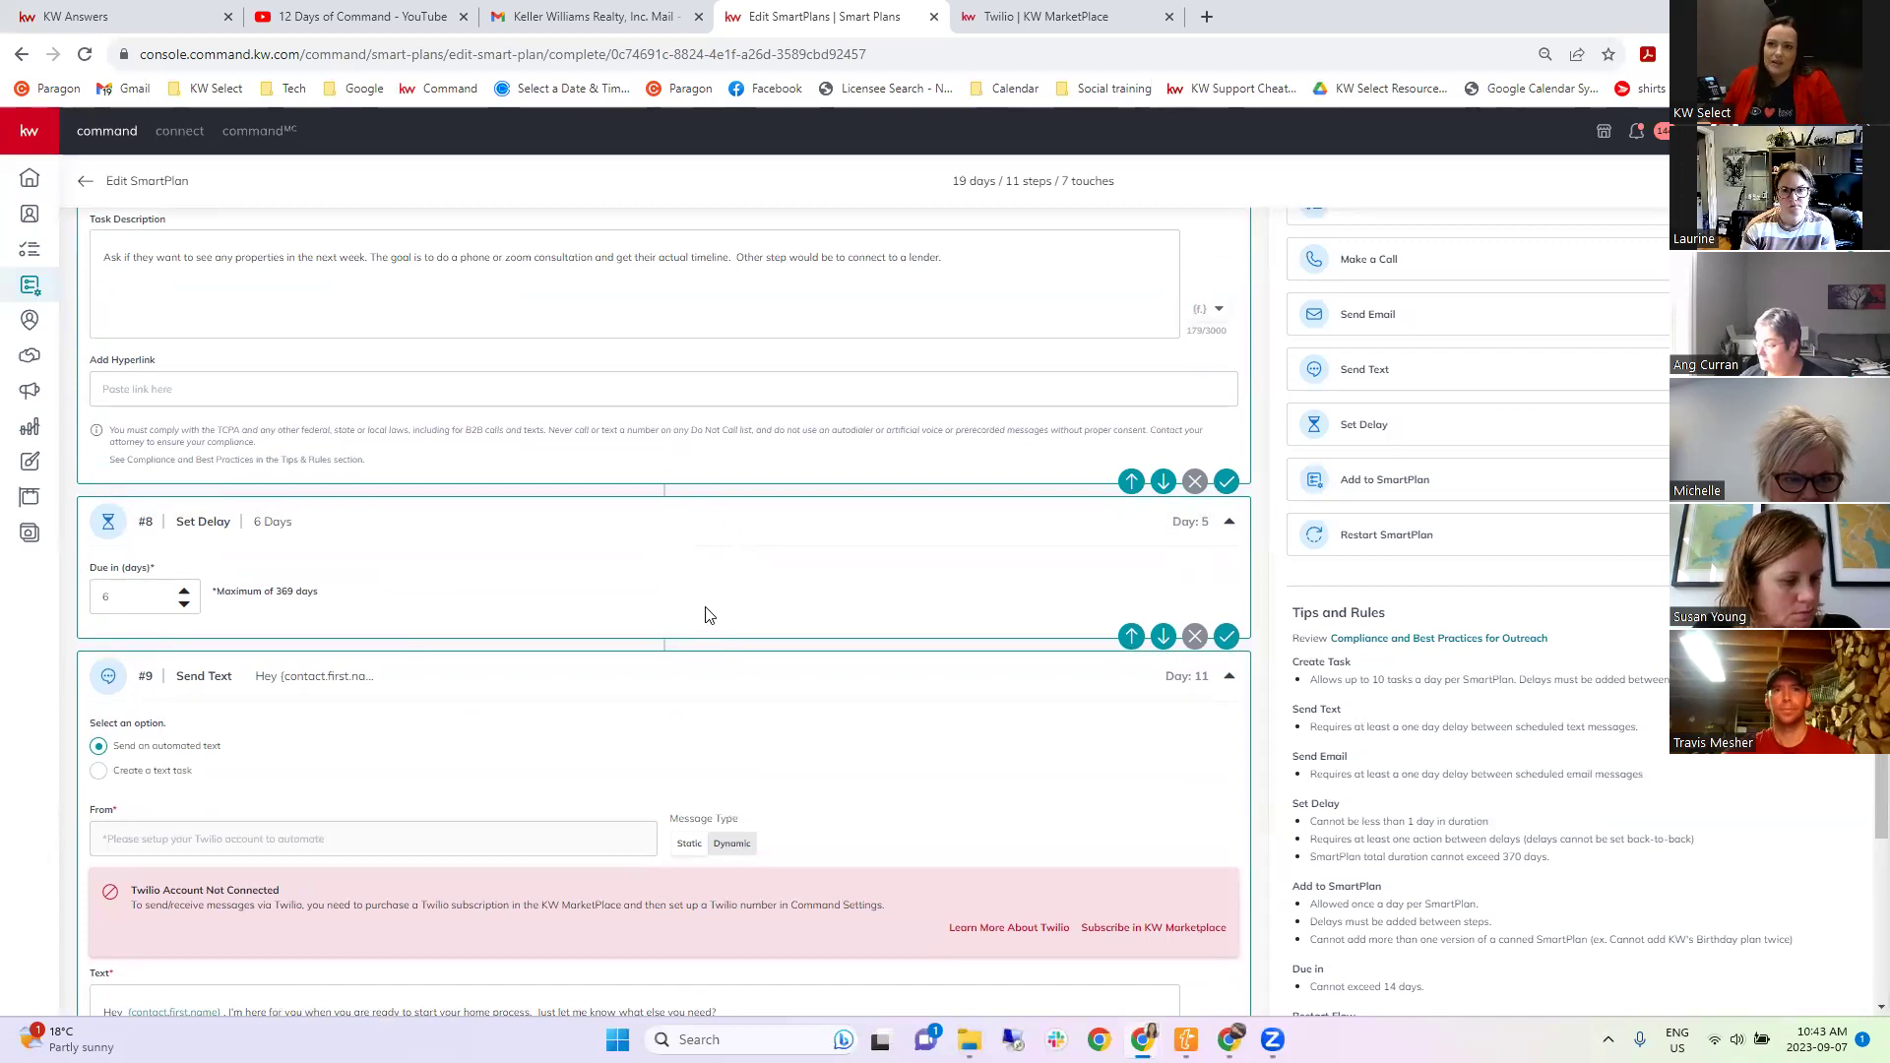
{"action": "scroll", "coordinate": [705, 615], "scroll_direction": "down", "scroll_amount": 4}
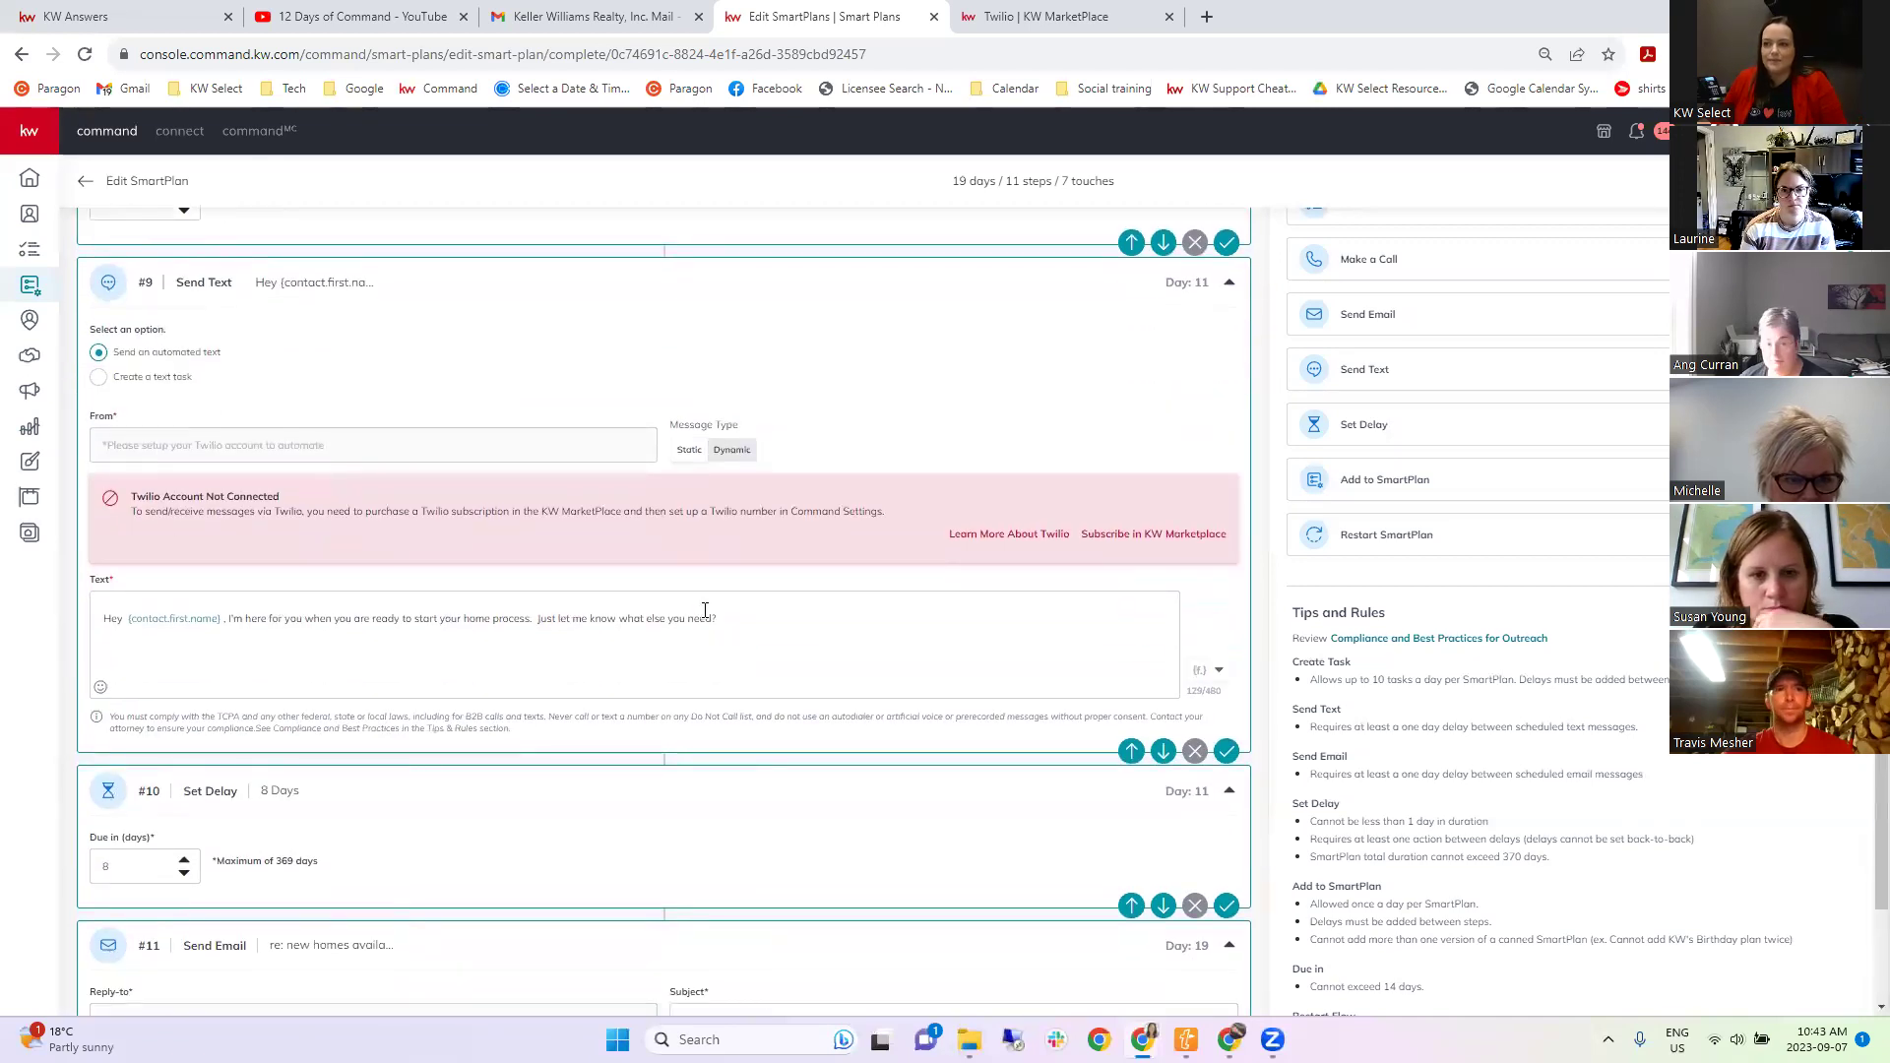
{"action": "scroll", "coordinate": [707, 626], "scroll_direction": "up", "scroll_amount": 4}
{"action": "scroll", "coordinate": [705, 633], "scroll_direction": "down", "scroll_amount": 9}
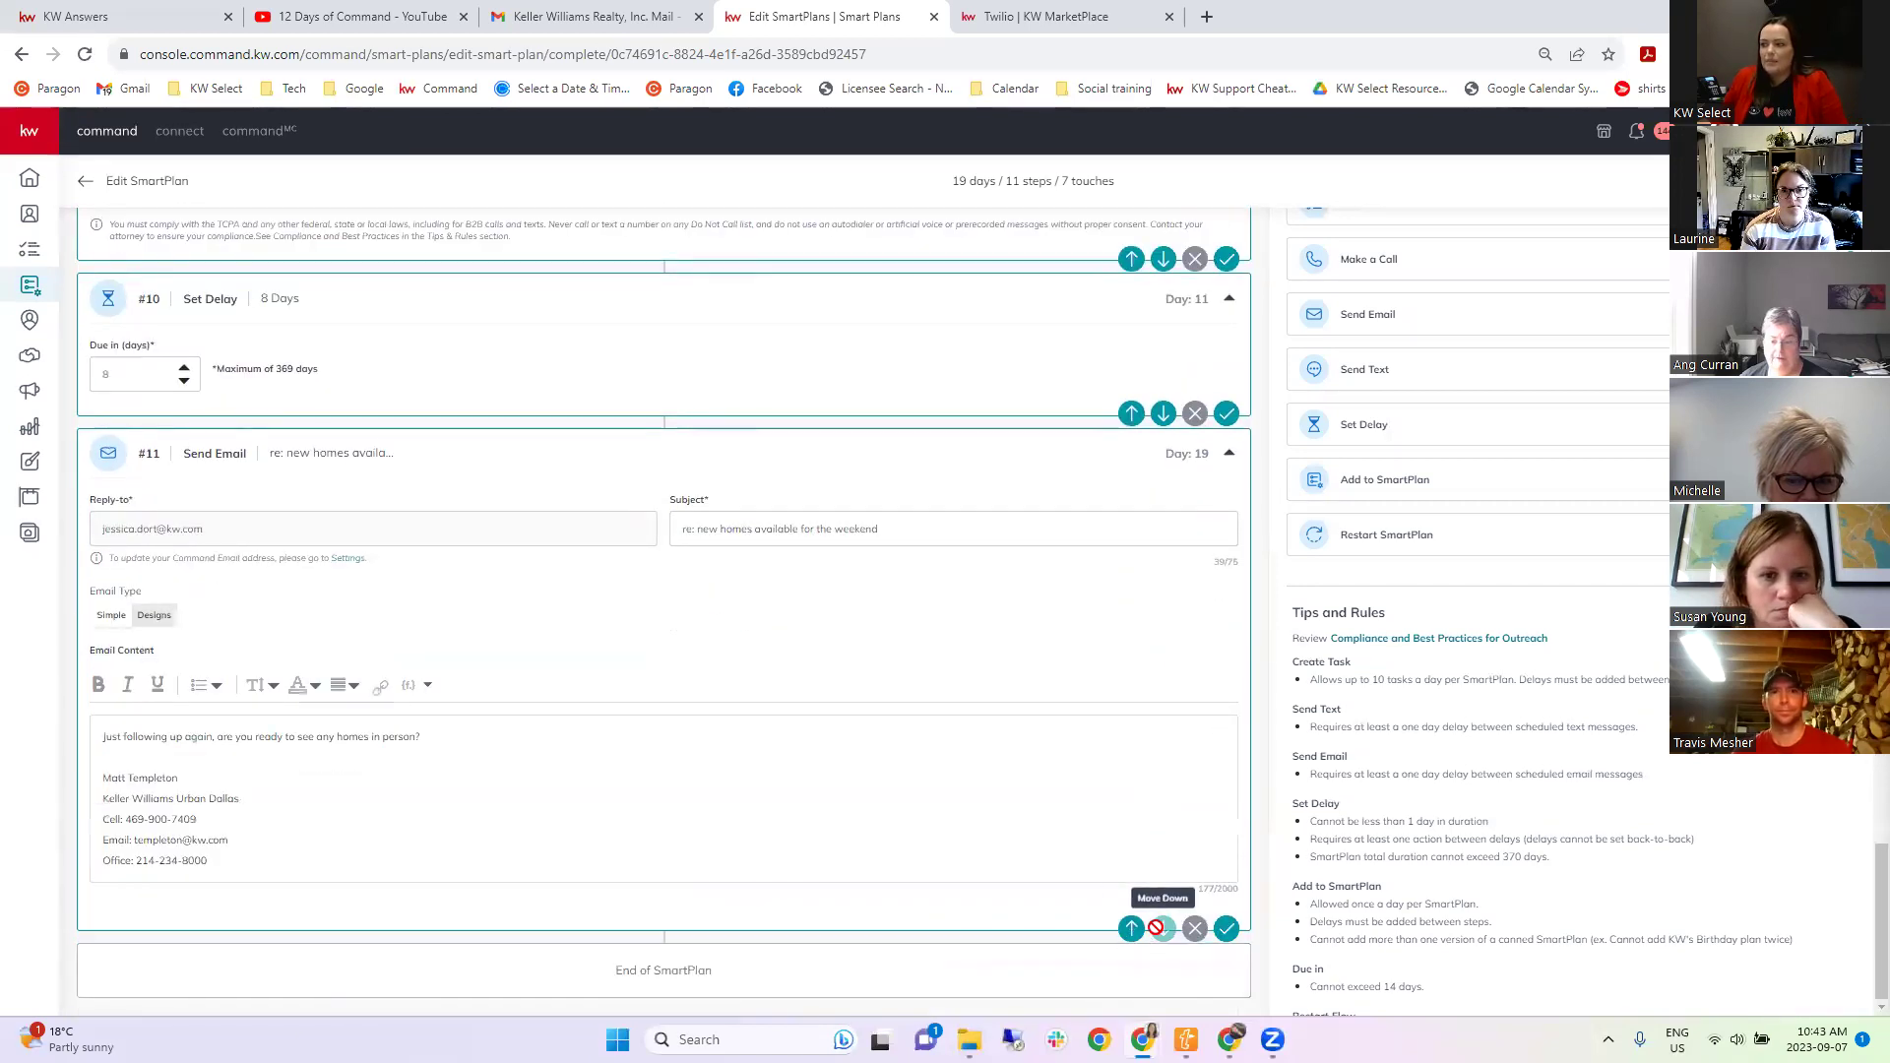
{"action": "left_click", "coordinate": [1132, 930]}
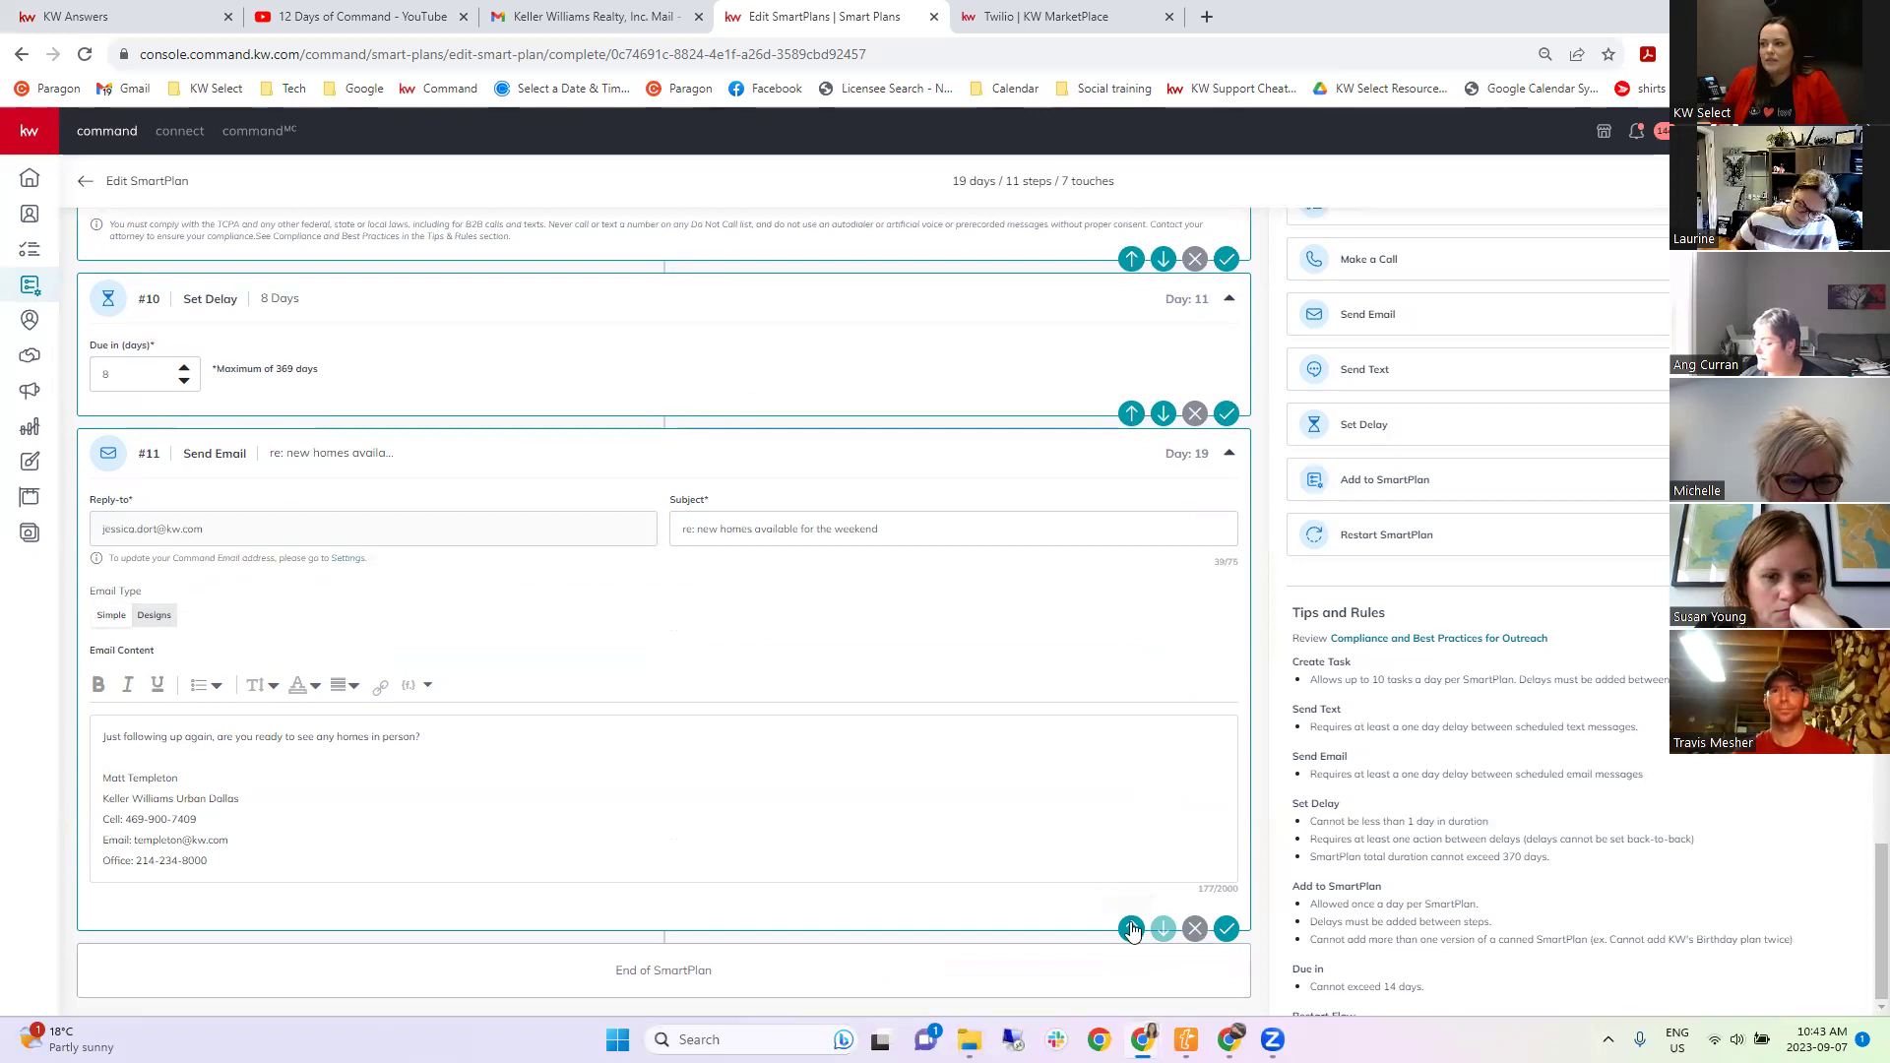
{"action": "left_click", "coordinate": [1132, 773]}
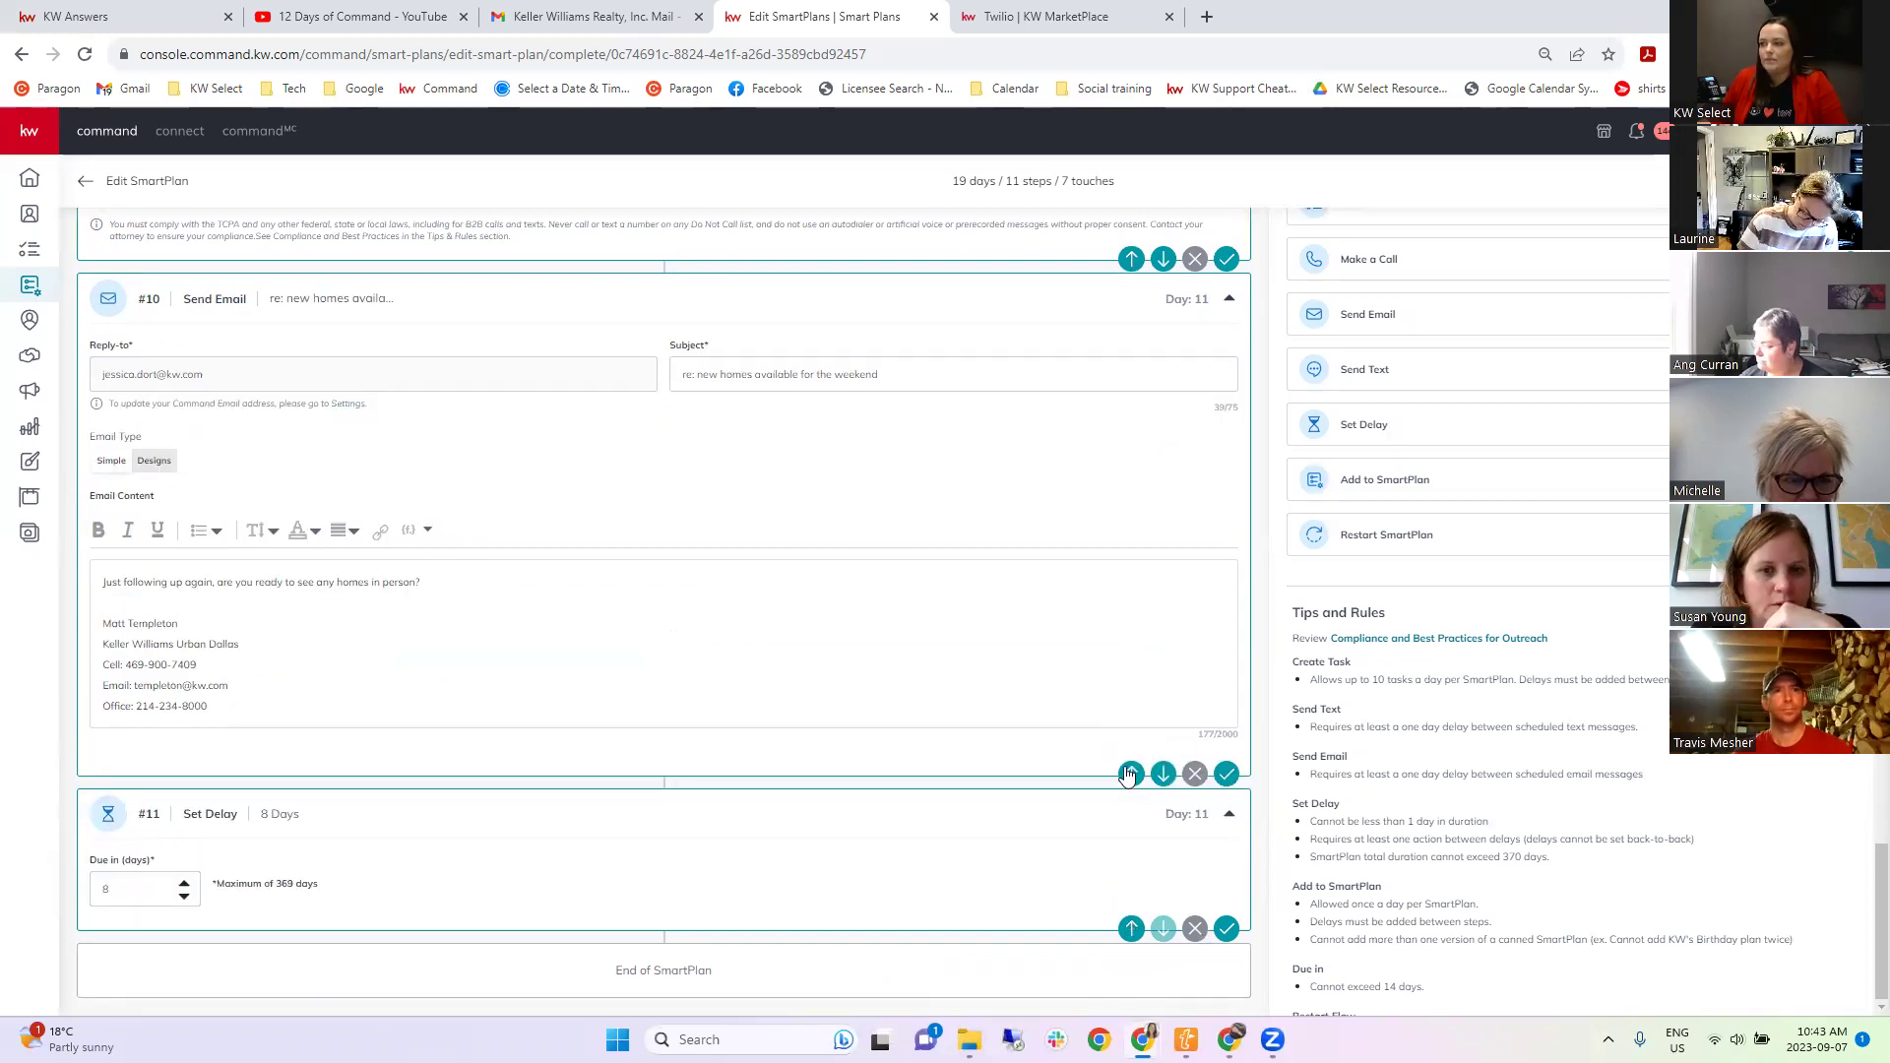
Remove step #11, the 8-day delay at the end of the SmartPlan.
{"action": "scroll", "coordinate": [1134, 734], "scroll_direction": "up", "scroll_amount": 3}
{"action": "scroll", "coordinate": [922, 654], "scroll_direction": "down", "scroll_amount": 3}
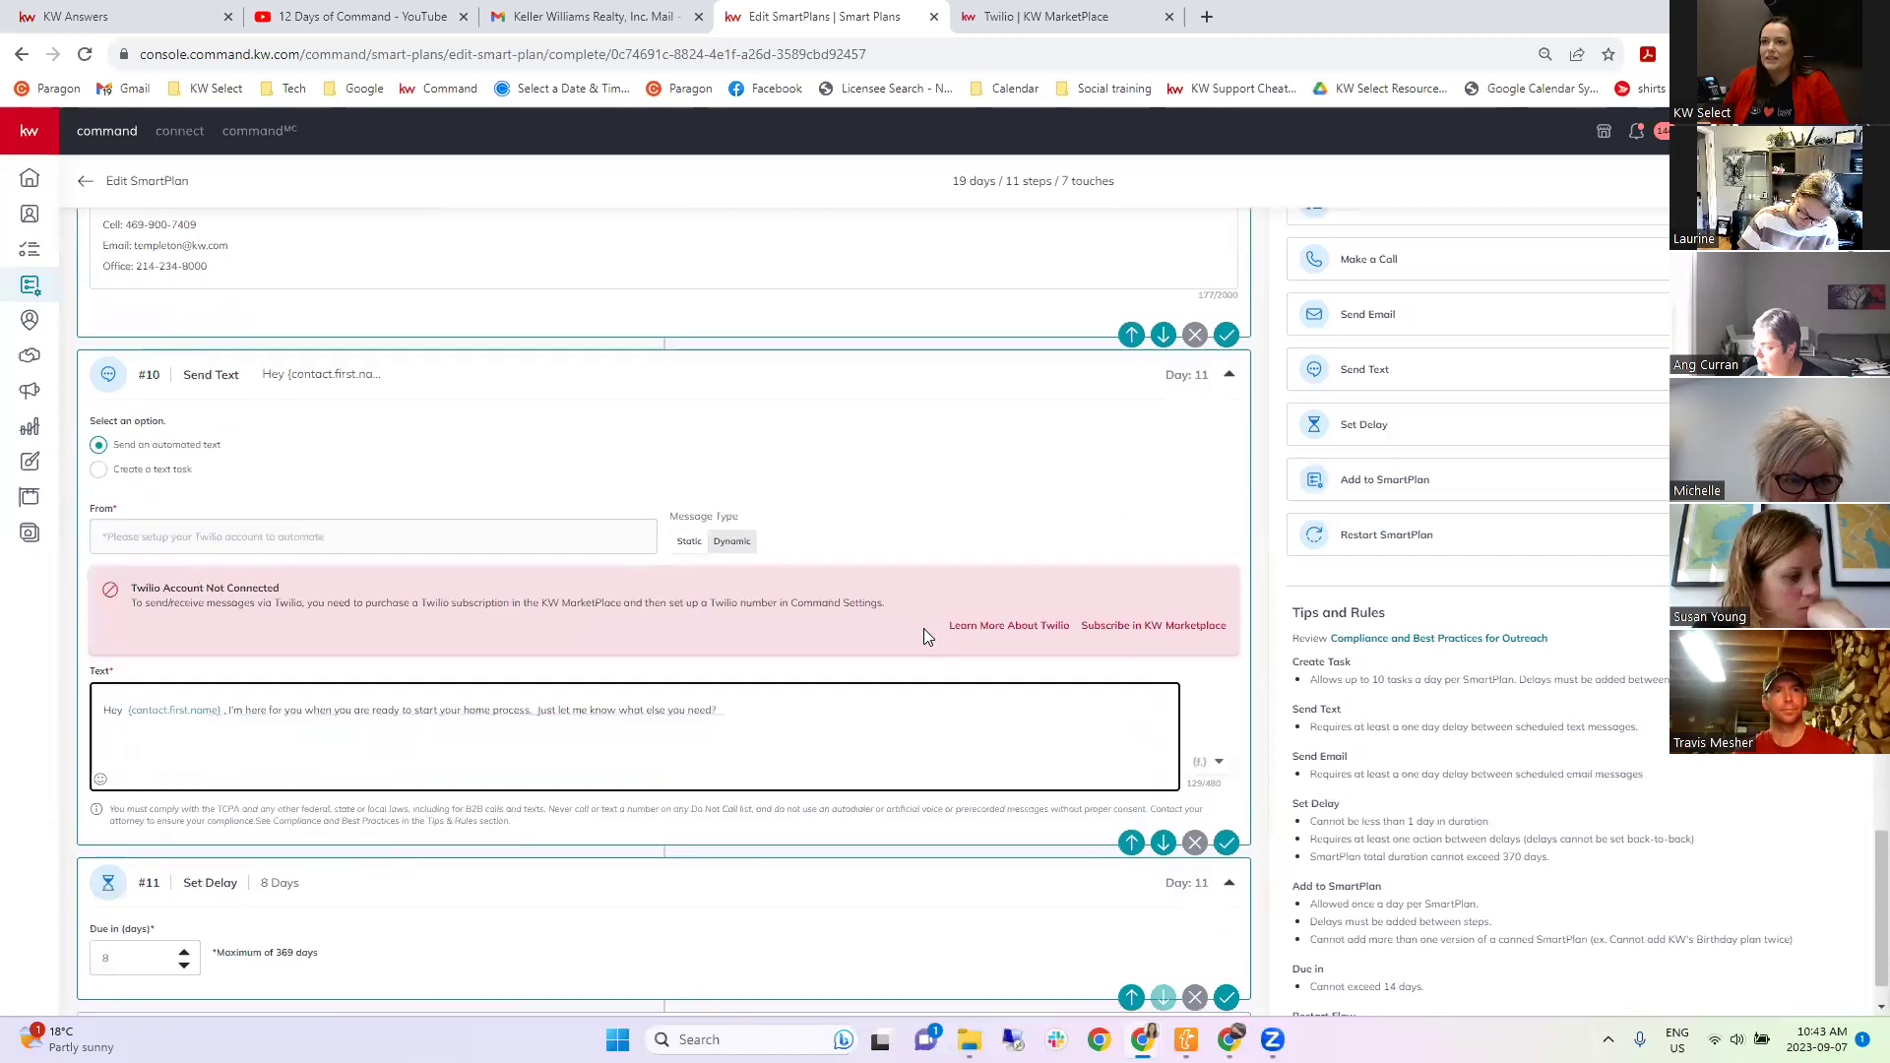
{"action": "scroll", "coordinate": [975, 691], "scroll_direction": "up", "scroll_amount": 15}
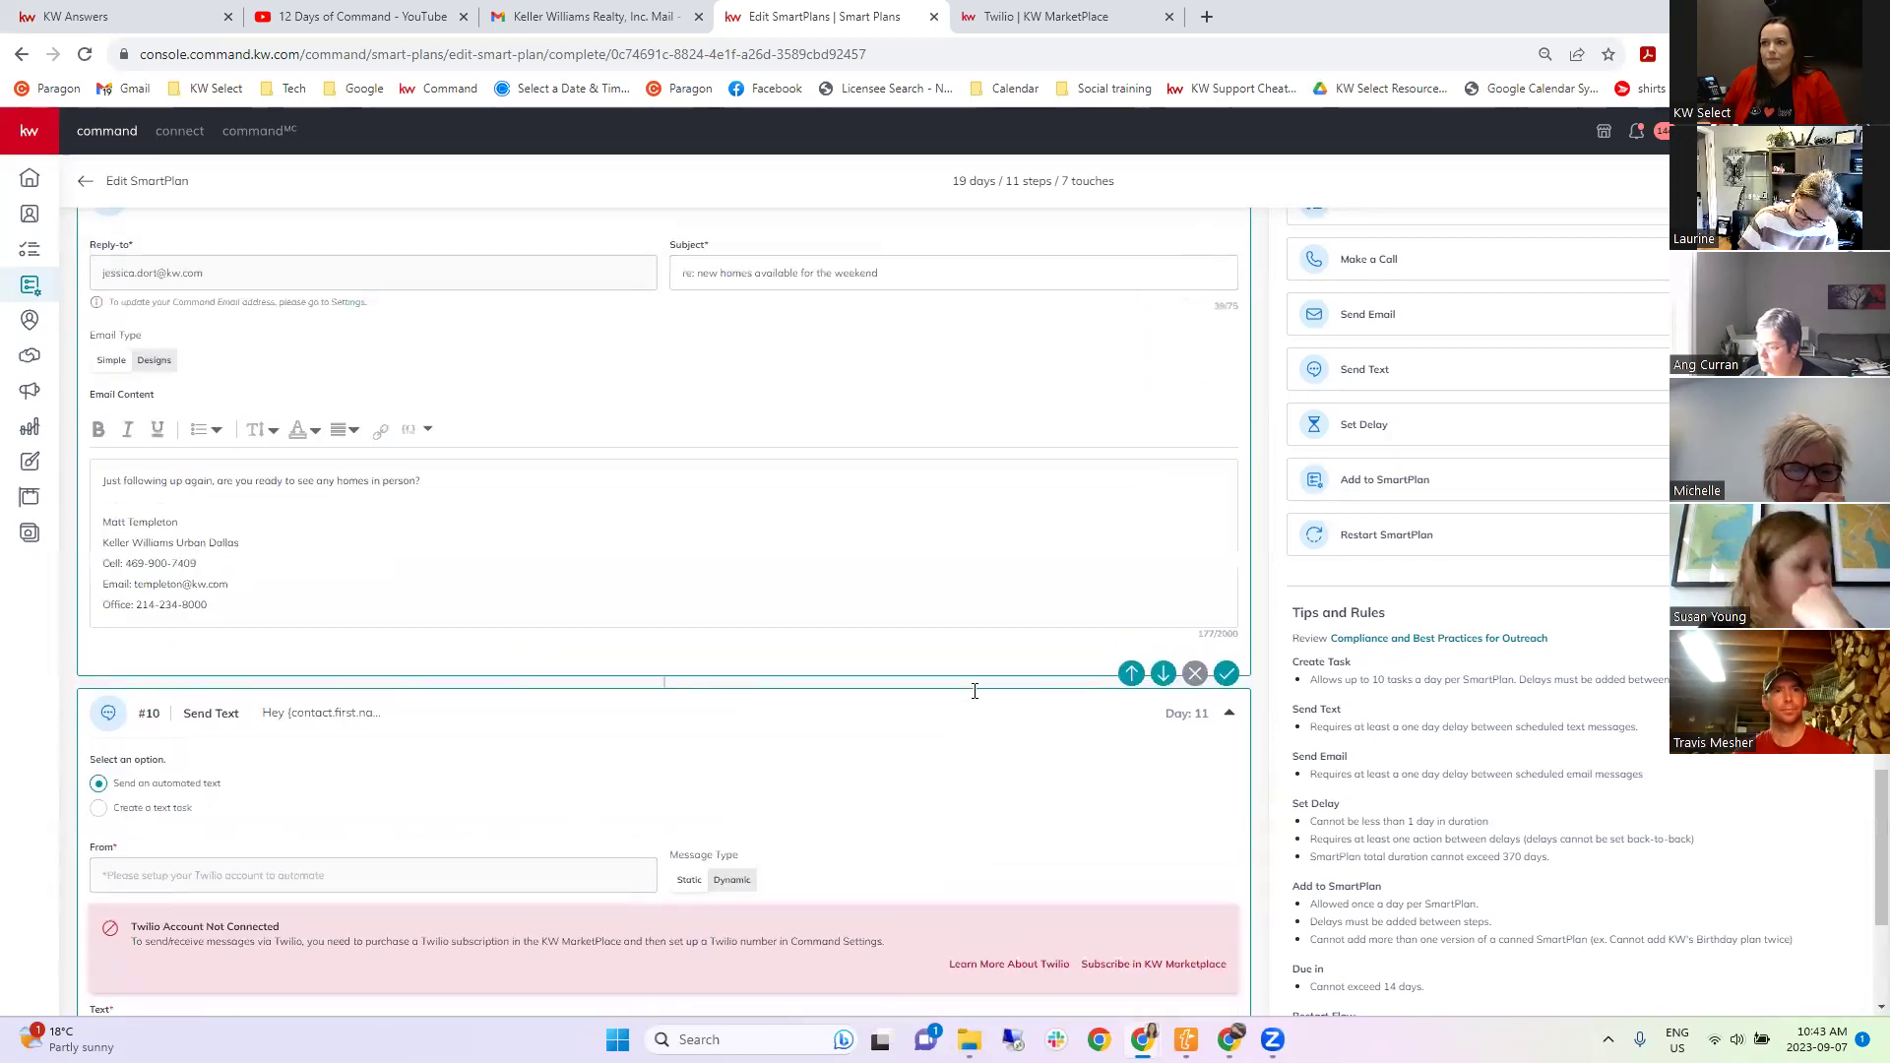
{"action": "scroll", "coordinate": [971, 689], "scroll_direction": "down", "scroll_amount": 15}
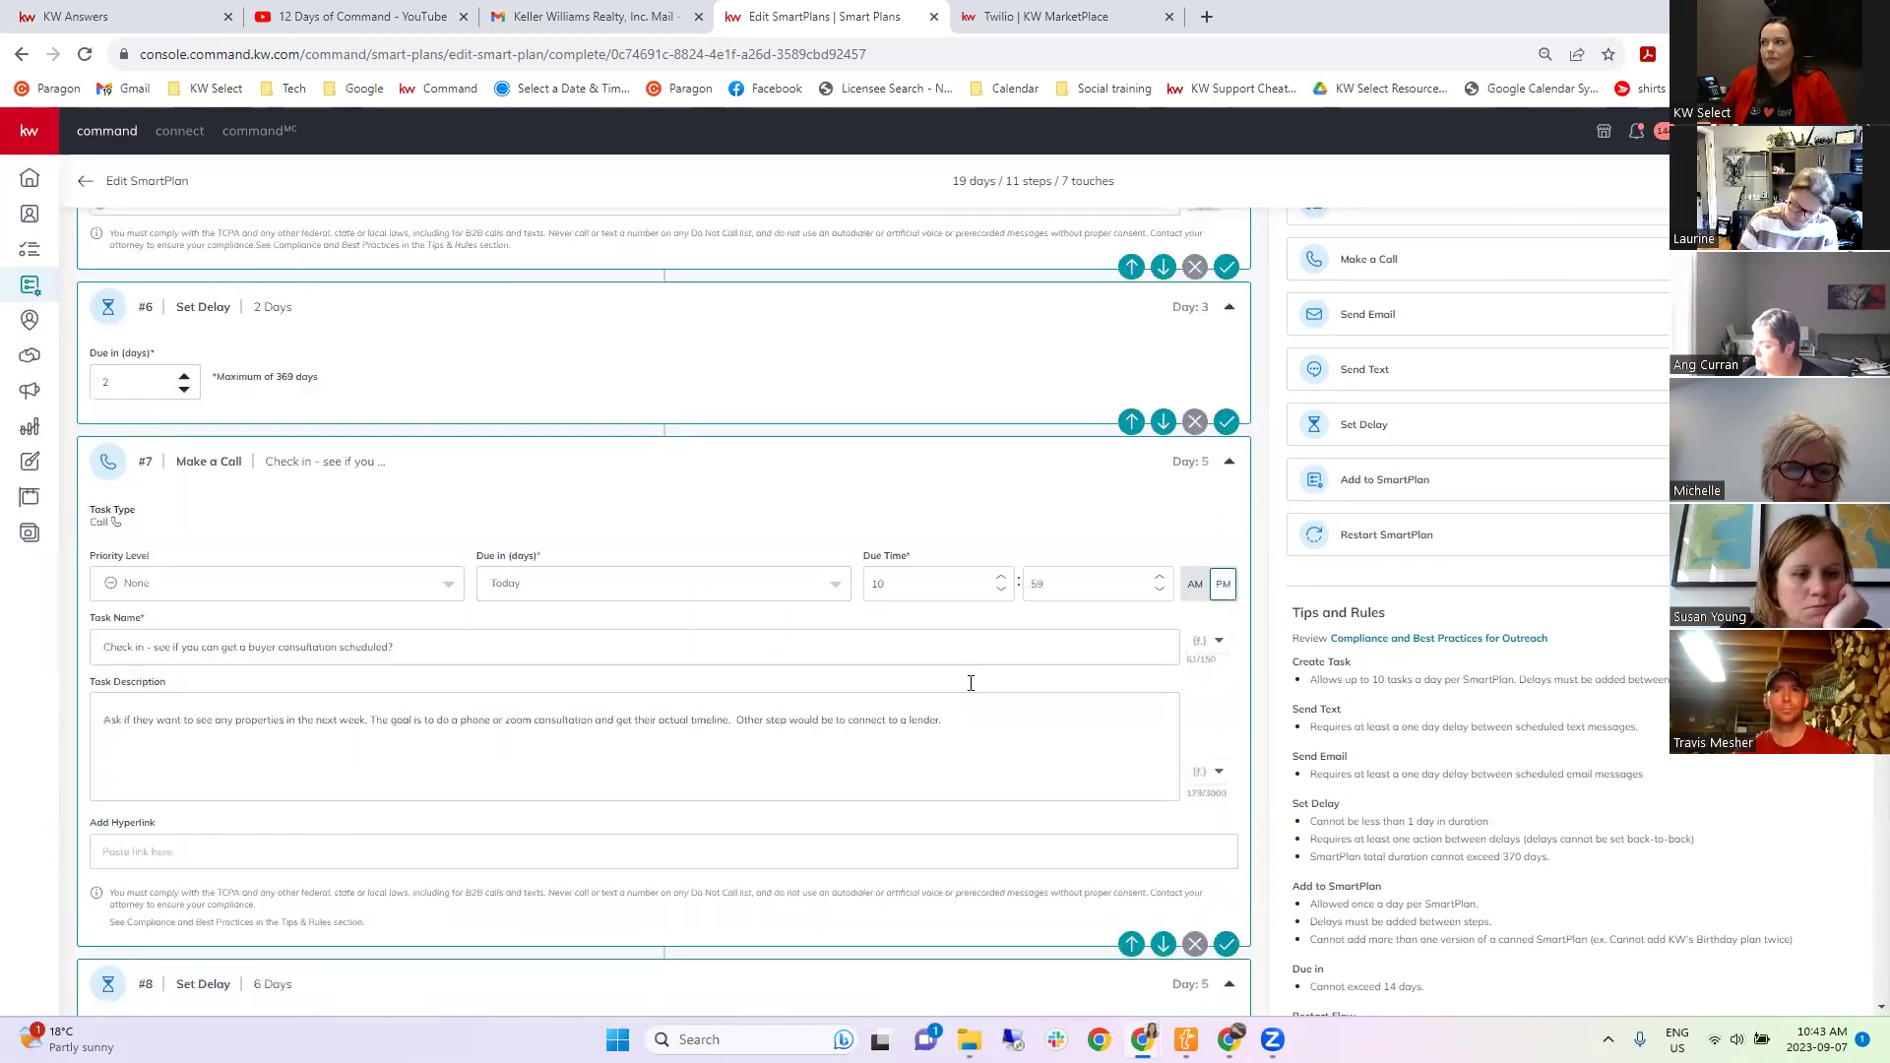
{"action": "left_click", "coordinate": [1194, 928]}
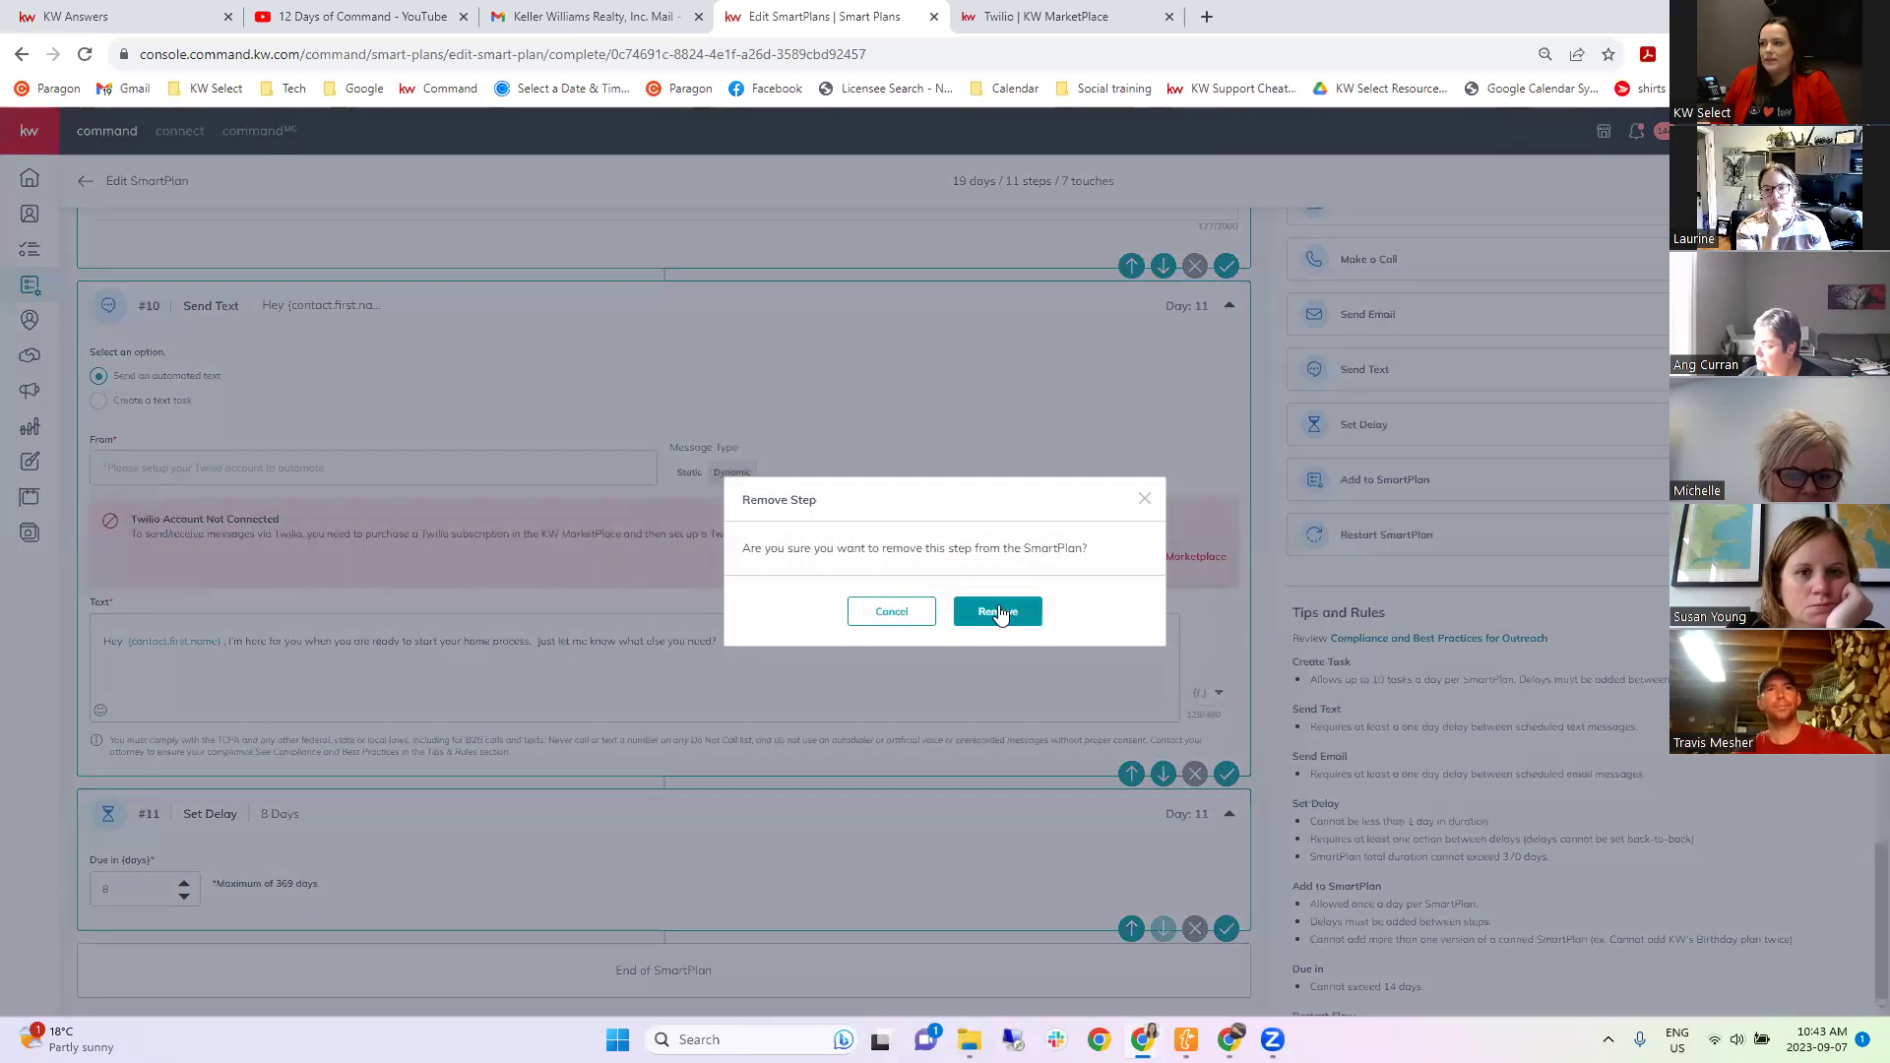
{"action": "left_click", "coordinate": [995, 612]}
Enter "-" as the missing task name of the step #2 text task, save the plan and return to the My SmartPlans list.
{"action": "scroll", "coordinate": [1173, 668], "scroll_direction": "up", "scroll_amount": 20}
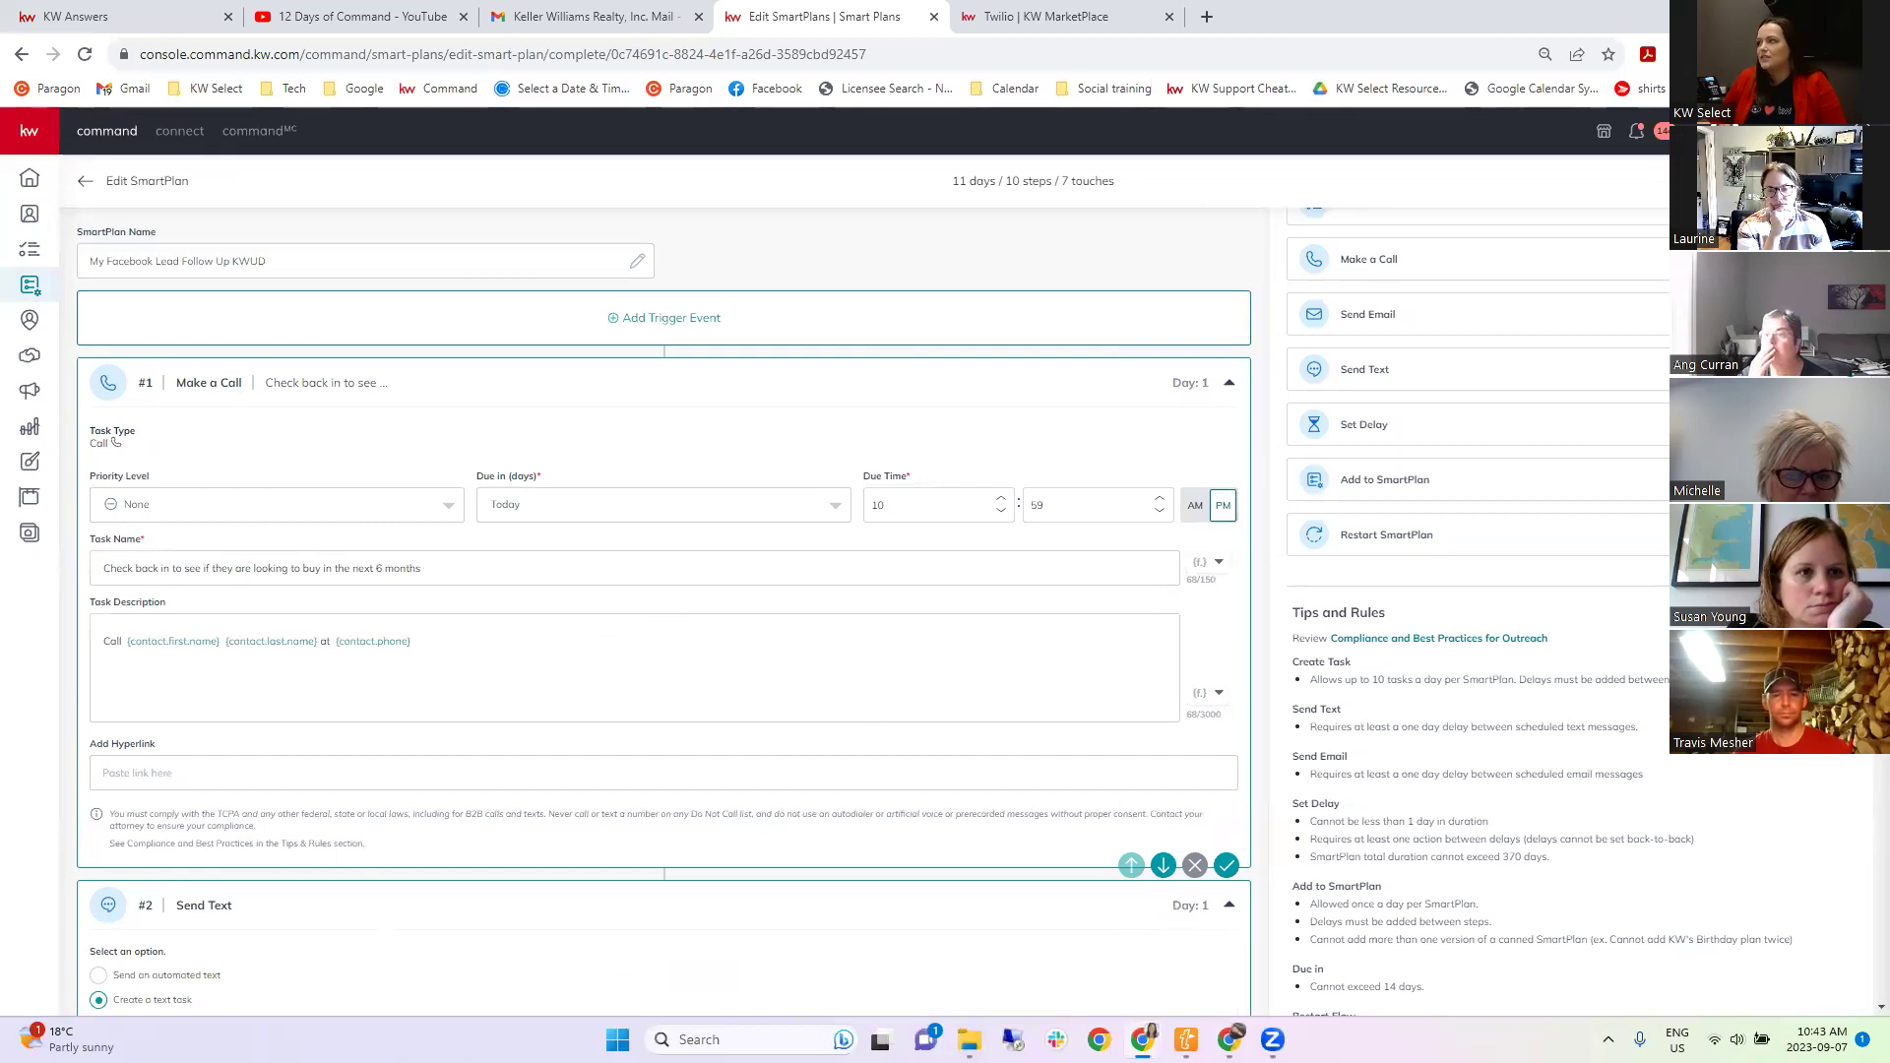
{"action": "scroll", "coordinate": [924, 427], "scroll_direction": "down", "scroll_amount": 8}
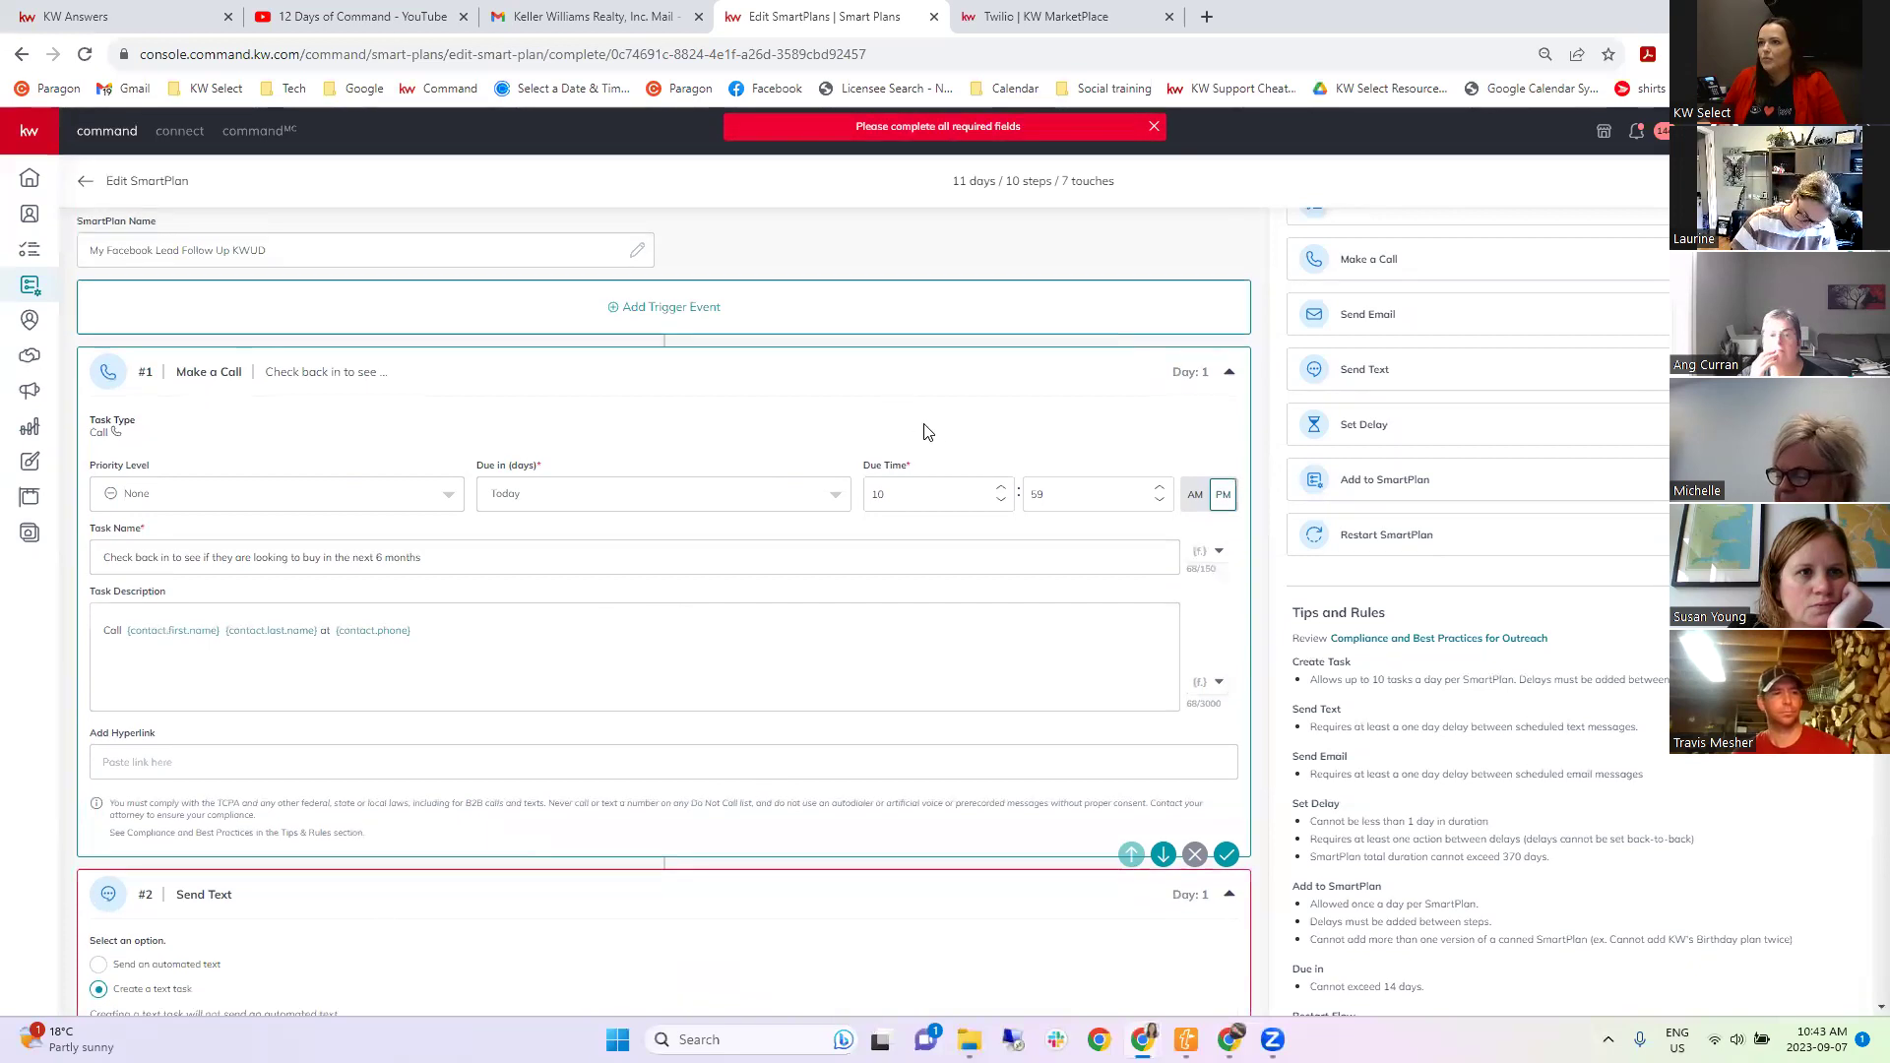
{"action": "left_click", "coordinate": [288, 411]}
{"action": "scroll", "coordinate": [253, 552], "scroll_direction": "down", "scroll_amount": 15}
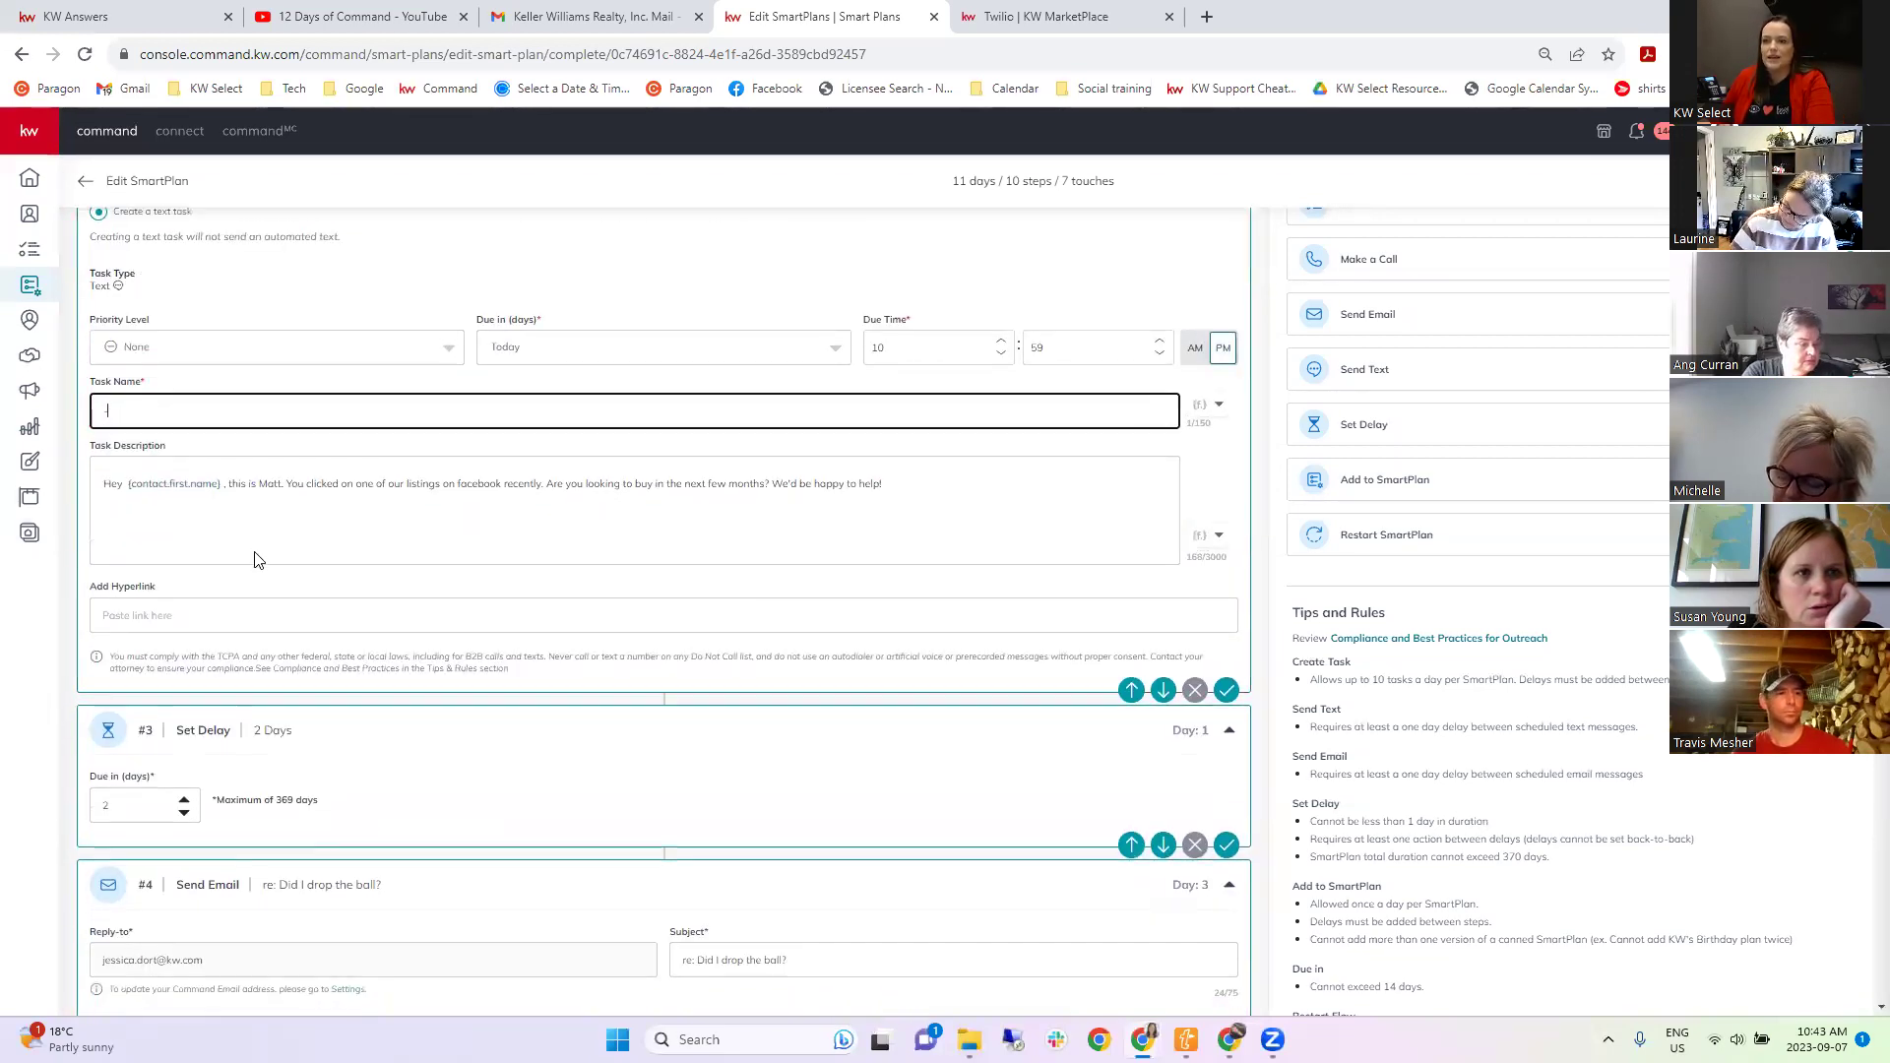
{"action": "scroll", "coordinate": [261, 590], "scroll_direction": "down", "scroll_amount": 20}
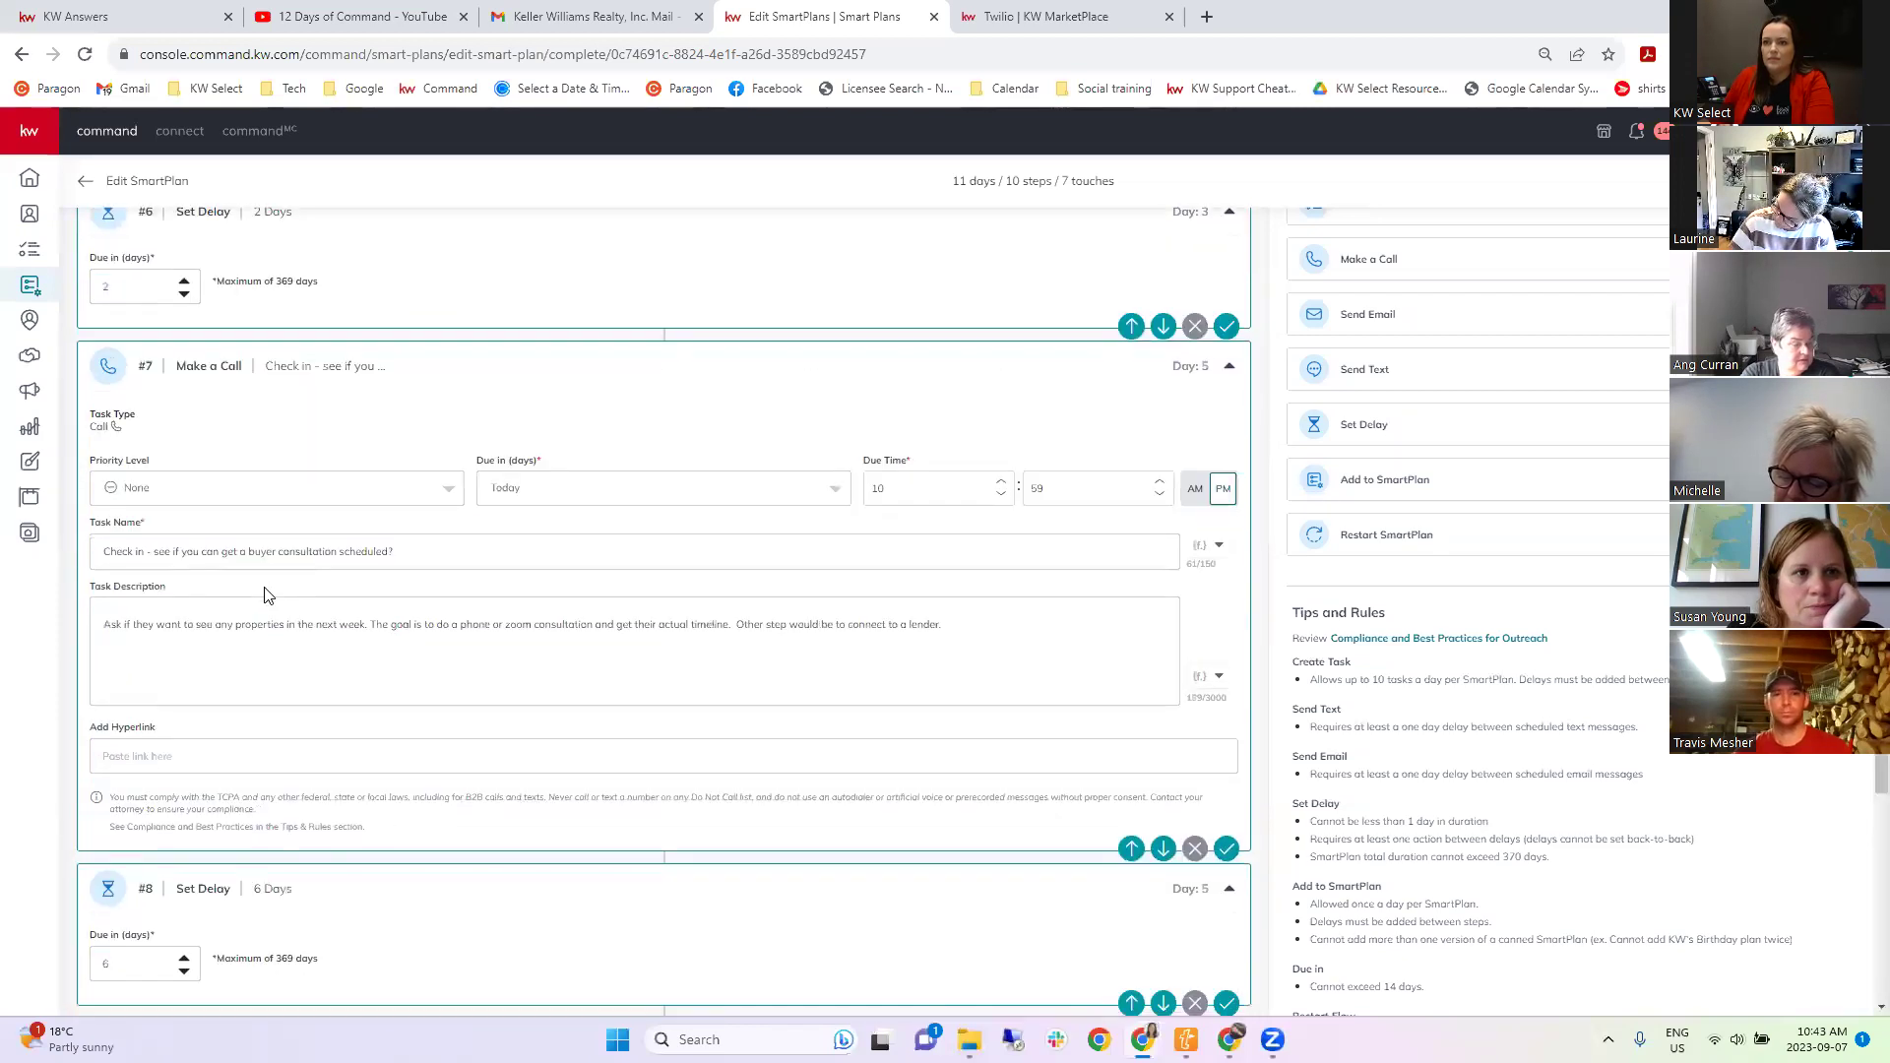
{"action": "scroll", "coordinate": [274, 640], "scroll_direction": "up", "scroll_amount": 20}
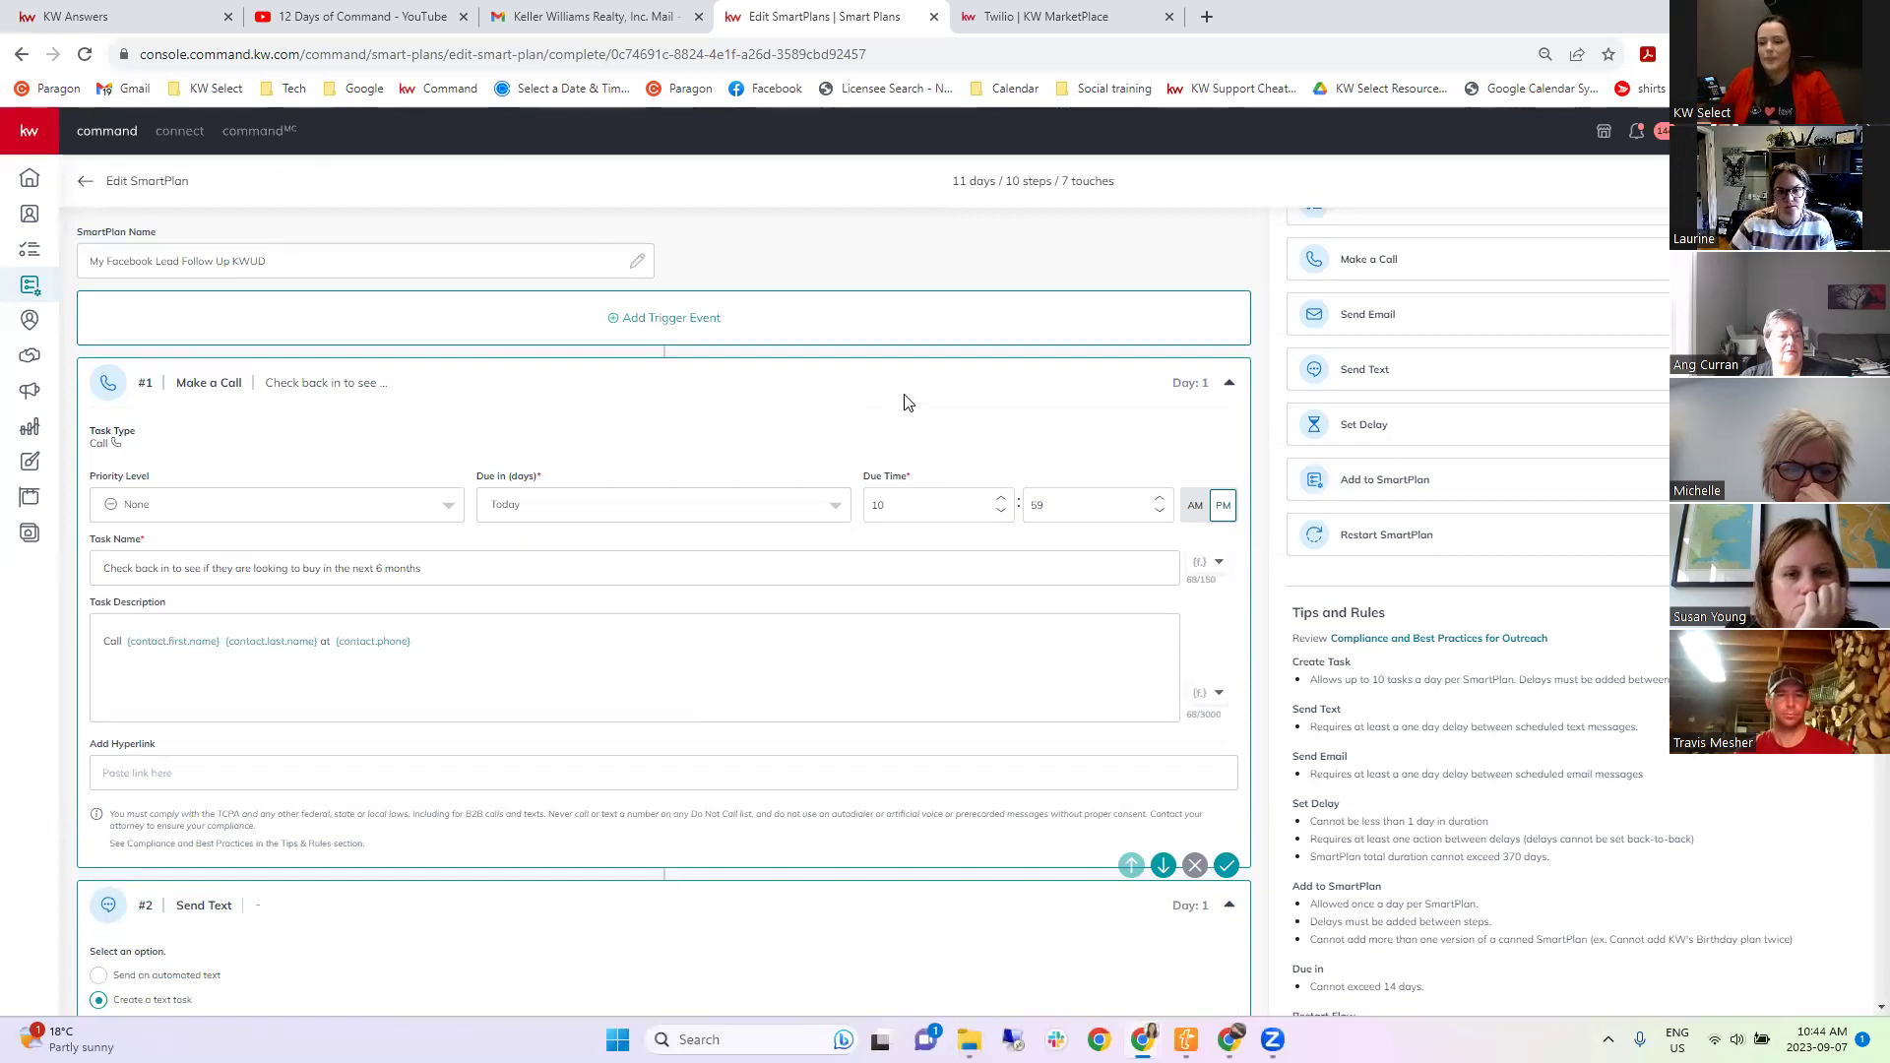
{"action": "left_click", "coordinate": [84, 185]}
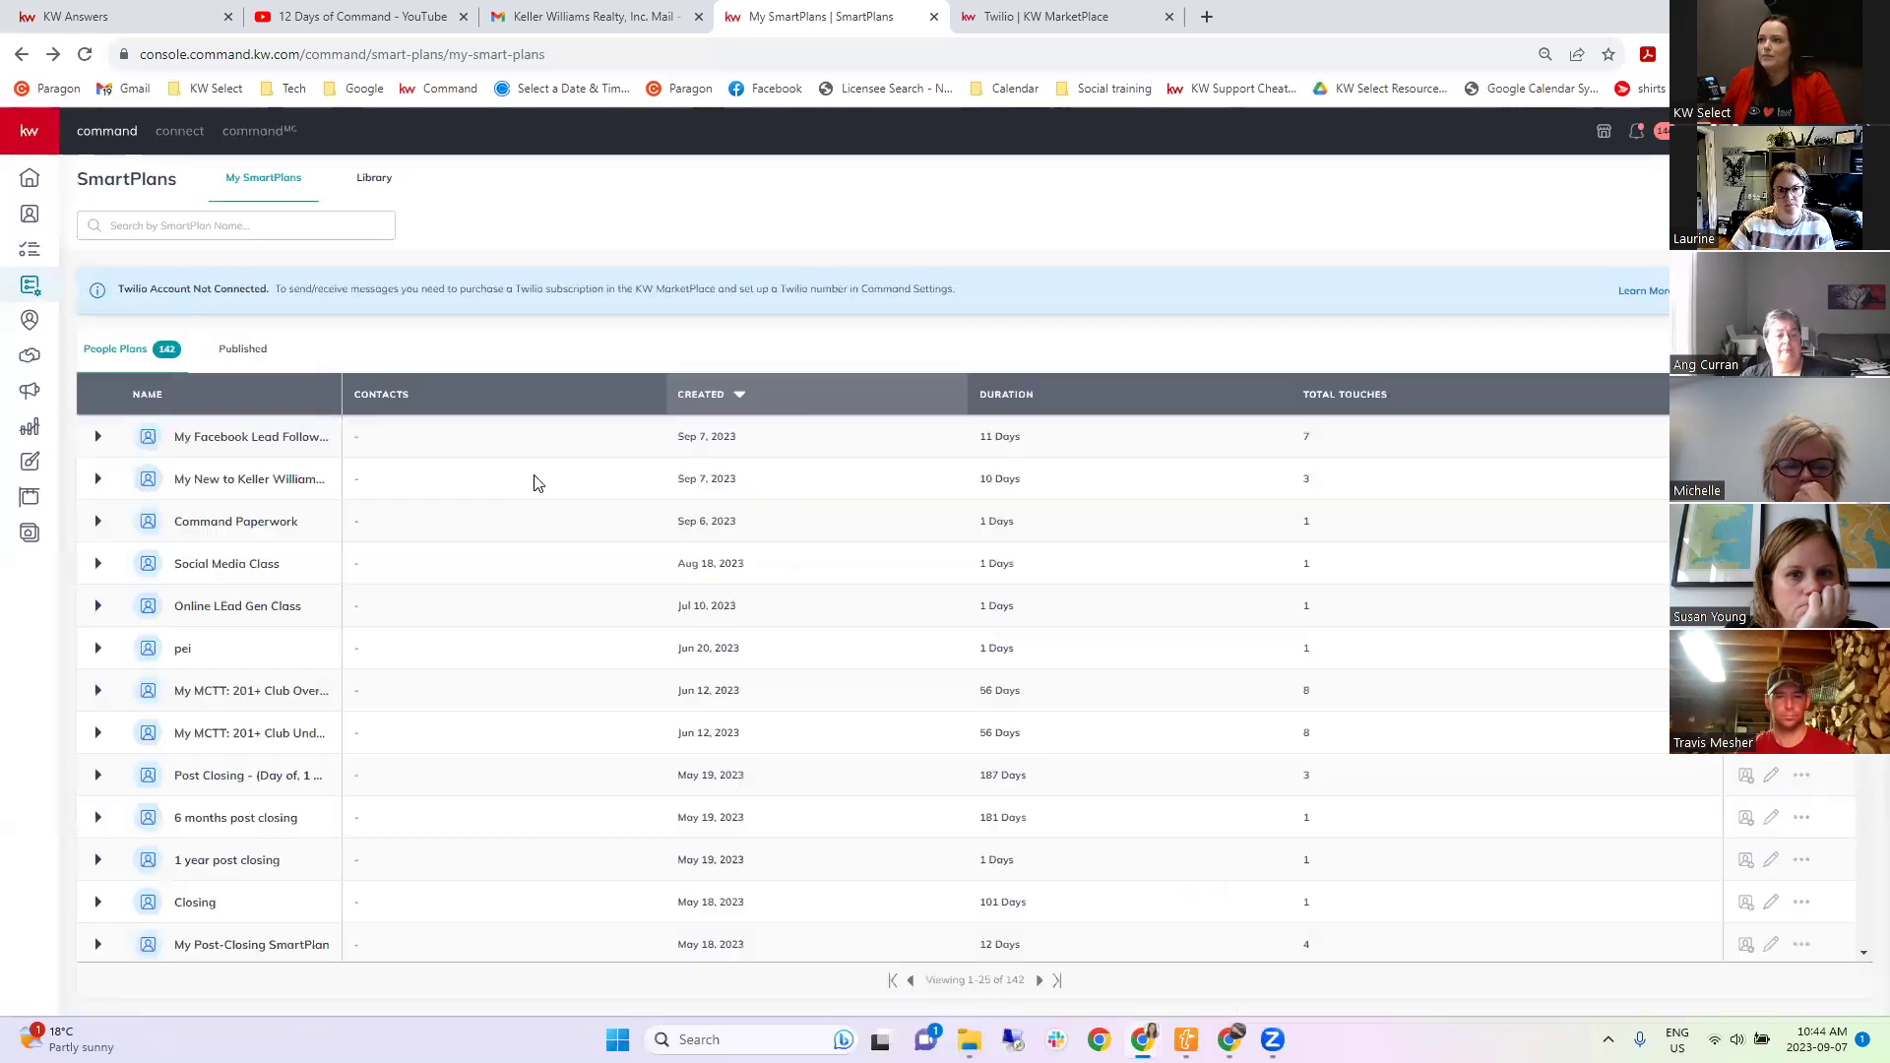
Open the My New to Keller Williams (New License) SmartPlan and read through its "Thank You For Your Support" email.
{"action": "left_click", "coordinate": [251, 480]}
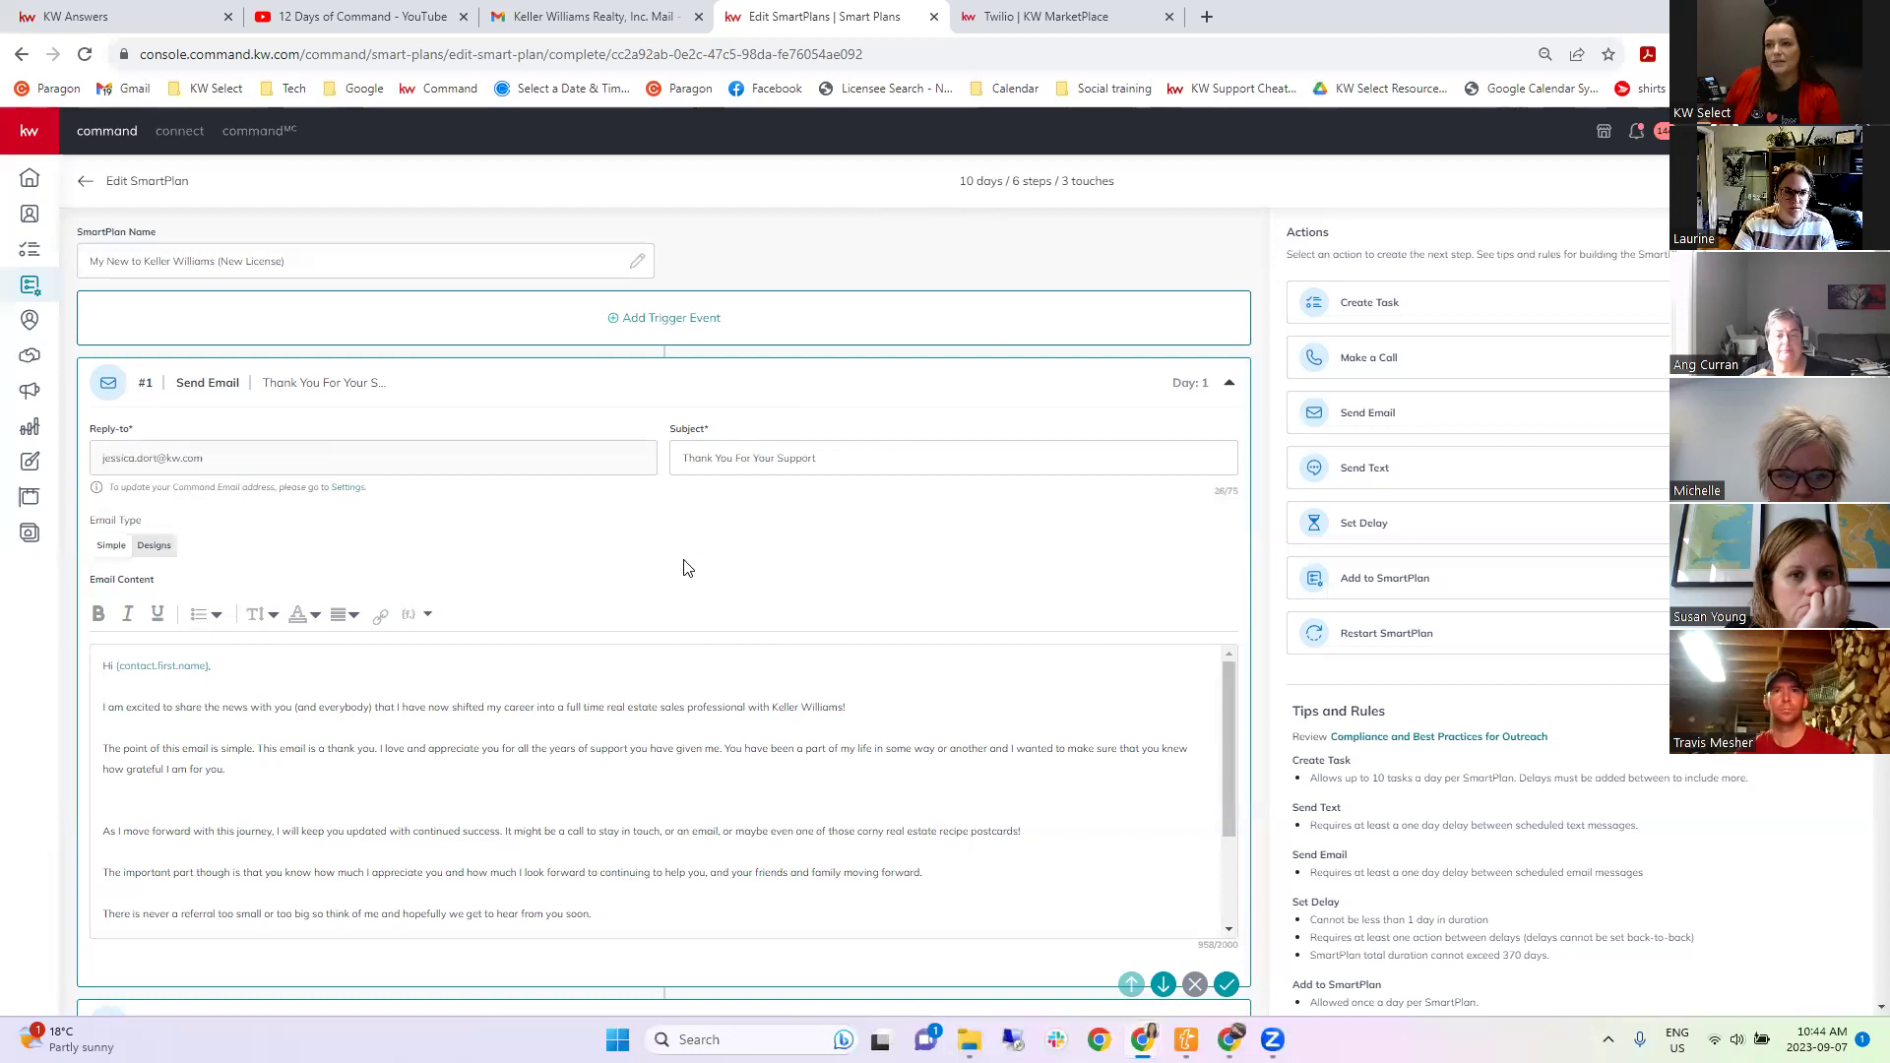
{"action": "scroll", "coordinate": [1132, 644], "scroll_direction": "down", "scroll_amount": 1}
{"action": "mouse_move", "coordinate": [1224, 600]}
{"action": "left_mouse_down"}
{"action": "mouse_move", "coordinate": [1234, 699]}
{"action": "mouse_move", "coordinate": [1248, 591]}
{"action": "left_mouse_up"}
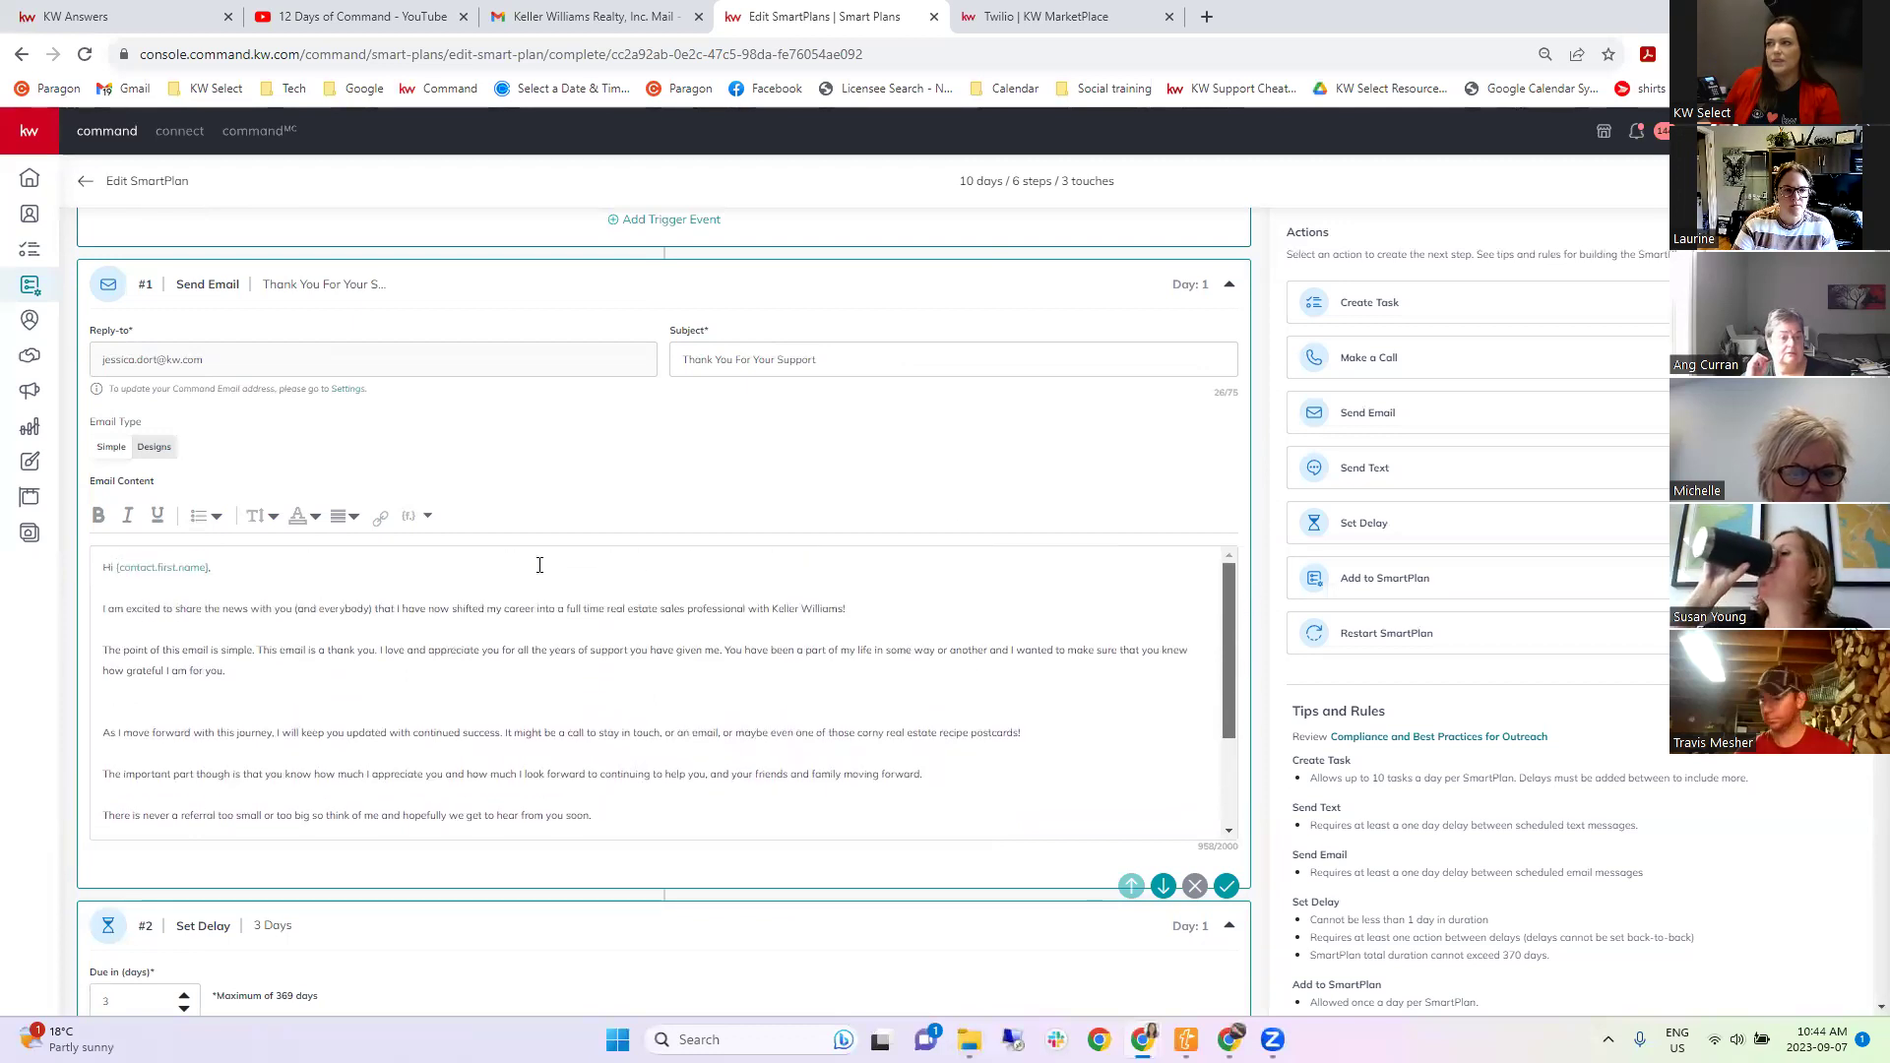
{"action": "left_click_drag", "start_coordinate": [1226, 594], "coordinate": [1221, 652]}
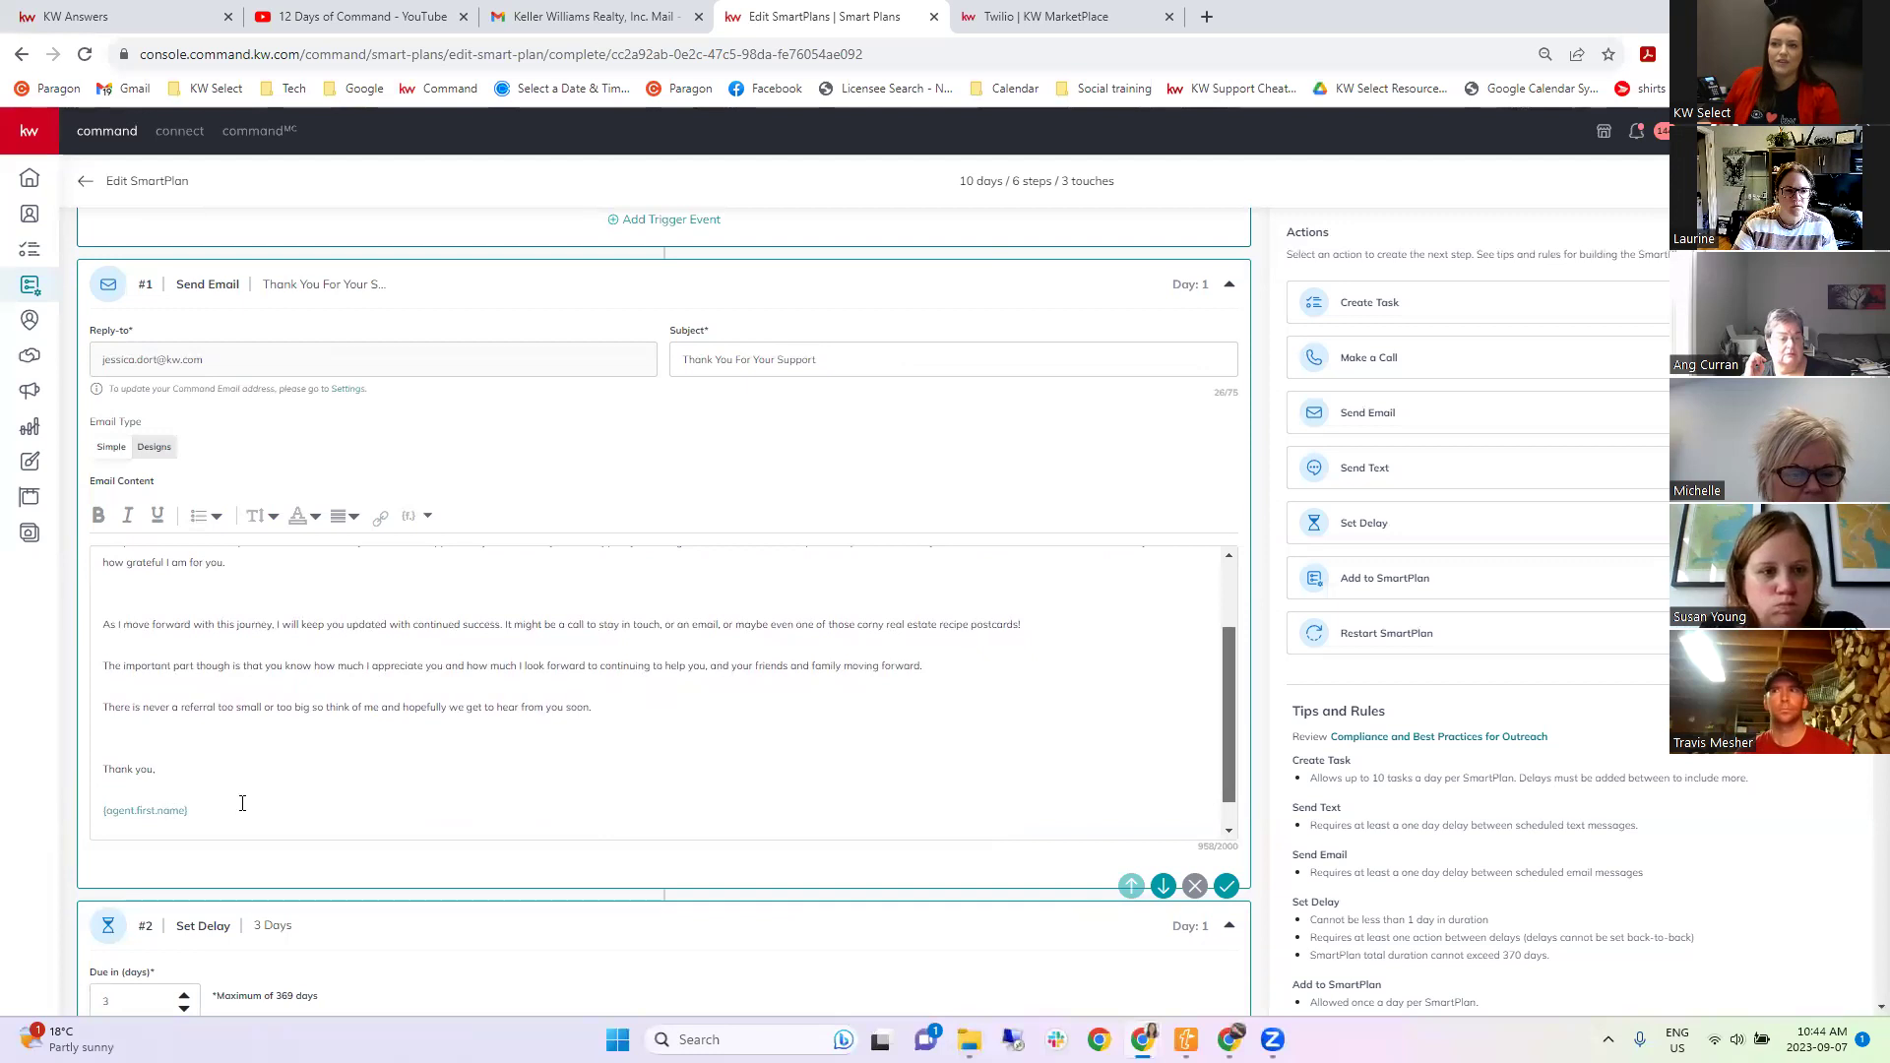
{"action": "scroll", "coordinate": [731, 708], "scroll_direction": "up", "scroll_amount": 5}
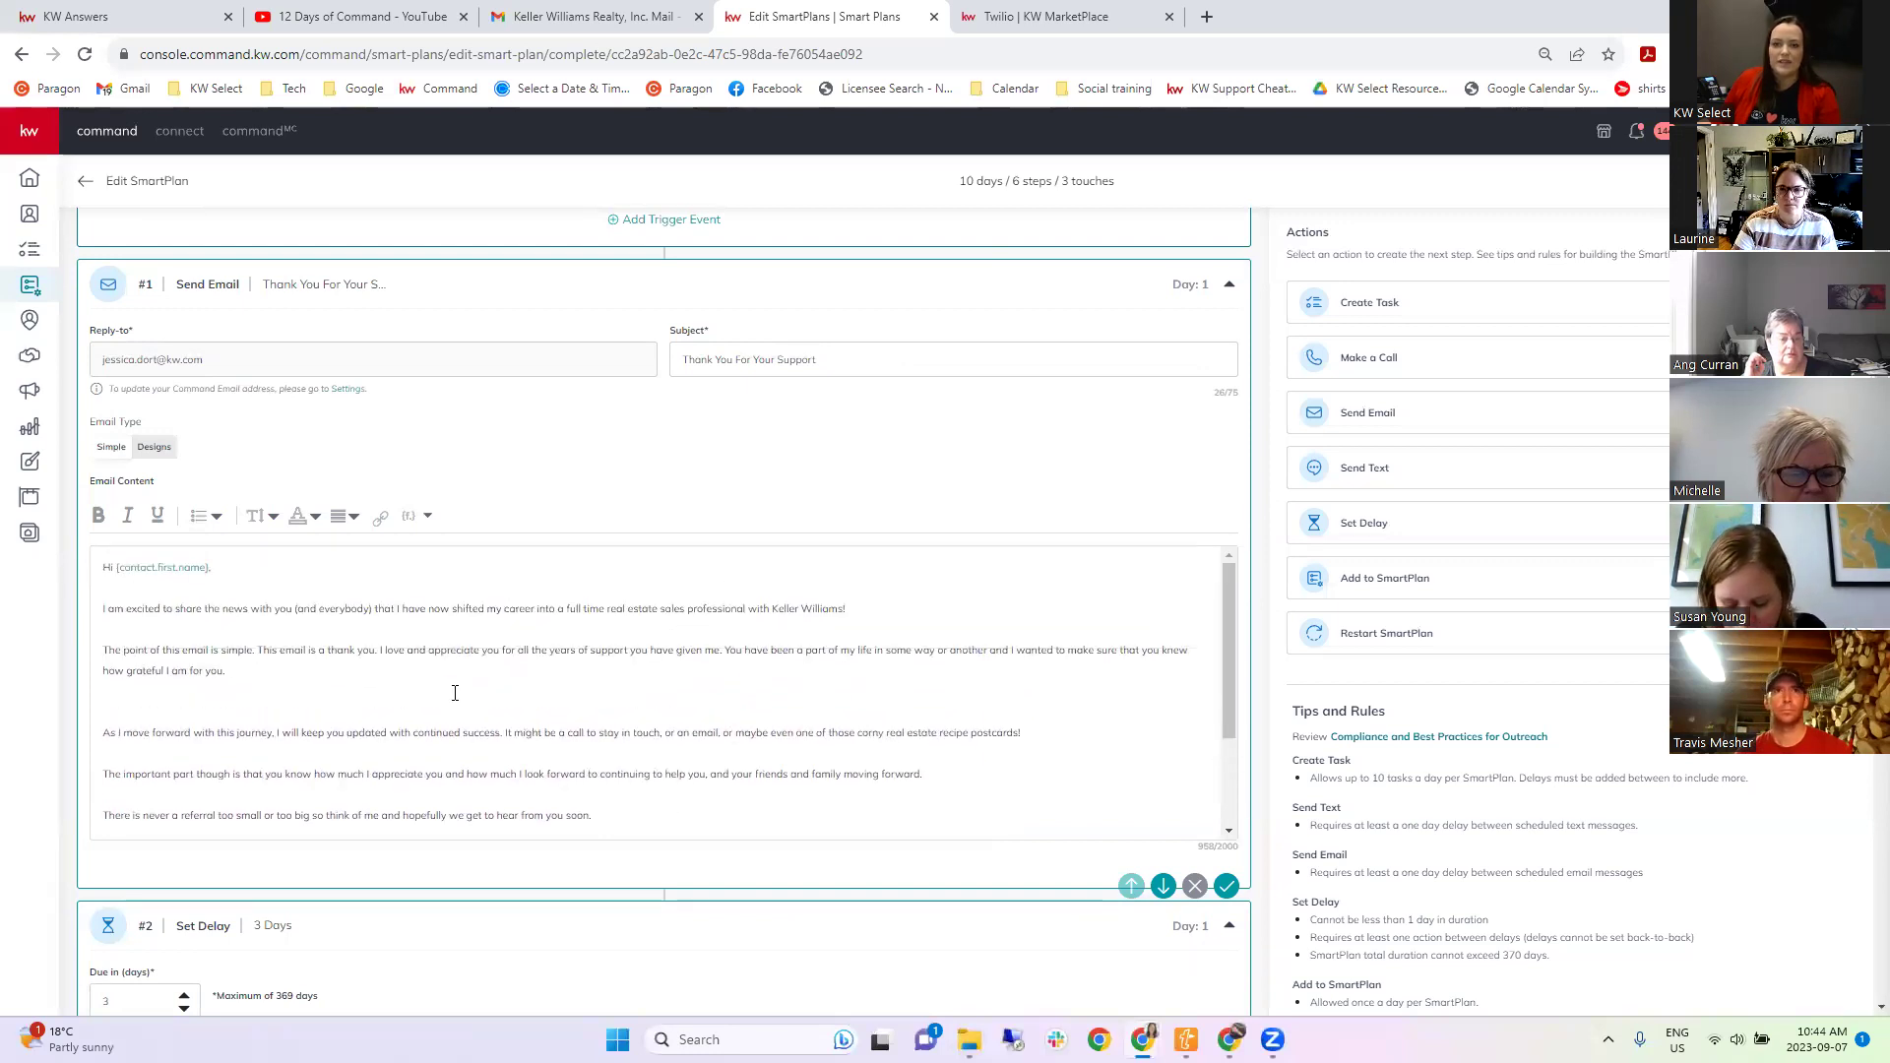
Review the plan's remaining delay, text and call steps, including the call script, down to the Add to SmartPlan step.
{"action": "scroll", "coordinate": [486, 670], "scroll_direction": "down", "scroll_amount": 10}
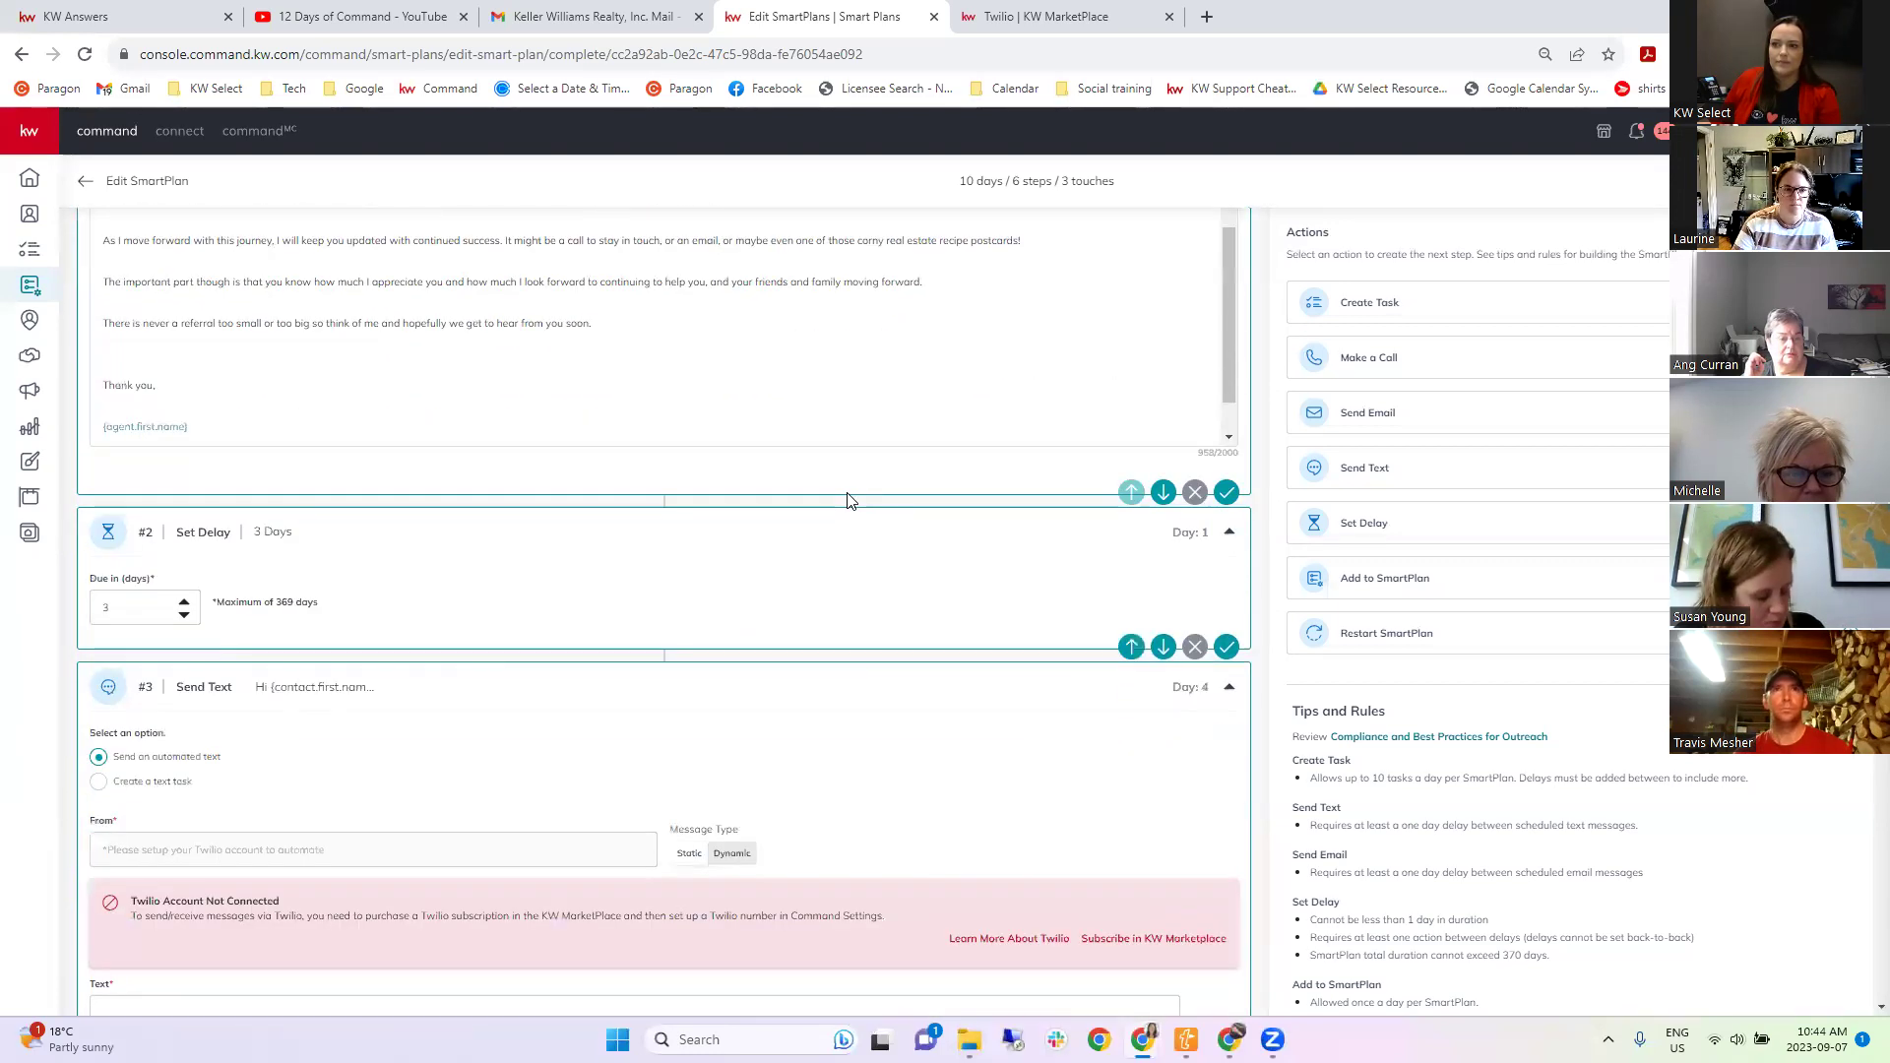
{"action": "scroll", "coordinate": [848, 499], "scroll_direction": "down", "scroll_amount": 2}
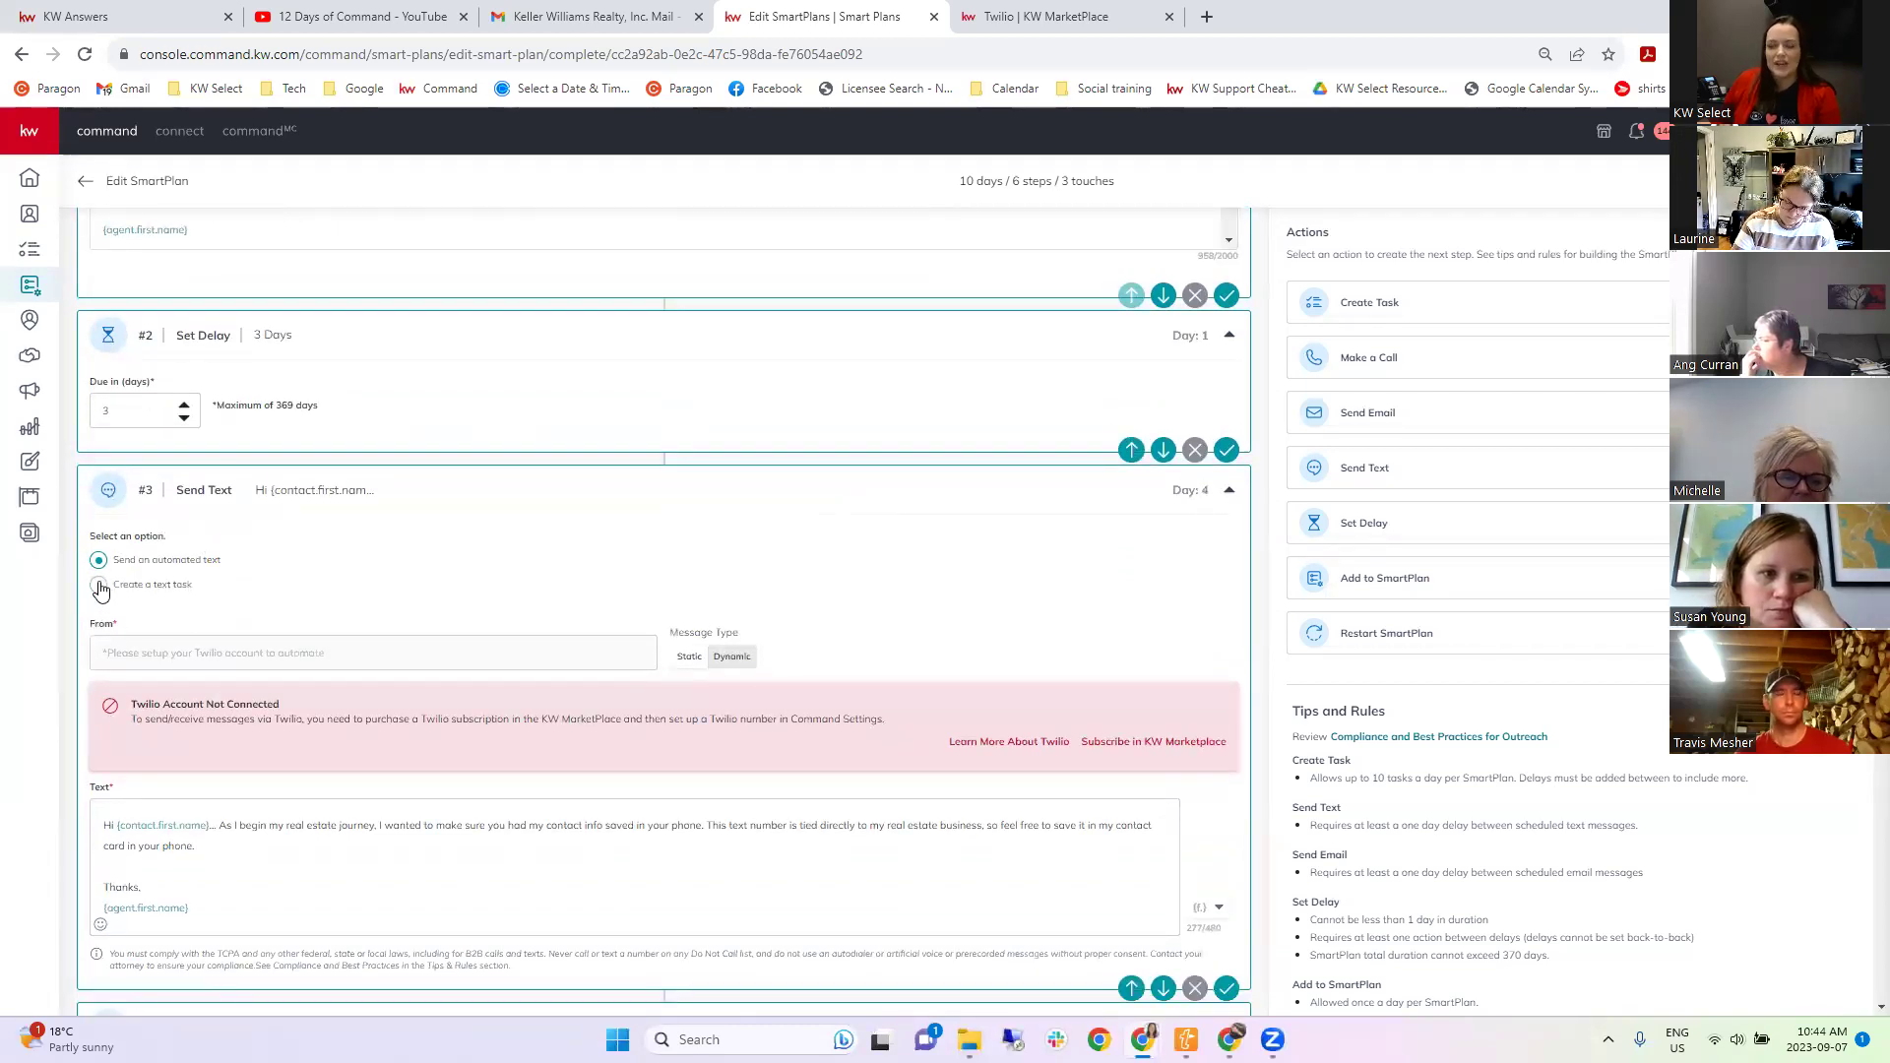
{"action": "scroll", "coordinate": [739, 600], "scroll_direction": "down", "scroll_amount": 4}
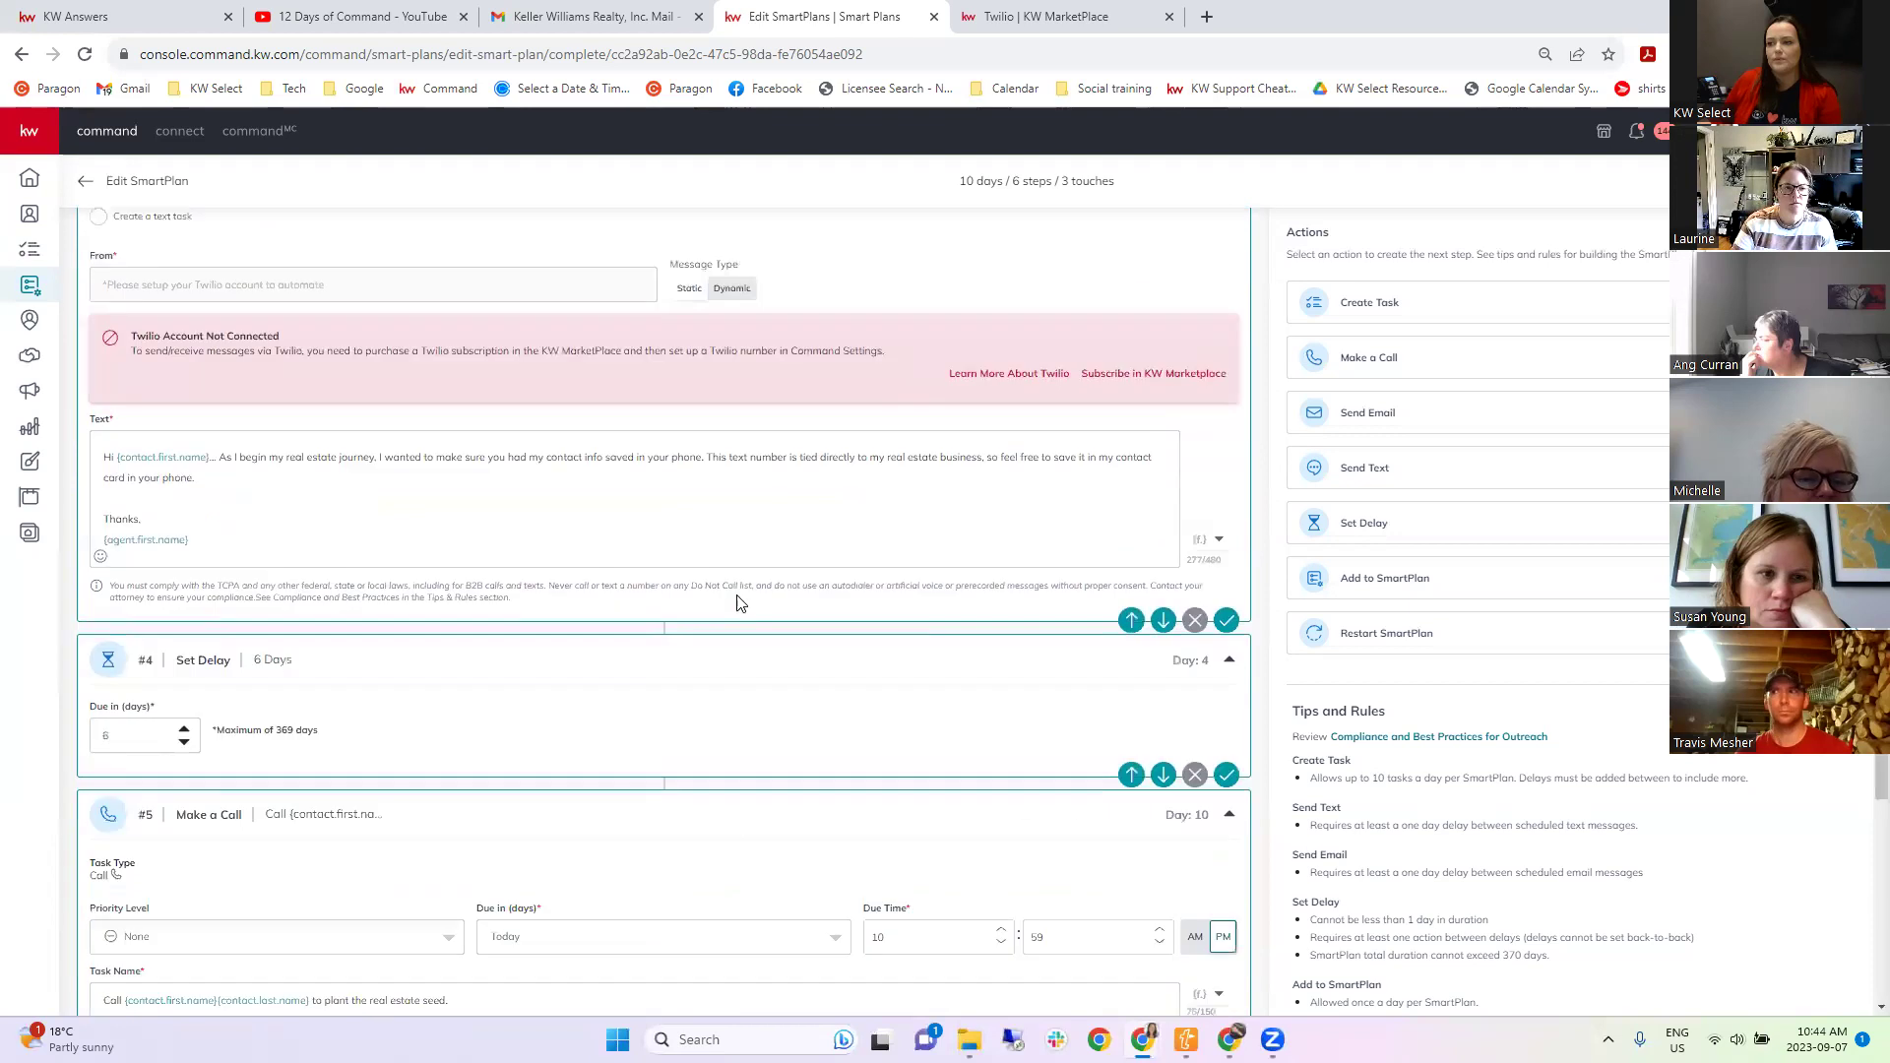
{"action": "scroll", "coordinate": [743, 598], "scroll_direction": "down", "scroll_amount": 2}
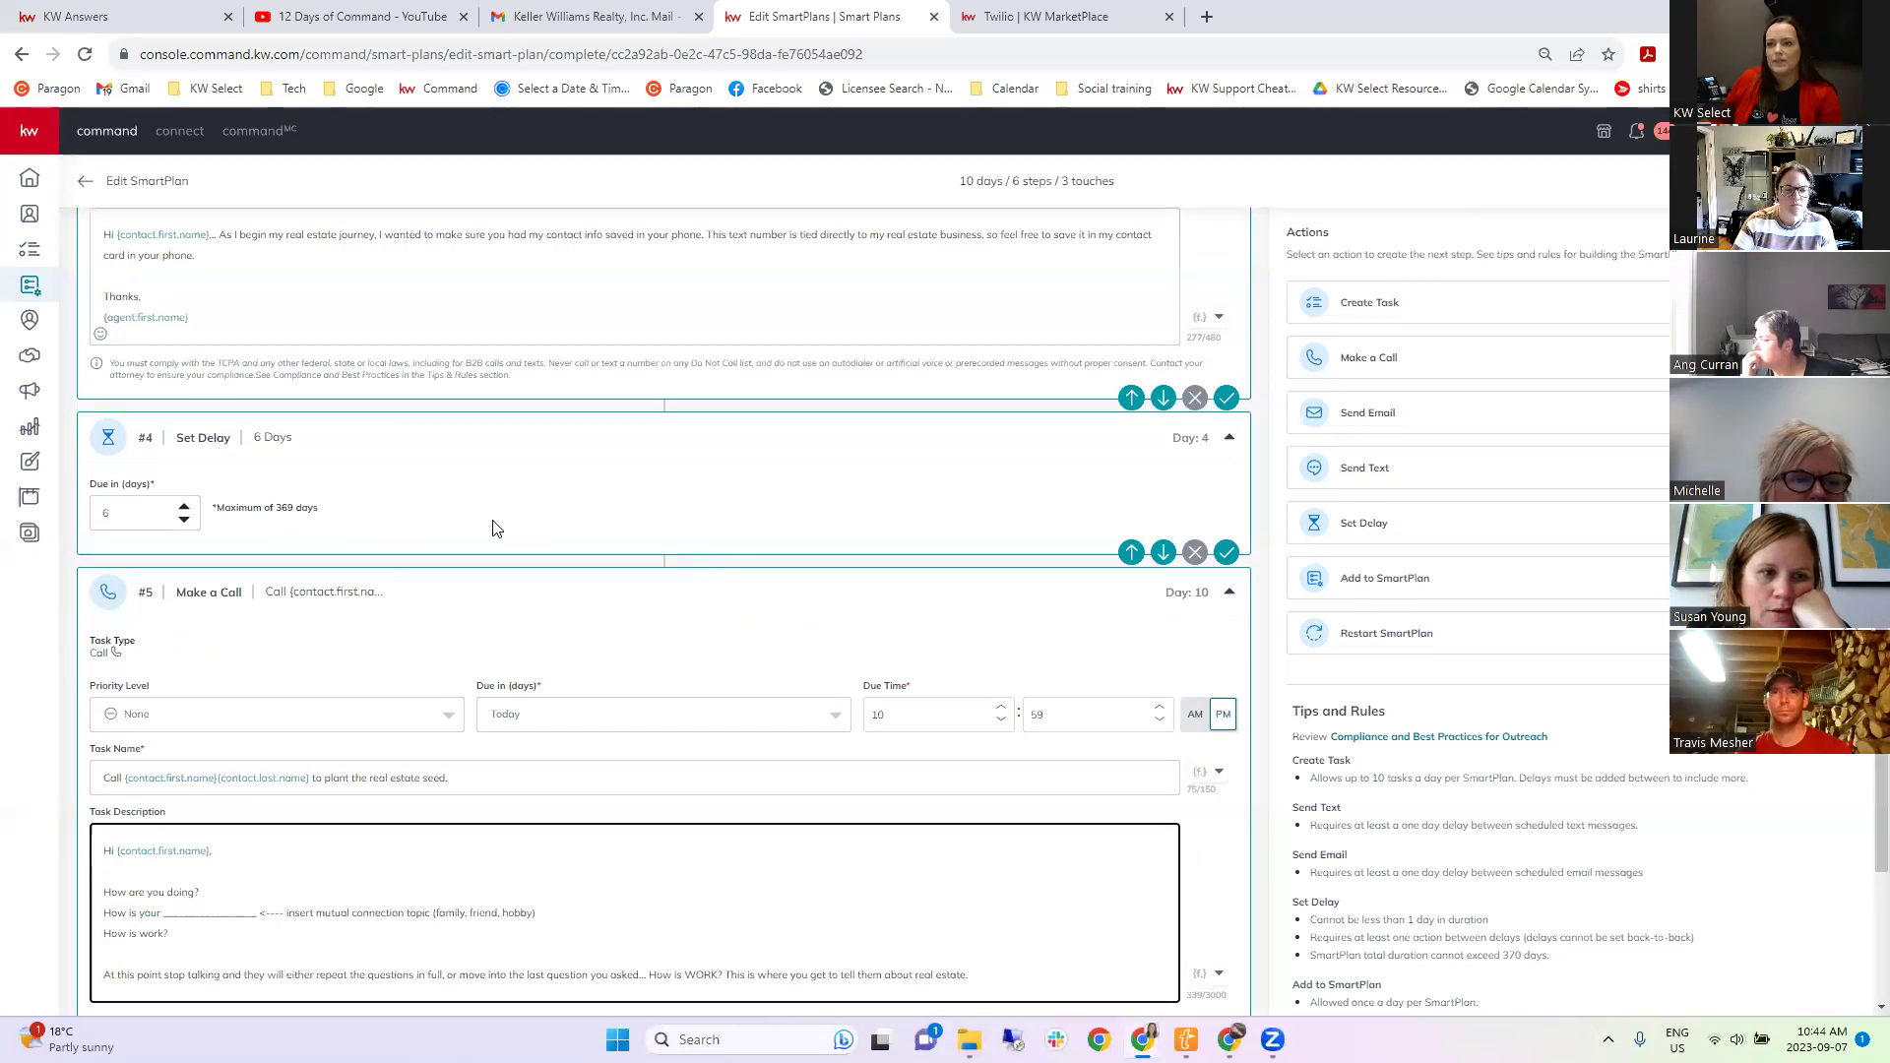
{"action": "scroll", "coordinate": [284, 638], "scroll_direction": "down", "scroll_amount": 2}
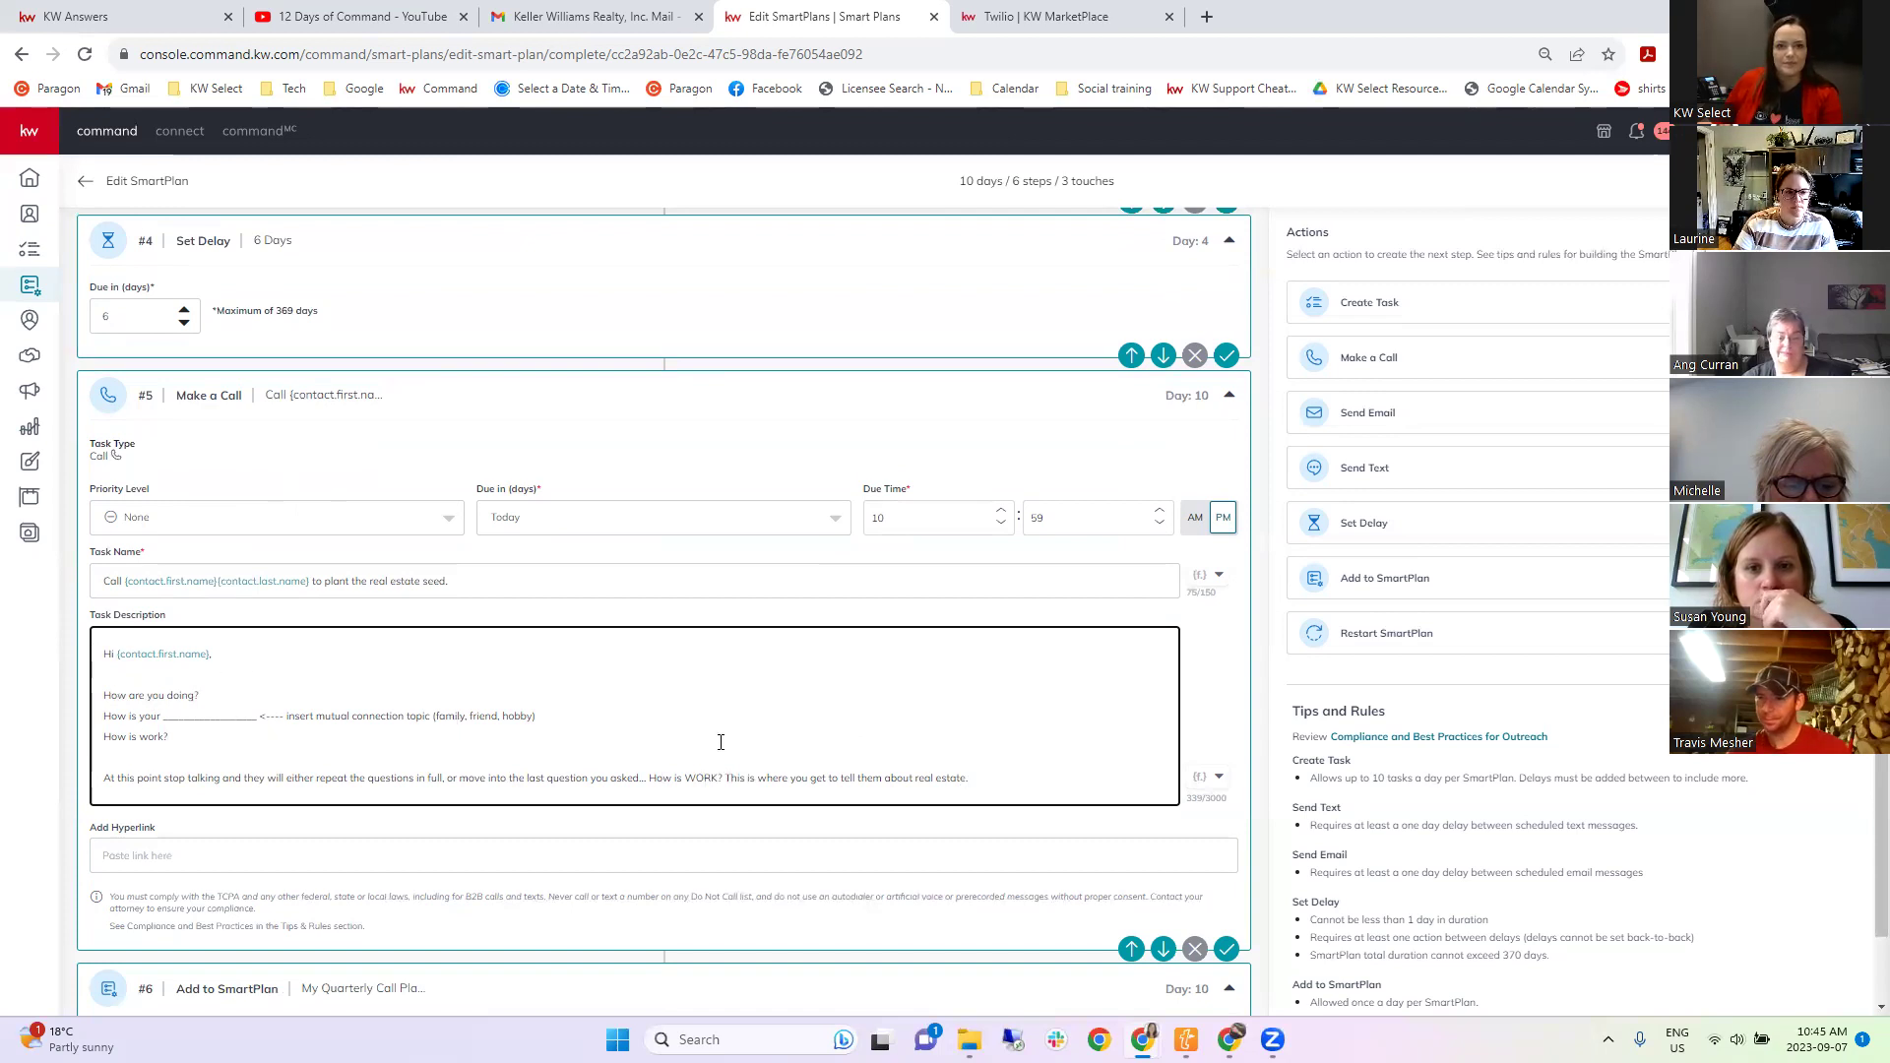
{"action": "scroll", "coordinate": [720, 742], "scroll_direction": "down", "scroll_amount": 2}
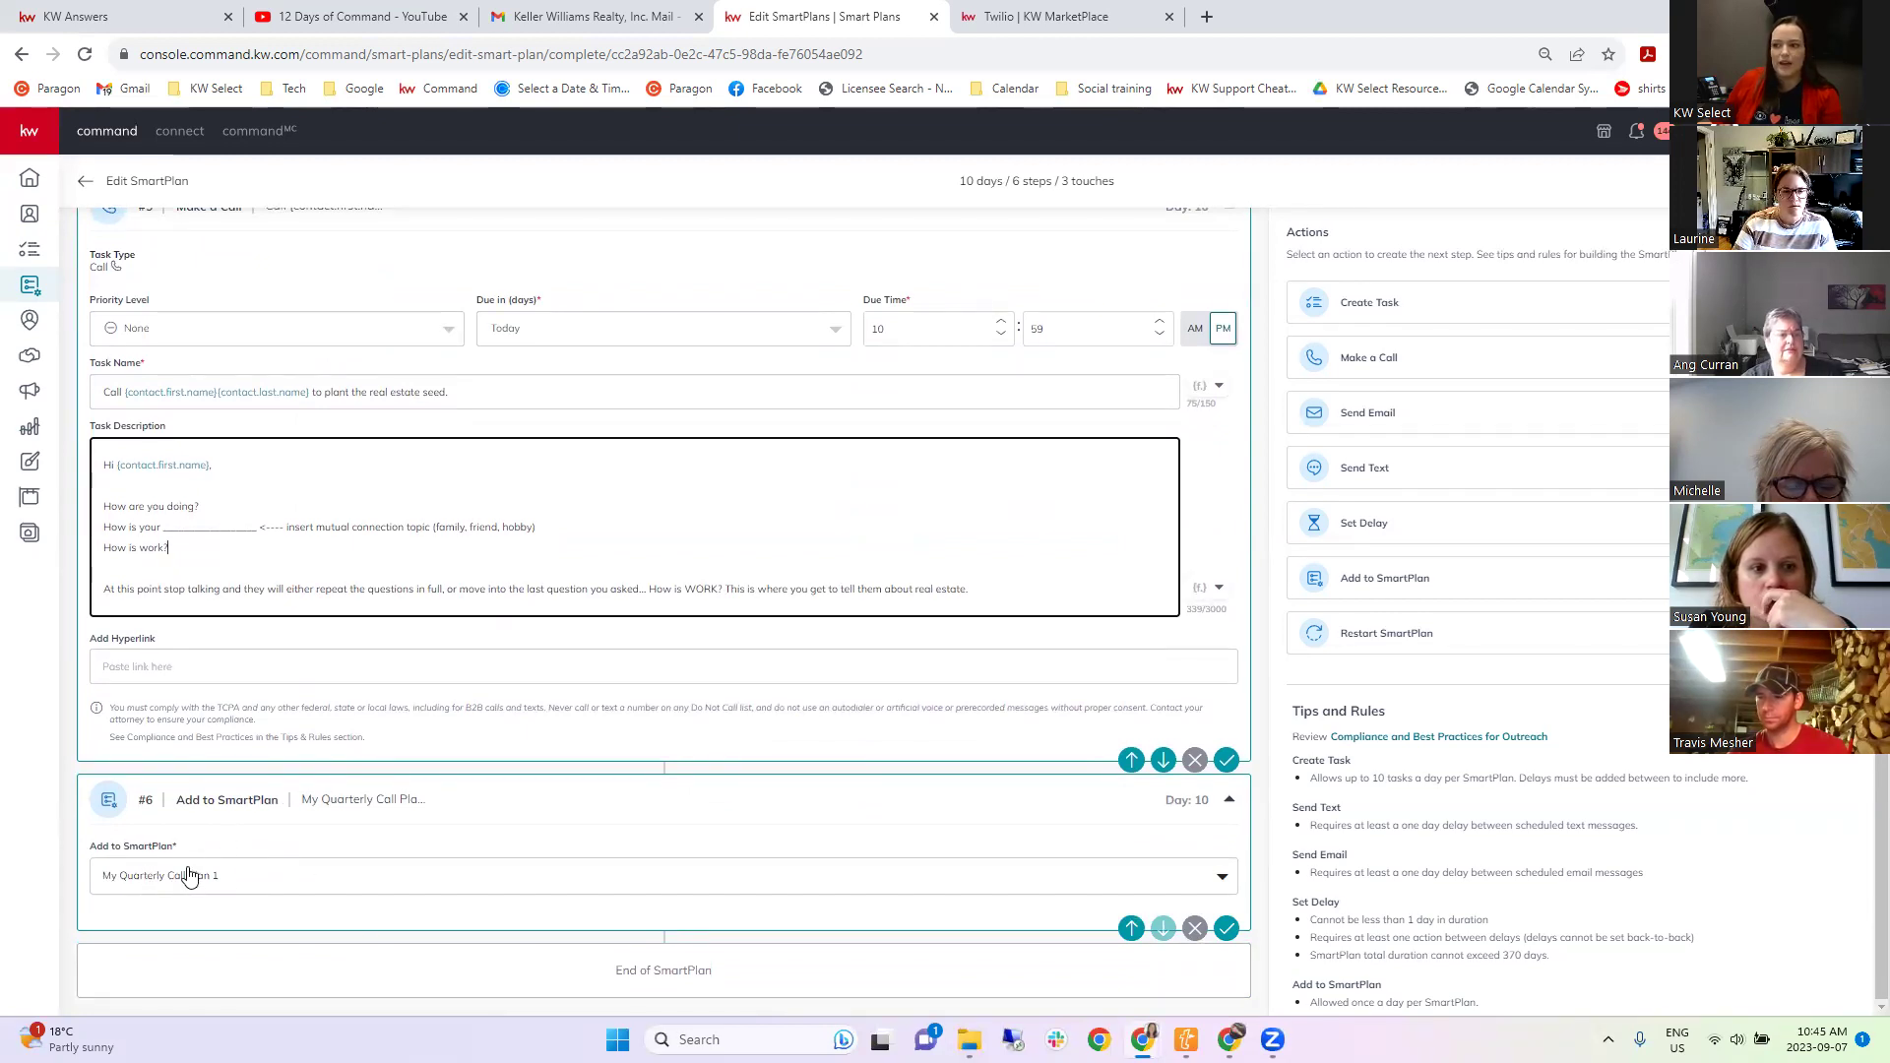
View the plans available in the Add to SmartPlan step #6, close the list unchanged and return to the plan's beginning.
{"action": "left_click", "coordinate": [246, 882]}
{"action": "scroll", "coordinate": [302, 857], "scroll_direction": "down", "scroll_amount": 1}
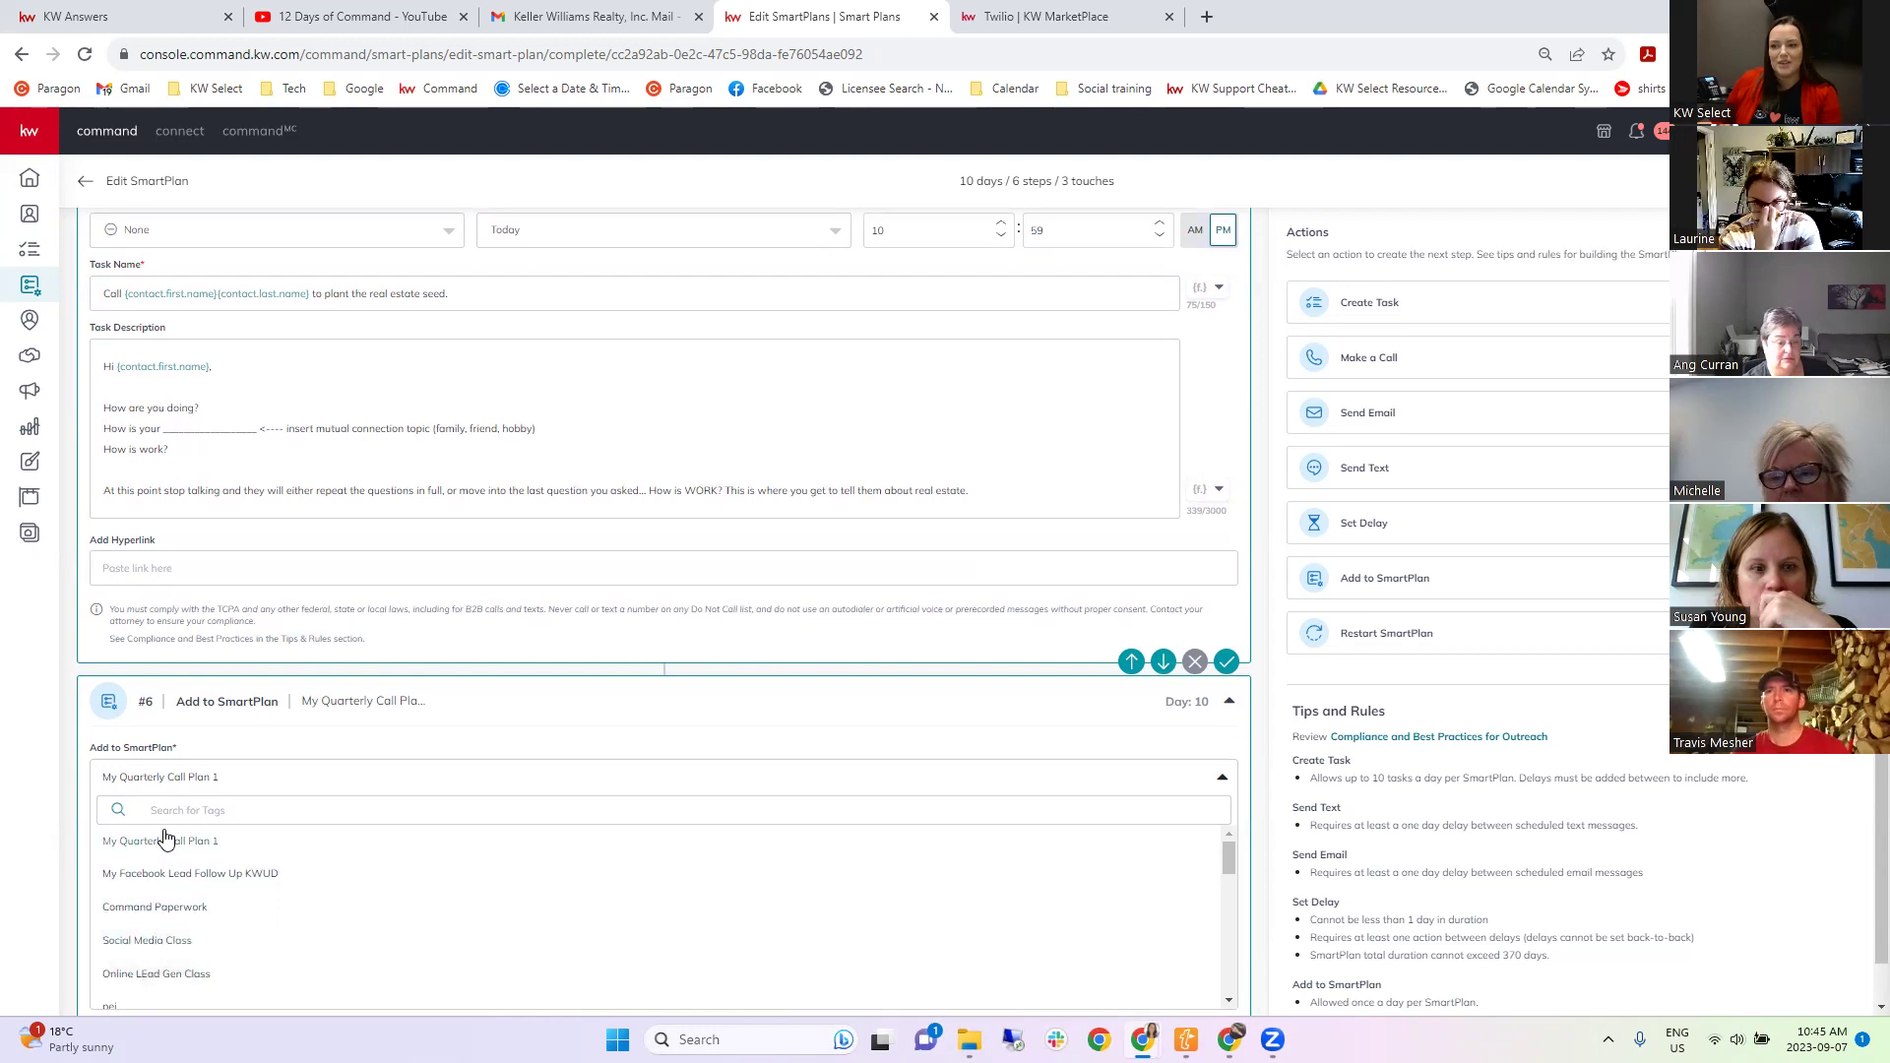
{"action": "left_click", "coordinate": [324, 738]}
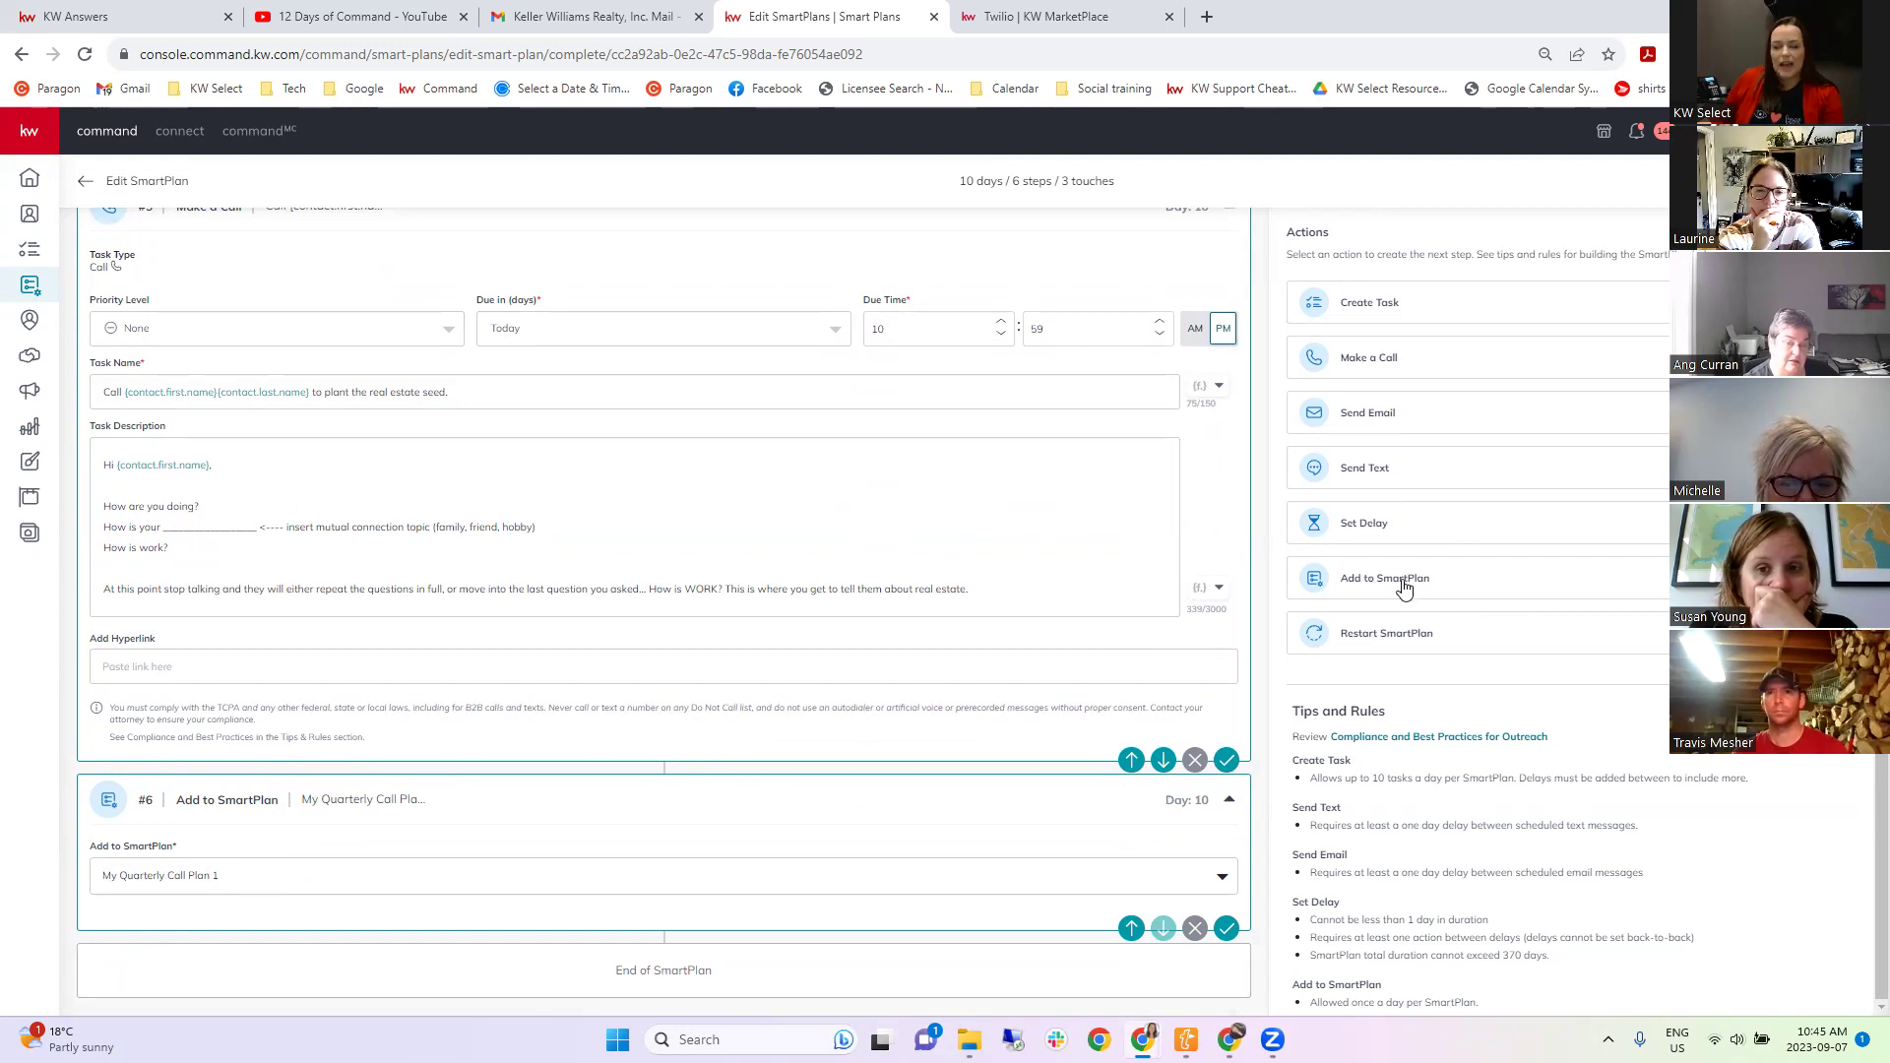
{"action": "scroll", "coordinate": [677, 763], "scroll_direction": "up", "scroll_amount": 2}
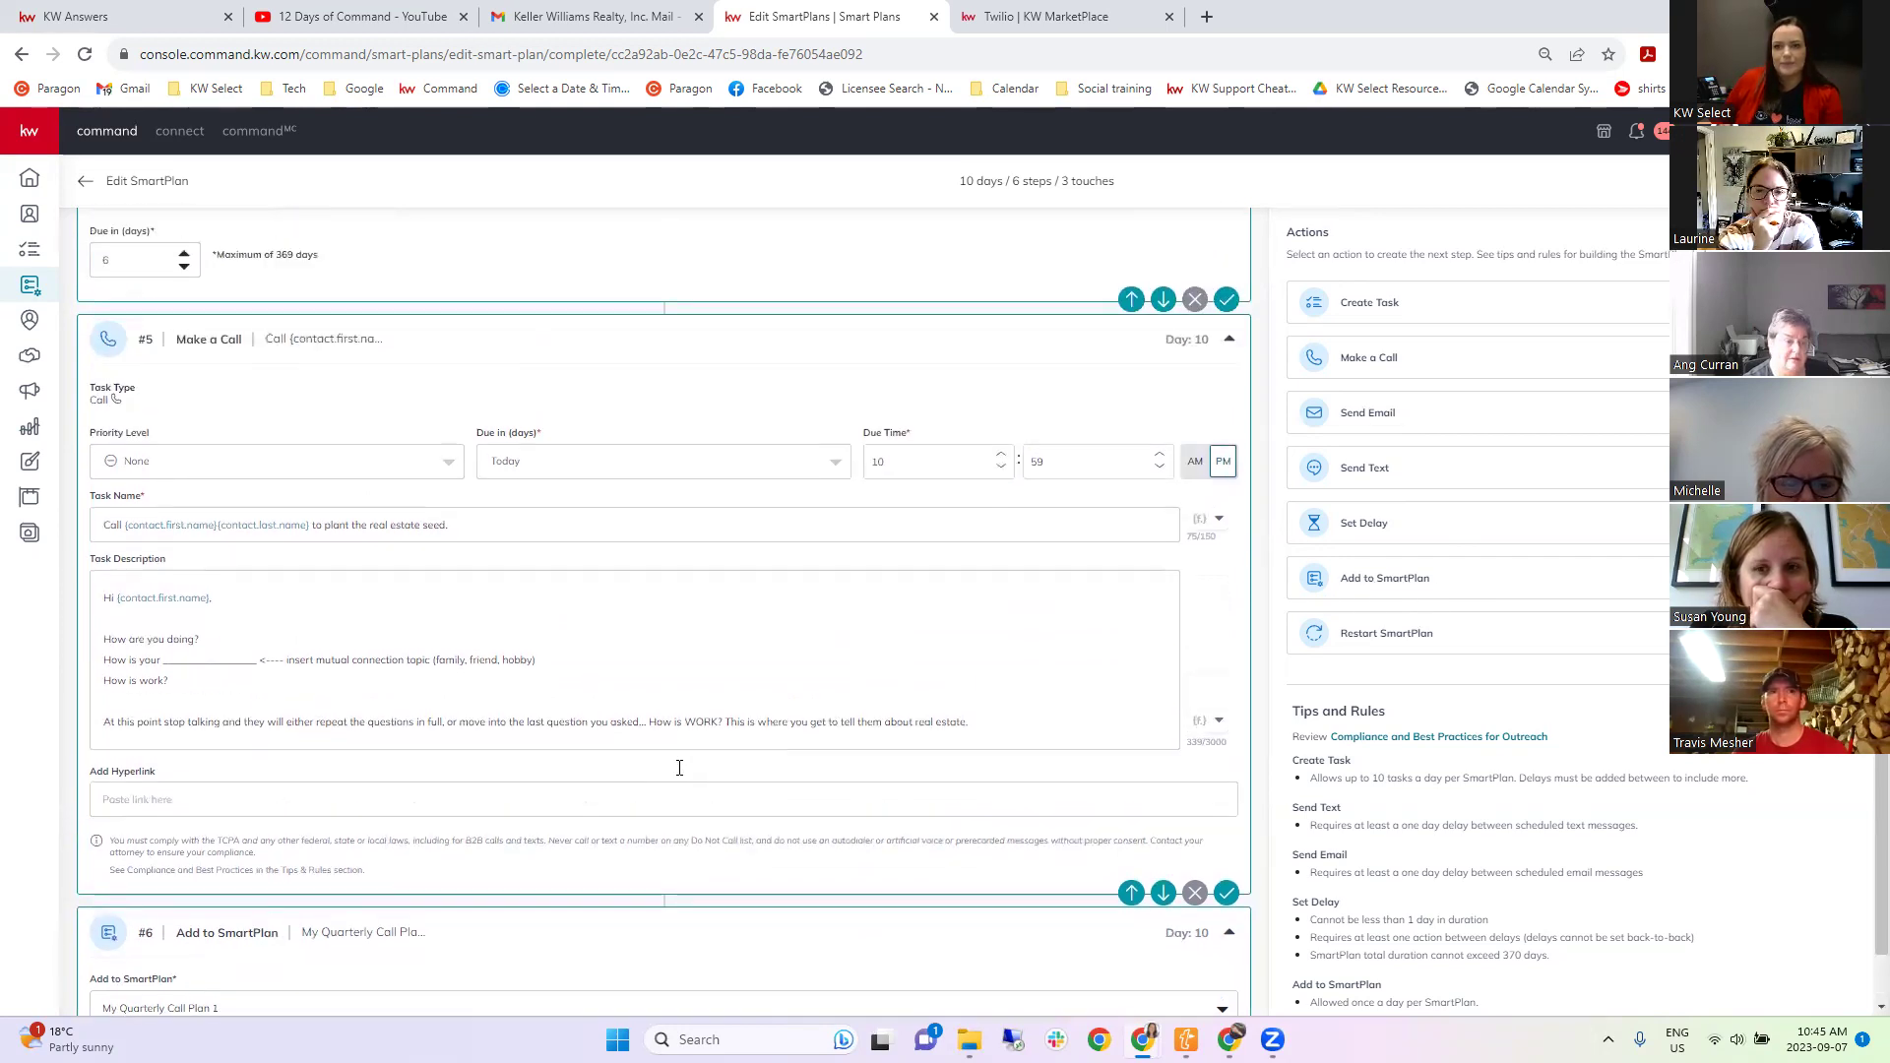
{"action": "scroll", "coordinate": [679, 768], "scroll_direction": "up", "scroll_amount": 15}
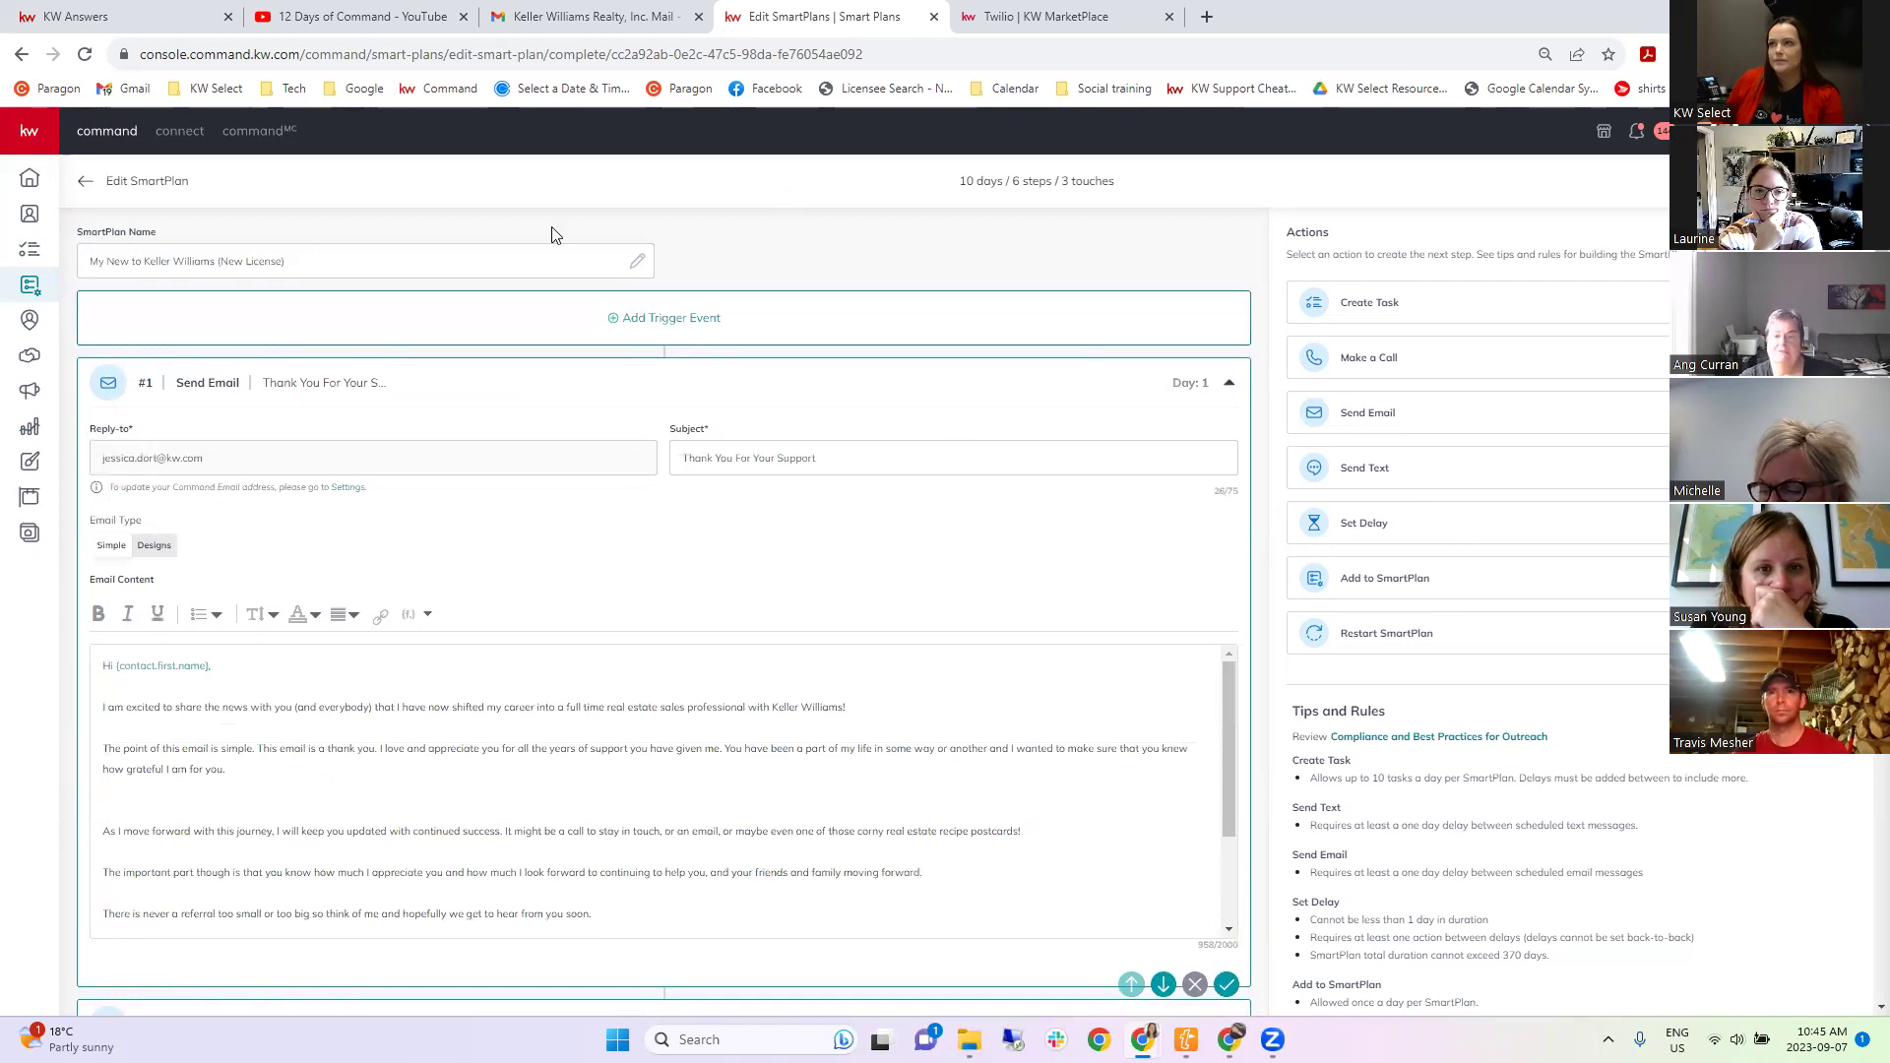
{"action": "mouse_move", "coordinate": [90, 264]}
{"action": "left_mouse_down"}
{"action": "mouse_move", "coordinate": [317, 260]}
{"action": "mouse_move", "coordinate": [85, 258]}
{"action": "left_mouse_up"}
{"action": "left_click", "coordinate": [317, 260]}
{"action": "left_click", "coordinate": [293, 263]}
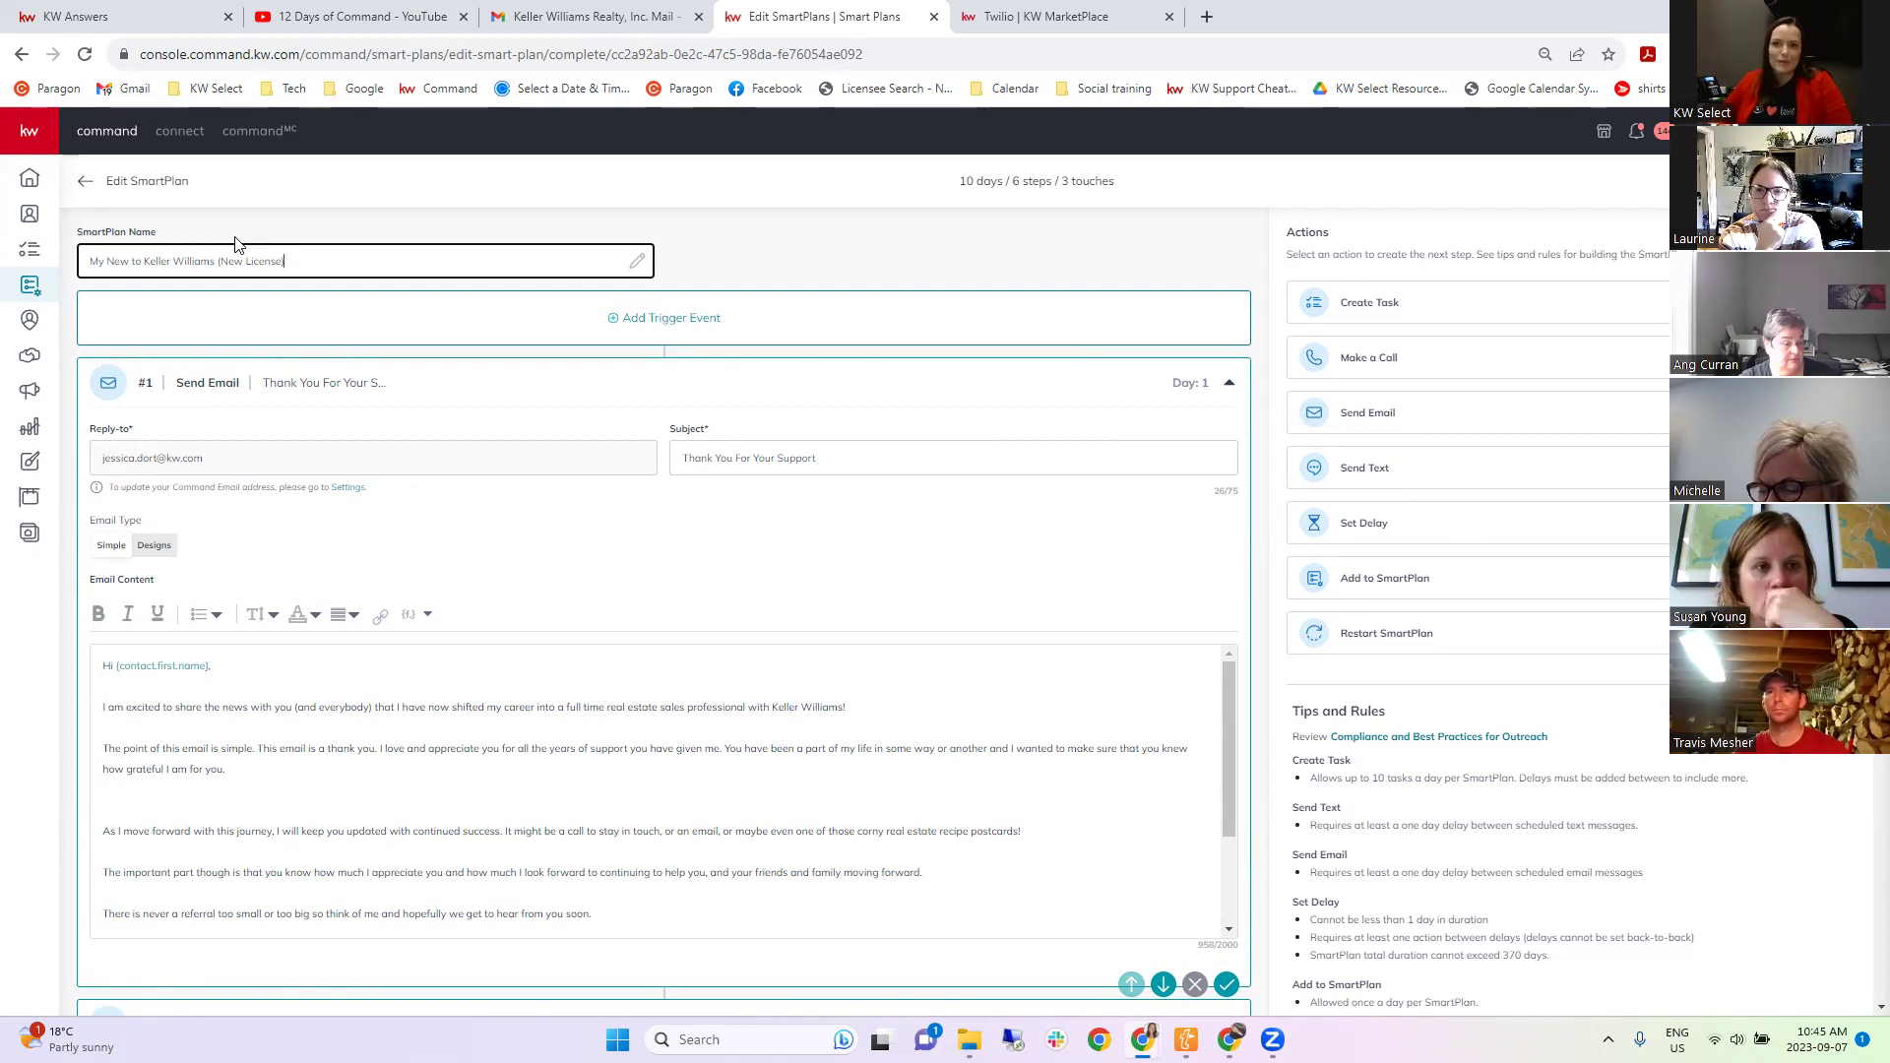
{"action": "left_click_drag", "start_coordinate": [278, 256], "coordinate": [83, 273]}
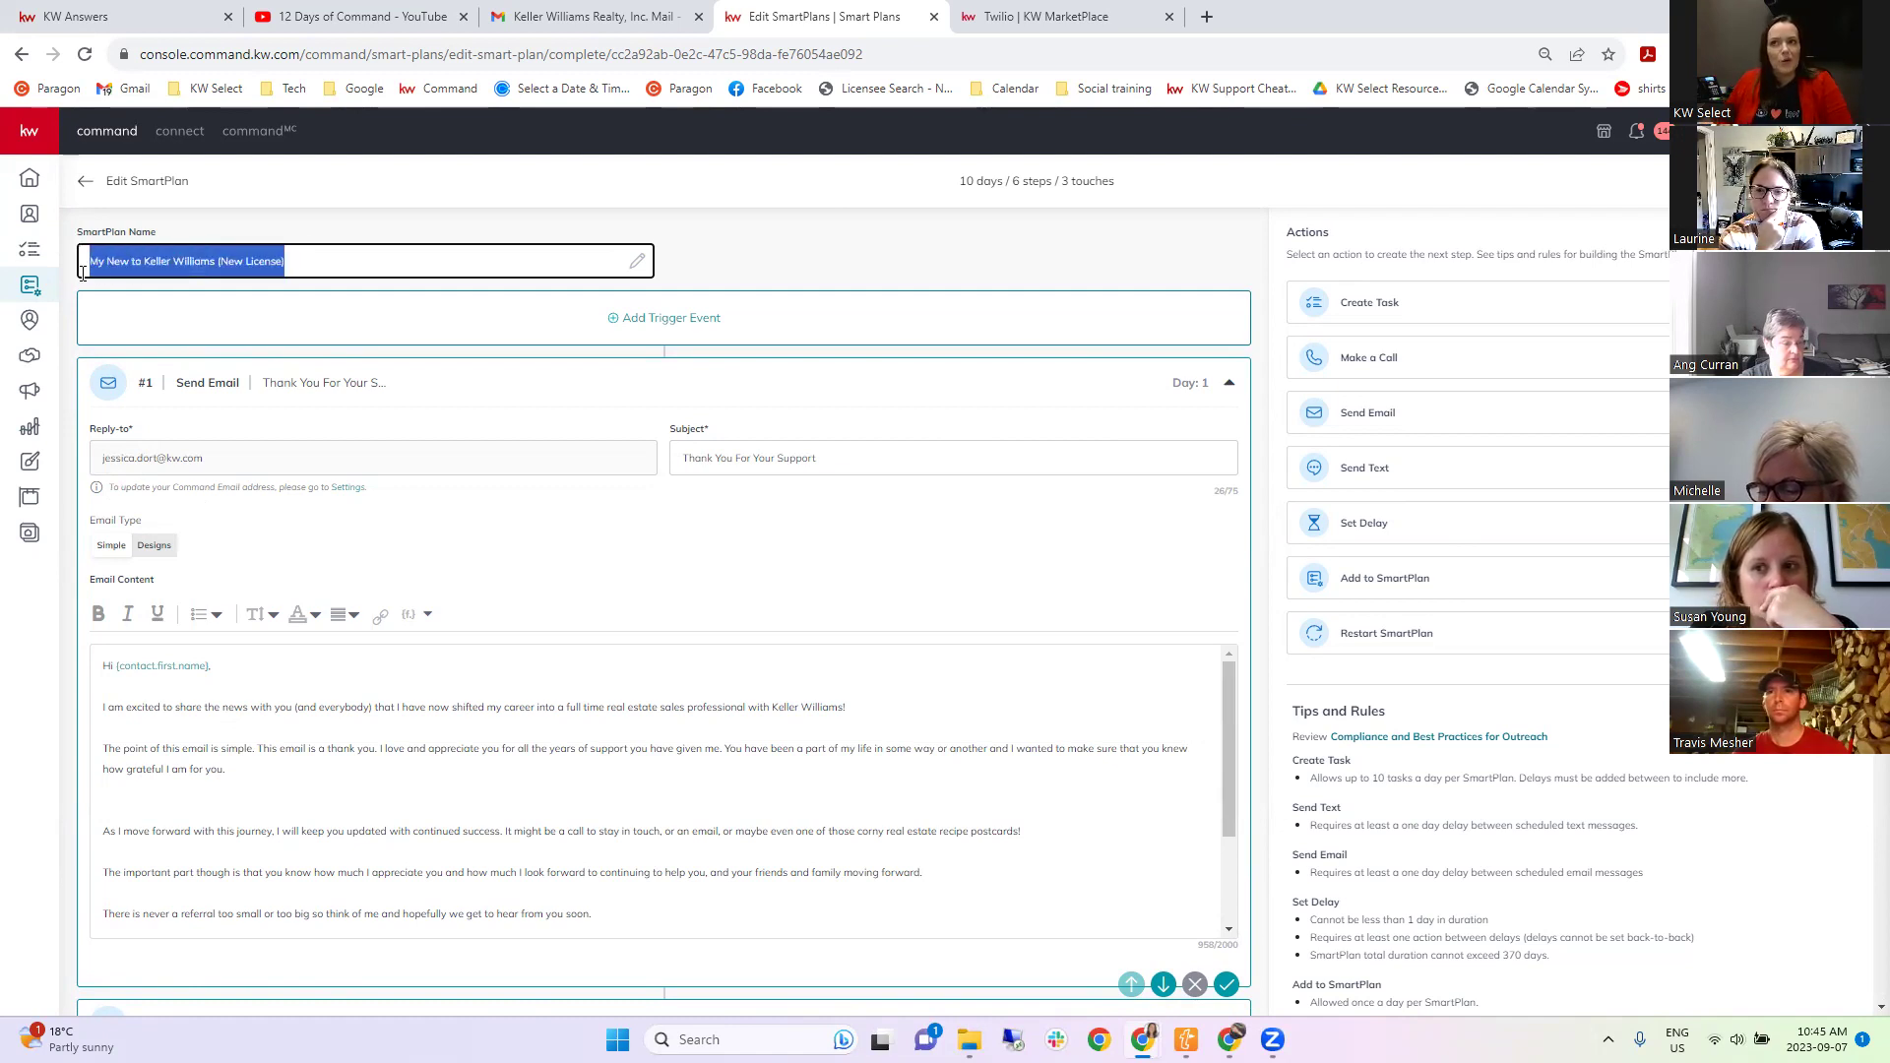
{"action": "left_click", "coordinate": [262, 243]}
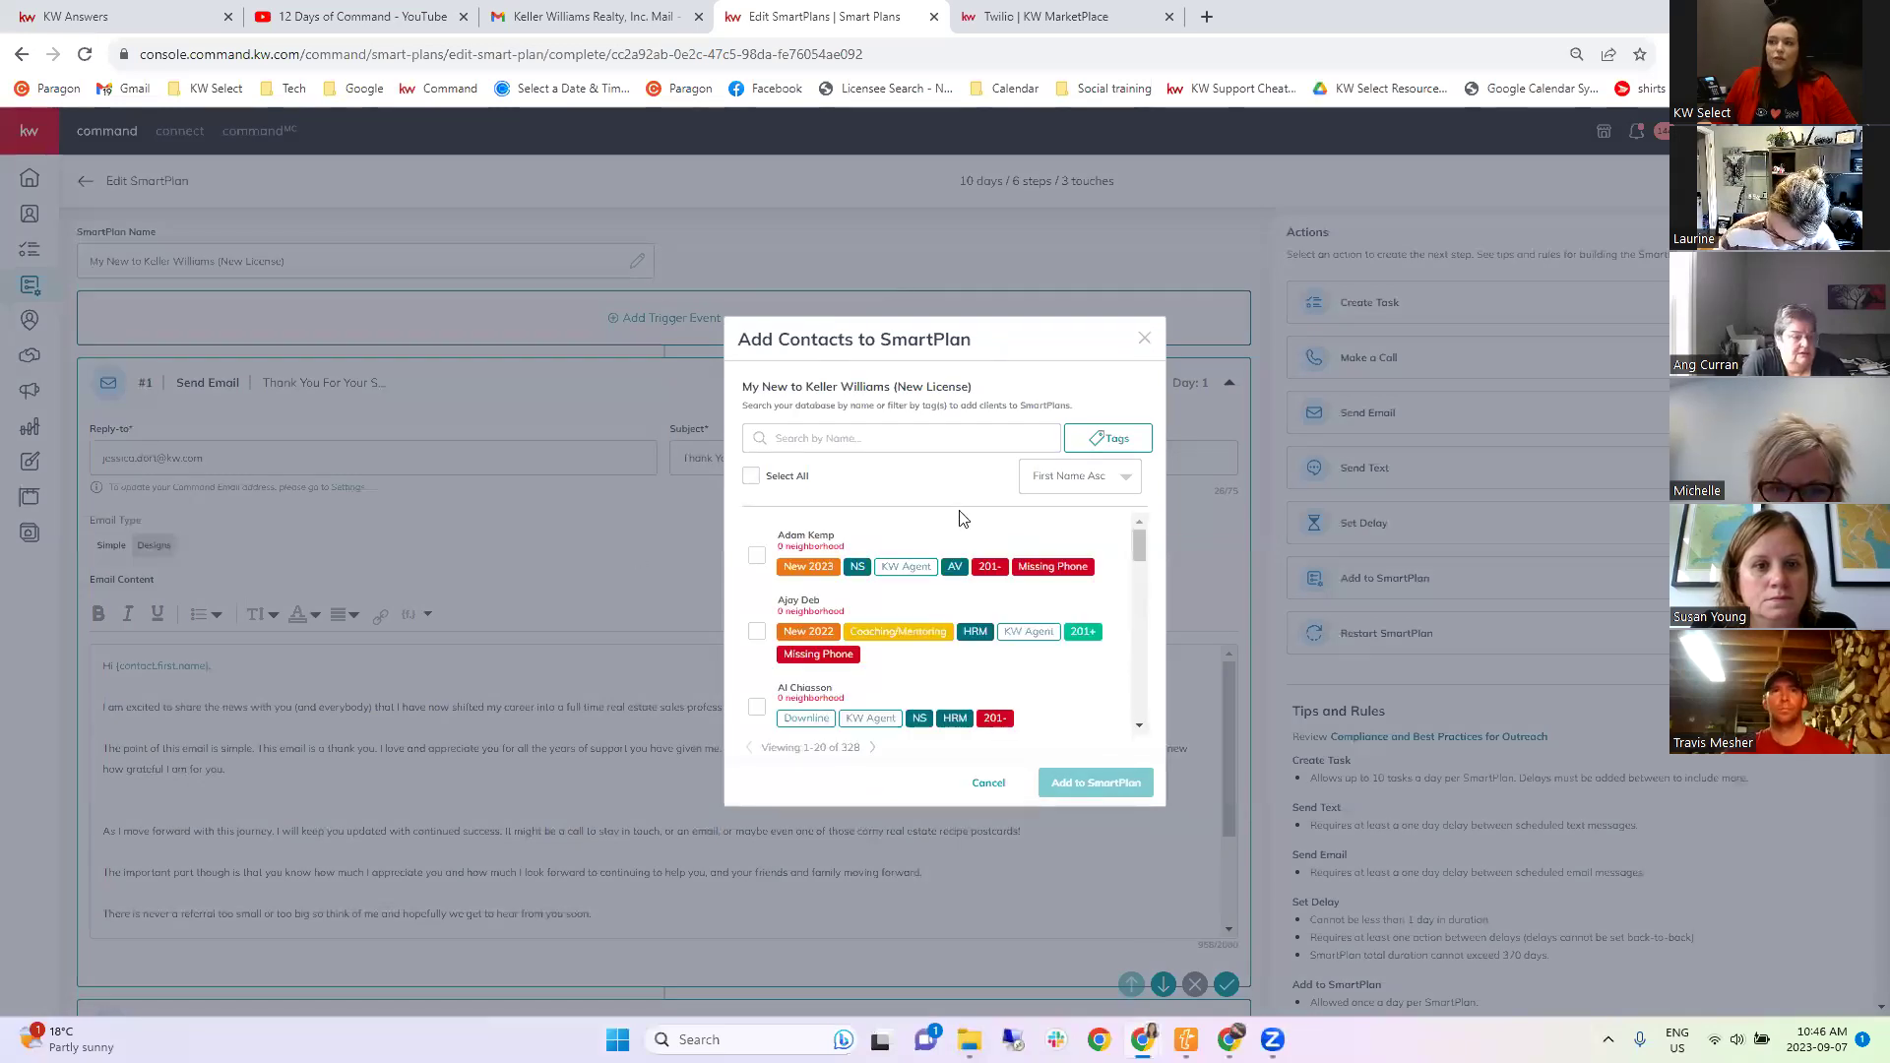
Search the contacts to add by first name, select a matching contact and clear that selection again.
{"action": "left_click", "coordinate": [803, 436]}
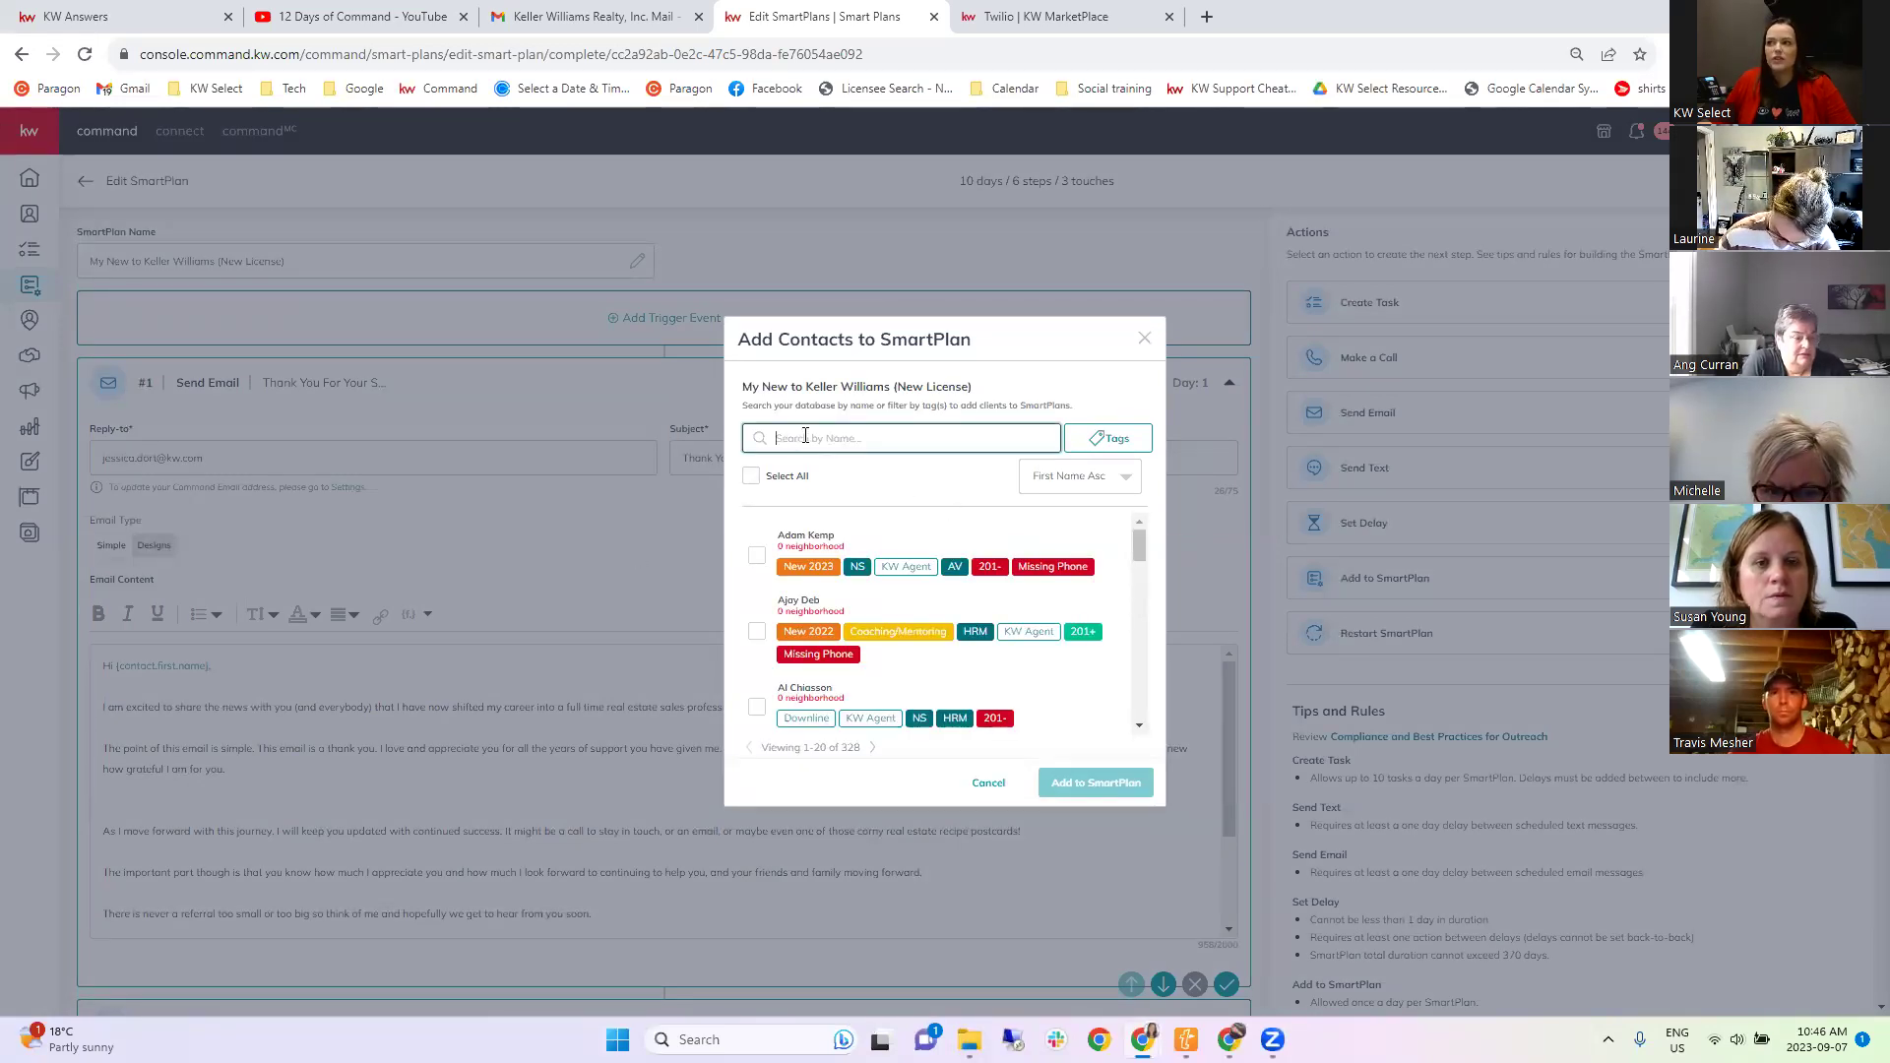
{"action": "type", "text": "l"}
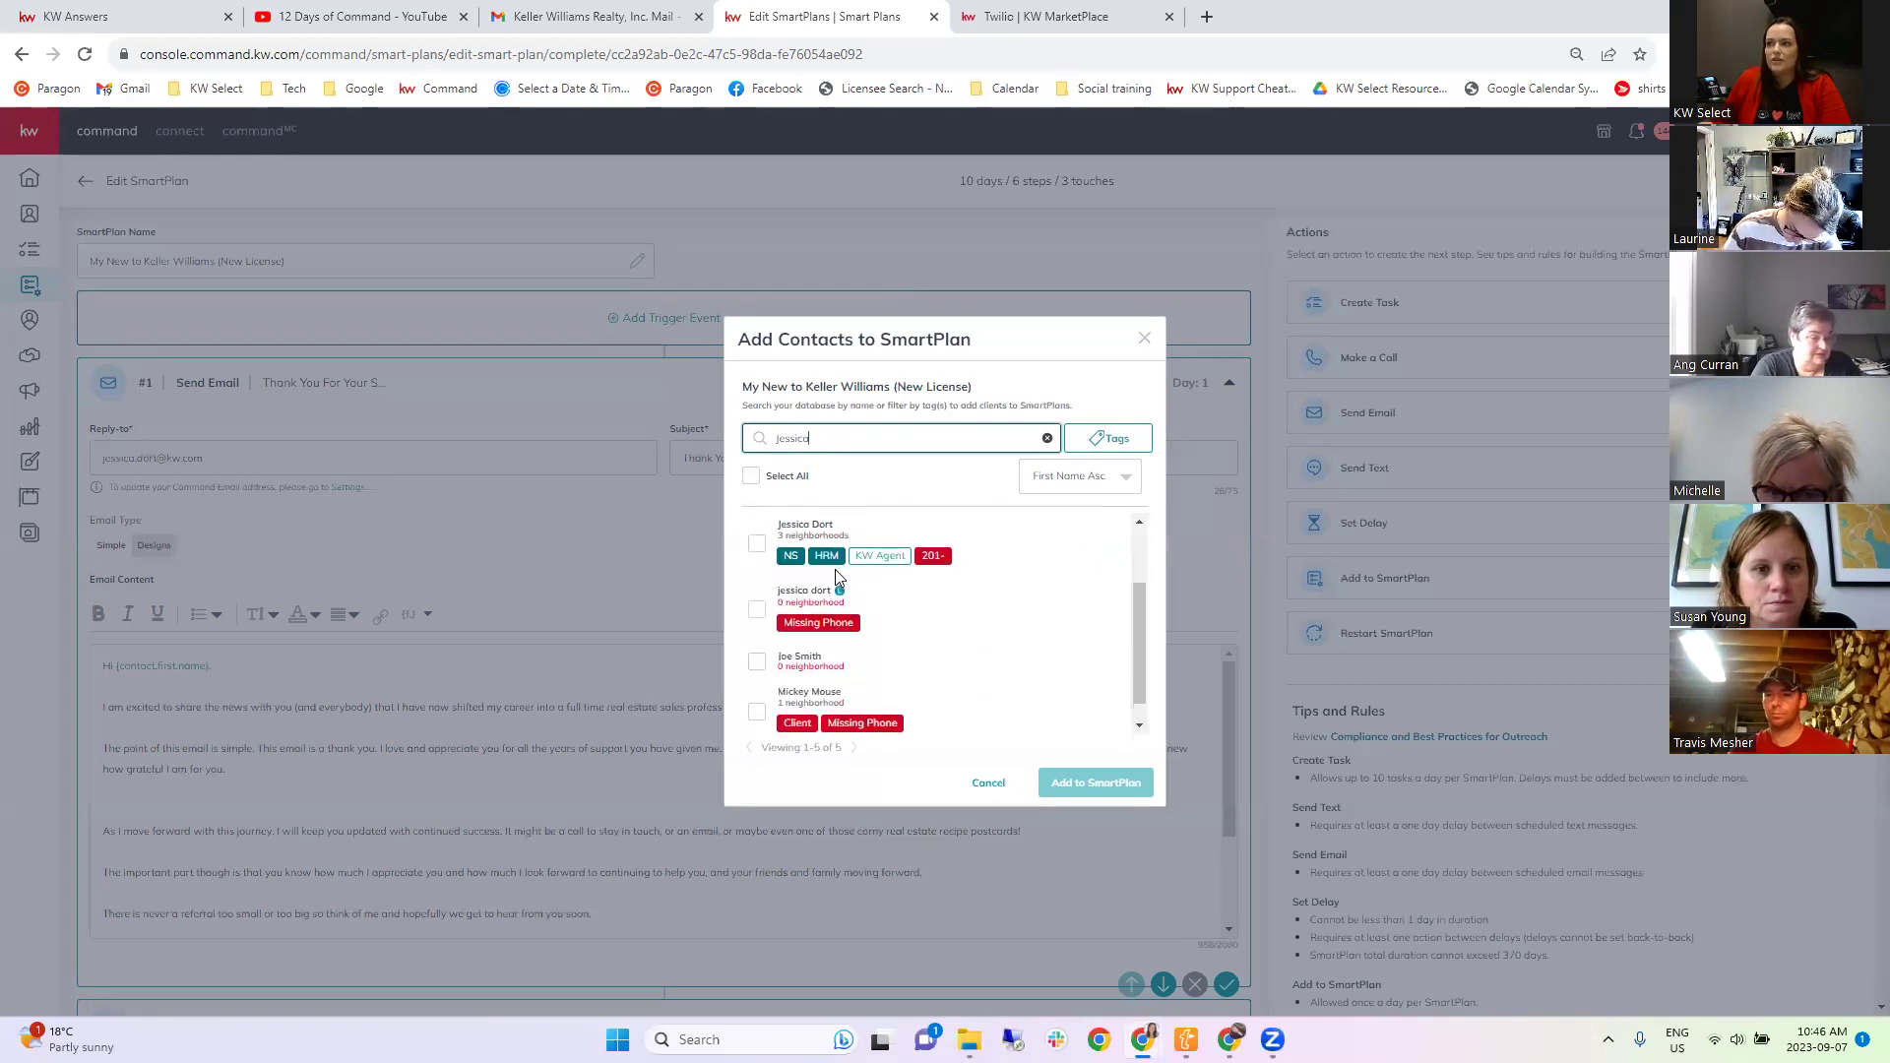
{"action": "left_click", "coordinate": [757, 644]}
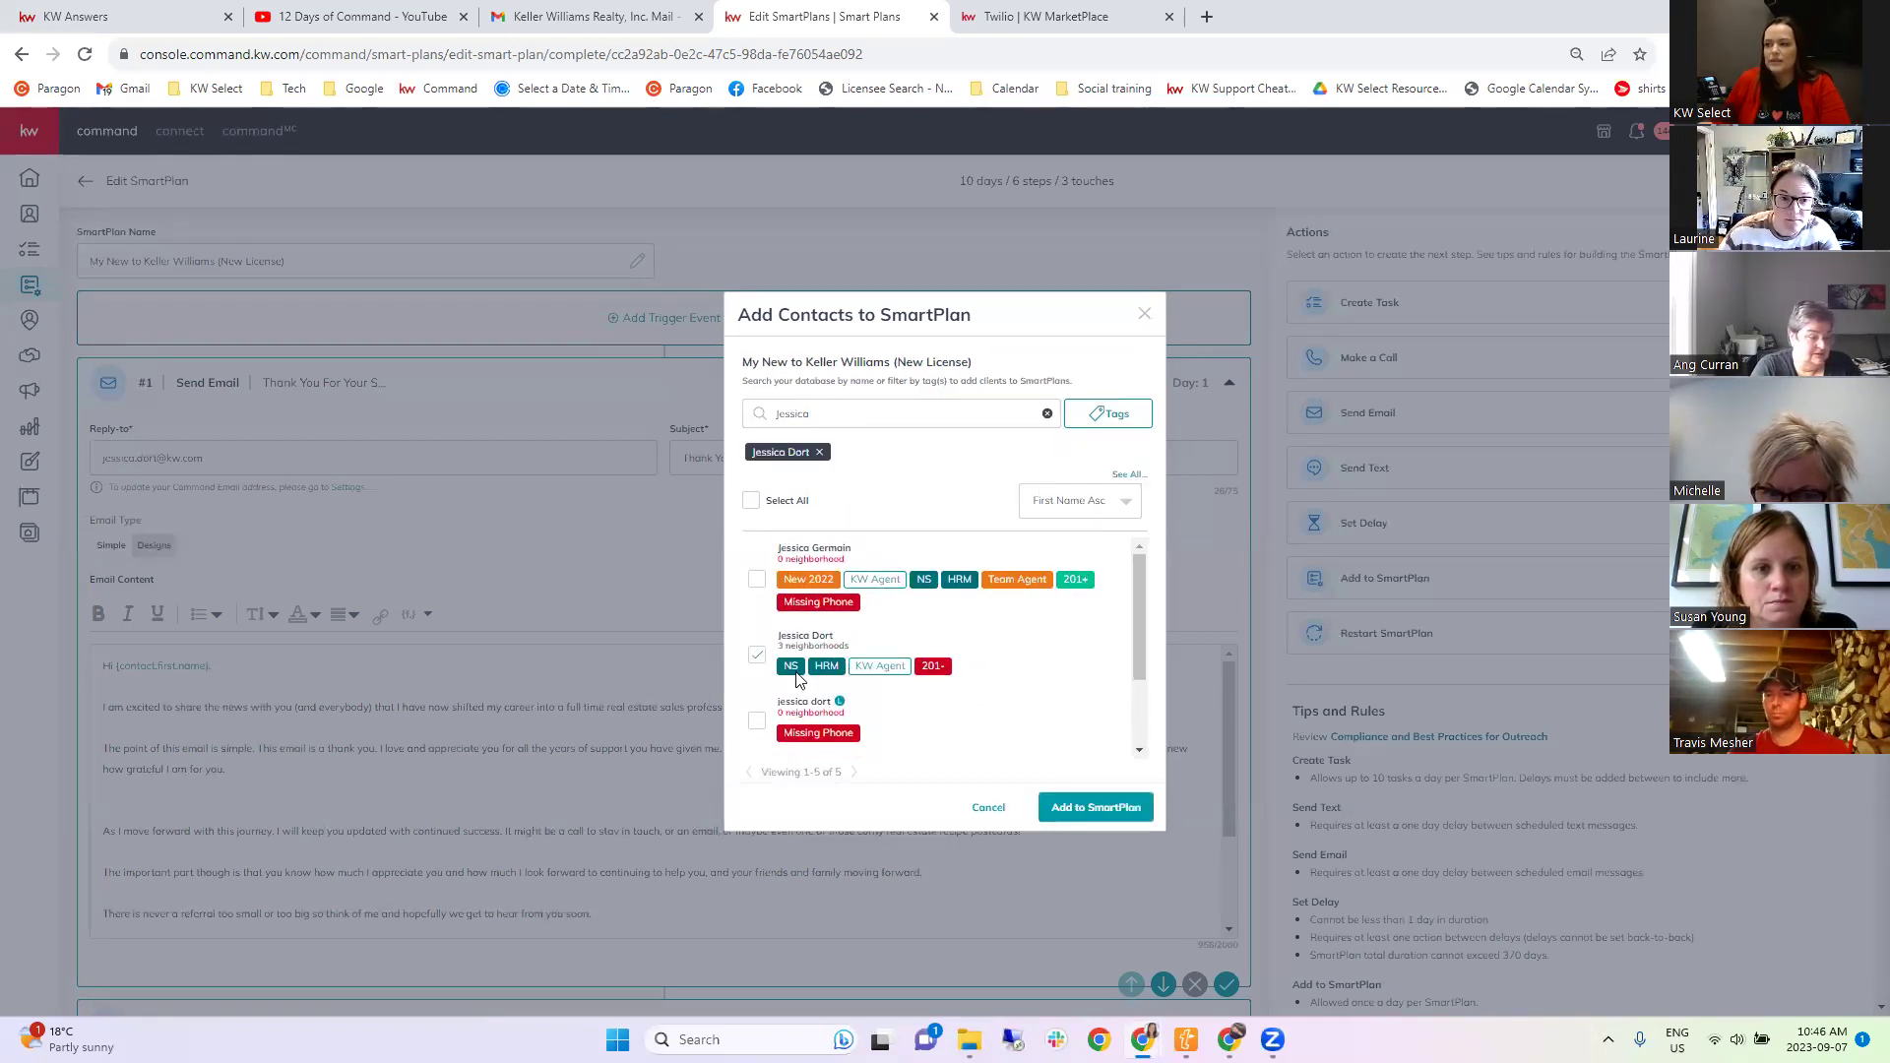
{"action": "left_click", "coordinate": [757, 658]}
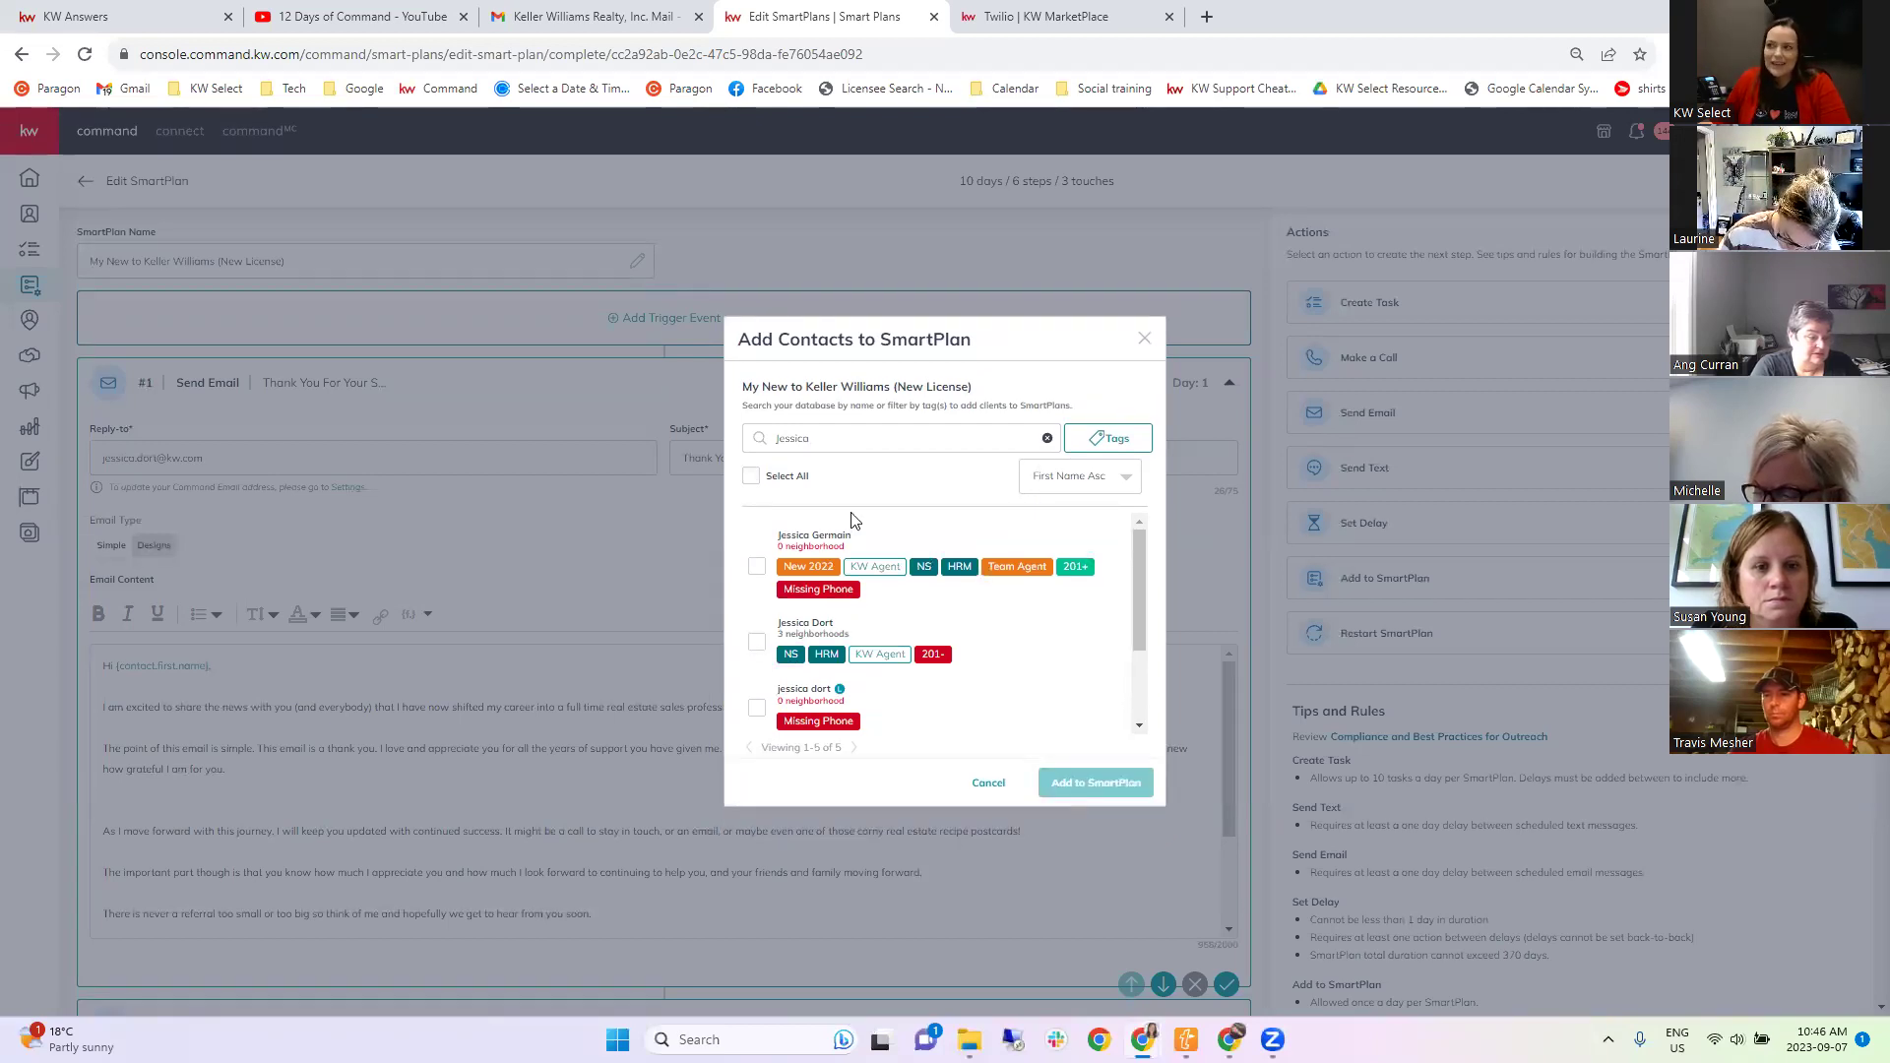
Try the 2023 Buyer tag as a contact filter, remove it, and search the tags for "new" to apply New 2023 instead.
{"action": "left_click", "coordinate": [1110, 440]}
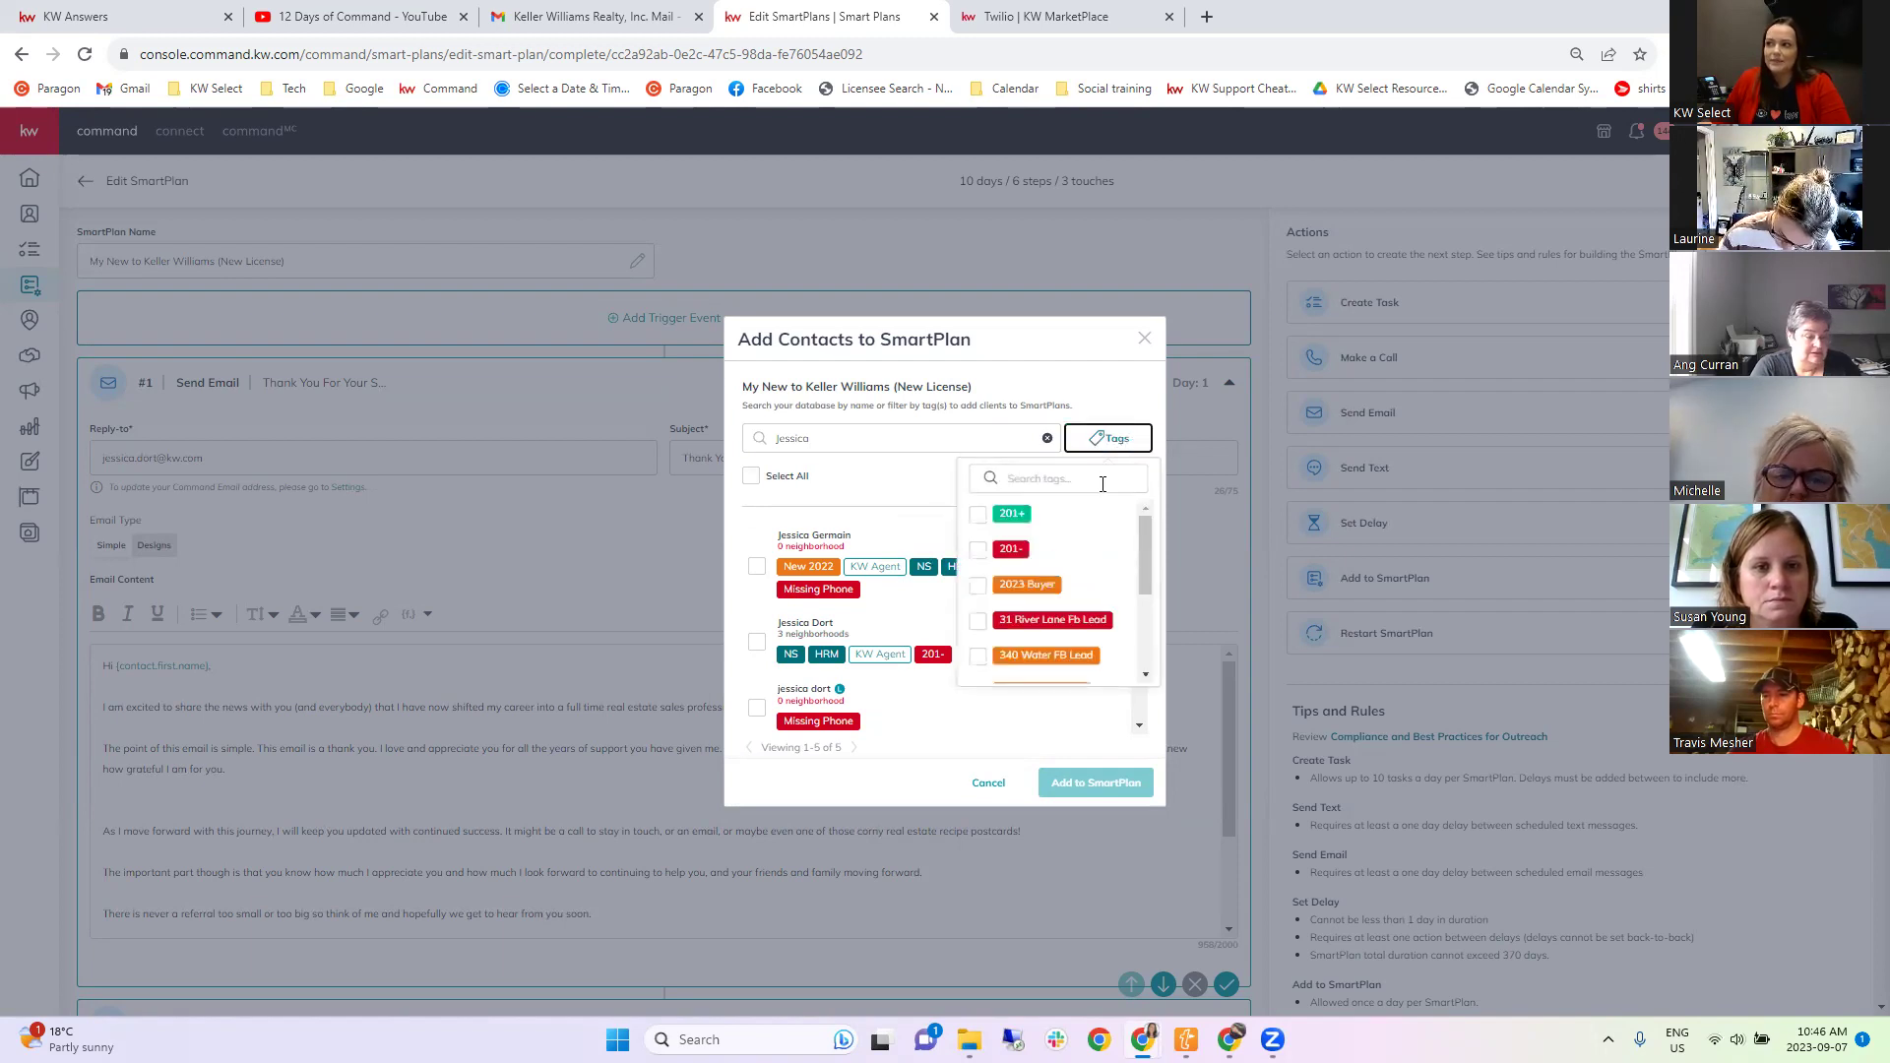
{"action": "left_click", "coordinate": [977, 587]}
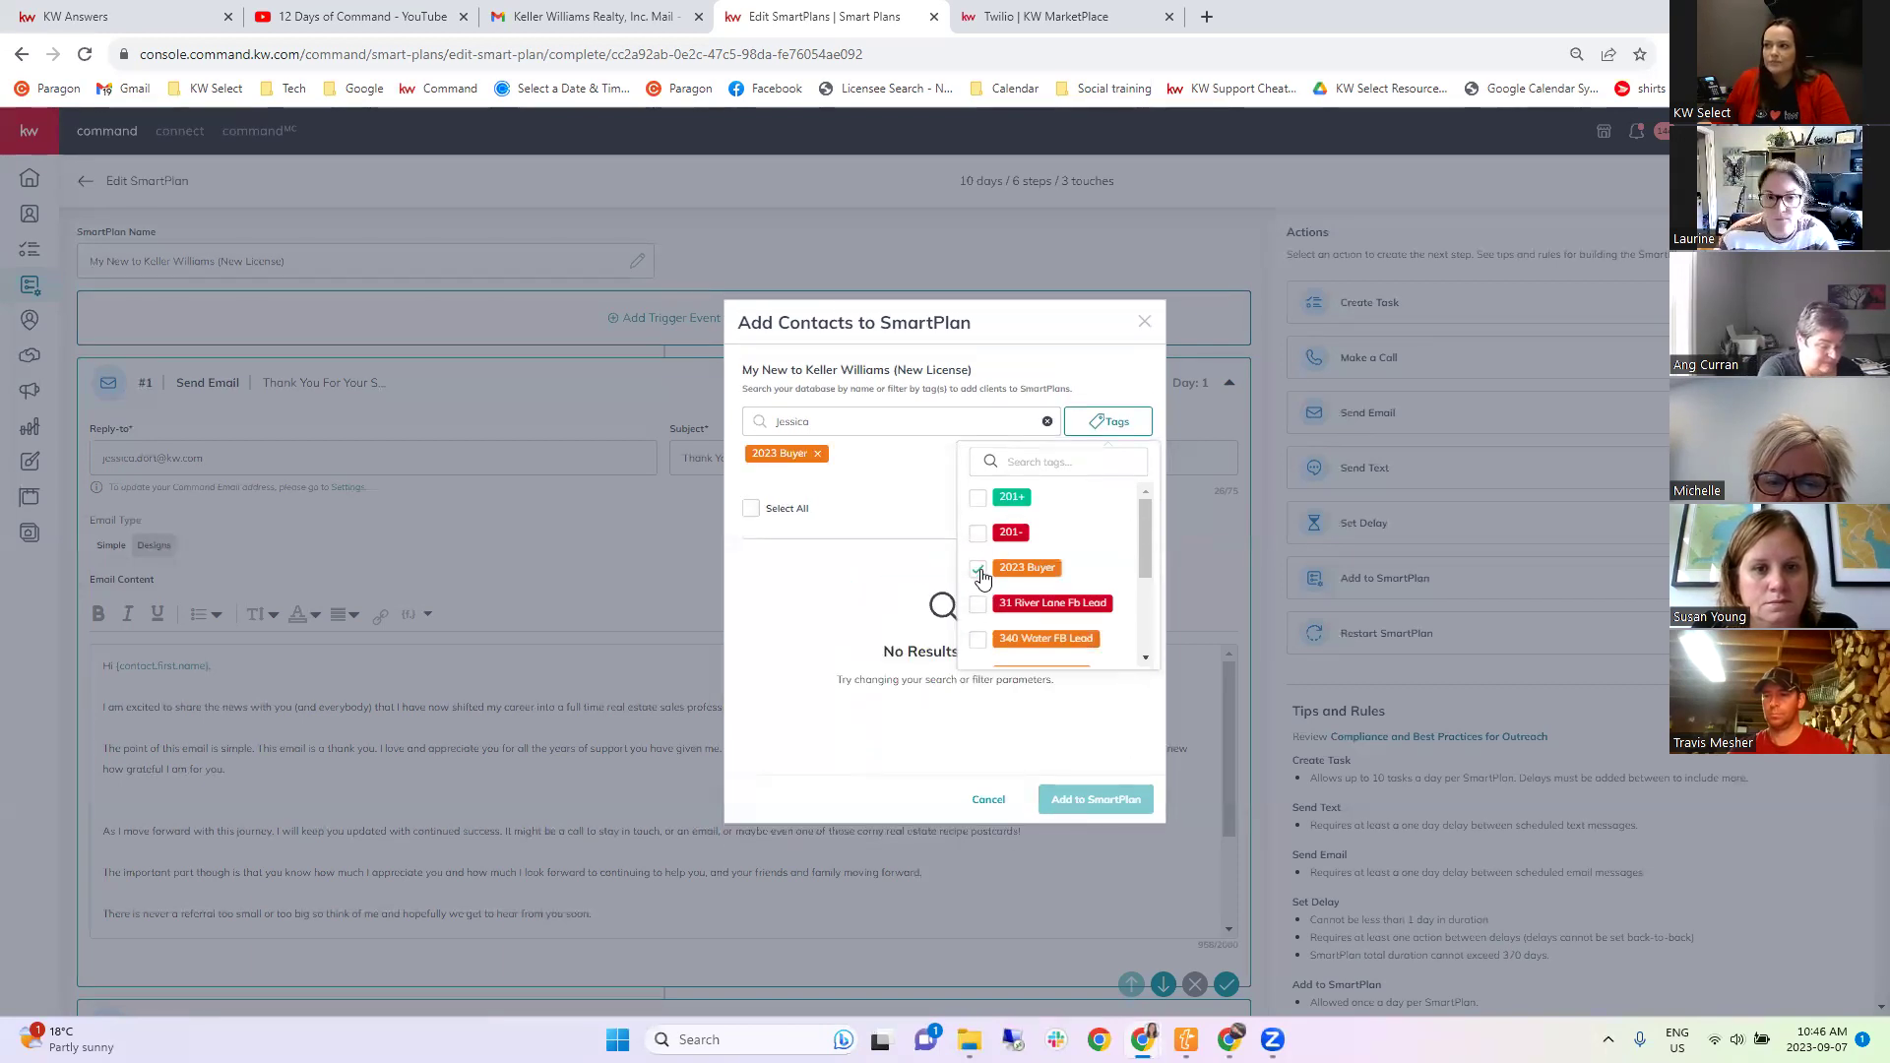
{"action": "left_click", "coordinate": [977, 568]}
{"action": "left_click", "coordinate": [1036, 479]}
{"action": "type", "text": "new"}
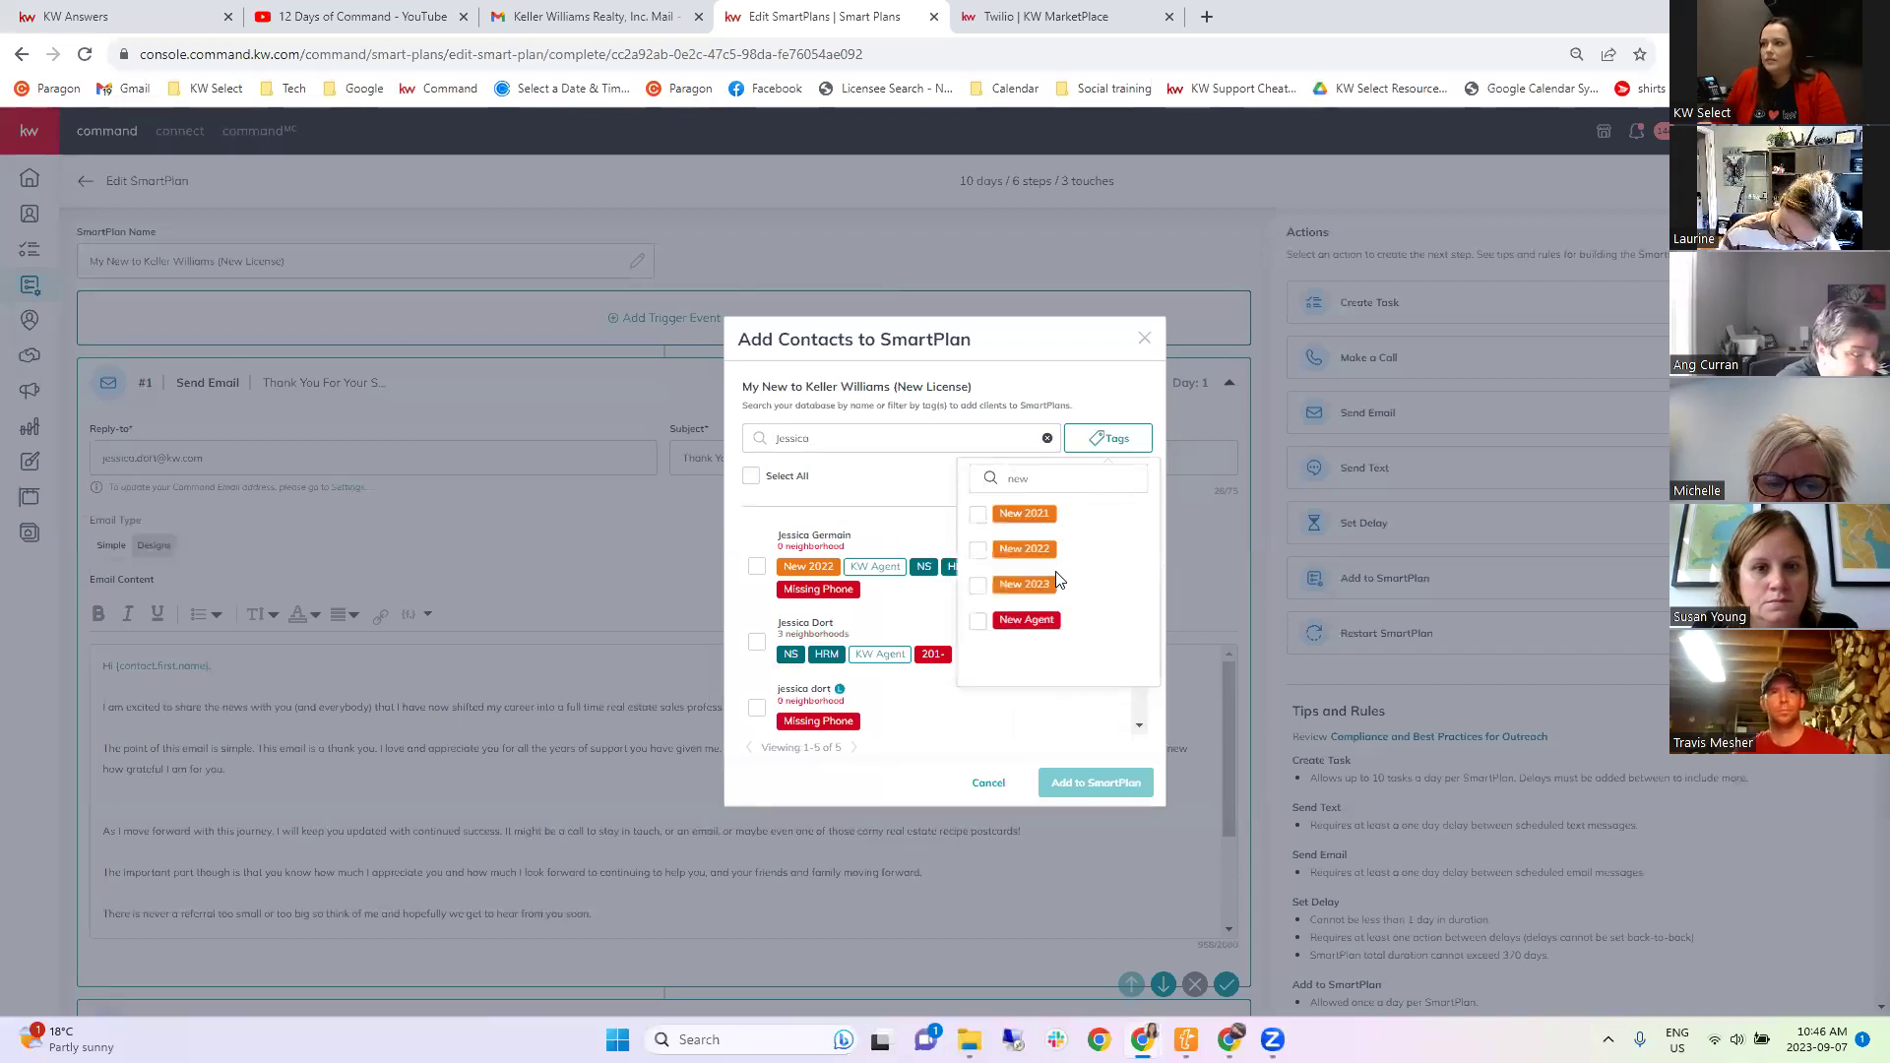
{"action": "left_click", "coordinate": [979, 584]}
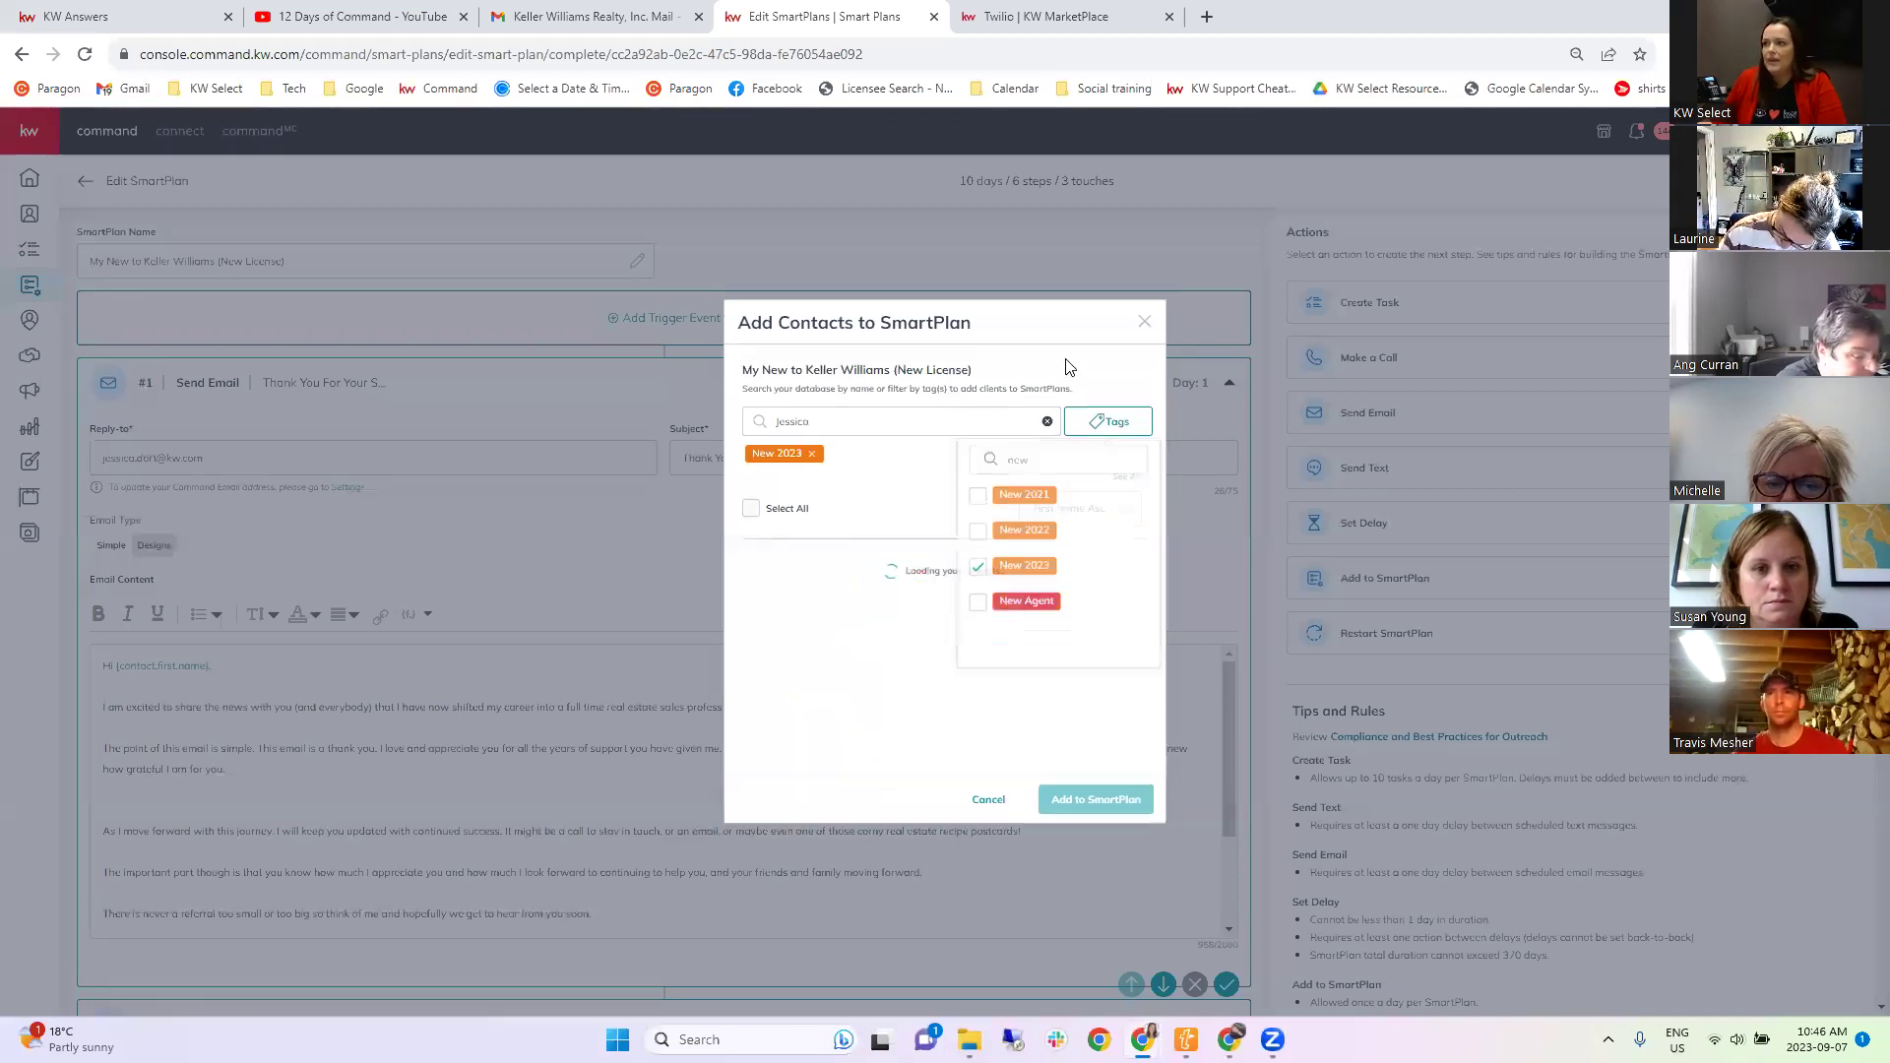
Clear the name search, browse the contacts tagged New 2023, select all of them and clear that selection again.
{"action": "left_click", "coordinate": [1044, 422]}
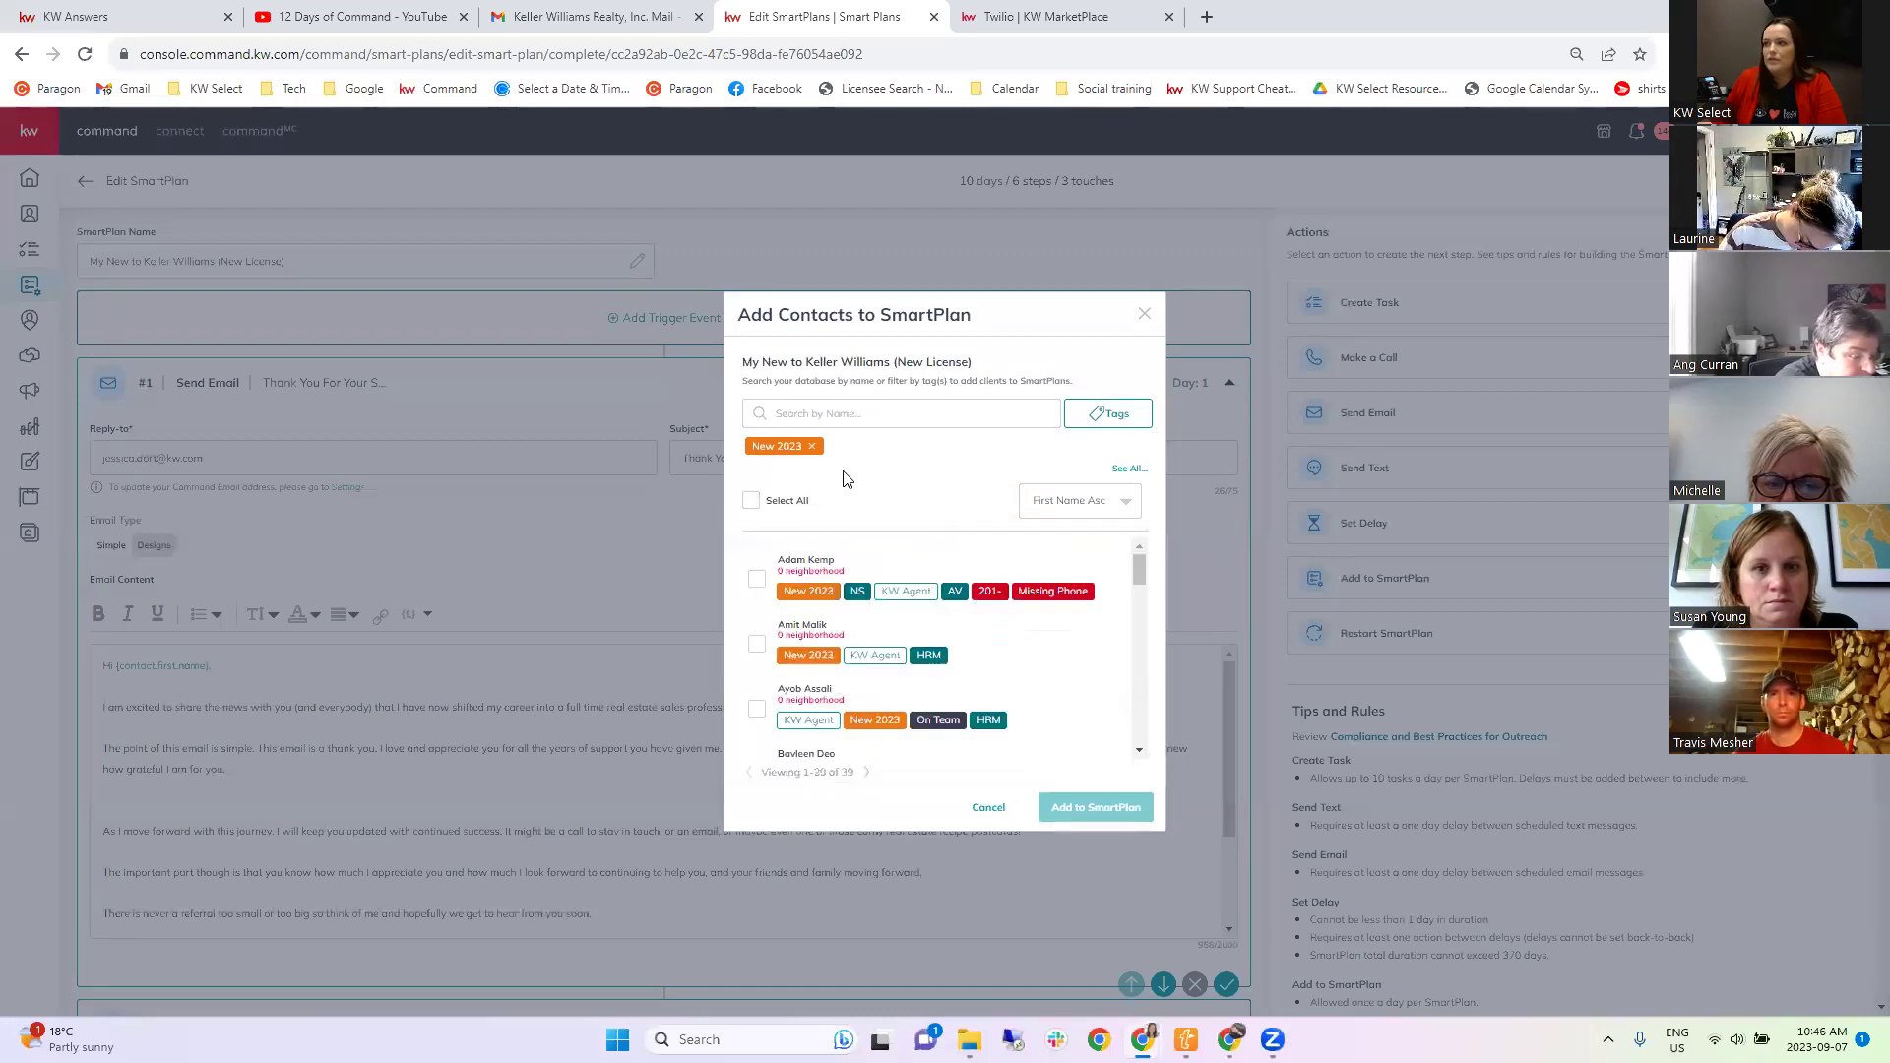
{"action": "scroll", "coordinate": [894, 633], "scroll_direction": "down", "scroll_amount": 6}
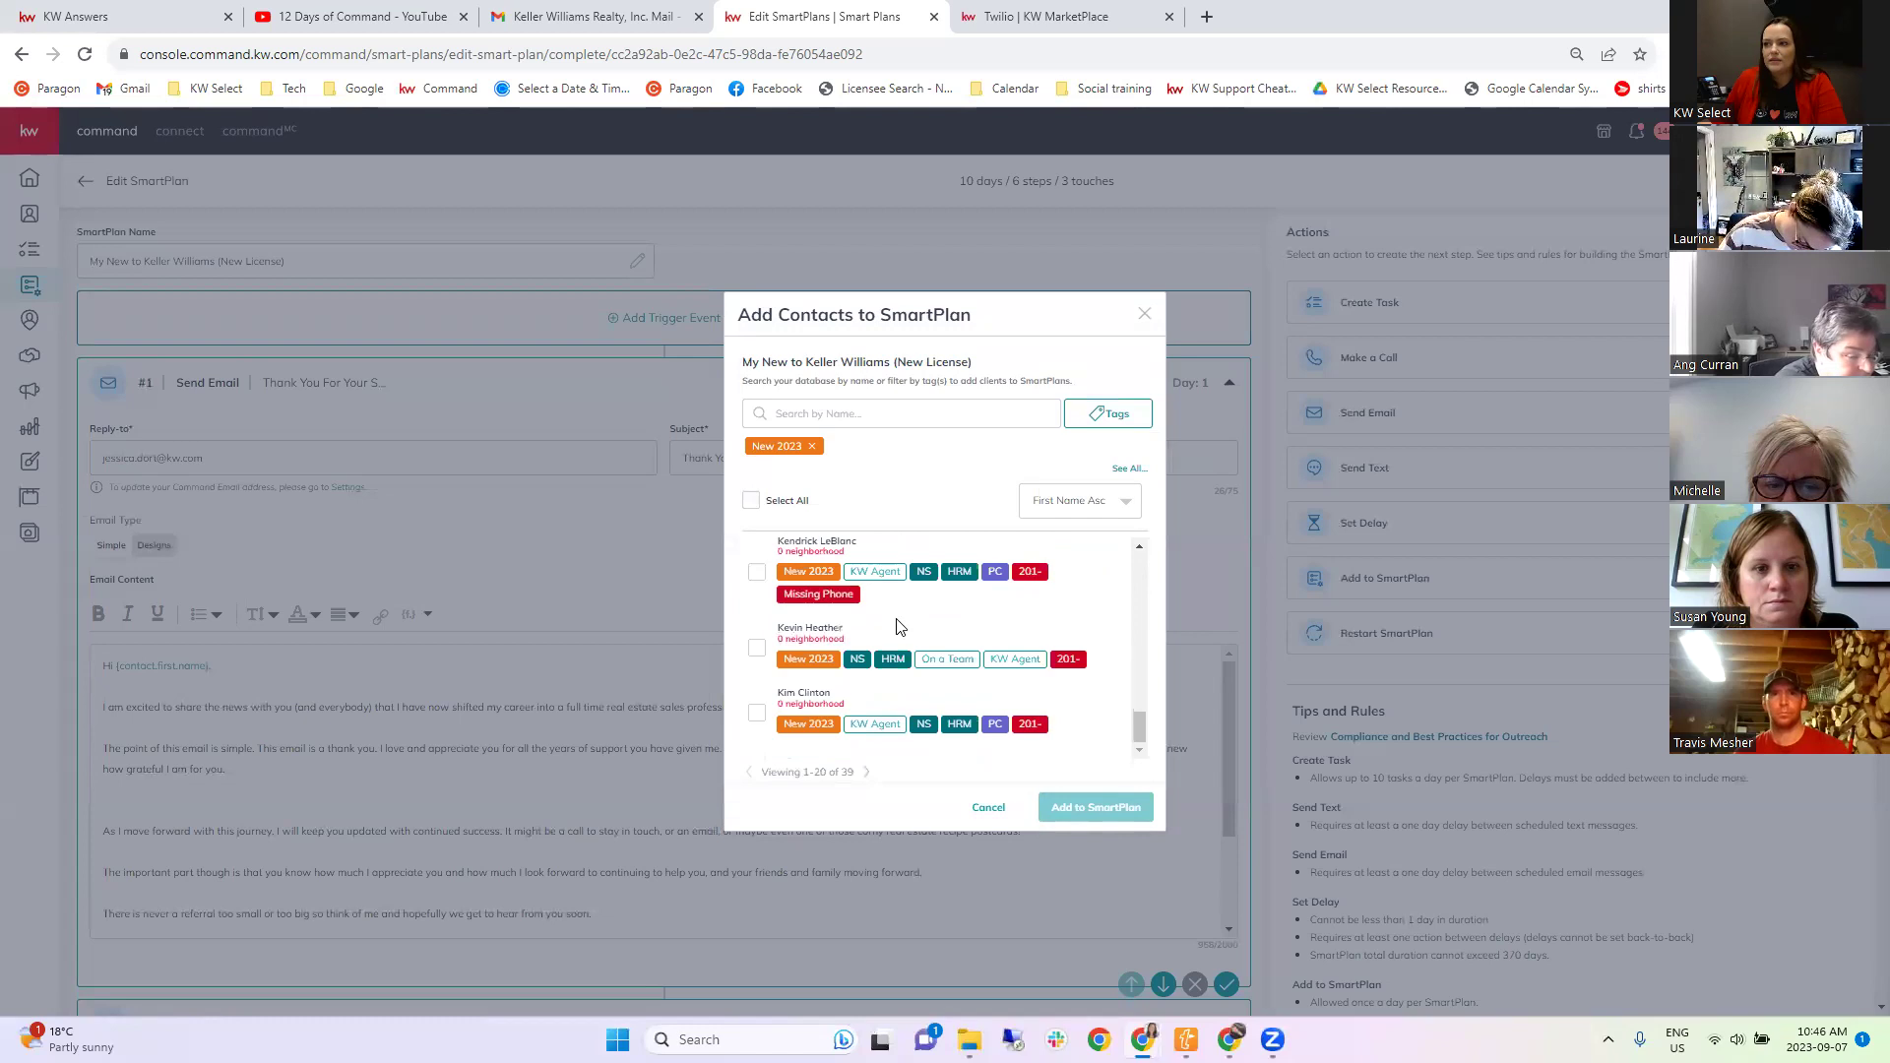
{"action": "scroll", "coordinate": [896, 627], "scroll_direction": "up", "scroll_amount": 6}
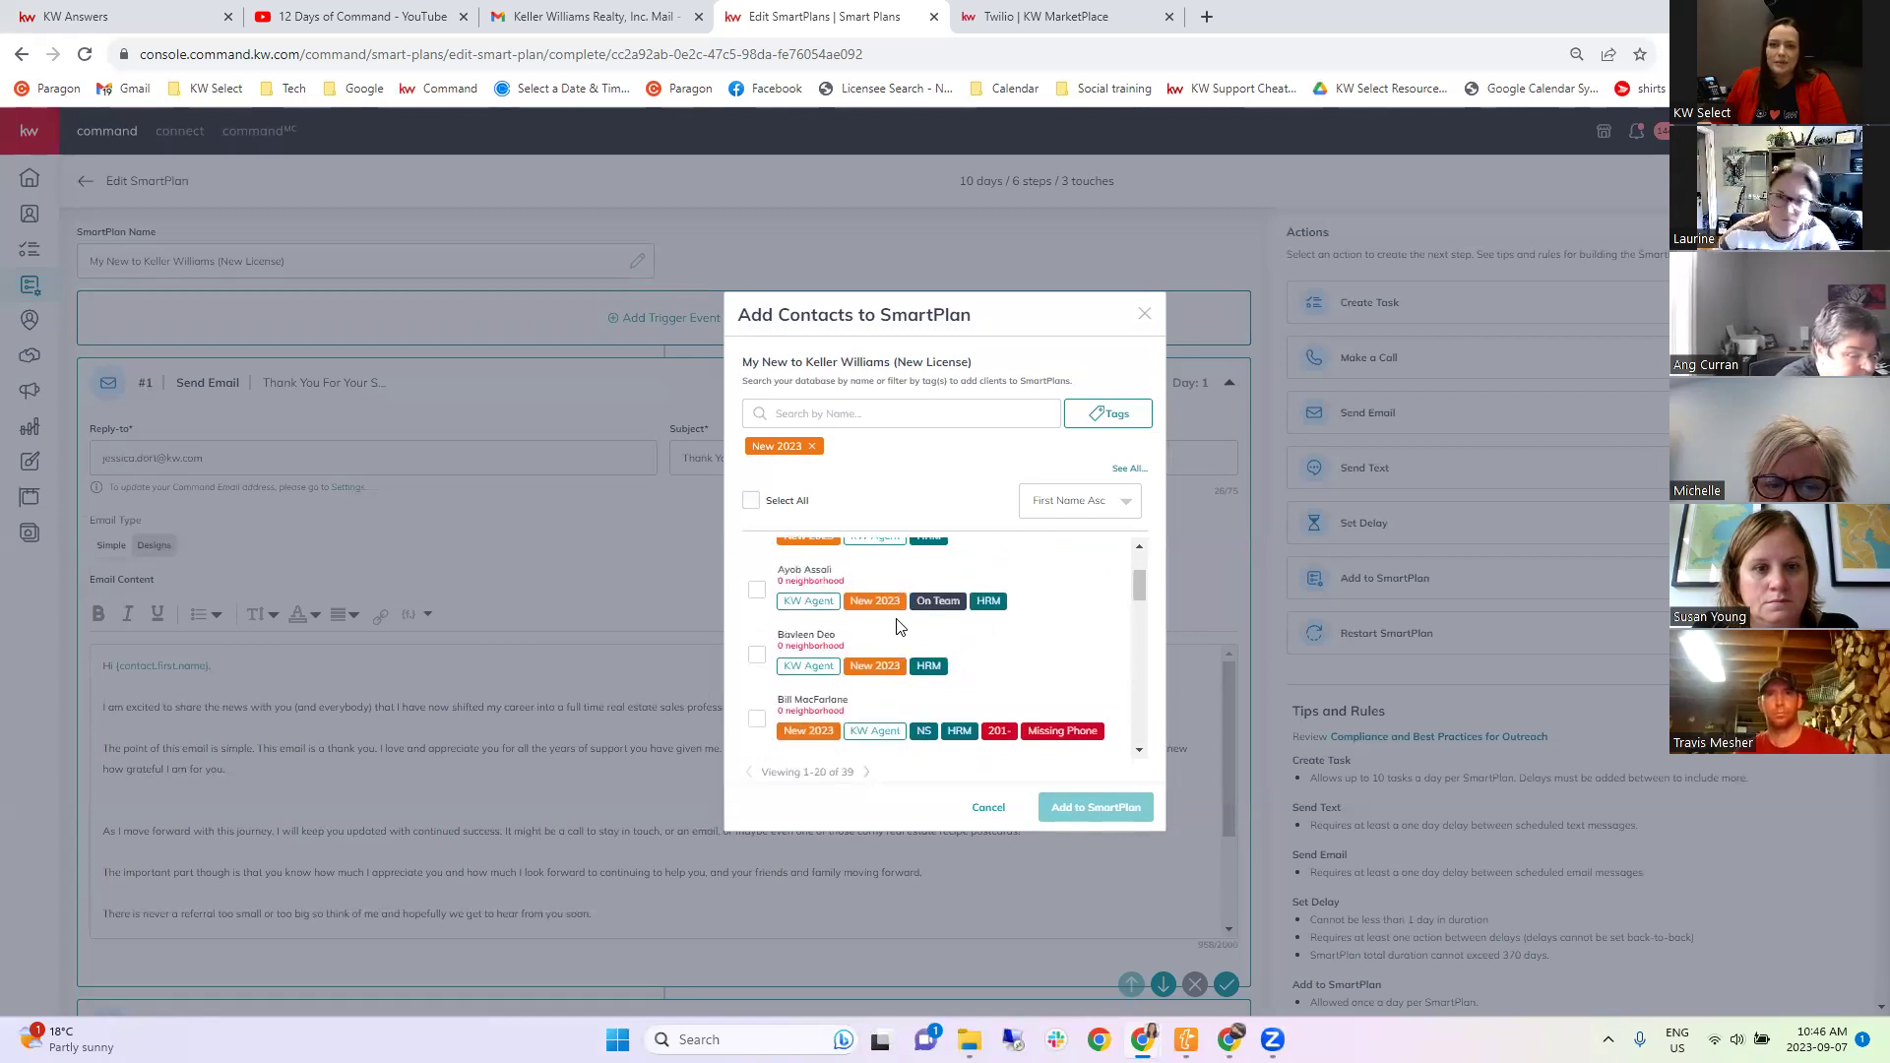
{"action": "left_click", "coordinate": [748, 502]}
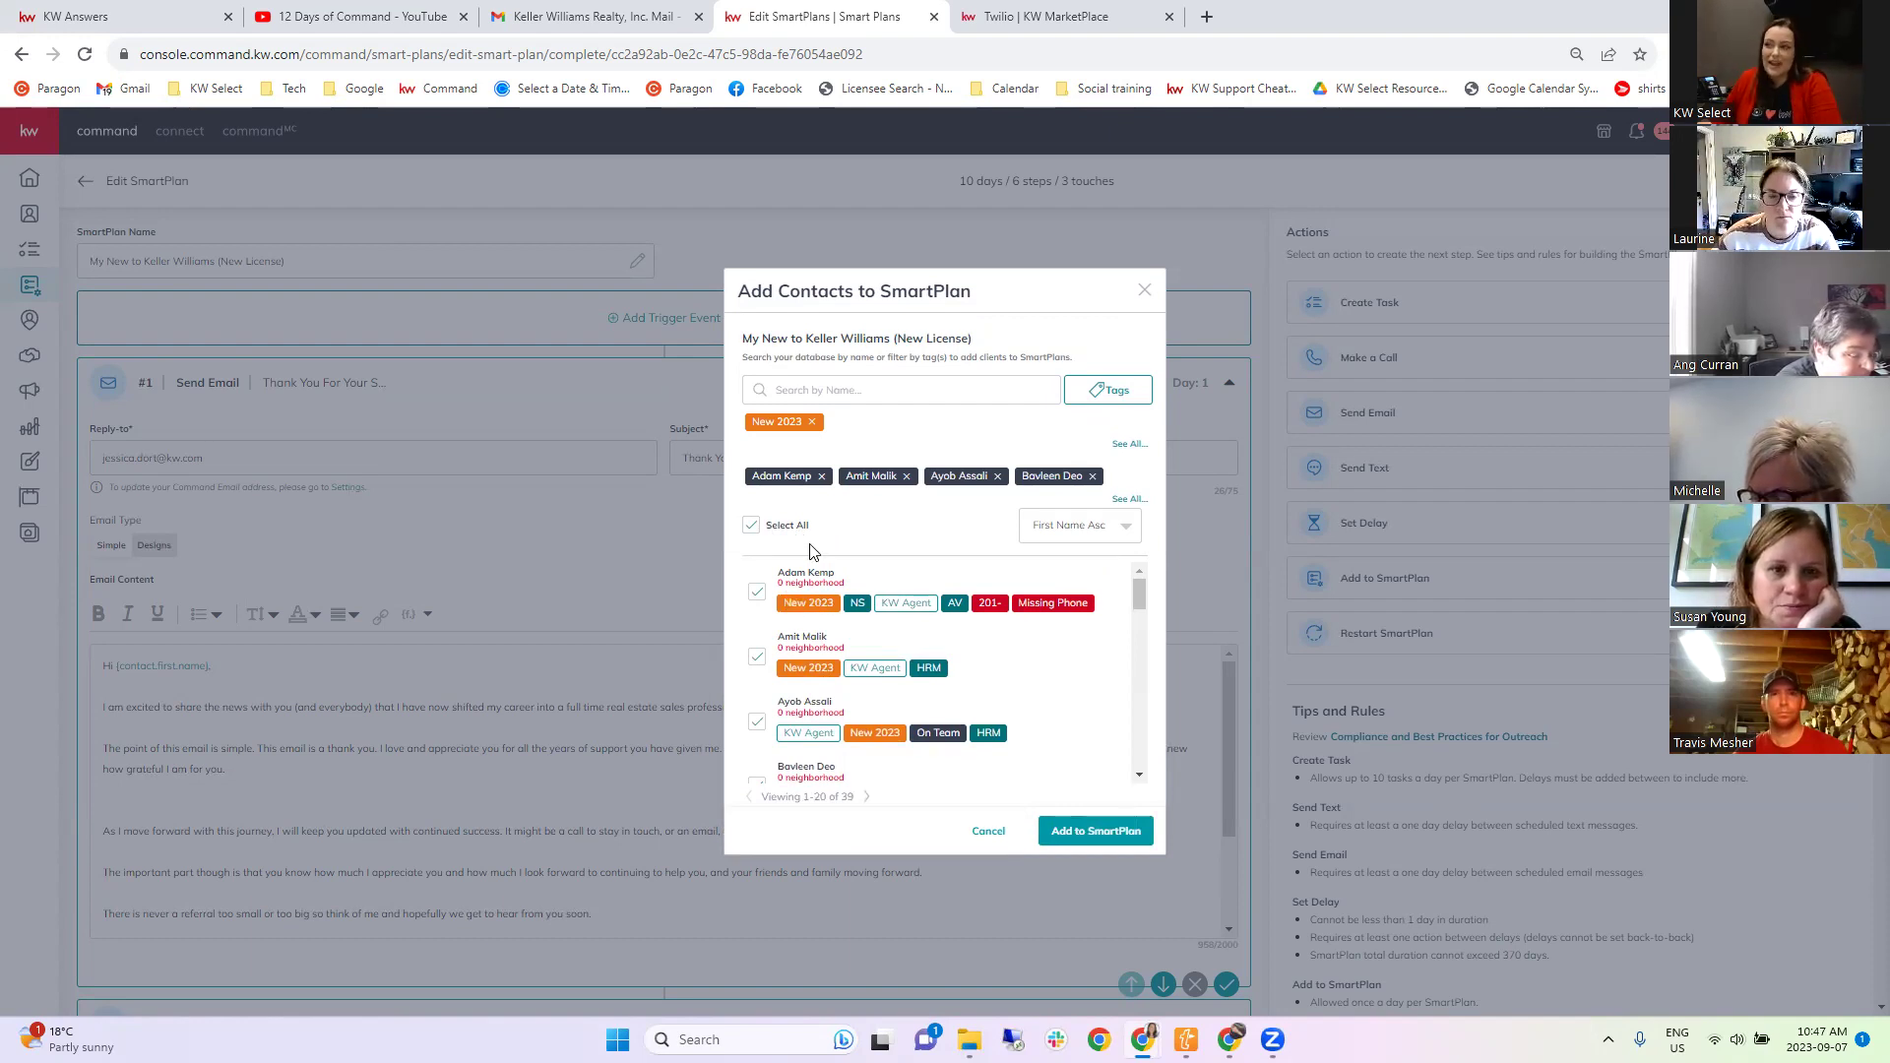
{"action": "left_click", "coordinate": [751, 526]}
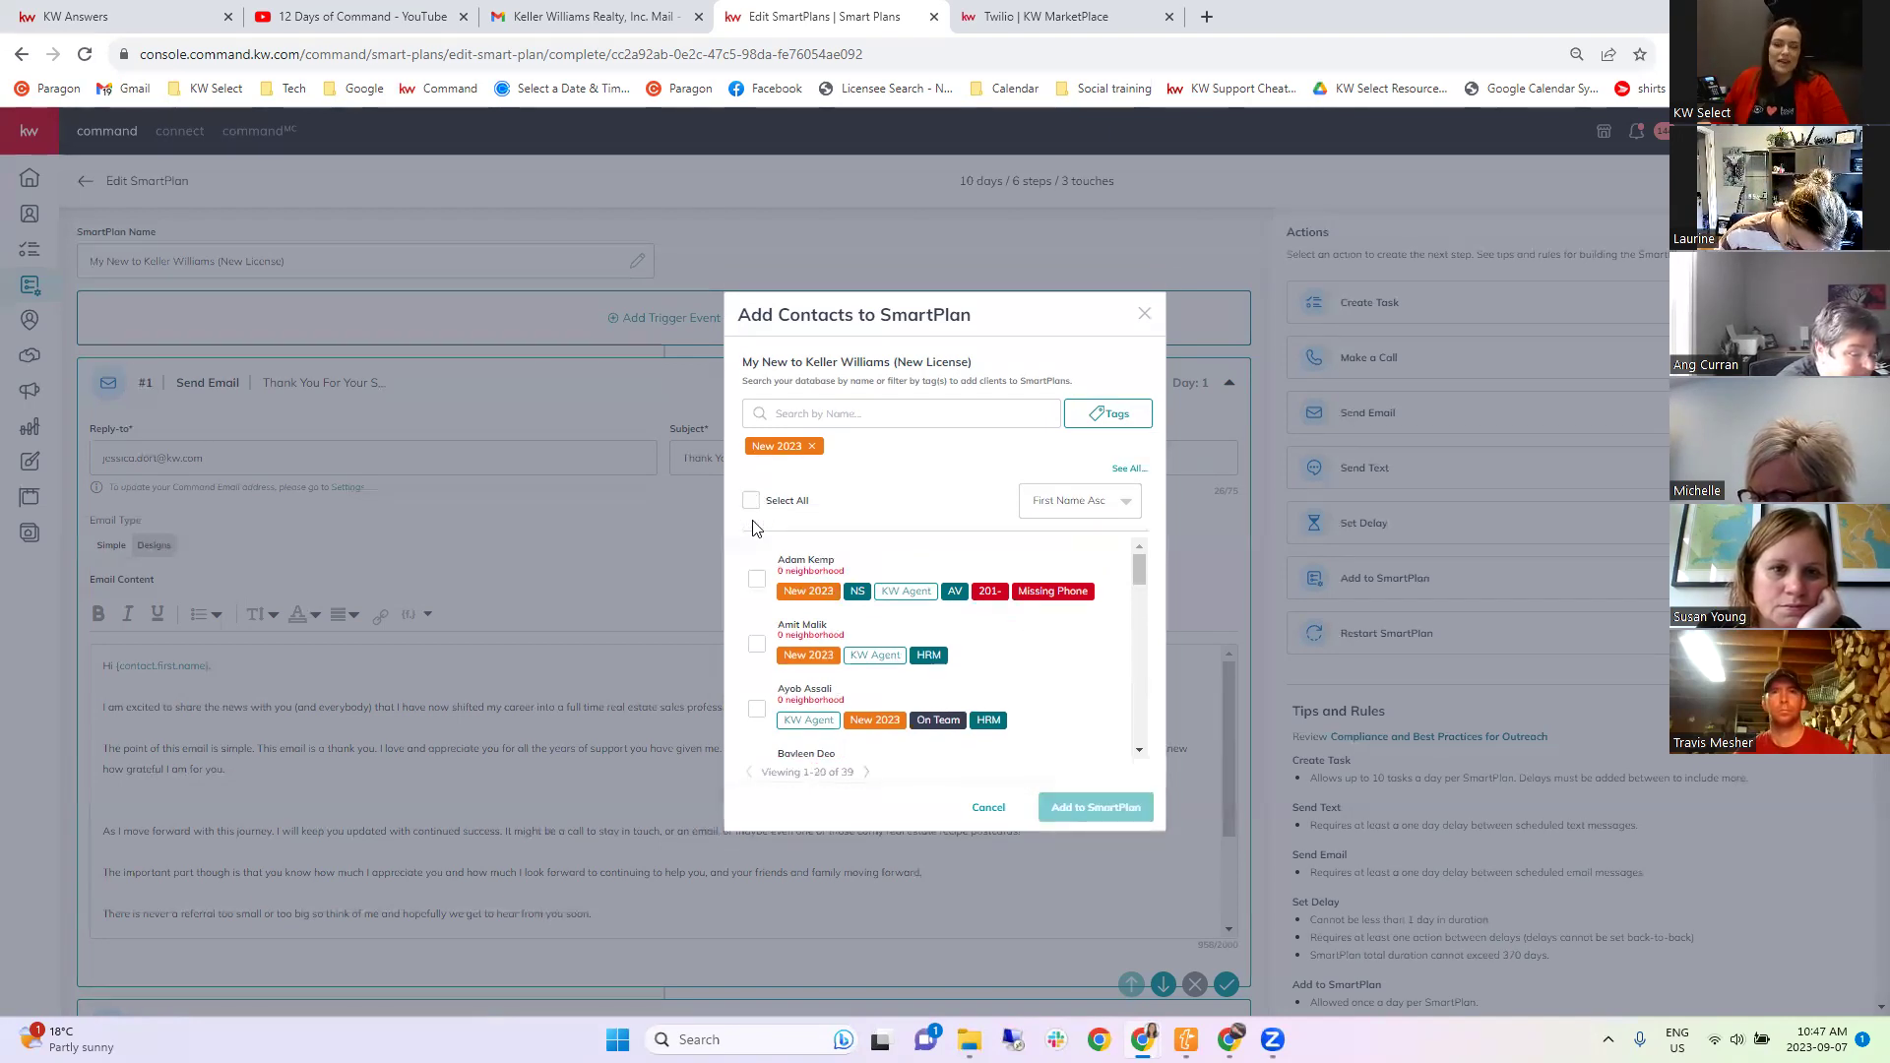
Remove the New 2023 filter, search contacts by first name, select the matching contact and proceed to the start date selection.
{"action": "left_click", "coordinate": [811, 447]}
{"action": "left_click", "coordinate": [827, 438]}
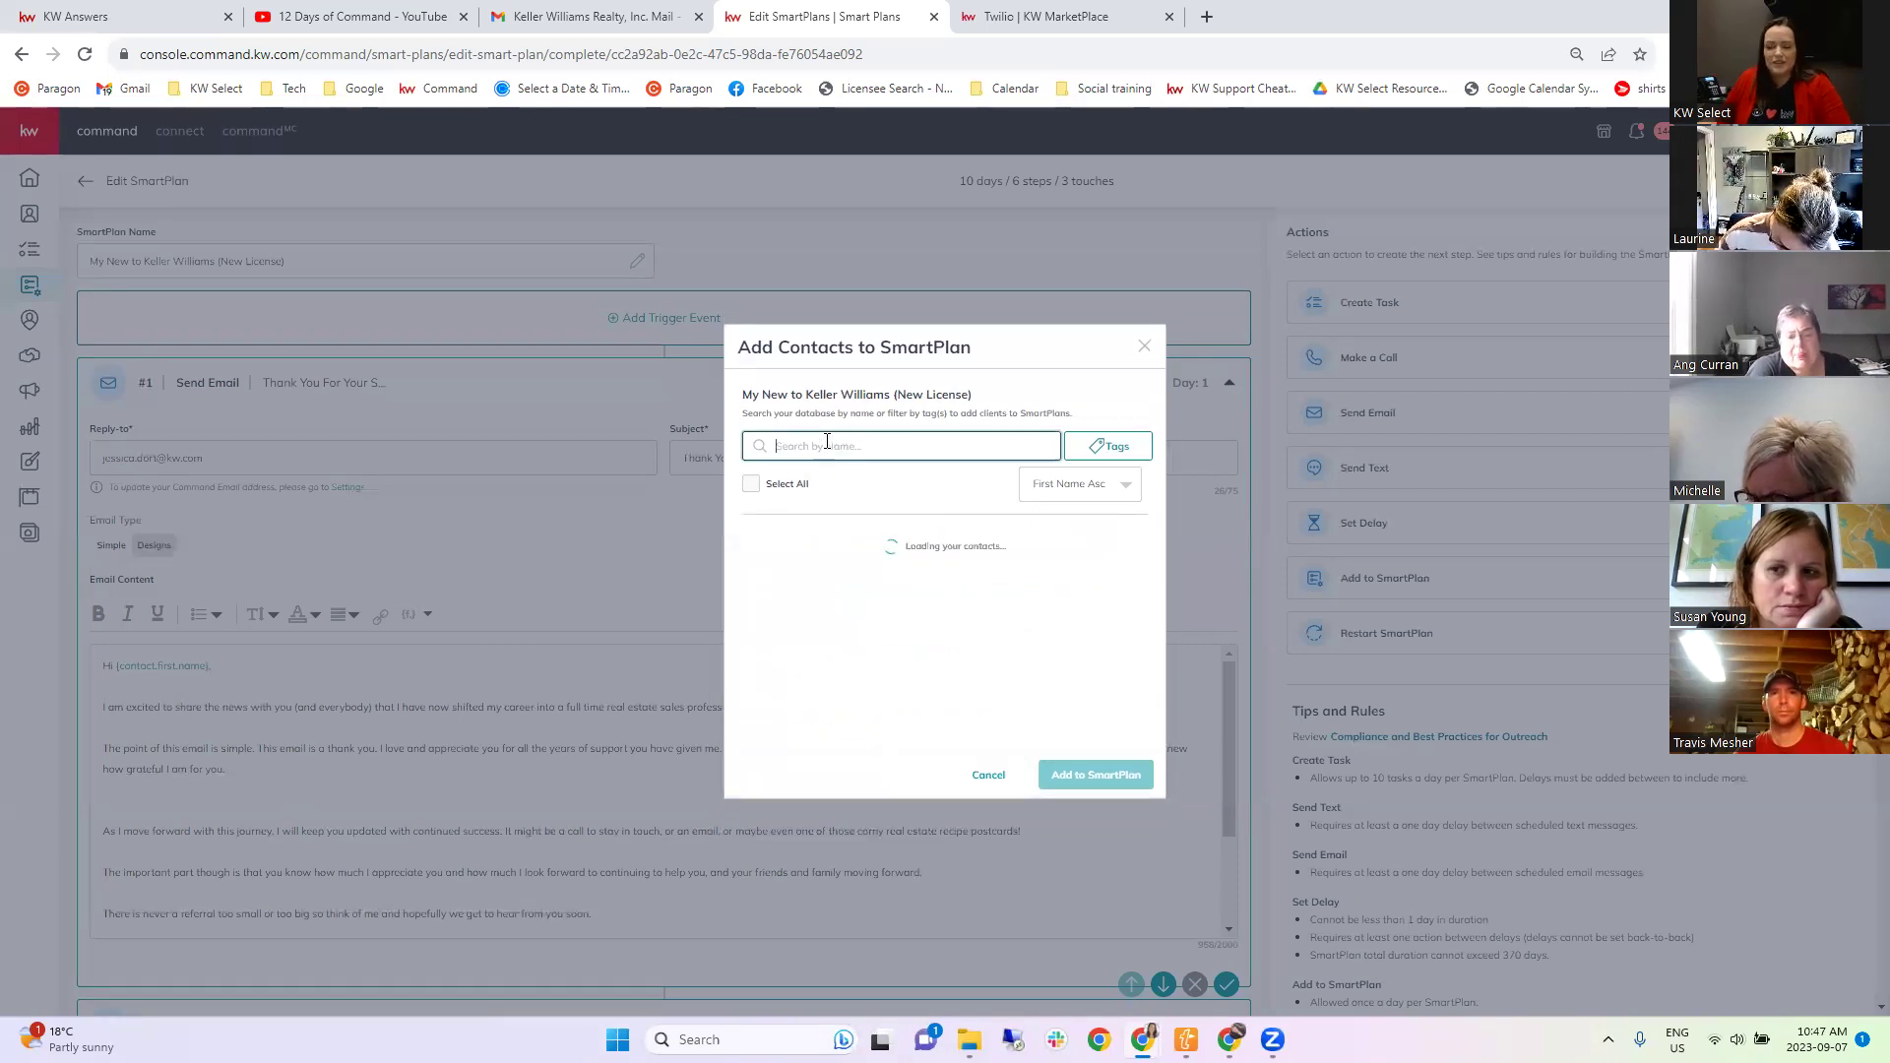
{"action": "type", "text": "jessica"}
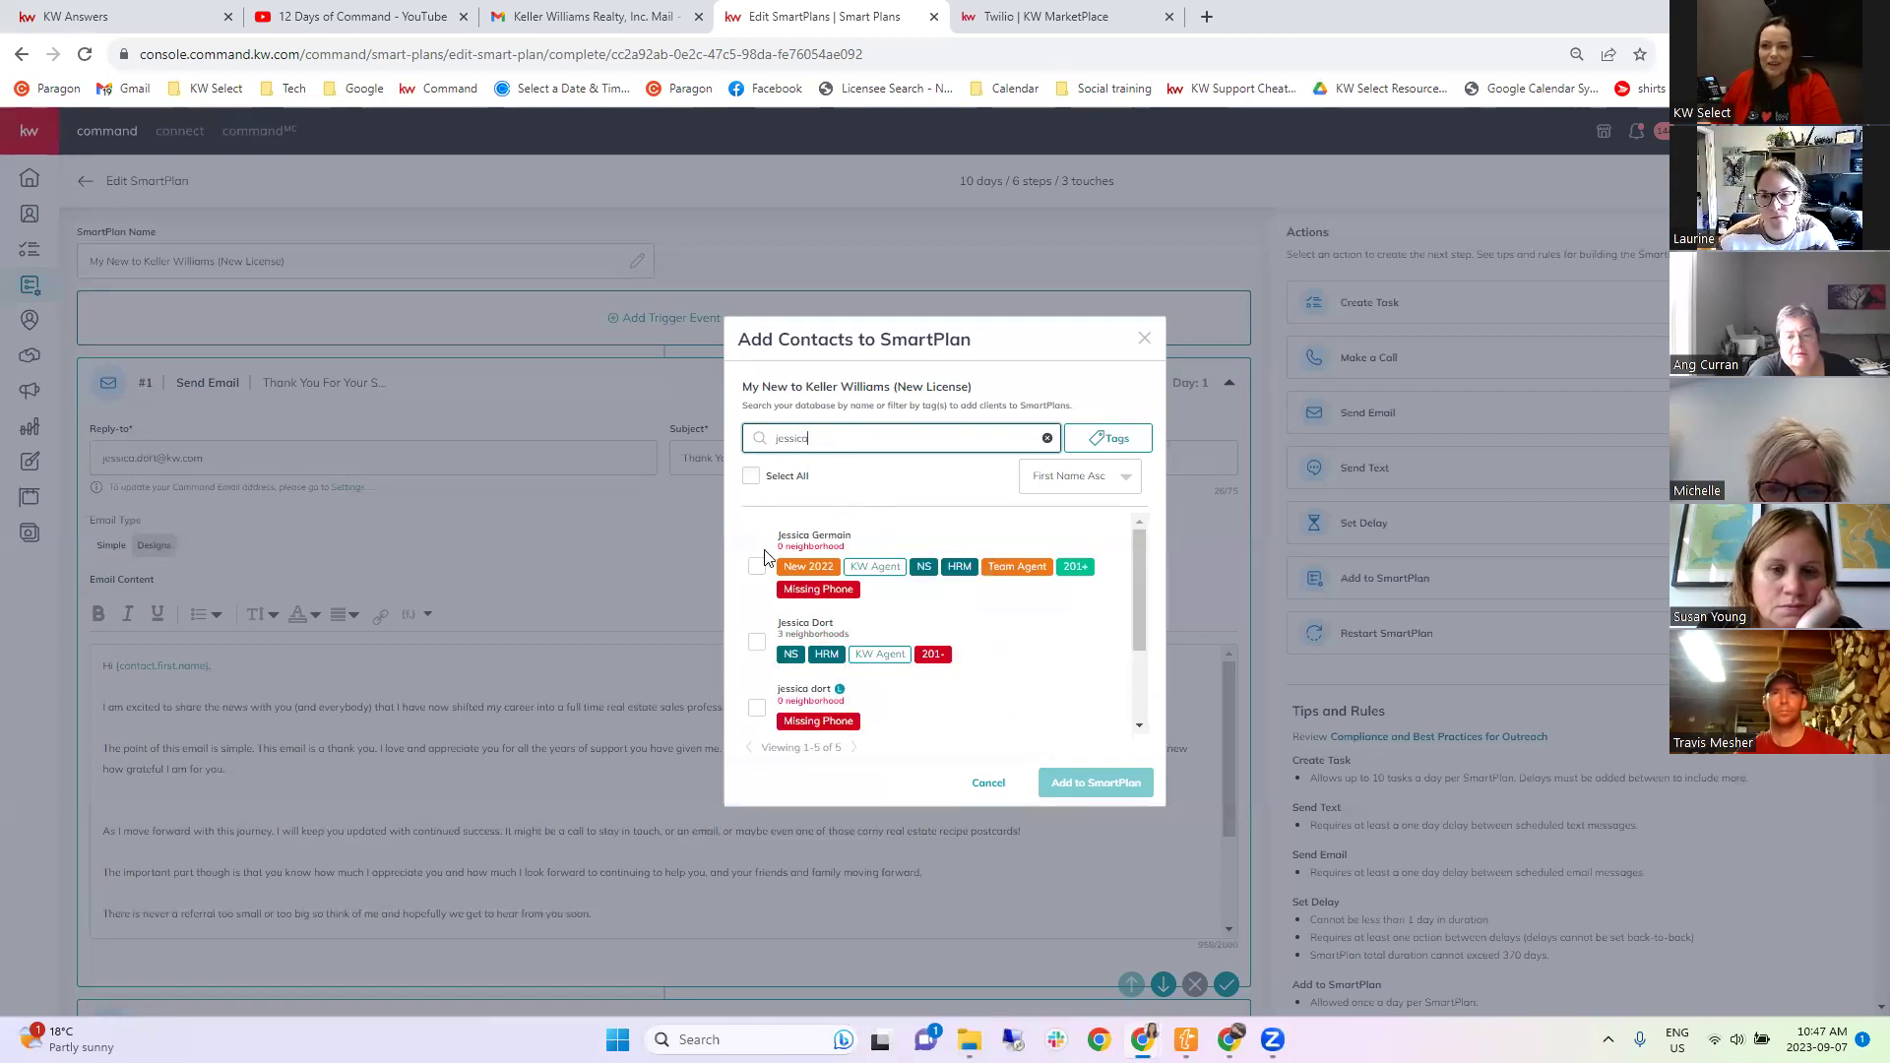
{"action": "left_click", "coordinate": [756, 643]}
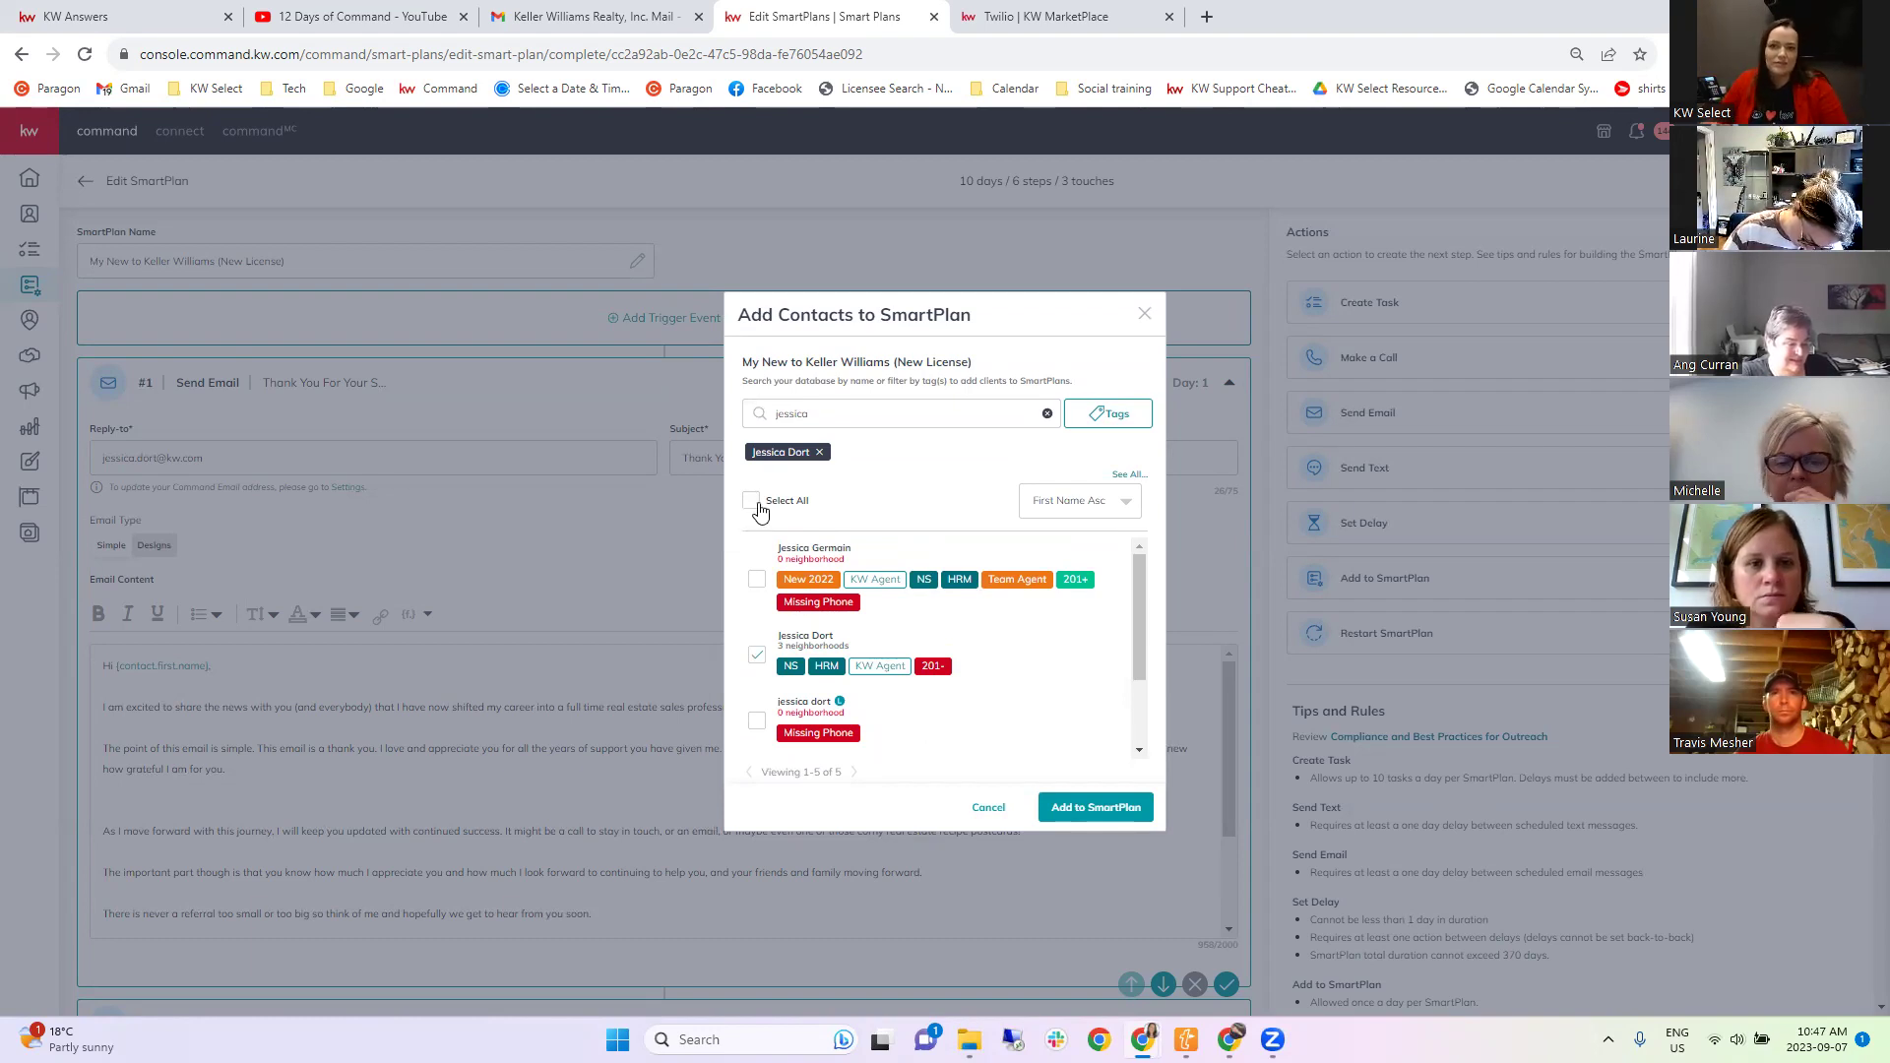
{"action": "scroll", "coordinate": [846, 571], "scroll_direction": "down", "scroll_amount": 1}
{"action": "scroll", "coordinate": [859, 572], "scroll_direction": "up", "scroll_amount": 1}
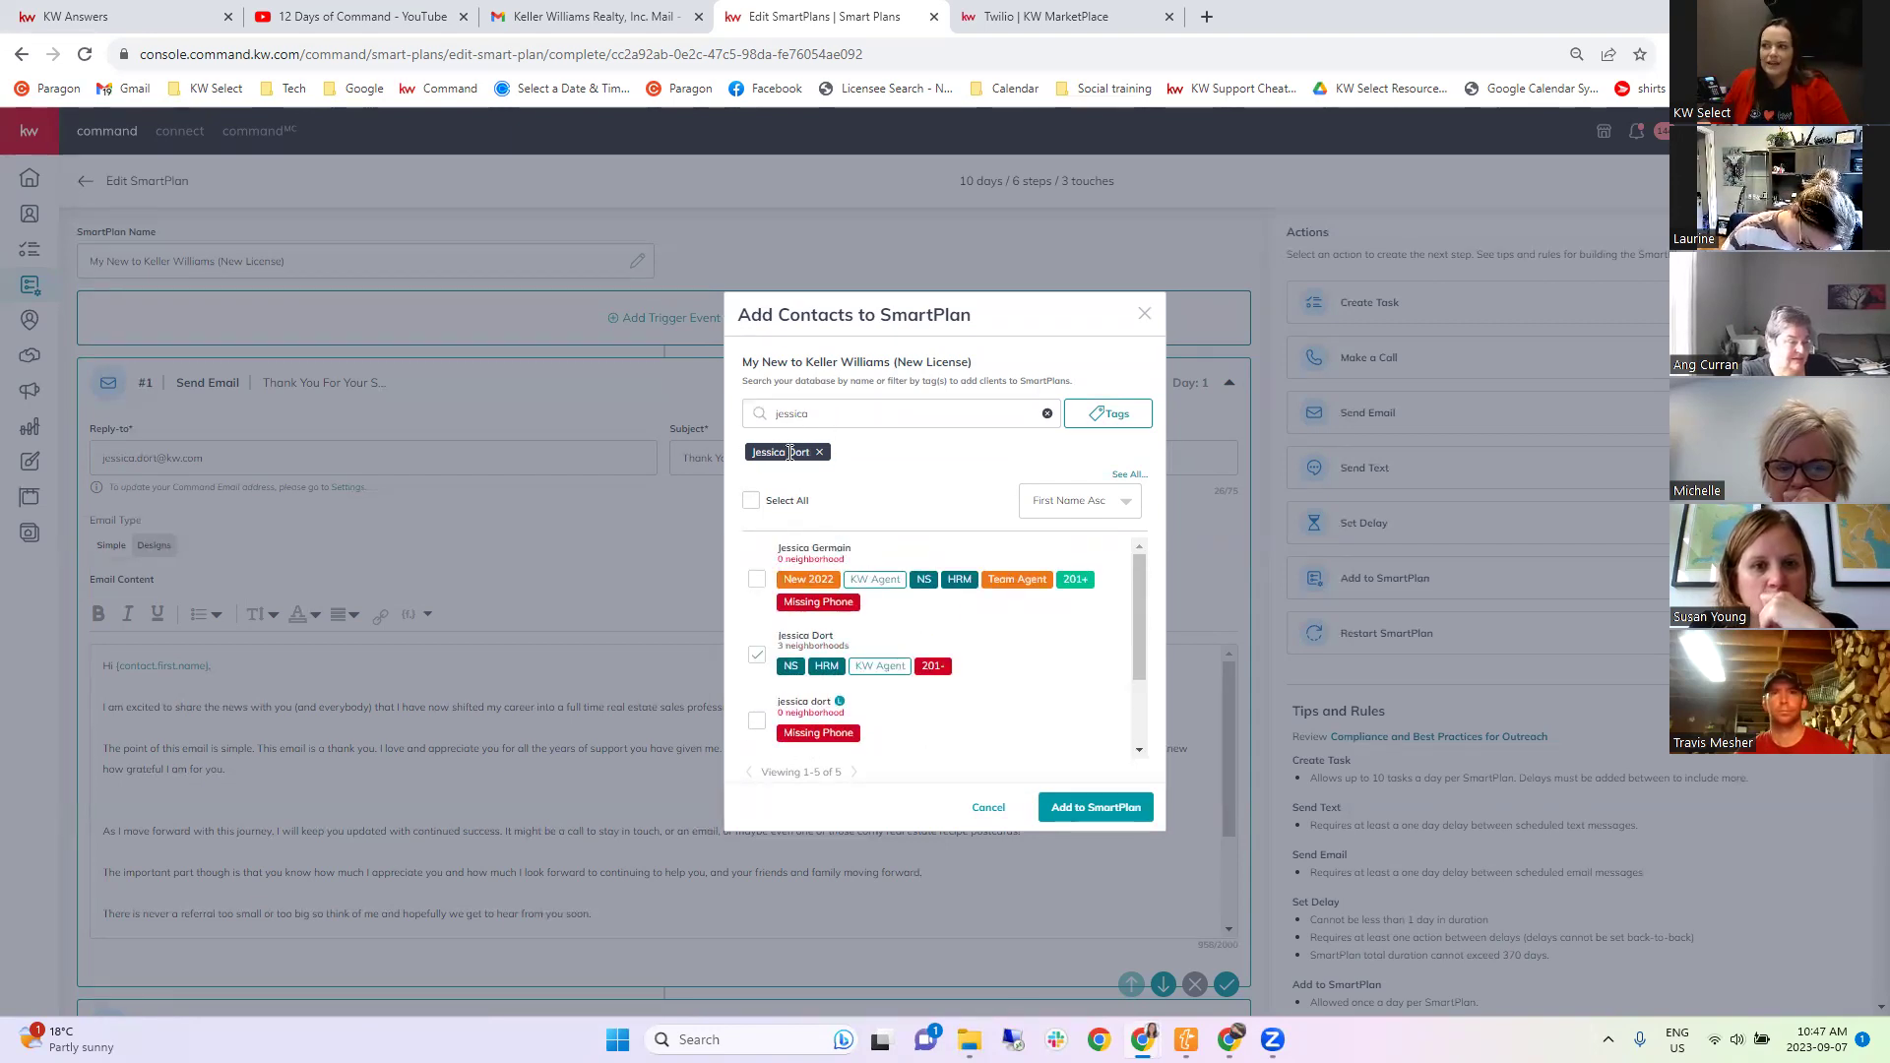
{"action": "left_click", "coordinate": [1079, 809]}
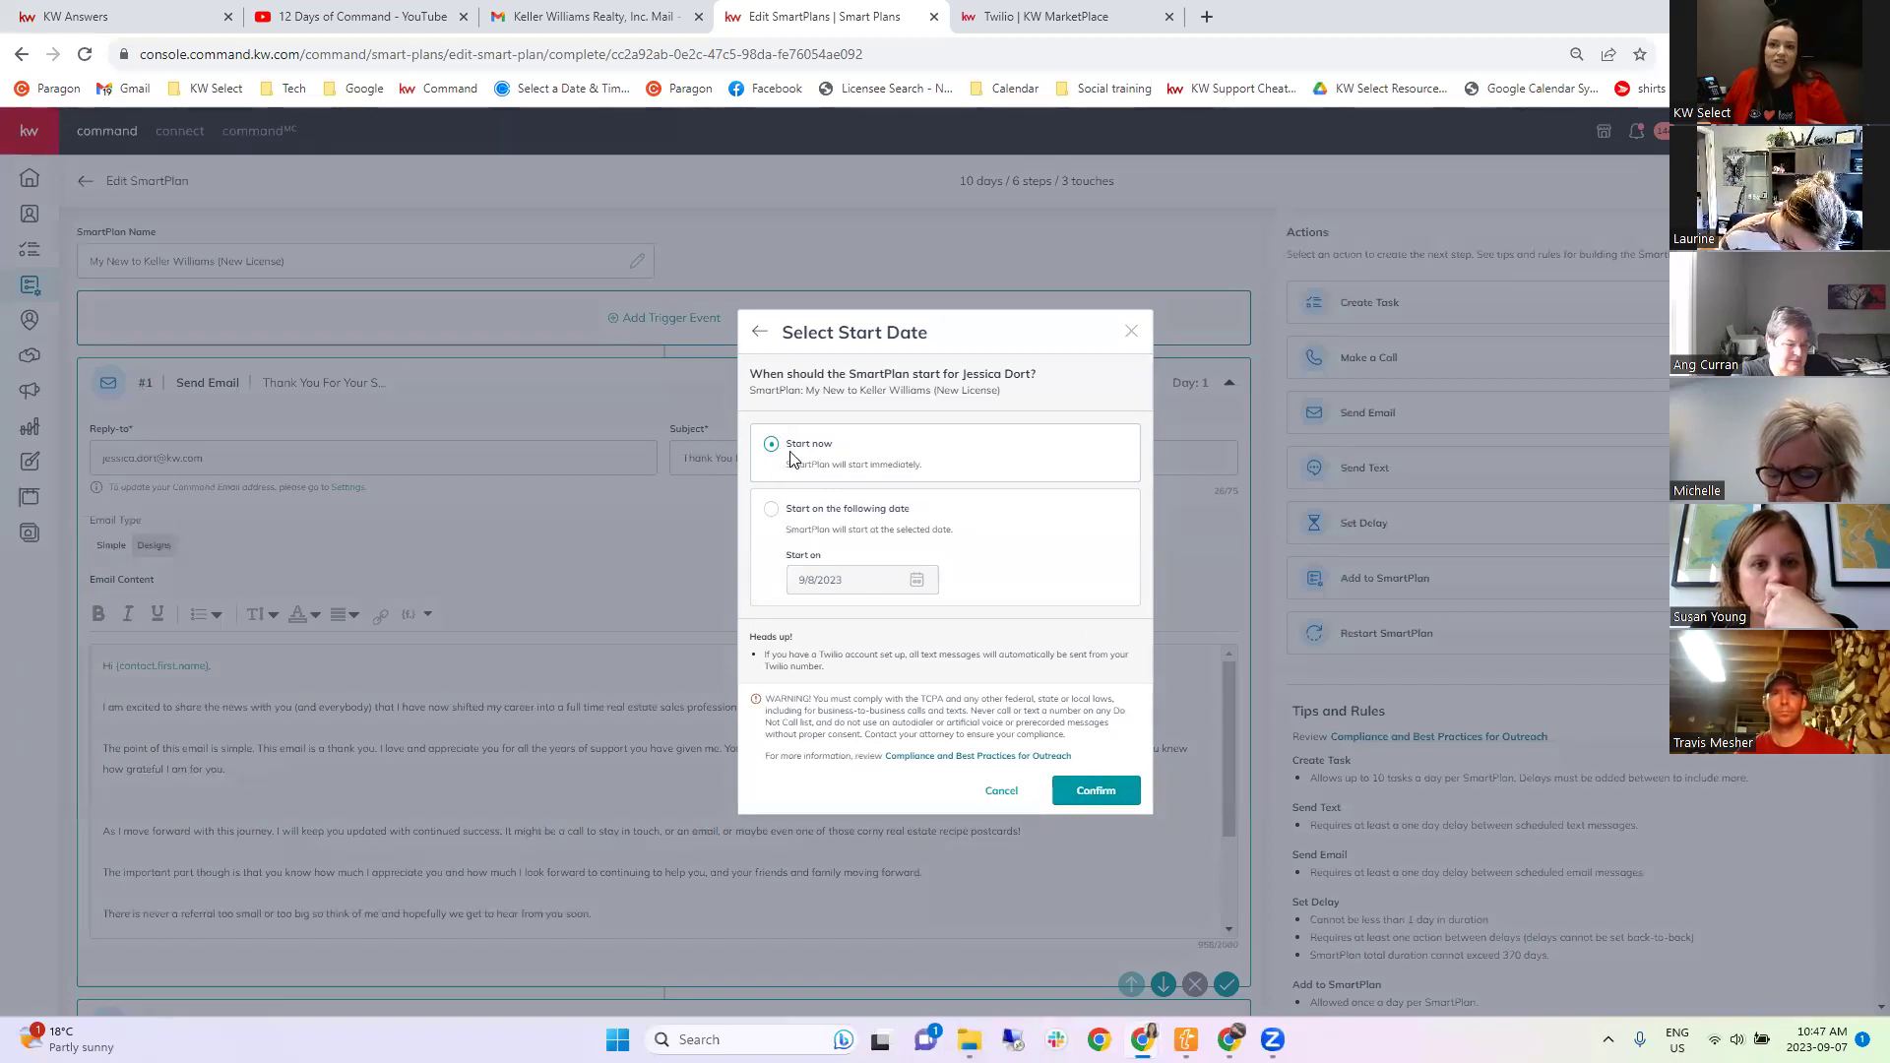
Set the SmartPlan to start on a chosen date, 9/11/2023, instead of immediately.
{"action": "left_click", "coordinate": [770, 510]}
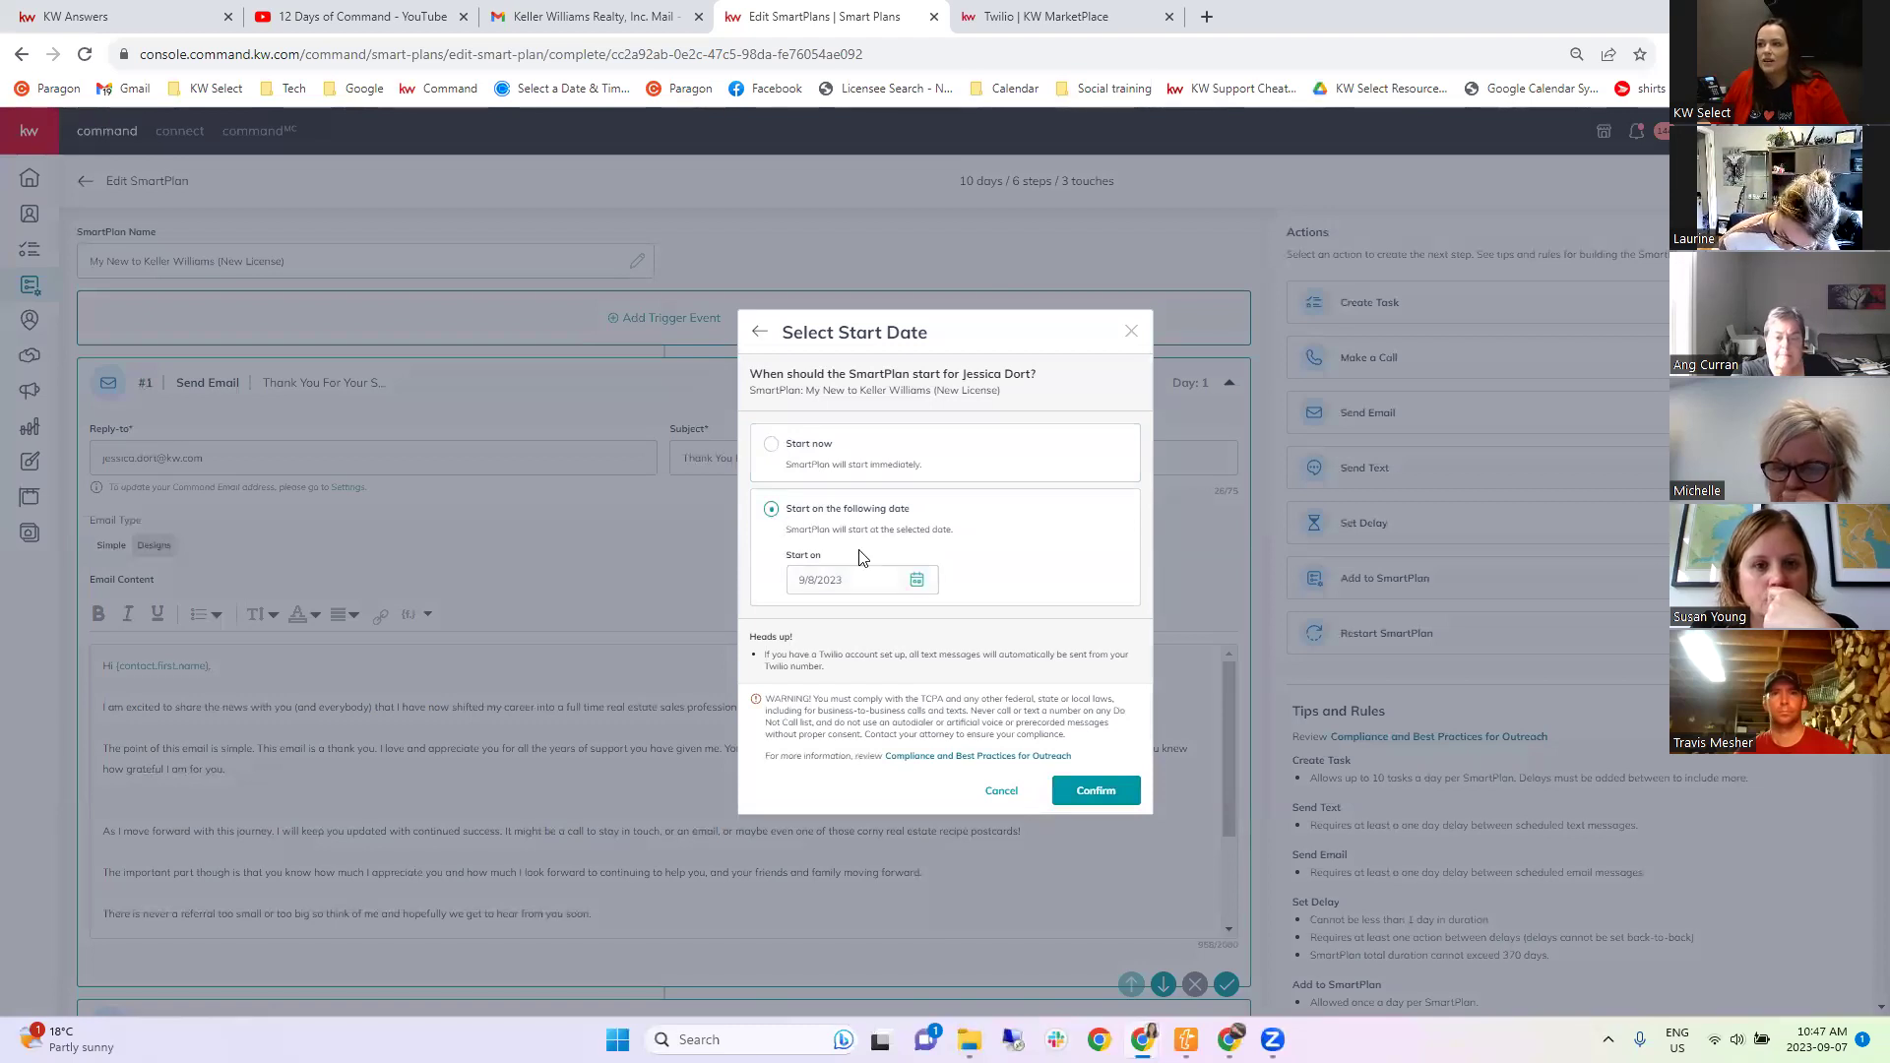
{"action": "left_click", "coordinate": [914, 580]}
{"action": "scroll", "coordinate": [915, 531], "scroll_direction": "down", "scroll_amount": 3}
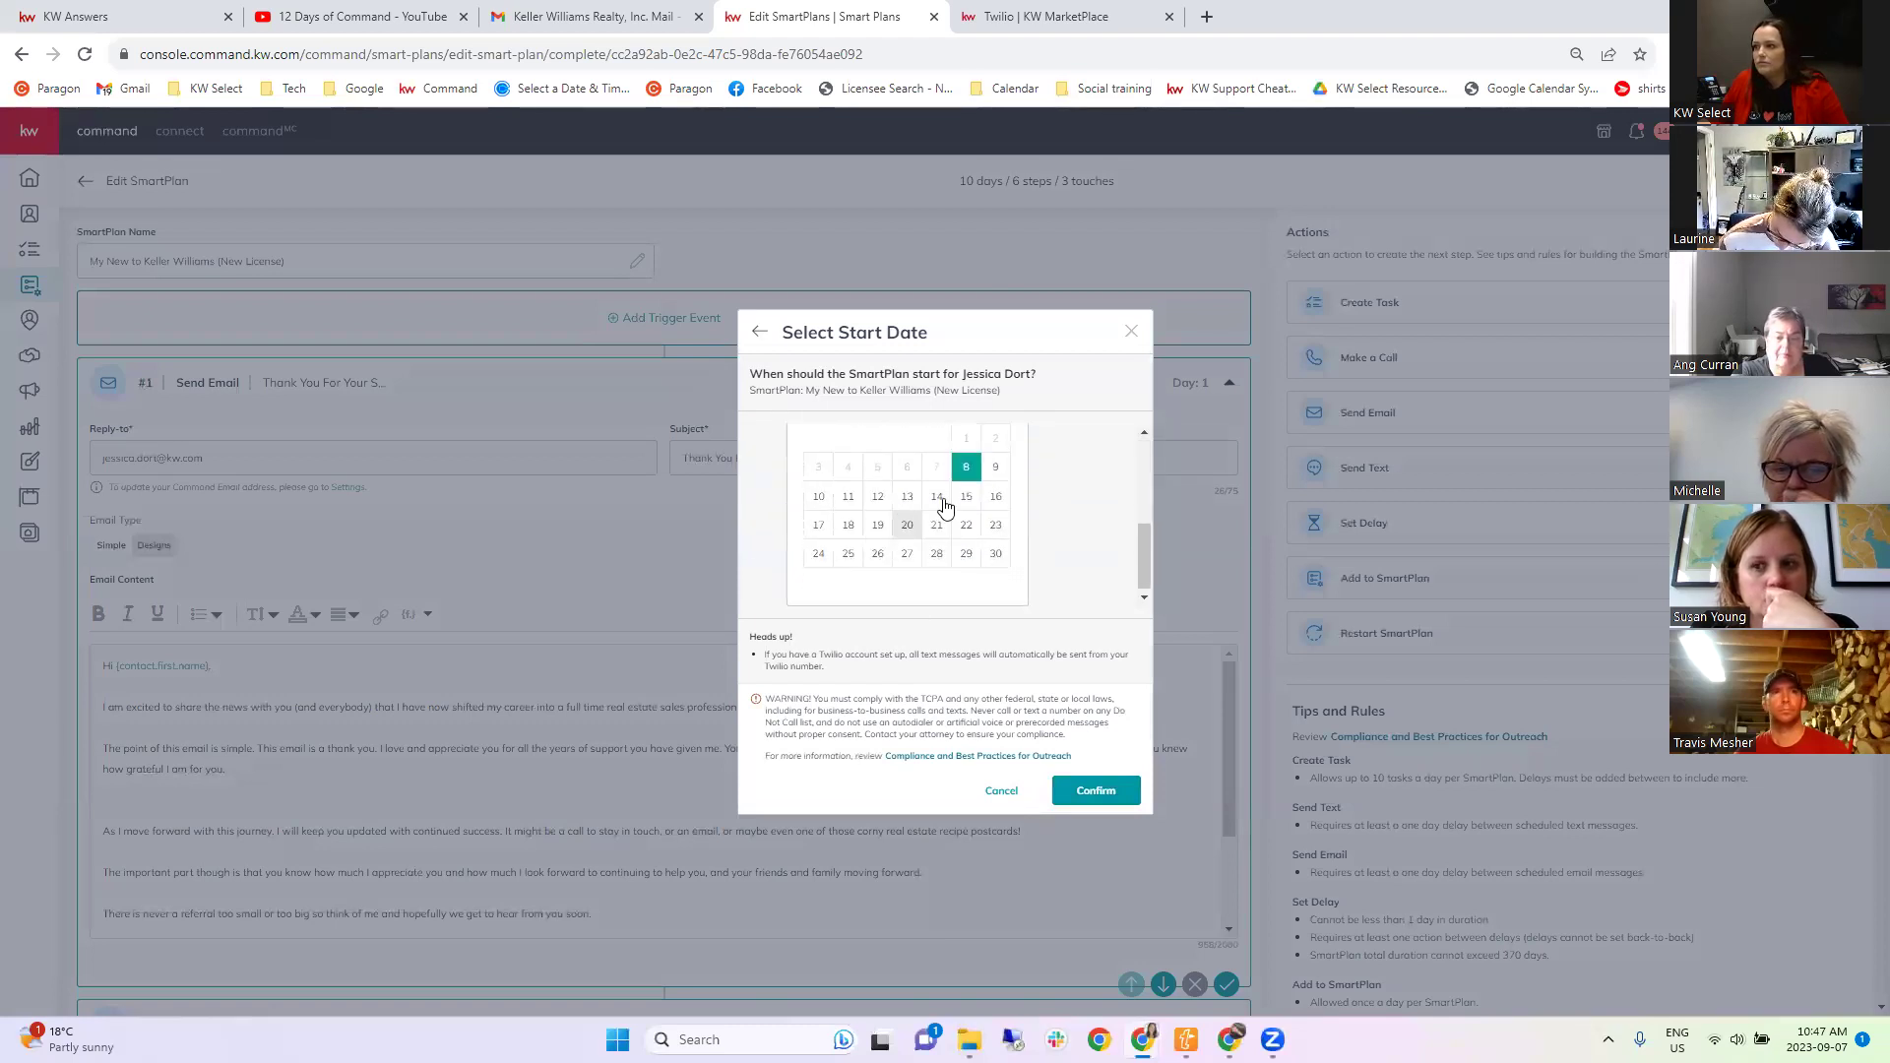
{"action": "left_click", "coordinate": [847, 503]}
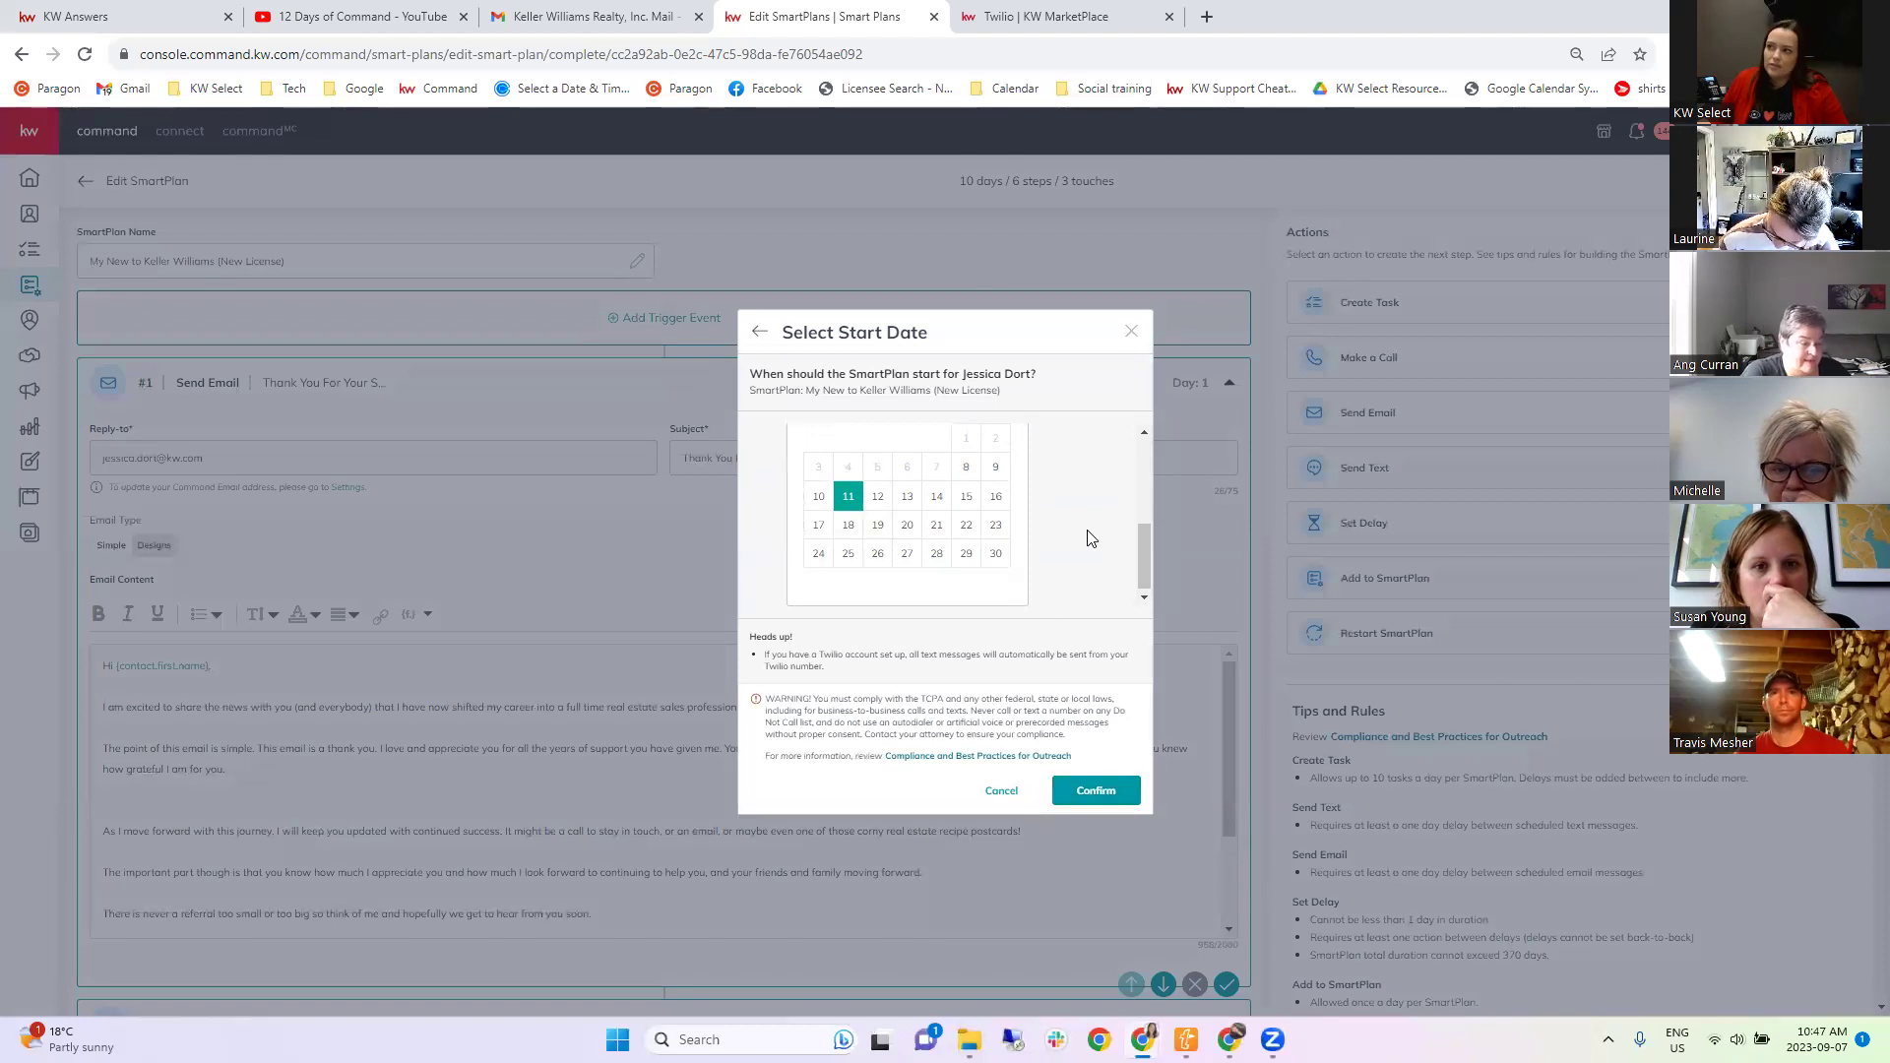
{"action": "left_click", "coordinate": [1091, 539]}
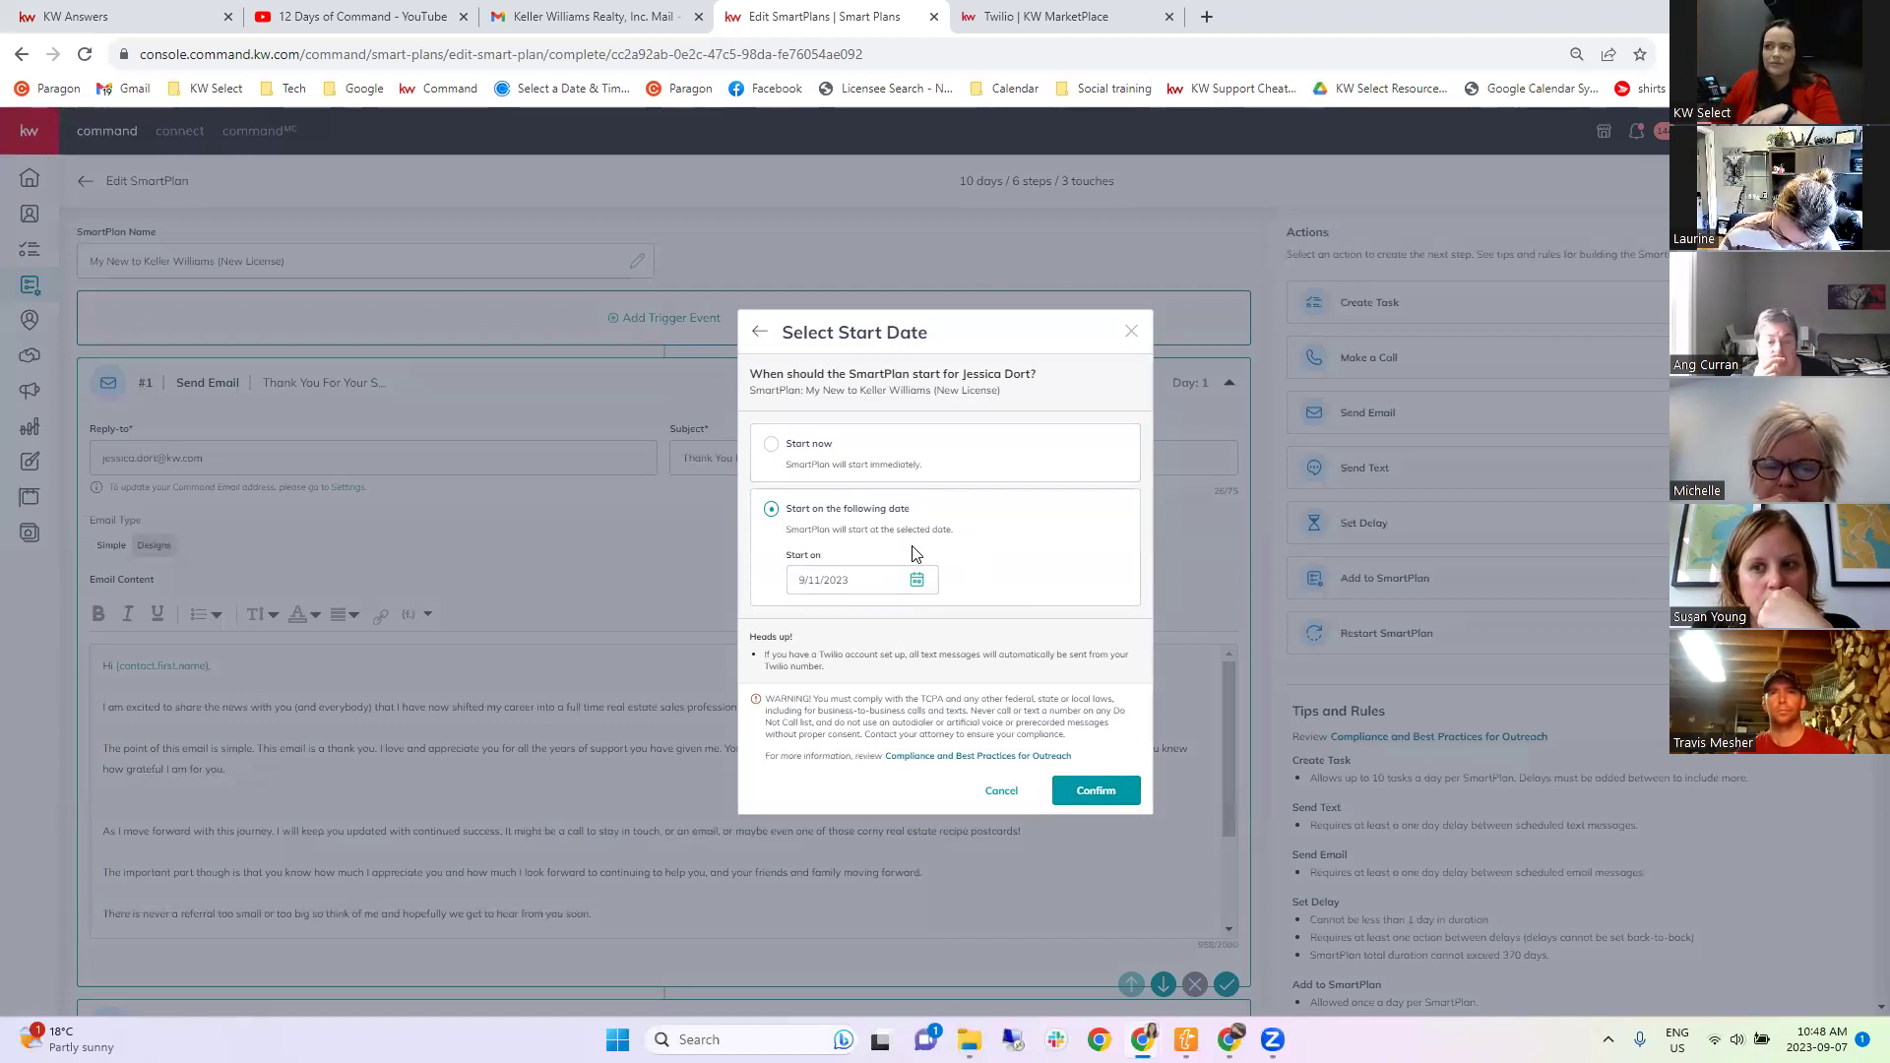
Change the SmartPlan's start date to 10/31/2023.
{"action": "left_click", "coordinate": [919, 582]}
{"action": "scroll", "coordinate": [926, 551], "scroll_direction": "down", "scroll_amount": 2}
{"action": "scroll", "coordinate": [936, 540], "scroll_direction": "down", "scroll_amount": 1}
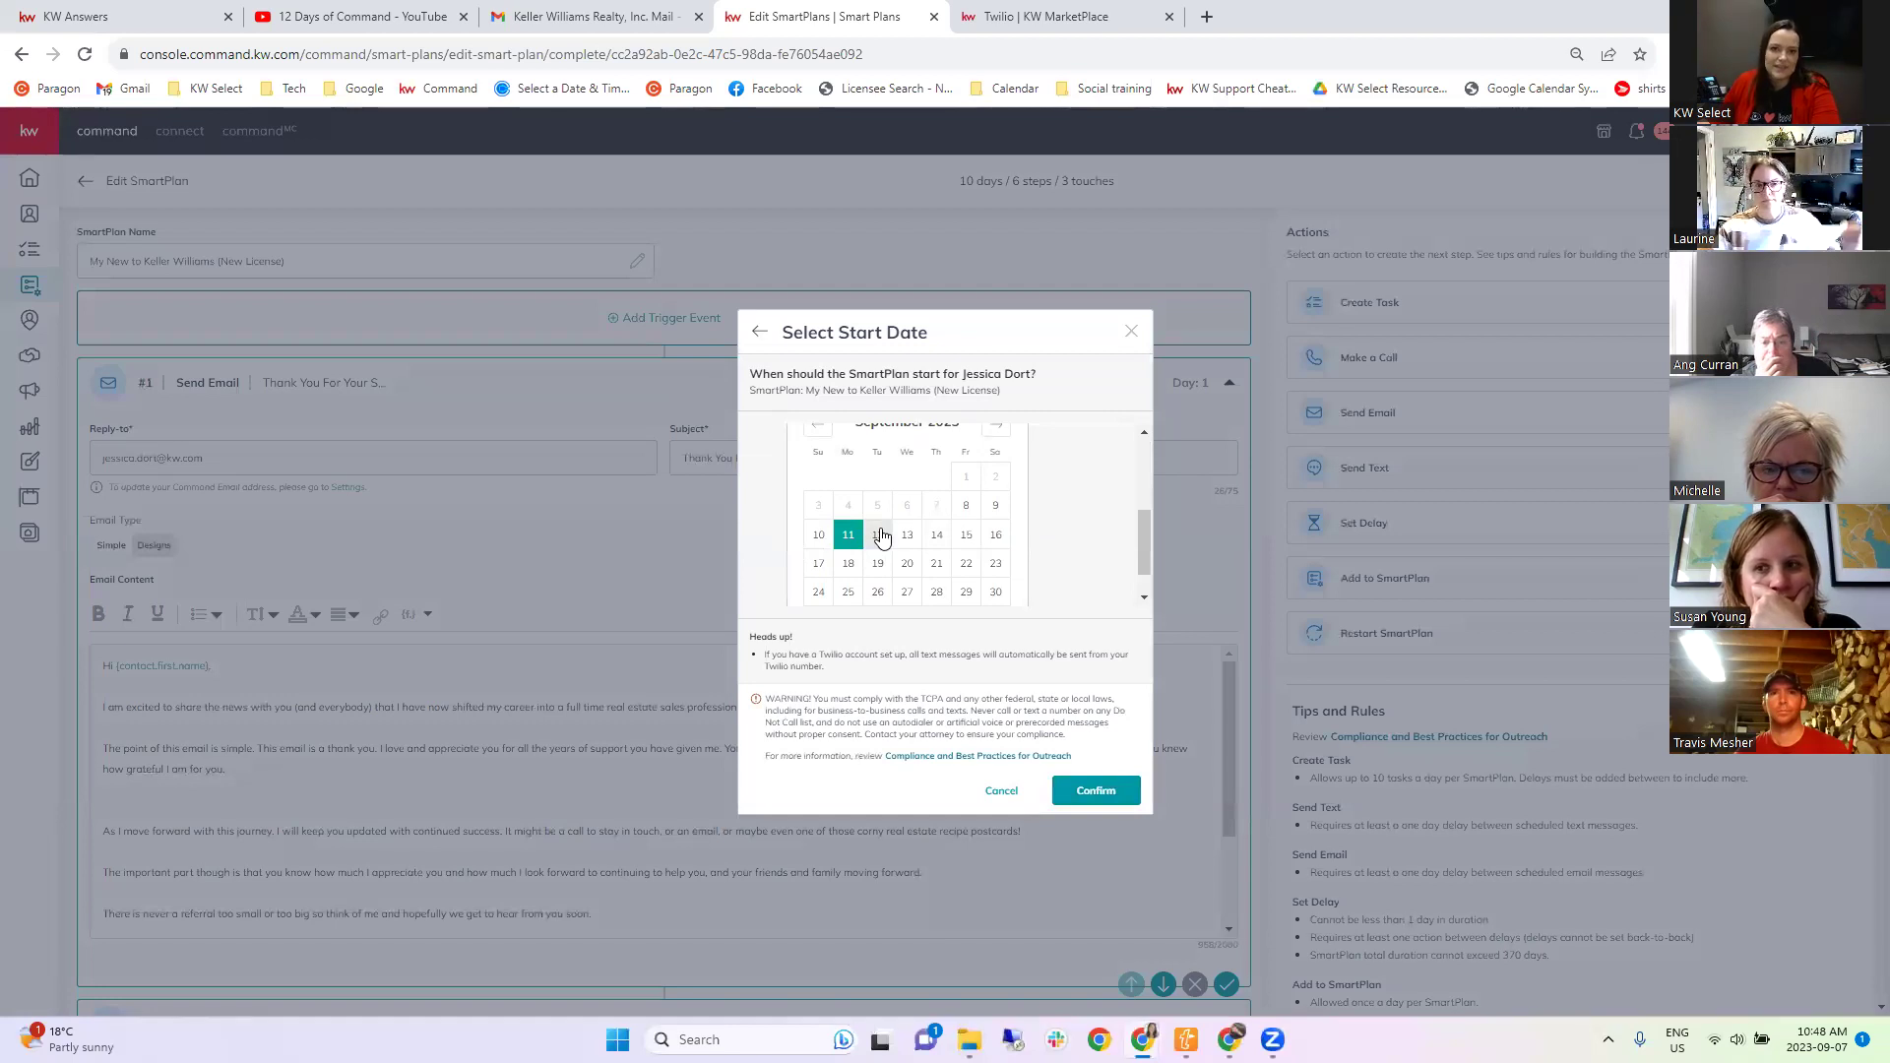
{"action": "left_click", "coordinate": [1054, 499]}
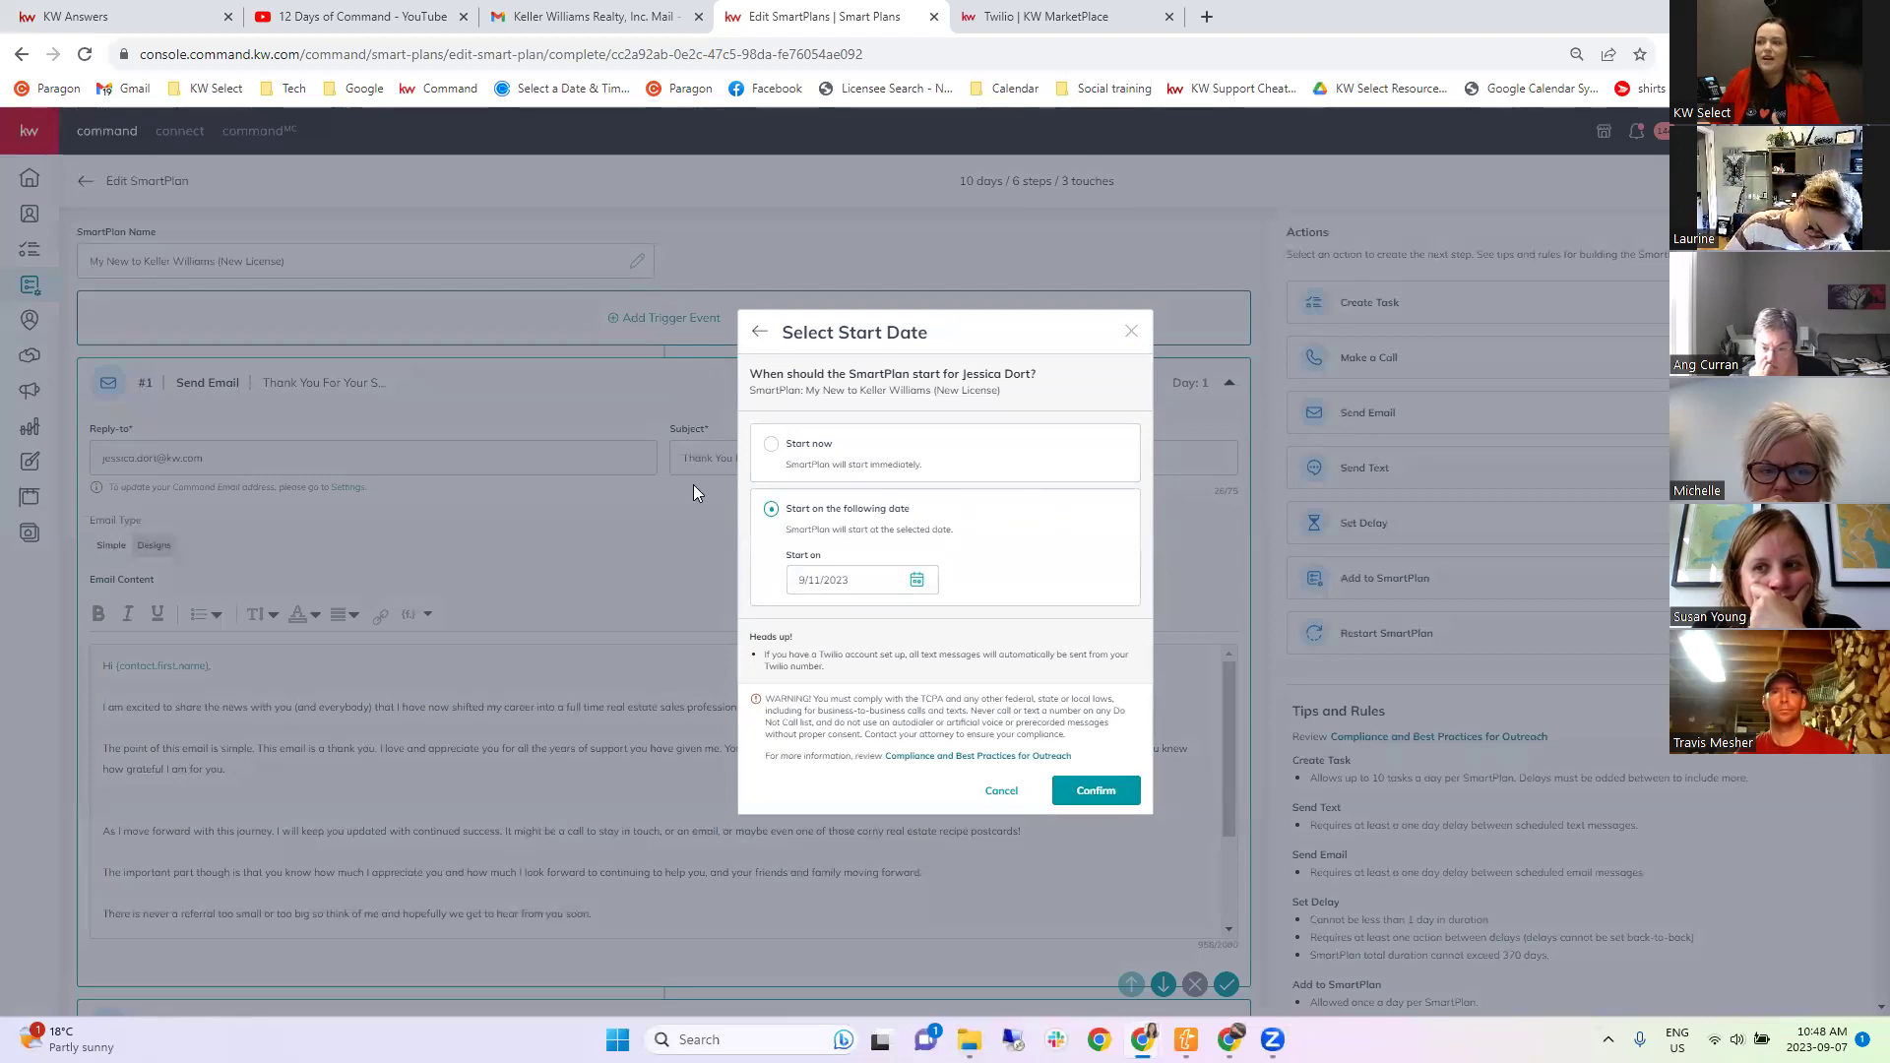
{"action": "left_click", "coordinate": [917, 578]}
{"action": "scroll", "coordinate": [916, 551], "scroll_direction": "down", "scroll_amount": 3}
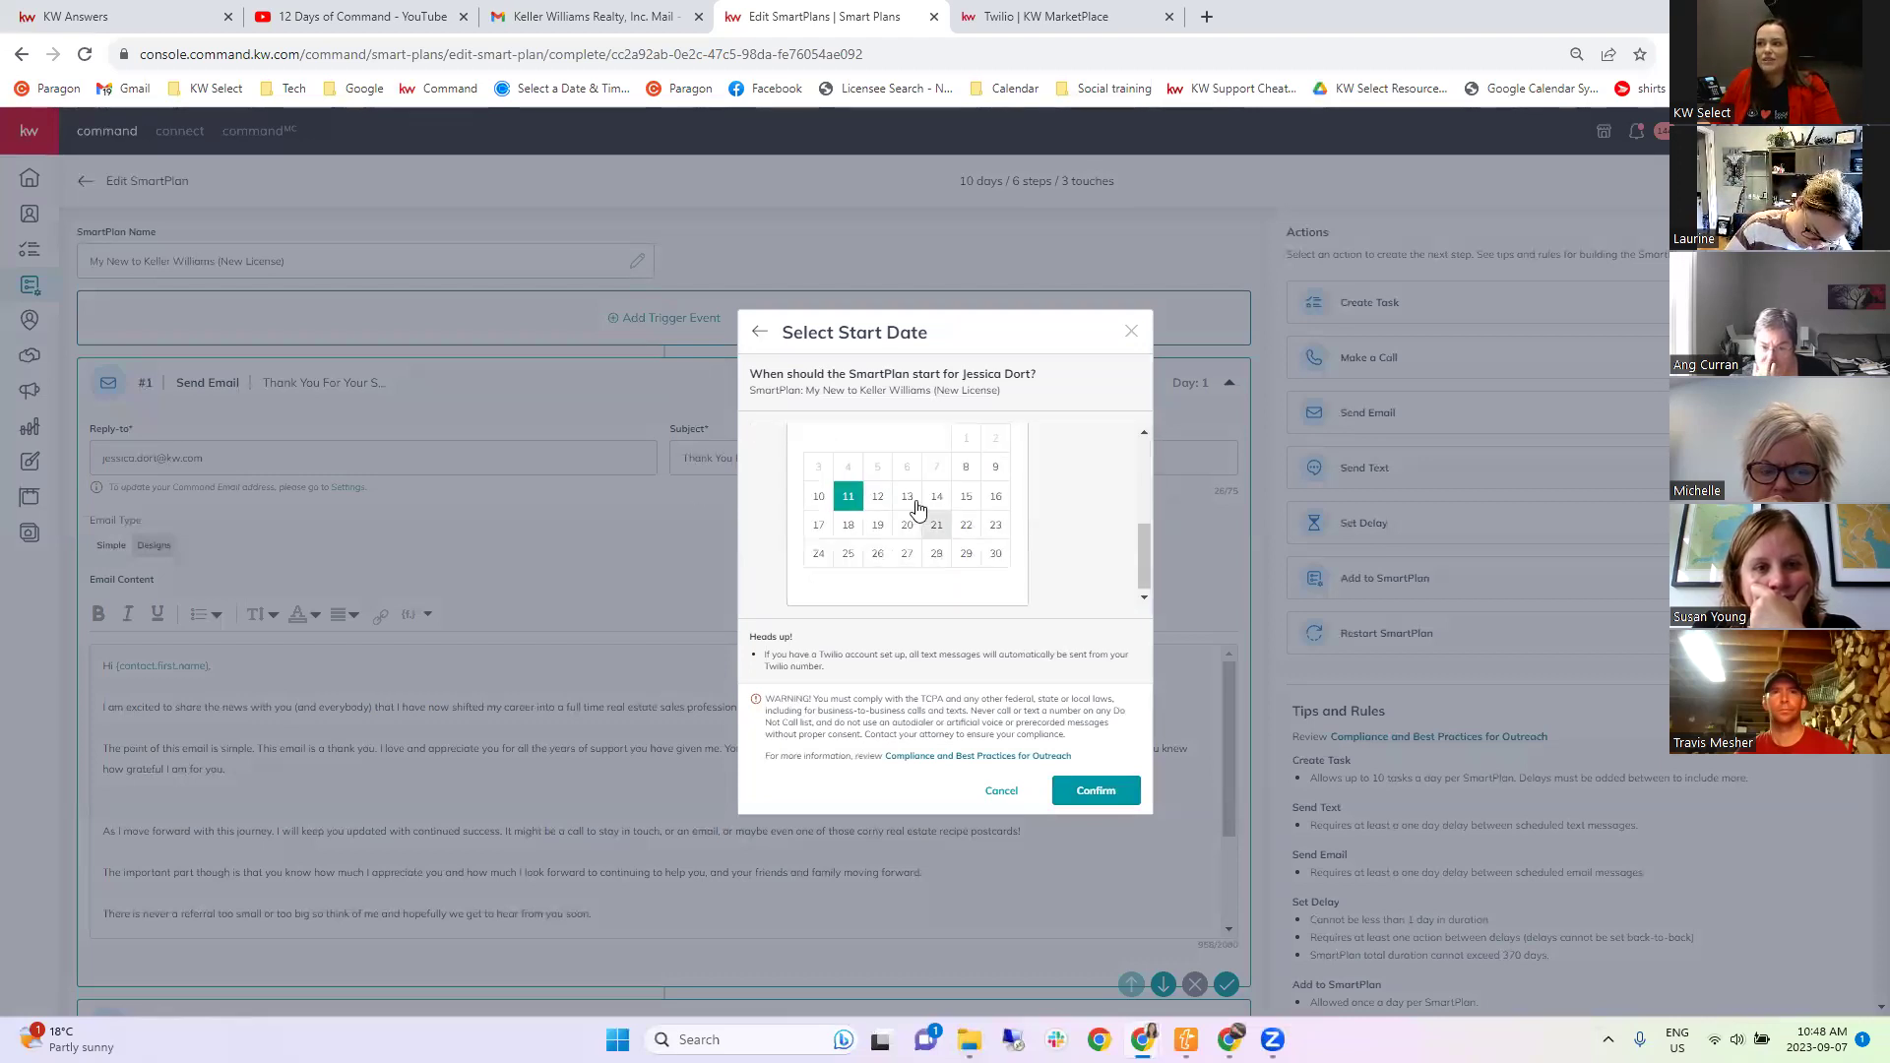
{"action": "scroll", "coordinate": [1004, 498], "scroll_direction": "up", "scroll_amount": 3}
{"action": "left_click", "coordinate": [1002, 484]}
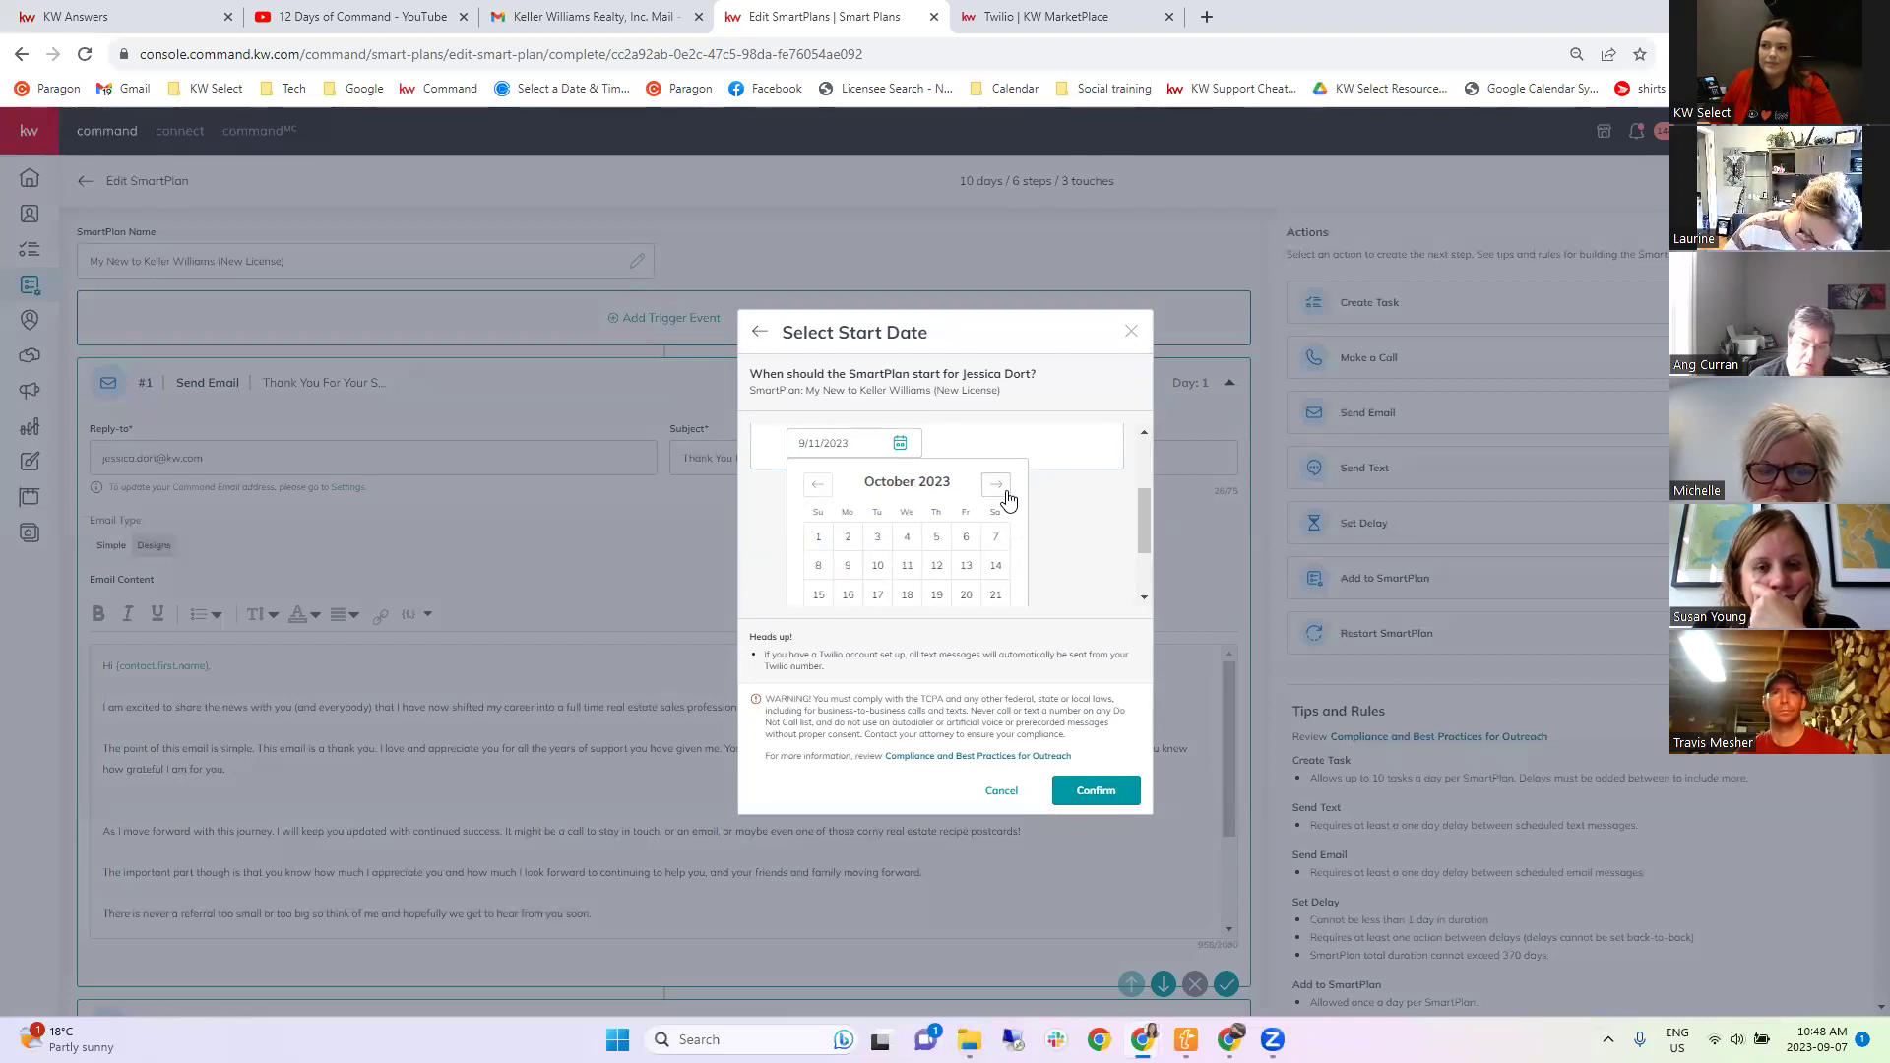
{"action": "scroll", "coordinate": [902, 528], "scroll_direction": "down", "scroll_amount": 2}
{"action": "left_click", "coordinate": [876, 555]}
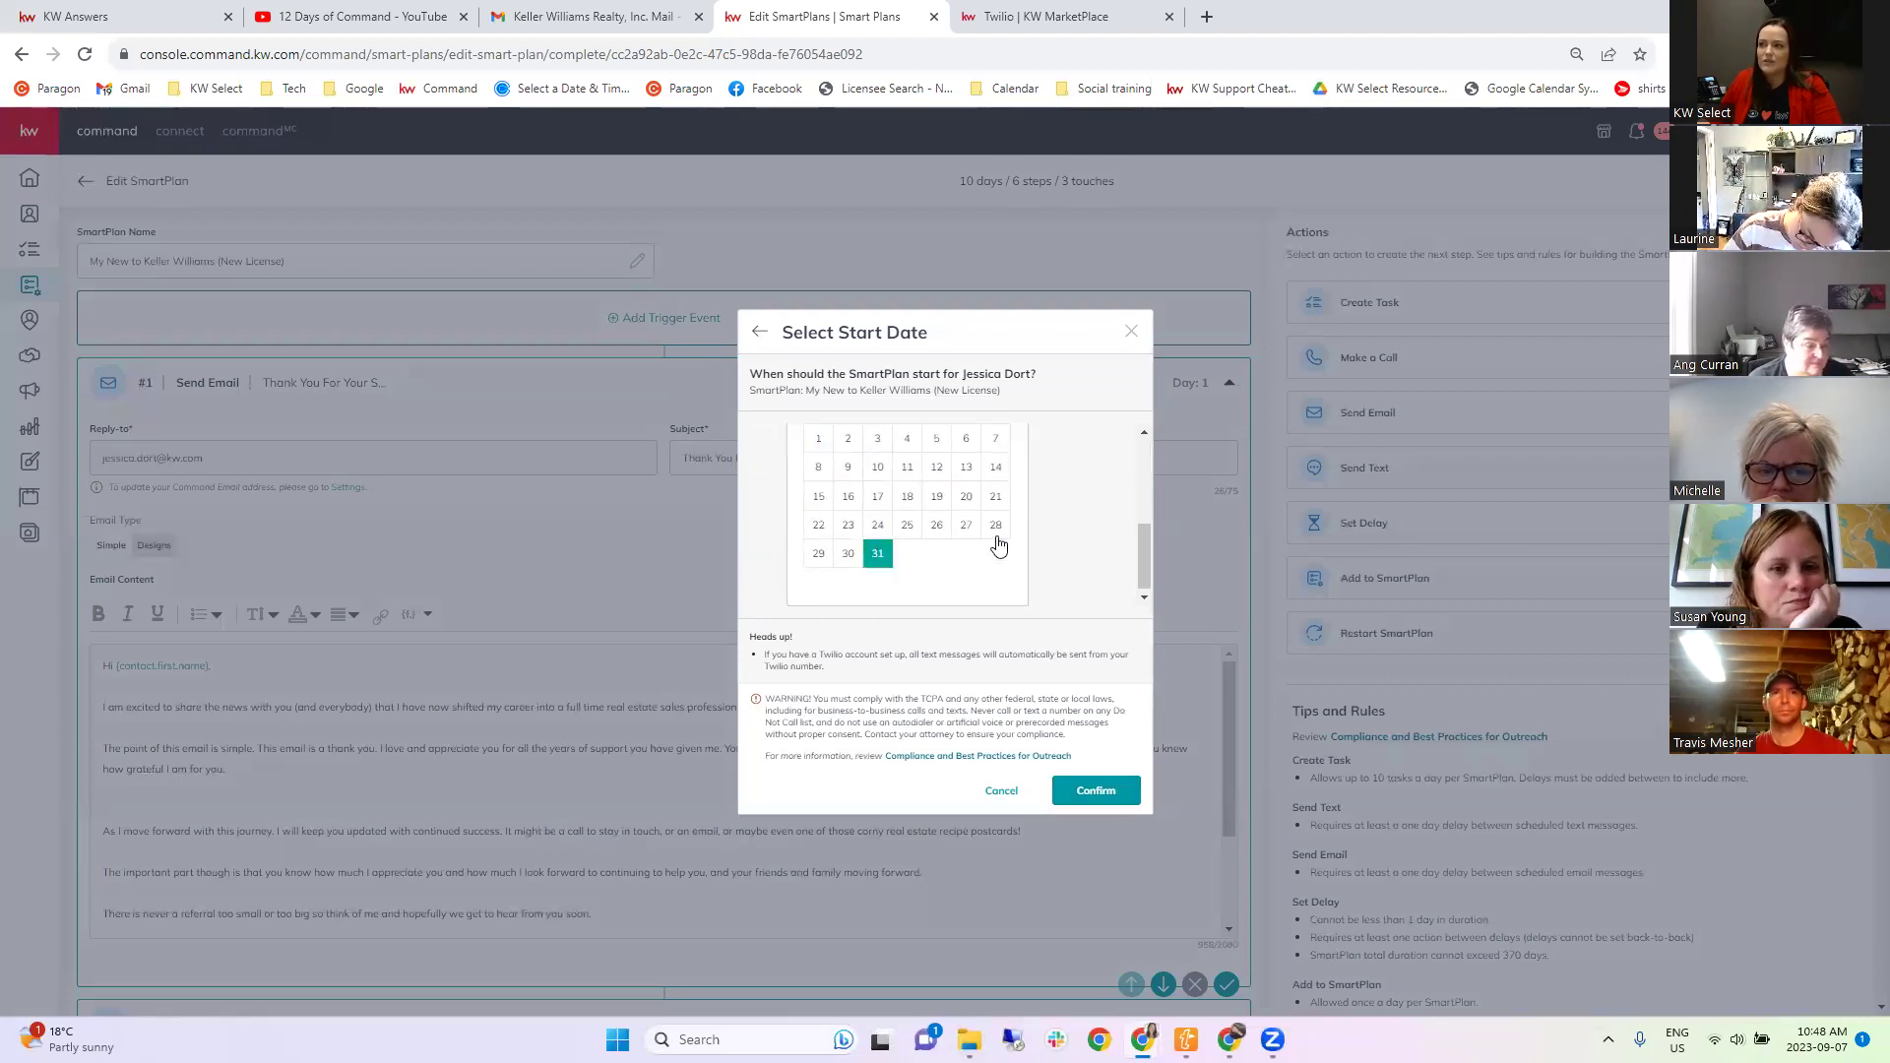
{"action": "left_click", "coordinate": [1049, 533]}
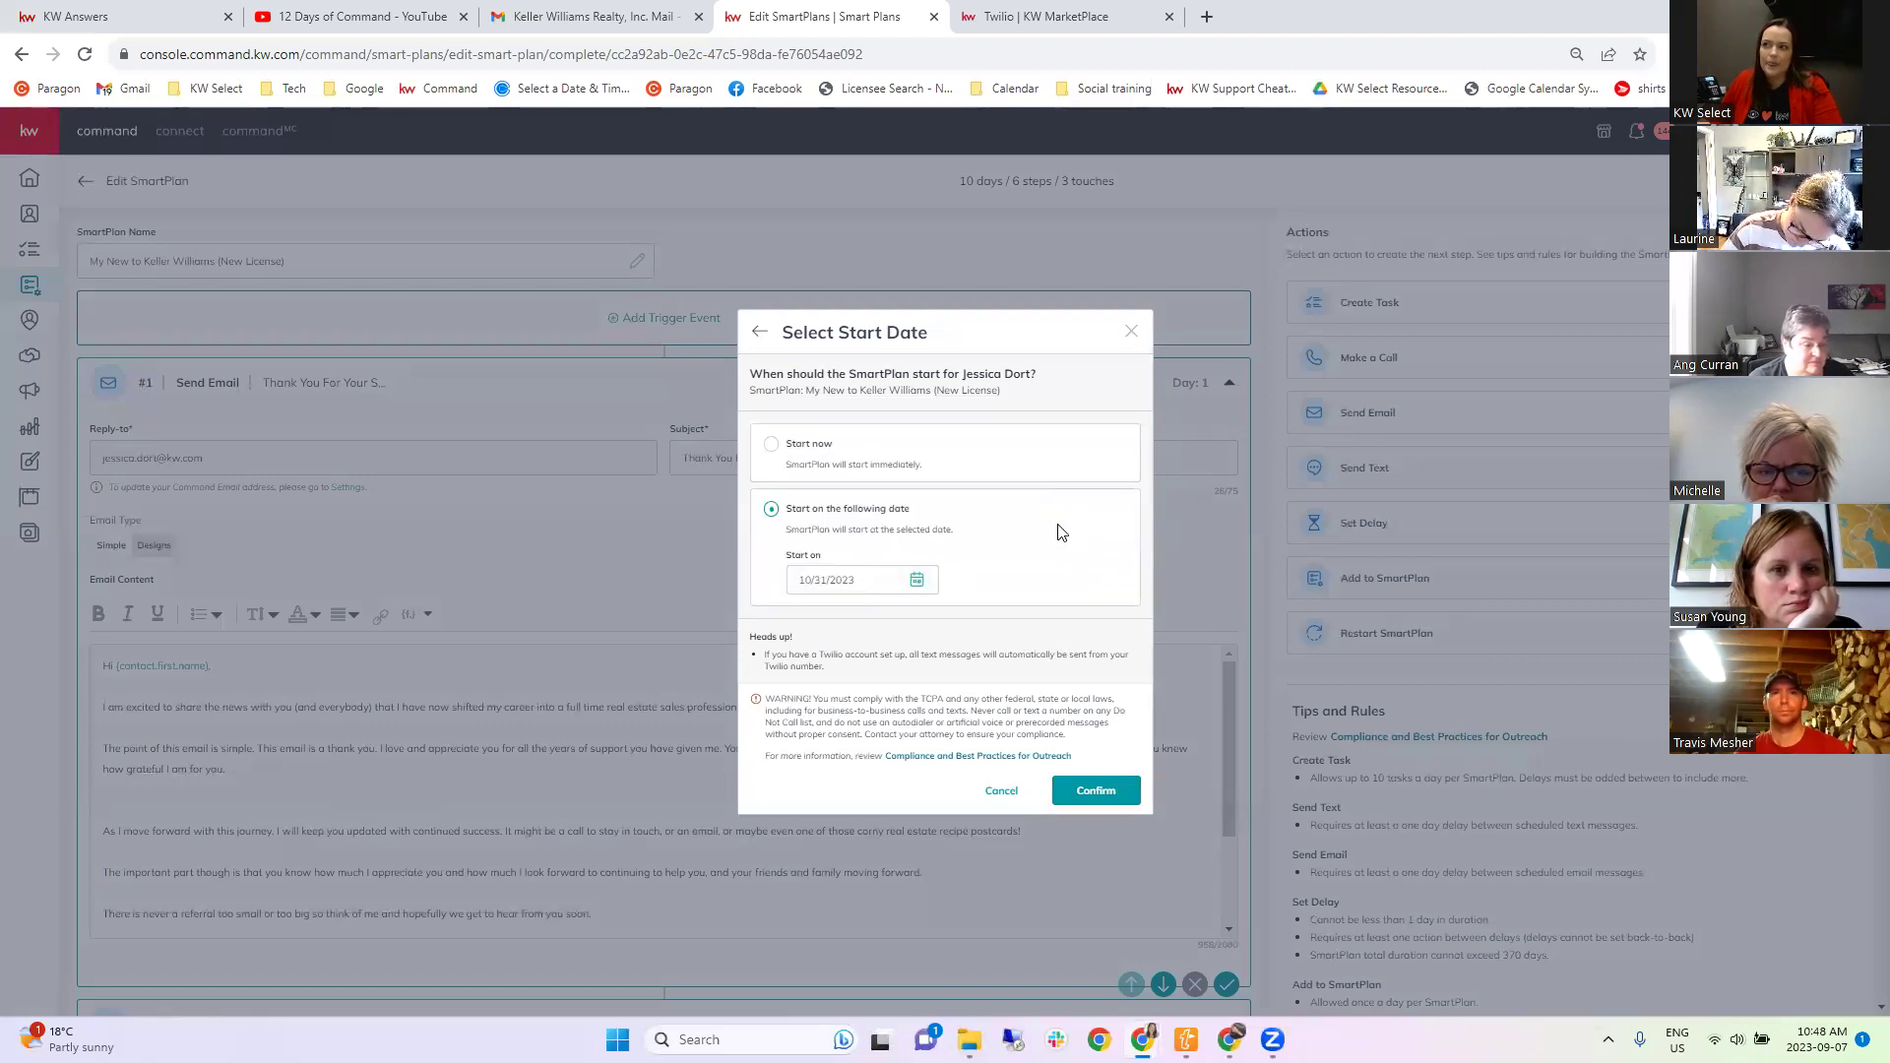
Go back to the contact selection, include the first two listed contacts as well, and add them to the plan despite their contact errors.
{"action": "left_click", "coordinate": [760, 332]}
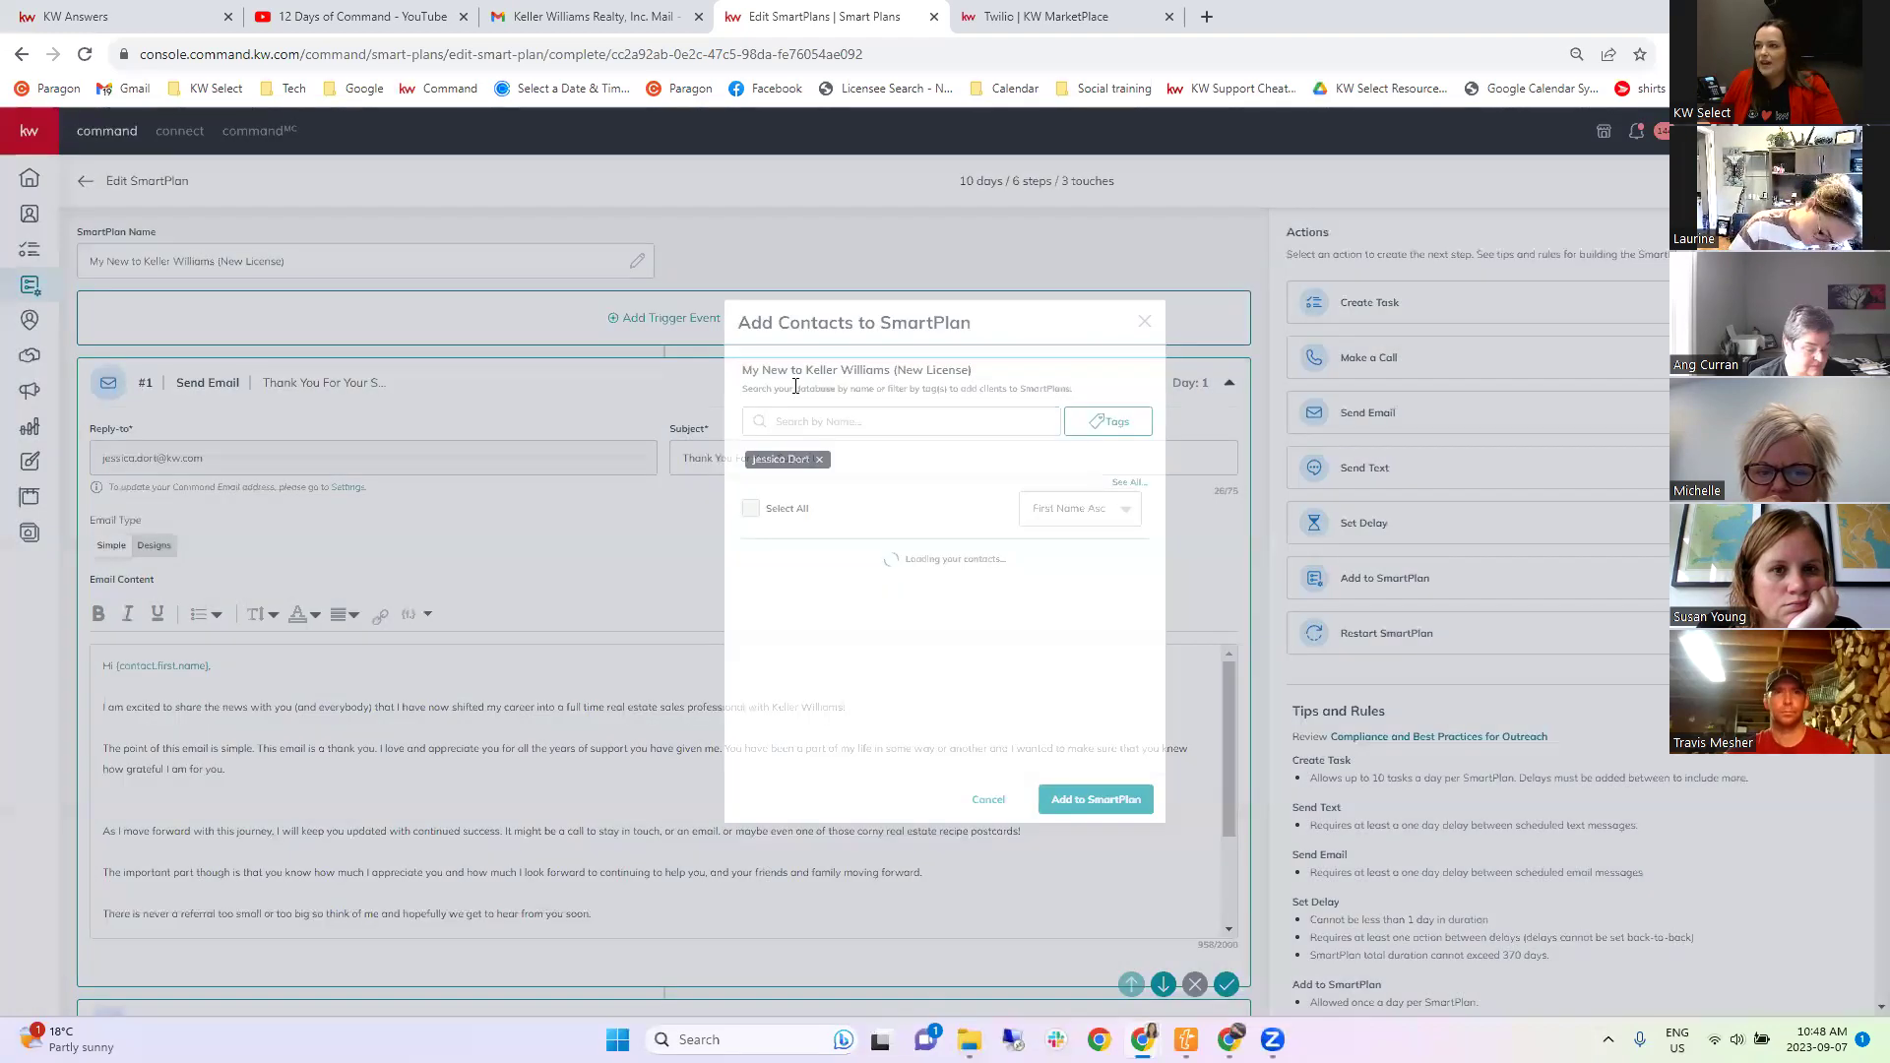
{"action": "left_click", "coordinate": [754, 568]}
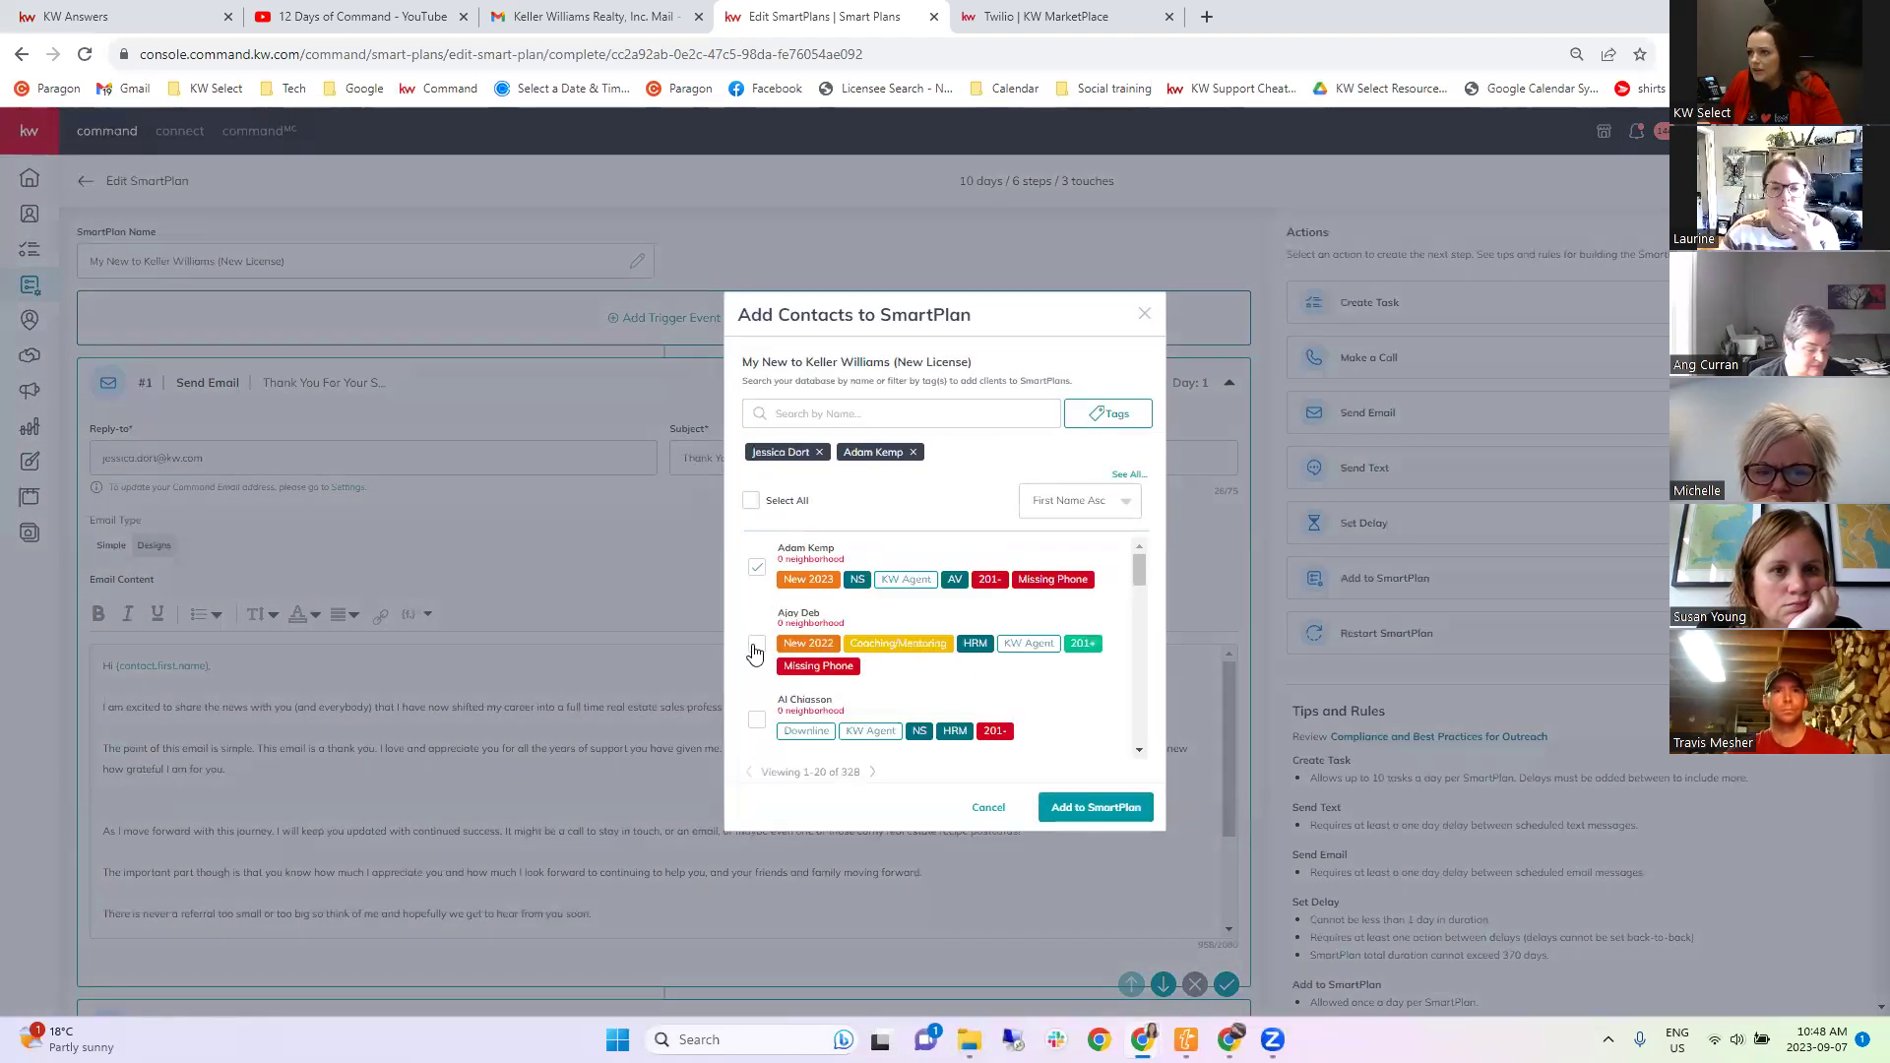
{"action": "left_click", "coordinate": [754, 651]}
{"action": "left_click", "coordinate": [1077, 809]}
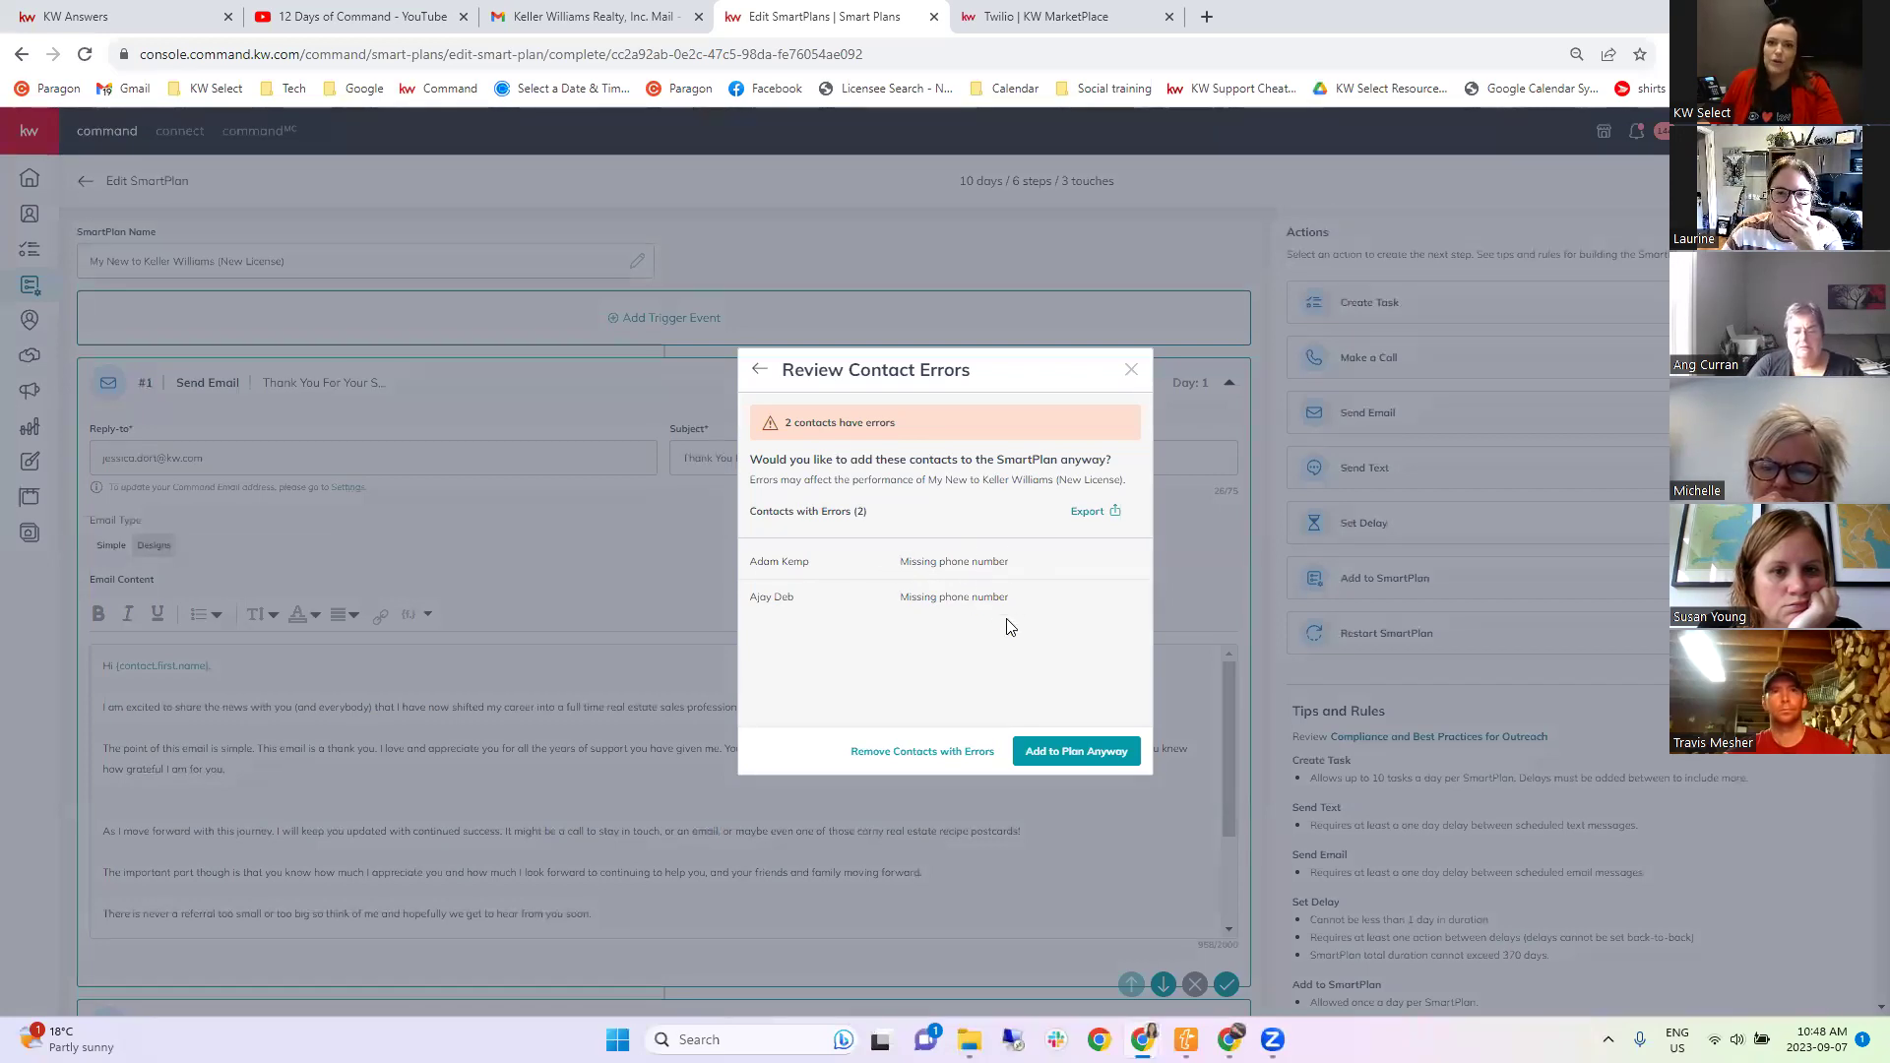
{"action": "left_click", "coordinate": [1093, 751]}
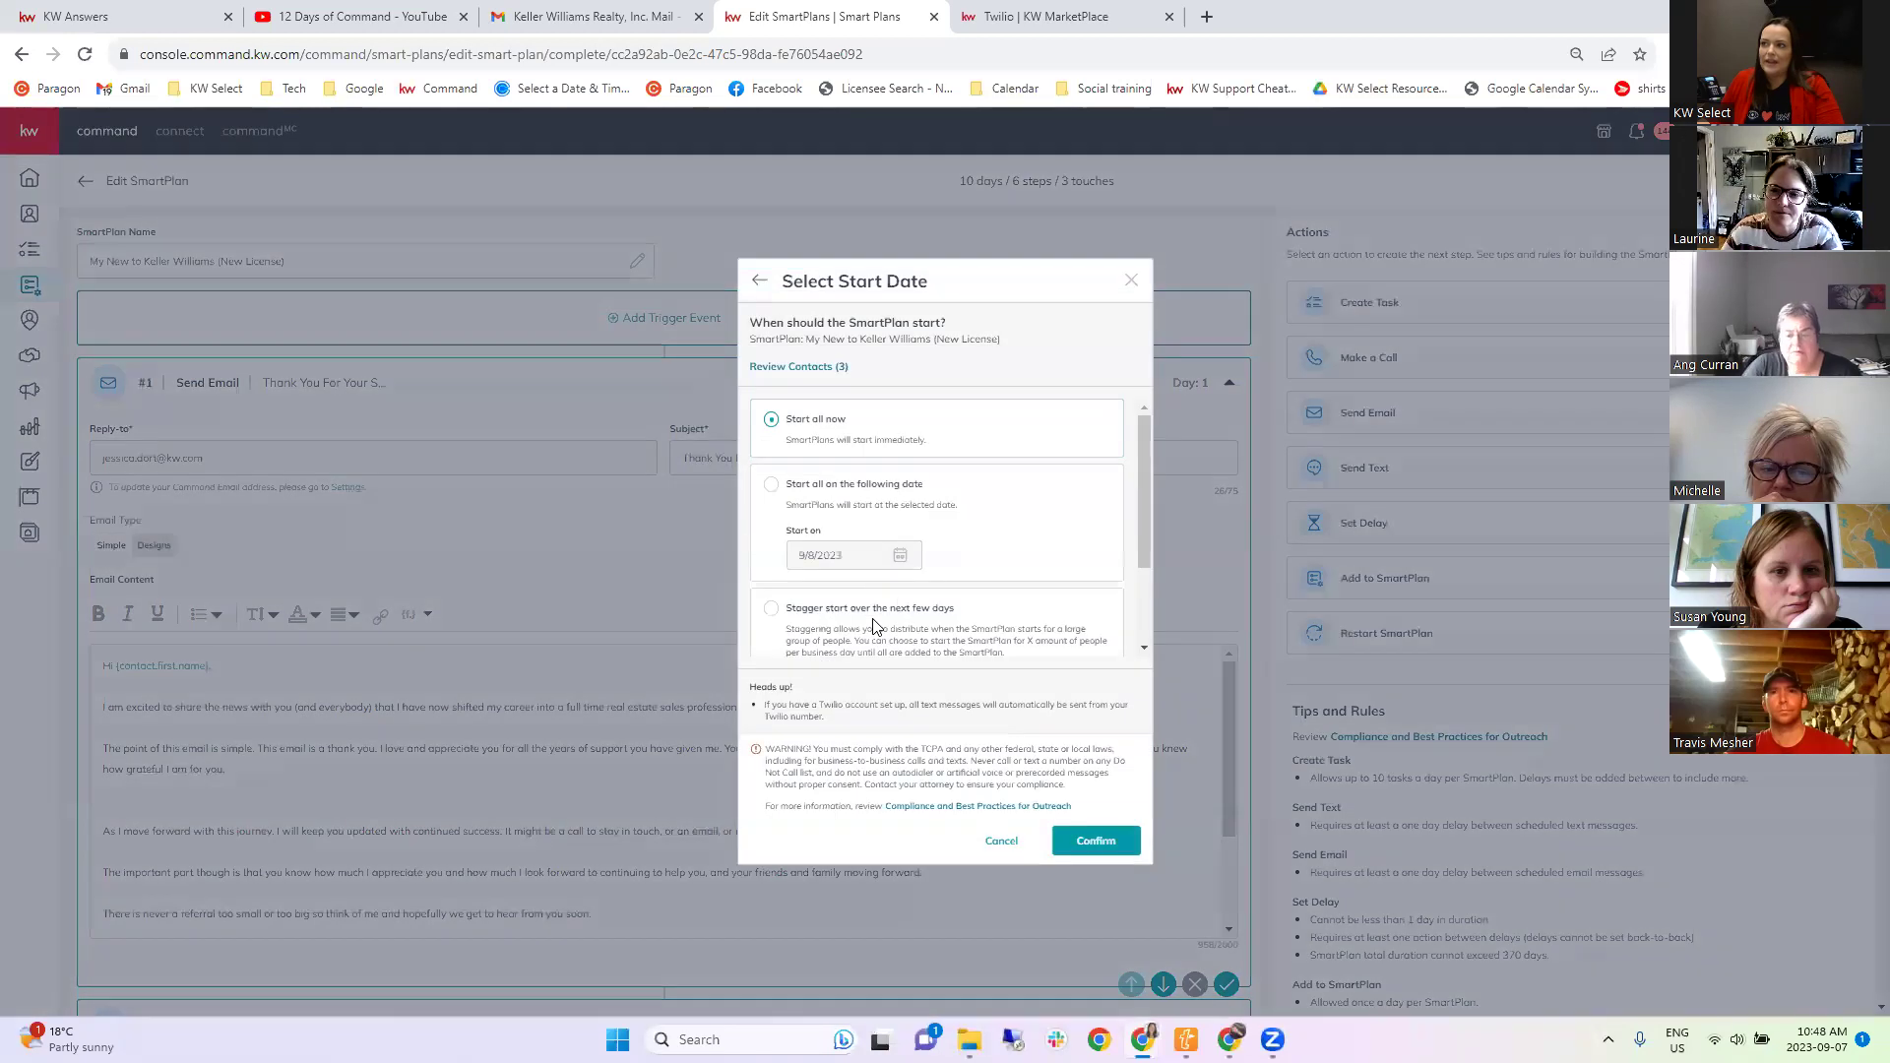
Try staggering the start over the next few days with a maximum of 1 contact per day, and exit without adding contacts.
{"action": "scroll", "coordinate": [872, 624], "scroll_direction": "down", "scroll_amount": 2}
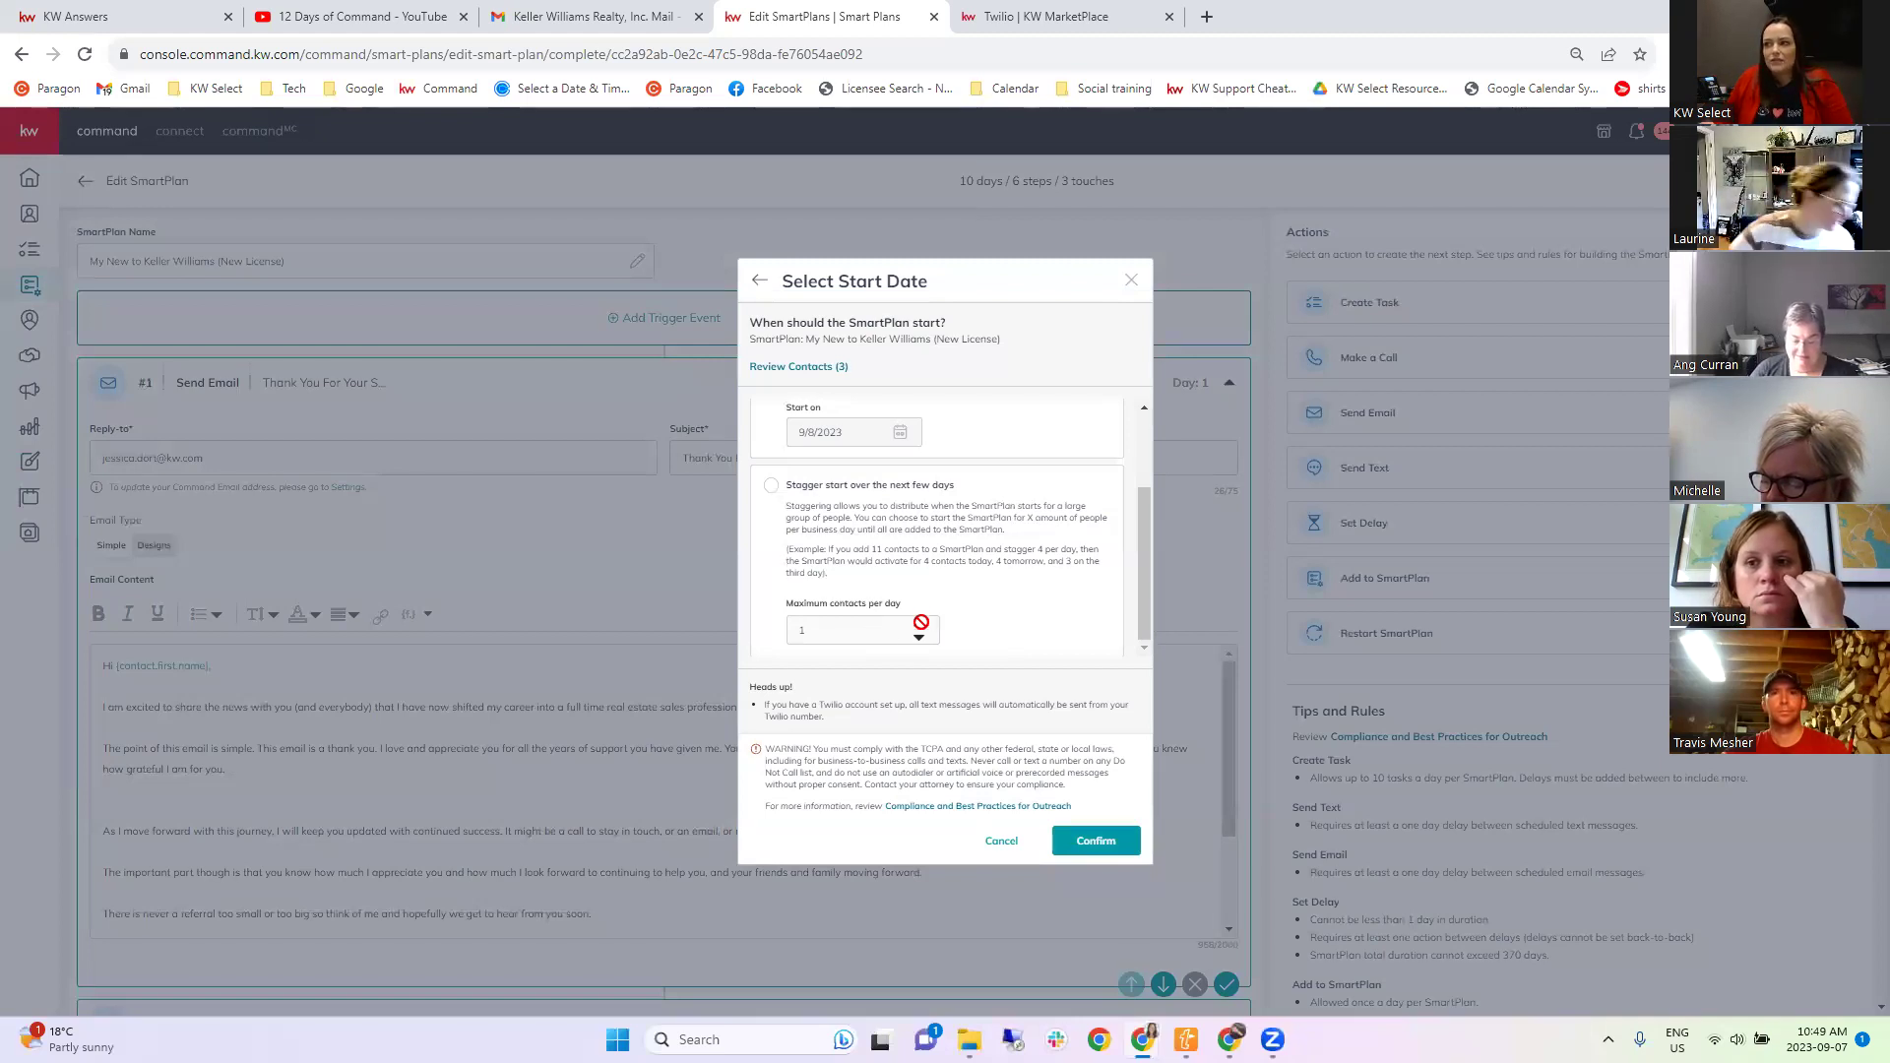
{"action": "left_click", "coordinate": [770, 485]}
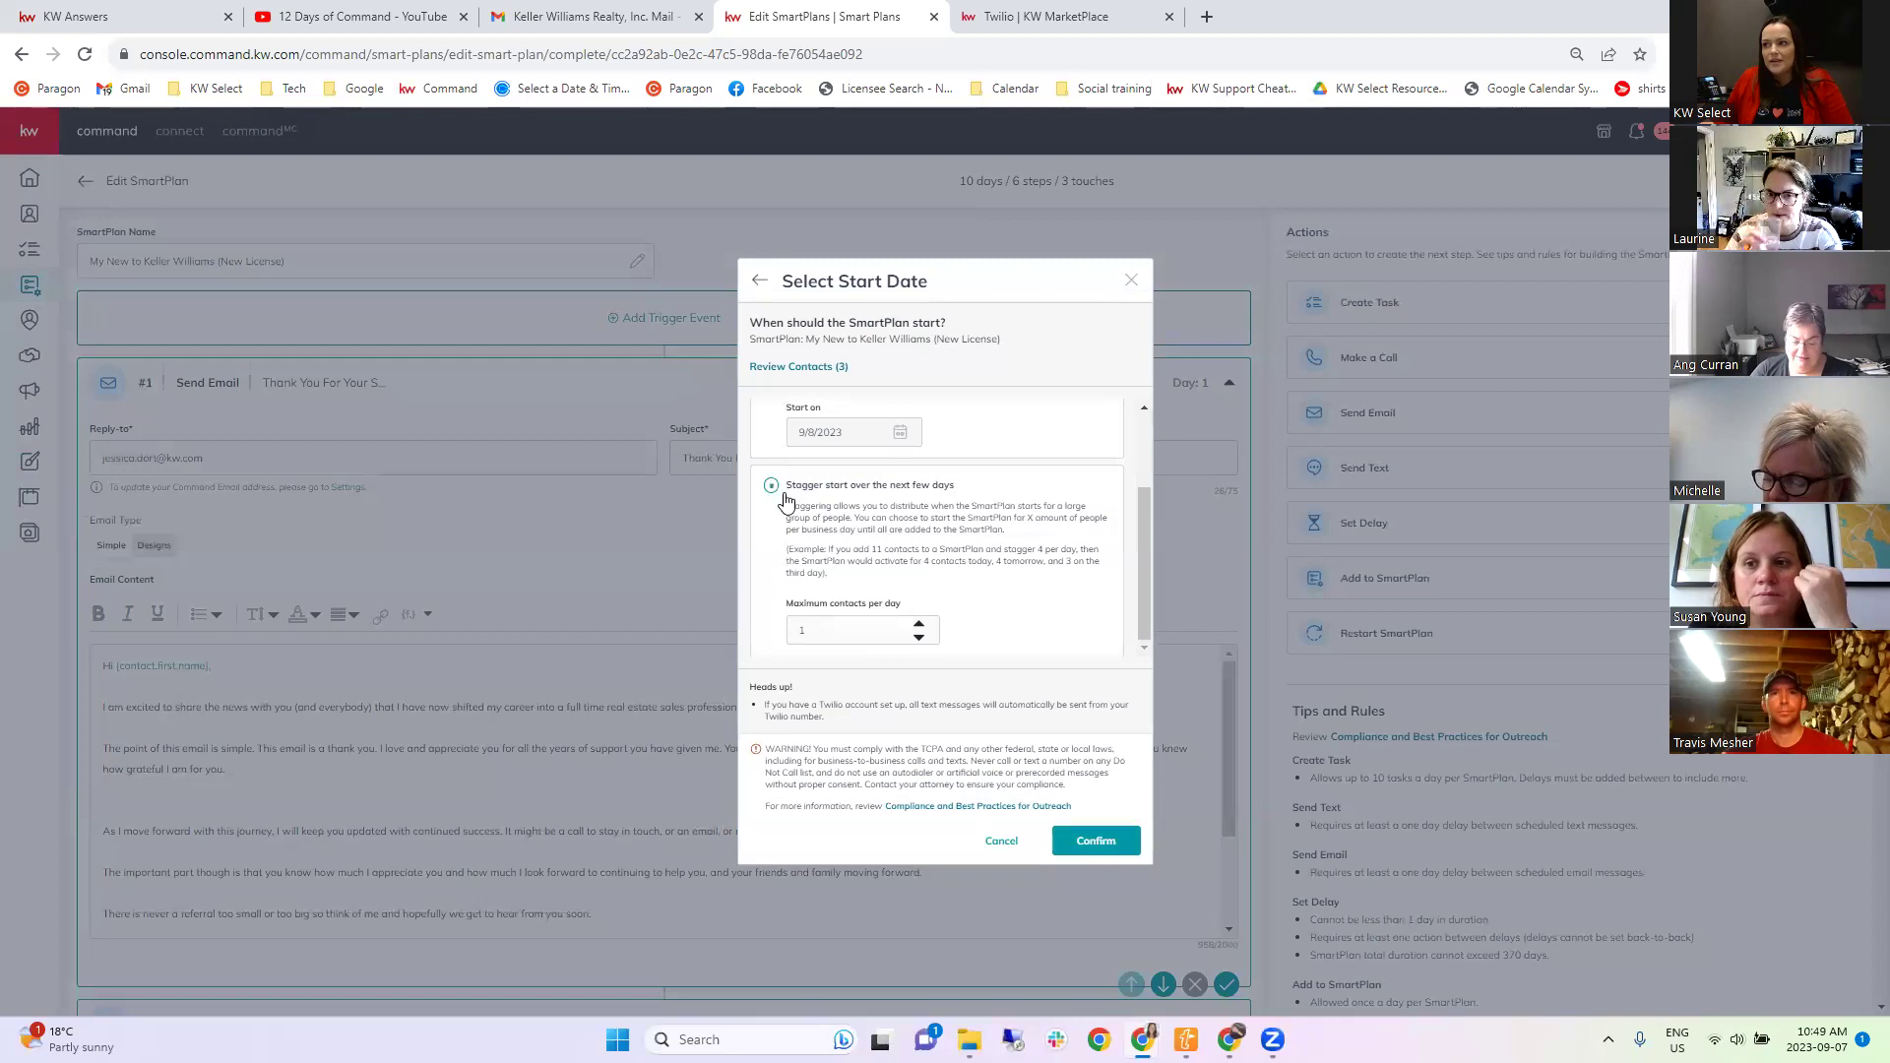
{"action": "left_click", "coordinate": [919, 626]}
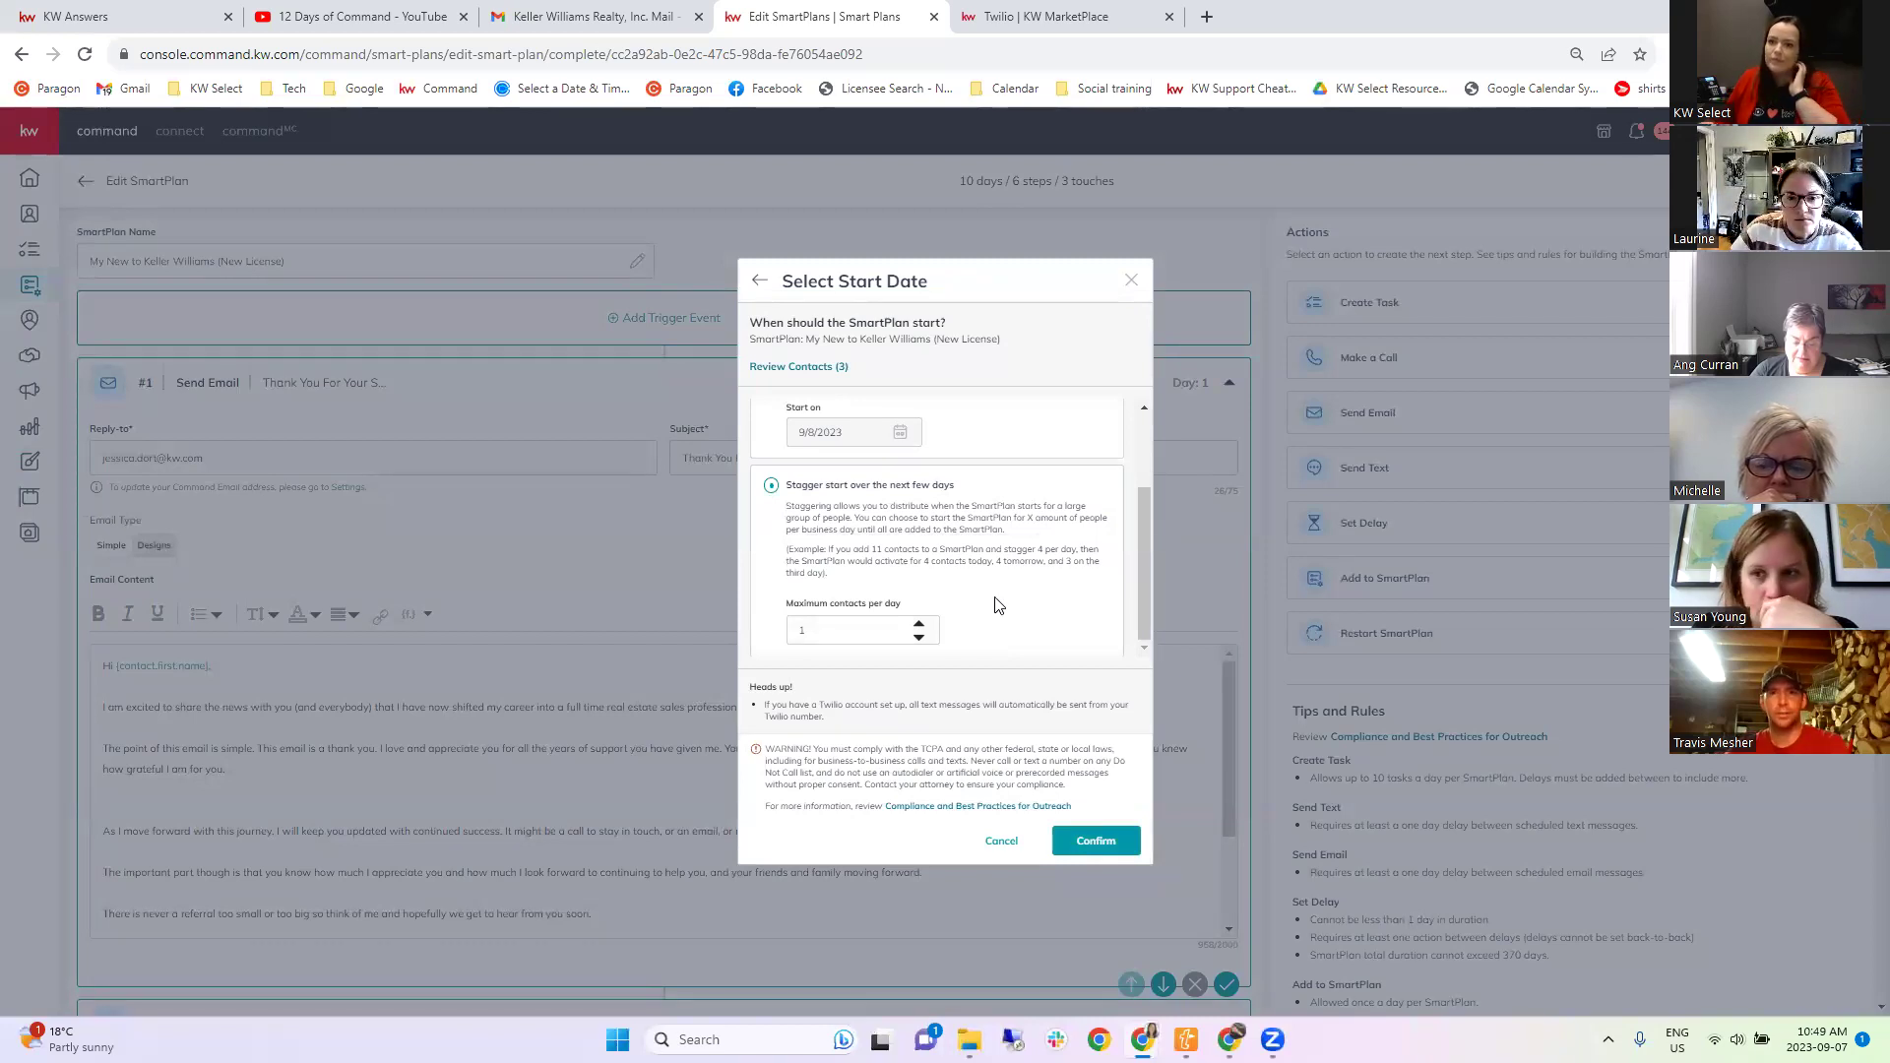
{"action": "scroll", "coordinate": [989, 604], "scroll_direction": "up", "scroll_amount": 2}
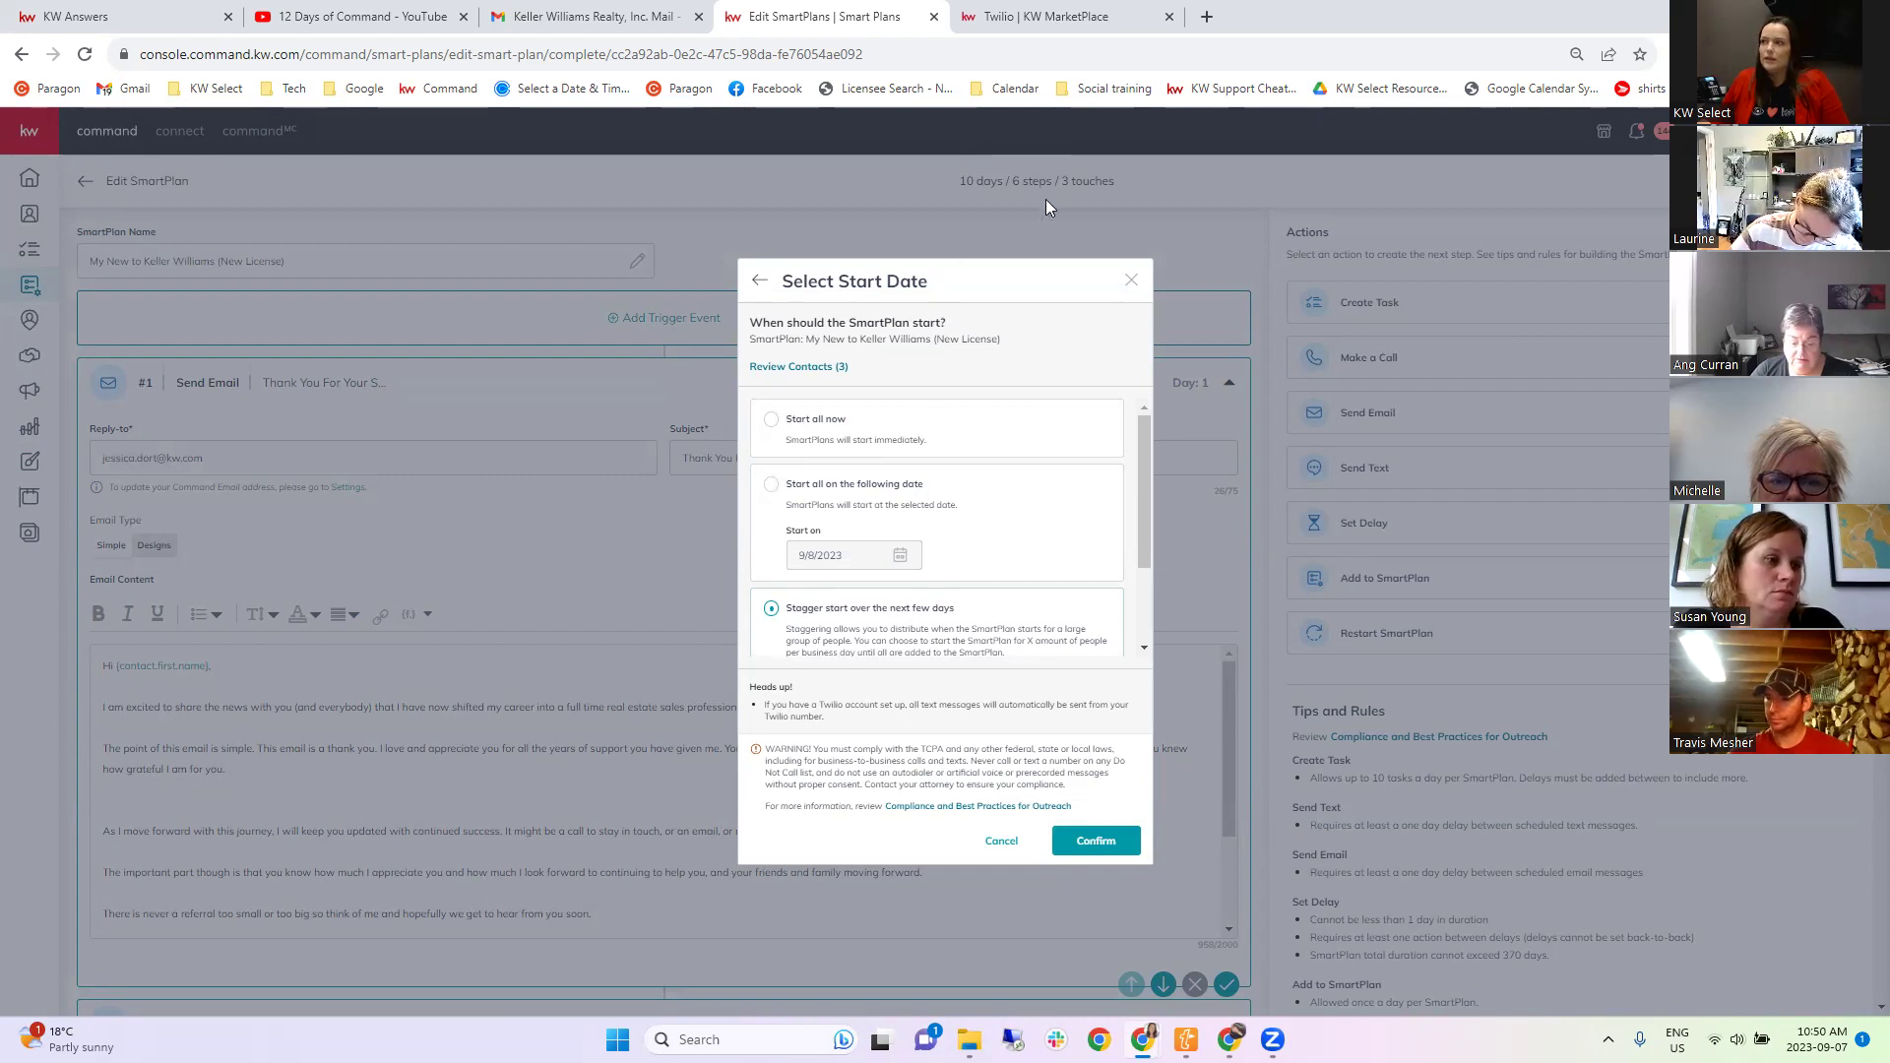
{"action": "left_click", "coordinate": [1129, 281]}
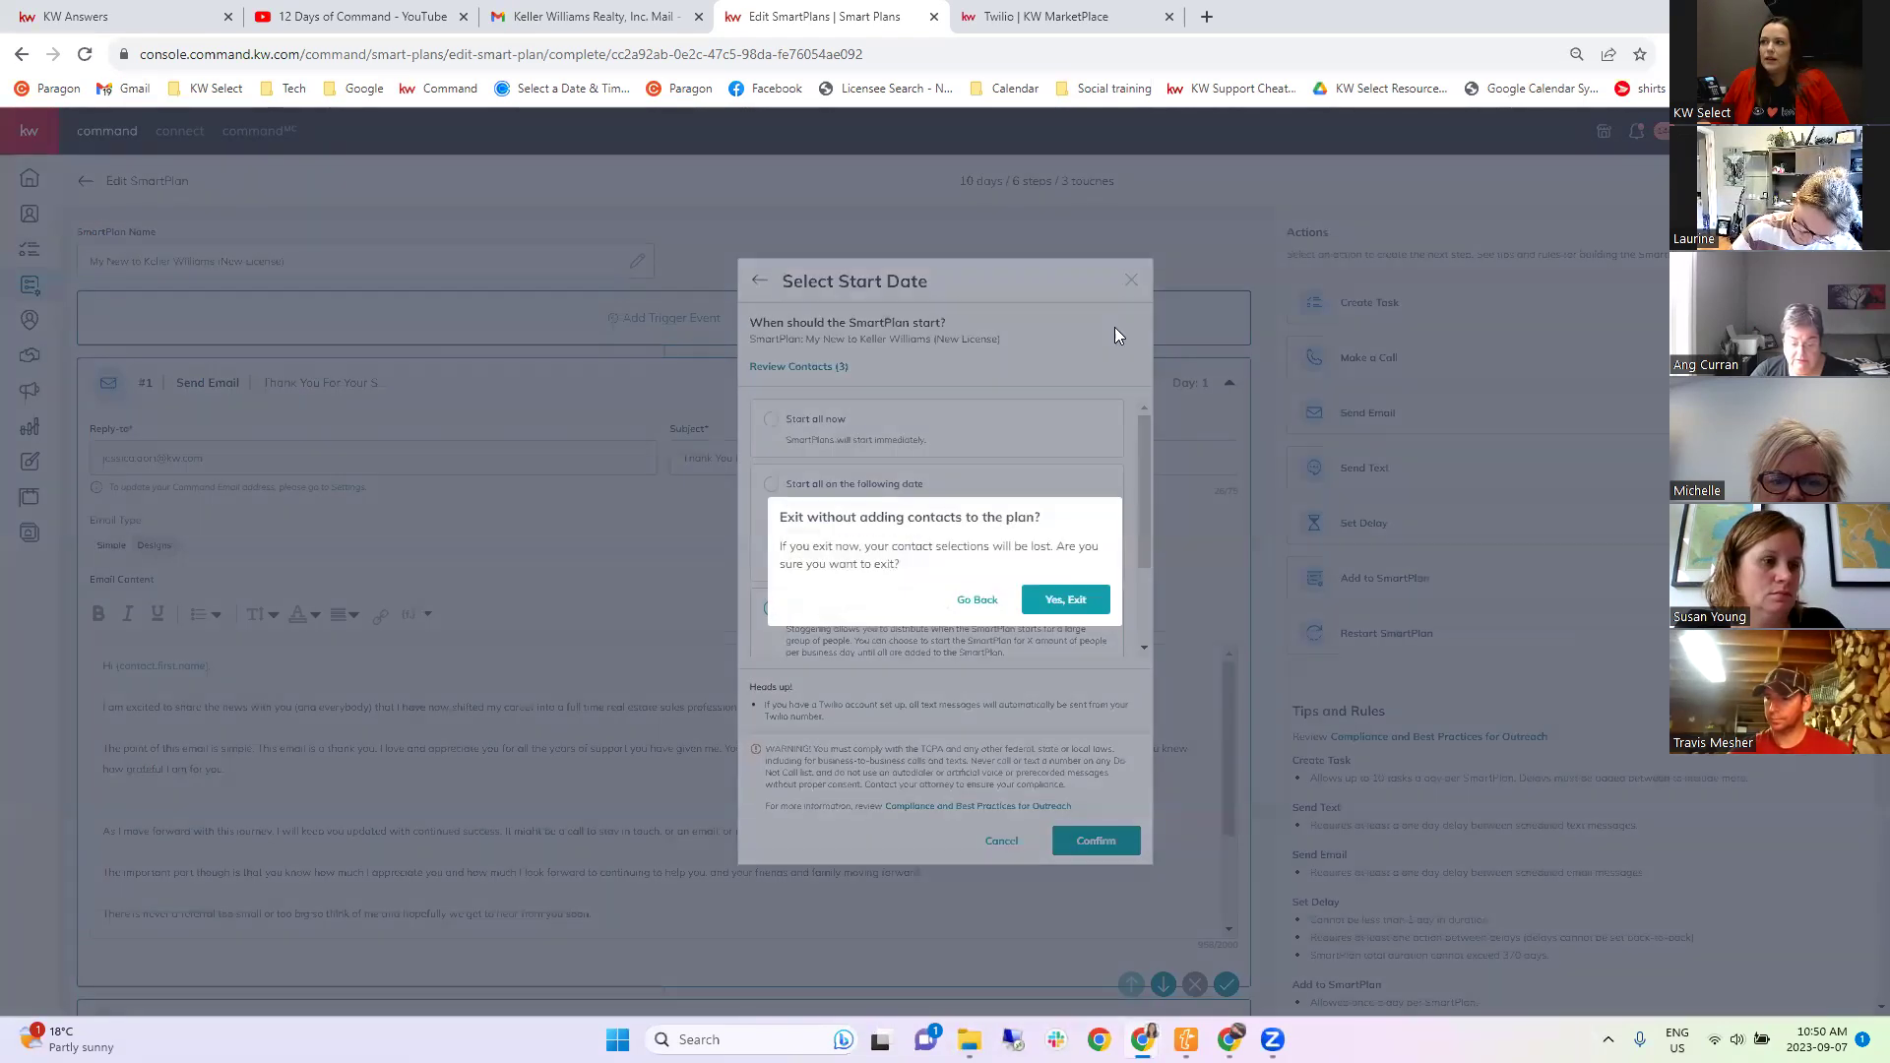
{"action": "left_click", "coordinate": [1056, 602]}
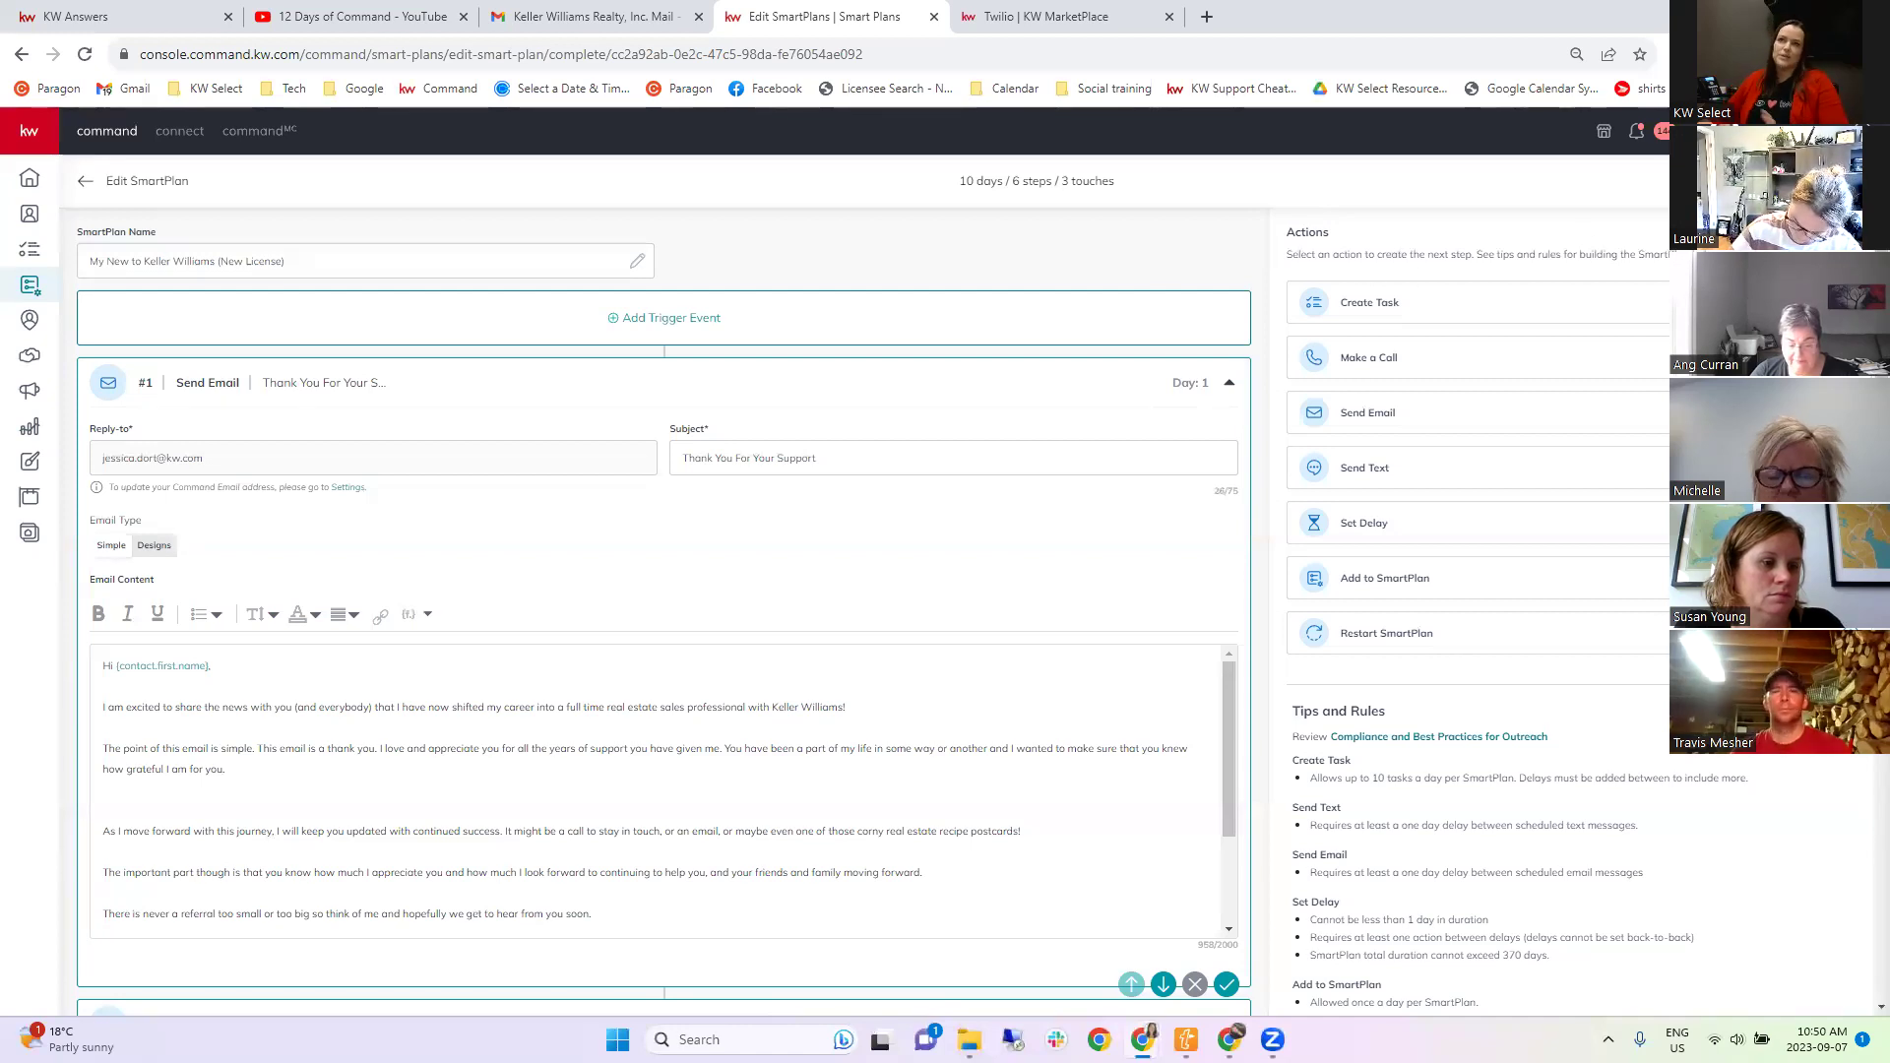
Start adding a trigger event to the SmartPlan and search the contact tags for Close and past.
{"action": "left_click", "coordinate": [656, 319]}
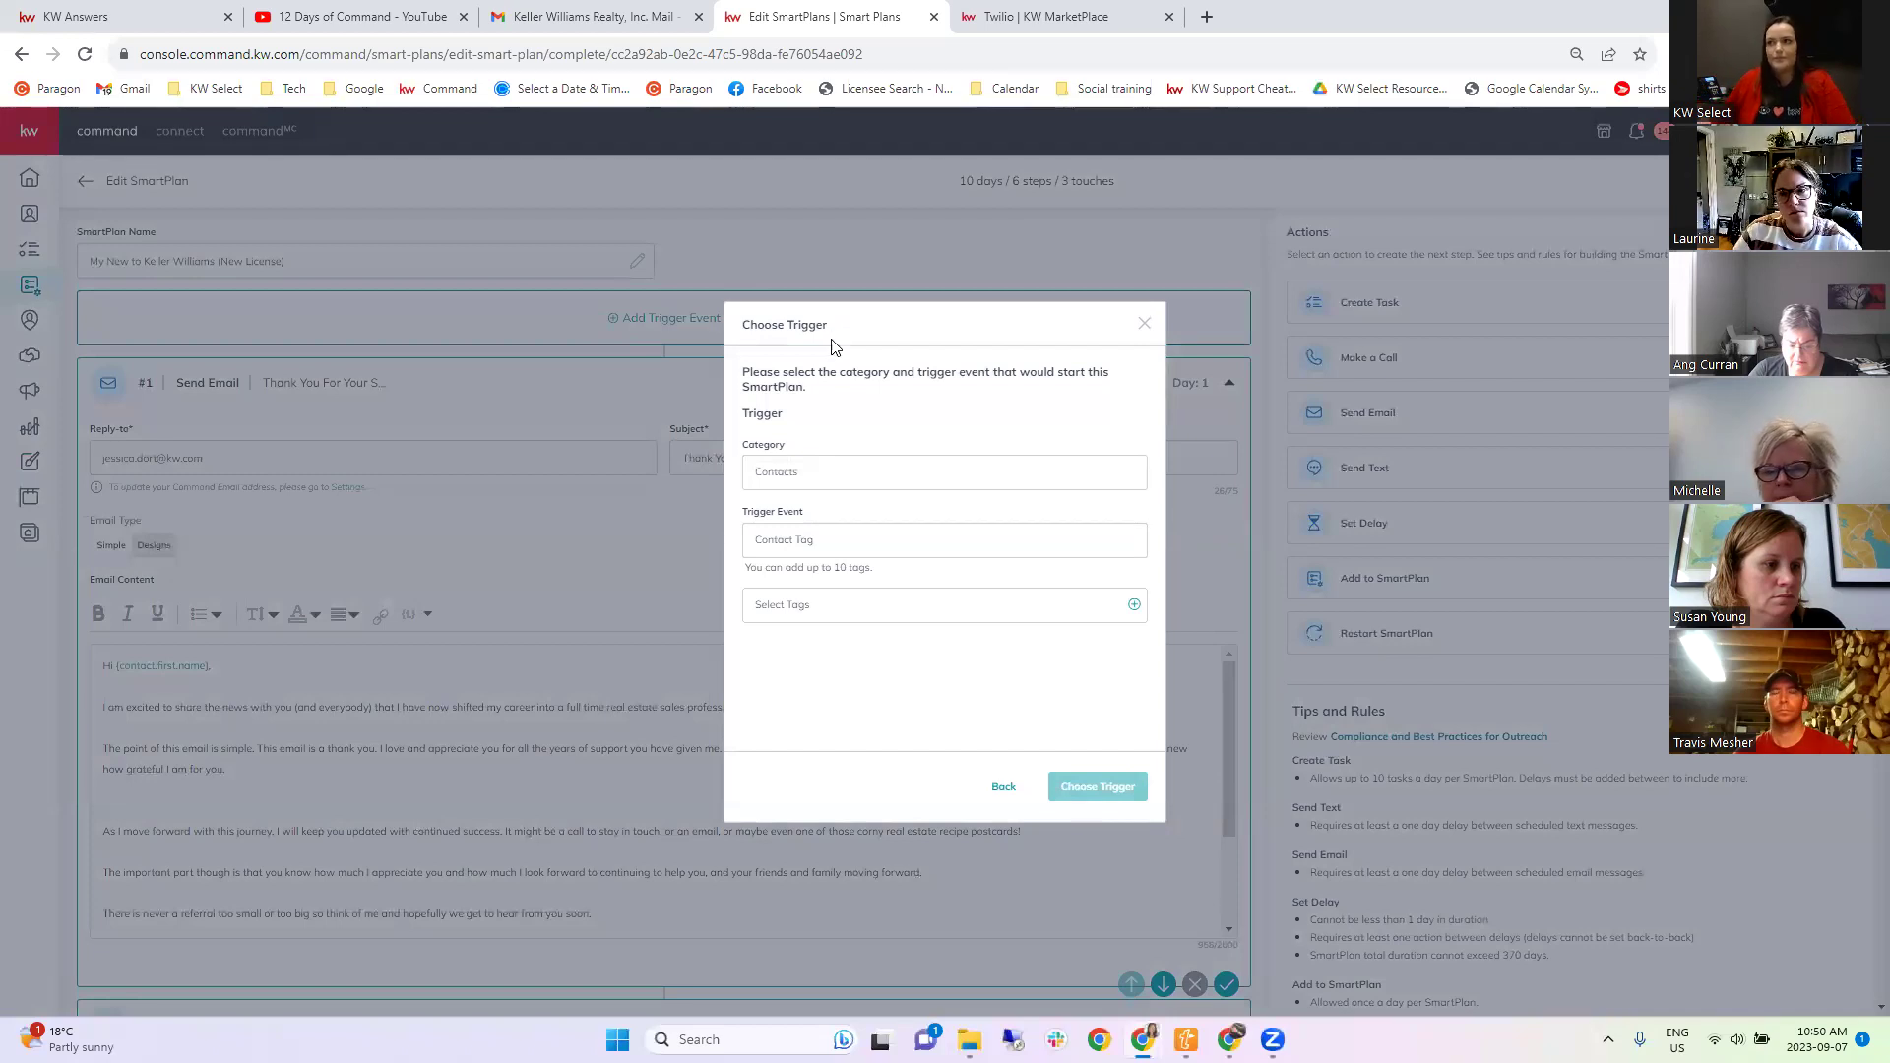
{"action": "left_click", "coordinate": [831, 604]}
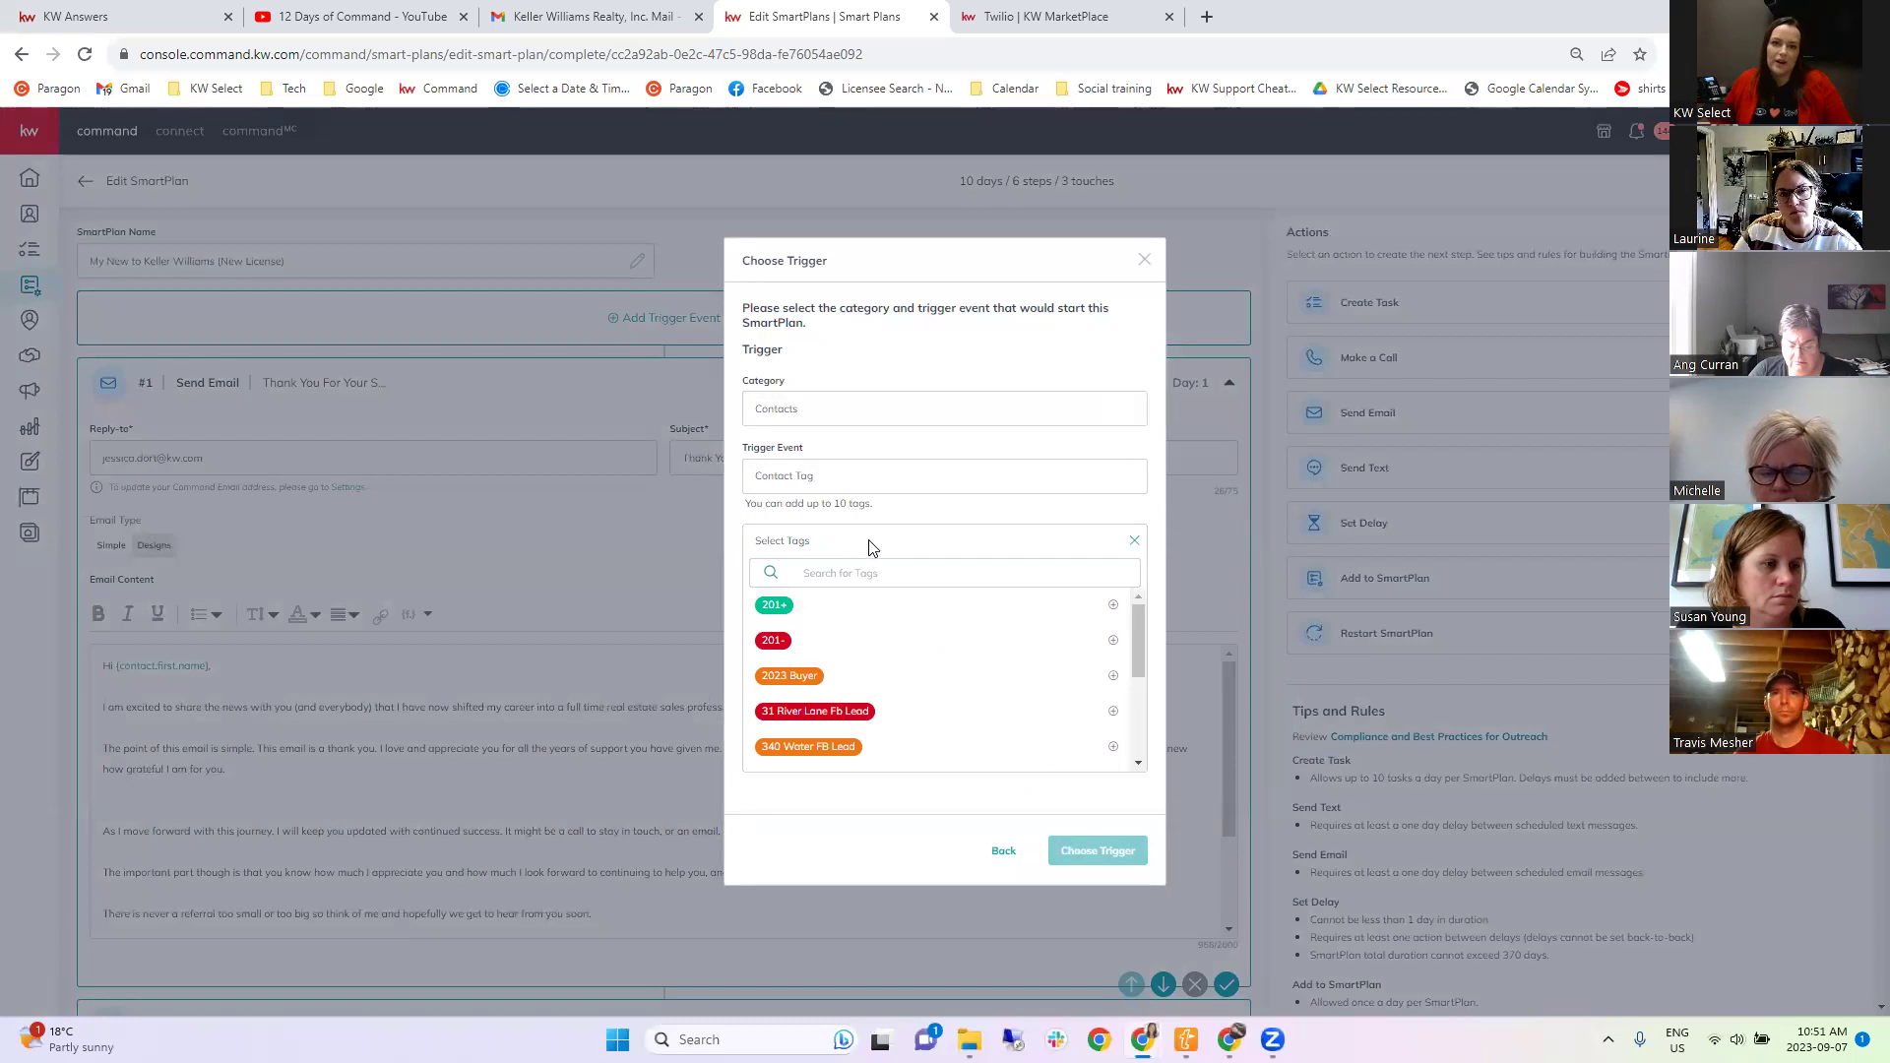
{"action": "left_click", "coordinate": [875, 569]}
{"action": "type", "text": "Client"}
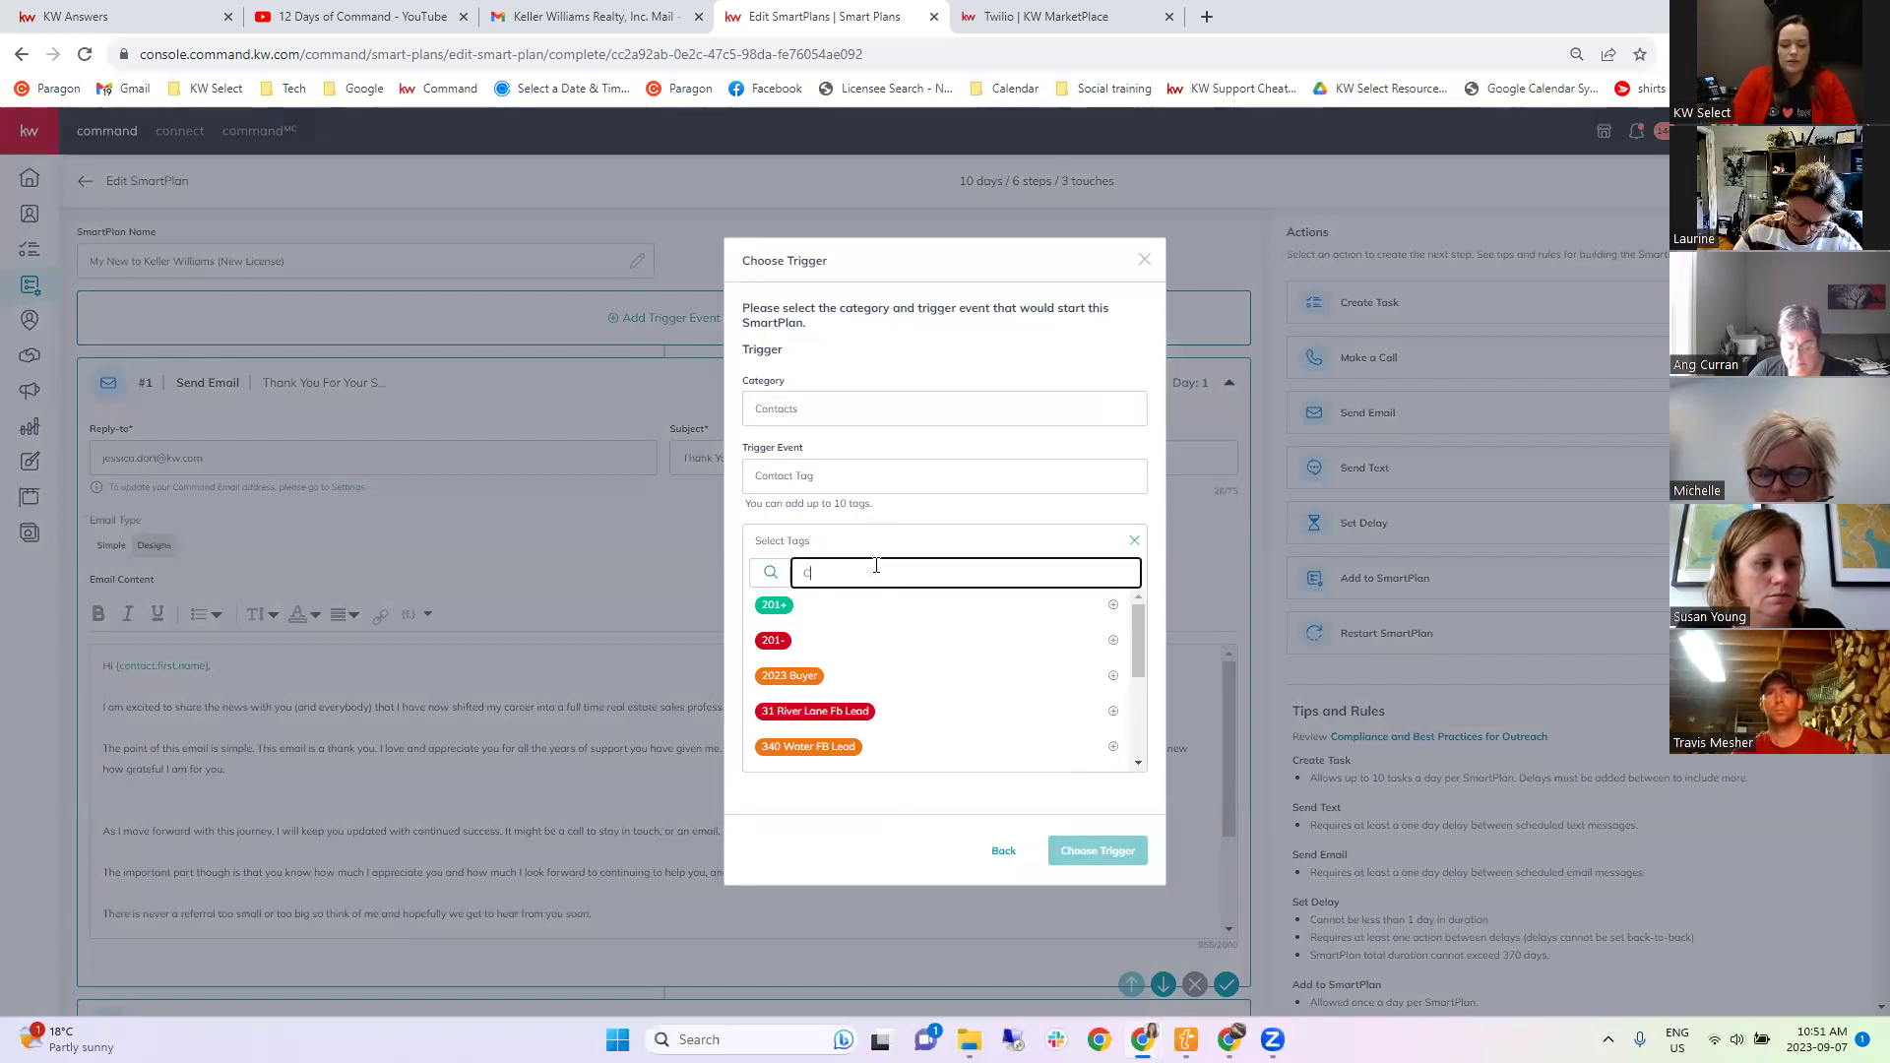
{"action": "double_click", "coordinate": [876, 569]}
{"action": "type", "text": "Close"}
{"action": "key", "text": "BackSpace"}
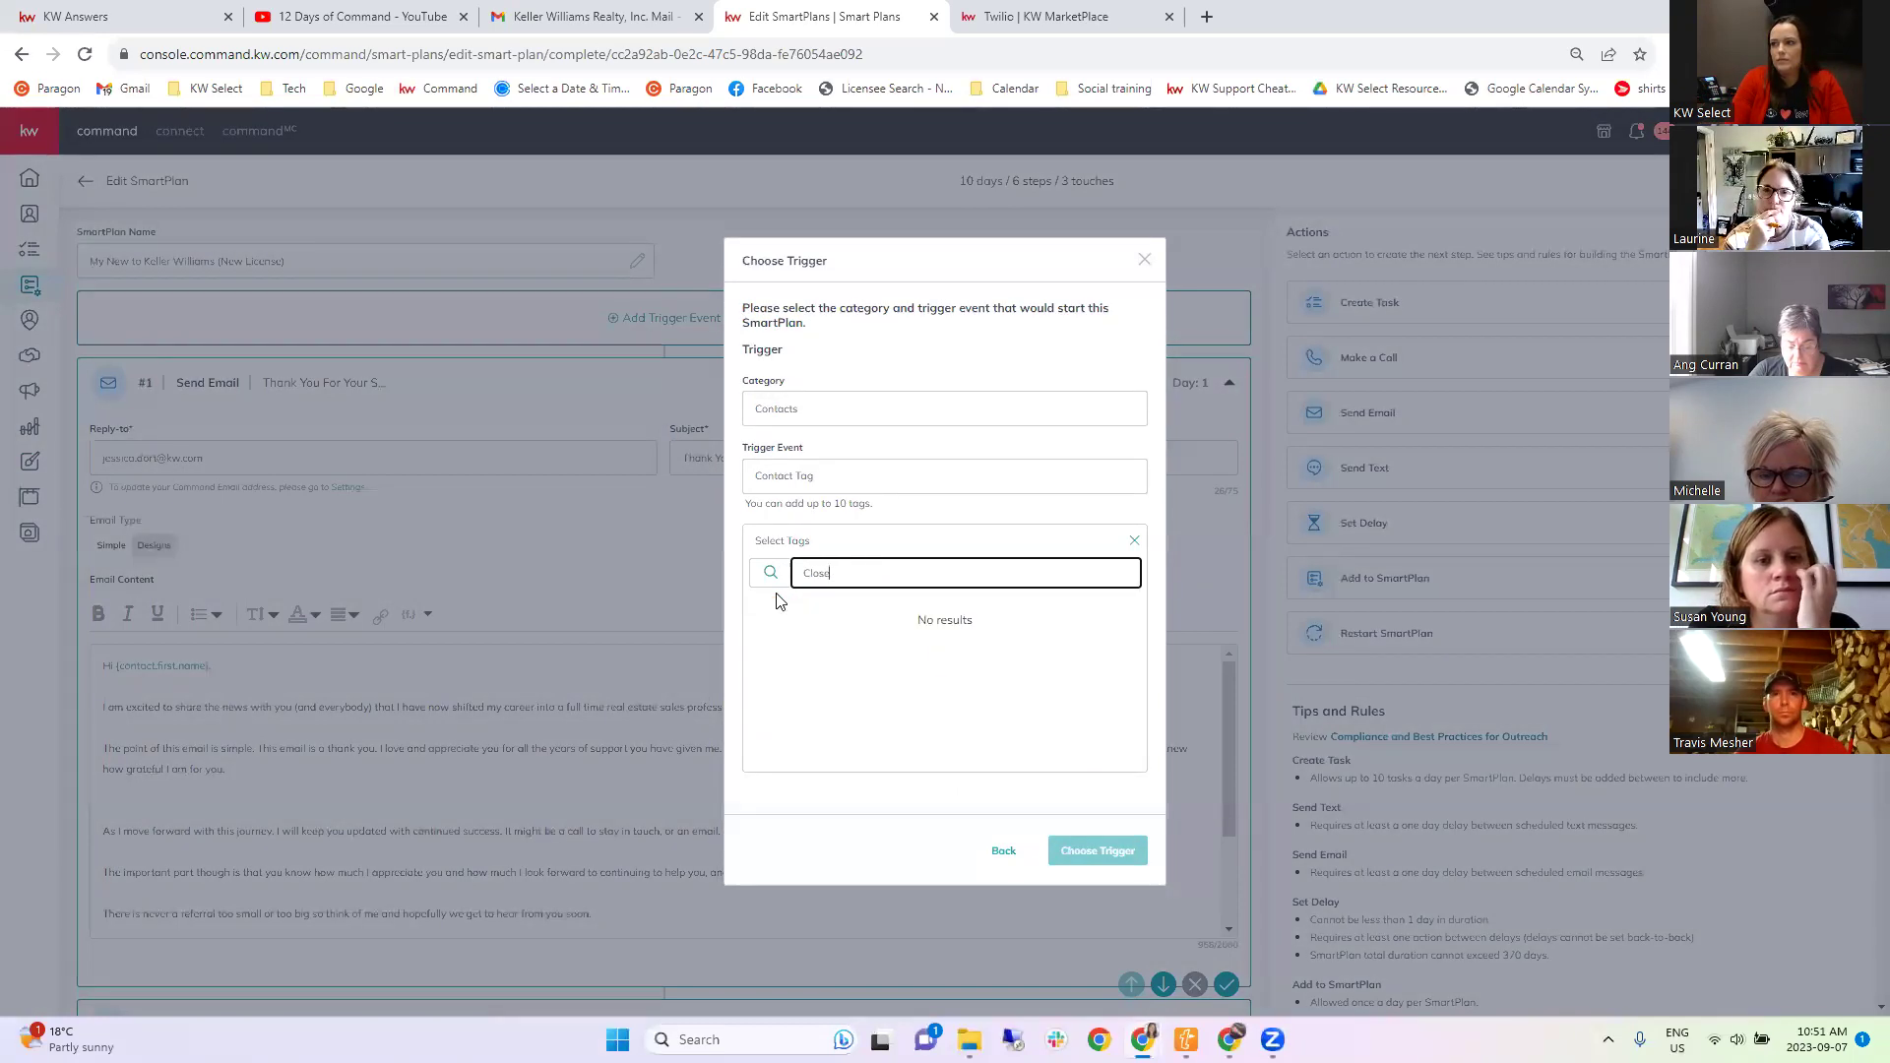
{"action": "key", "text": "BackSpace"}
{"action": "key", "text": "BackSpace"}
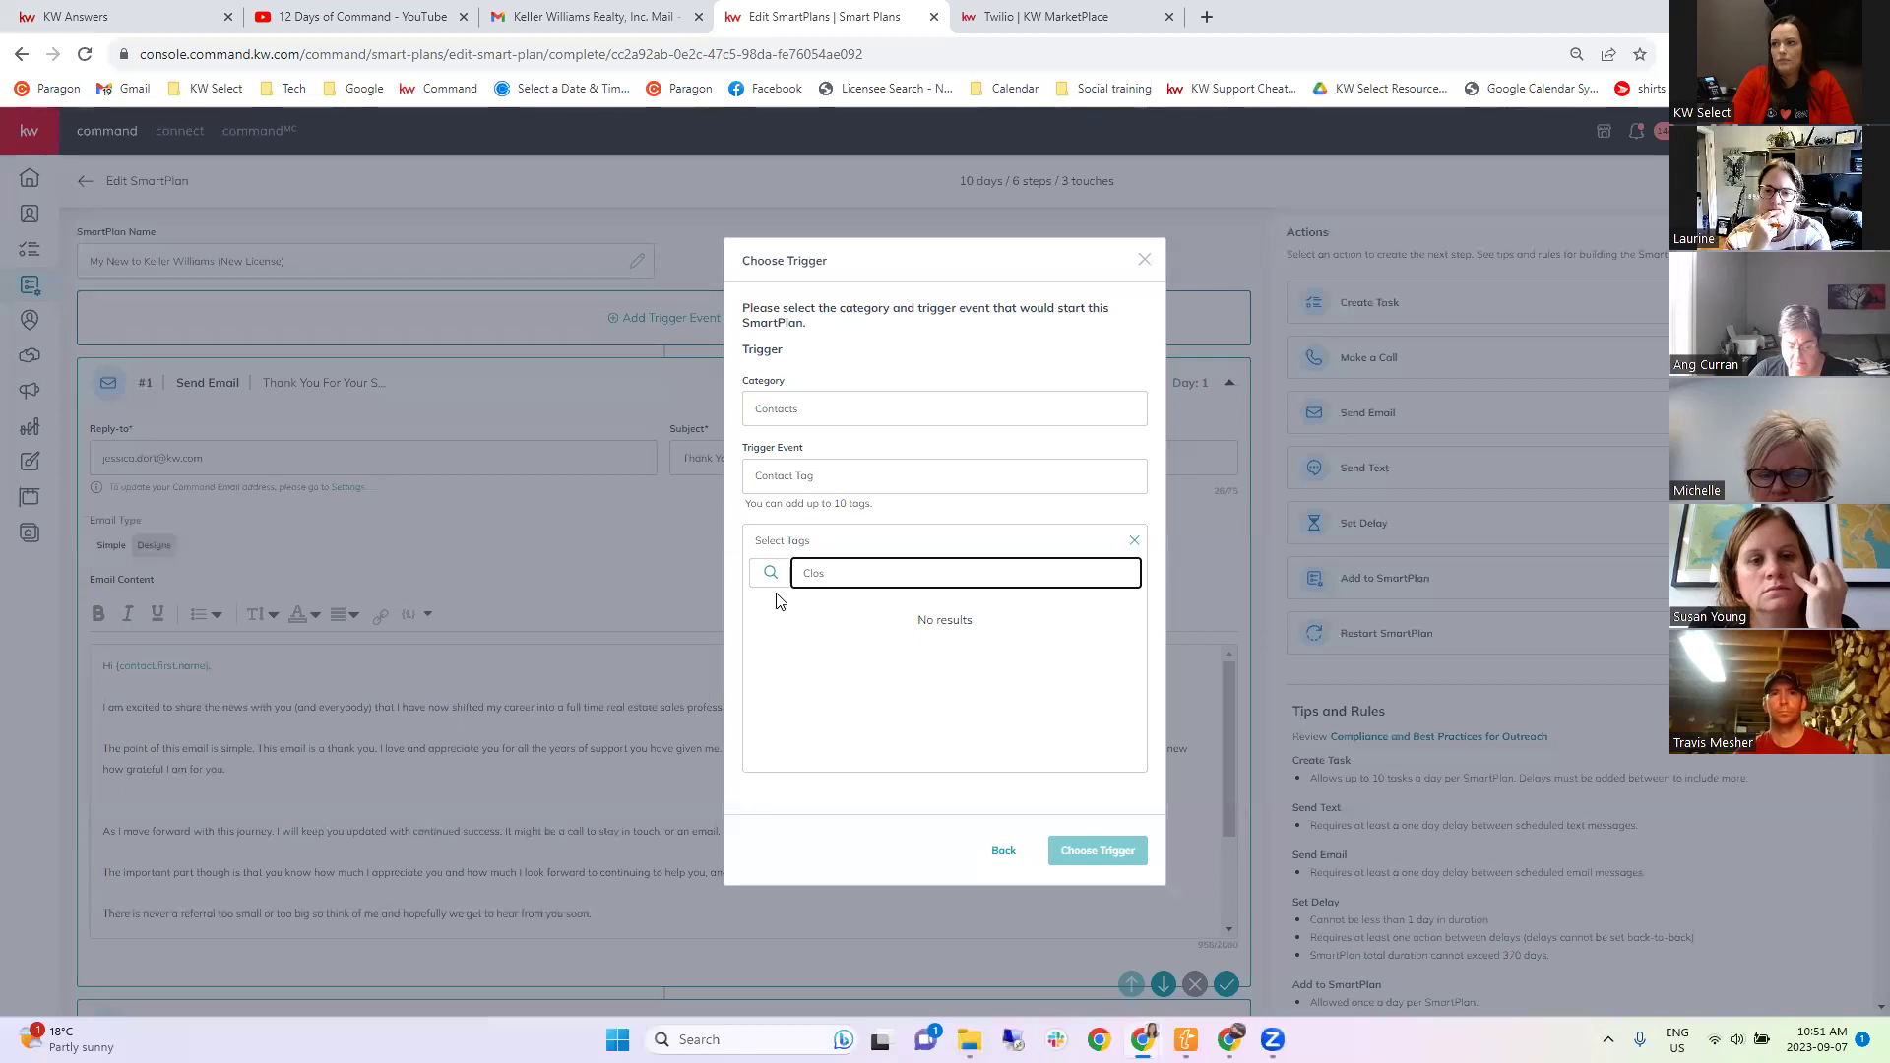
{"action": "key", "text": "BackSpace"}
{"action": "key", "text": "BackSpace"}
{"action": "type", "text": "past"}
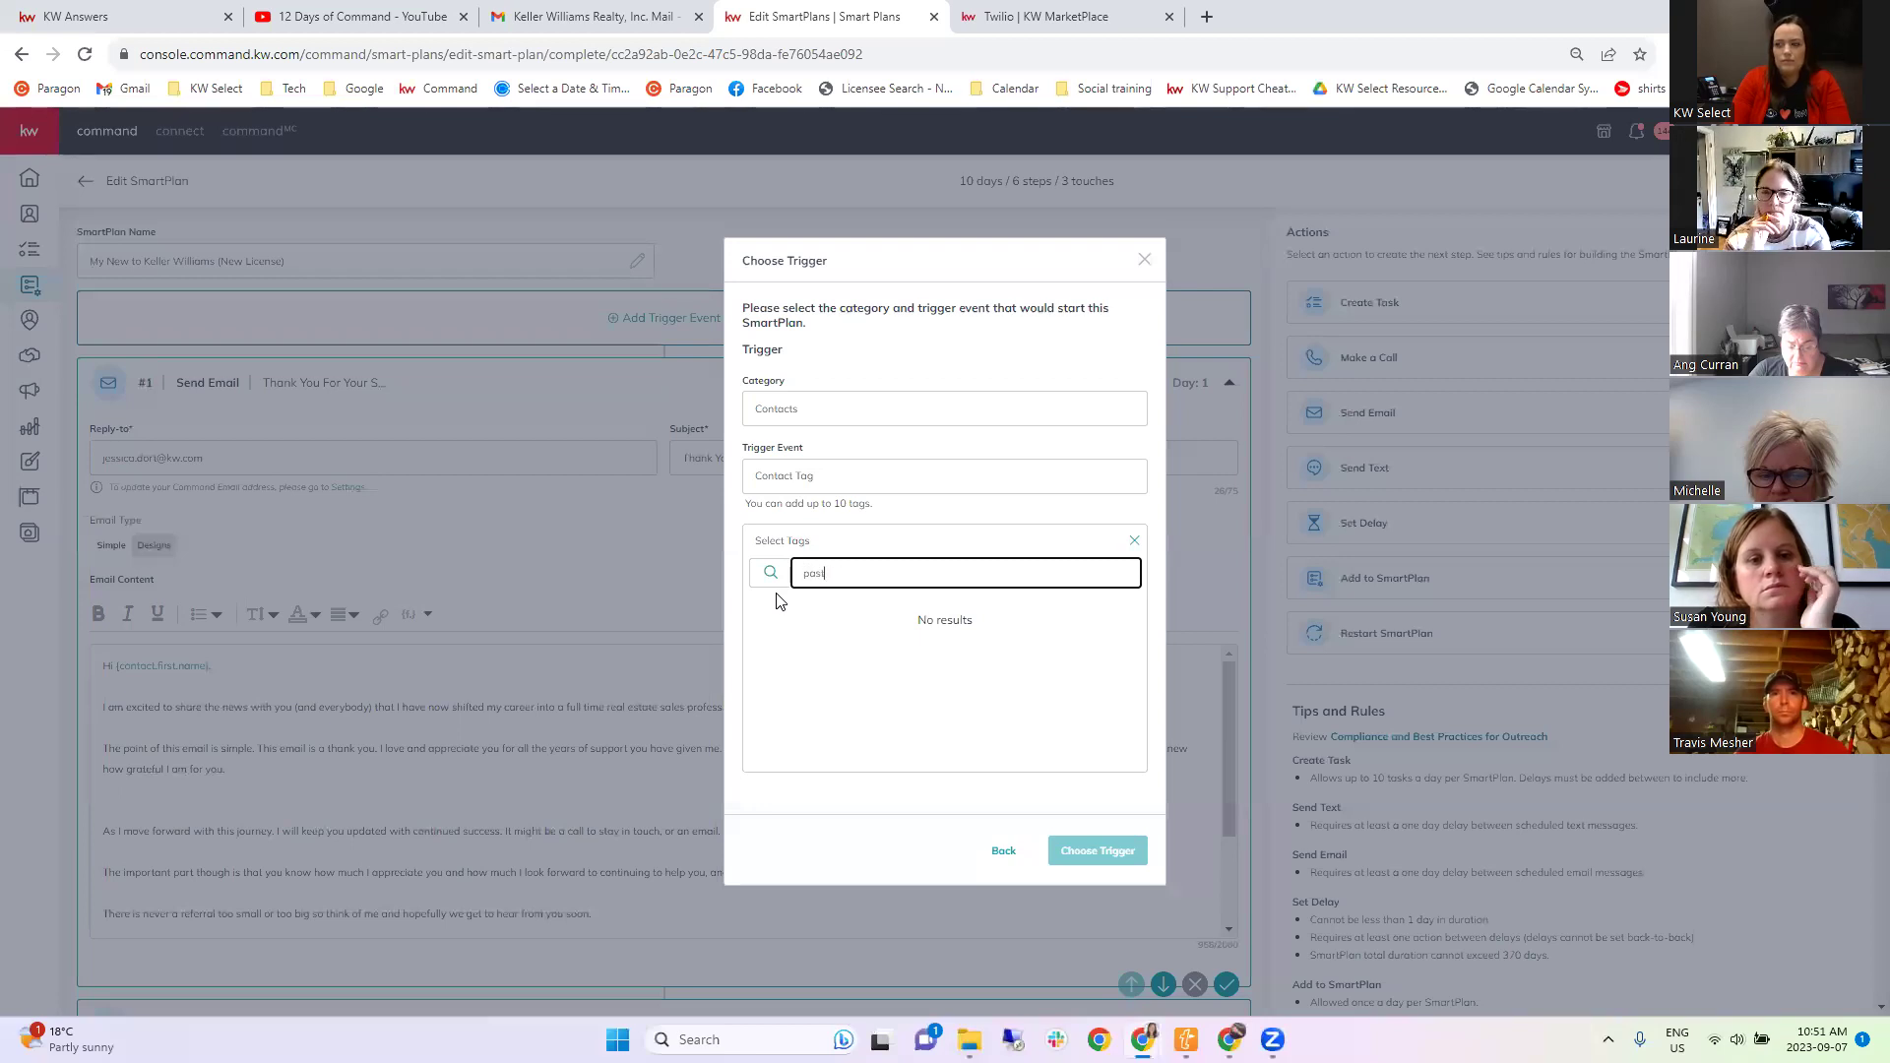
{"action": "key", "text": "BackSpace"}
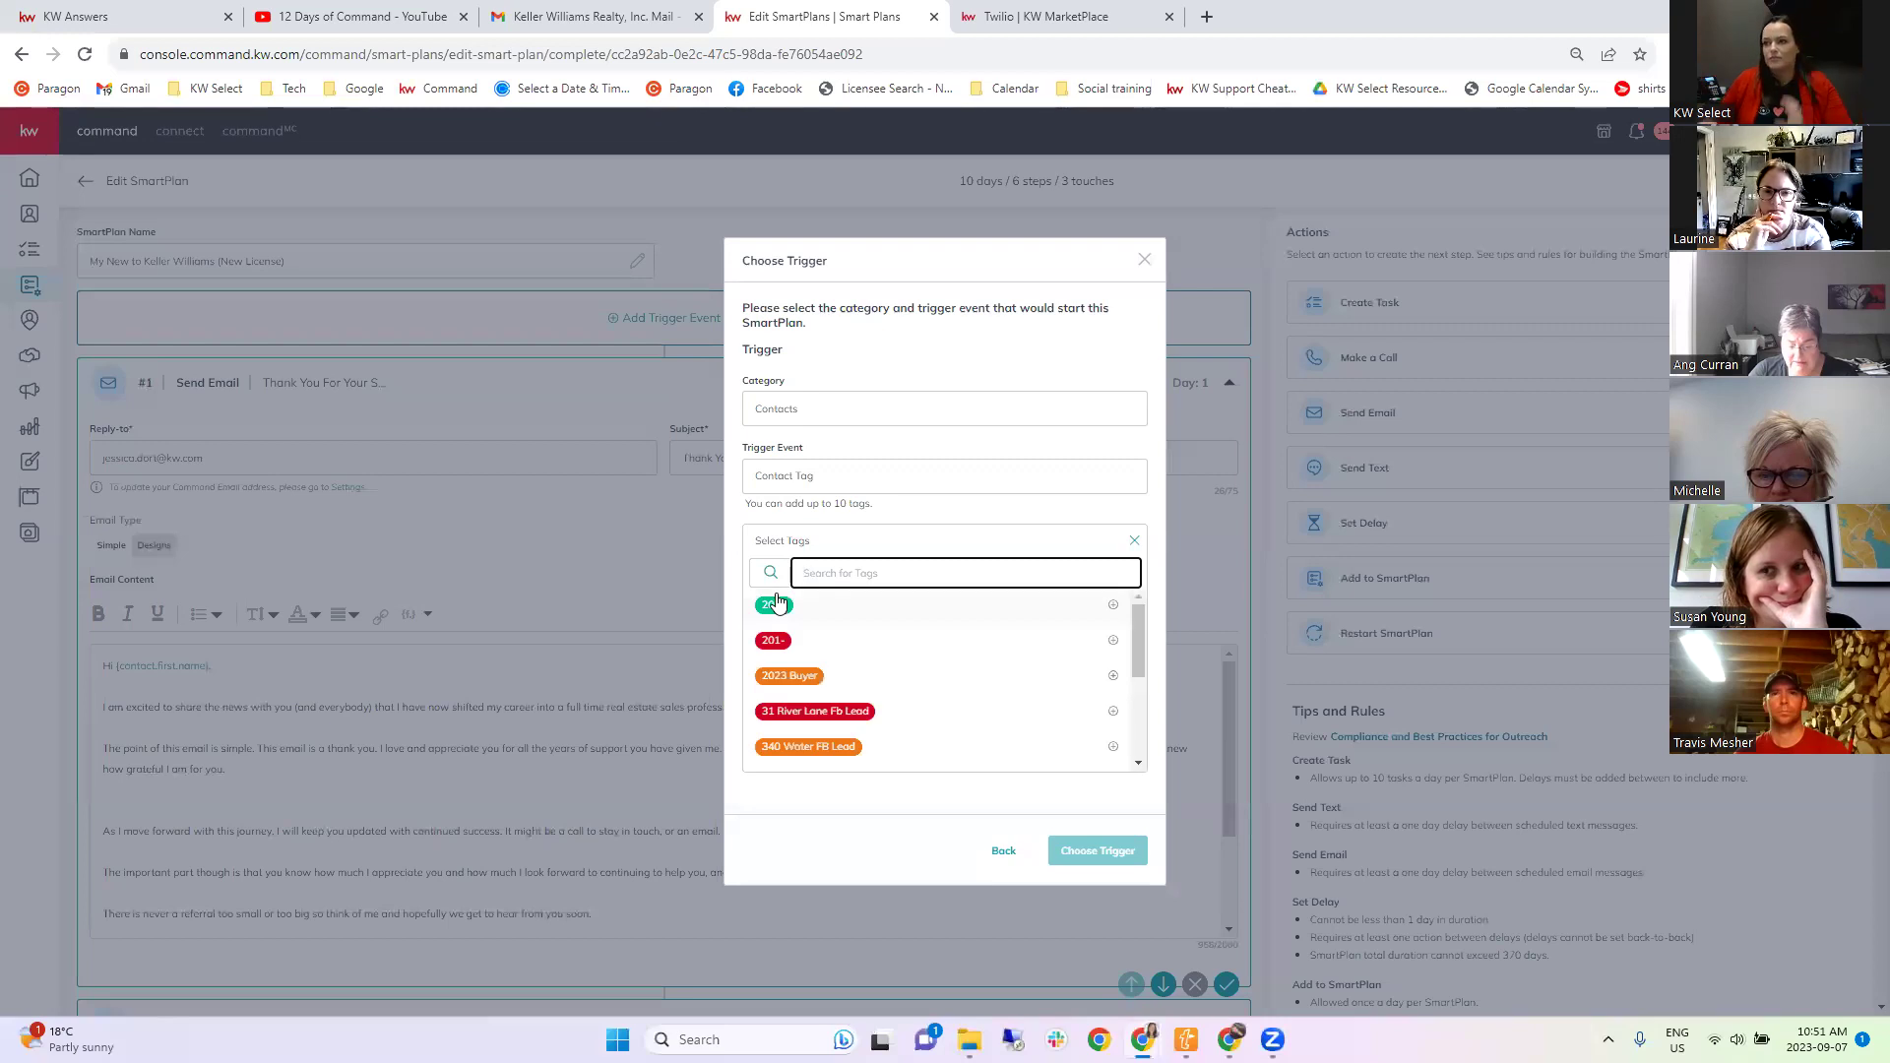
Try the 201- contact tag as the trigger, remove it and leave without choosing a trigger.
{"action": "left_click", "coordinate": [800, 640]}
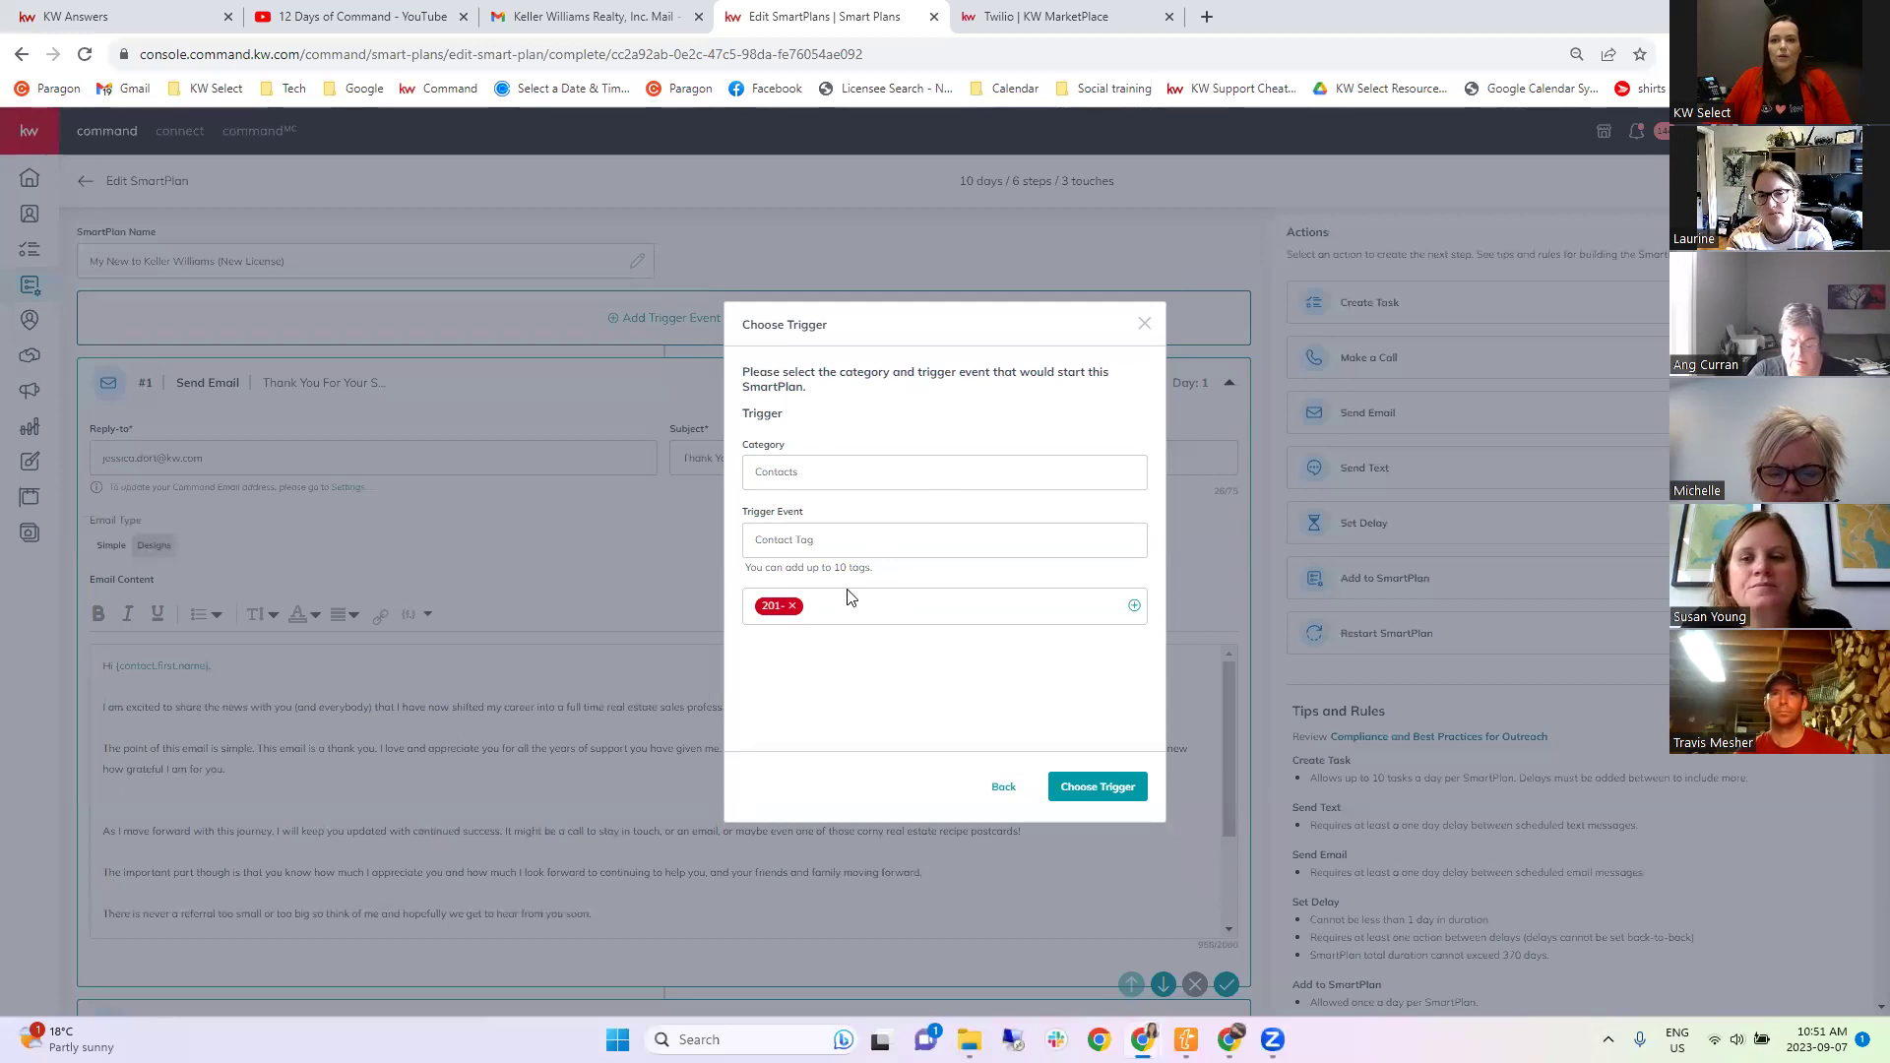
{"action": "left_click", "coordinate": [792, 607]}
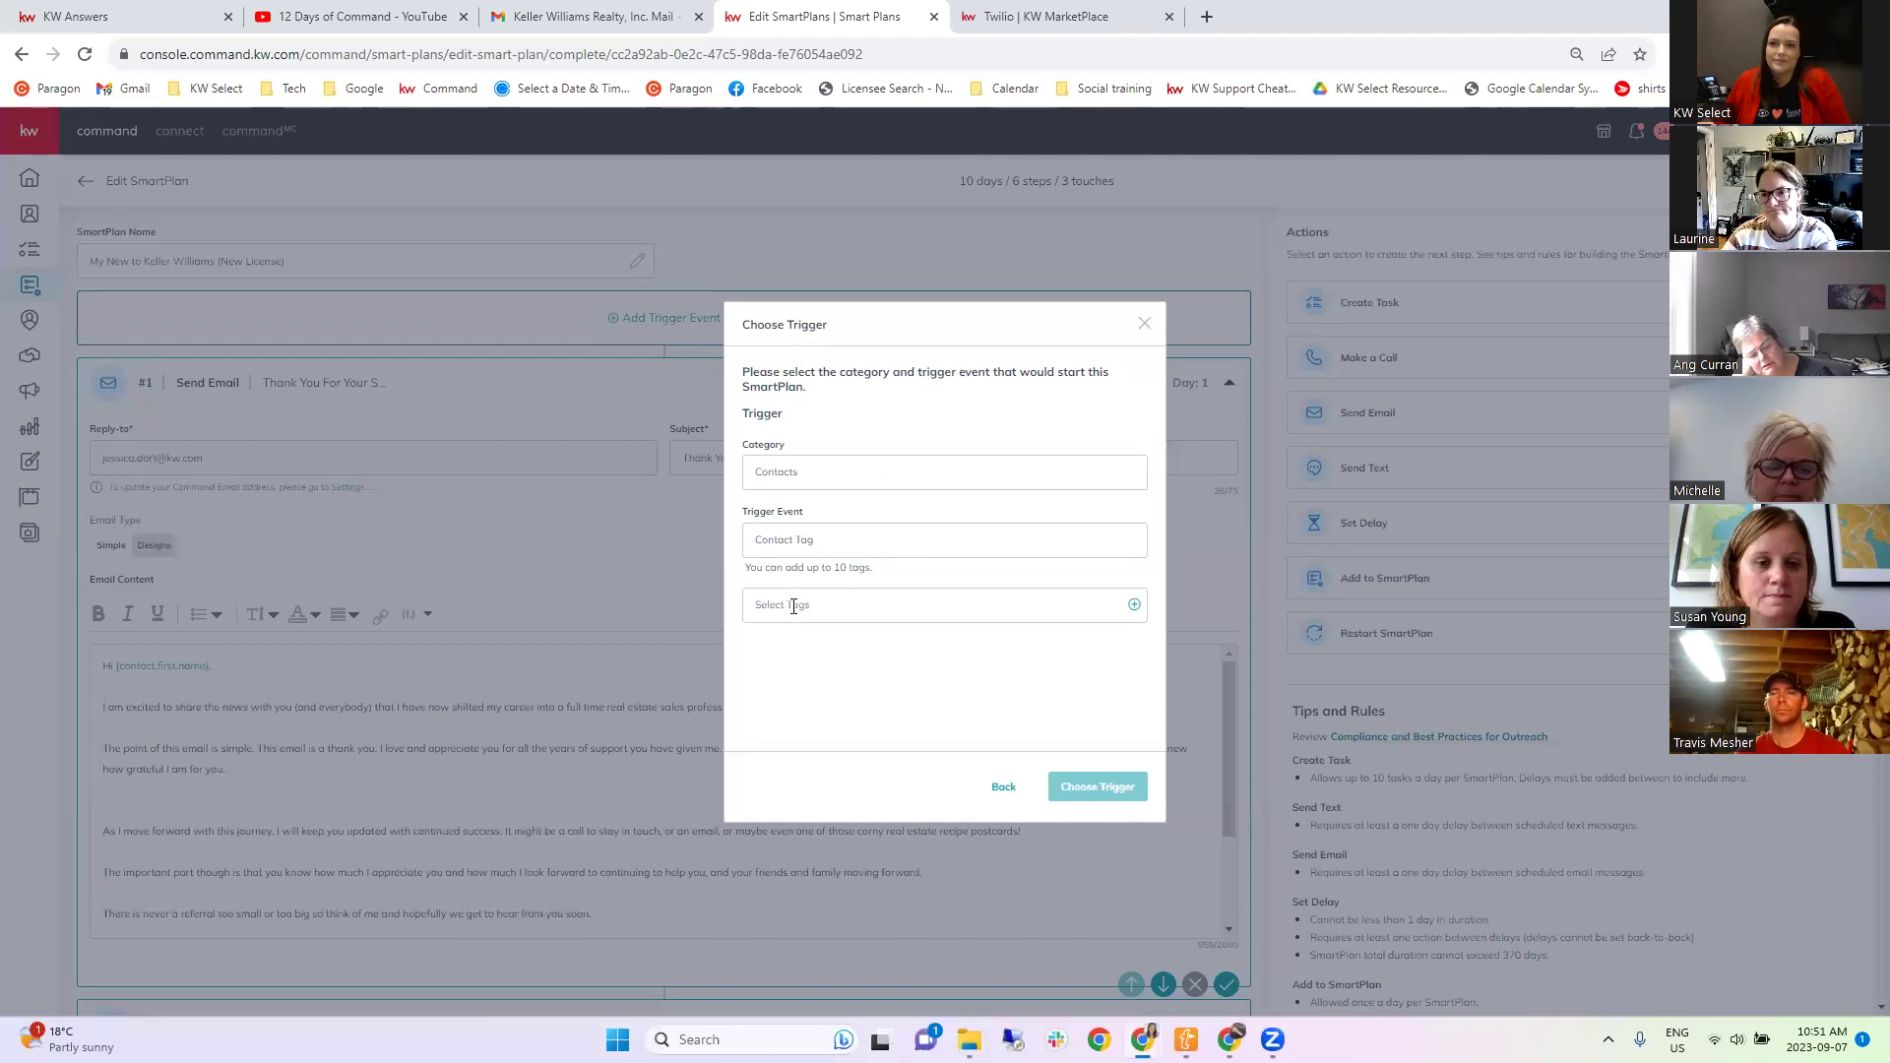
{"action": "left_click", "coordinate": [1142, 326]}
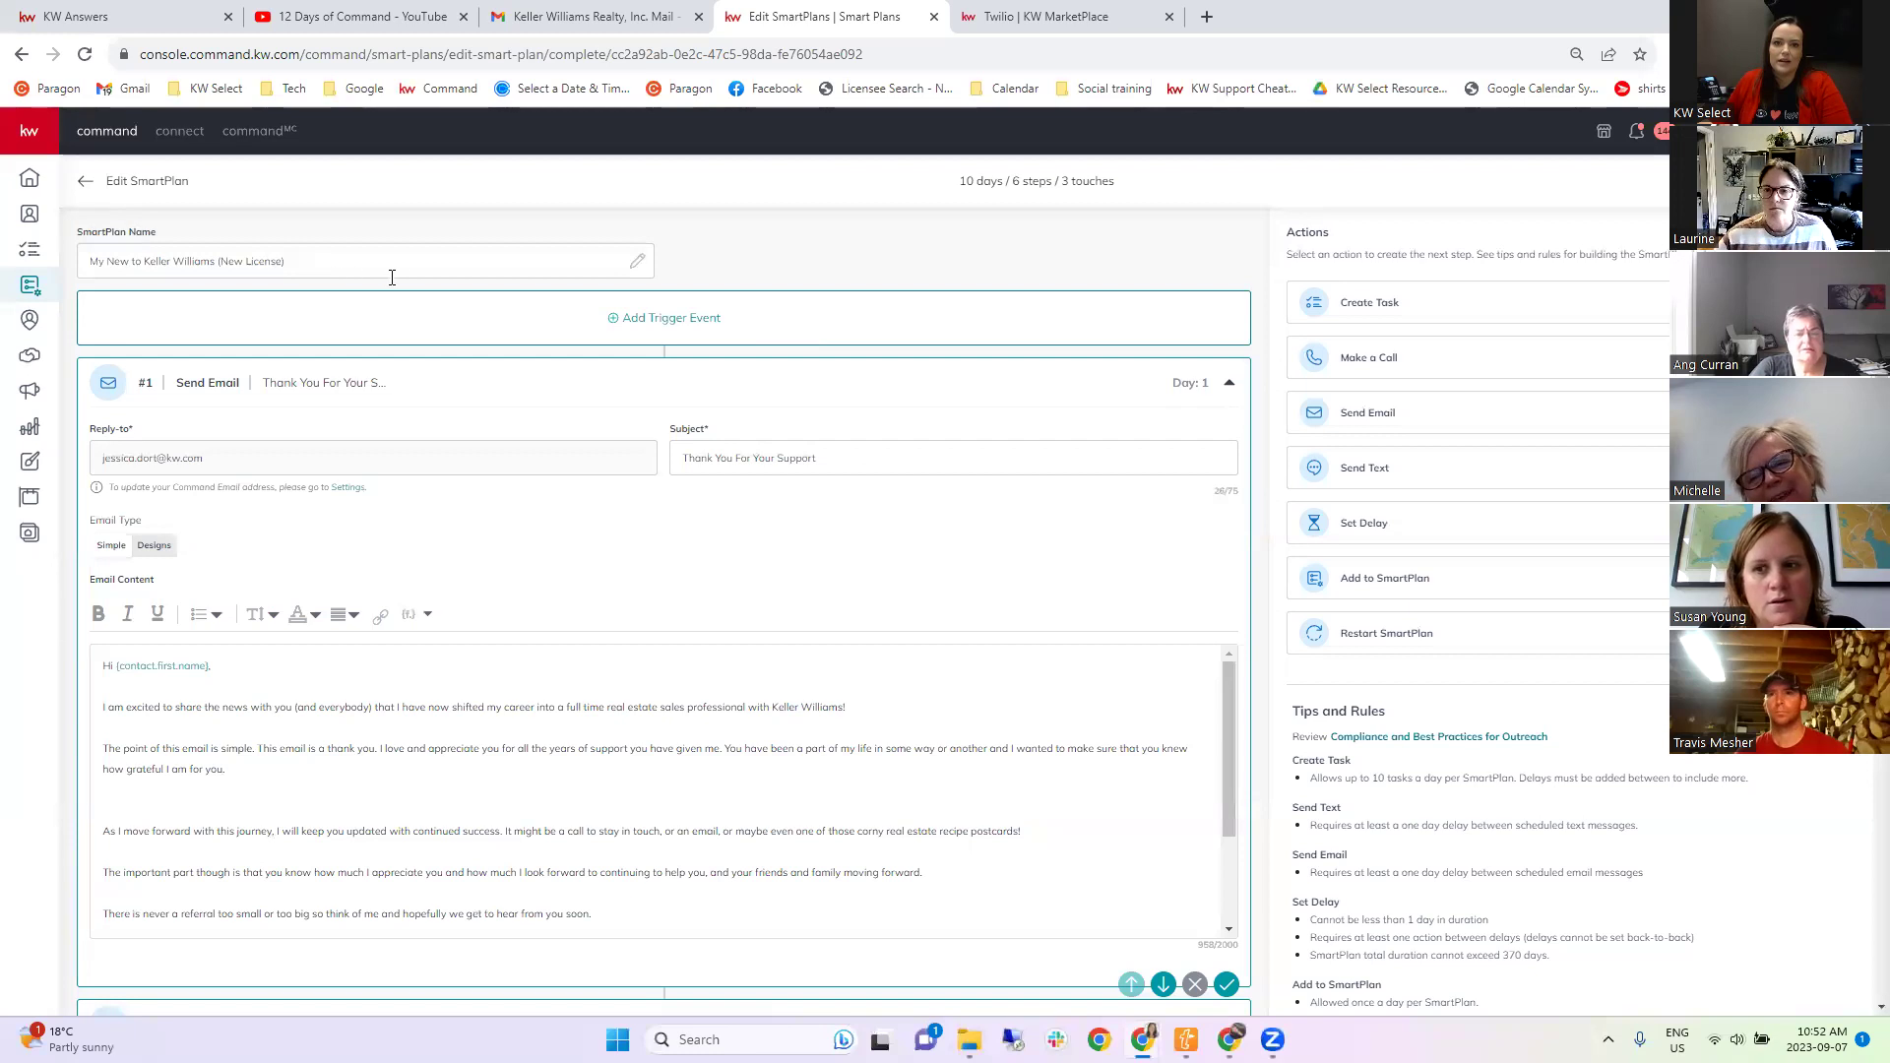
Try adding a trigger event with the 201- contact tag again, discard it, and briefly reopen the trigger settings before dismissing them.
{"action": "left_click", "coordinate": [679, 319]}
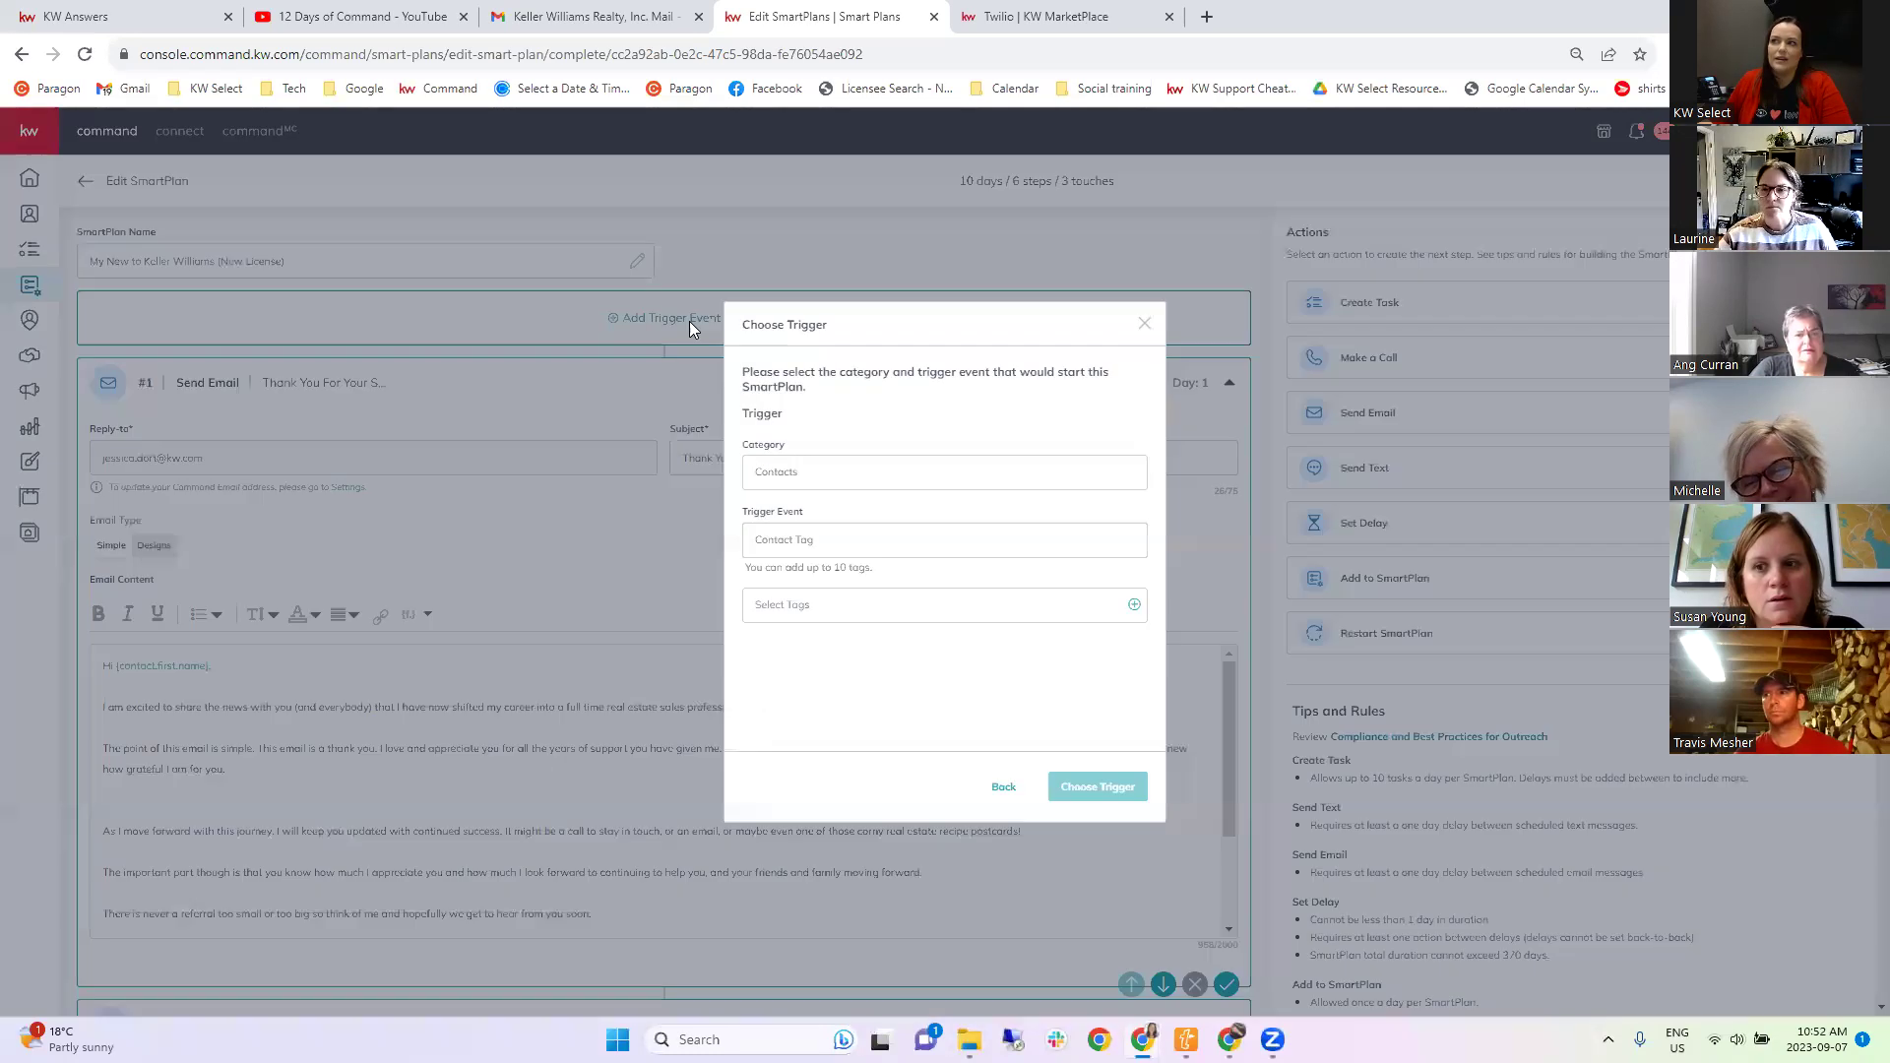
{"action": "left_click", "coordinate": [881, 604]}
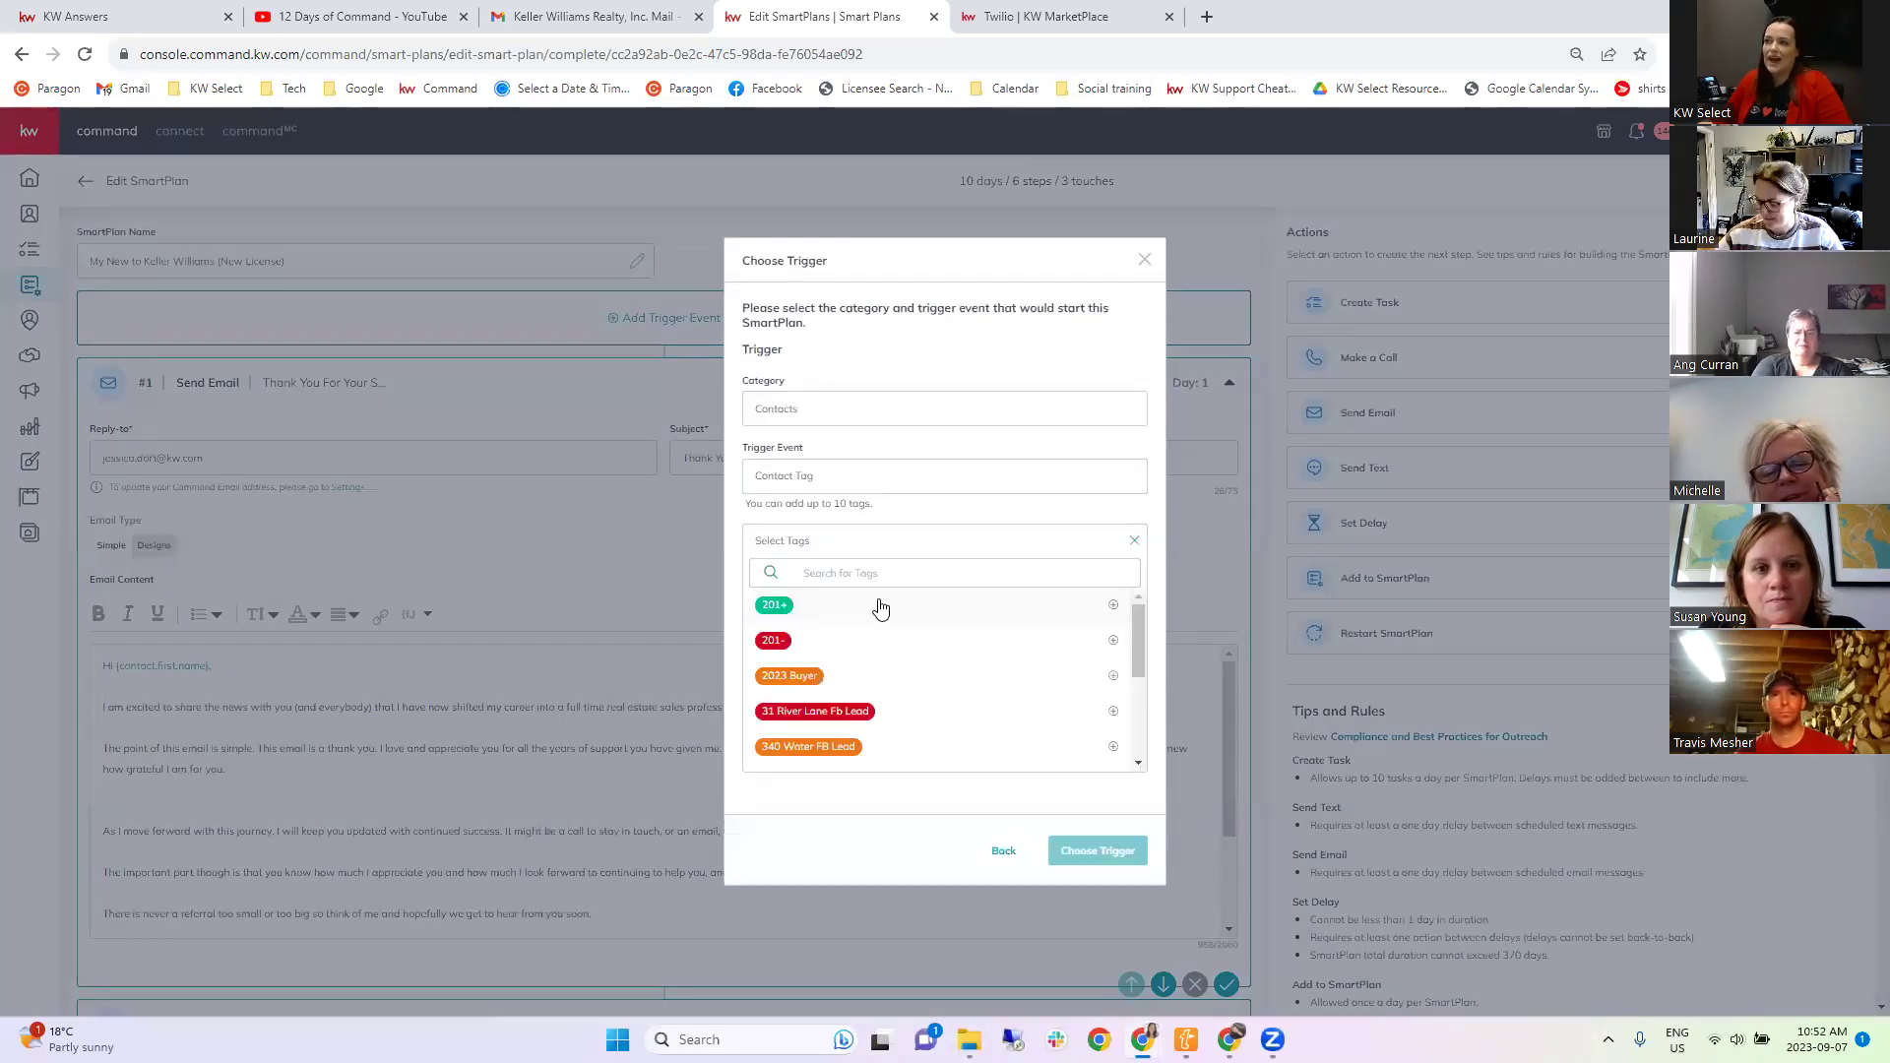
{"action": "left_click", "coordinate": [807, 641]}
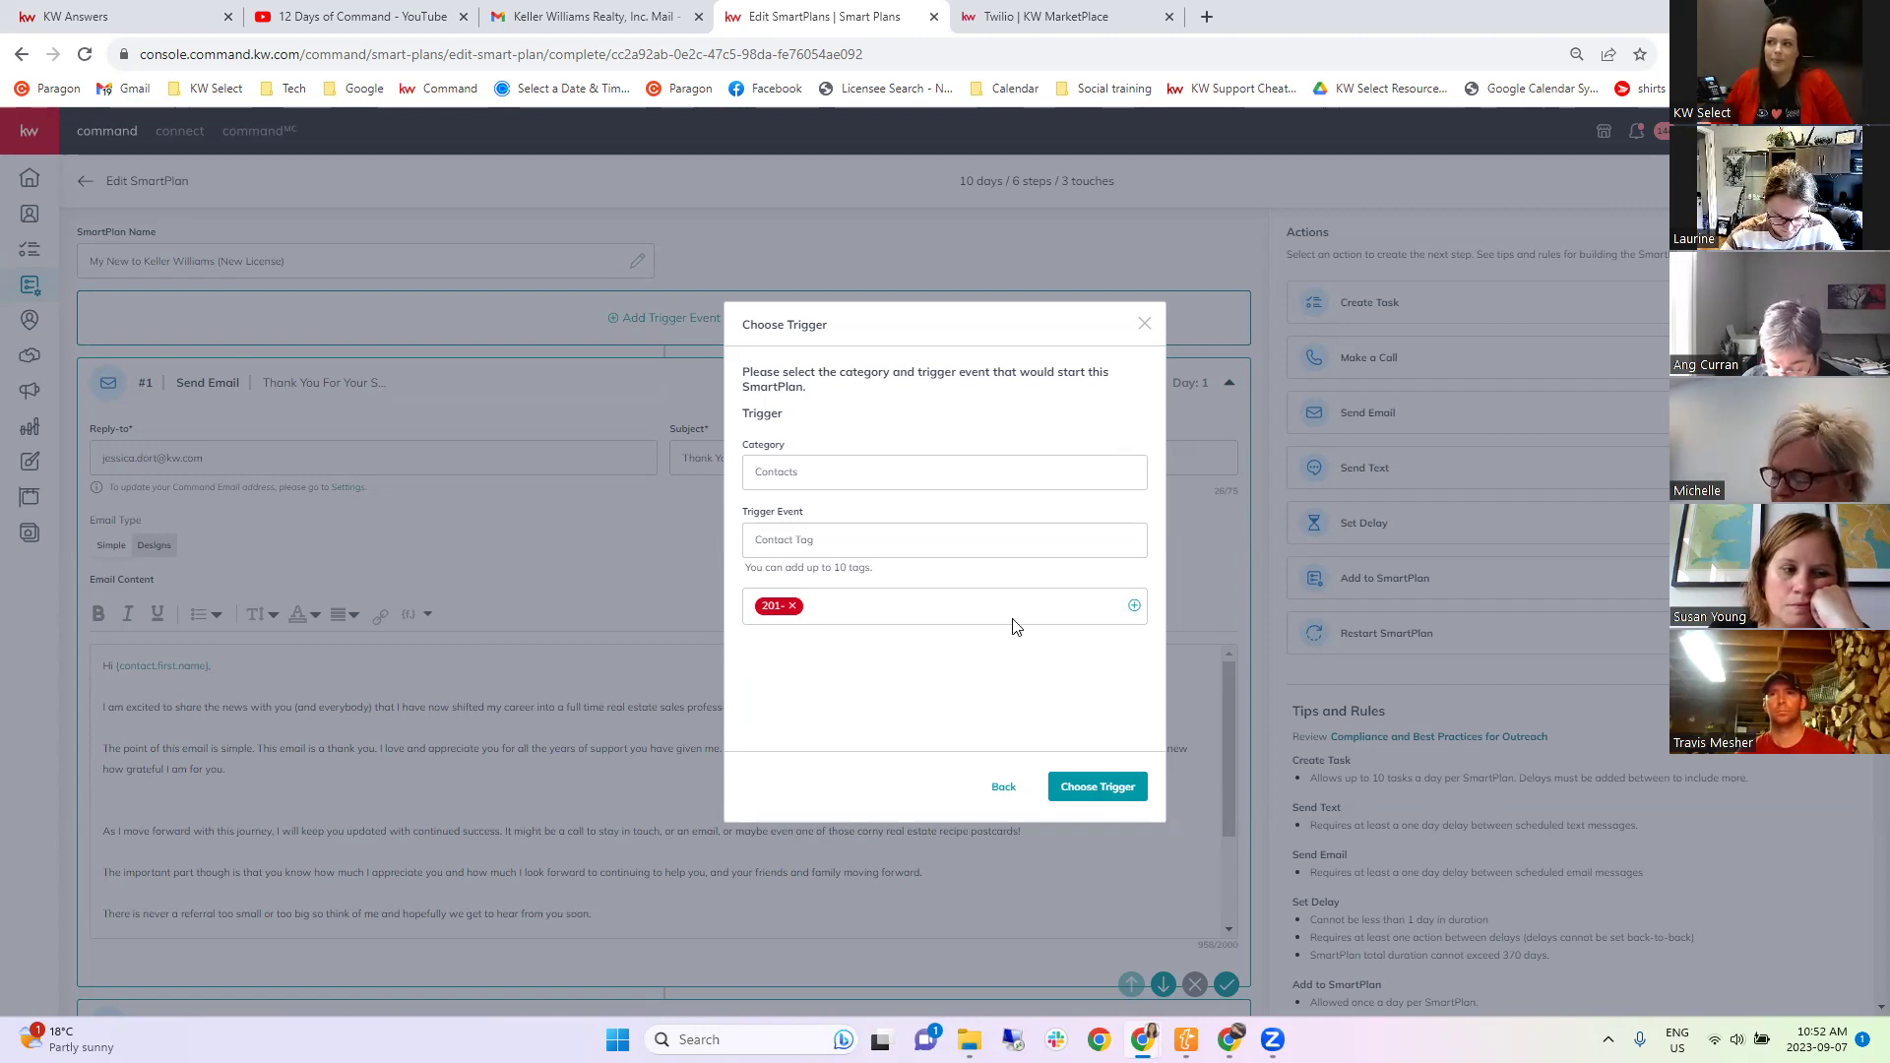
{"action": "left_click", "coordinate": [1145, 331]}
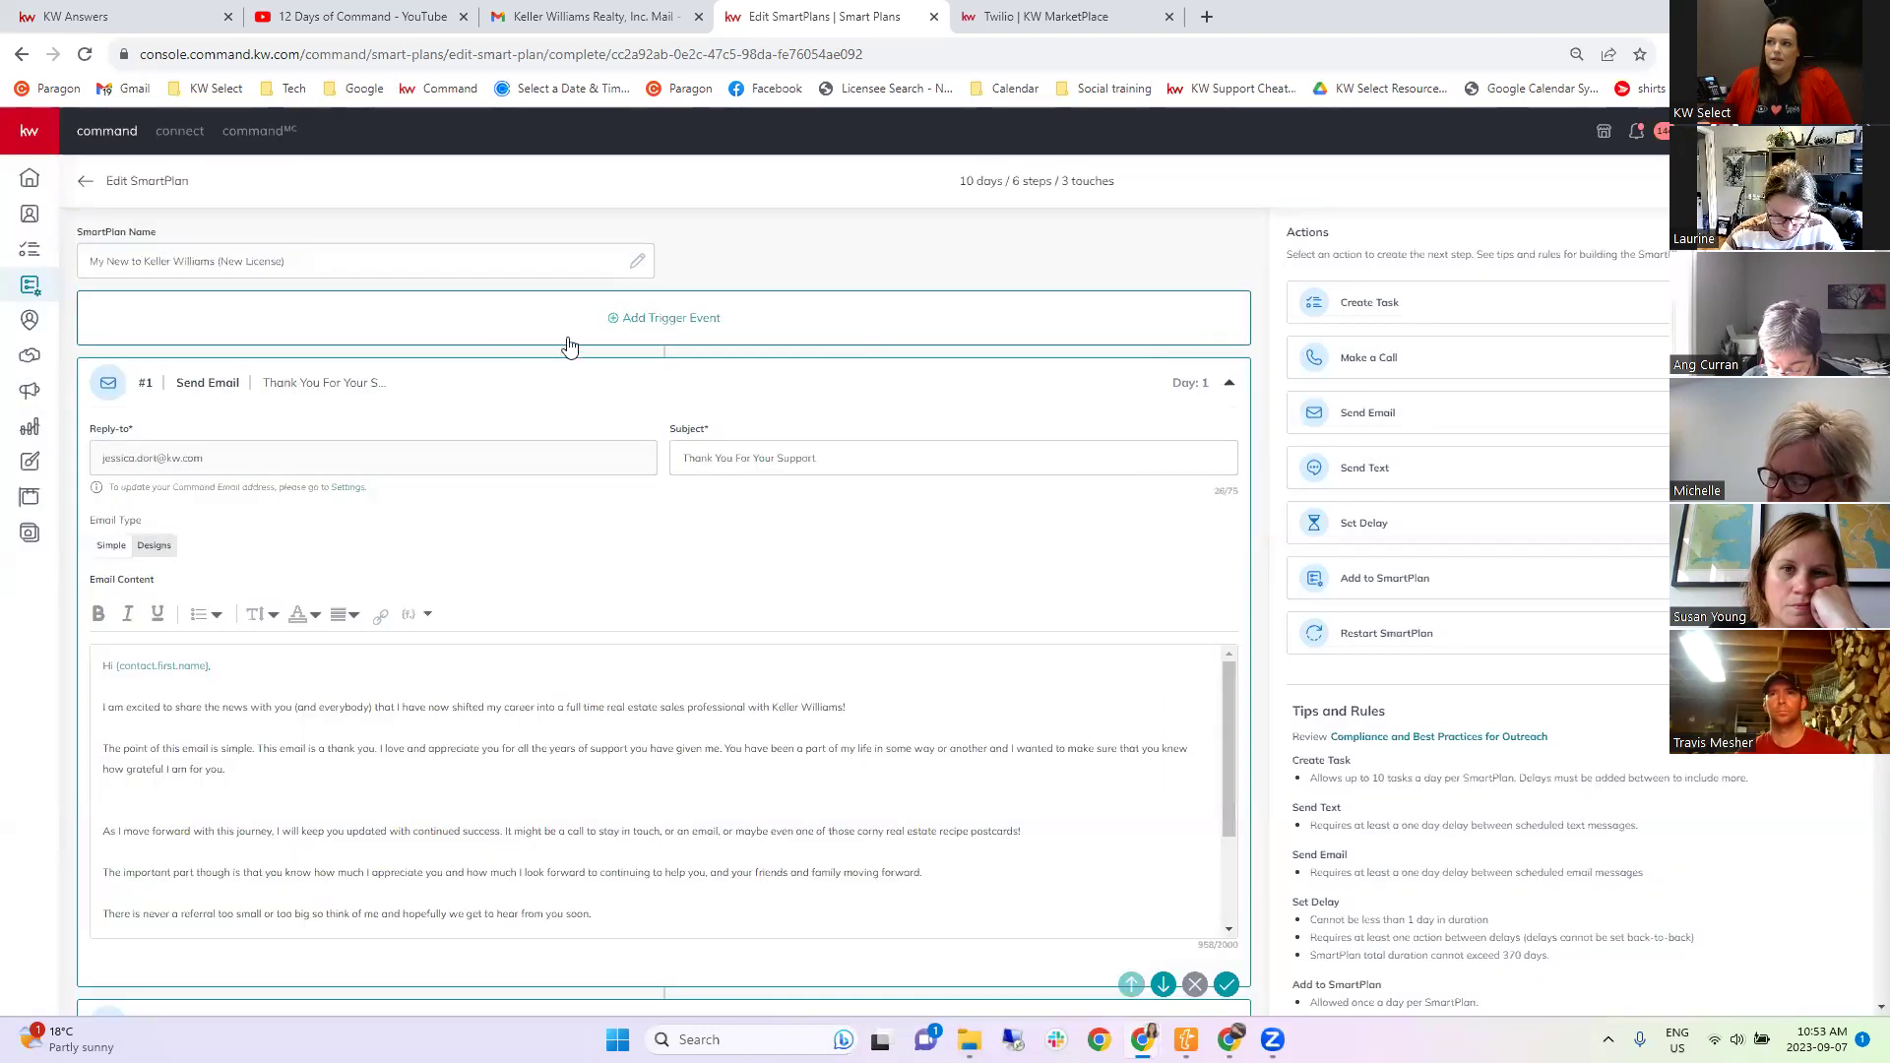
{"action": "left_click", "coordinate": [718, 329]}
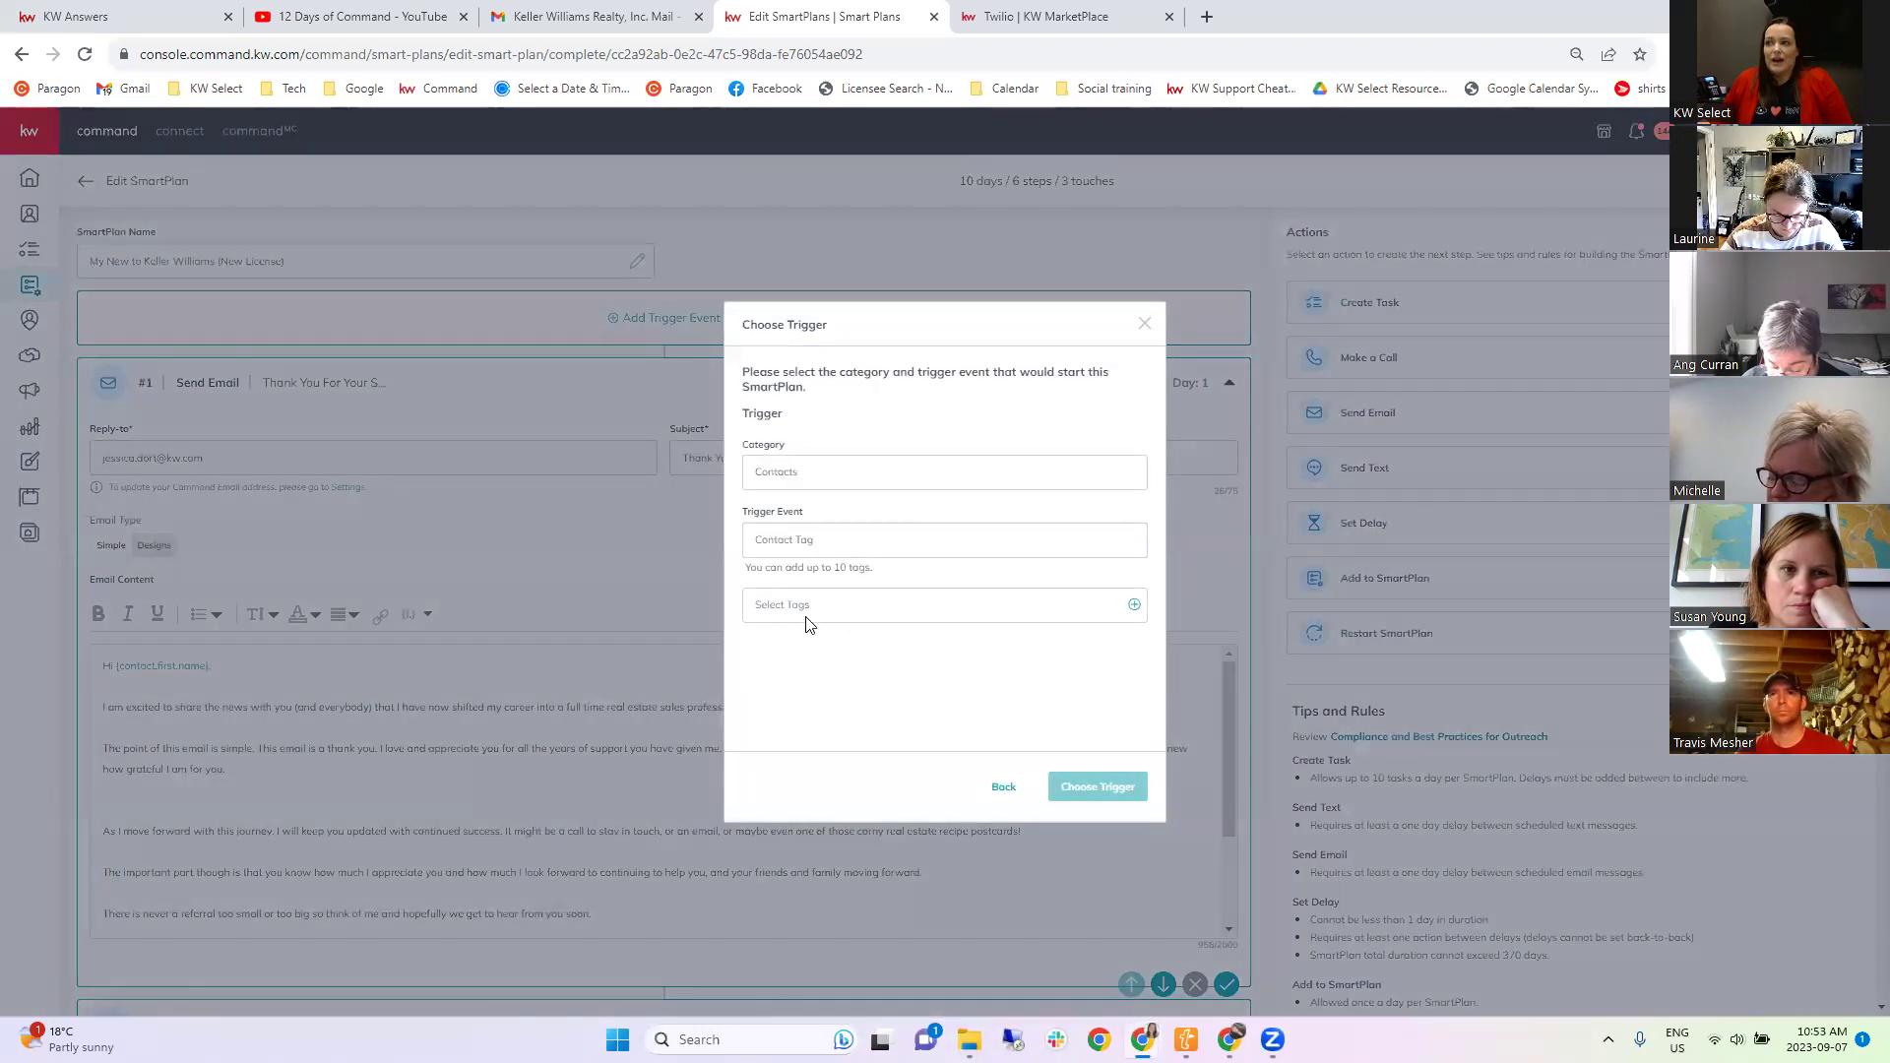
{"action": "left_click", "coordinate": [536, 536]}
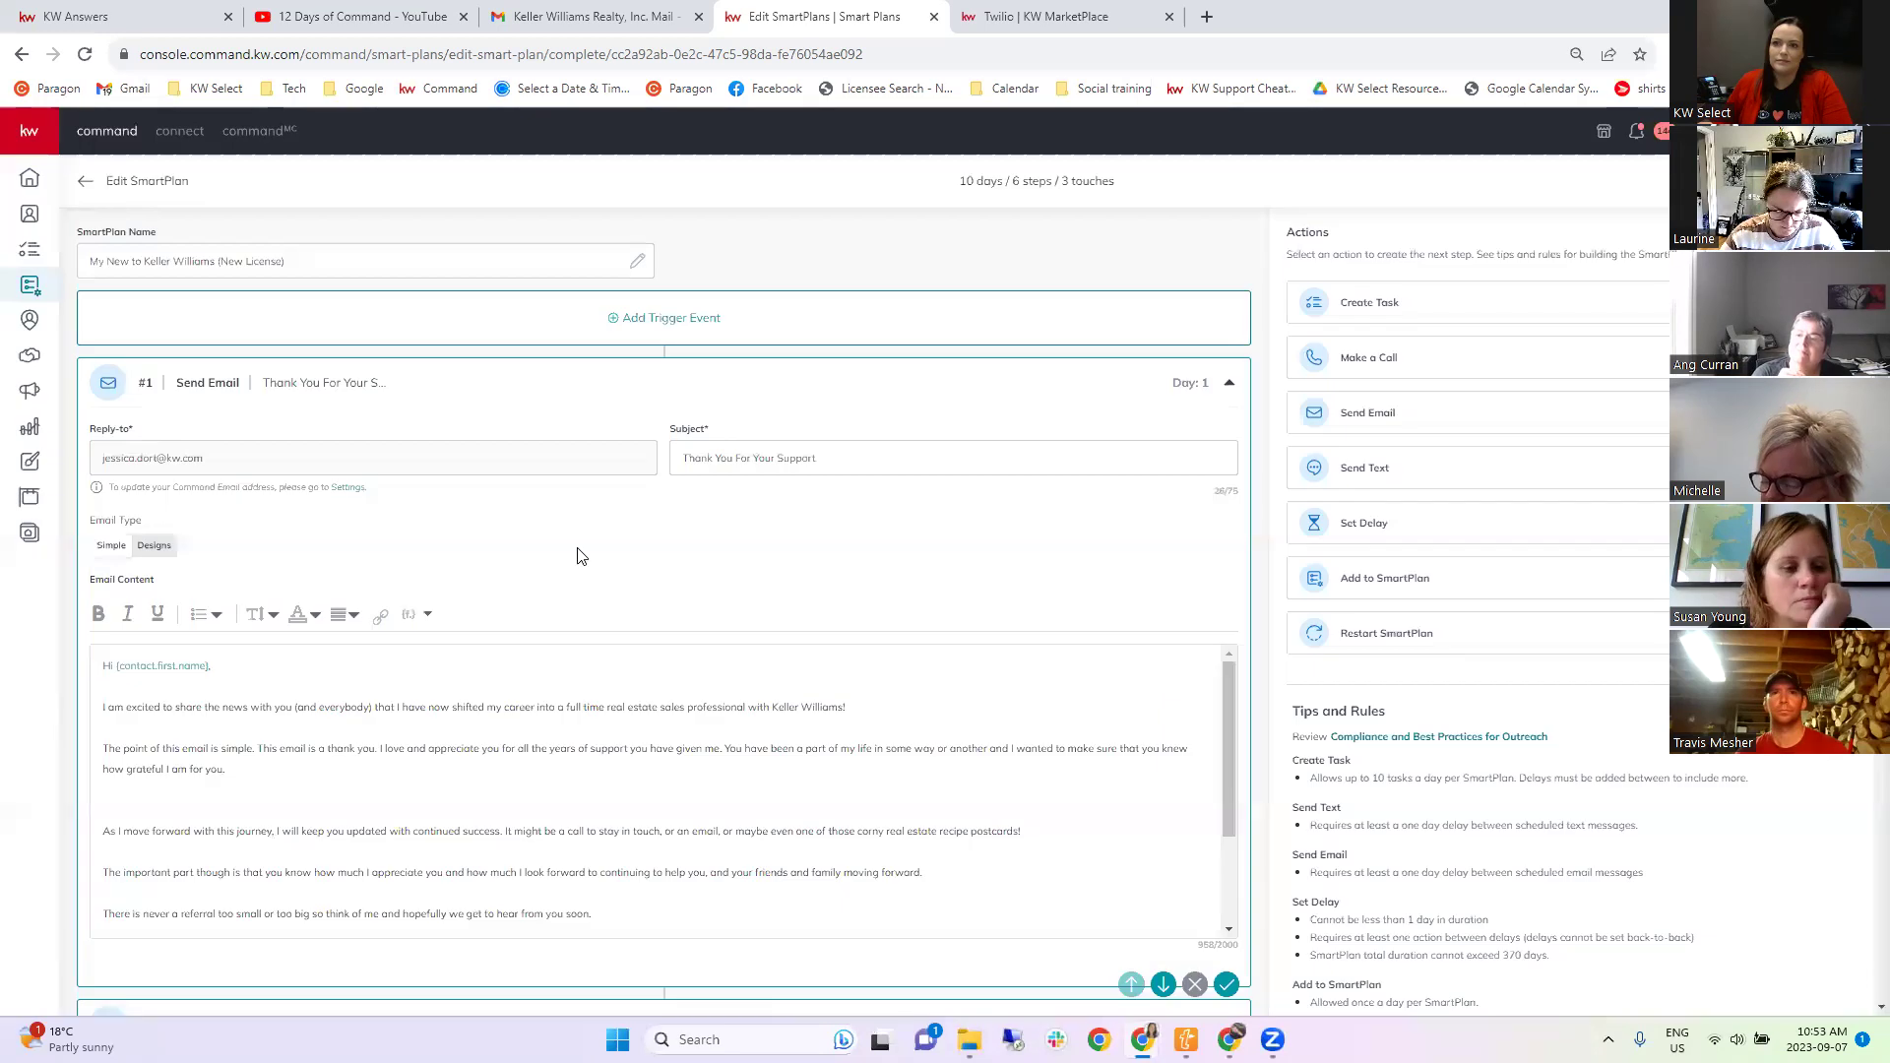
Go to the contacts list, select all listed contacts and review the available bulk actions, including Add to SmartPlan.
{"action": "left_click", "coordinate": [32, 218]}
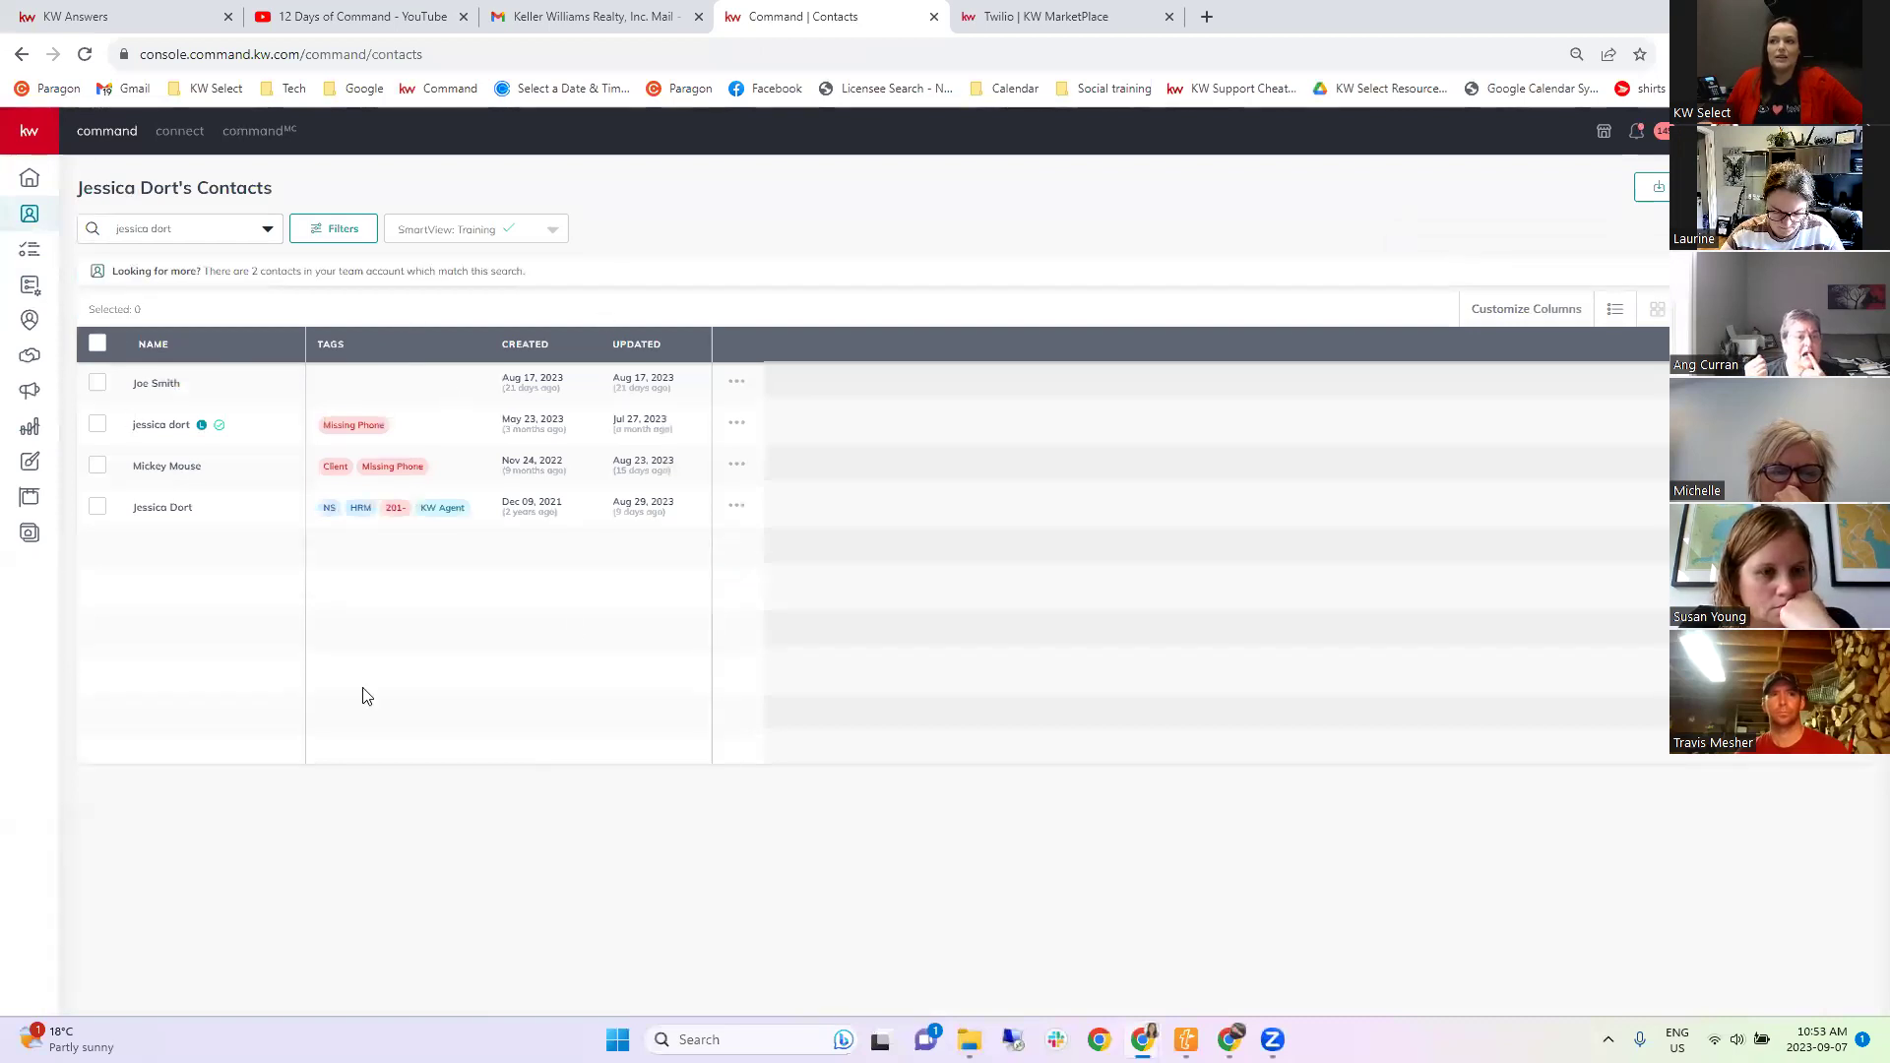
{"action": "left_click", "coordinate": [97, 344]}
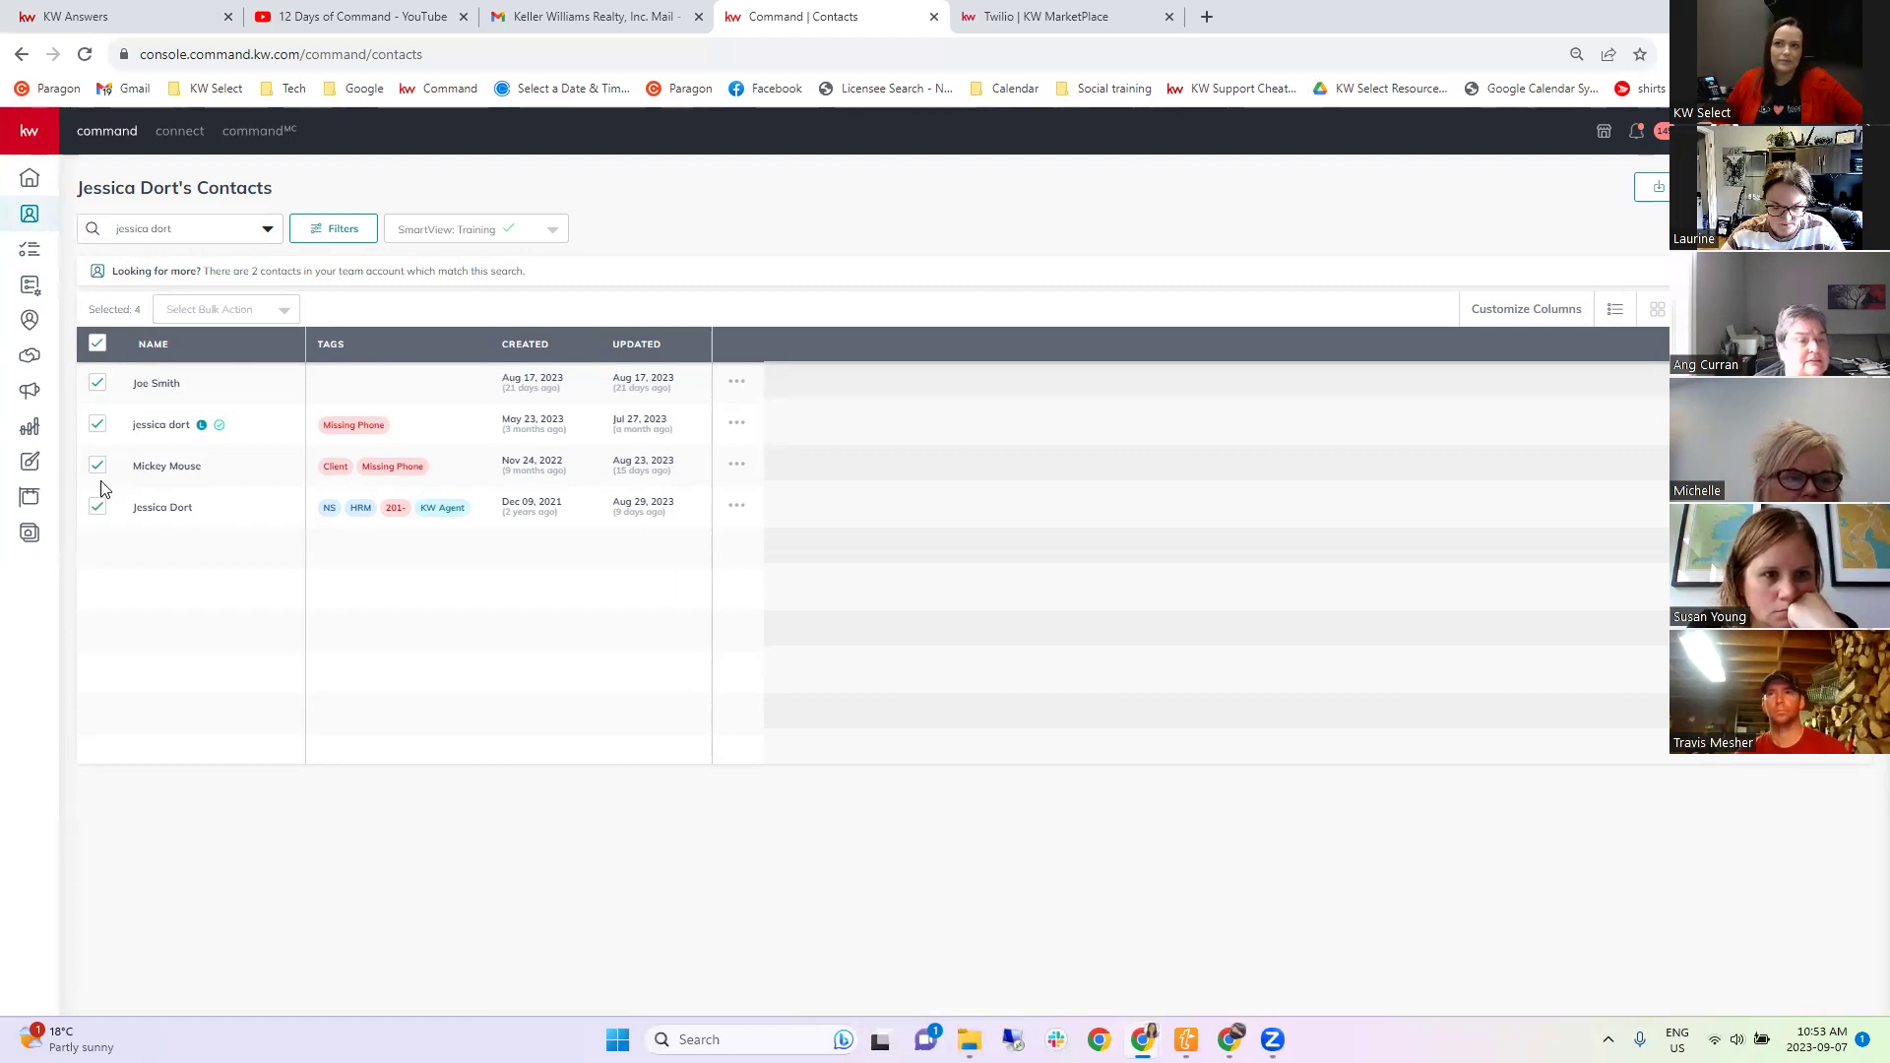
{"action": "left_click", "coordinate": [253, 311]}
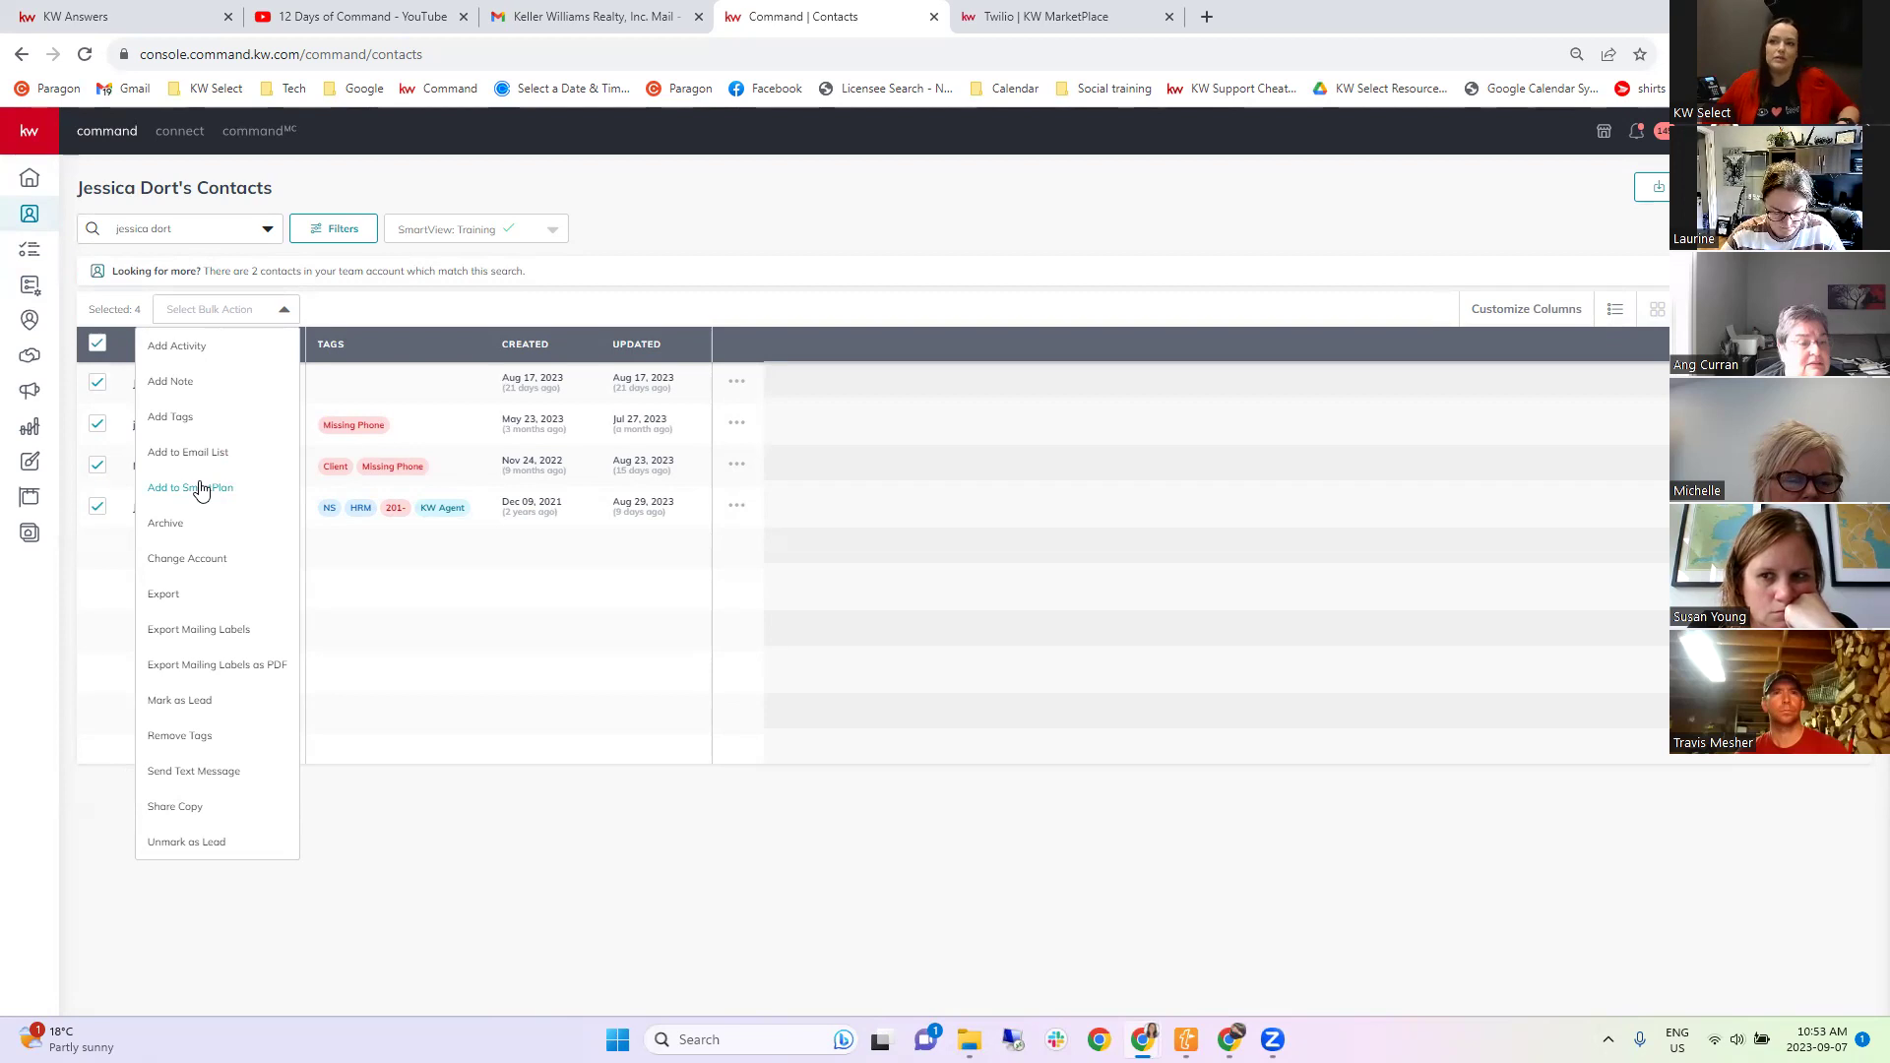
{"action": "left_click", "coordinate": [460, 305]}
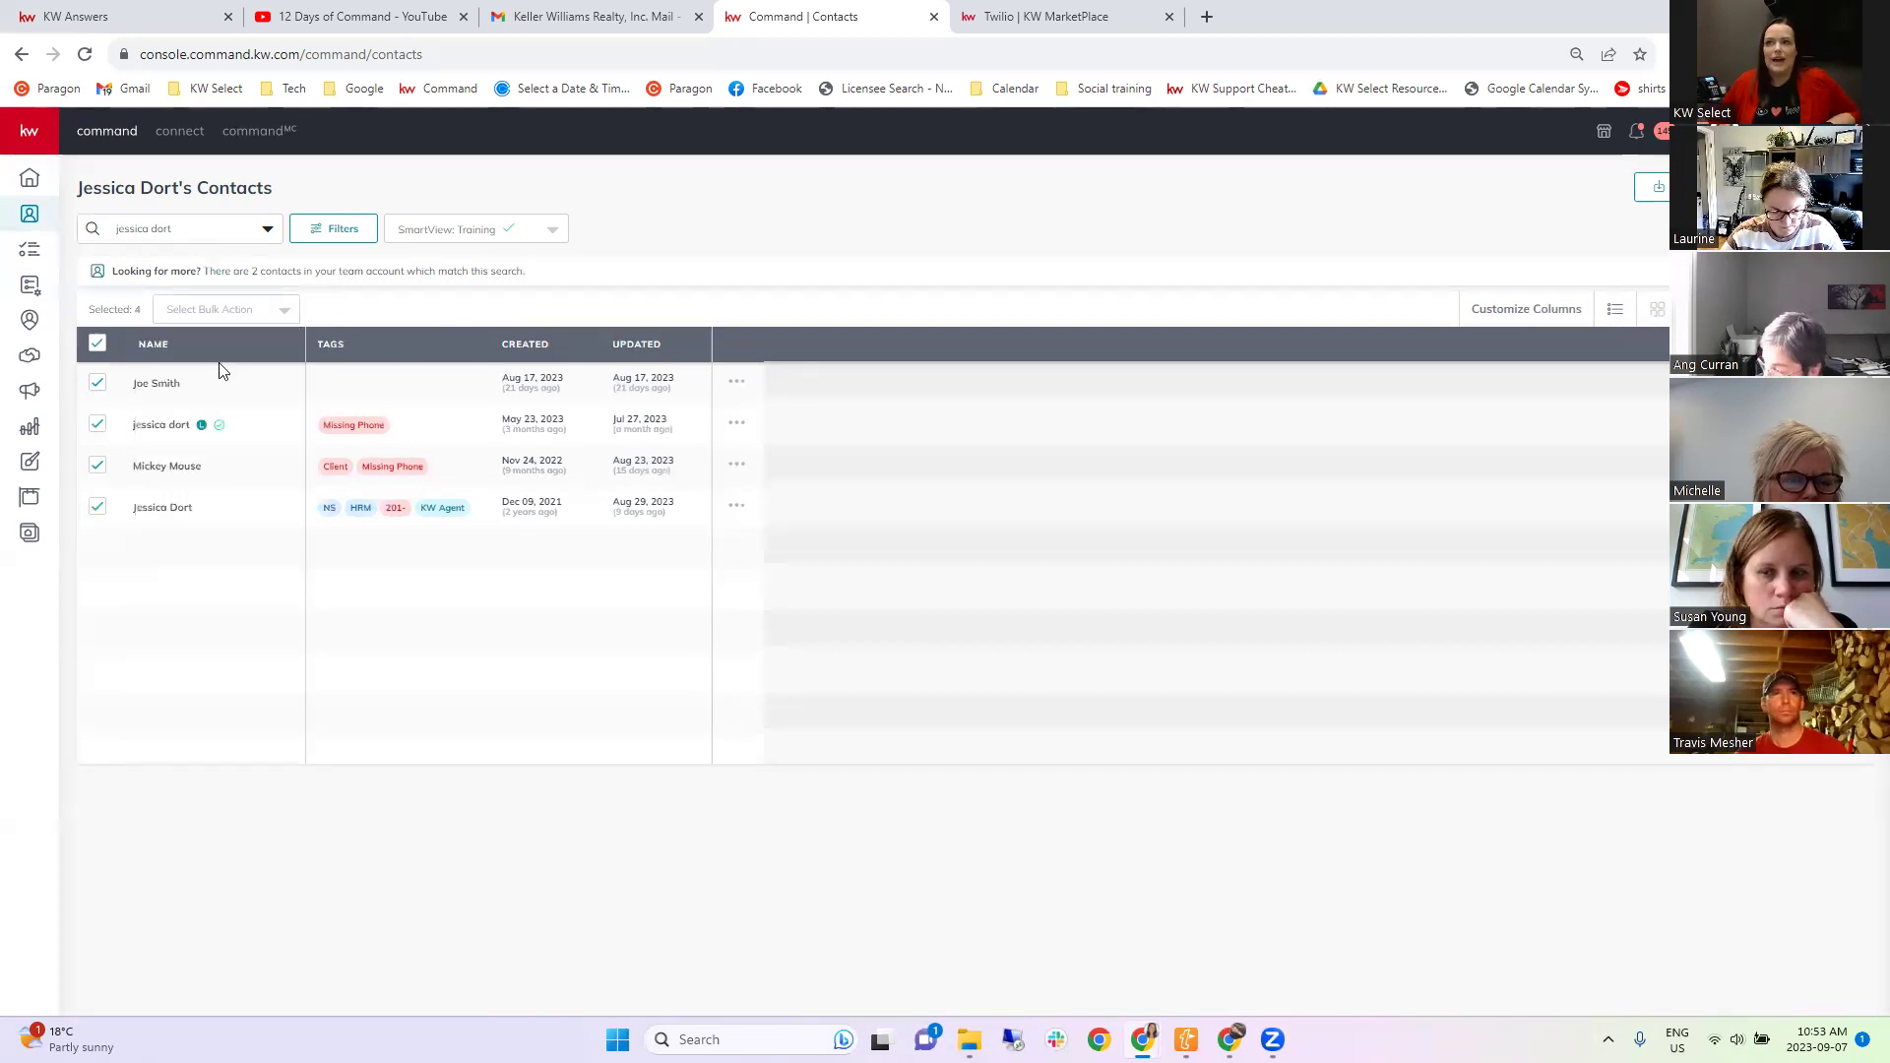
Clear the full selection and pick contacts individually, so that the first, second and fourth listed contacts are selected.
{"action": "left_click", "coordinate": [96, 344]}
{"action": "left_click", "coordinate": [96, 383]}
{"action": "left_click", "coordinate": [97, 465]}
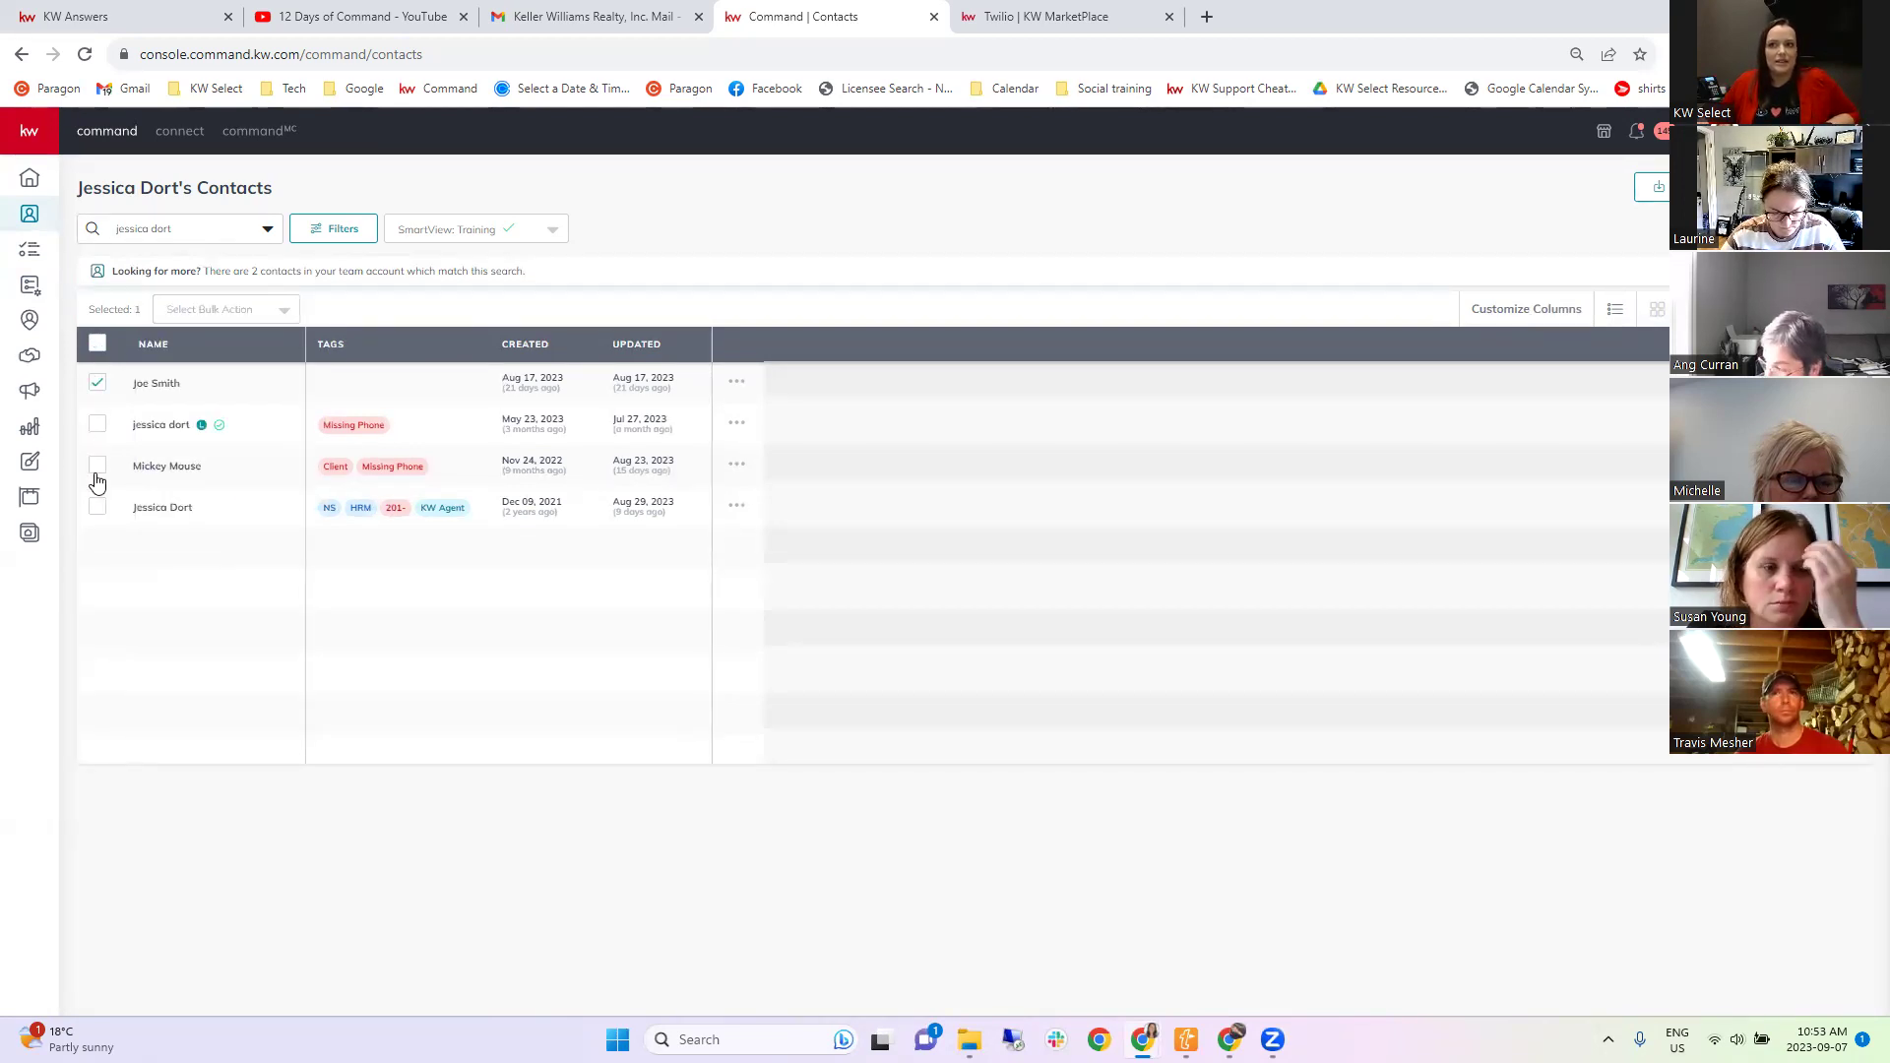
{"action": "left_click", "coordinate": [96, 508]}
{"action": "left_click", "coordinate": [96, 424]}
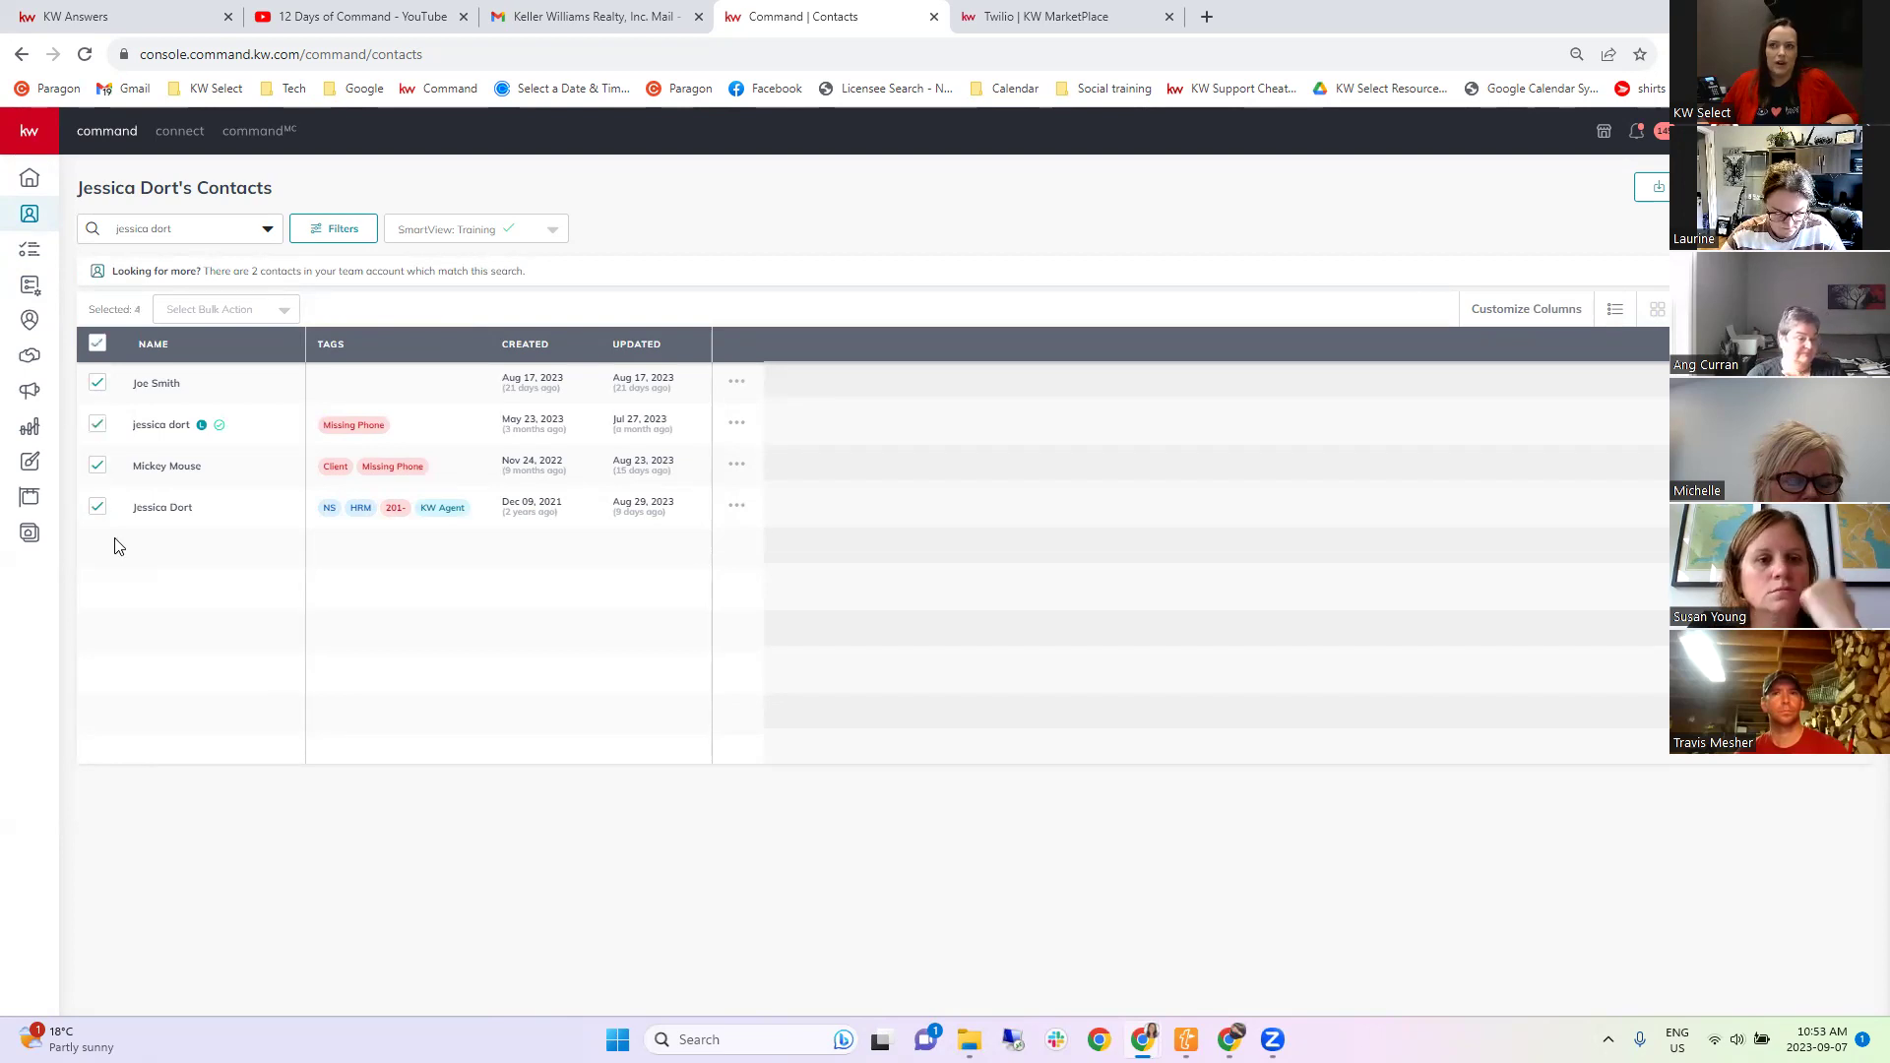
{"action": "left_click", "coordinate": [96, 424]}
{"action": "left_click", "coordinate": [97, 467]}
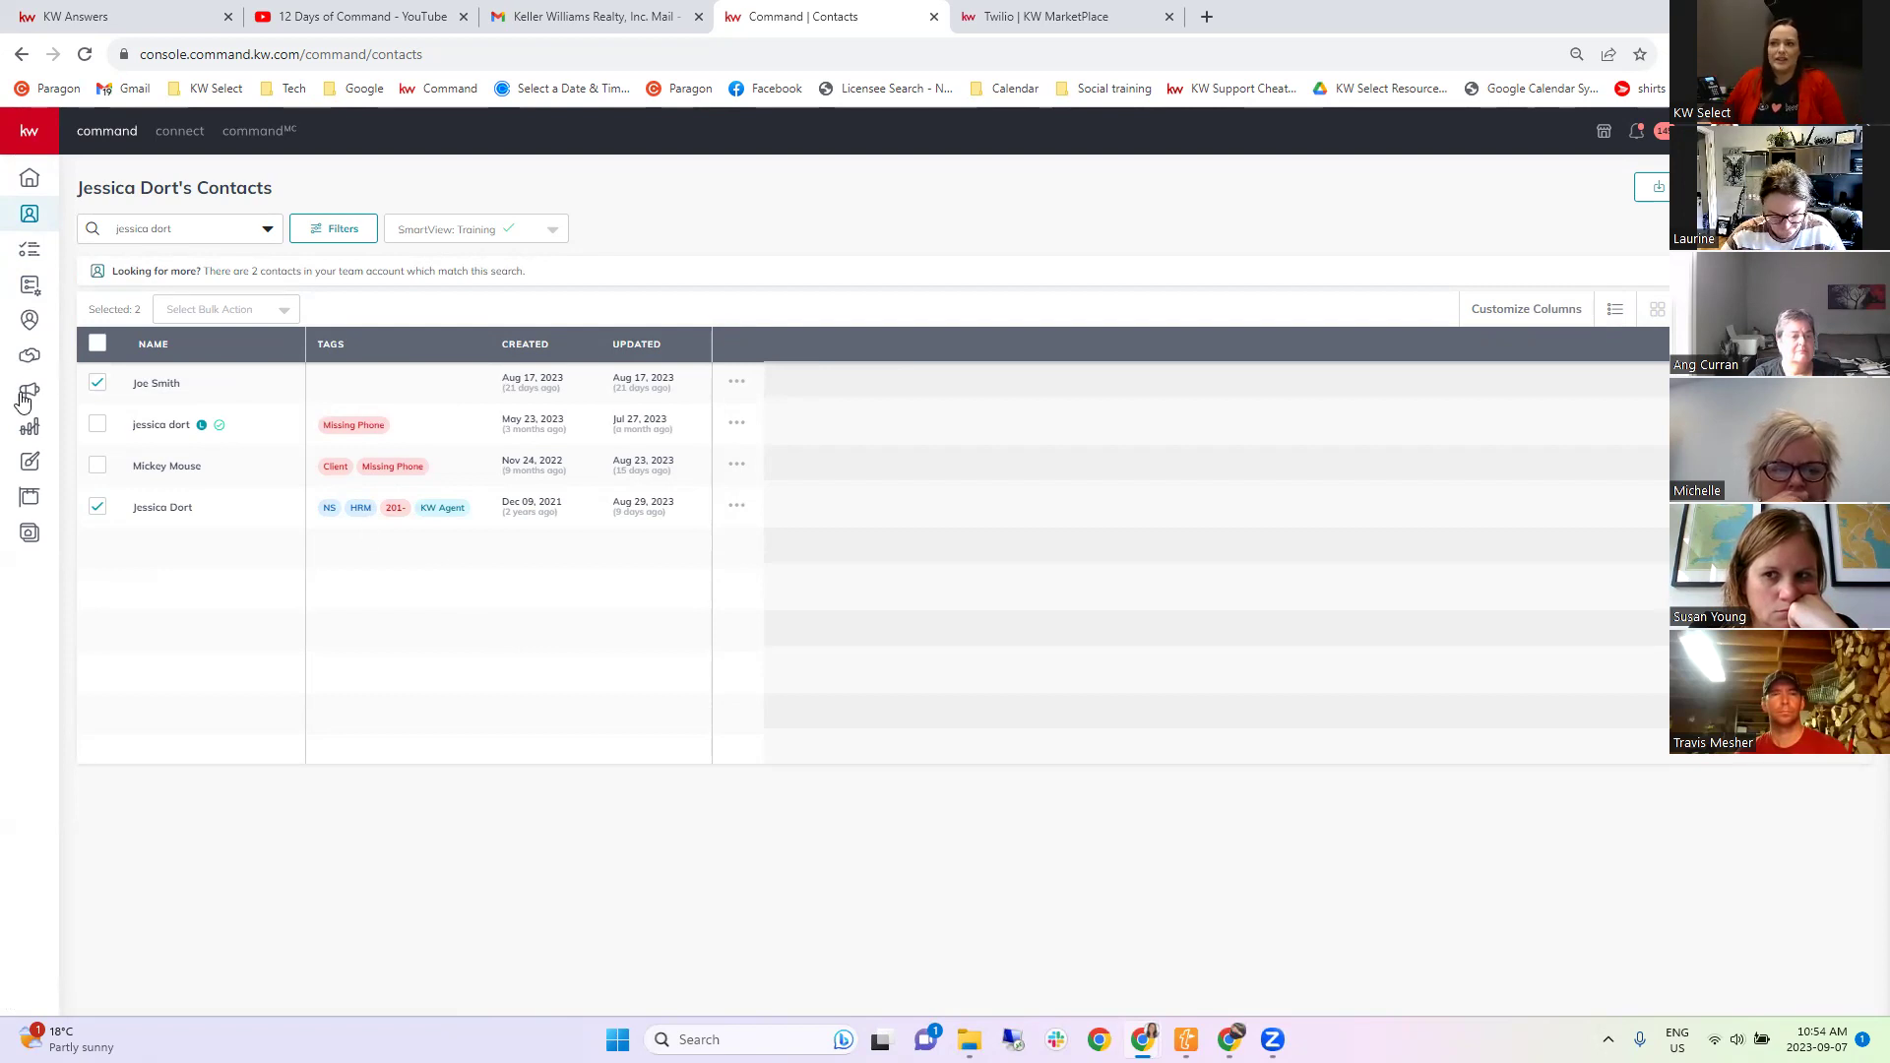
{"action": "left_click", "coordinate": [97, 425]}
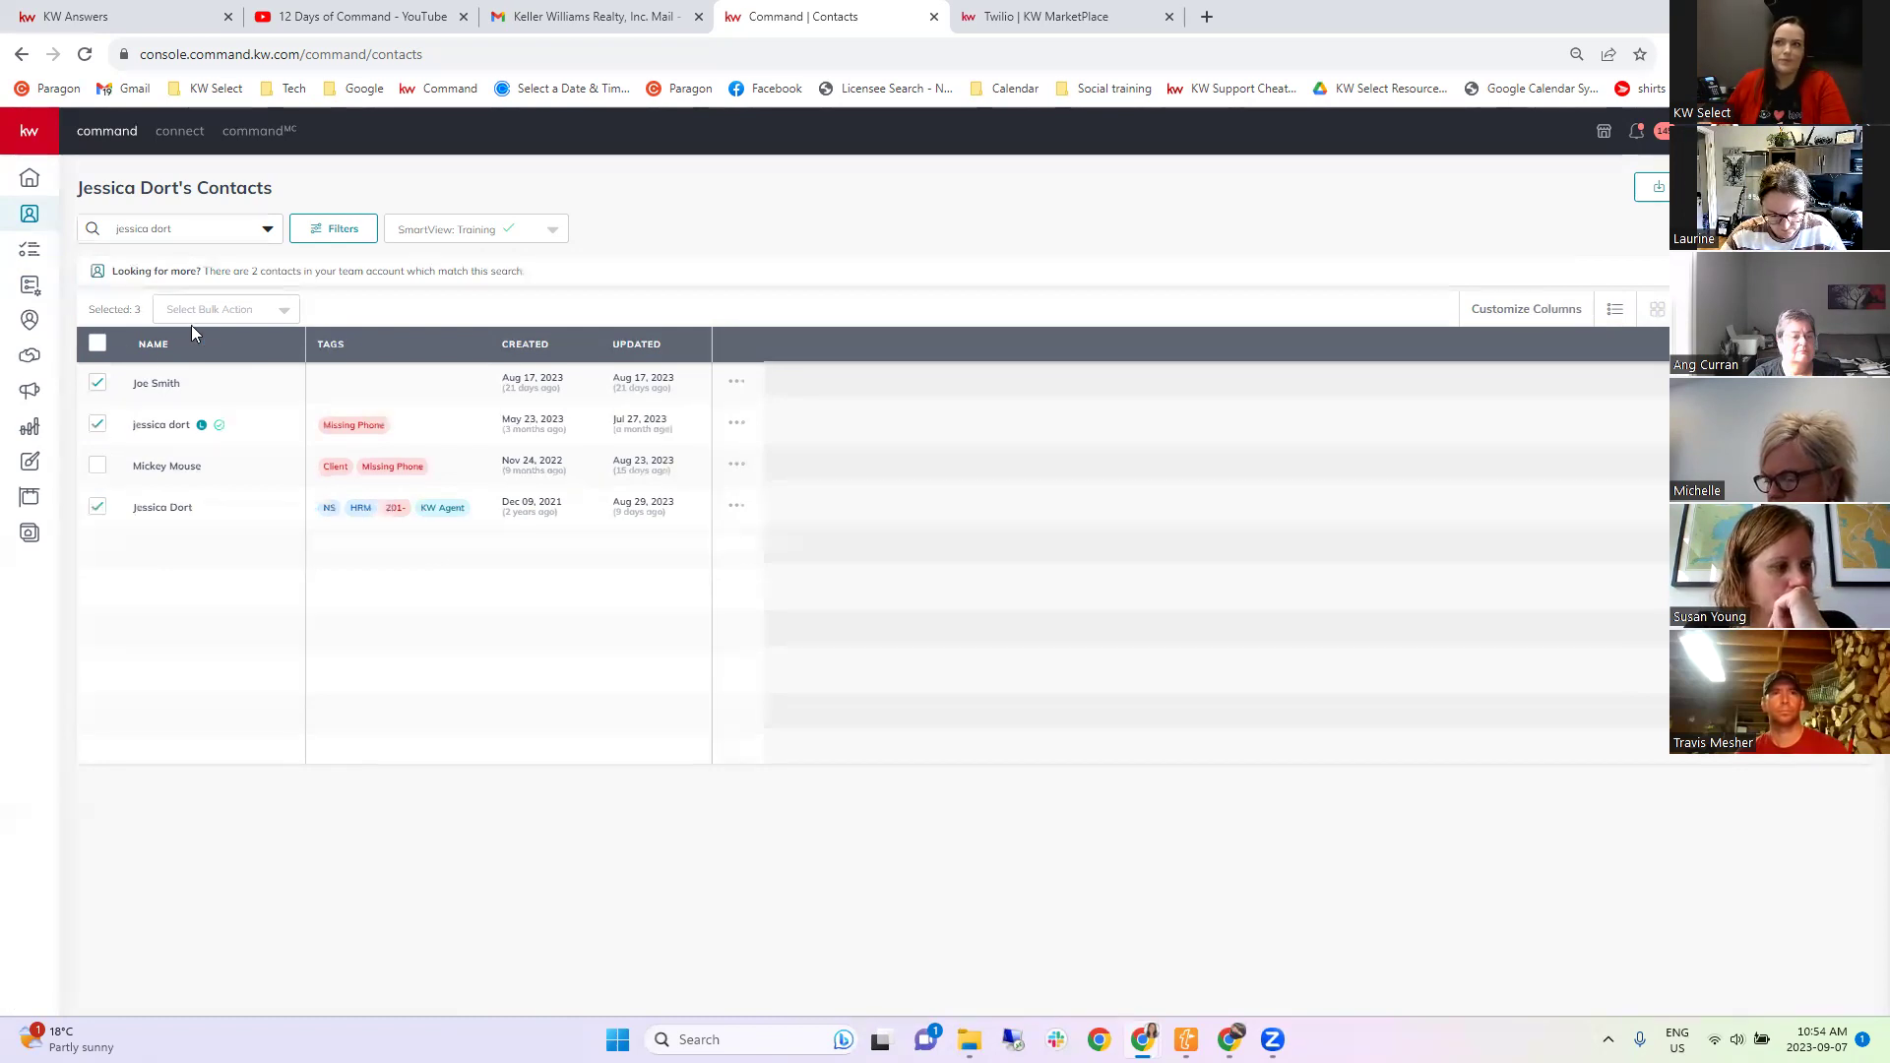
Open the fourth contact's record, review its SmartPlans and the plans available to add, and leave without adding one.
{"action": "left_click", "coordinate": [174, 511]}
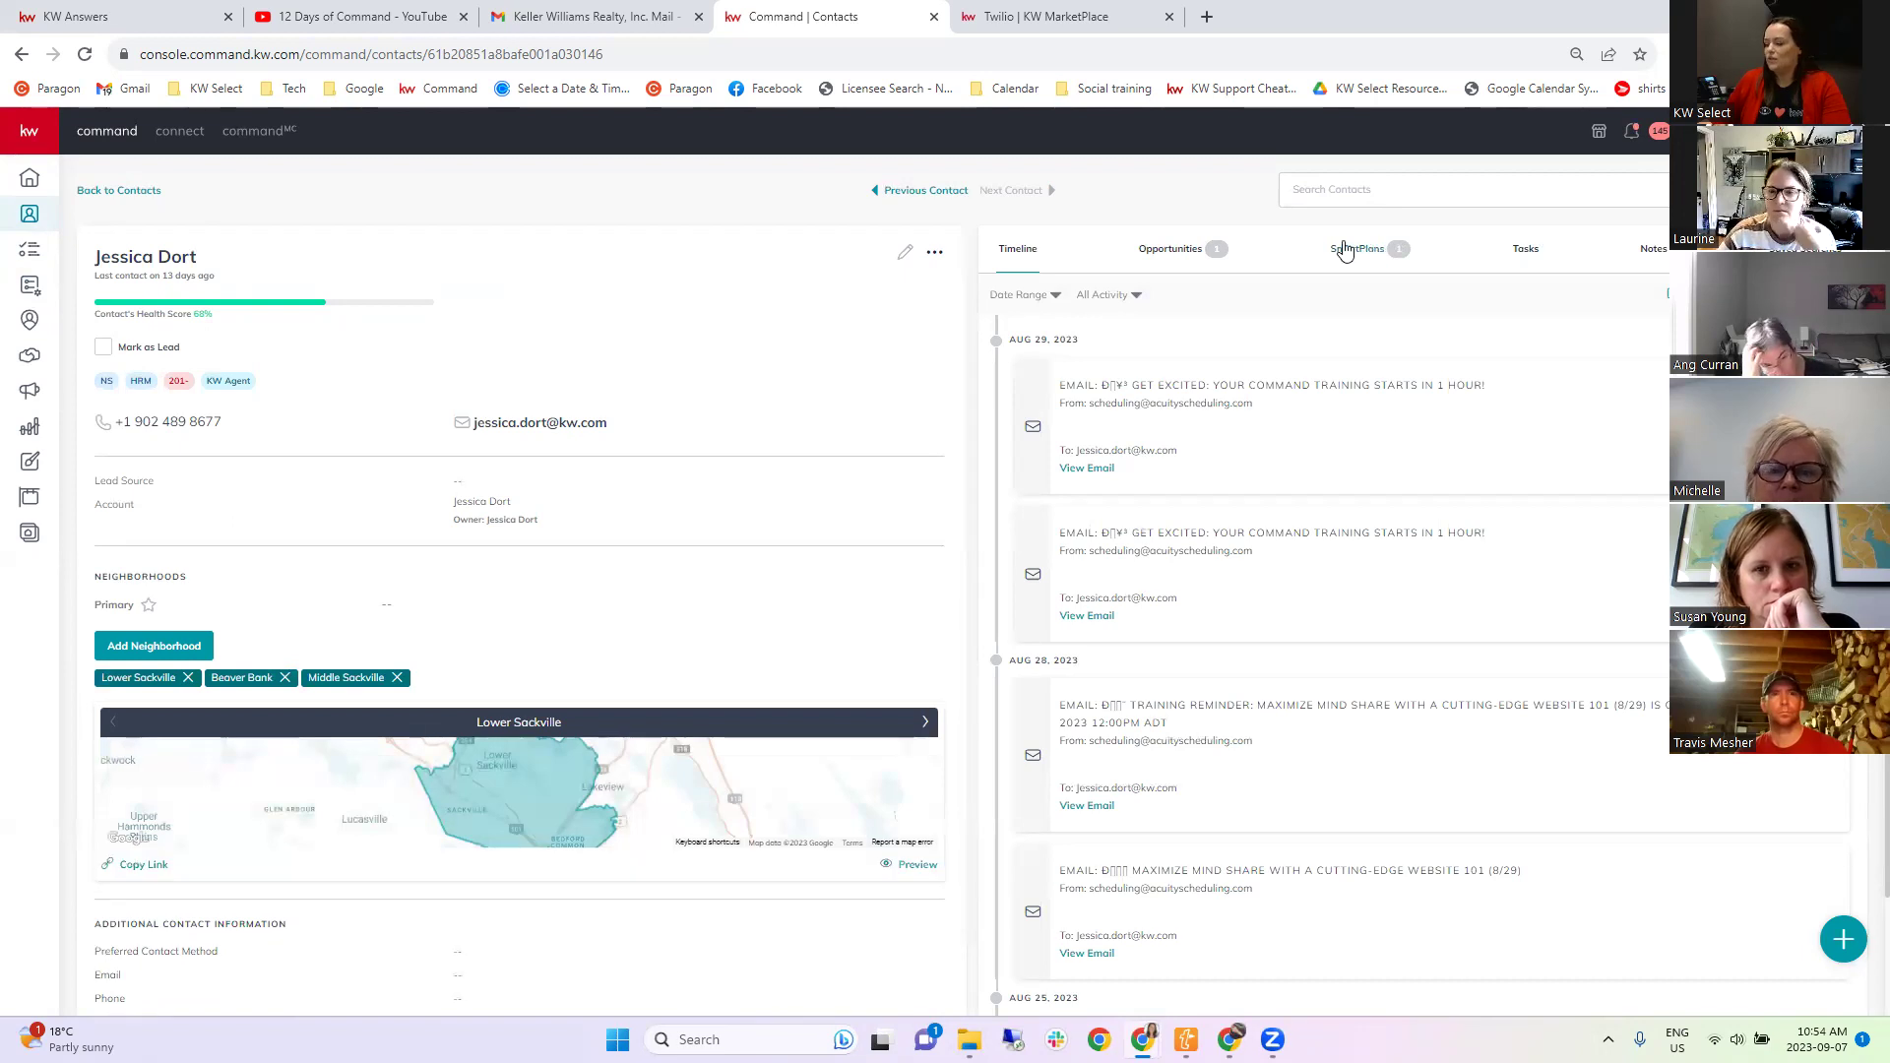
{"action": "left_click", "coordinate": [1401, 263]}
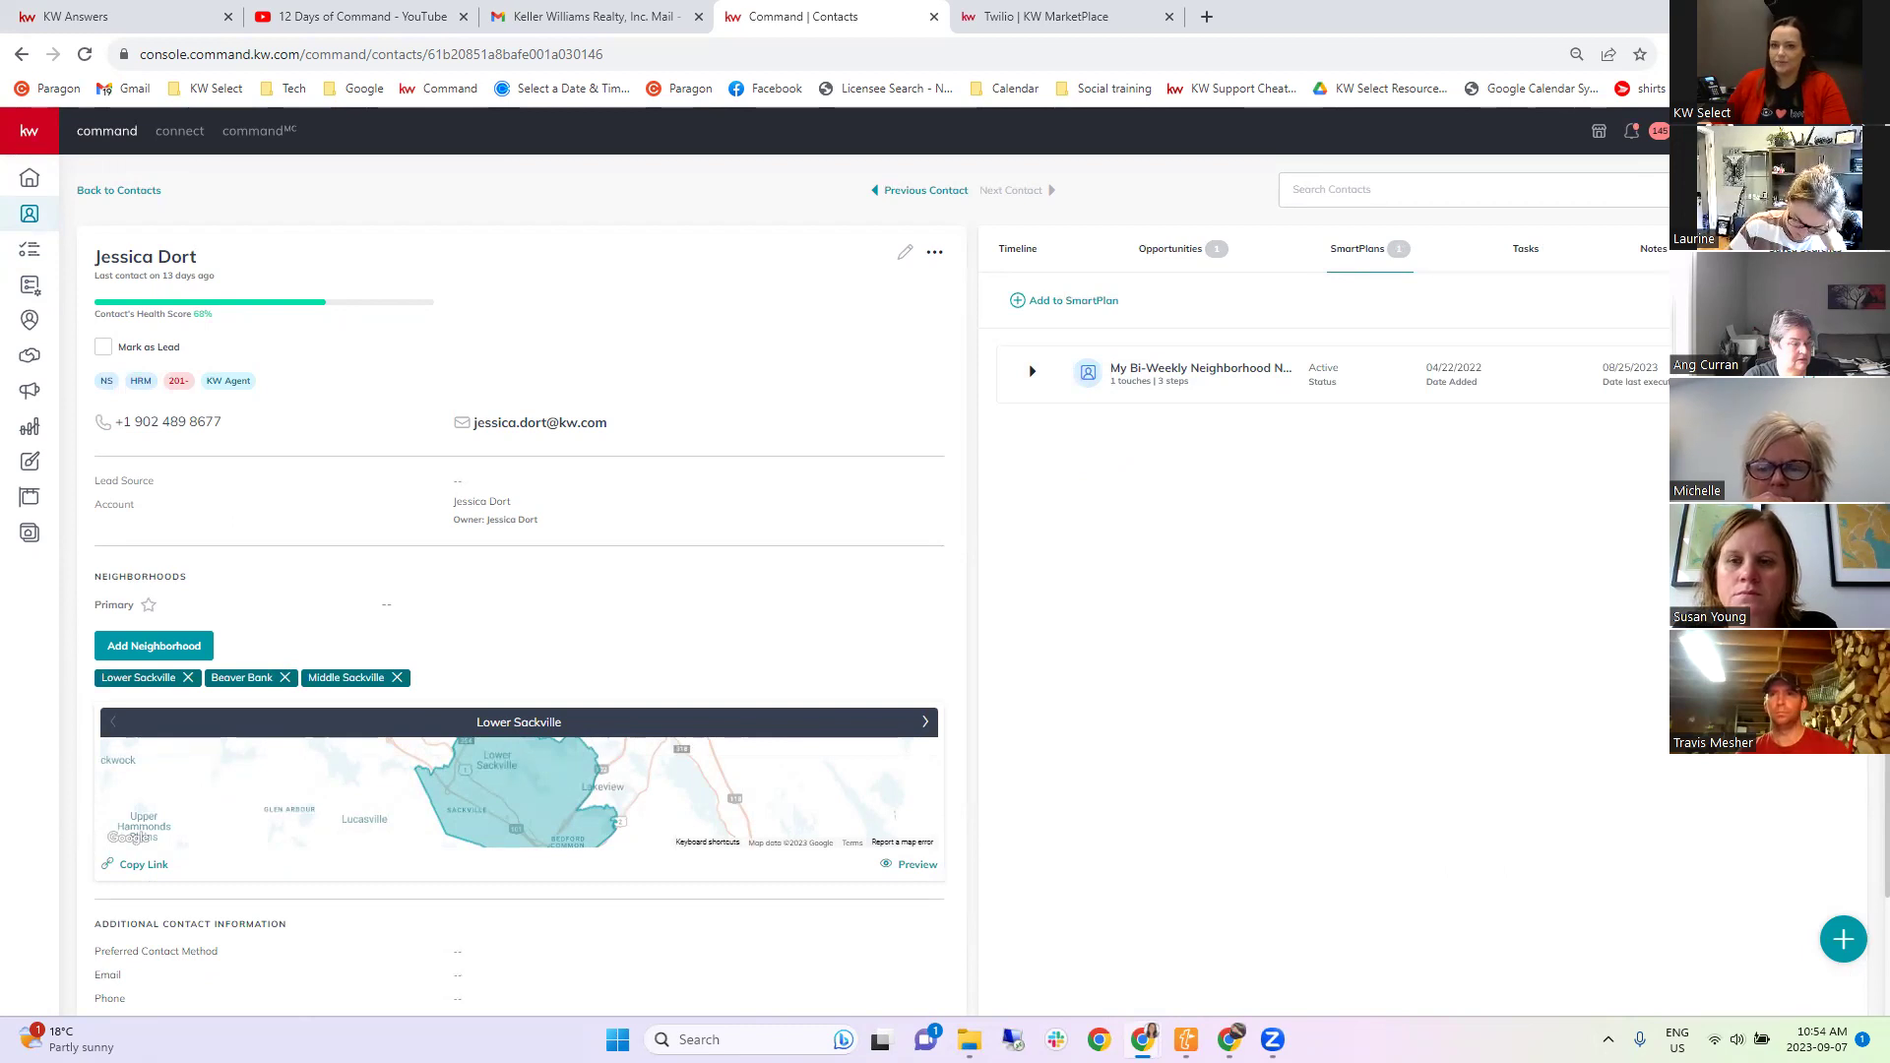
{"action": "left_click", "coordinate": [1074, 304]}
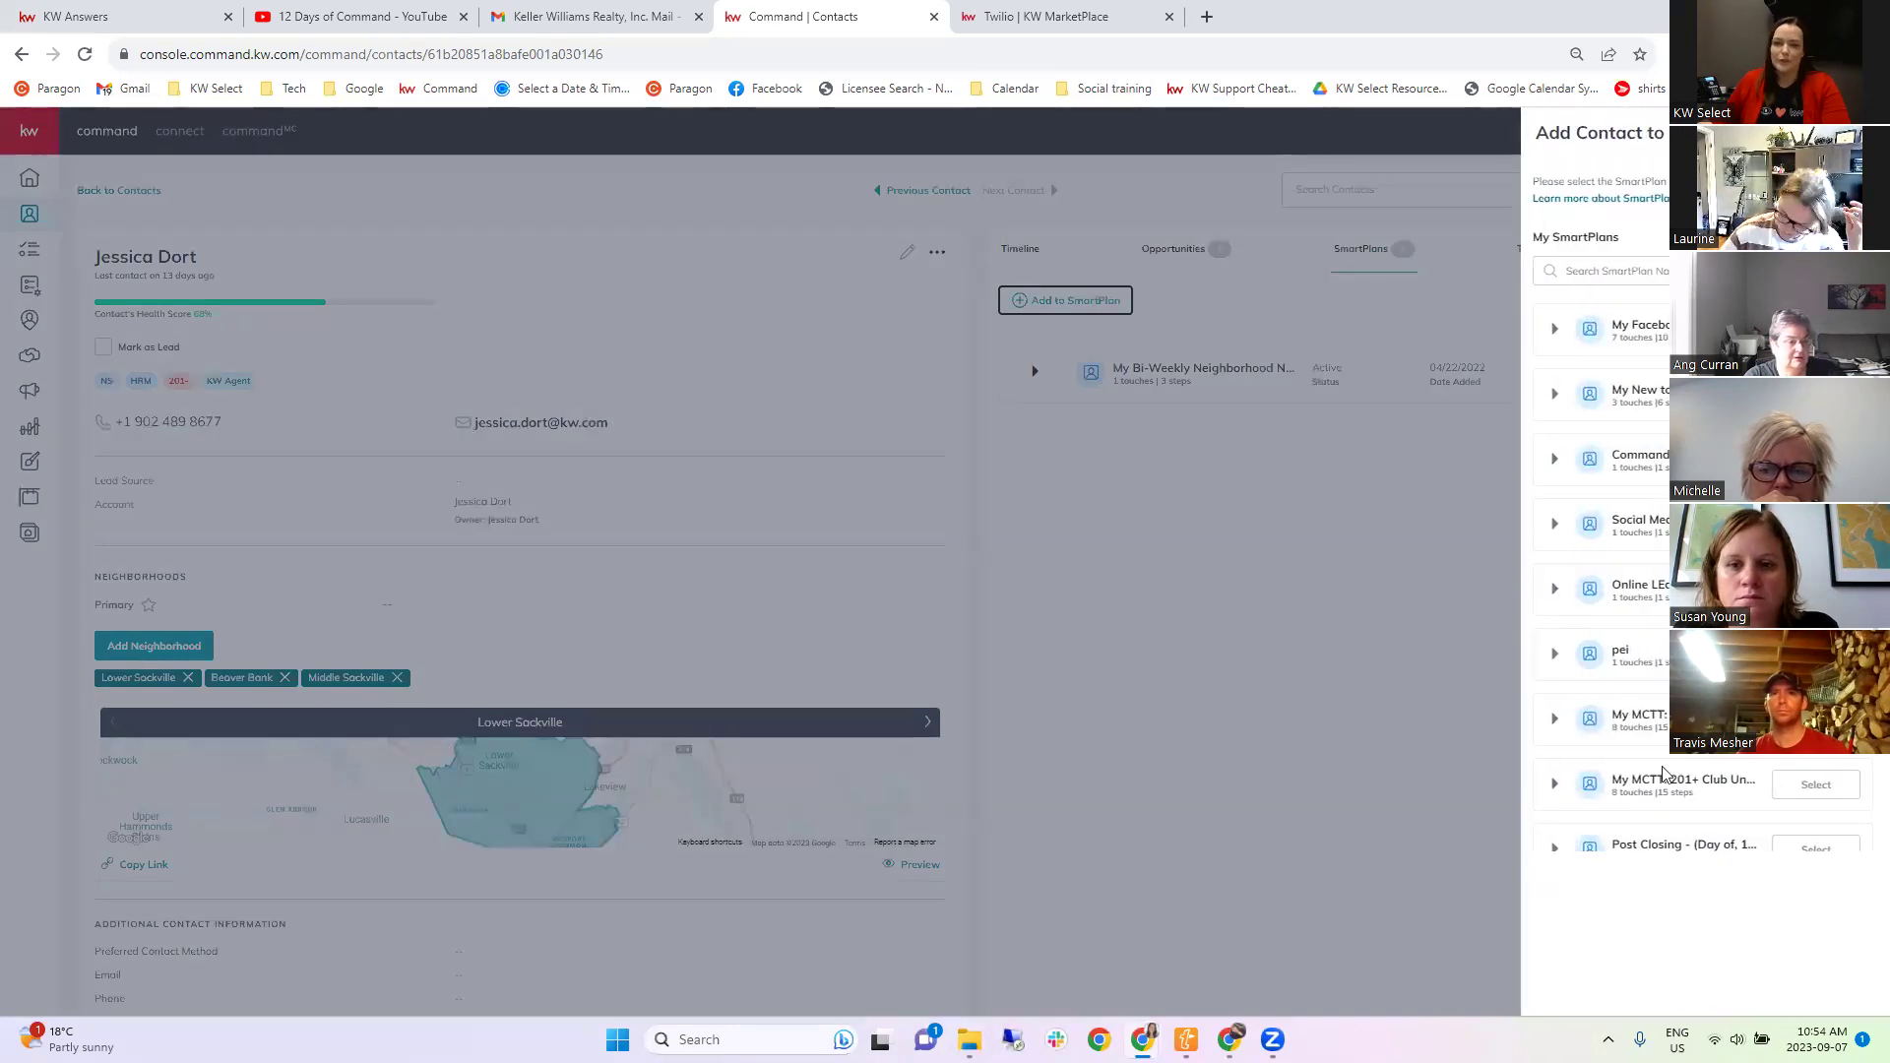
{"action": "left_click", "coordinate": [1420, 400]}
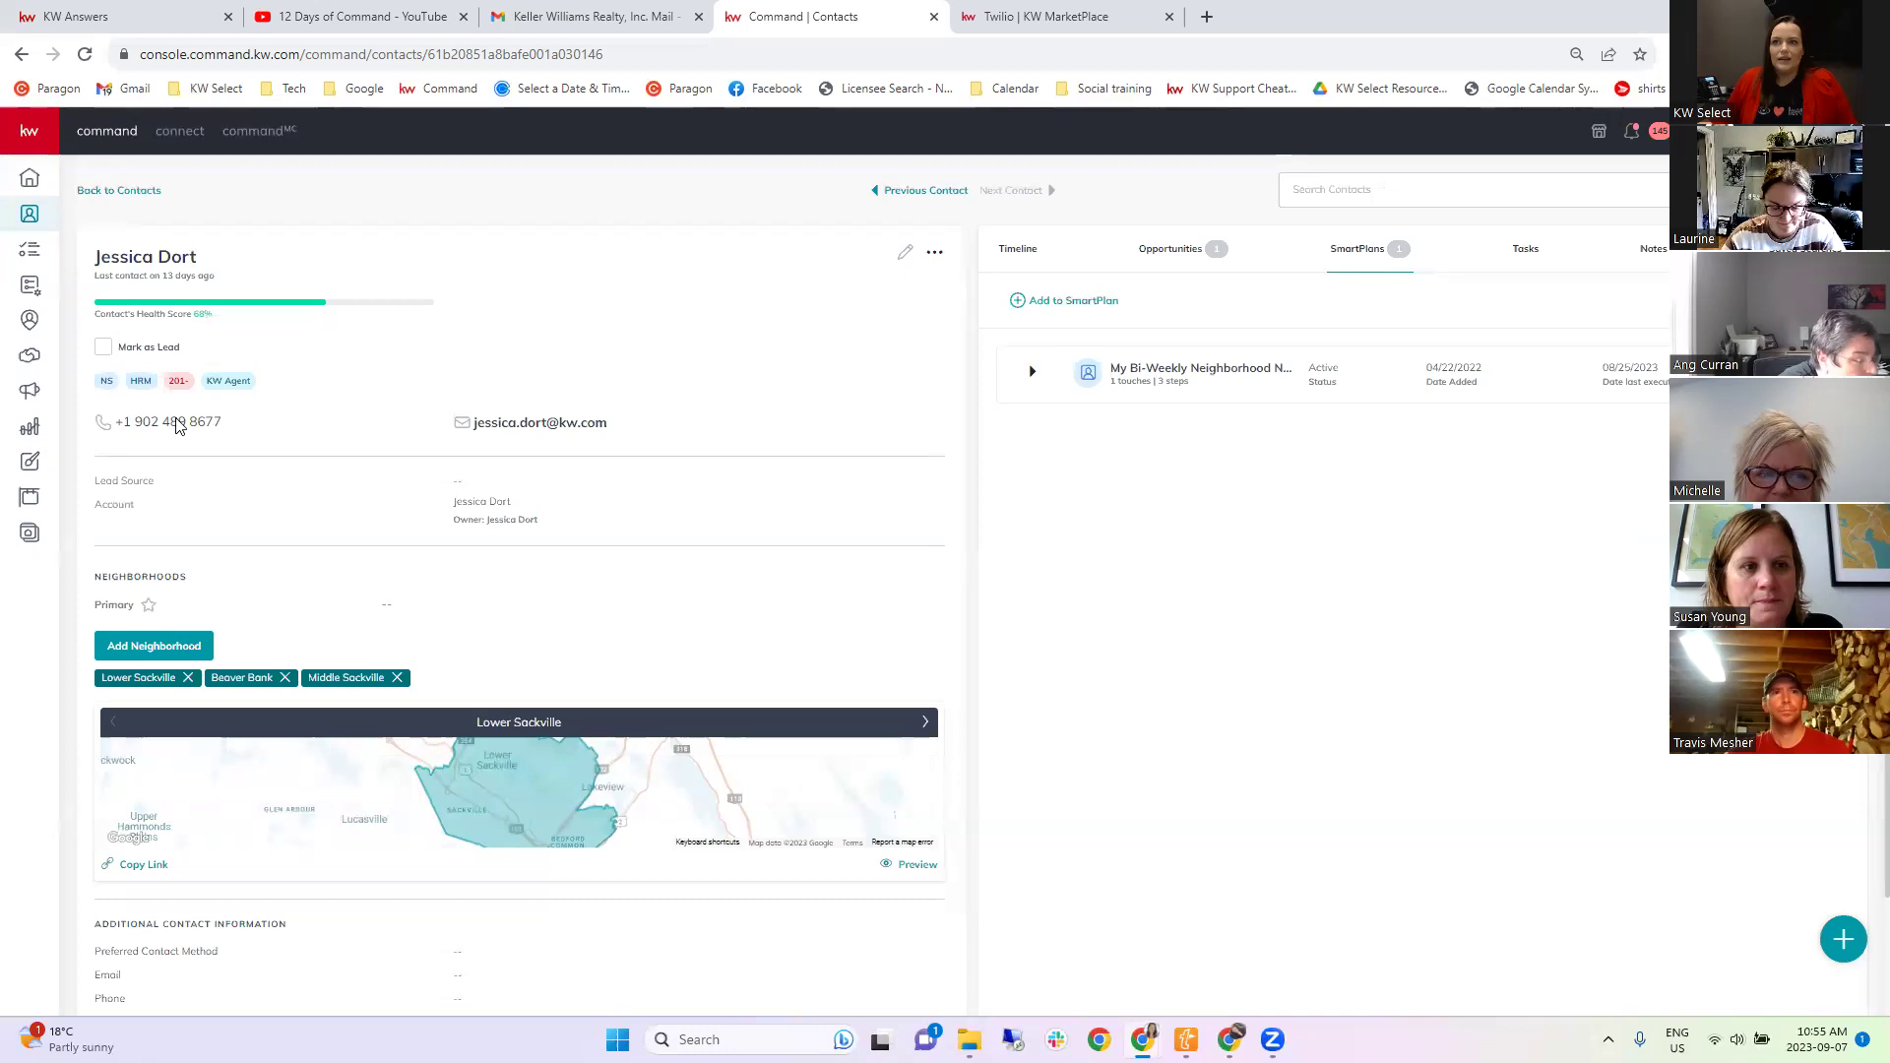
Open the email metrics in the reports and switch them to a different month.
{"action": "left_click", "coordinate": [30, 431]}
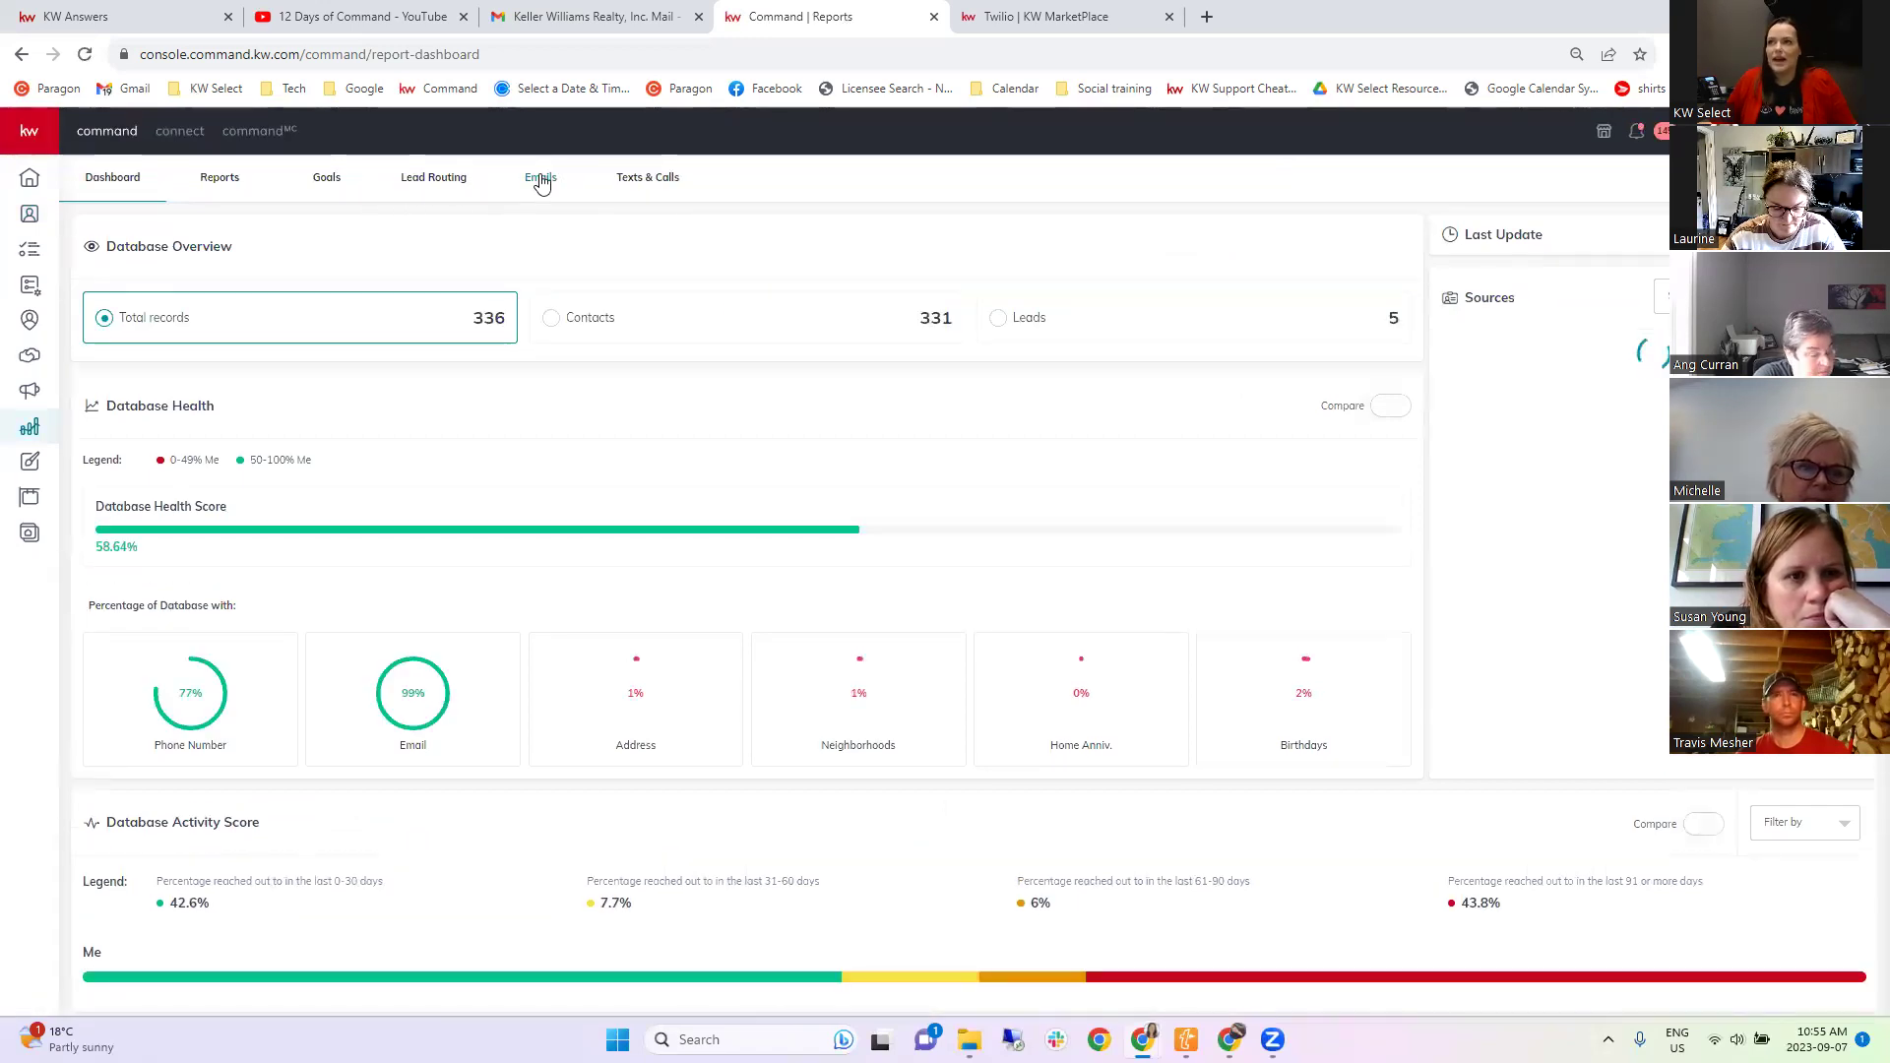
{"action": "left_click", "coordinate": [540, 180]}
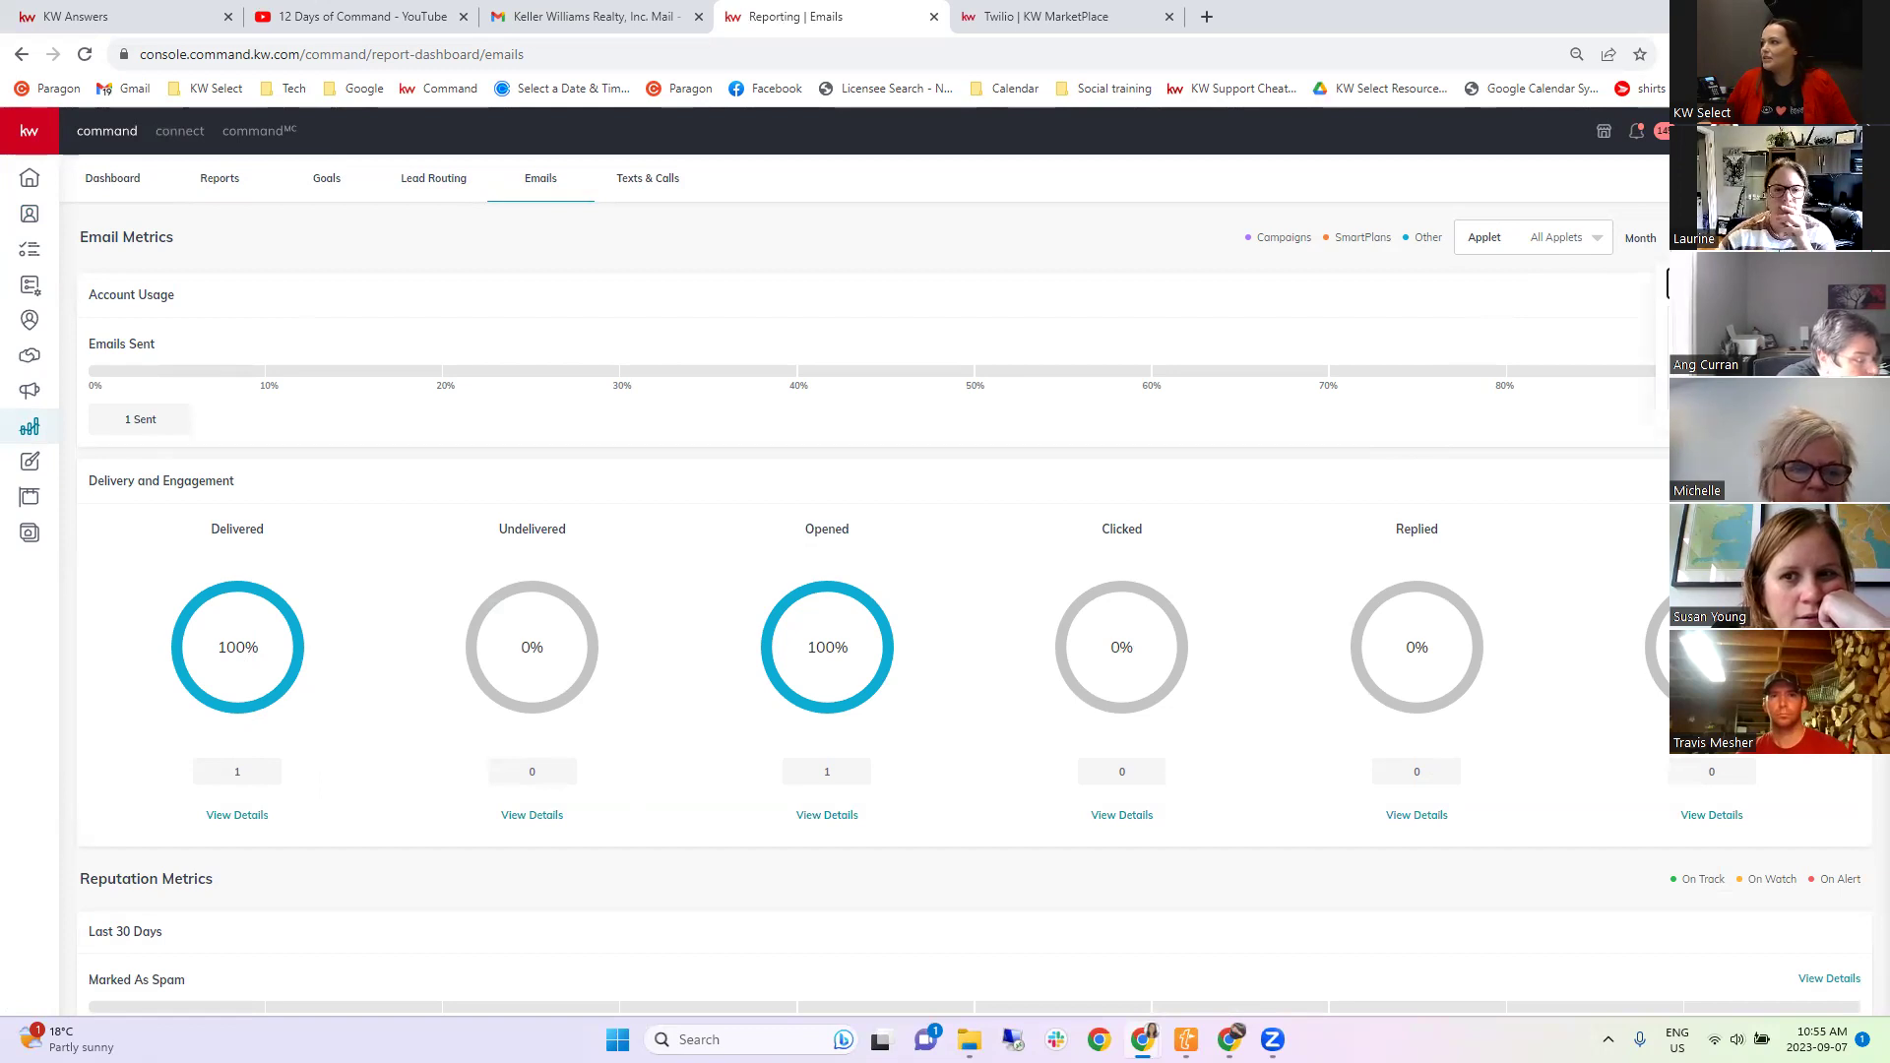
{"action": "left_click", "coordinate": [1666, 283]}
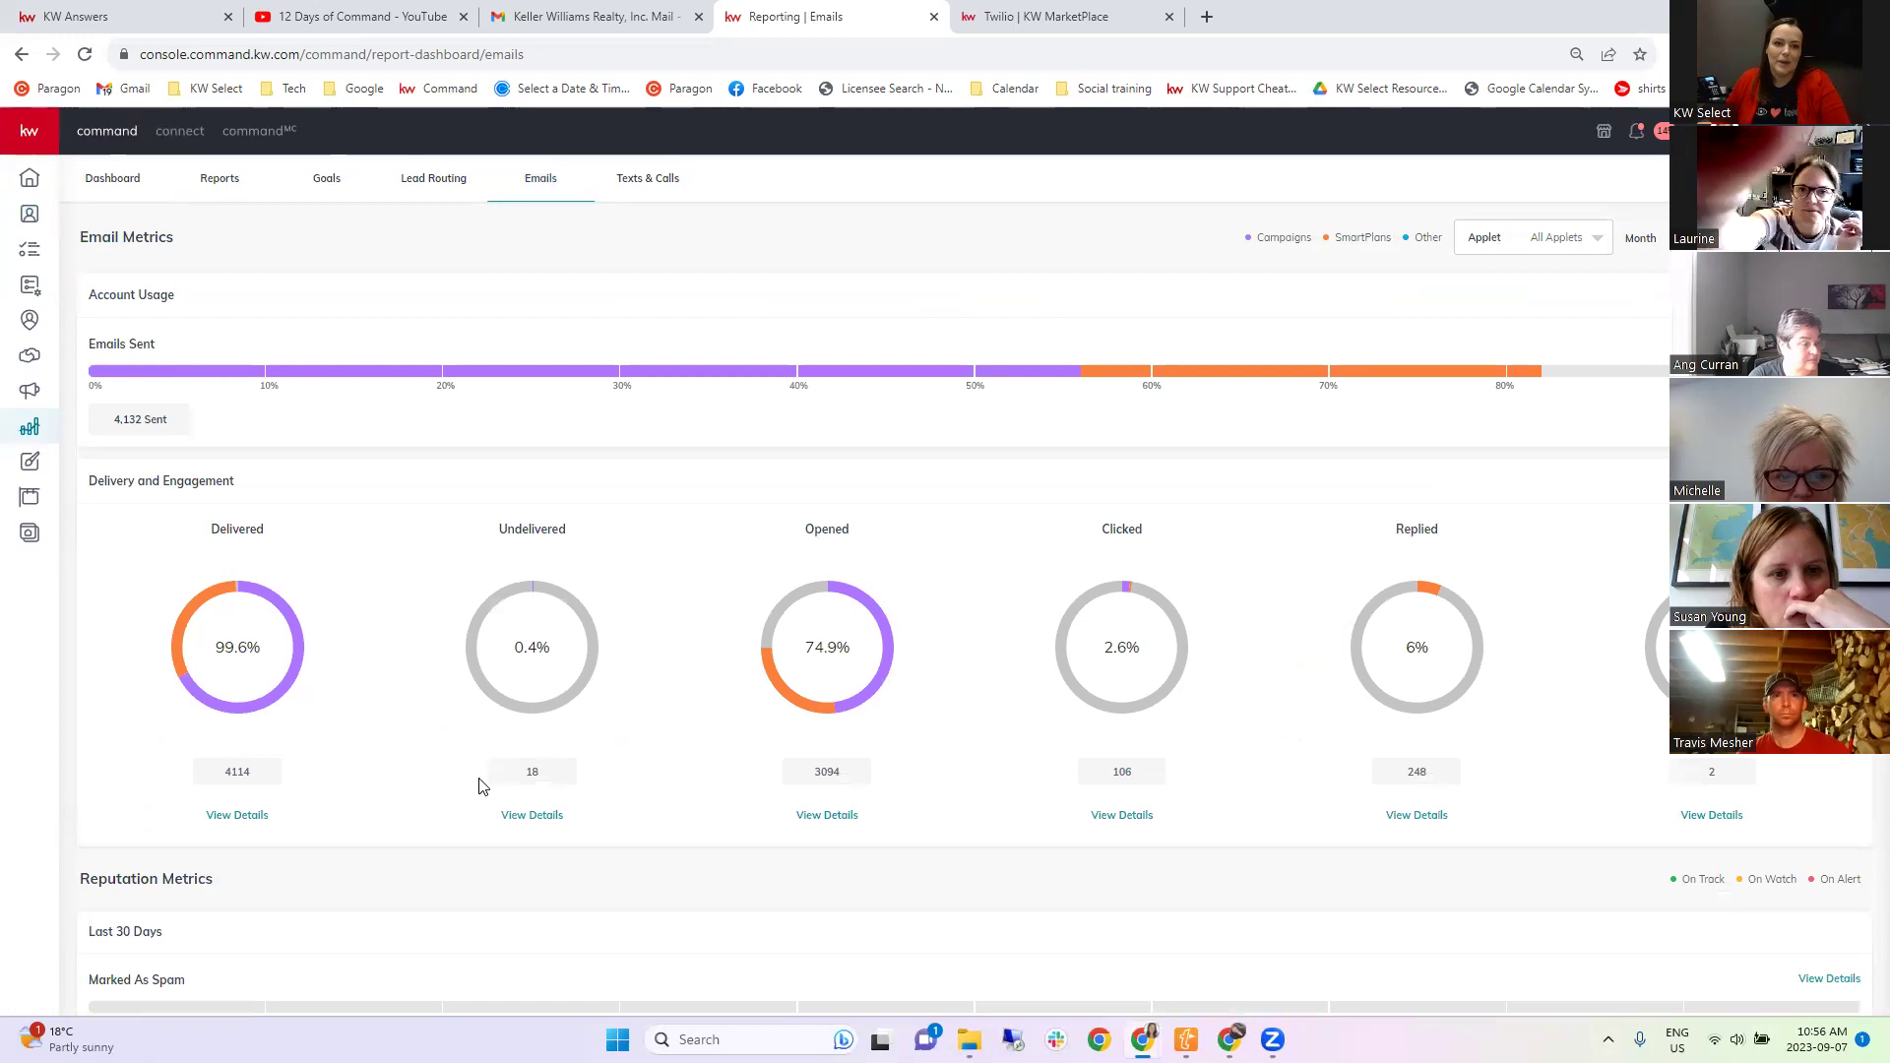
View the undelivered email details and check the listed addresses, applets and subjects across the pages.
{"action": "left_click", "coordinate": [529, 817]}
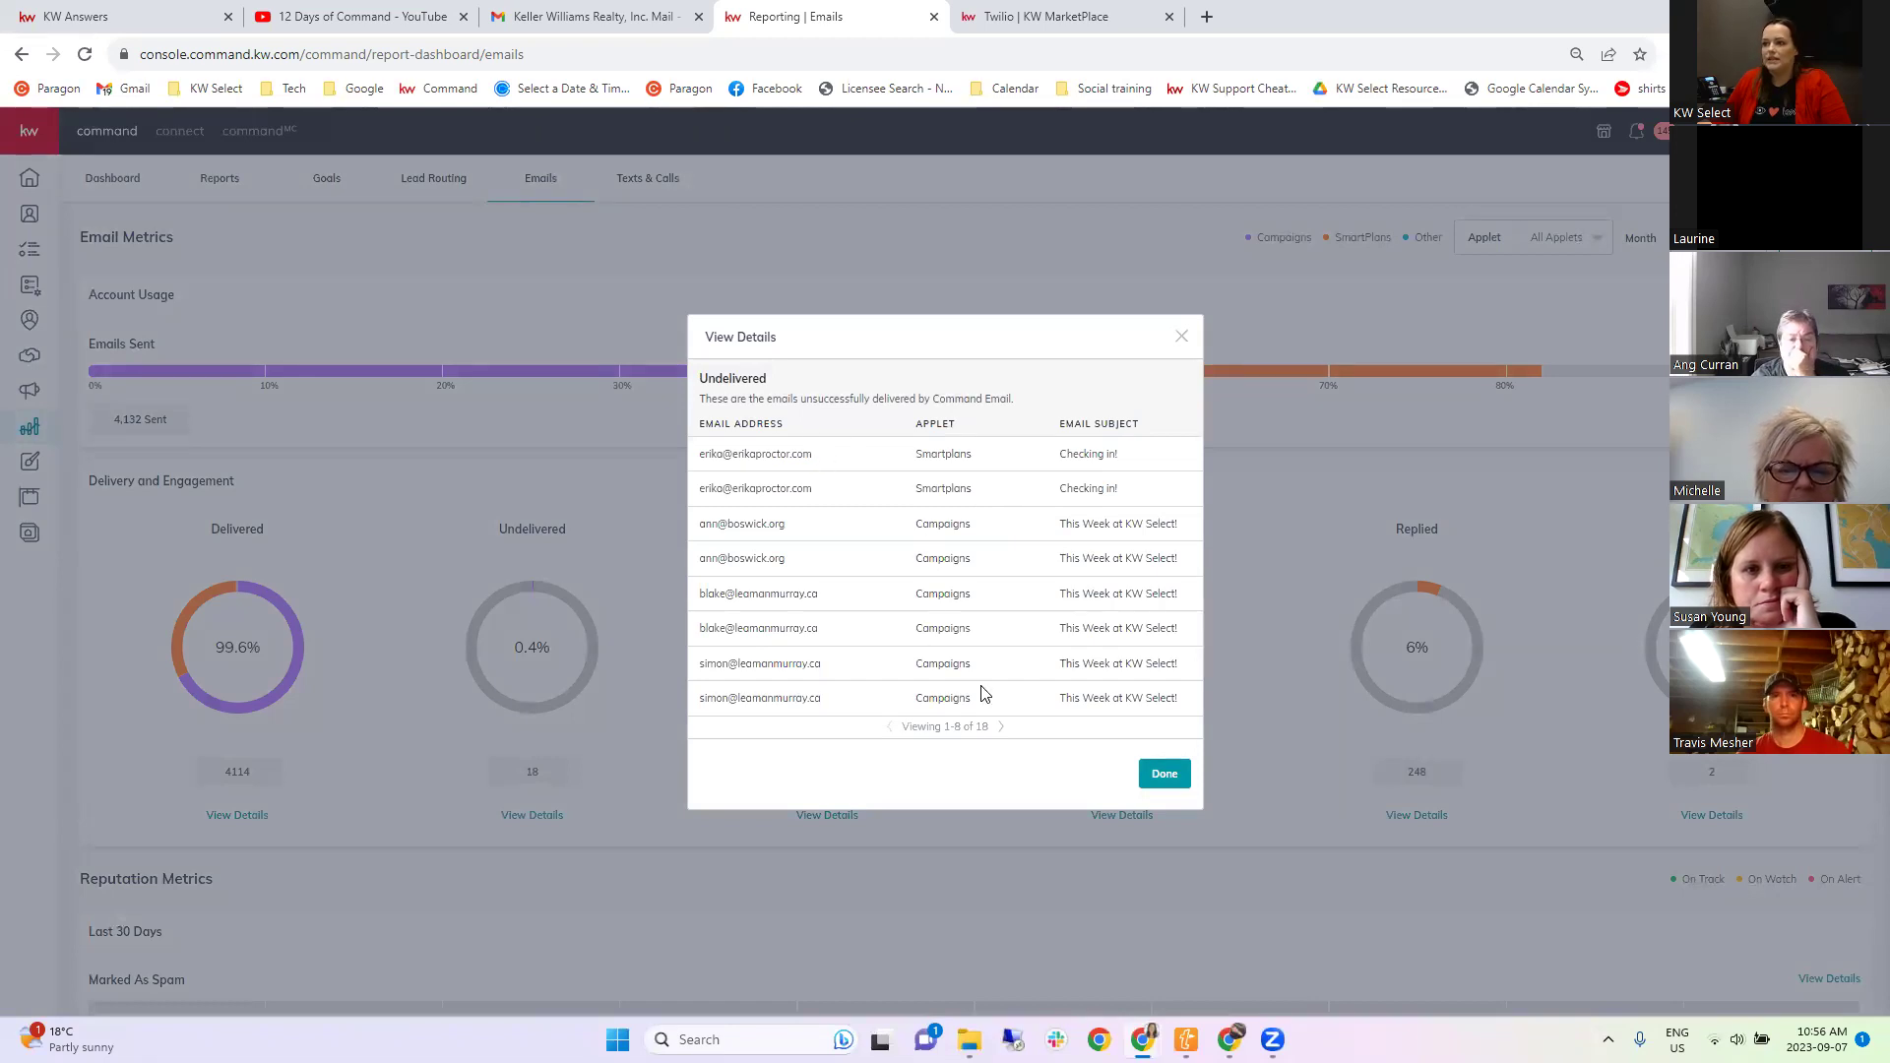
{"action": "left_click", "coordinate": [1001, 727]}
{"action": "left_click", "coordinate": [889, 727]}
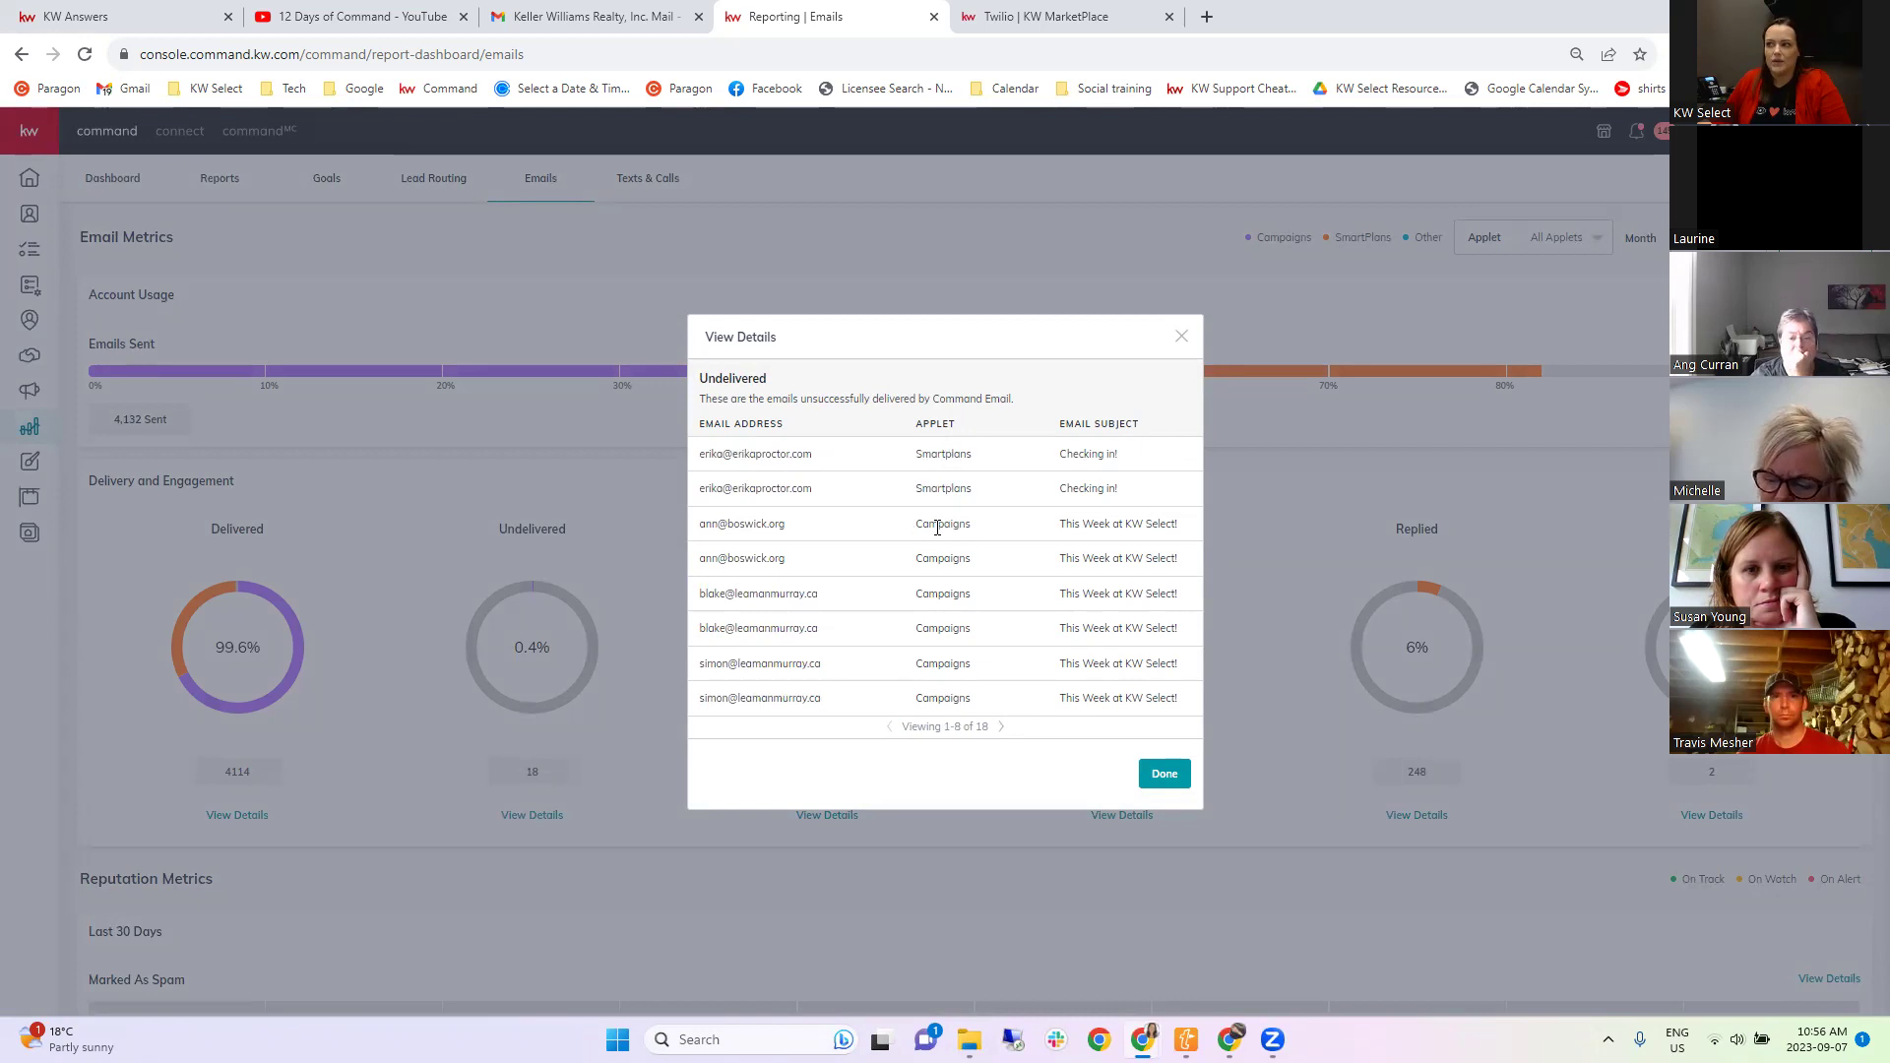
{"action": "left_click_drag", "start_coordinate": [1087, 531], "coordinate": [1169, 528]}
{"action": "left_click", "coordinate": [1165, 528]}
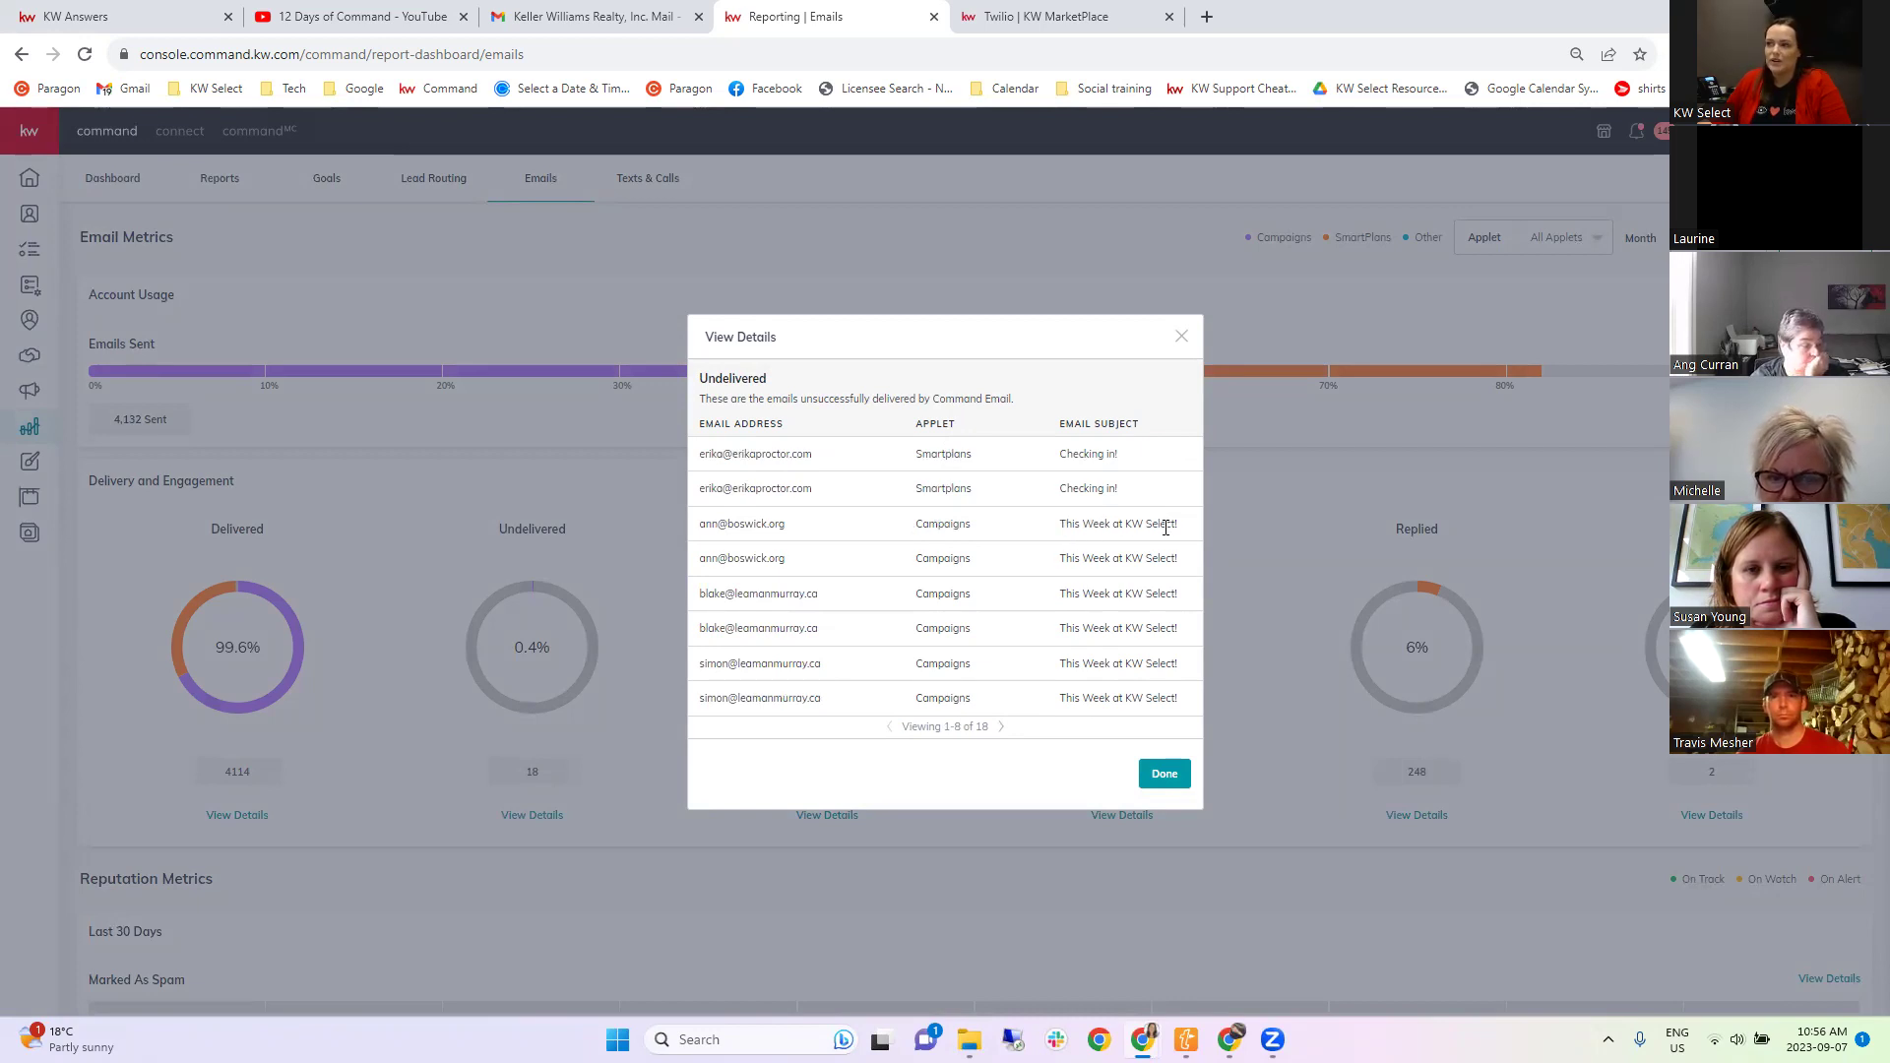
{"action": "left_click", "coordinate": [1000, 726]}
{"action": "left_click", "coordinate": [889, 726]}
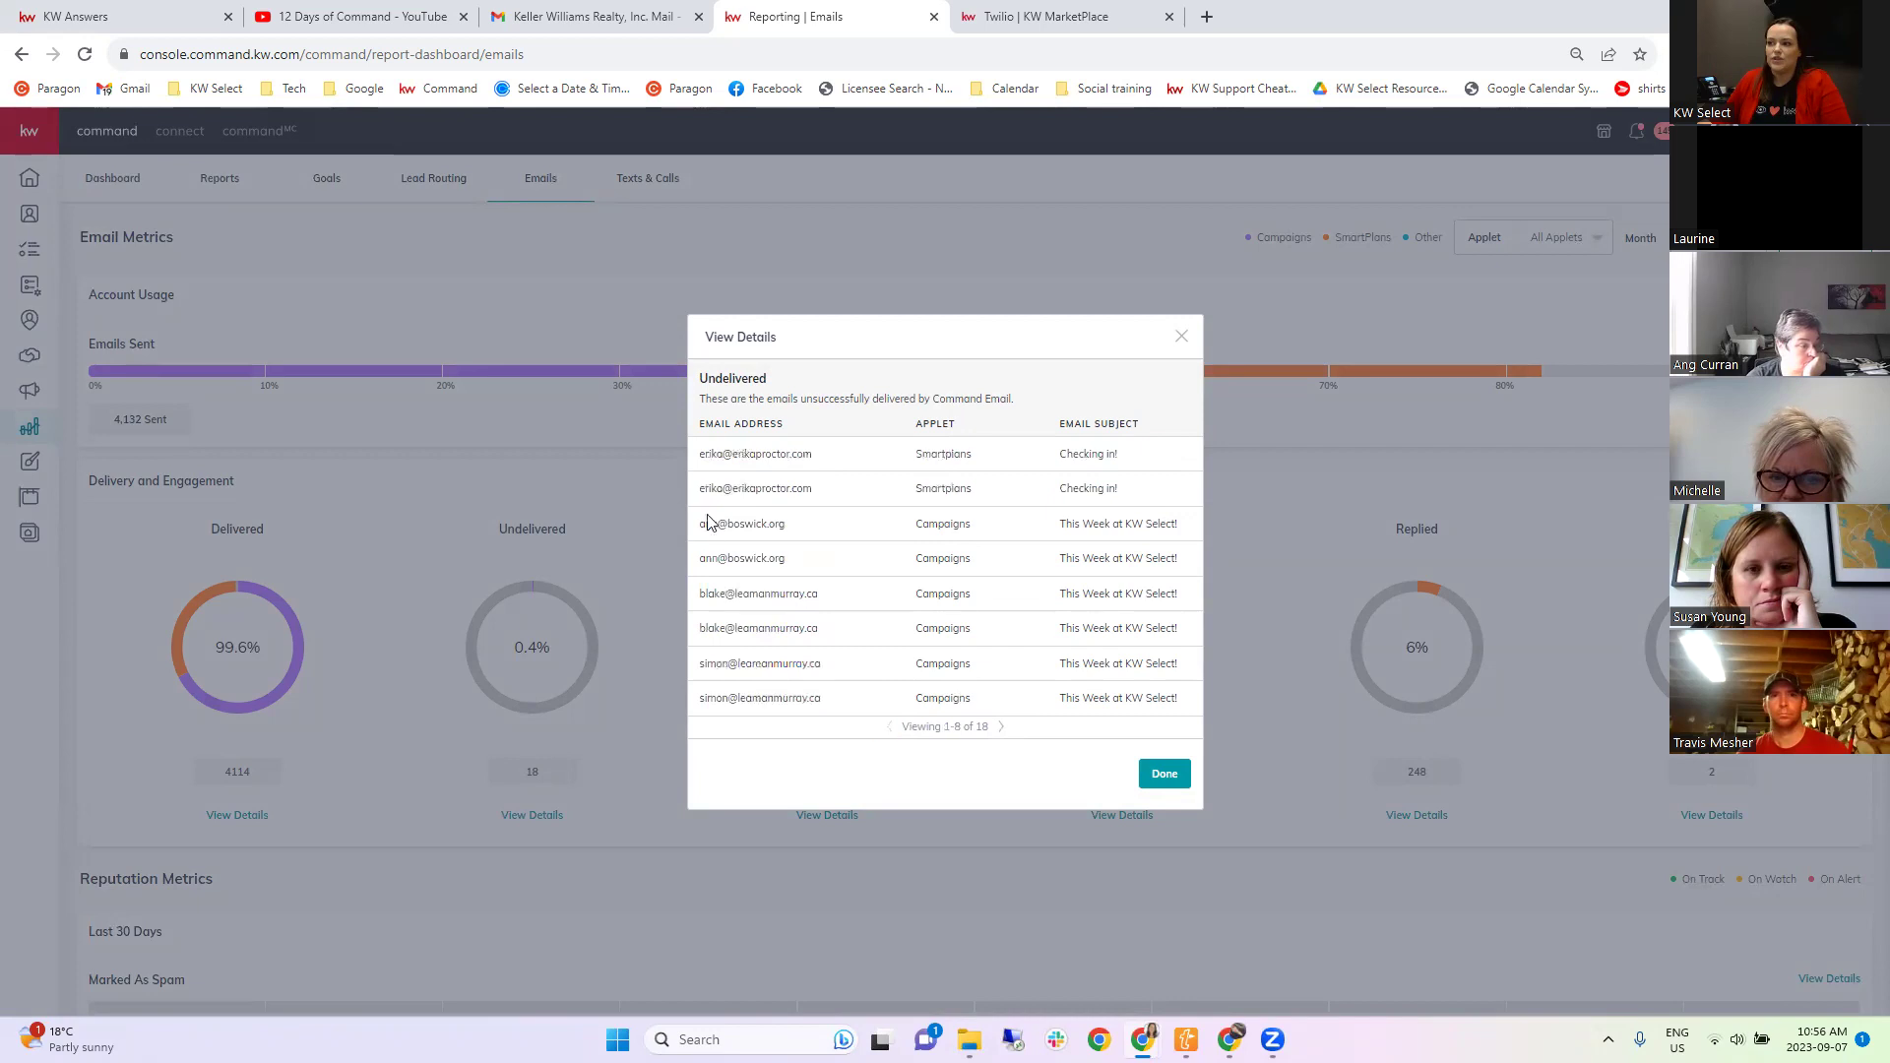
Close the undelivered email details, view the details of the metric after Replied, and return to the email metrics.
{"action": "left_click", "coordinate": [1180, 338]}
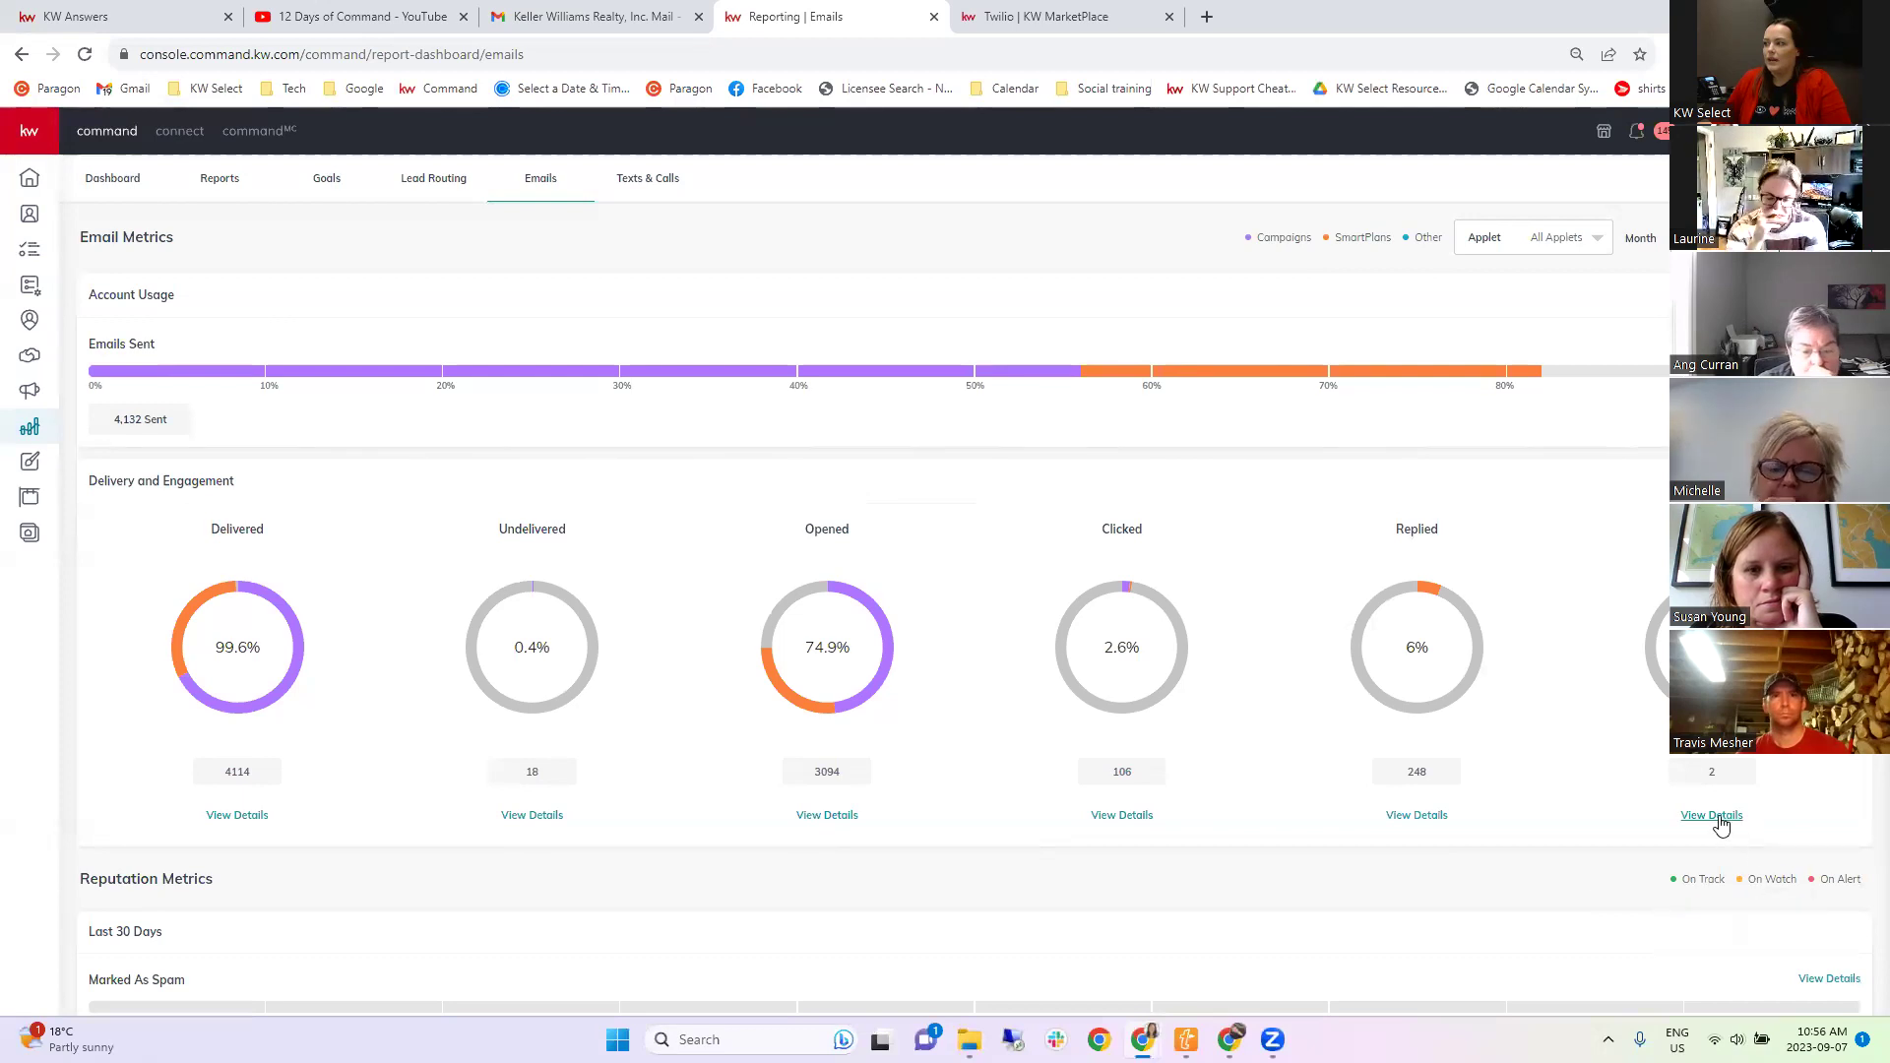
{"action": "left_click", "coordinate": [1711, 815]}
{"action": "left_click", "coordinate": [1181, 337]}
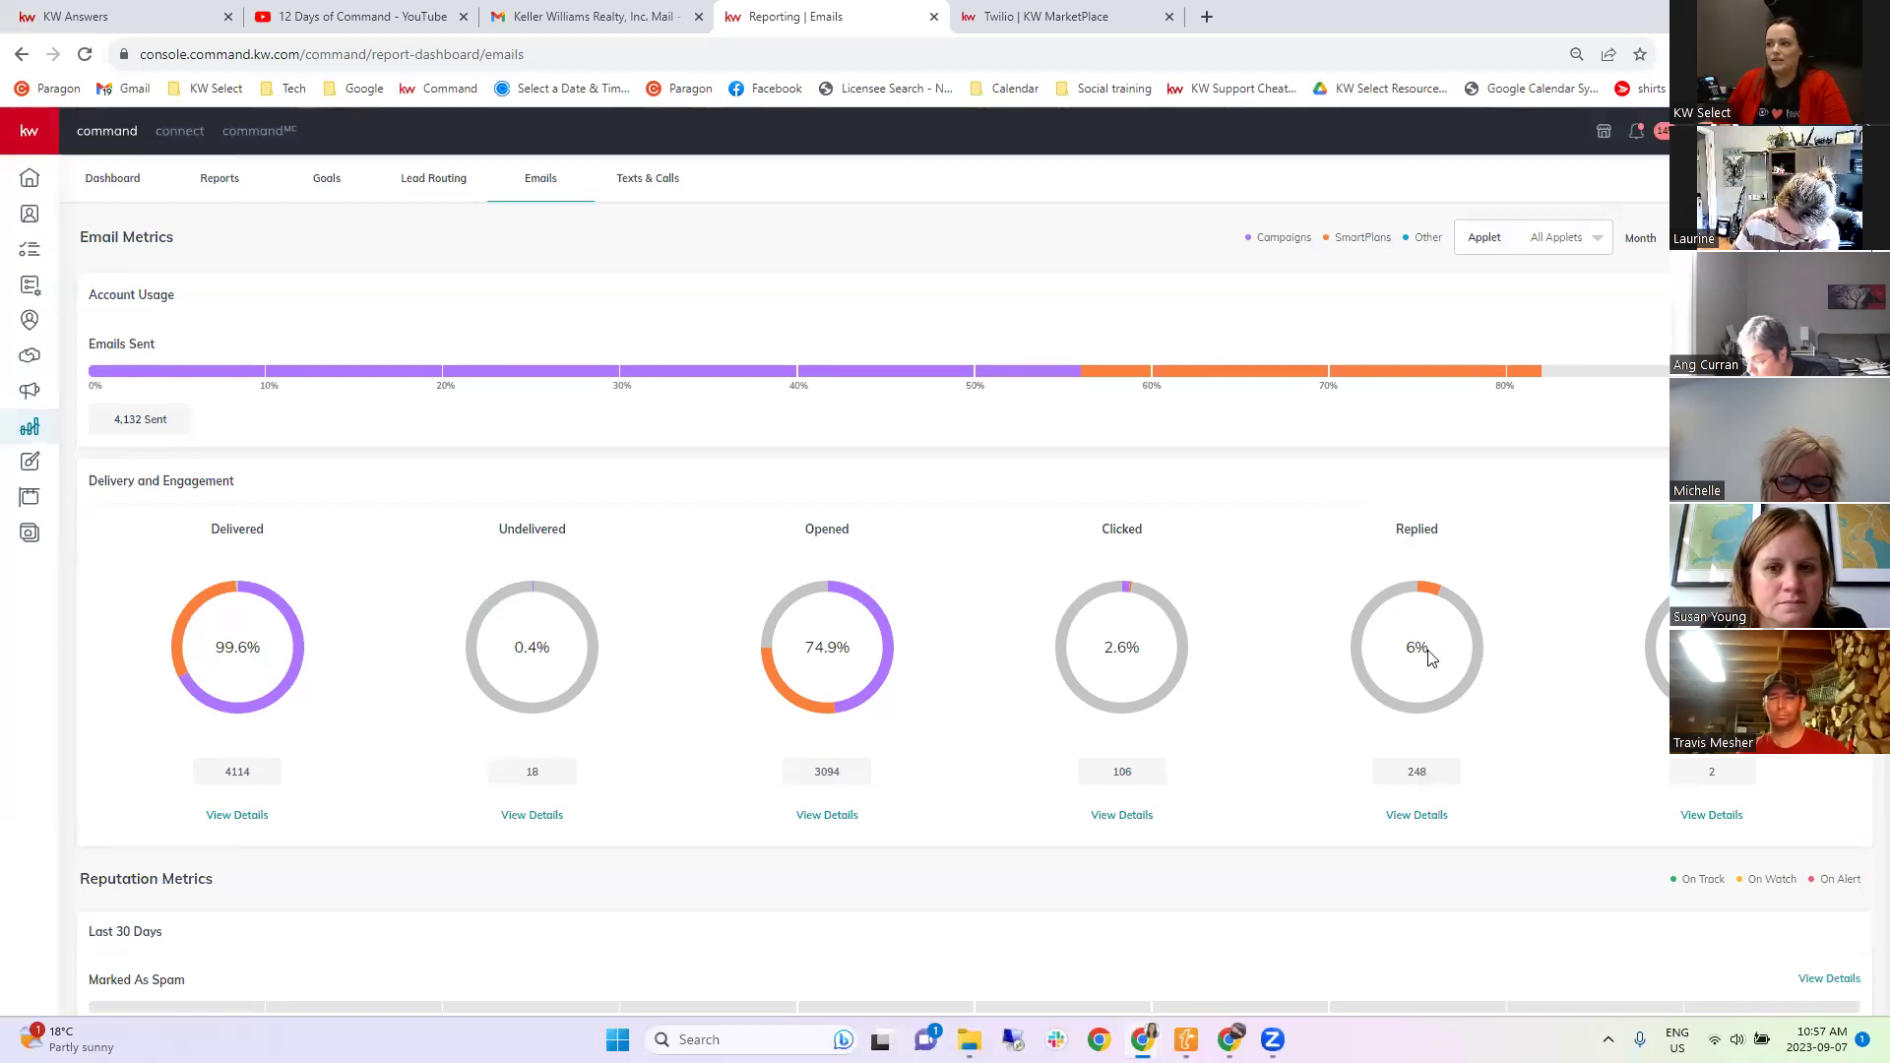
{"action": "scroll", "coordinate": [1257, 810], "scroll_direction": "down", "scroll_amount": 1}
{"action": "scroll", "coordinate": [1267, 778], "scroll_direction": "up", "scroll_amount": 1}
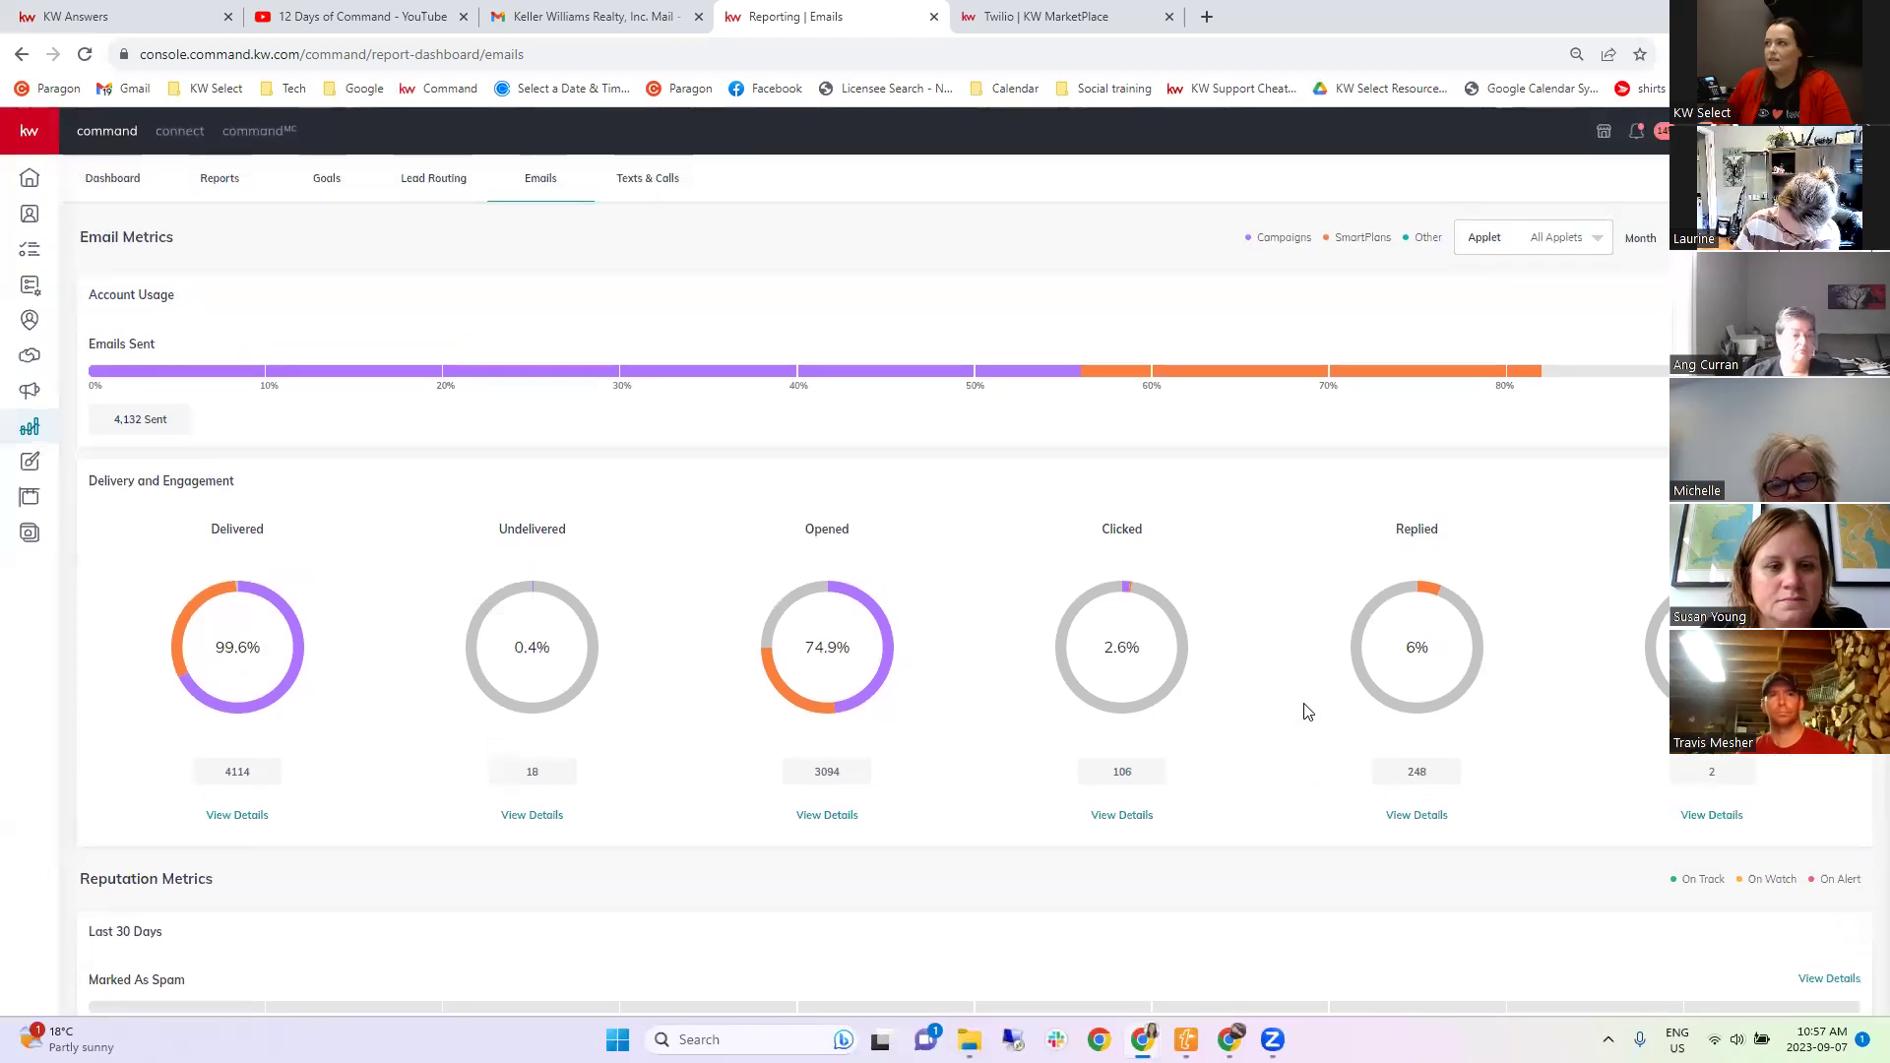
Filter the email metrics to the SmartPlans applet and look over the applet choices and the filtered delivery and engagement figures.
{"action": "left_click", "coordinate": [1593, 240]}
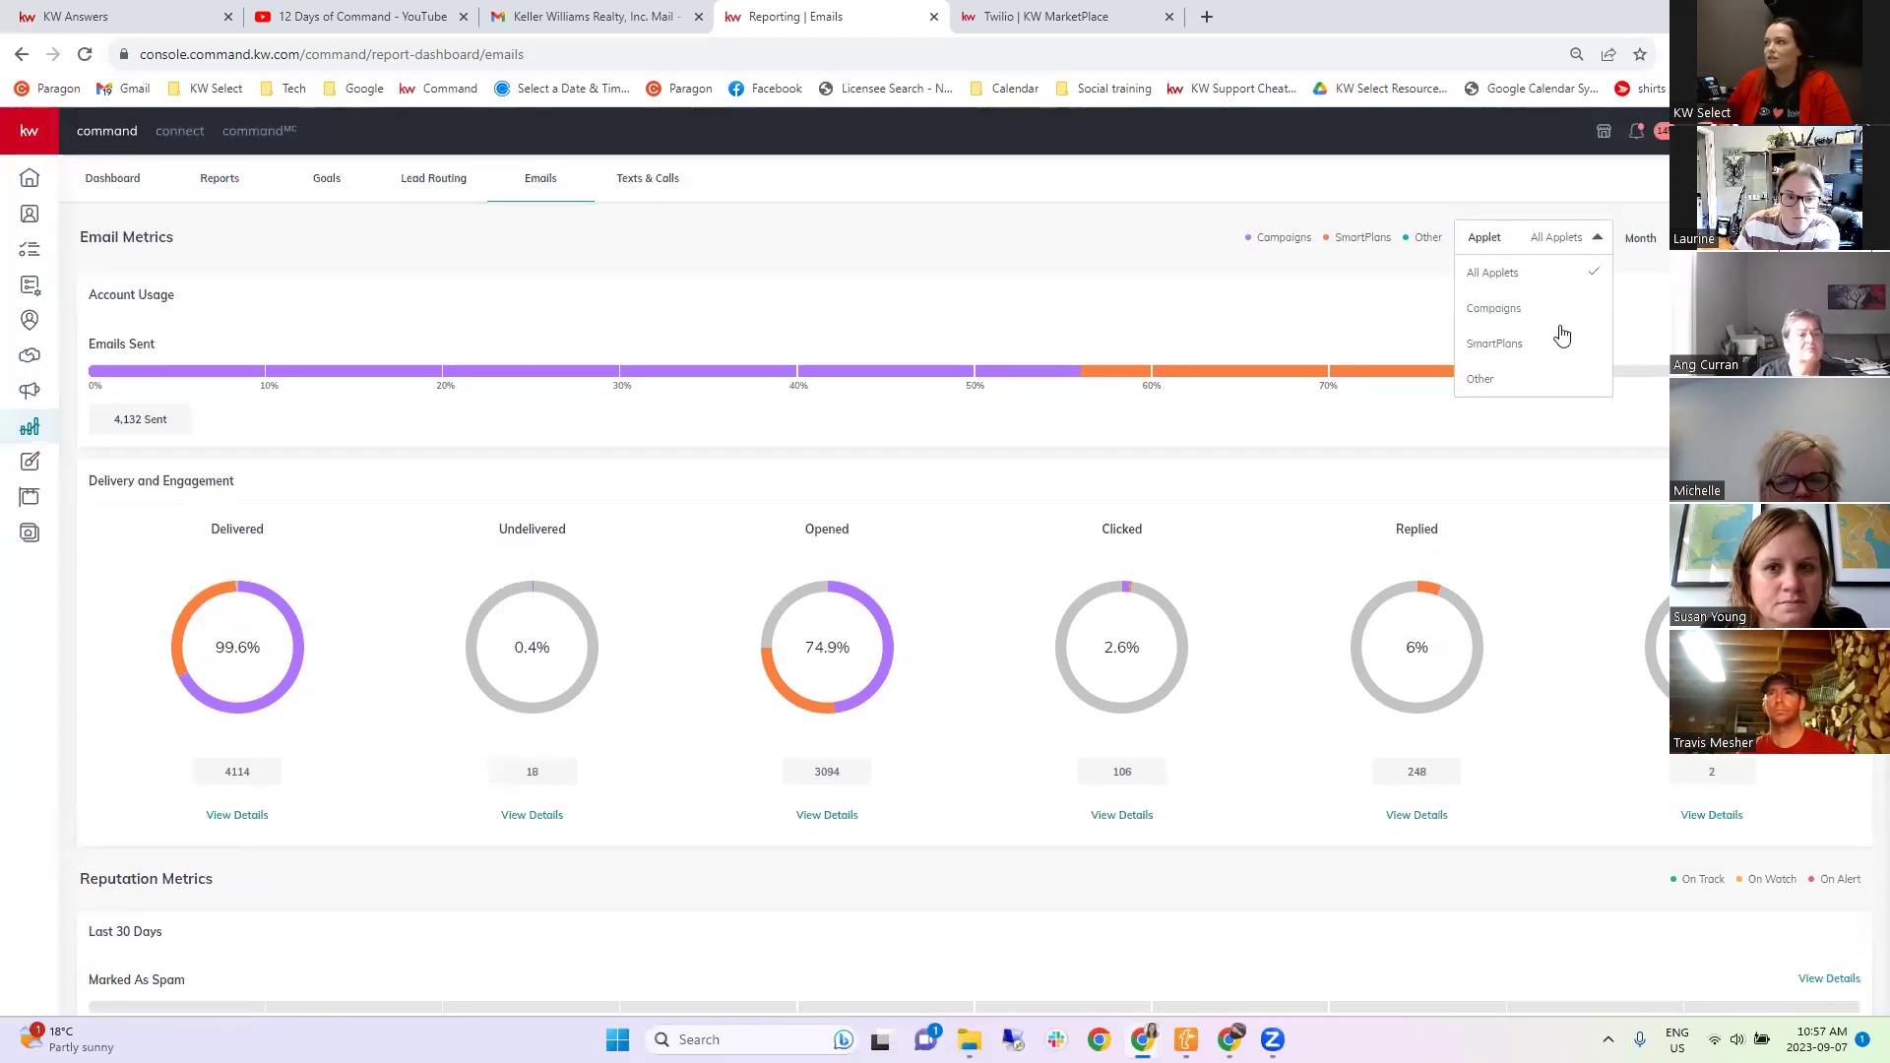
{"action": "left_click", "coordinate": [1502, 344]}
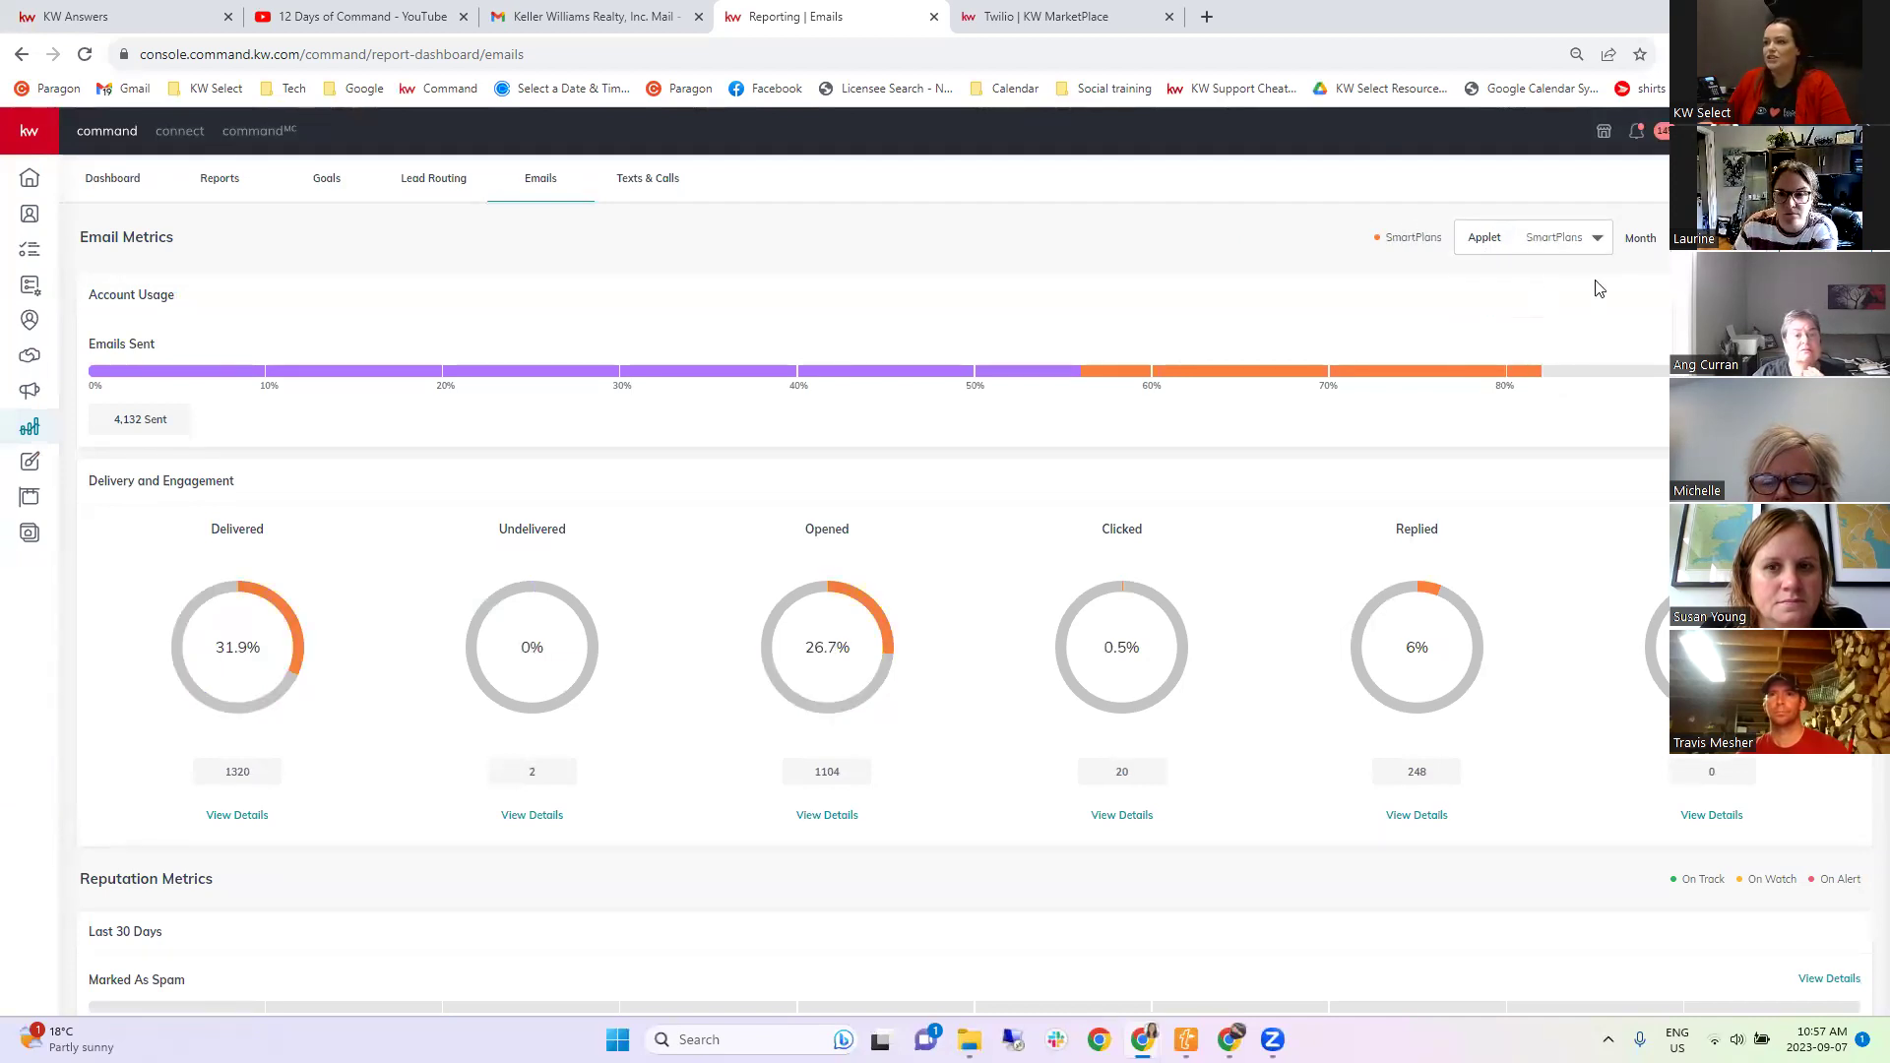
{"action": "left_click", "coordinate": [1579, 245]}
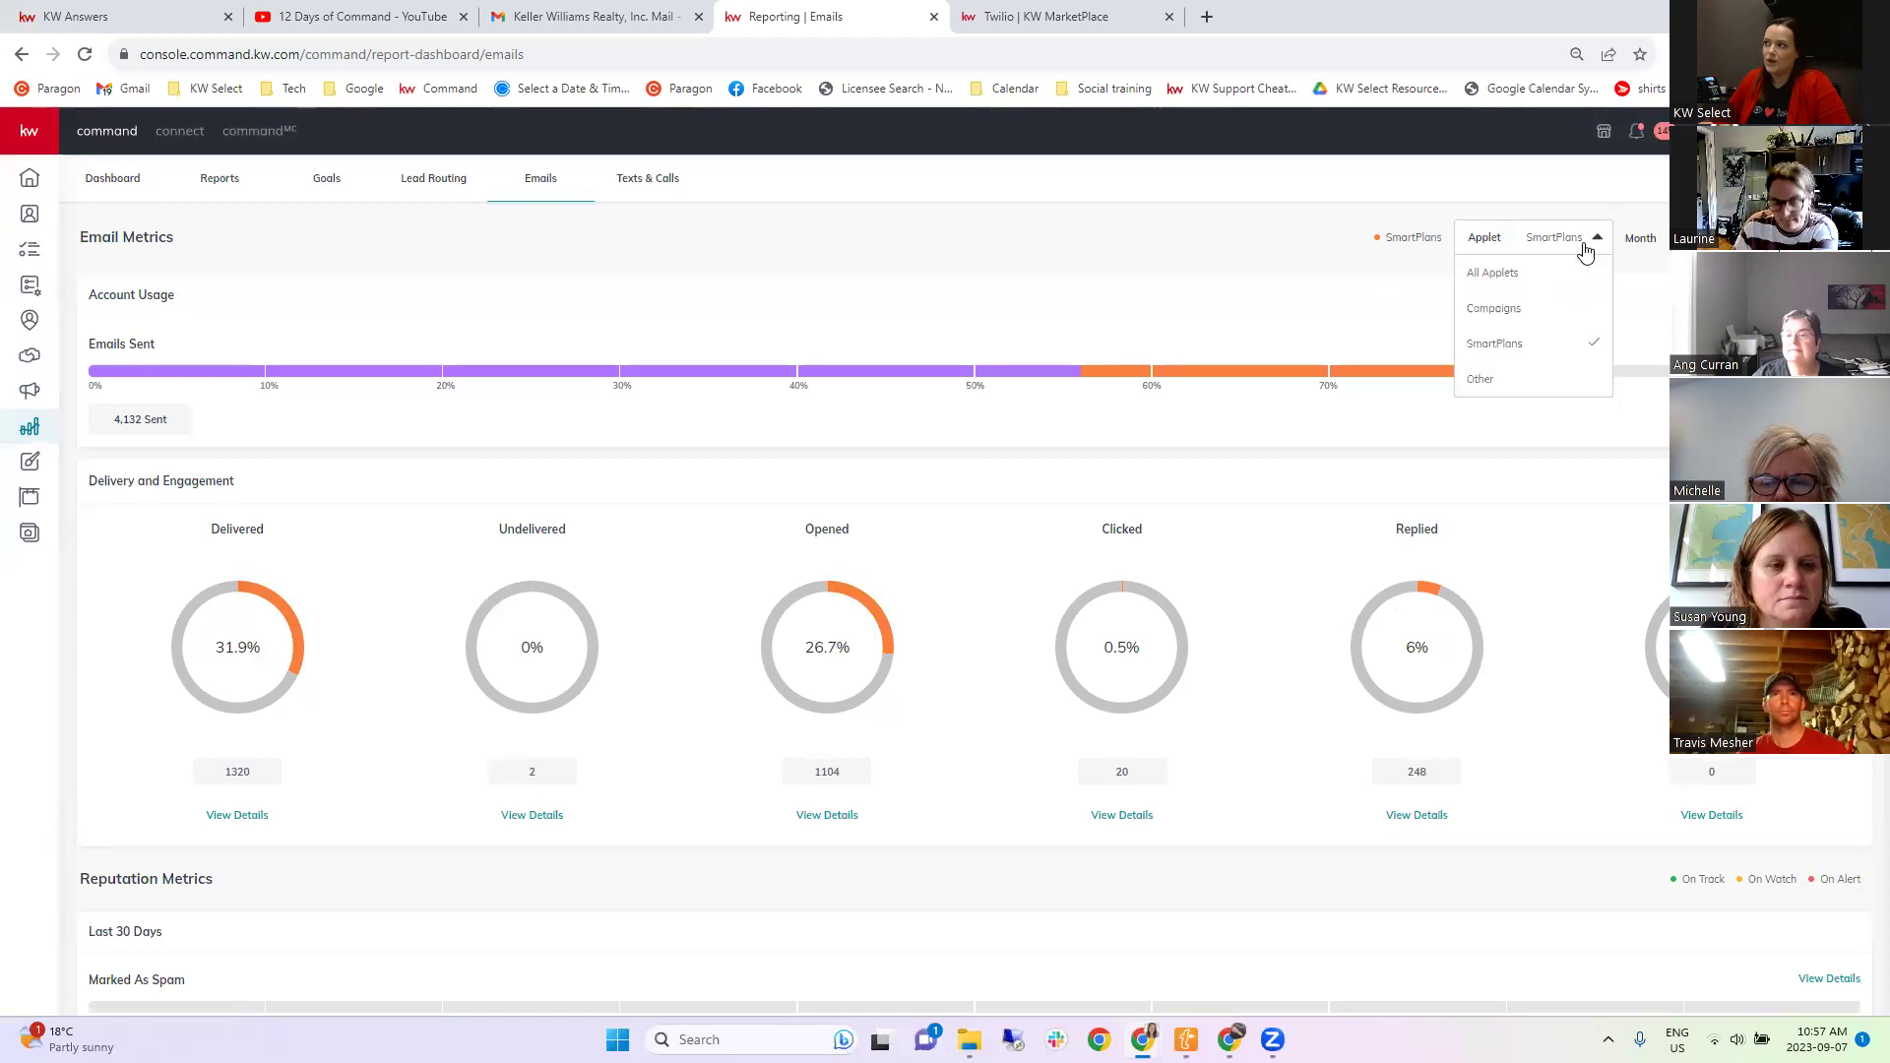
{"action": "left_click", "coordinate": [1322, 320]}
{"action": "scroll", "coordinate": [1322, 317], "scroll_direction": "down", "scroll_amount": 1}
{"action": "scroll", "coordinate": [1318, 317], "scroll_direction": "up", "scroll_amount": 1}
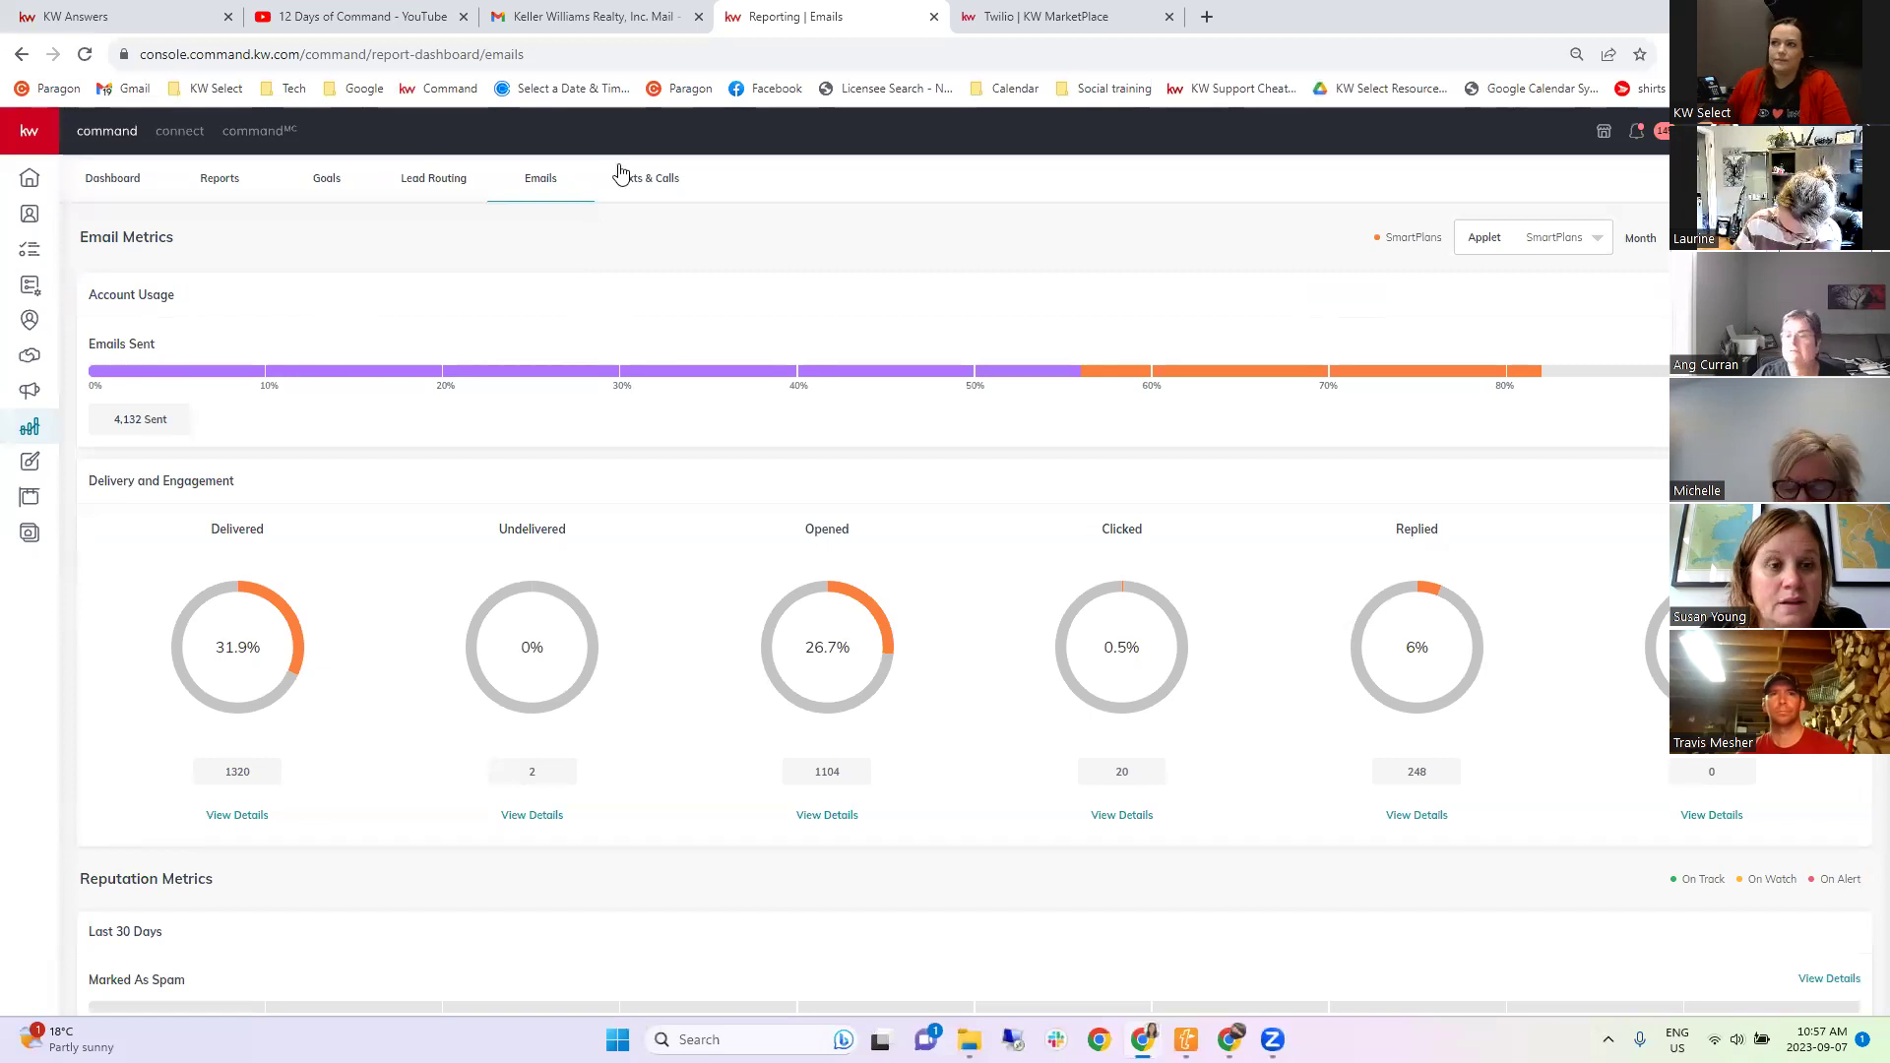
Check the Twilio credit and message usage in the Texts & Calls report, and return to the email metrics.
{"action": "left_click", "coordinate": [648, 180]}
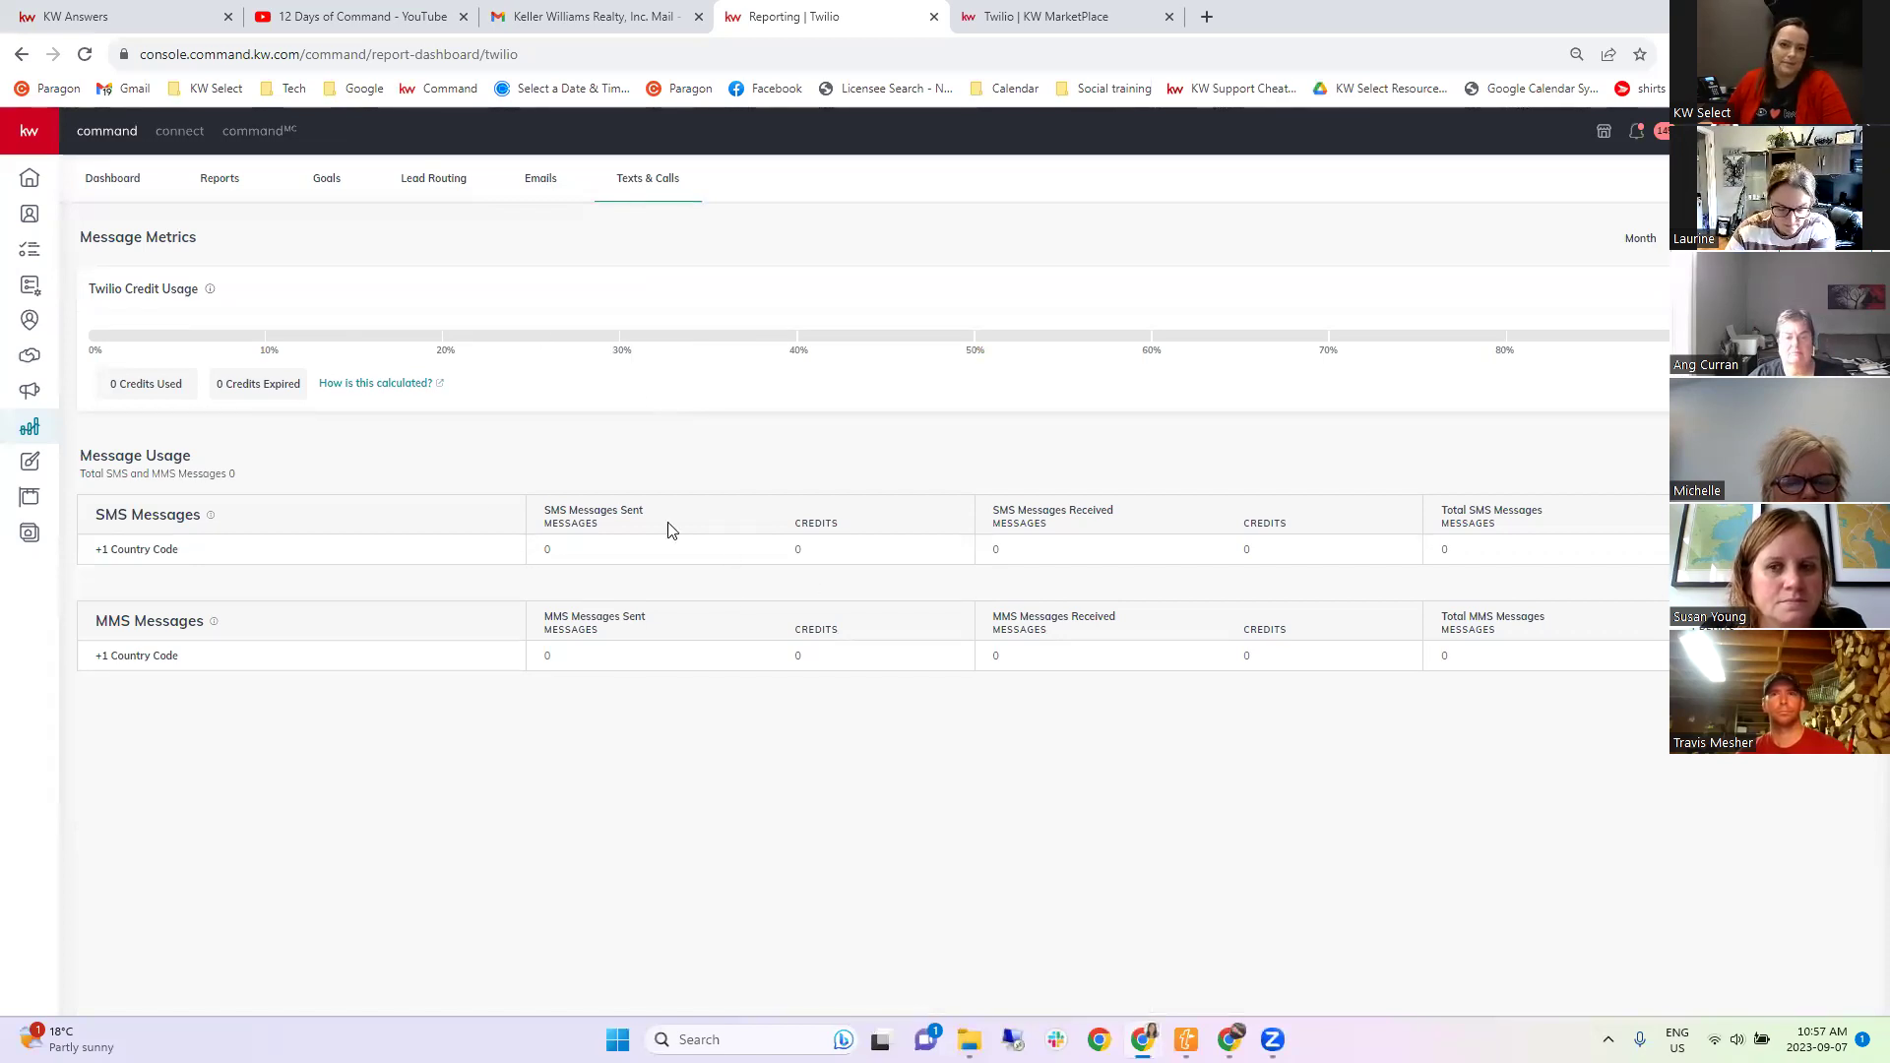
{"action": "left_click", "coordinate": [546, 186]}
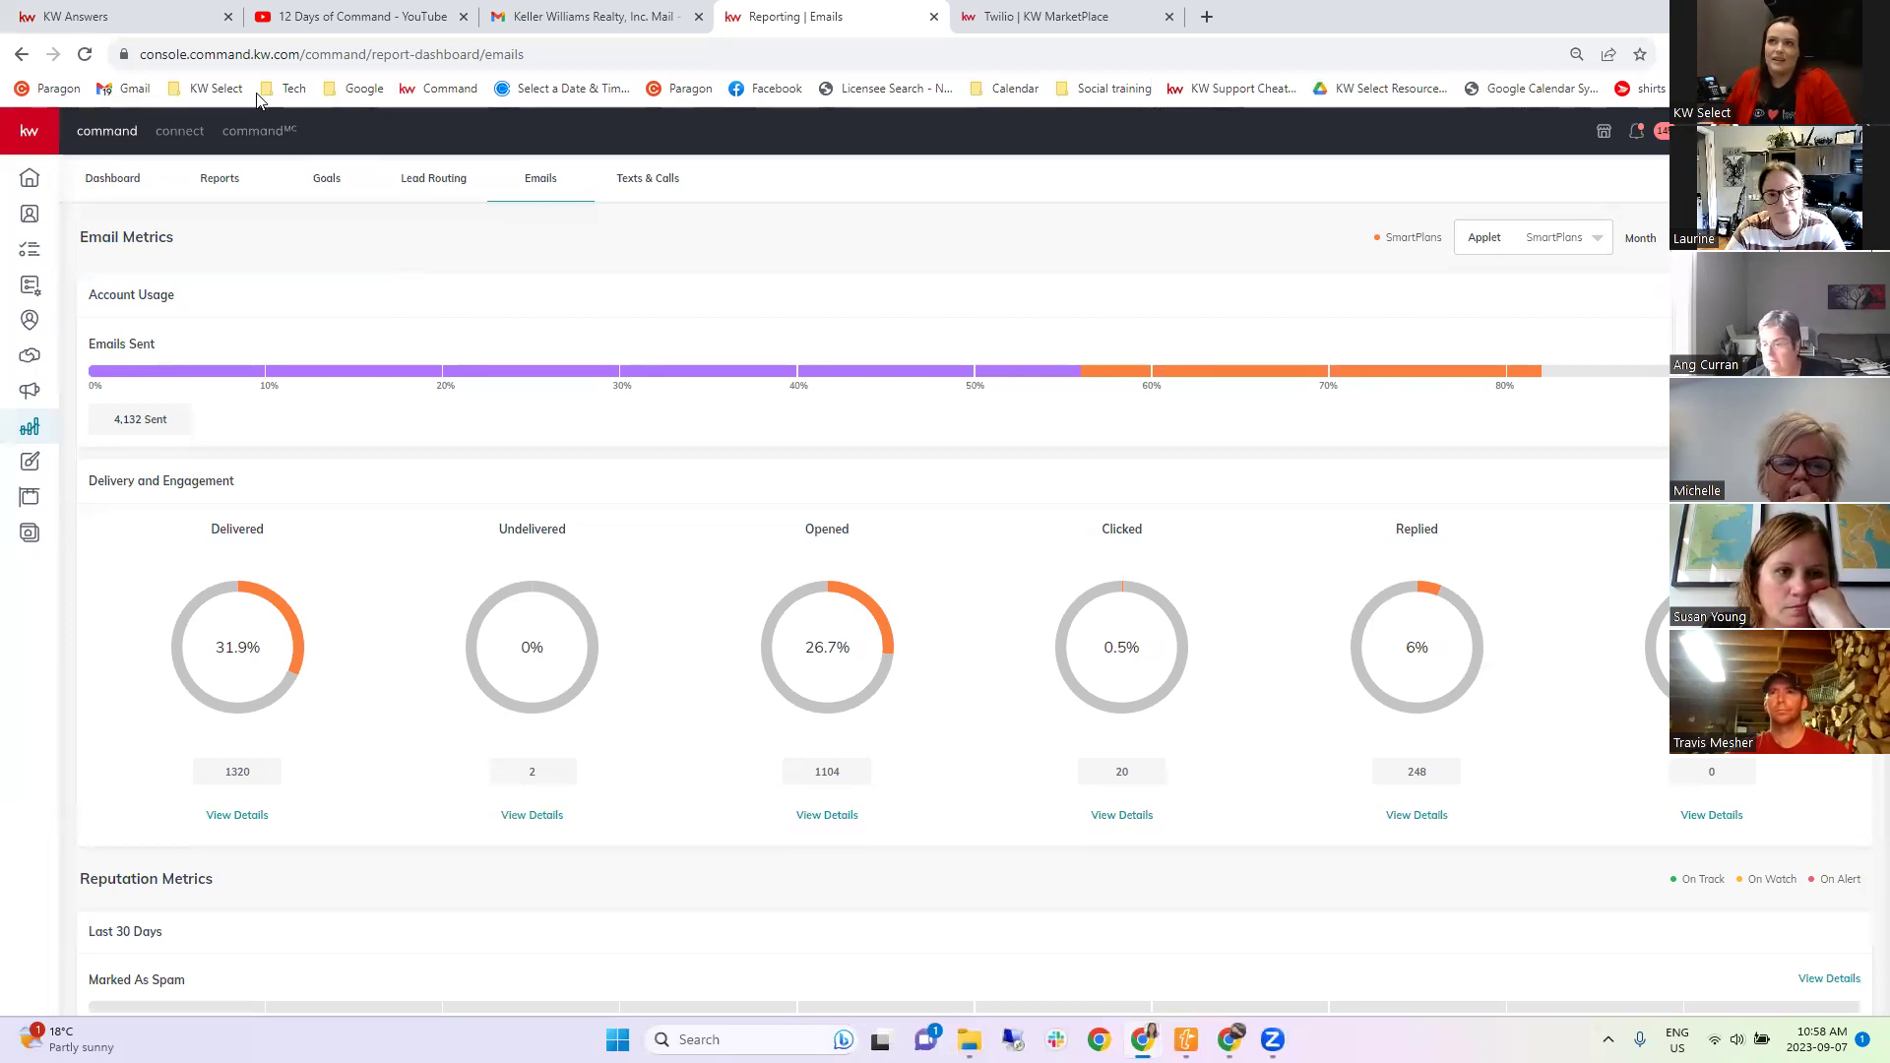
Switch to the KW Answers help site and open the full list of SmartPlans articles in its Command category.
{"action": "left_click", "coordinate": [183, 19]}
{"action": "left_click", "coordinate": [246, 55]}
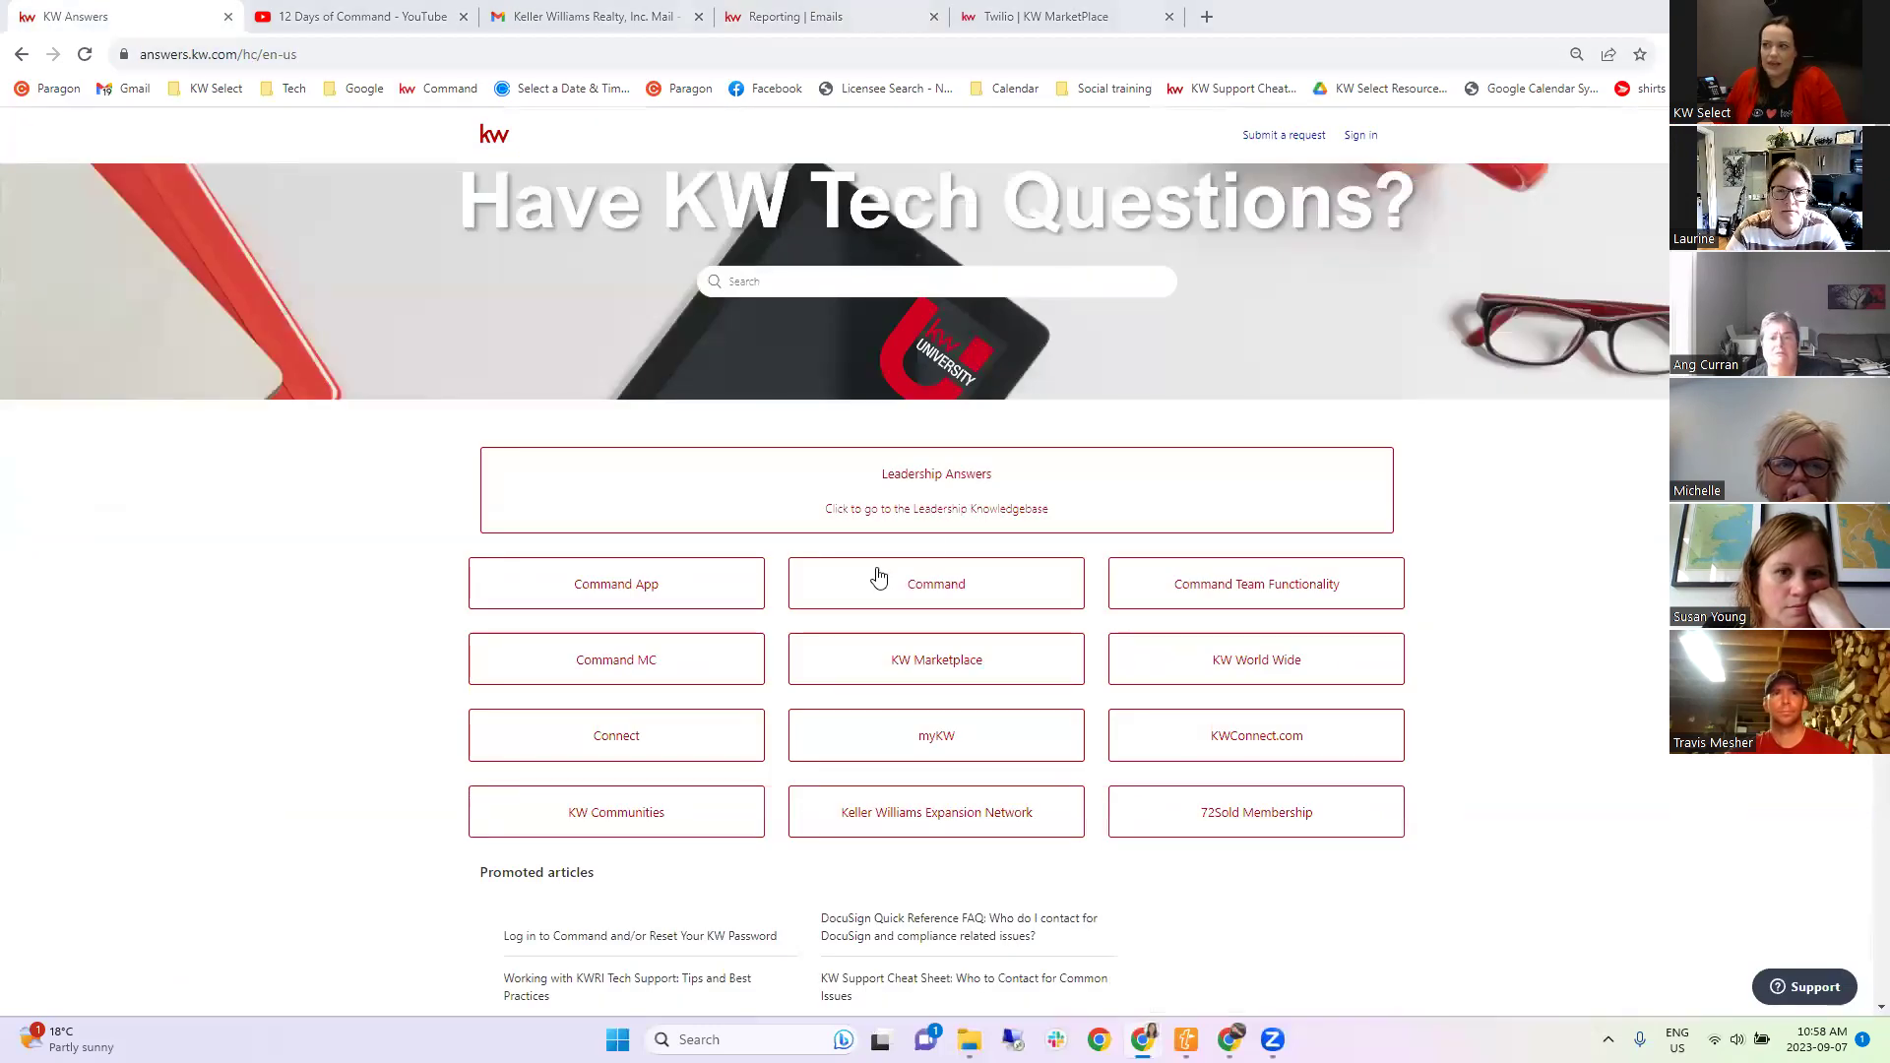
{"action": "left_click", "coordinate": [952, 597]}
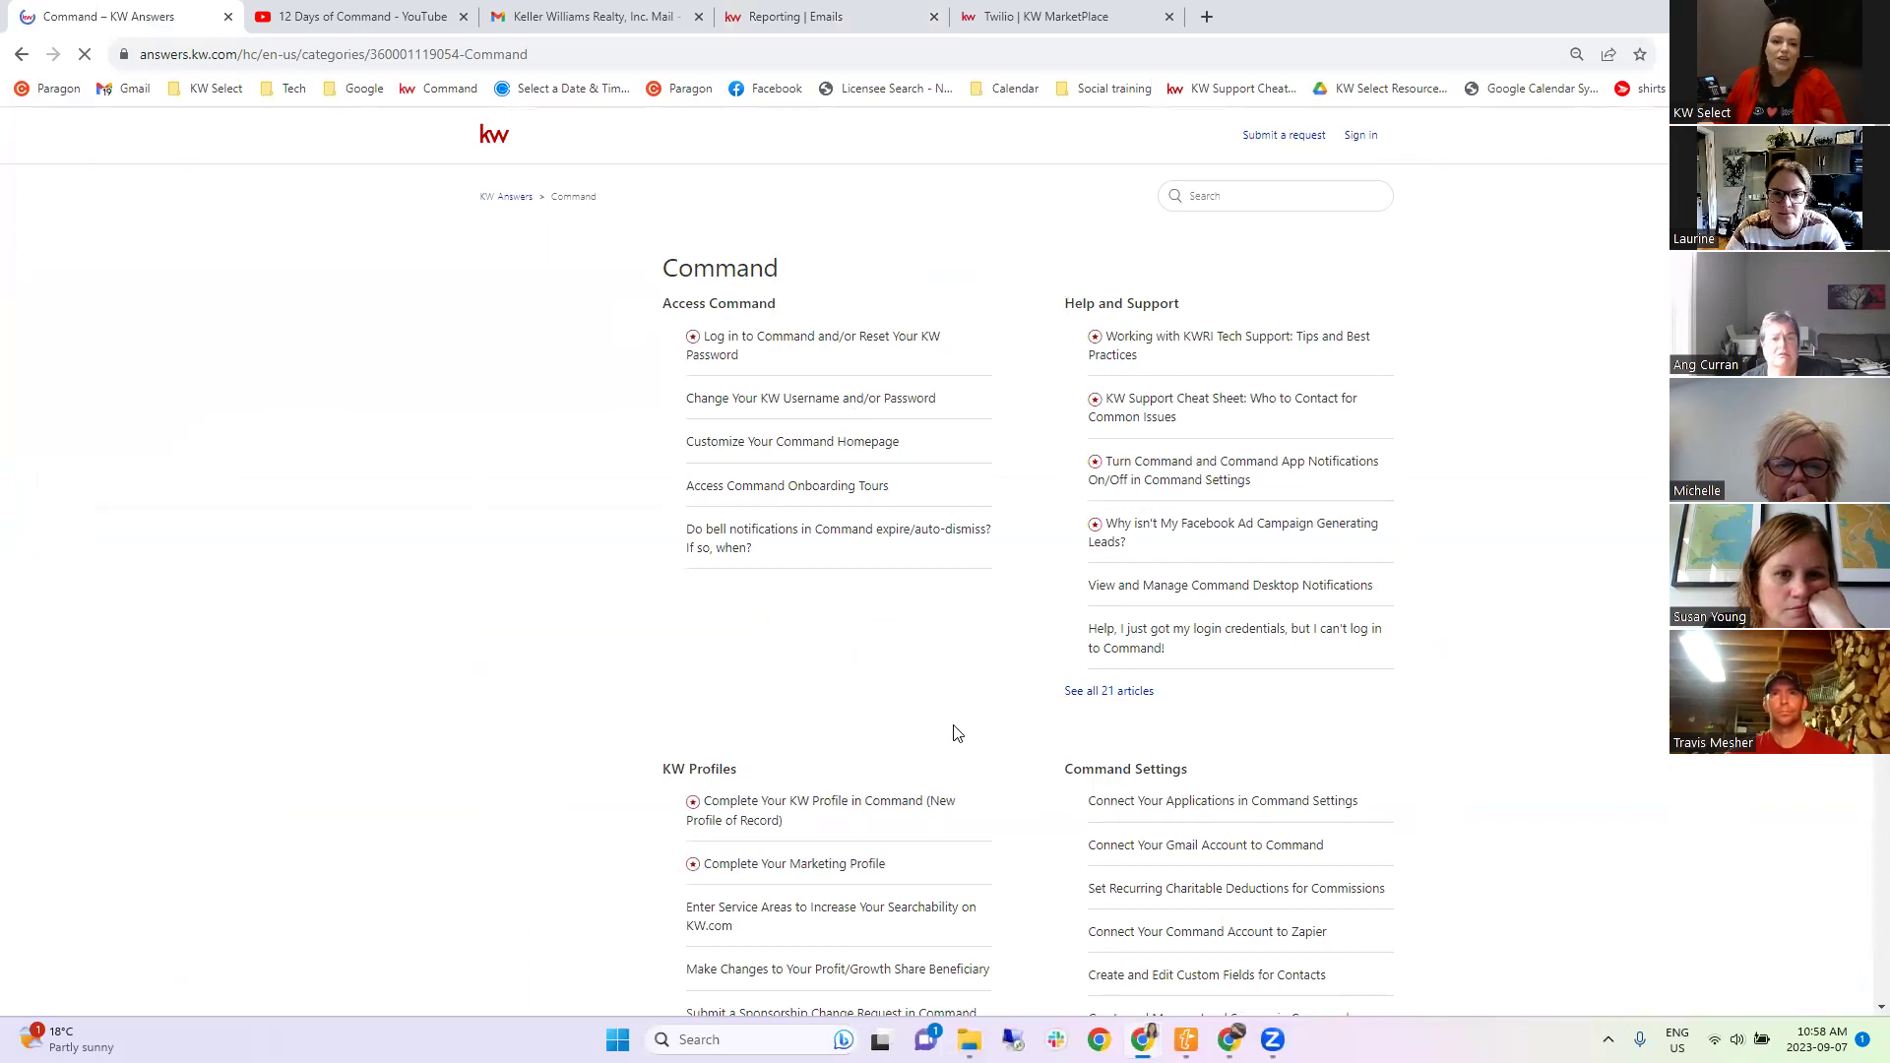
{"action": "scroll", "coordinate": [985, 713], "scroll_direction": "down", "scroll_amount": 8}
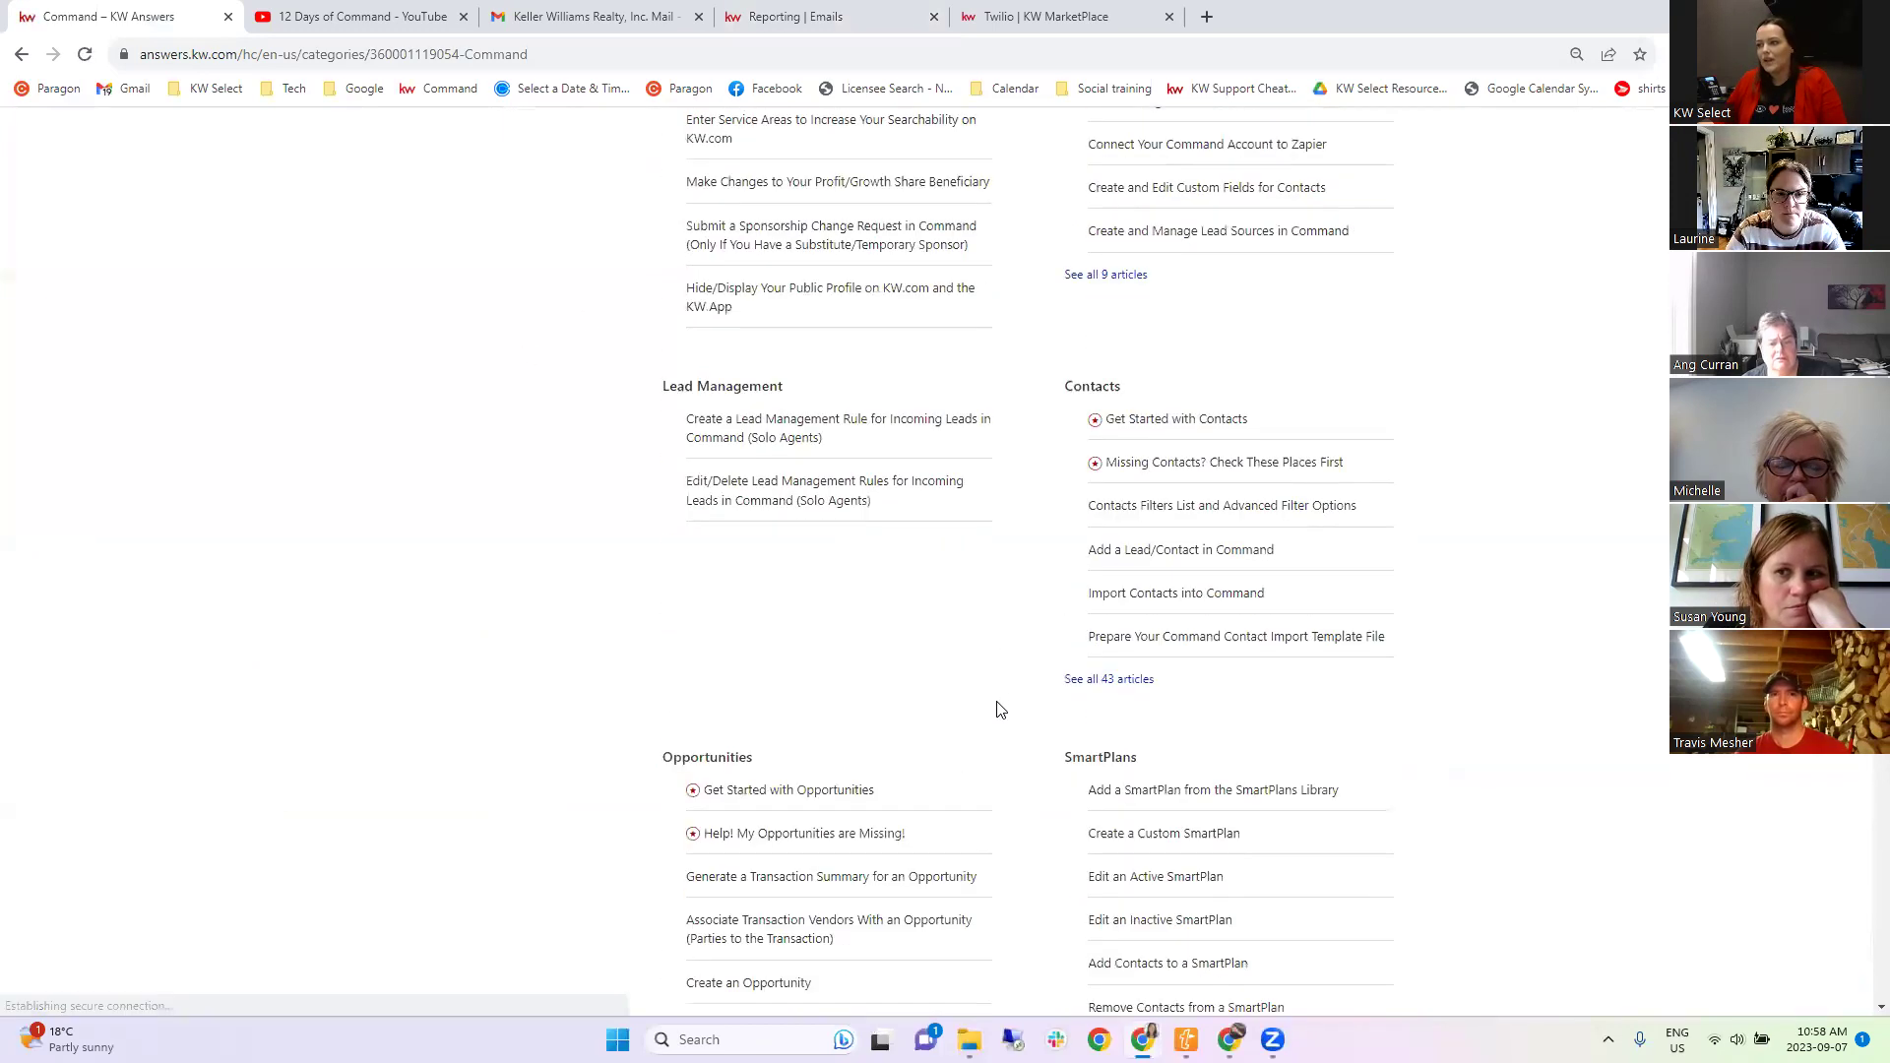
{"action": "scroll", "coordinate": [1000, 709], "scroll_direction": "down", "scroll_amount": 2}
{"action": "left_click", "coordinate": [1096, 559]}
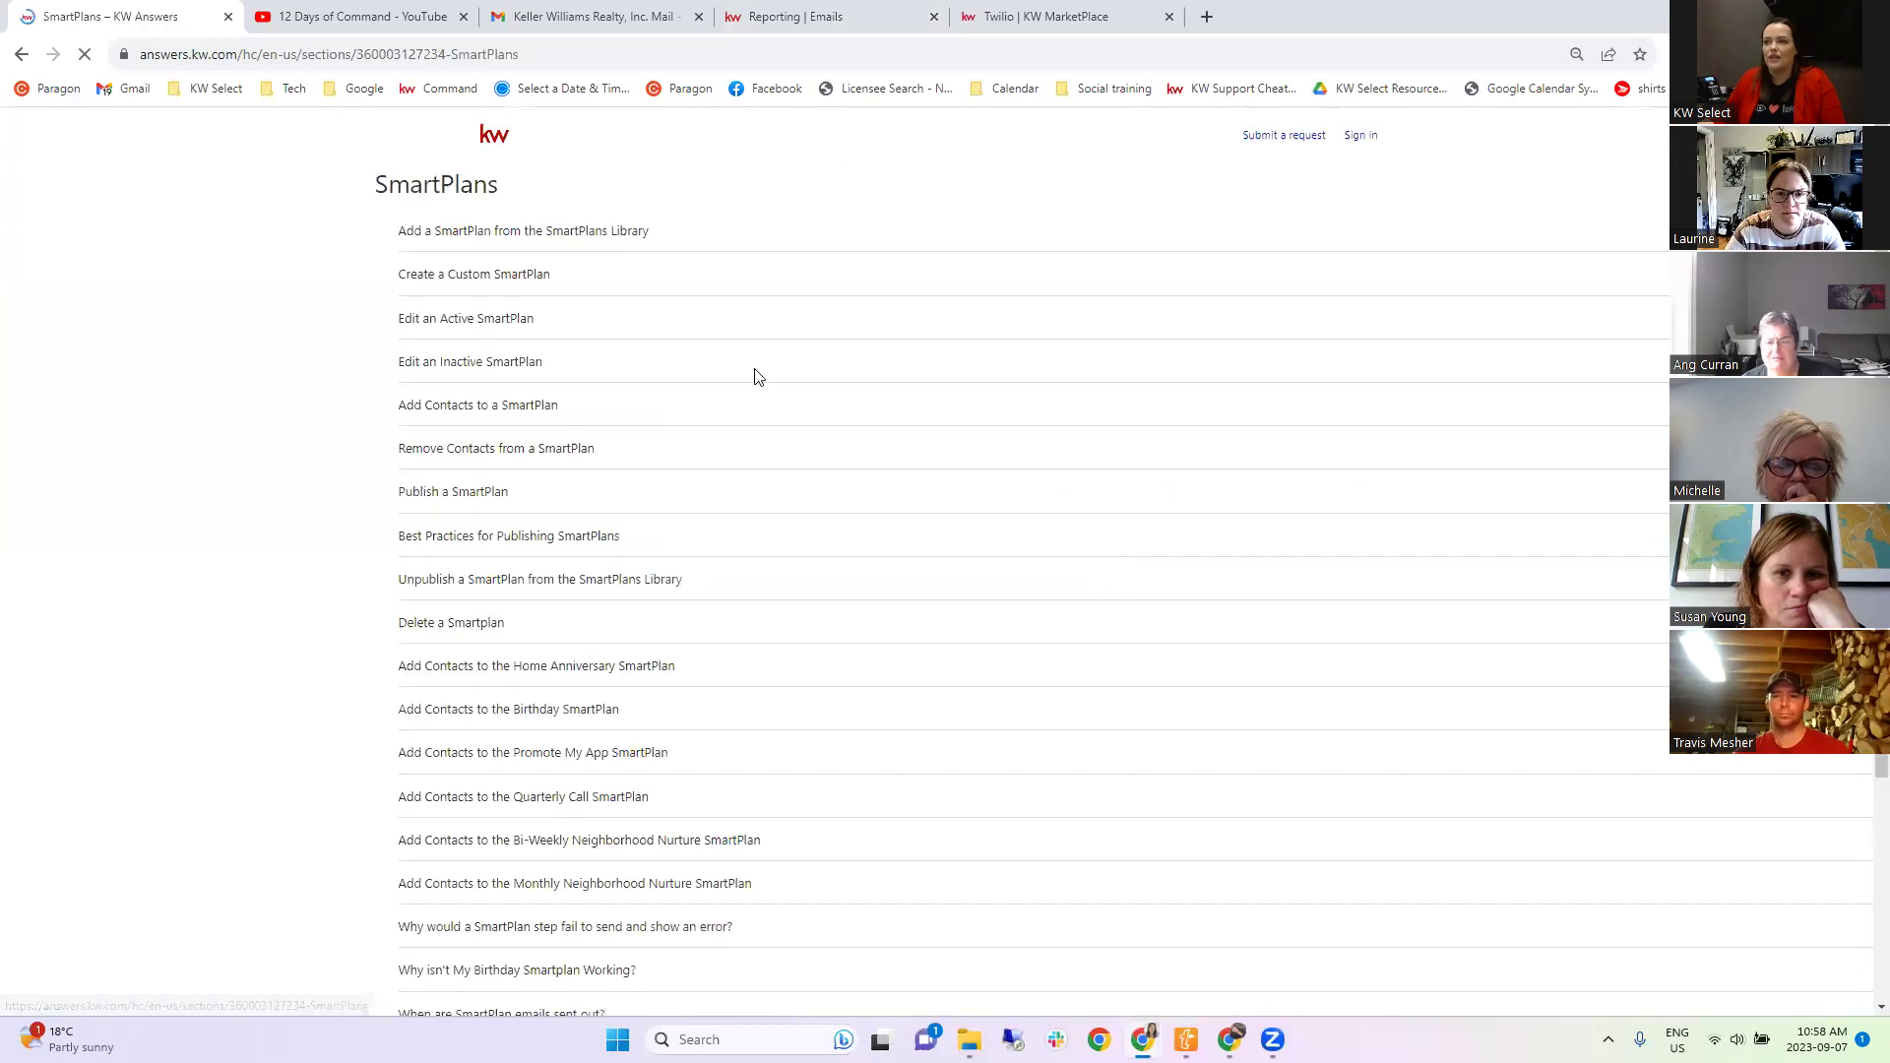
{"action": "key", "text": "ctrl+l"}
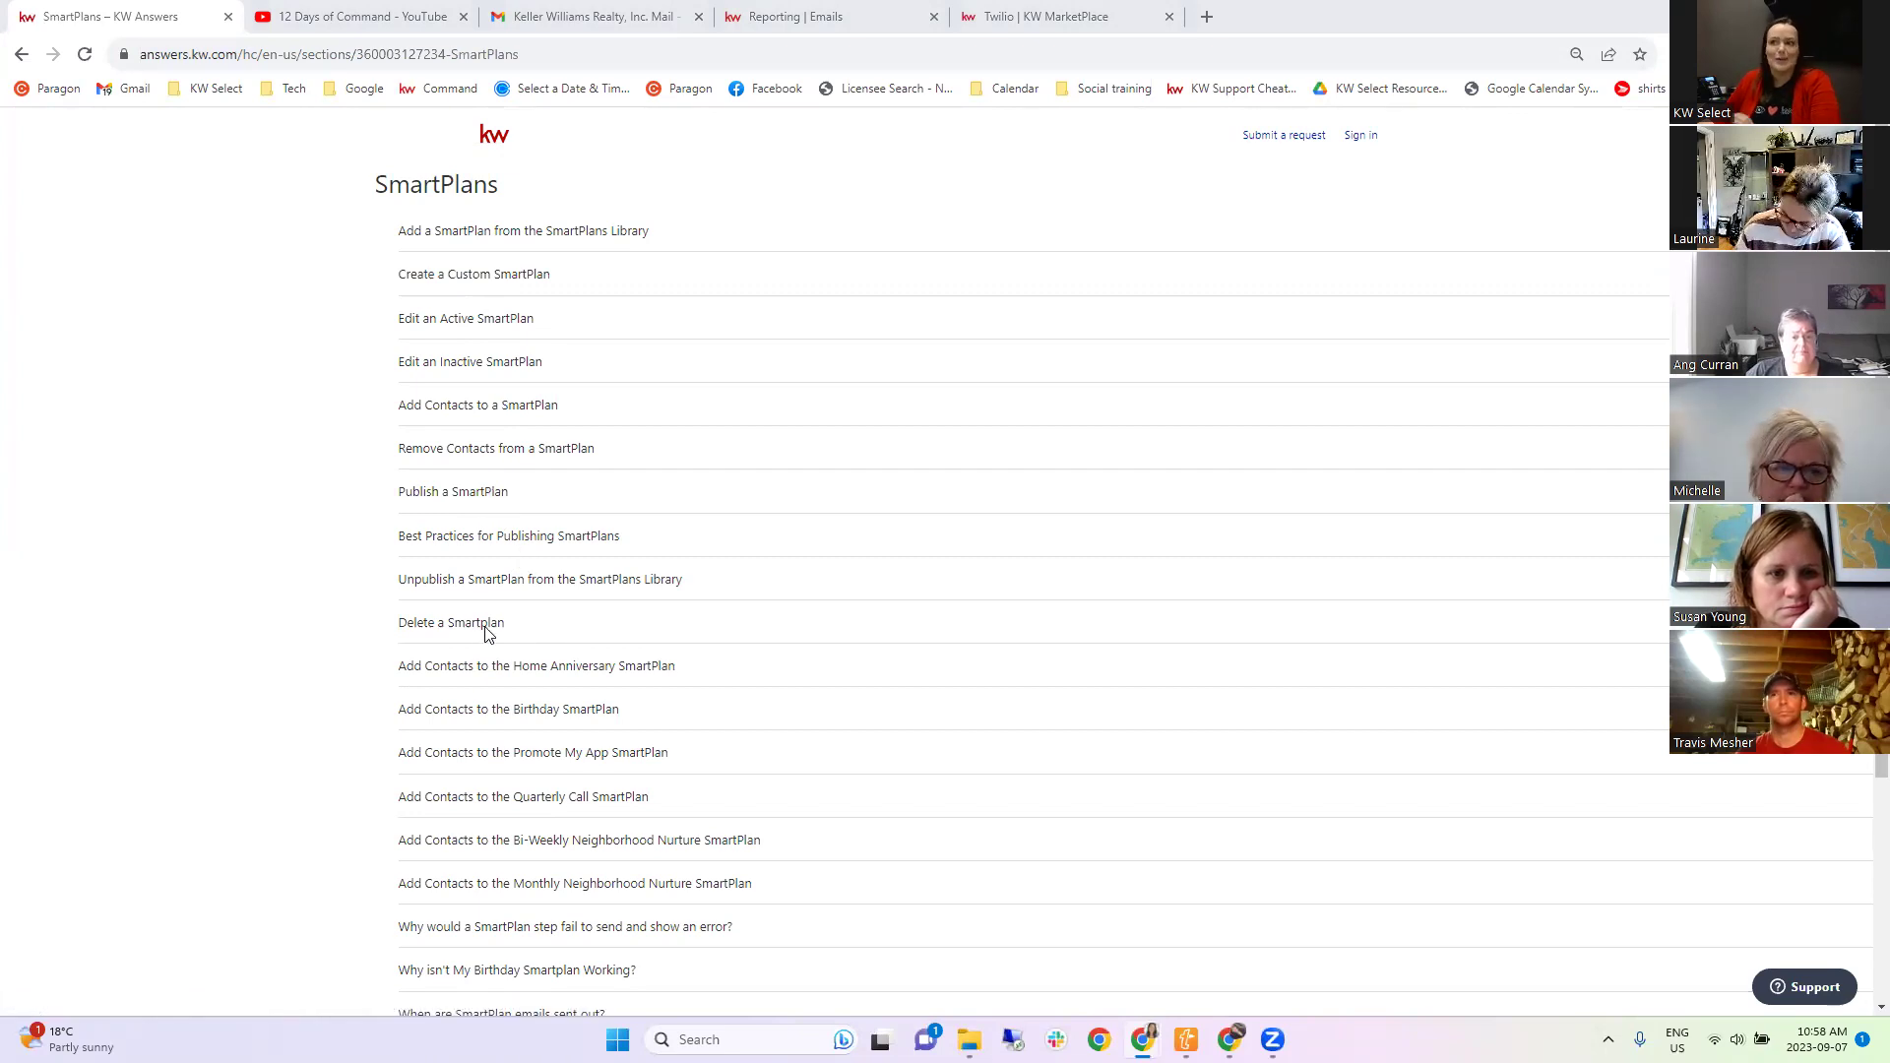
Read through the Create a Custom SmartPlan article, including its triggers and action steps, and return to the SmartPlans article list.
{"action": "left_click", "coordinate": [465, 281]}
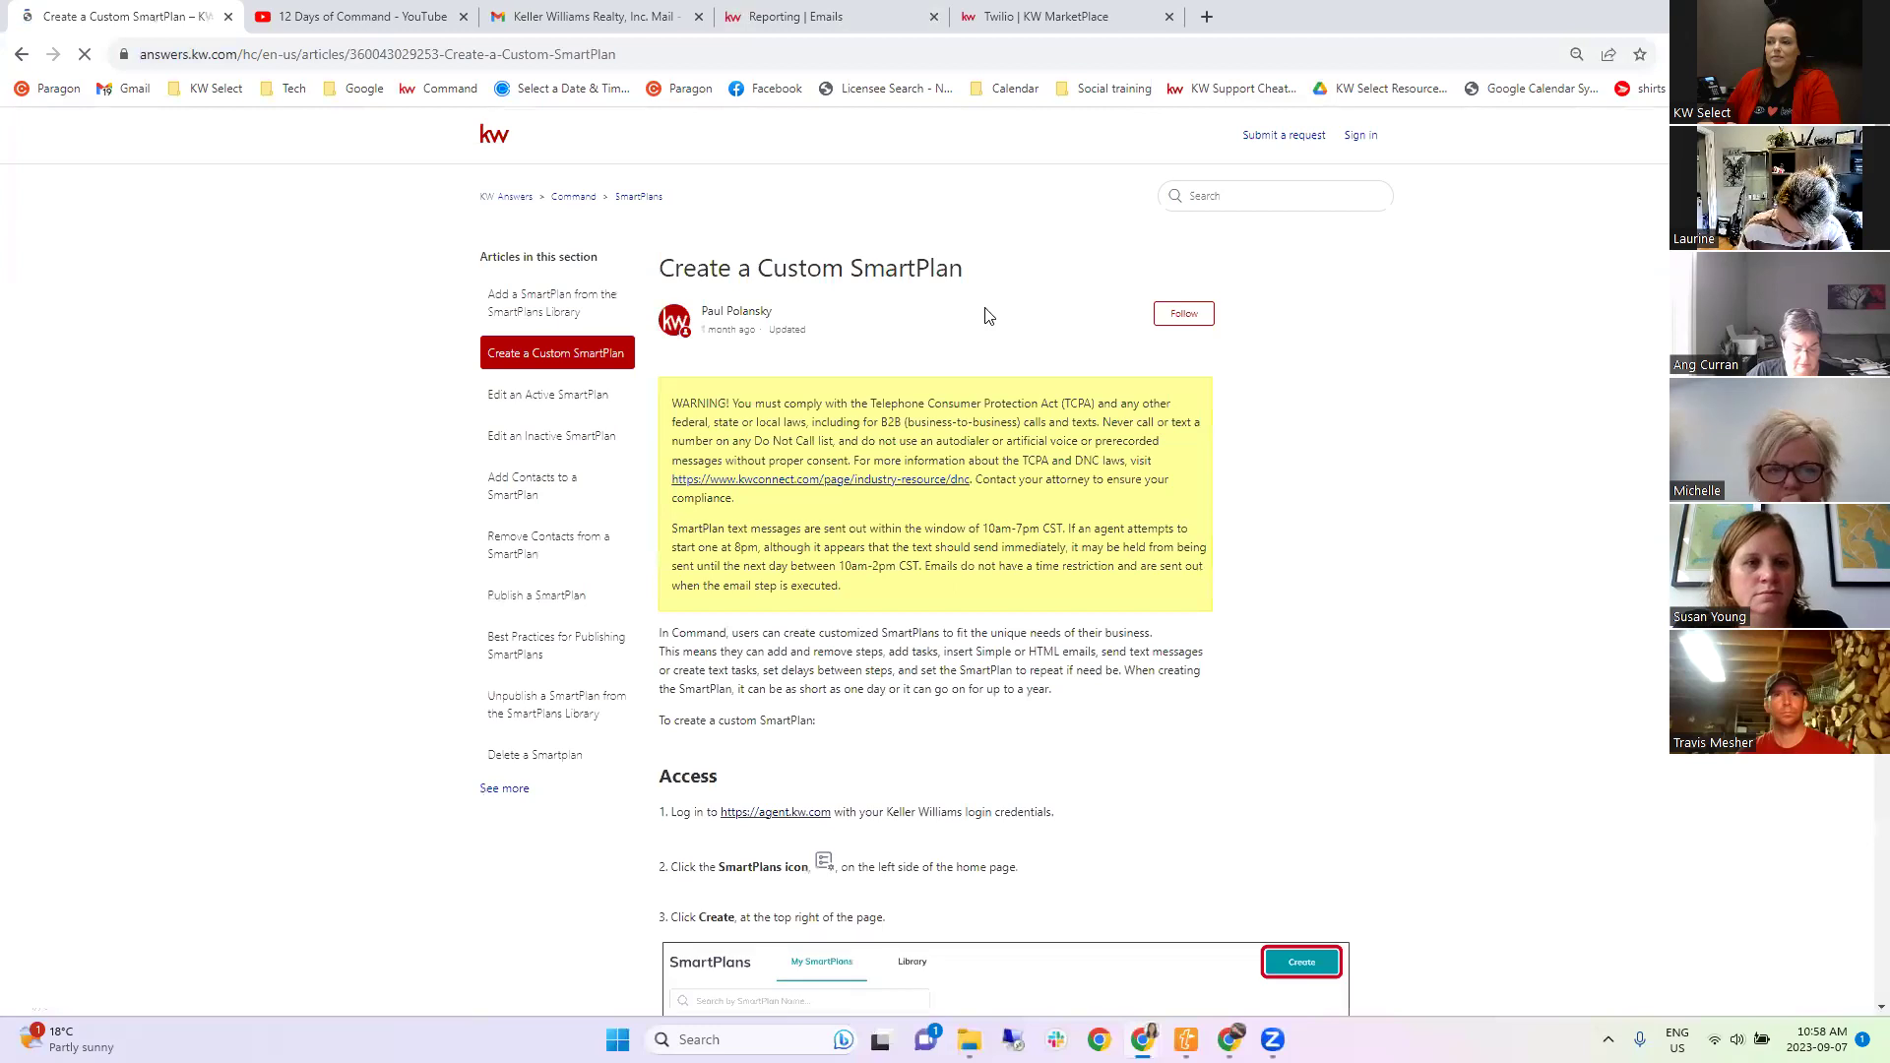
{"action": "scroll", "coordinate": [1203, 597], "scroll_direction": "down", "scroll_amount": 9}
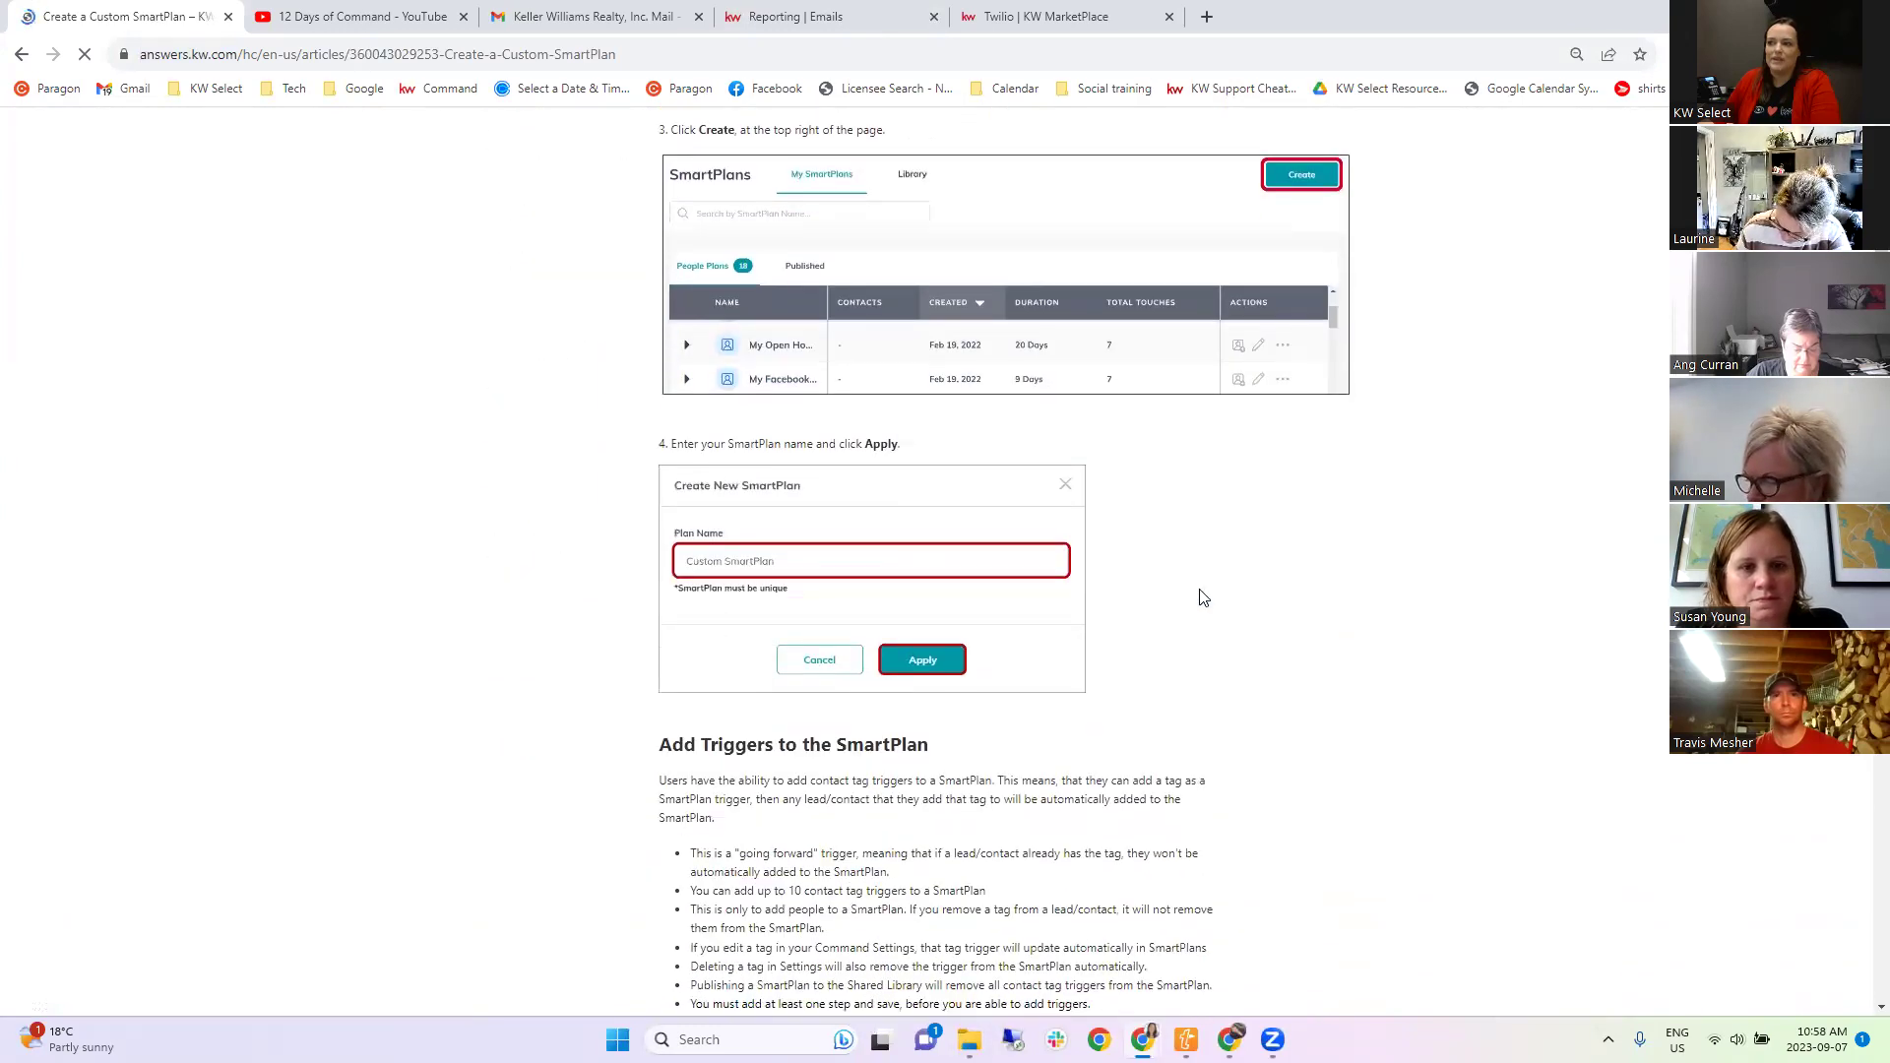
{"action": "scroll", "coordinate": [1203, 597], "scroll_direction": "down", "scroll_amount": 5}
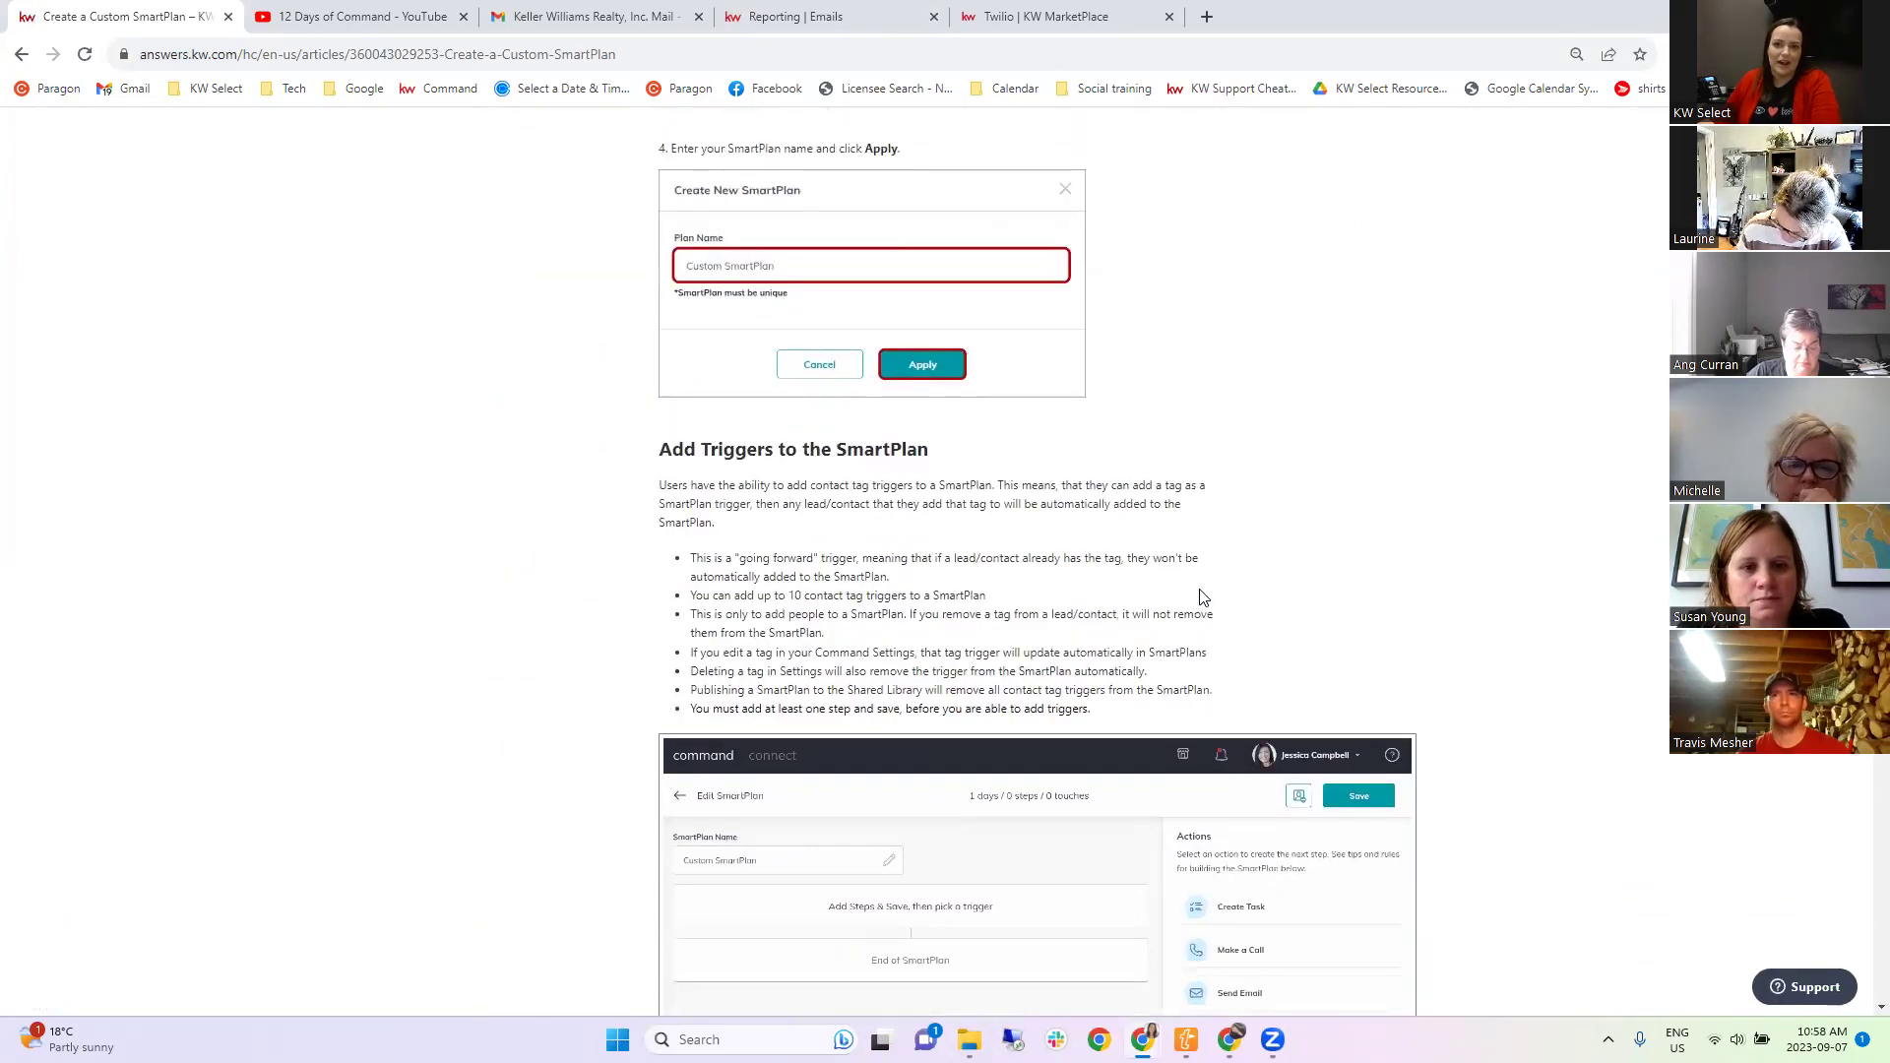
{"action": "scroll", "coordinate": [1203, 598], "scroll_direction": "down", "scroll_amount": 12}
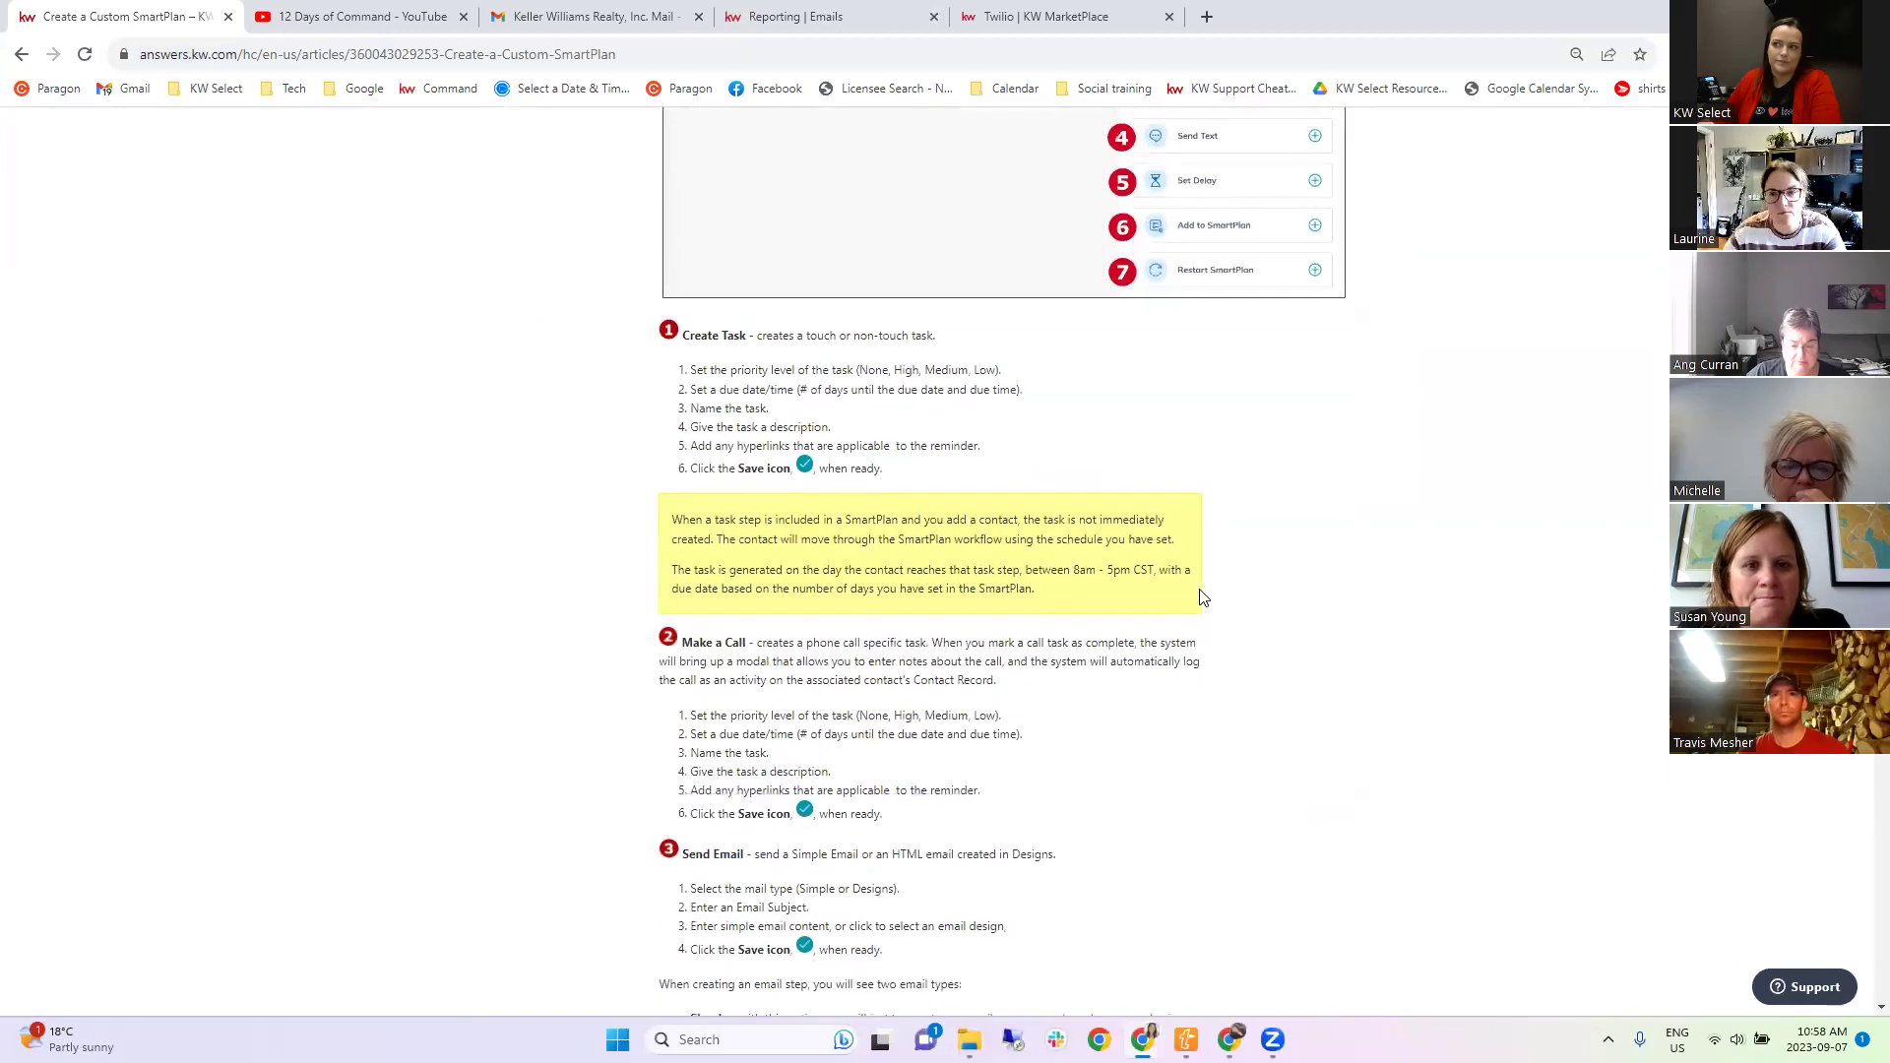
{"action": "scroll", "coordinate": [1203, 597], "scroll_direction": "down", "scroll_amount": 5}
{"action": "scroll", "coordinate": [1203, 598], "scroll_direction": "up", "scroll_amount": 20}
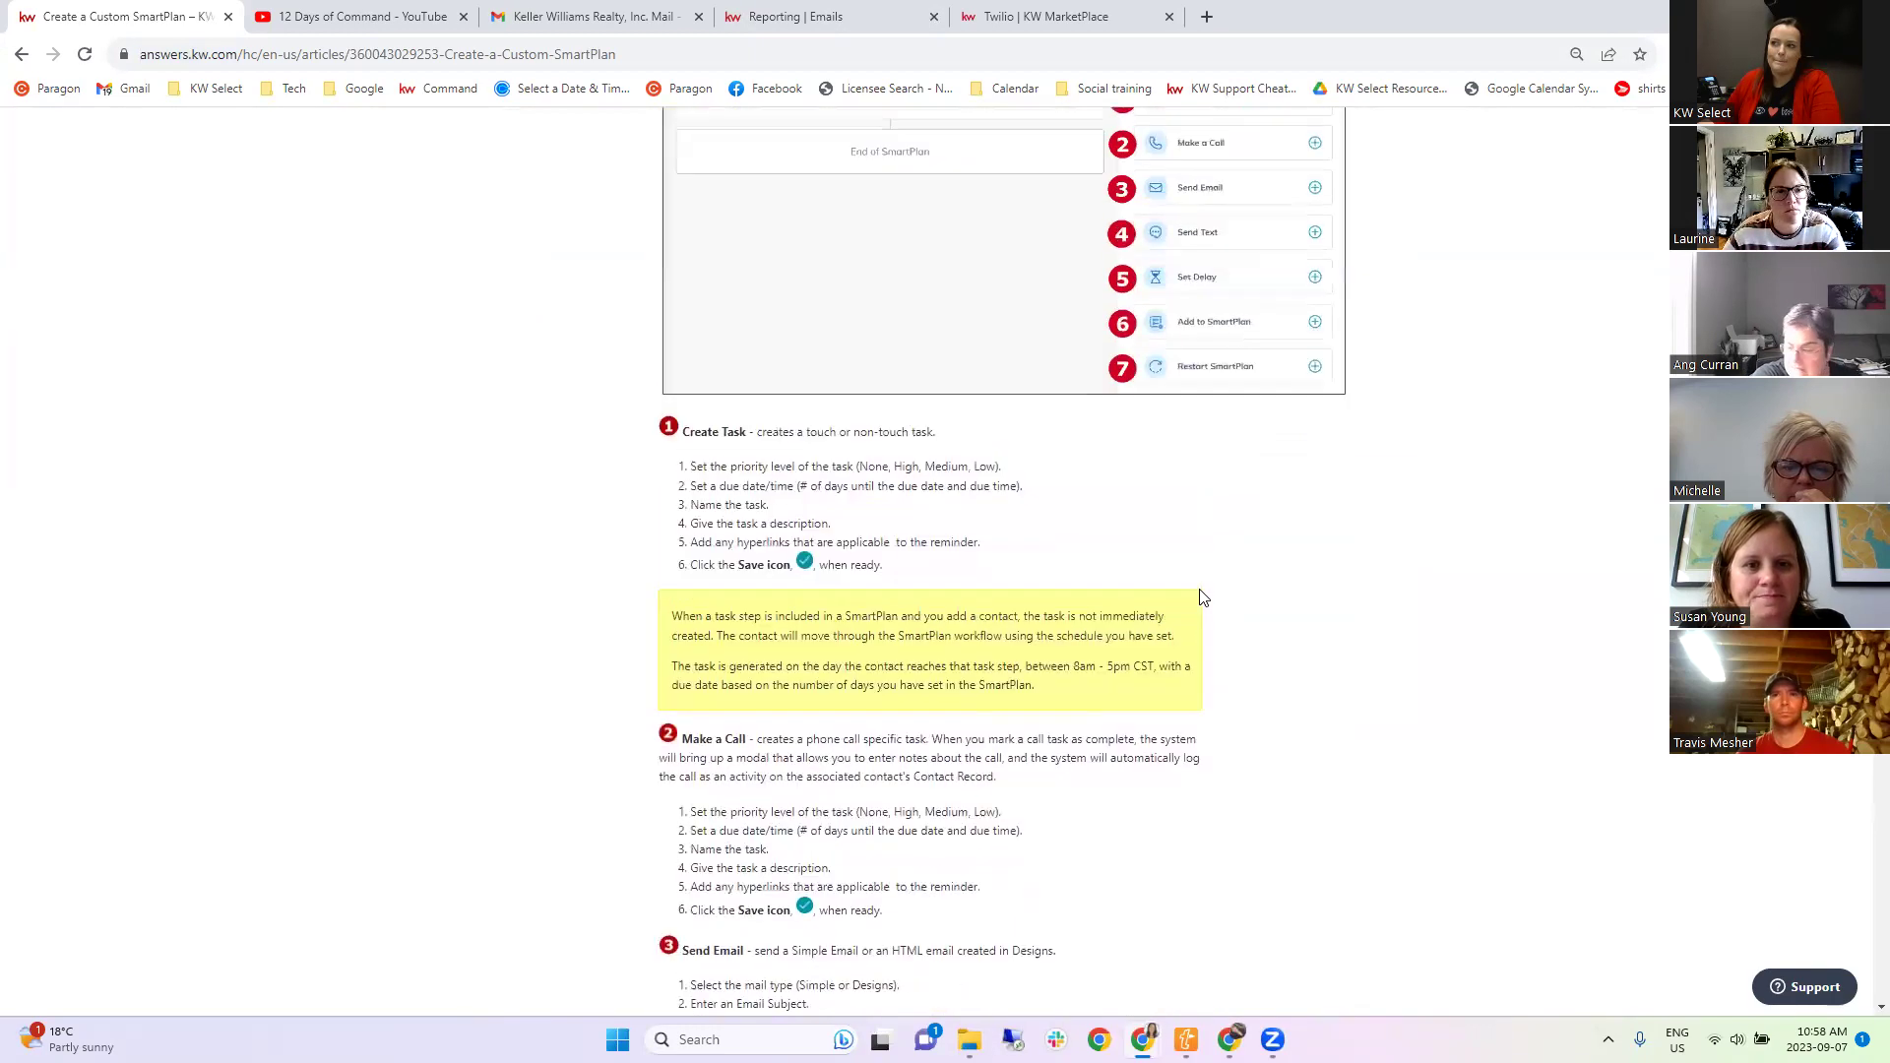
{"action": "scroll", "coordinate": [1203, 597], "scroll_direction": "up", "scroll_amount": 9}
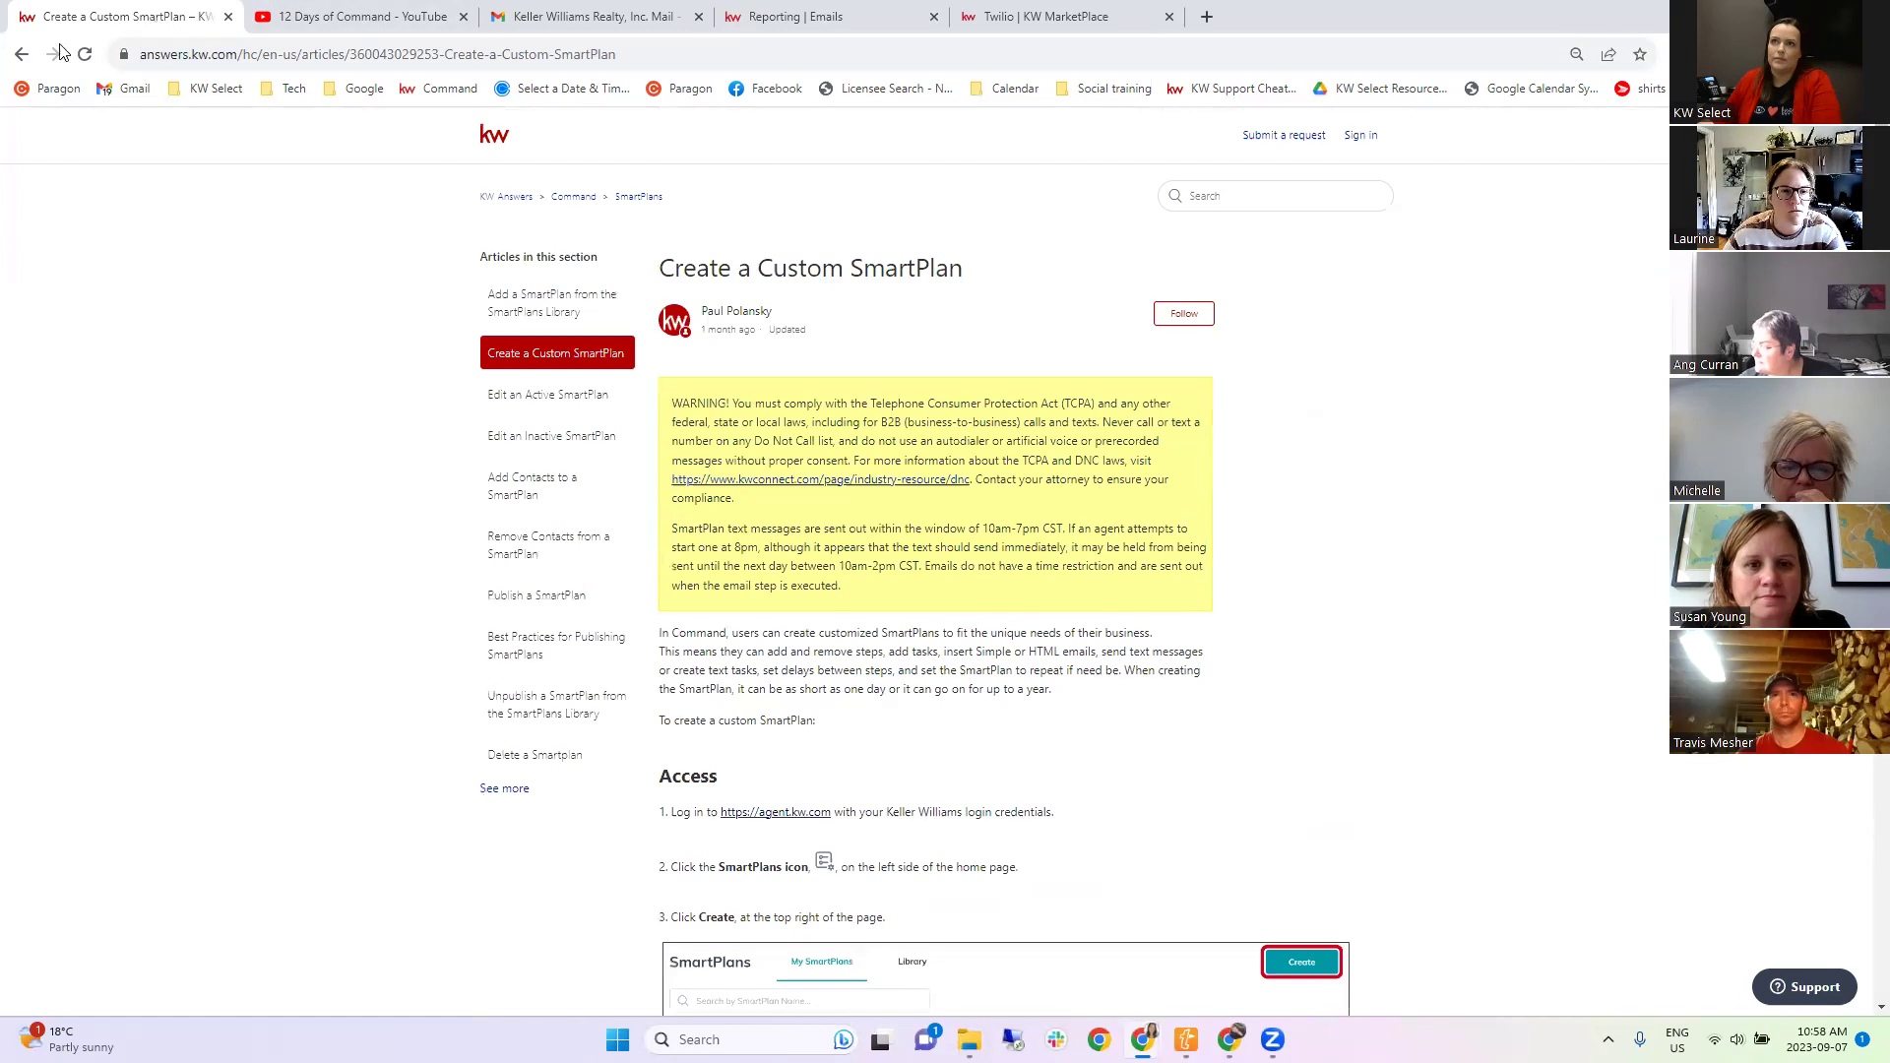
{"action": "left_click", "coordinate": [19, 55]}
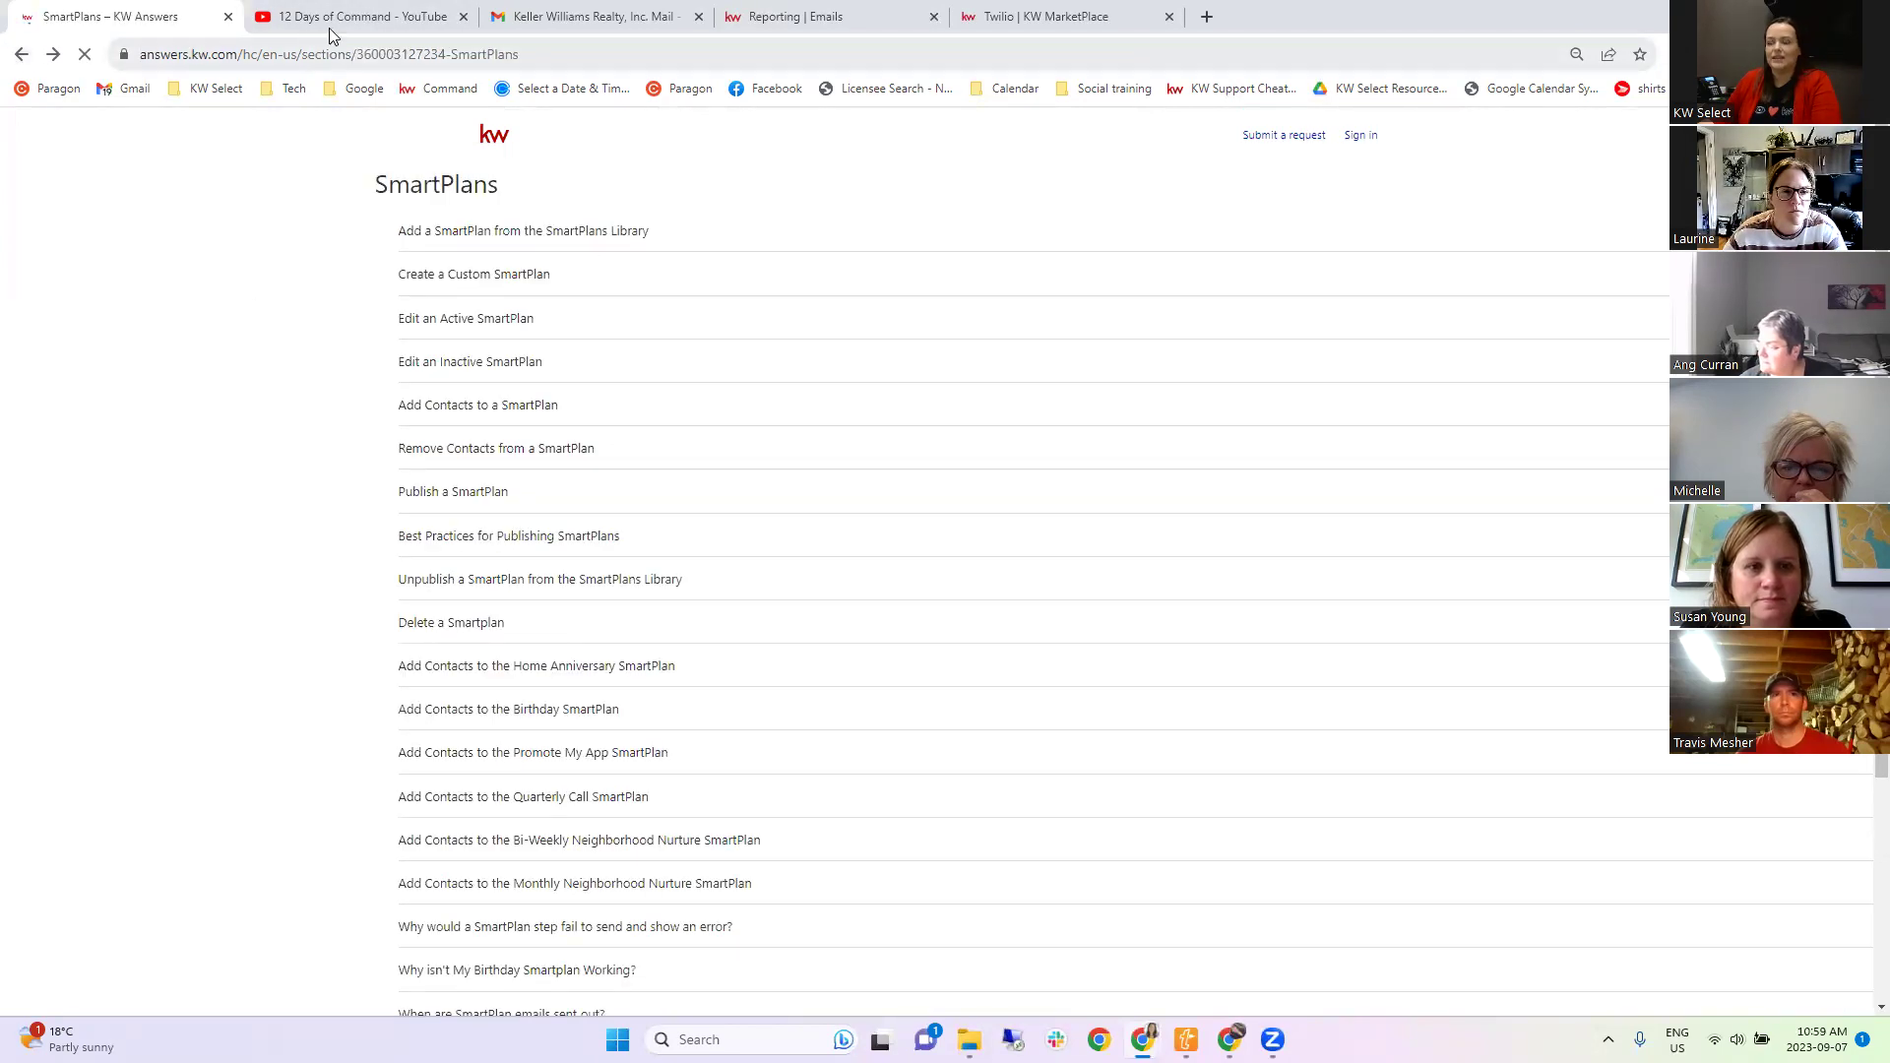
Switch to the 12 Days of Command playlist on YouTube and select its web address.
{"action": "left_click", "coordinate": [385, 8]}
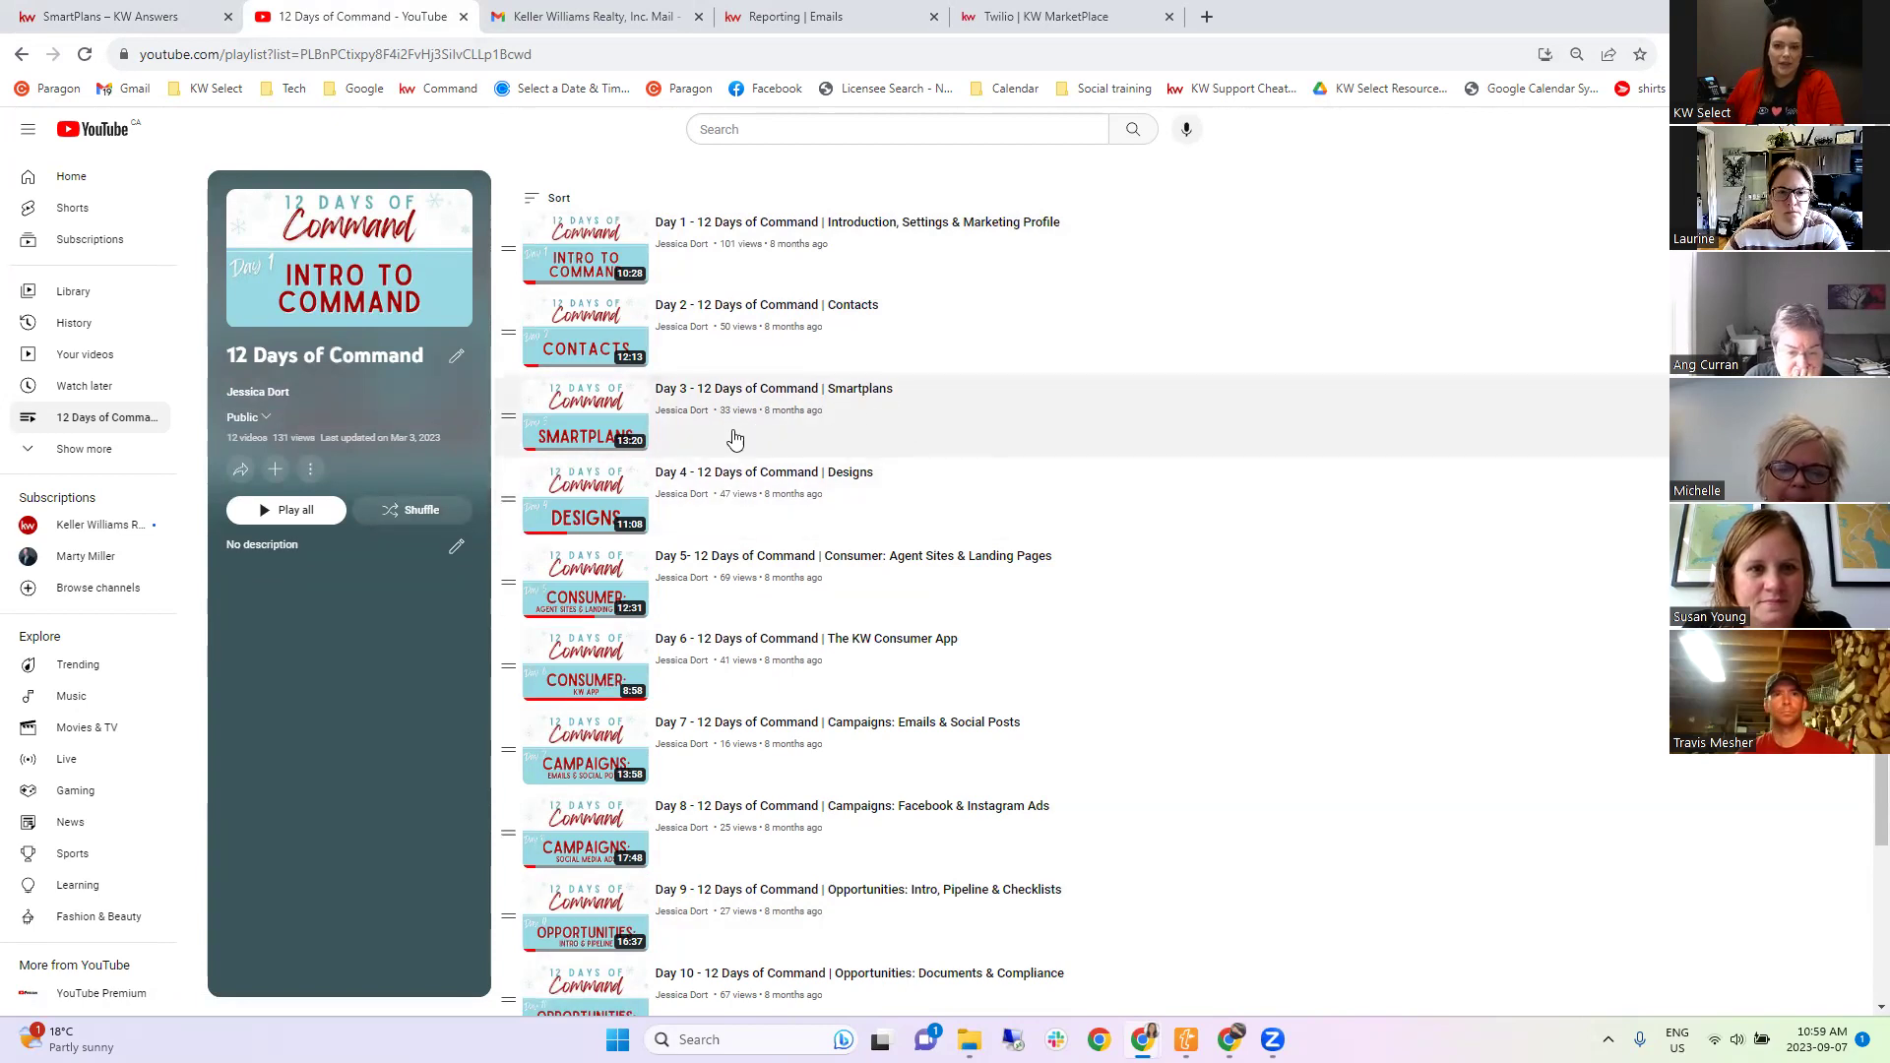
{"action": "left_click", "coordinate": [428, 53]}
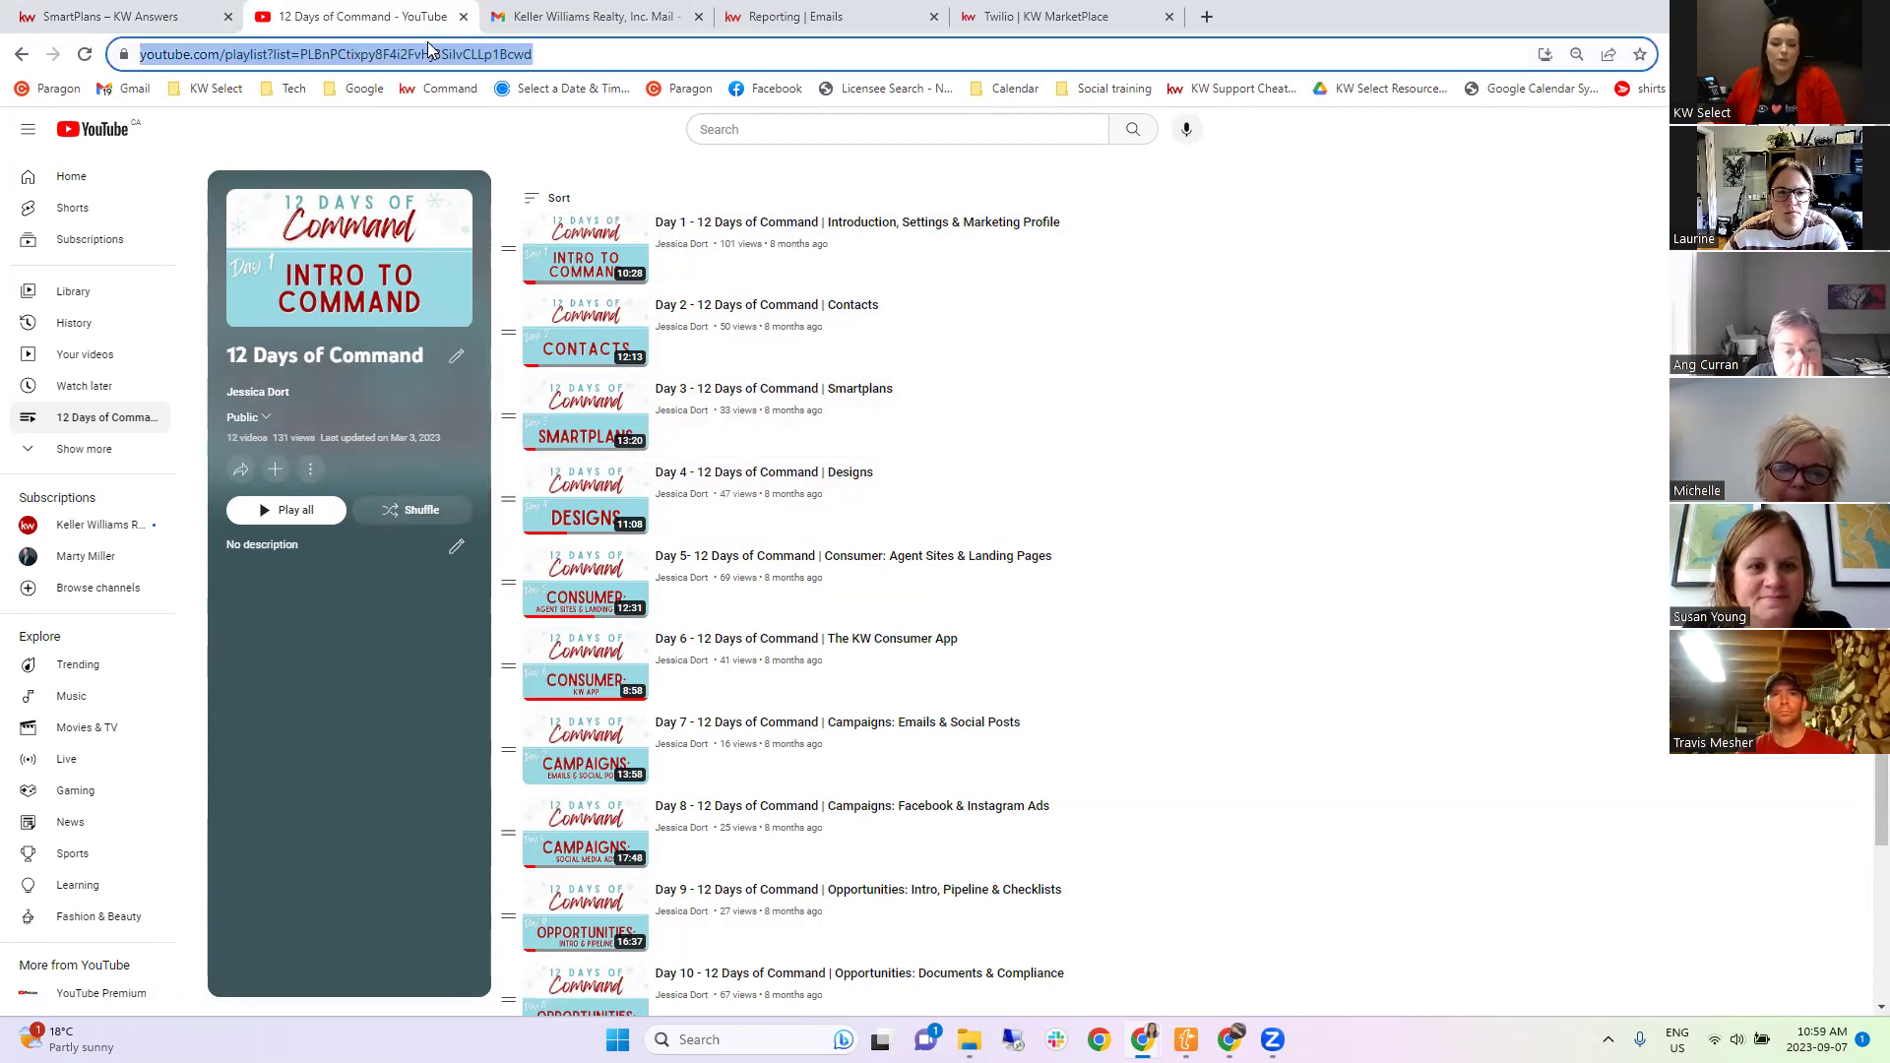
{"action": "key", "text": "alt+Tab"}
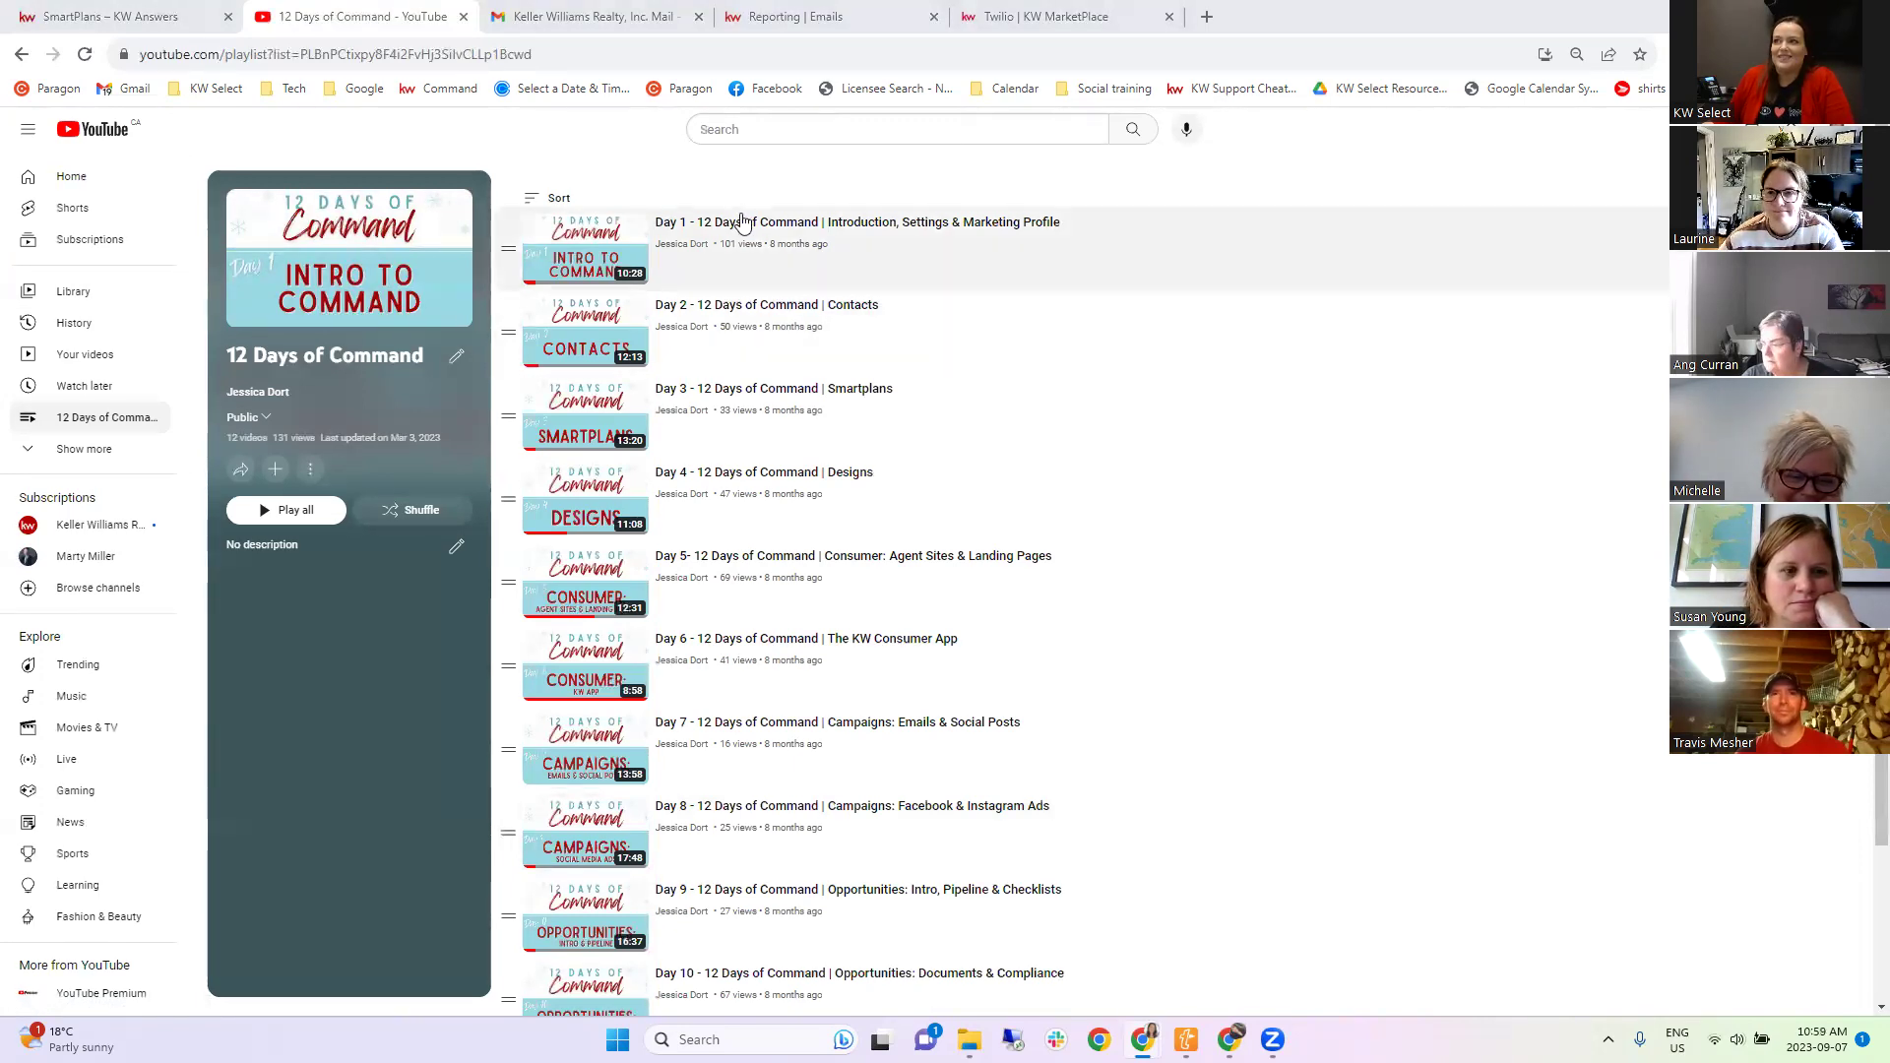
Search YouTube for "kw open house smartplan" and look through the resulting training videos.
{"action": "left_click", "coordinate": [740, 132]}
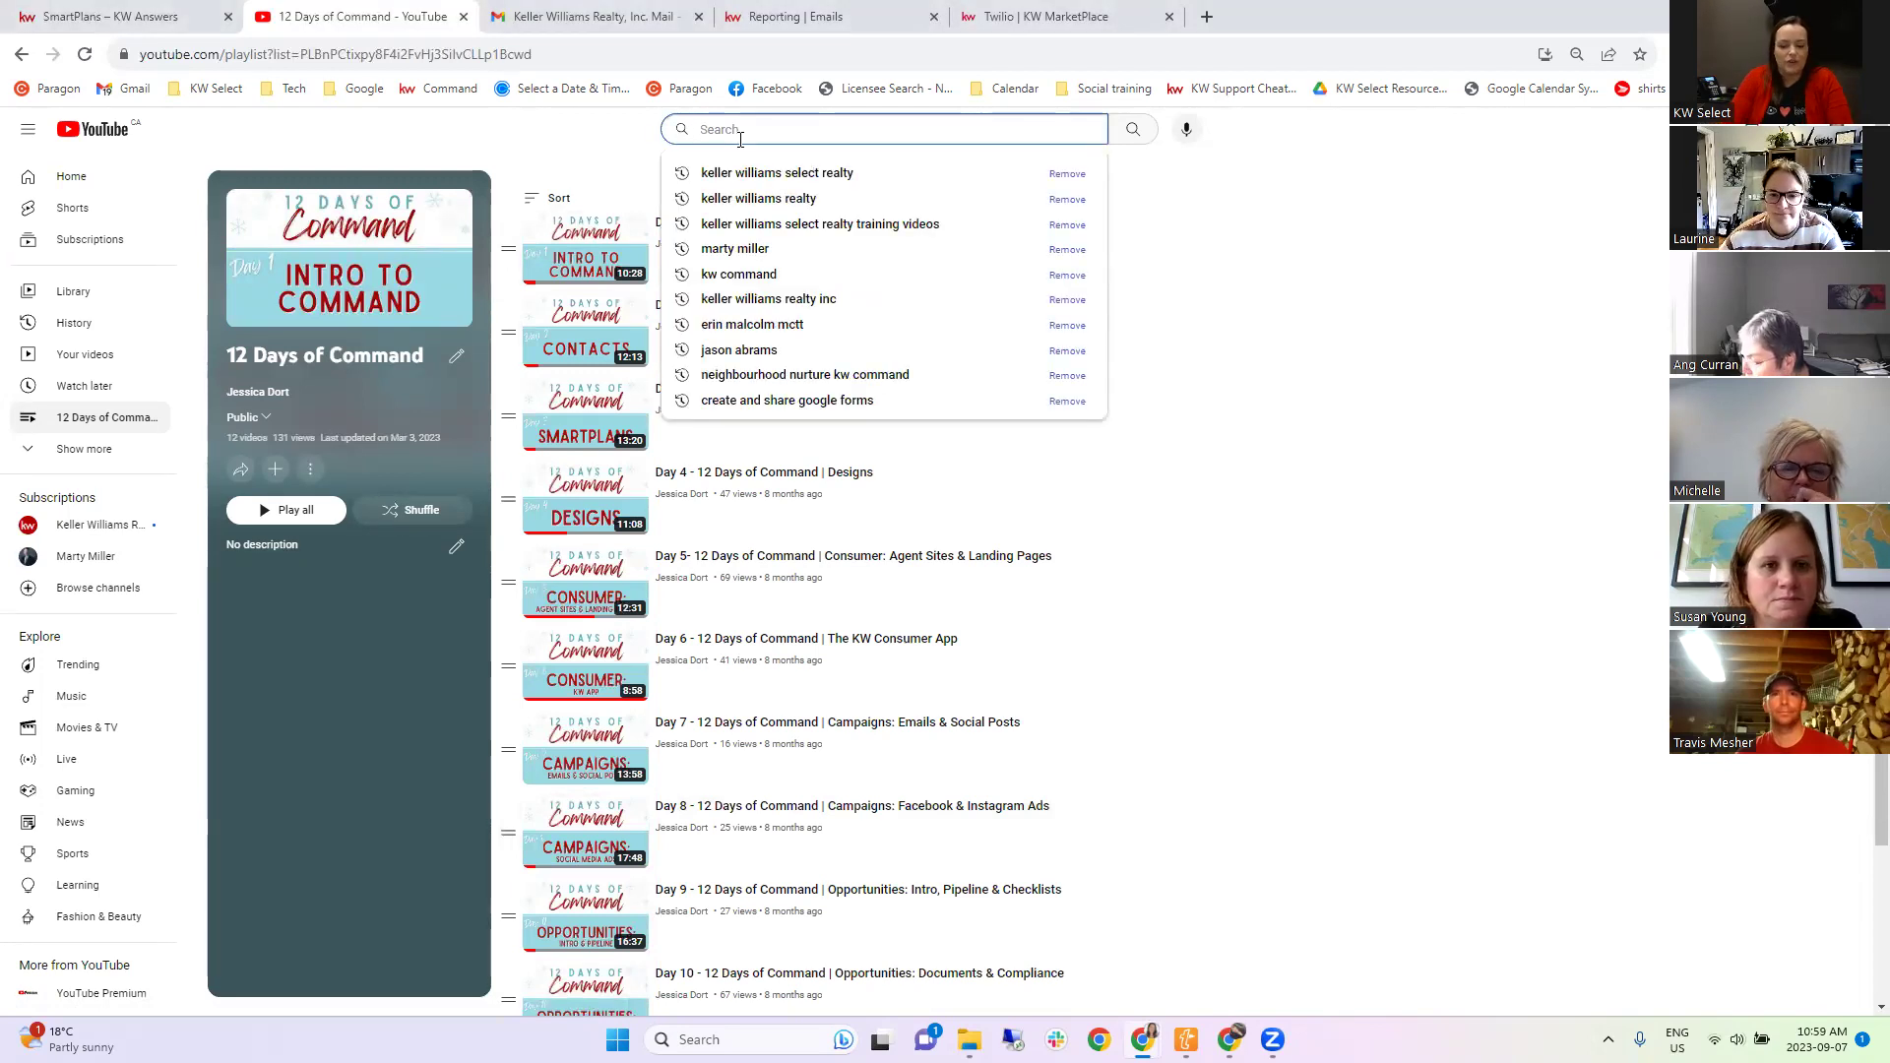
{"action": "type", "text": "kw ope"}
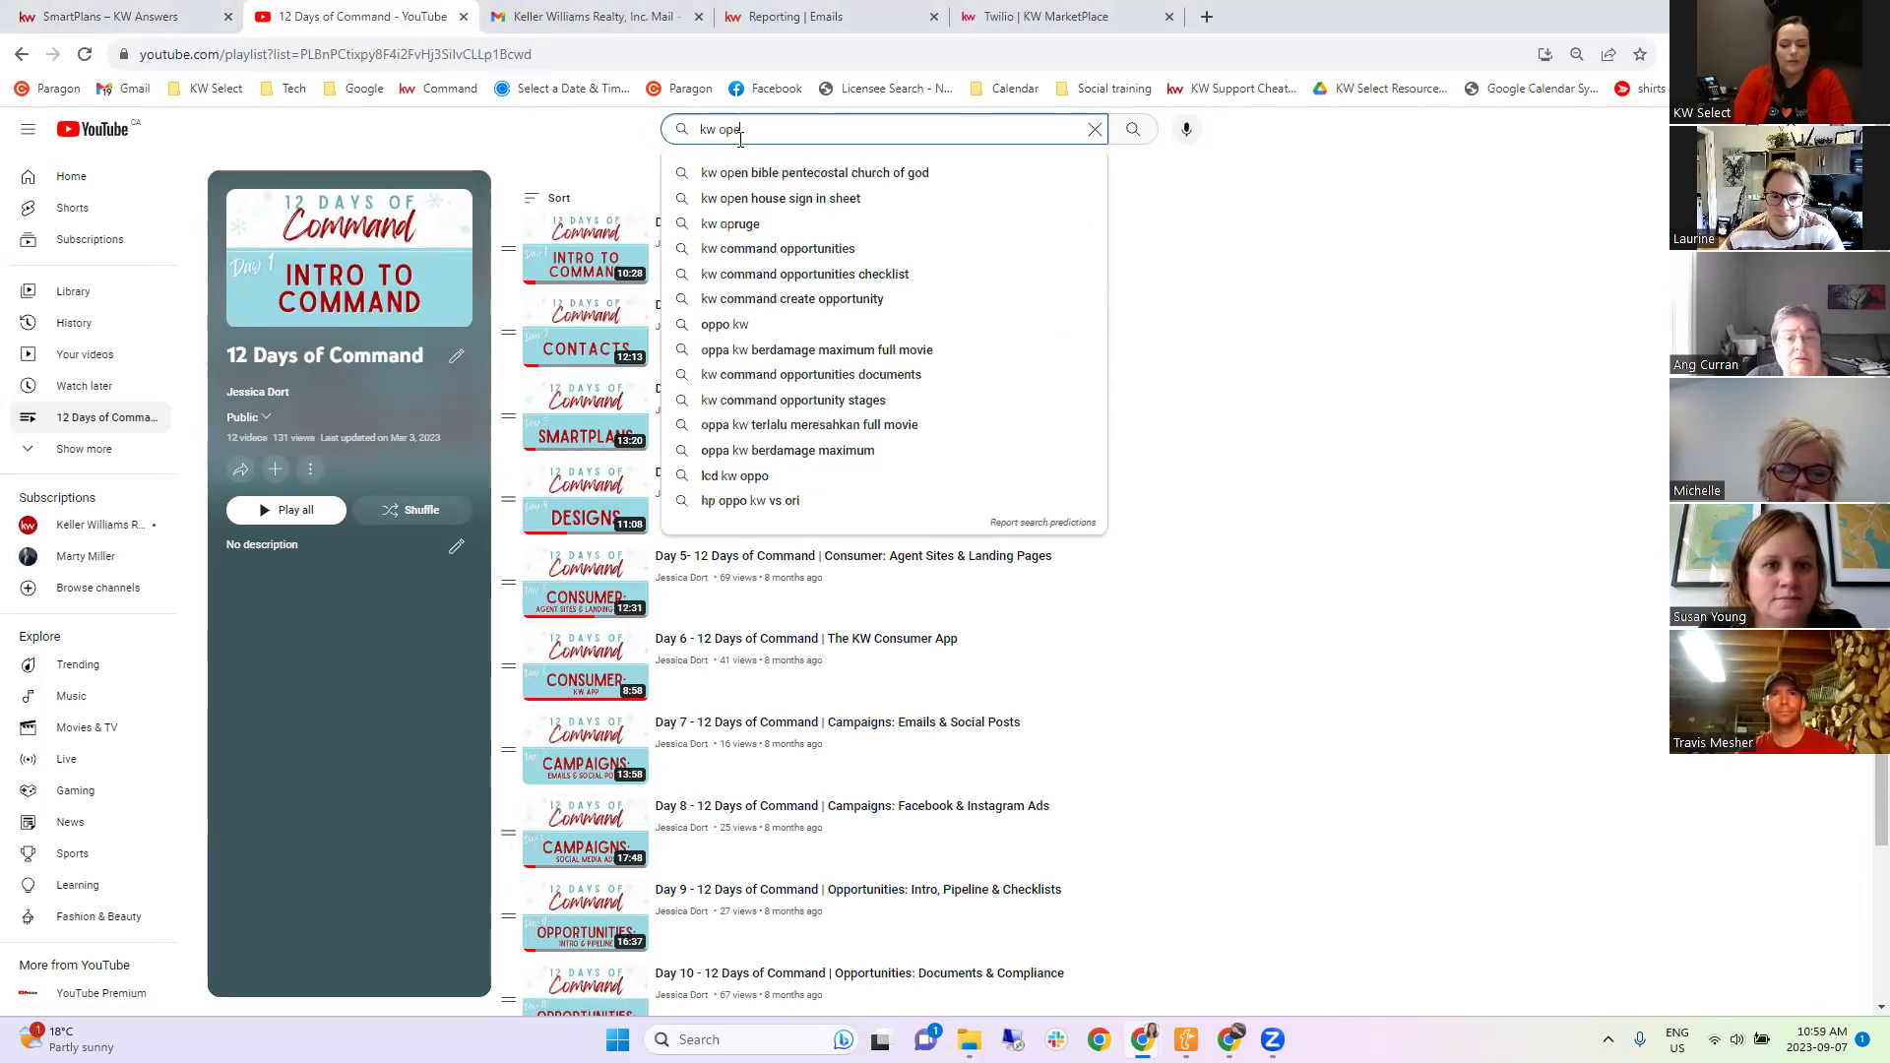
{"action": "type", "text": "n house smartplan"}
{"action": "key", "text": "Return"}
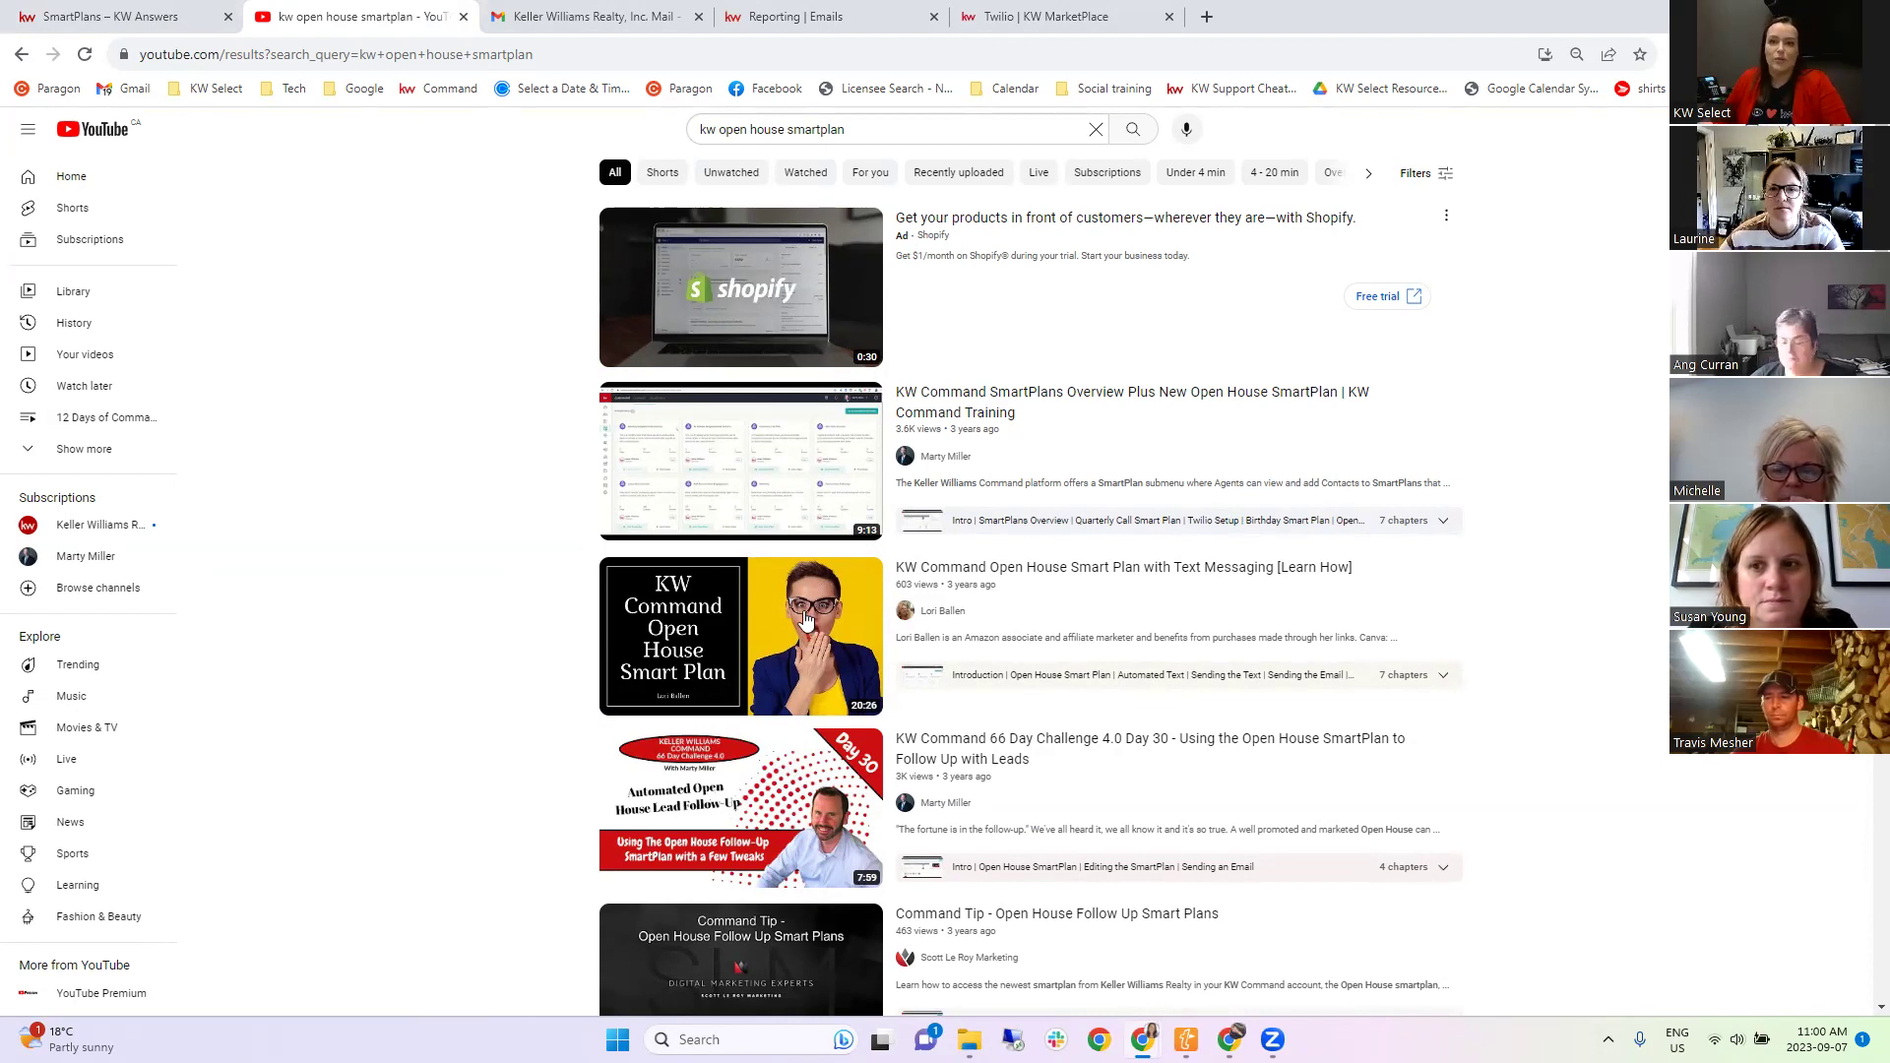
{"action": "scroll", "coordinate": [1518, 611], "scroll_direction": "down", "scroll_amount": 3}
{"action": "scroll", "coordinate": [1518, 612], "scroll_direction": "up", "scroll_amount": 3}
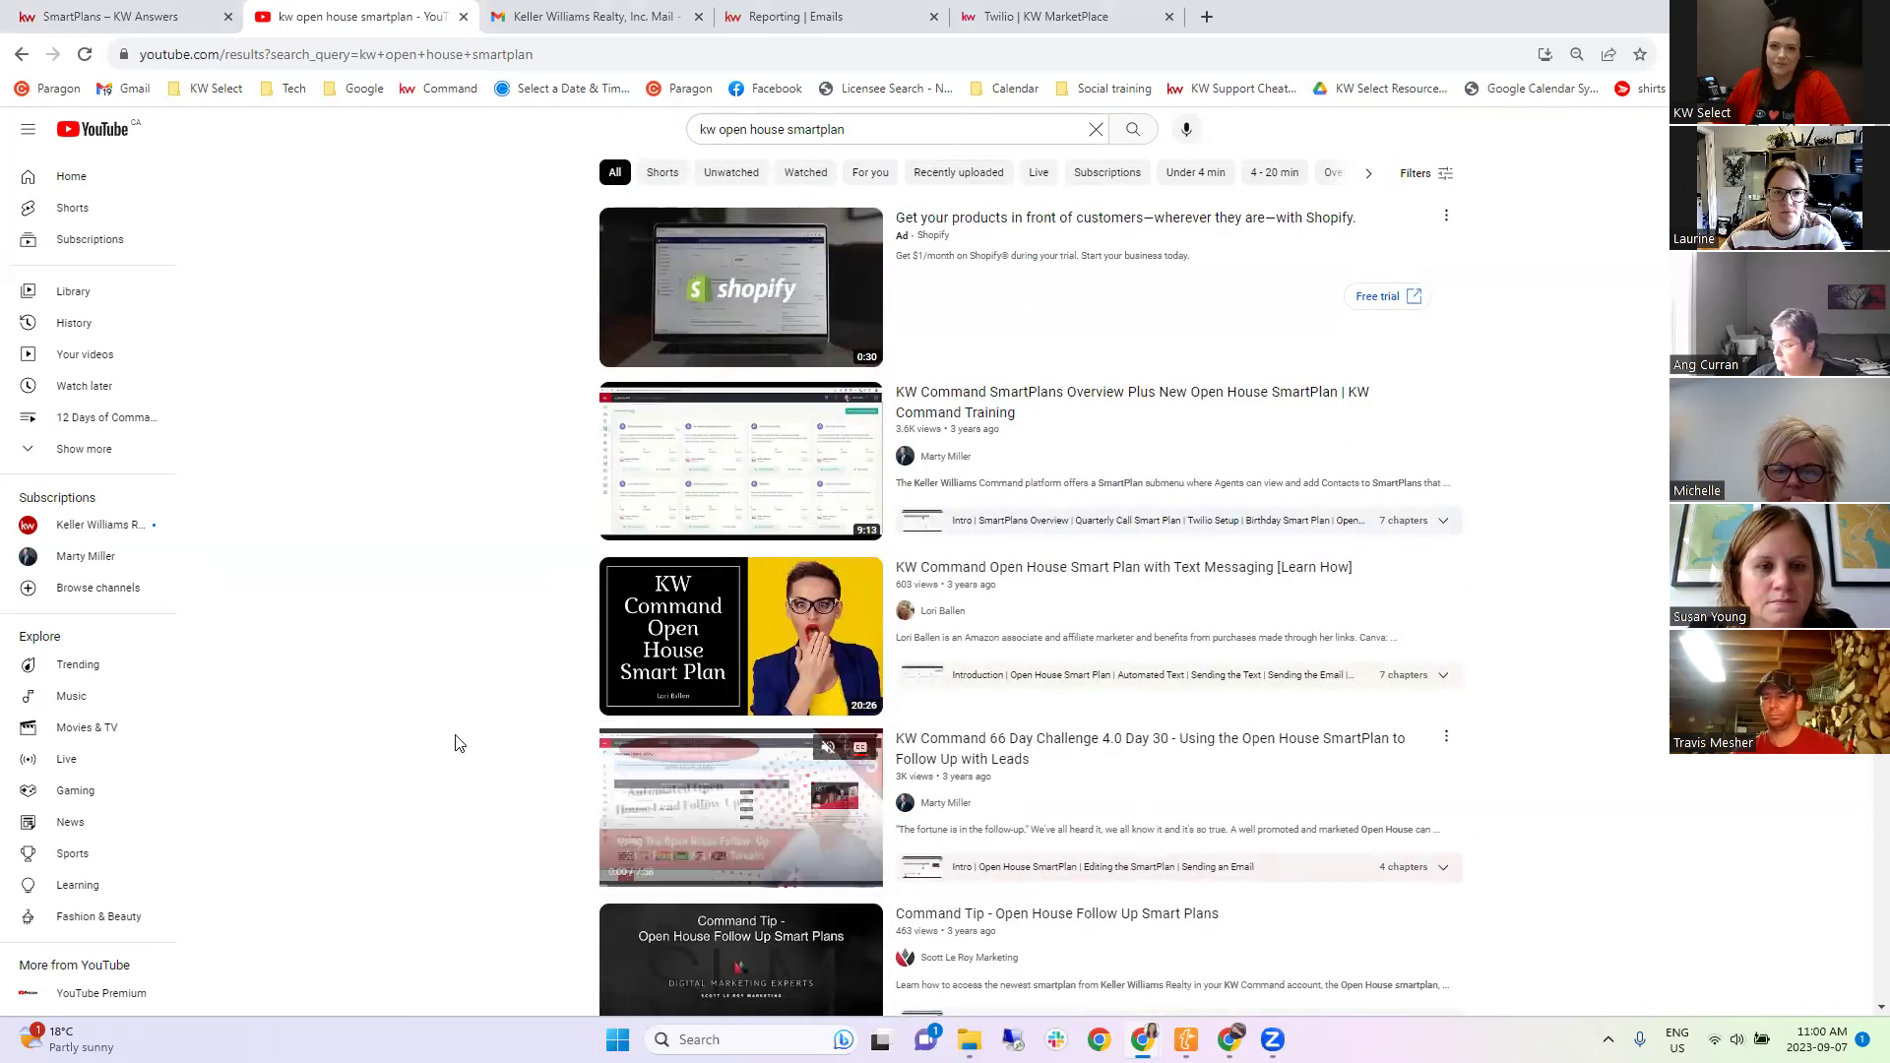
{"action": "scroll", "coordinate": [571, 707], "scroll_direction": "down", "scroll_amount": 7}
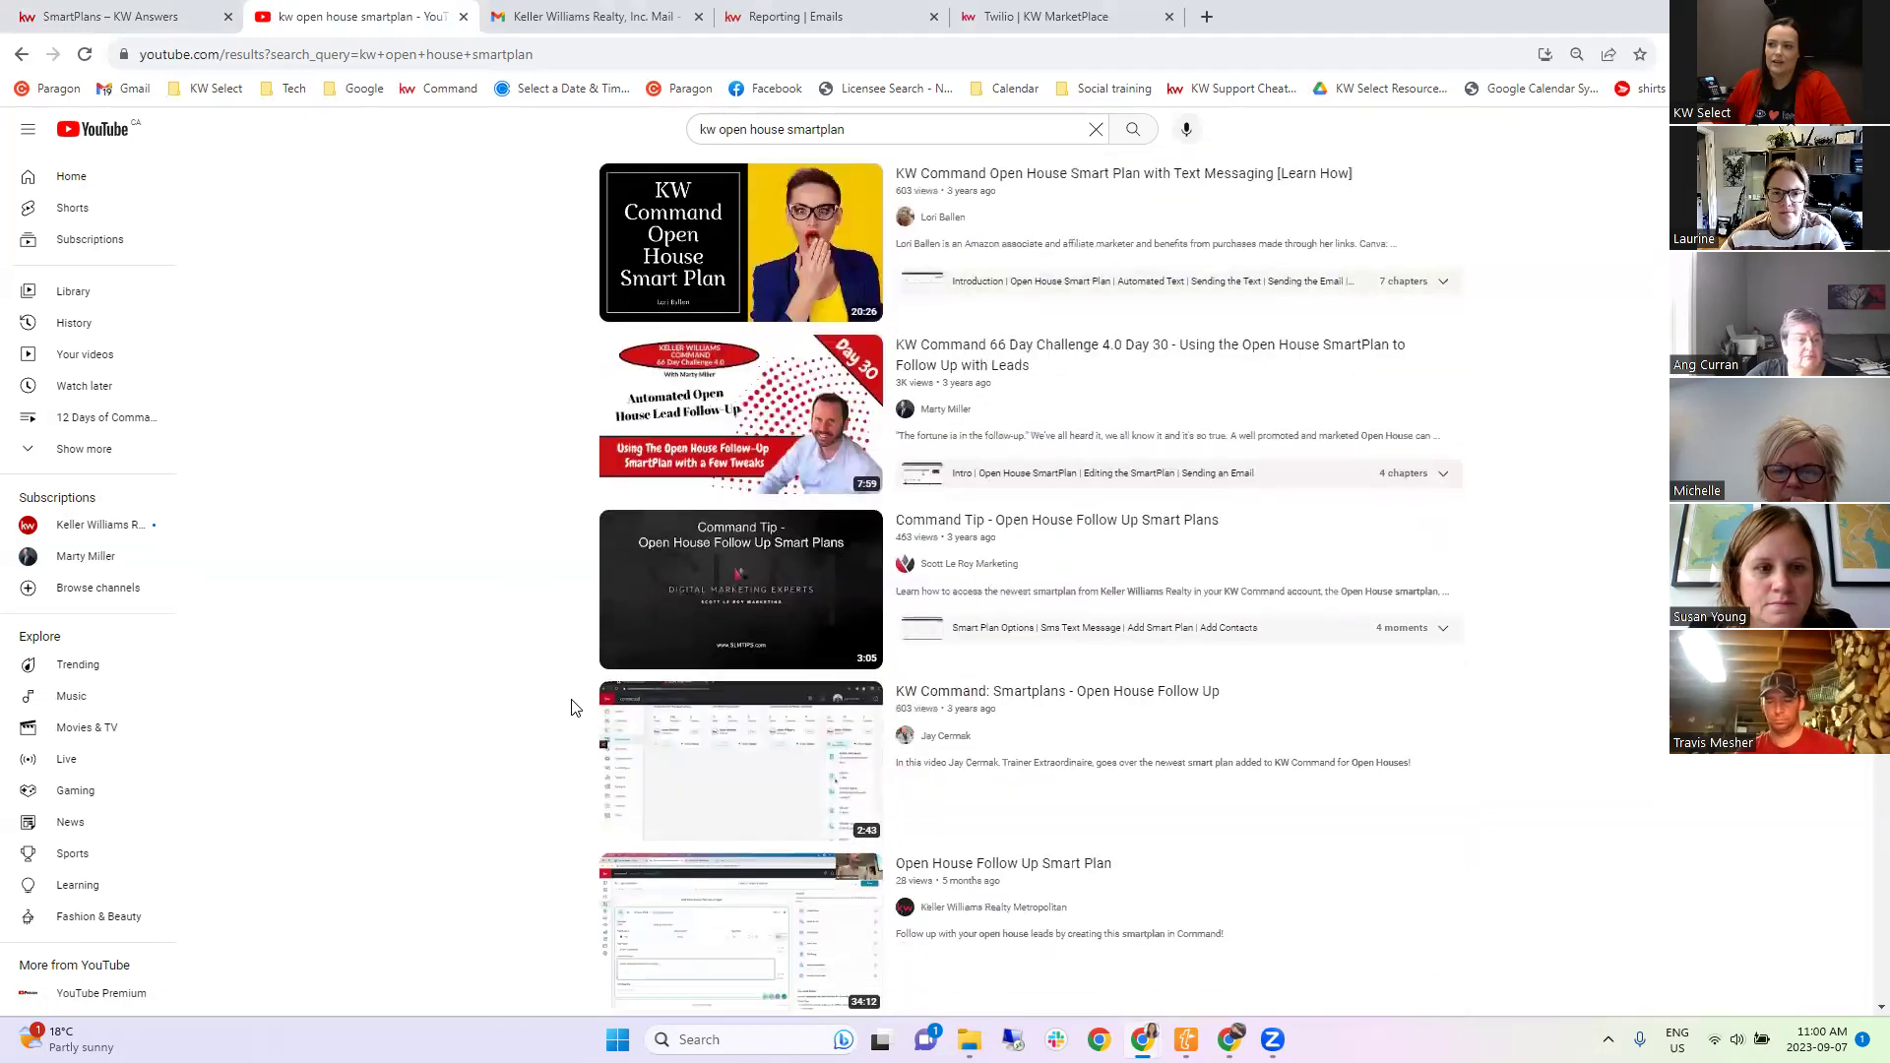
{"action": "scroll", "coordinate": [571, 707], "scroll_direction": "up", "scroll_amount": 7}
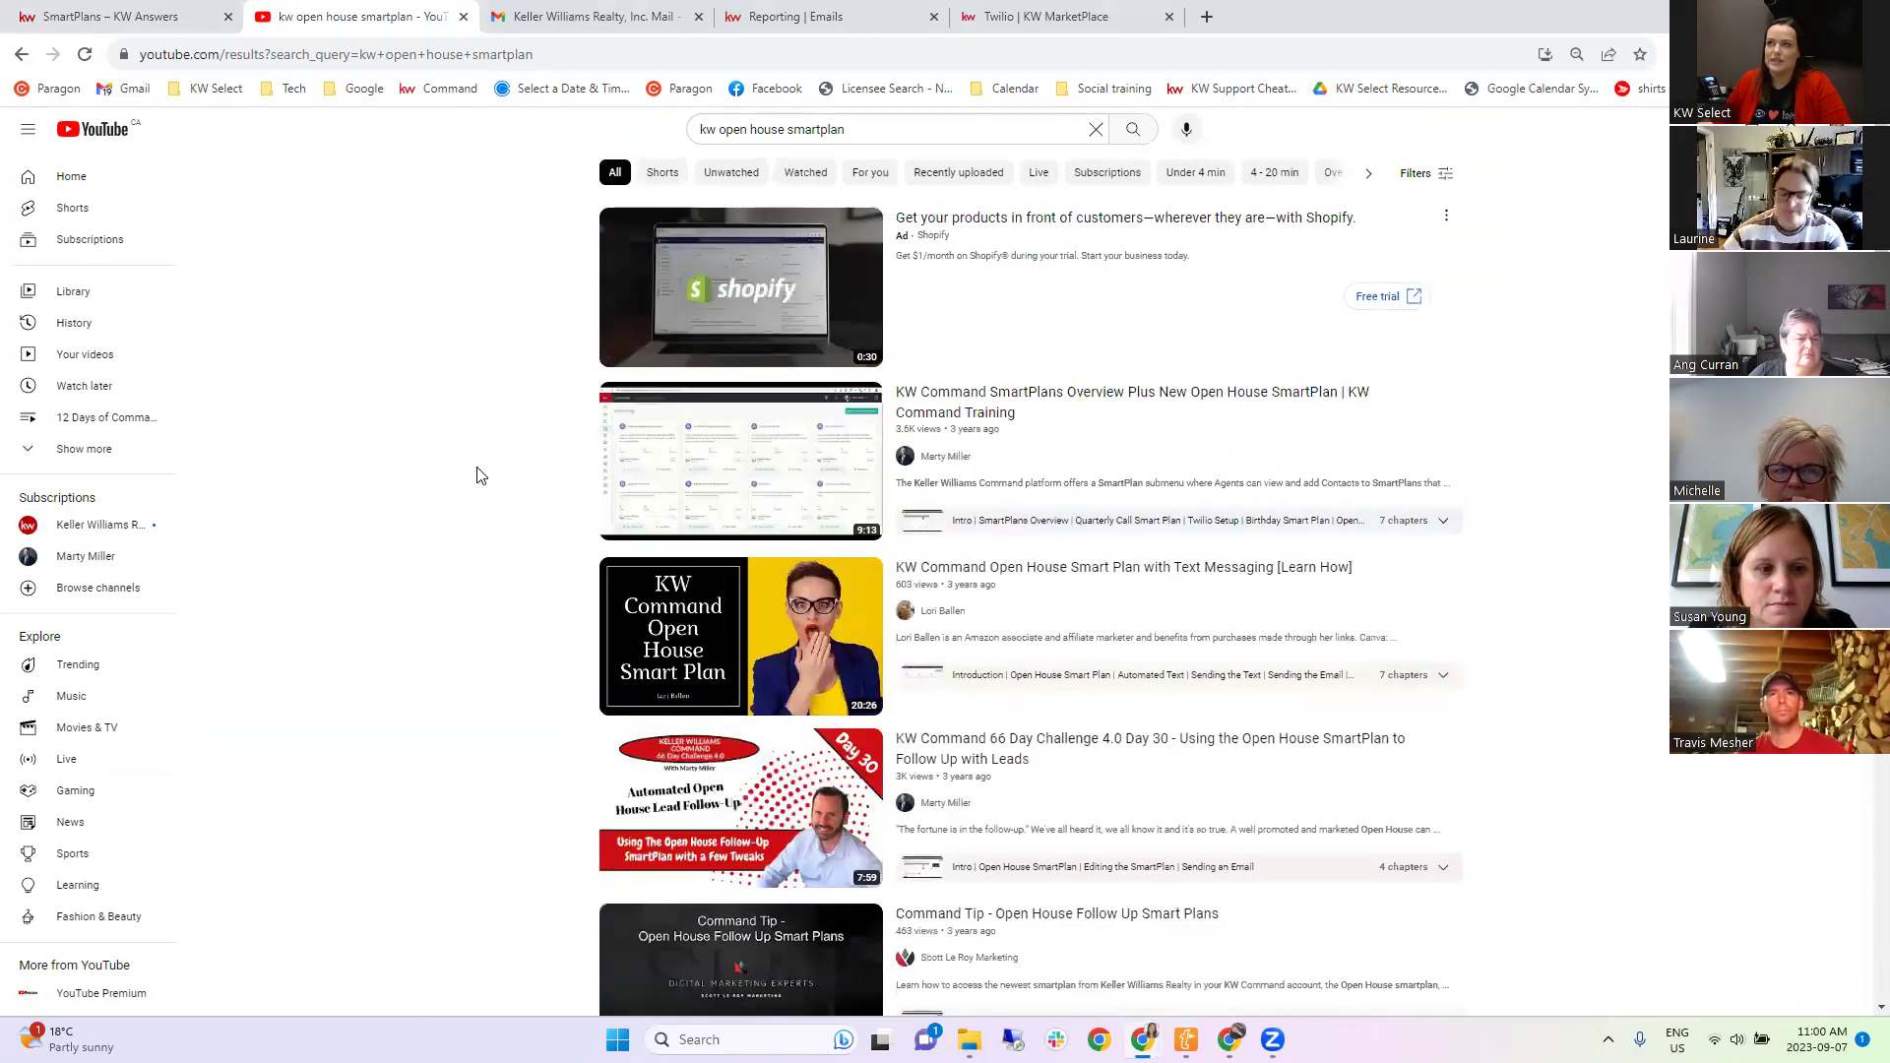